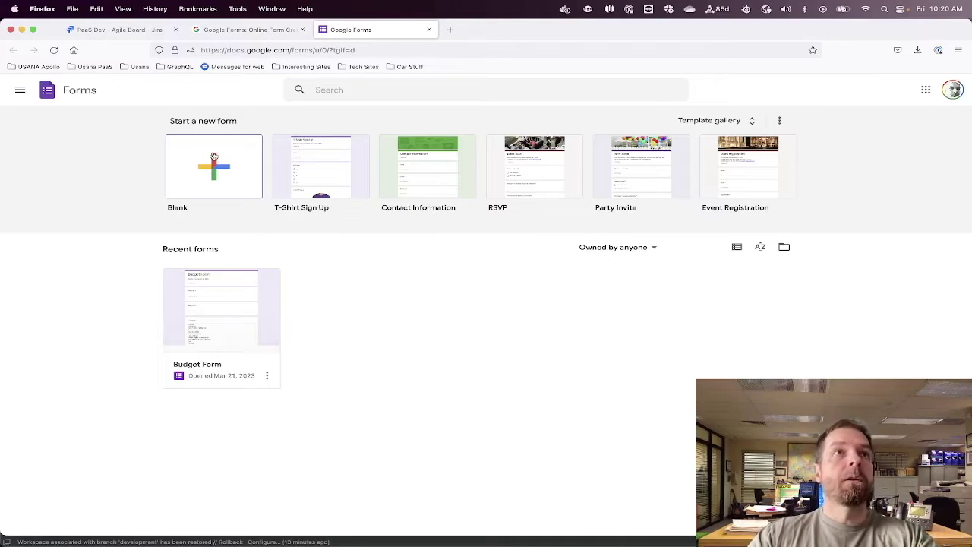
Create a new blank form, make it a quiz in its settings, and return to its questions
left_click(215, 158)
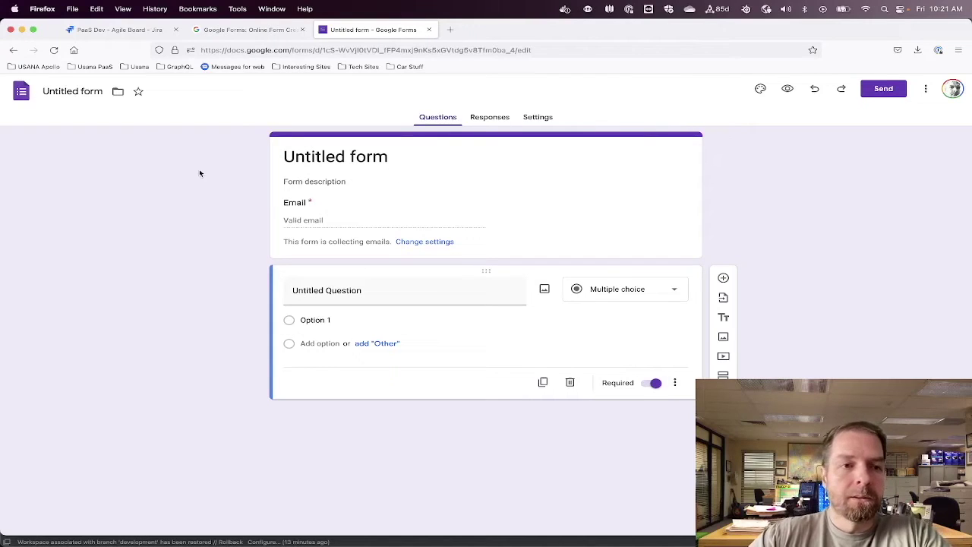
left_click(537, 118)
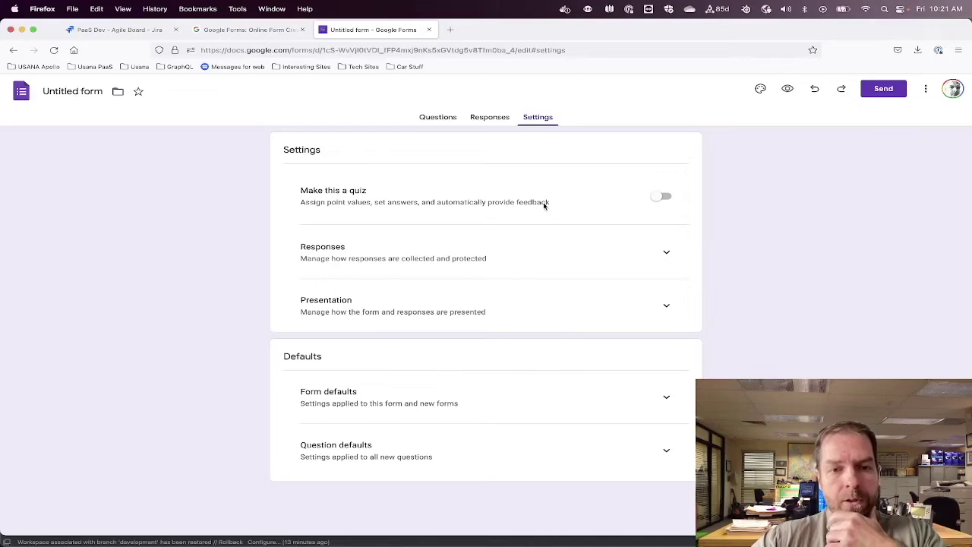
left_click(329, 191)
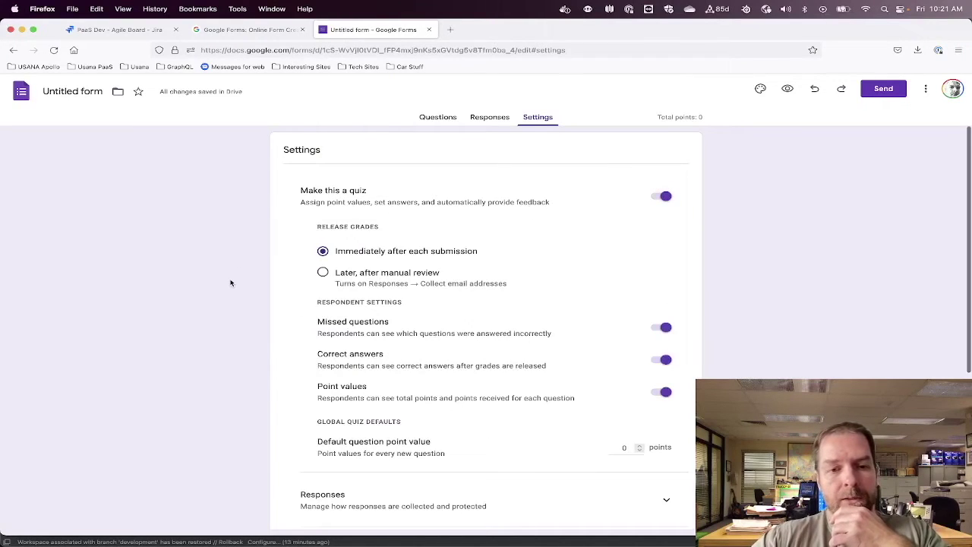
scroll(231, 281, "down", 5)
scroll(230, 282, "down", 1)
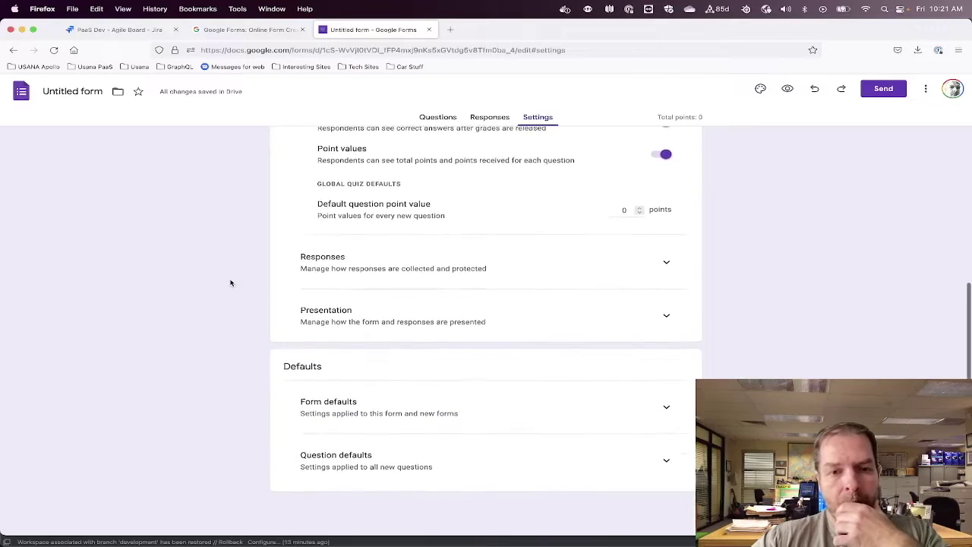
left_click(446, 119)
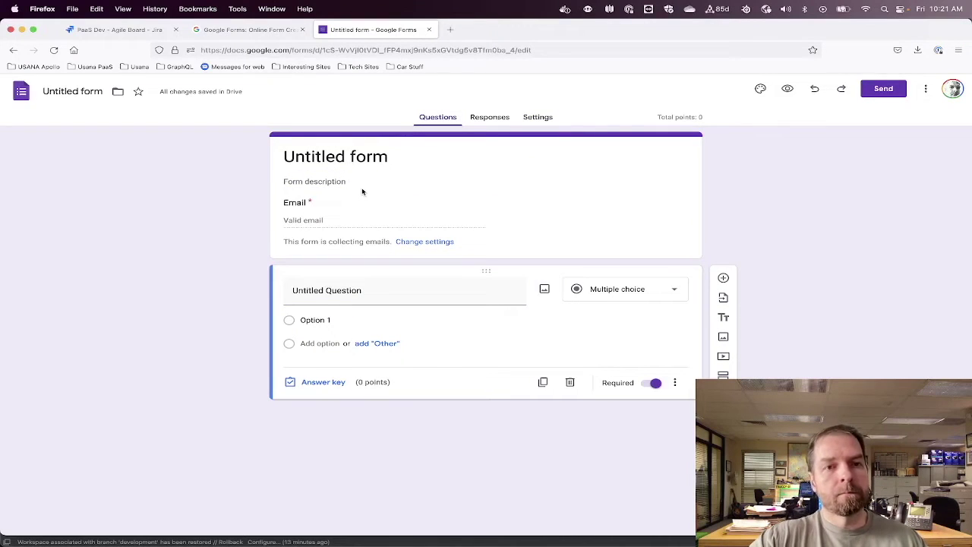
Close the Google Forms overview page, leaving the new untitled form open
left_click(241, 33)
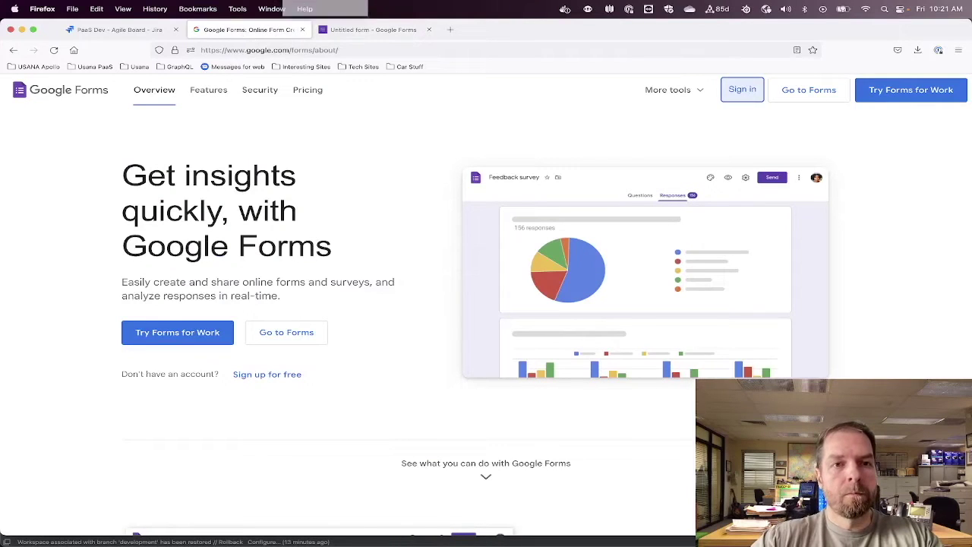
key("super+w")
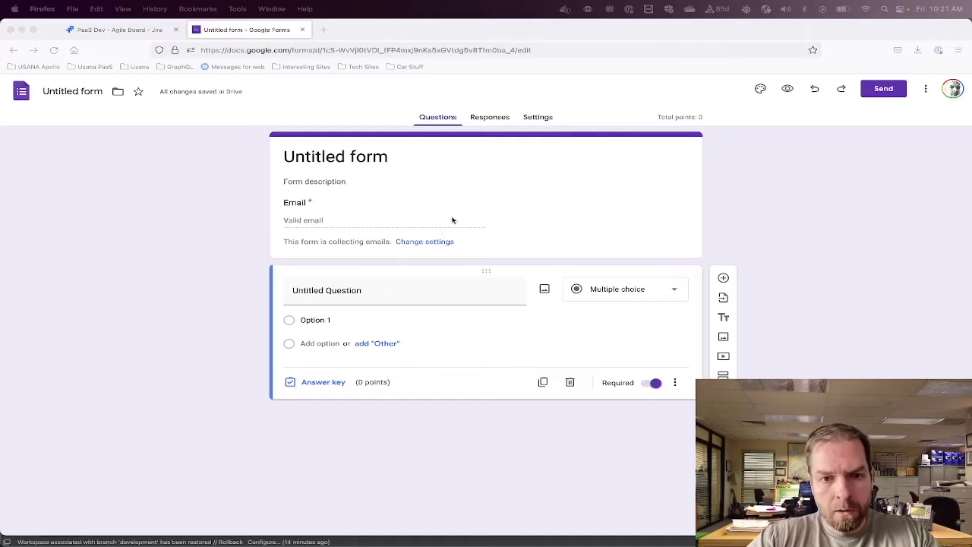
Check the form's response and presentation settings, turn off collecting email addresses by default, and return to the questions
left_click(434, 241)
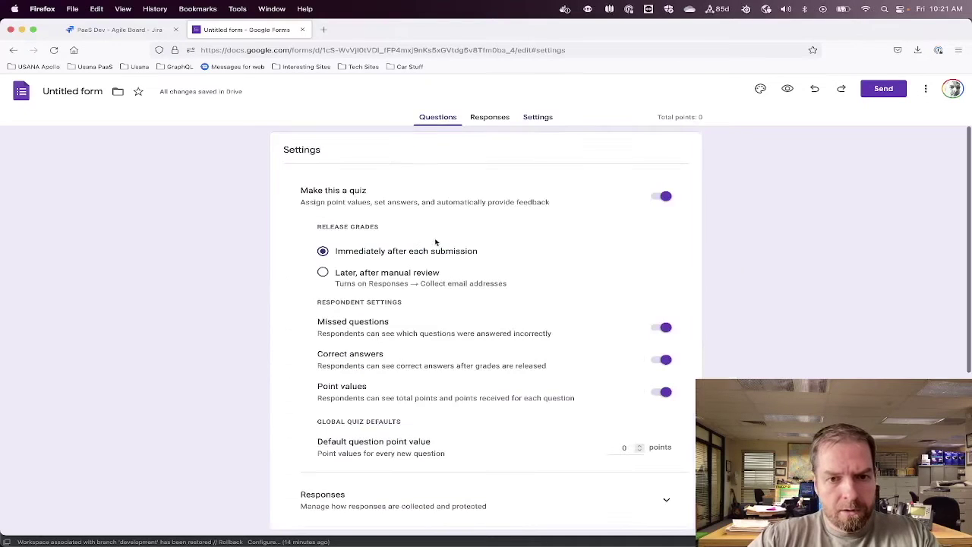
scroll(320, 262, "down", 3)
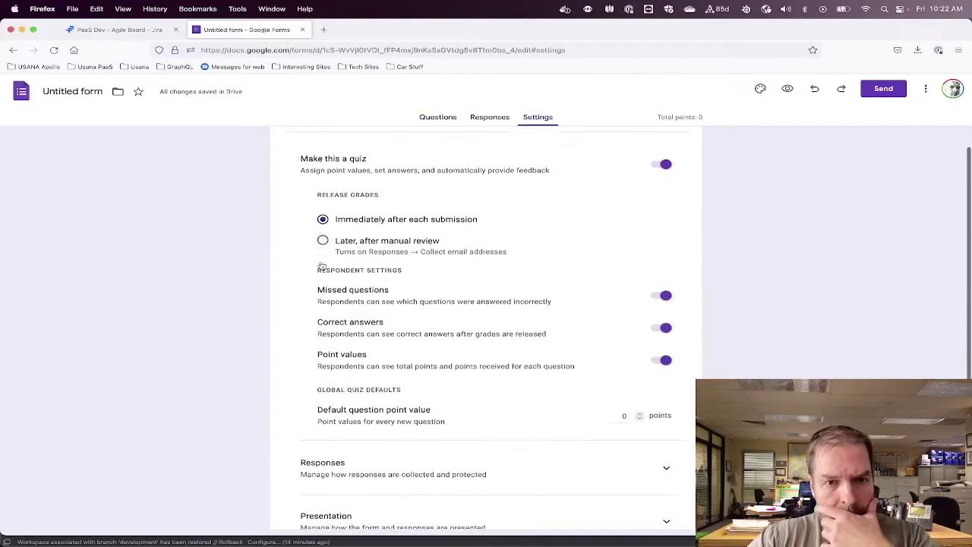
scroll(443, 315, "down", 4)
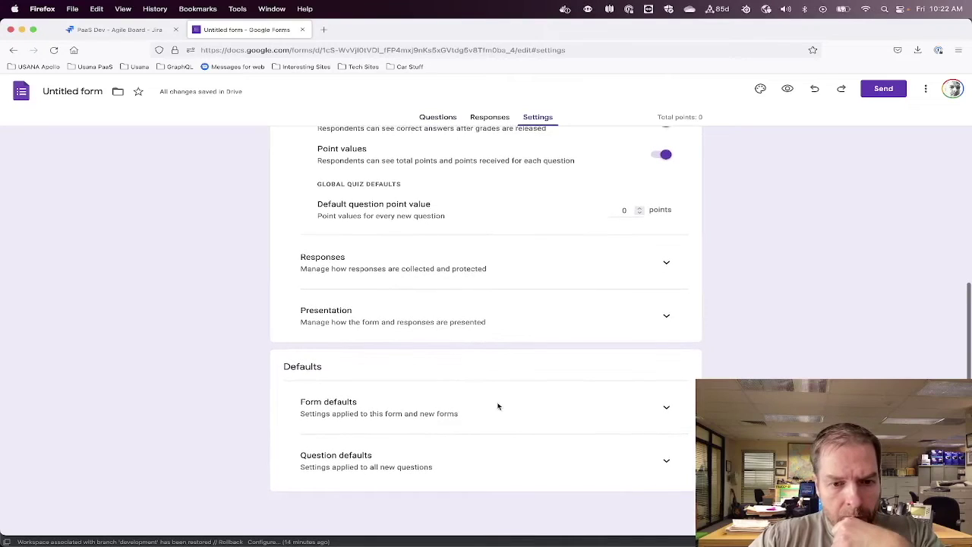
left_click(667, 262)
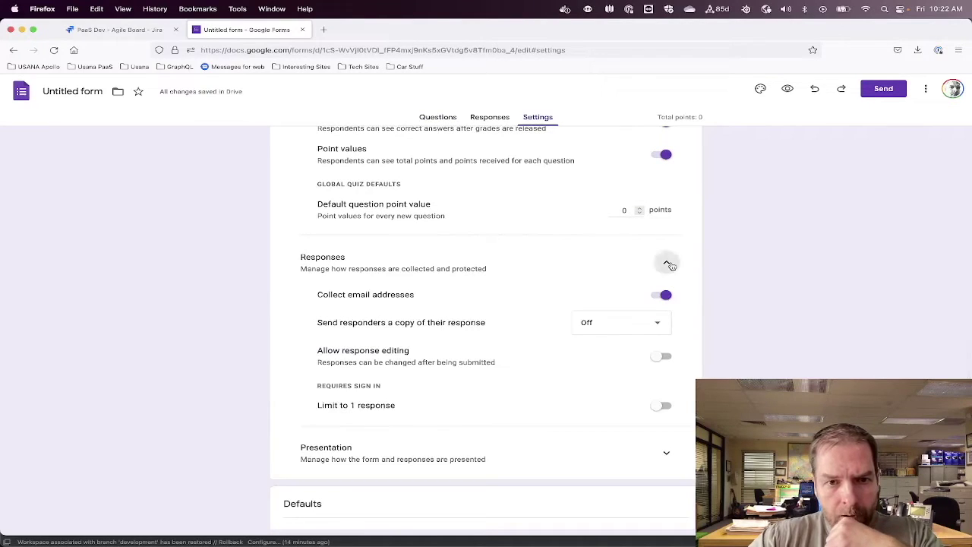
left_click(669, 263)
left_click(668, 317)
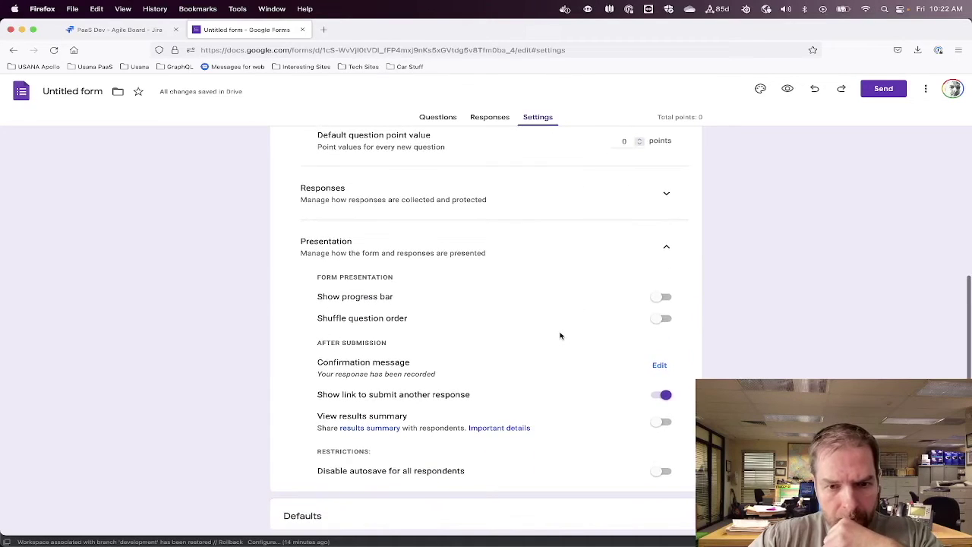
left_click(667, 246)
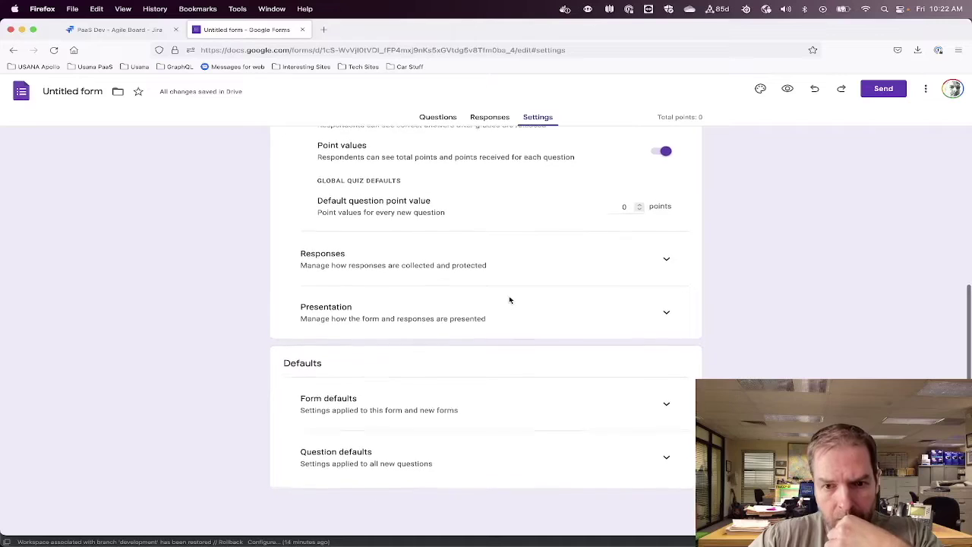
left_click(658, 410)
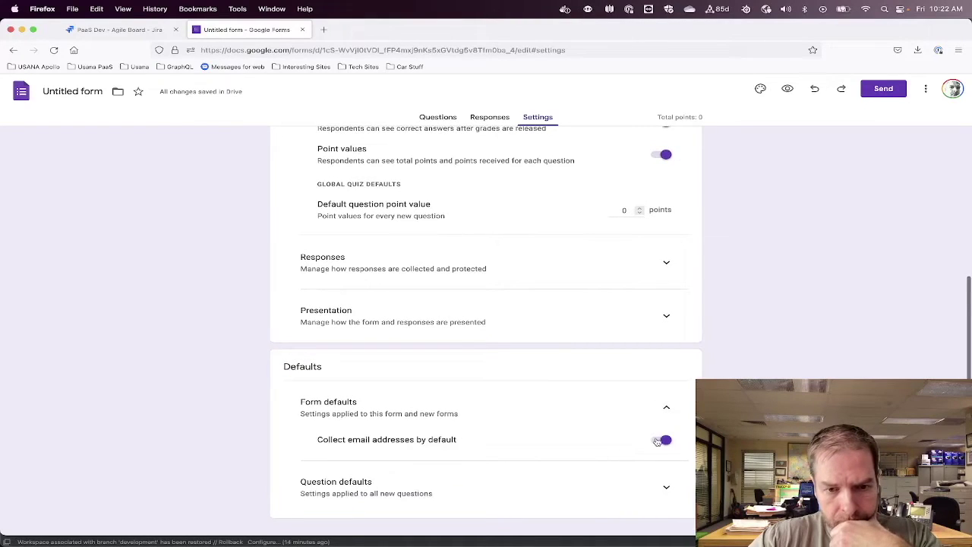
left_click(663, 442)
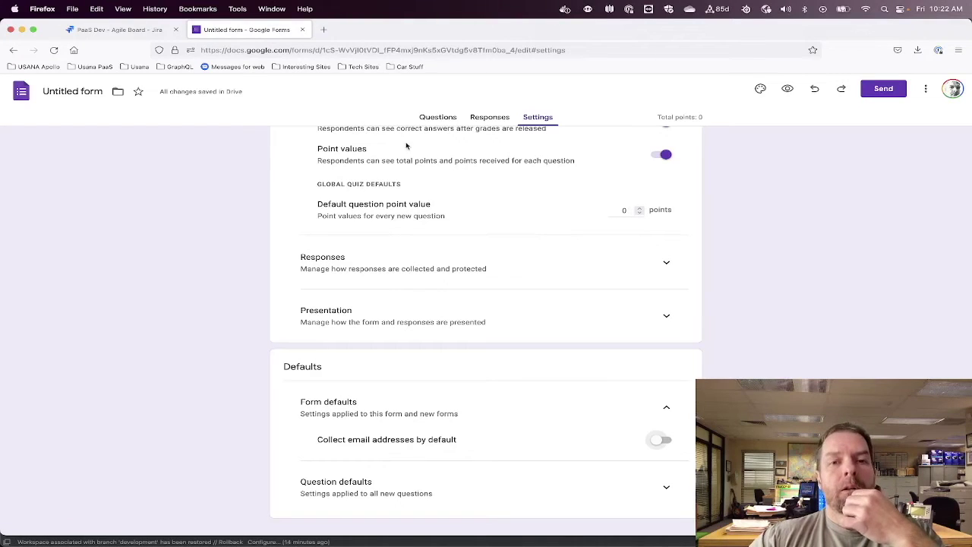
left_click(438, 117)
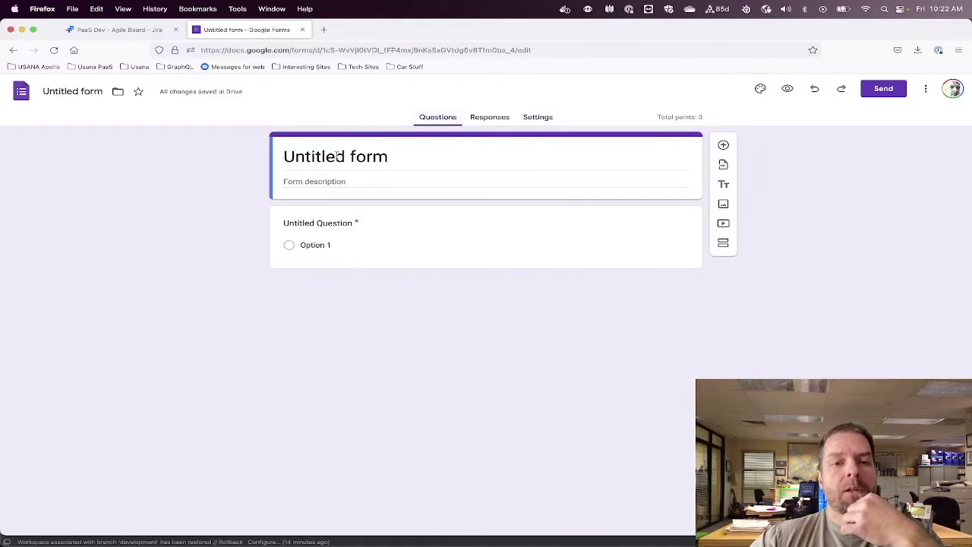
Title the first question Amount and set its type to Short answer
left_click(322, 224)
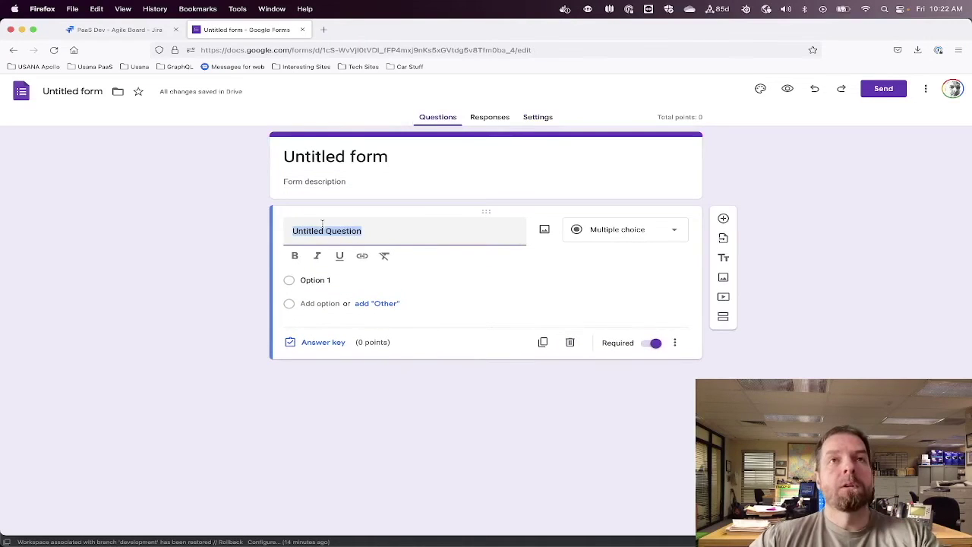
type("Amout")
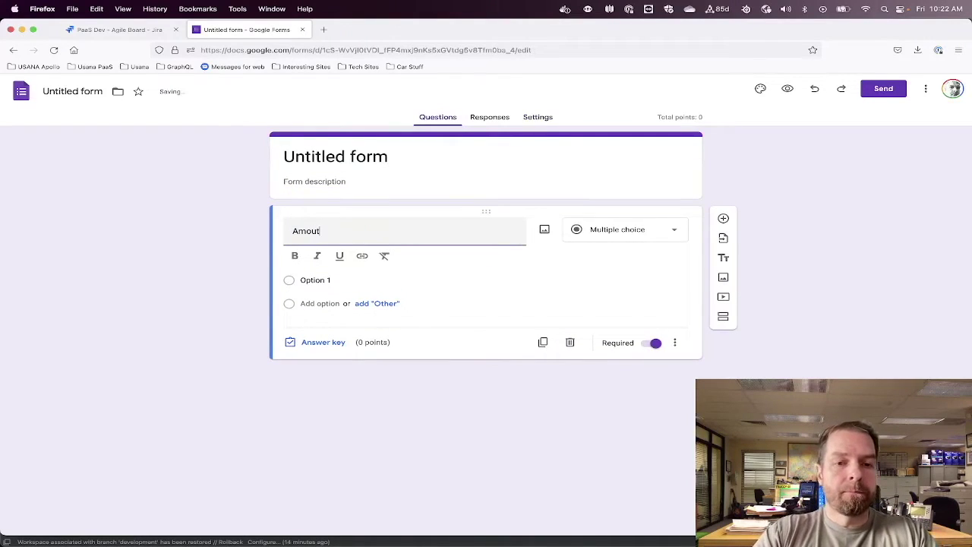
key("BackSpace")
type("nt")
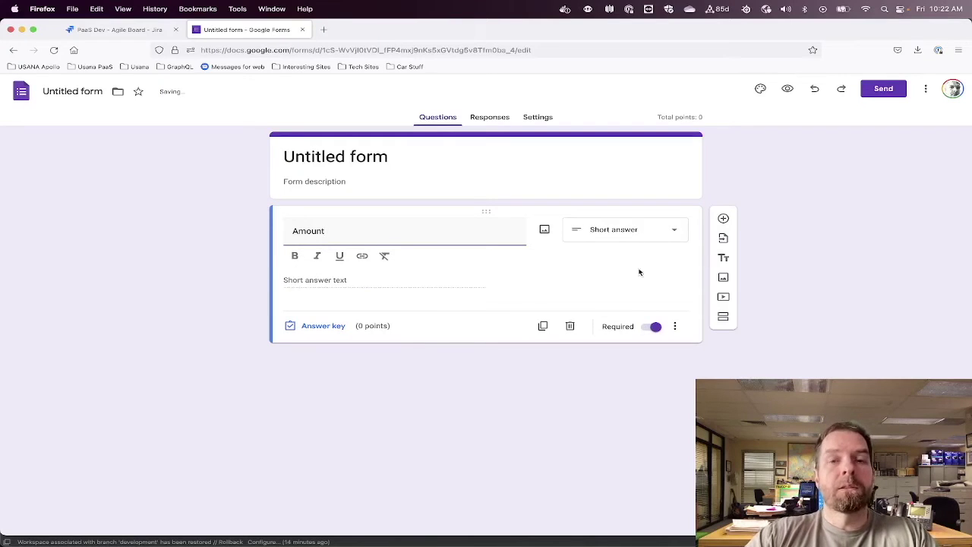
left_click(657, 226)
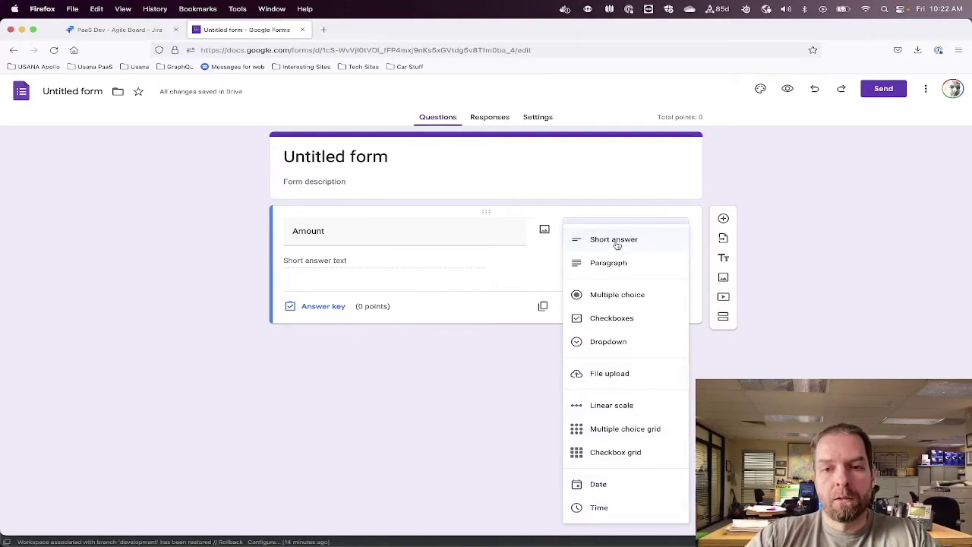
left_click(618, 238)
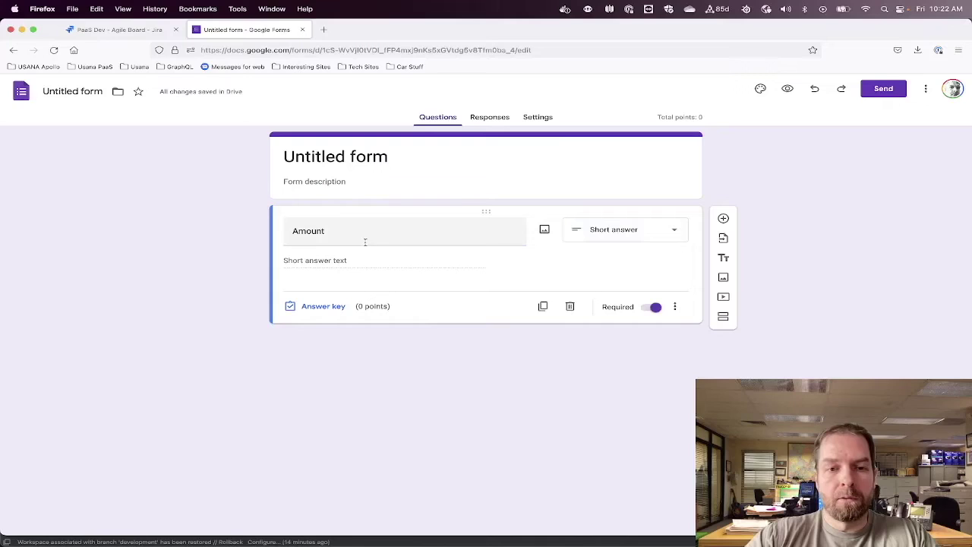
left_click(624, 232)
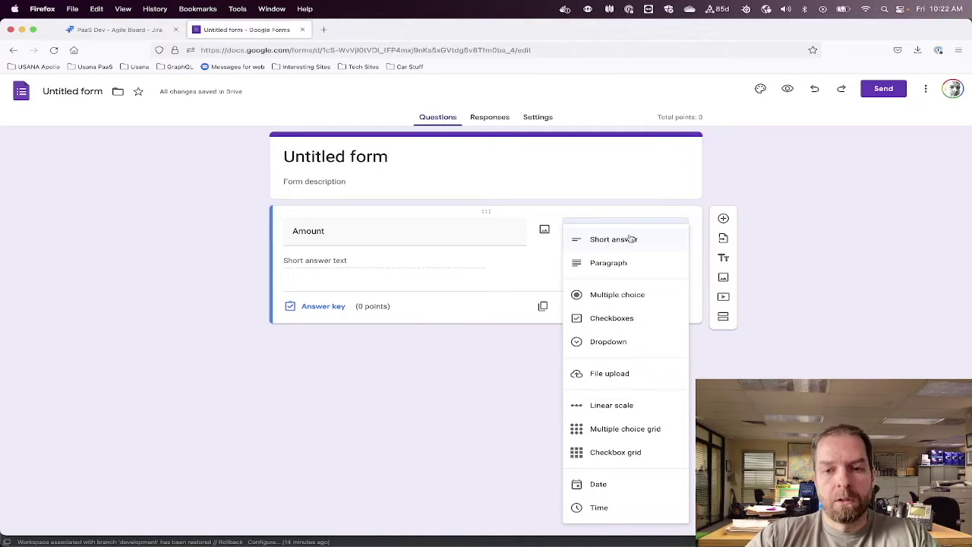
left_click(630, 239)
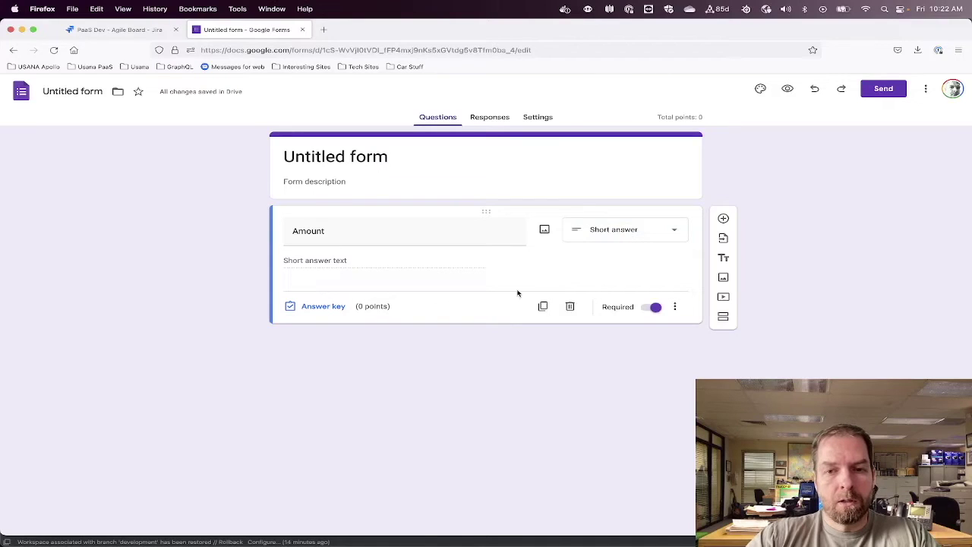
Add a short-answer question titled Merchant and another question below it titled Category
left_click(724, 218)
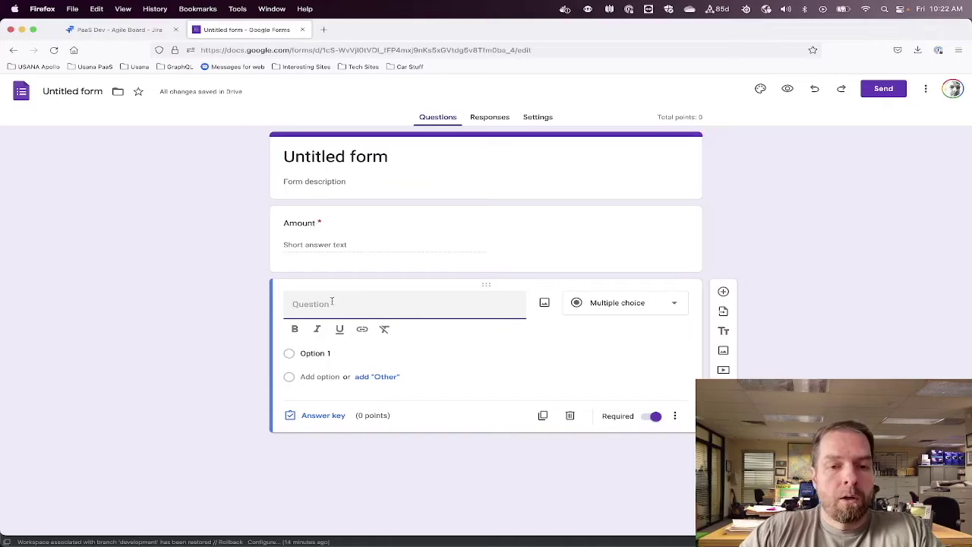
type("Merchat")
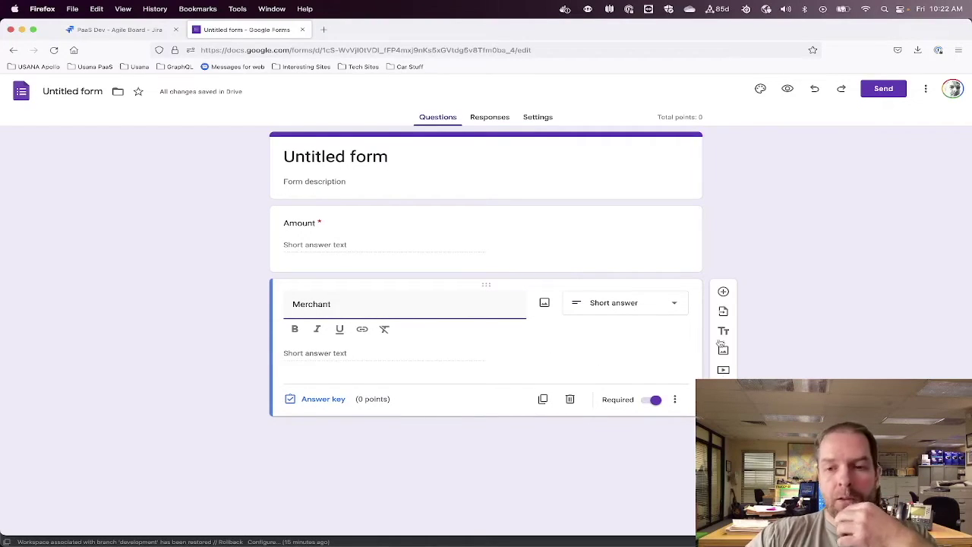
left_click(723, 291)
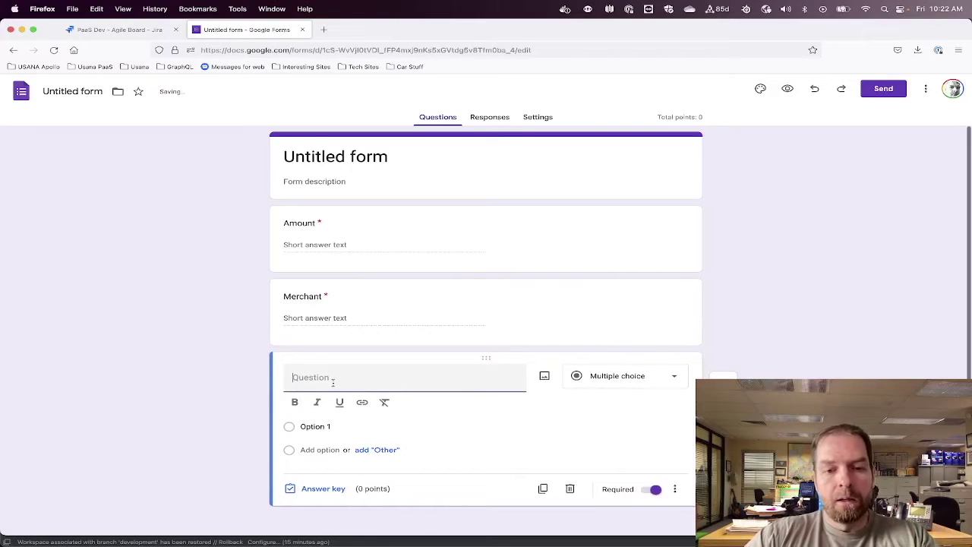
type("Ca")
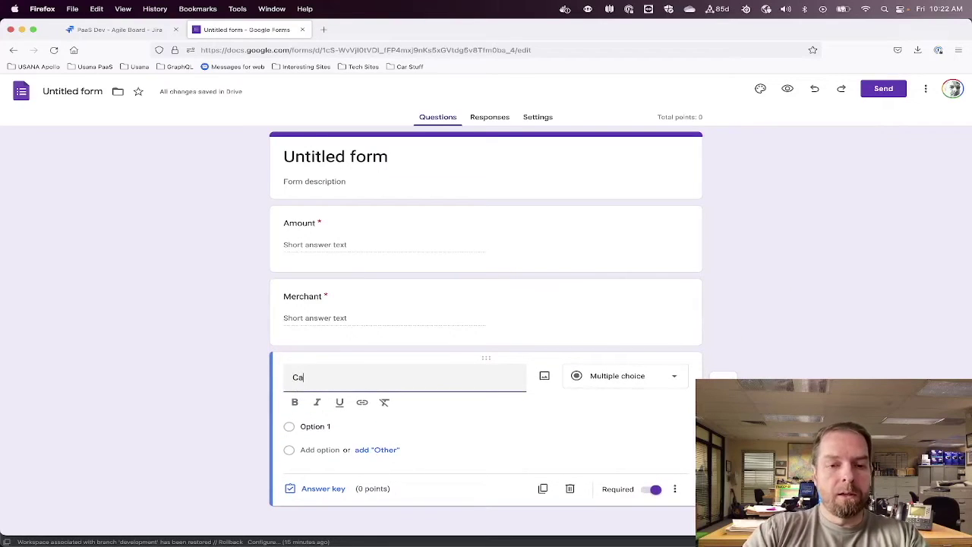
type("tergo")
key("BackSpace")
key("BackSpace")
key("BackSpace")
type("g")
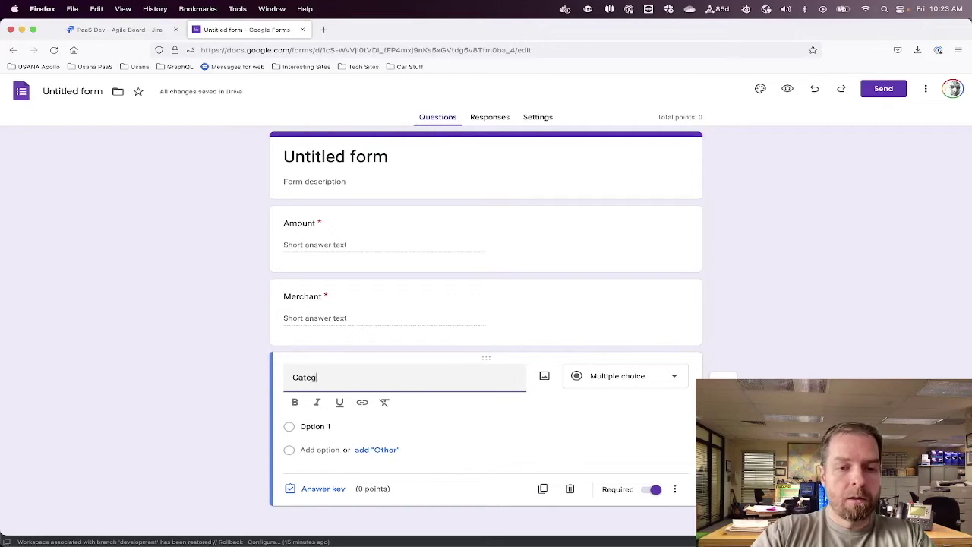
type("ory")
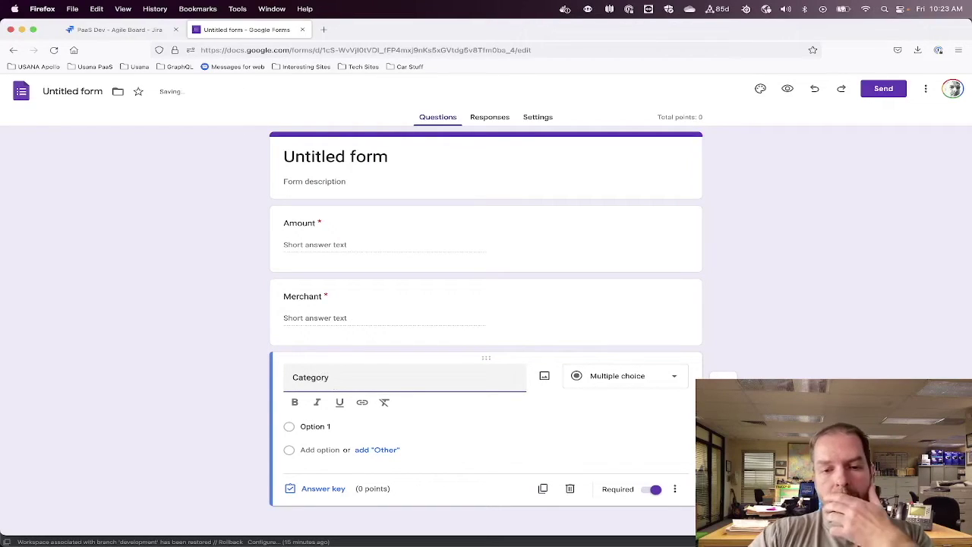
Make the Category question a Dropdown and name its first option Groceries
left_click(308, 426)
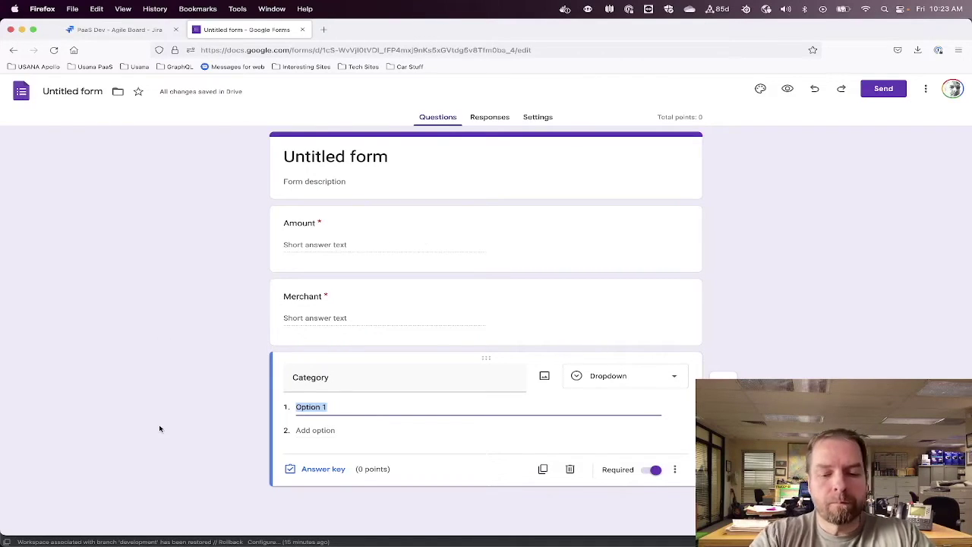
type("Grocier")
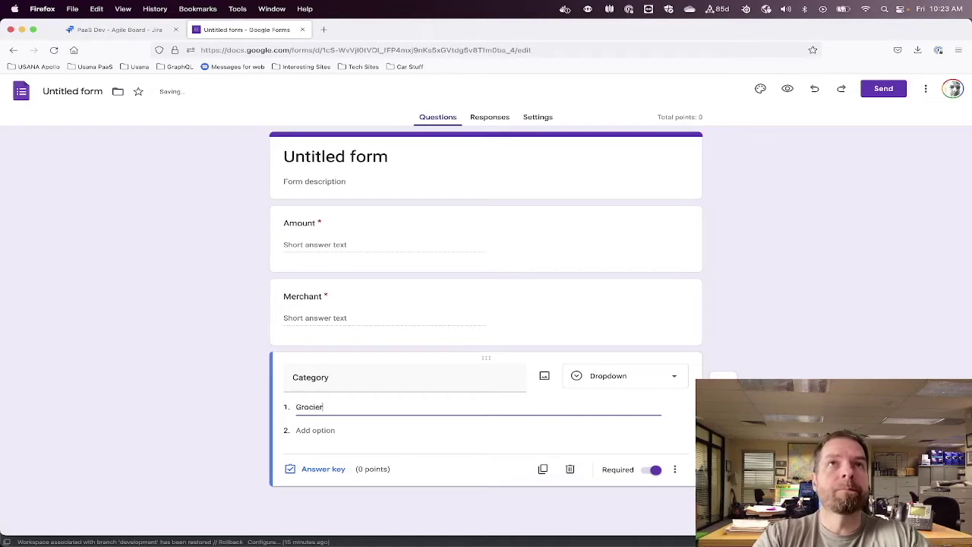
key("BackSpace")
key("BackSpace")
key("BackSpace")
type("er")
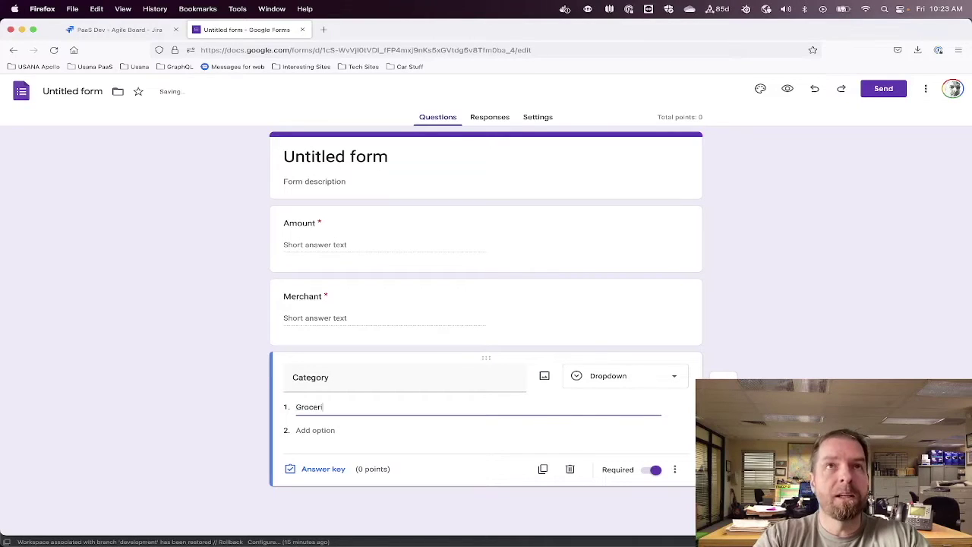
type("ies")
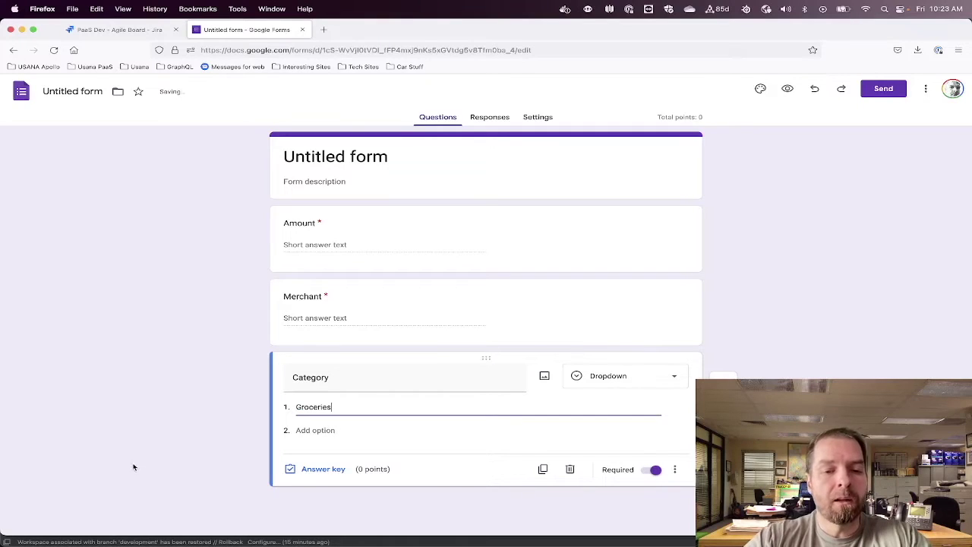
Add Fast Food / Eating out as the second option of the Category dropdown
left_click(325, 431)
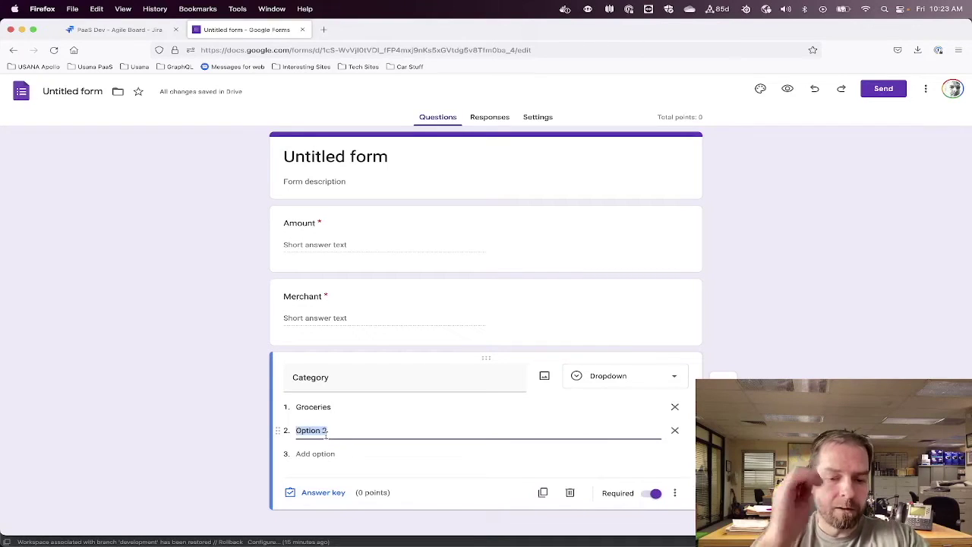
type("F")
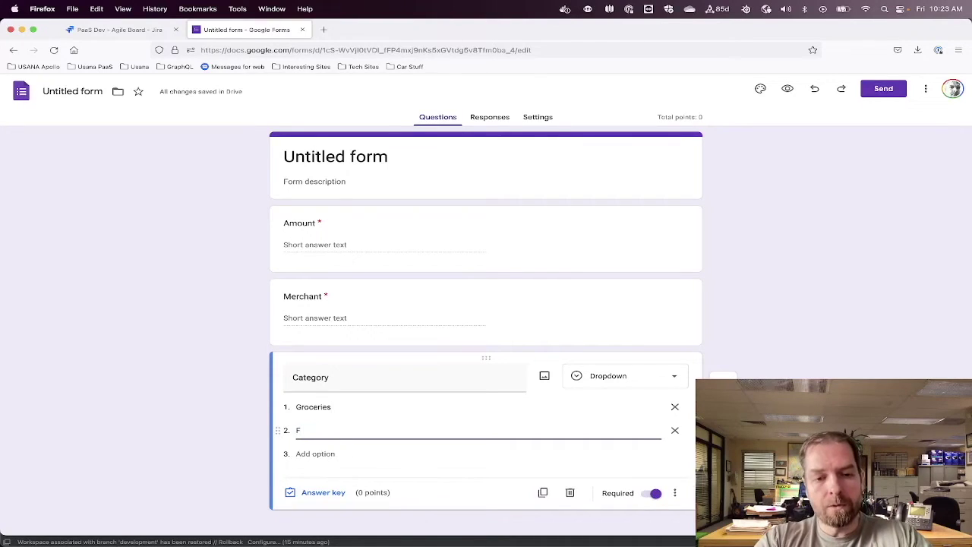
type("ast Food")
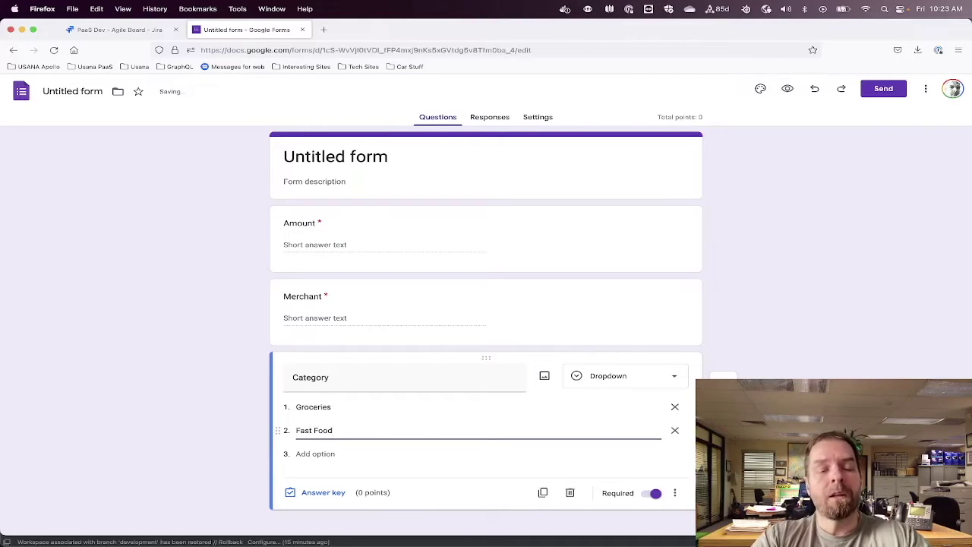
type(" / Eating")
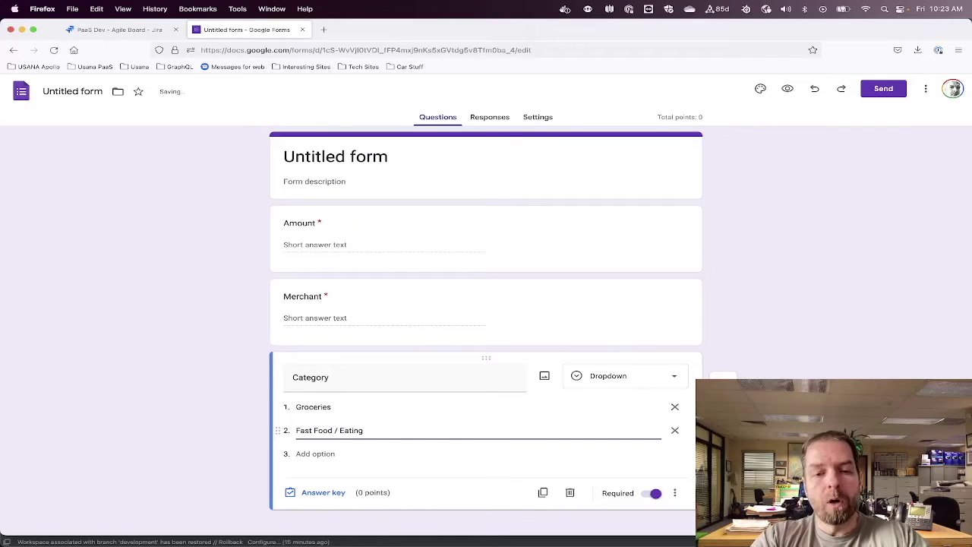
type(" out")
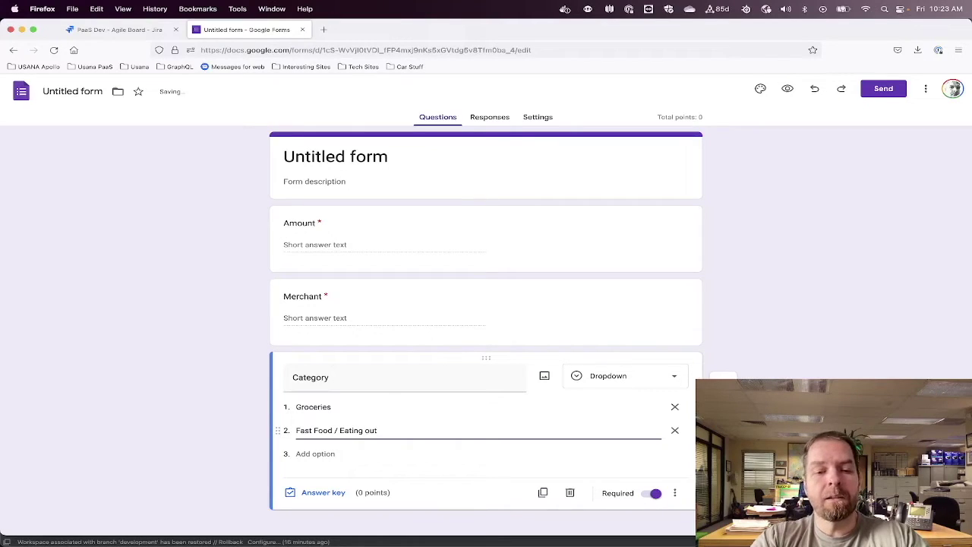
Add Entertainment and Clothing as the third and fourth options of the Category dropdown
key("Return")
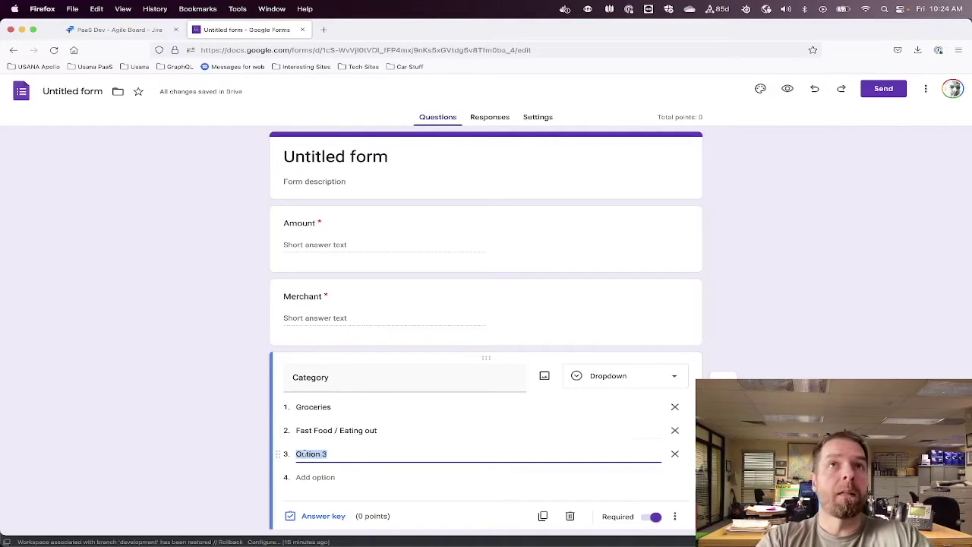
type("Etn")
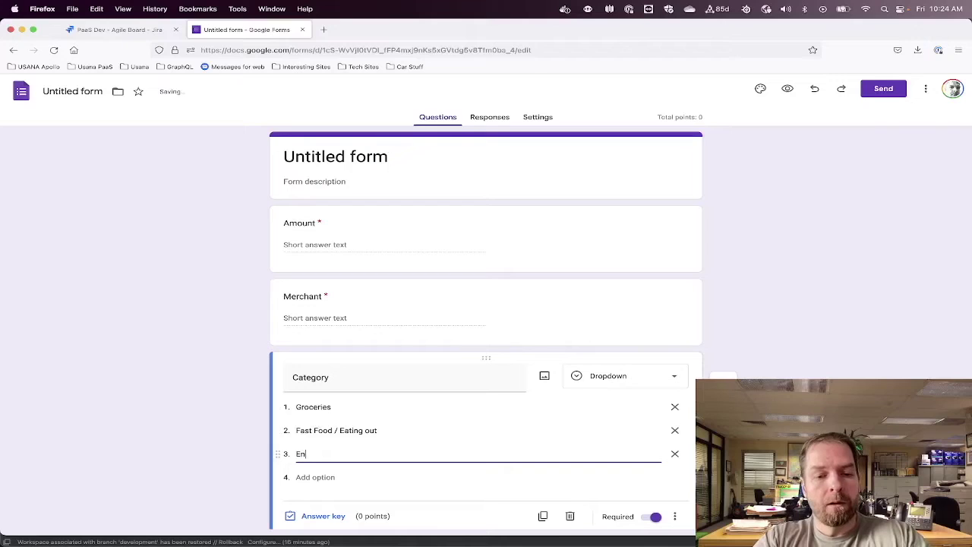
type("ertain")
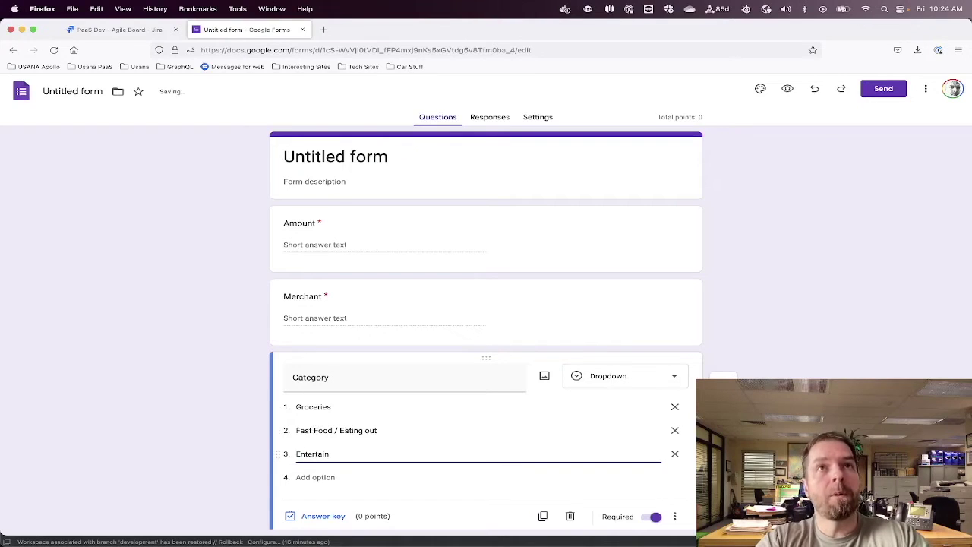
type("ment")
key("Return")
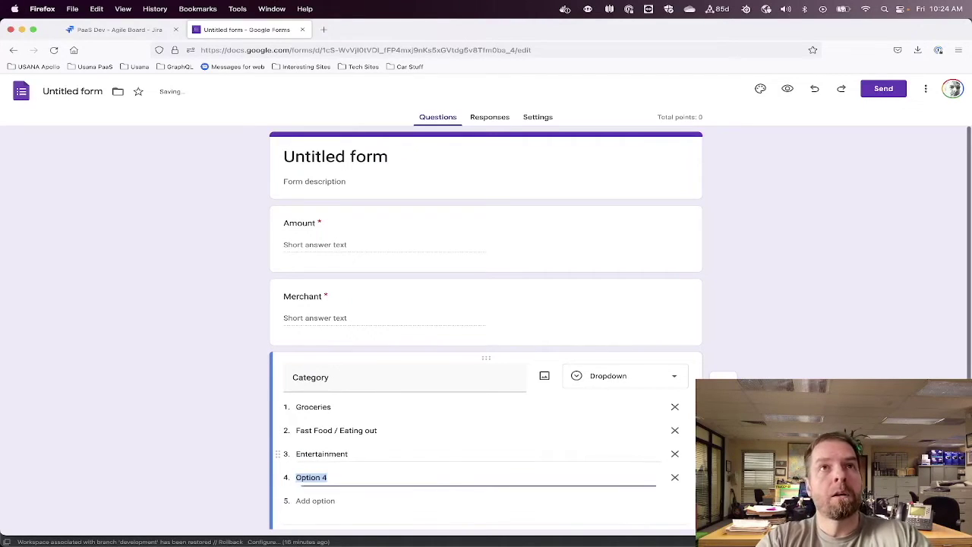
type("Clothing")
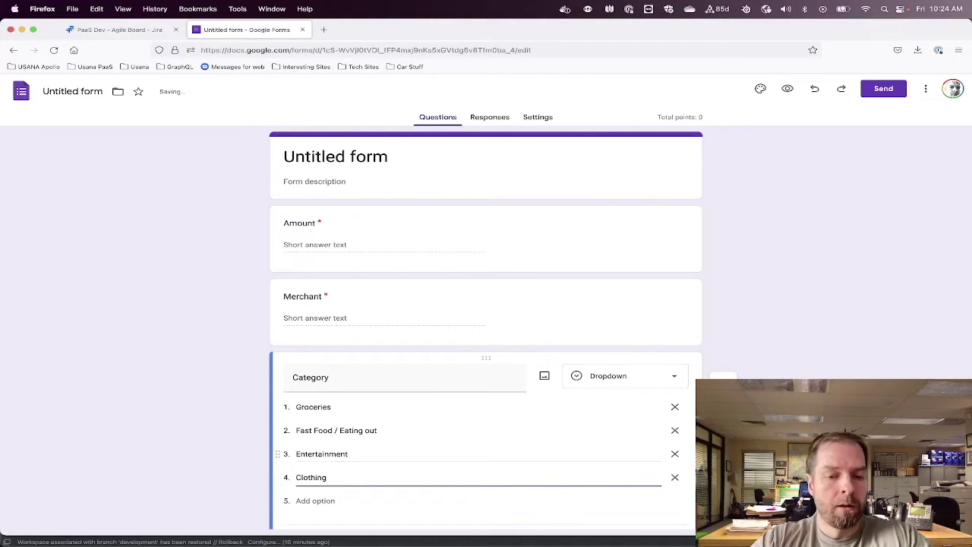
Add Utilities, Household and Gas as the fifth to seventh options of the Category dropdown
key("Return")
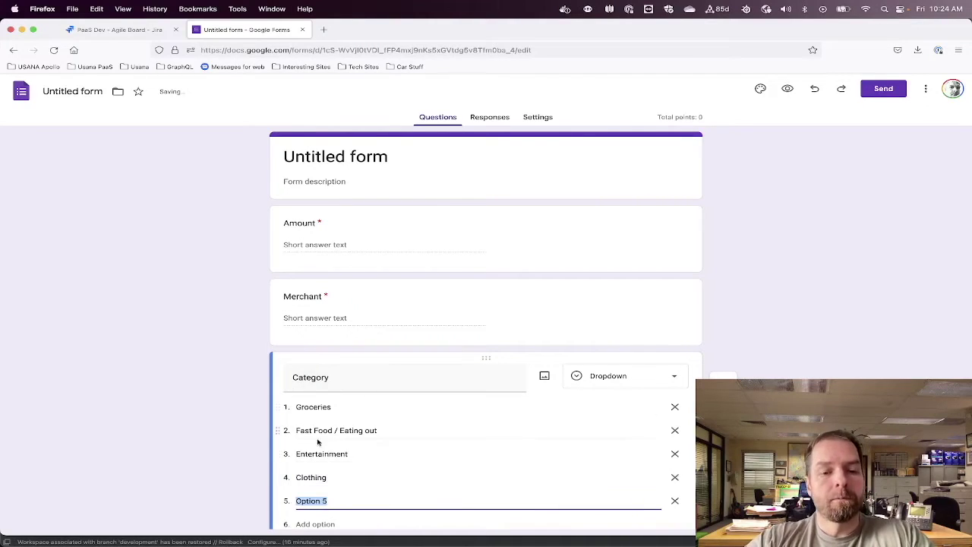
type("Util")
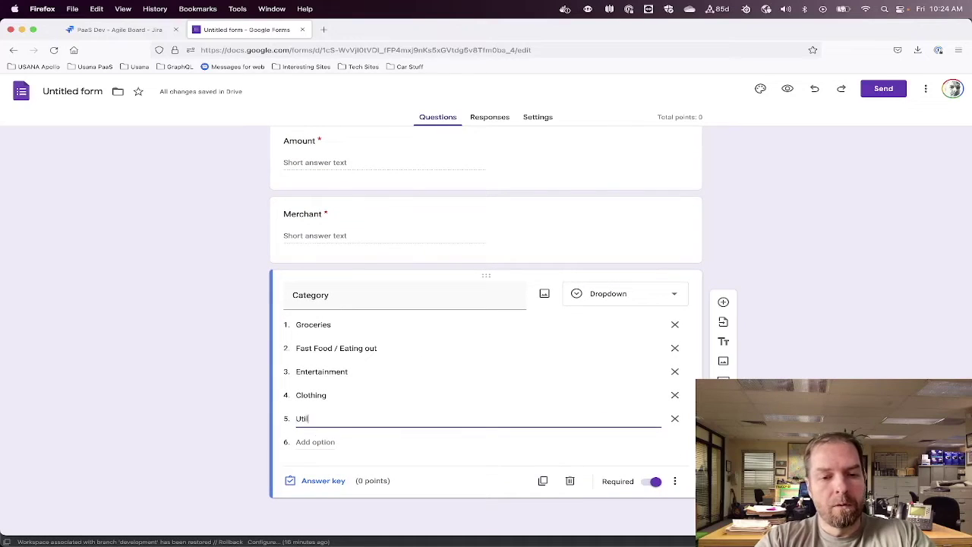
type("ities")
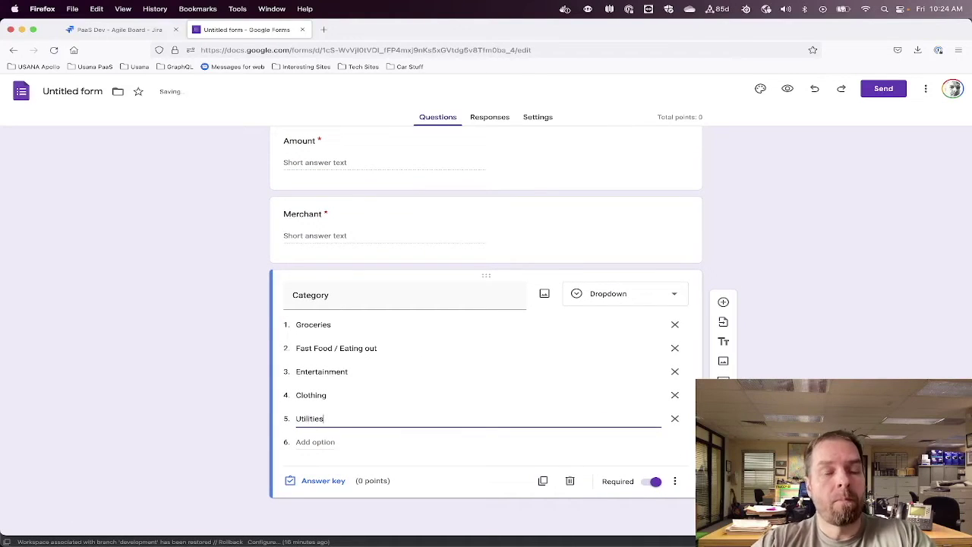
key("Return")
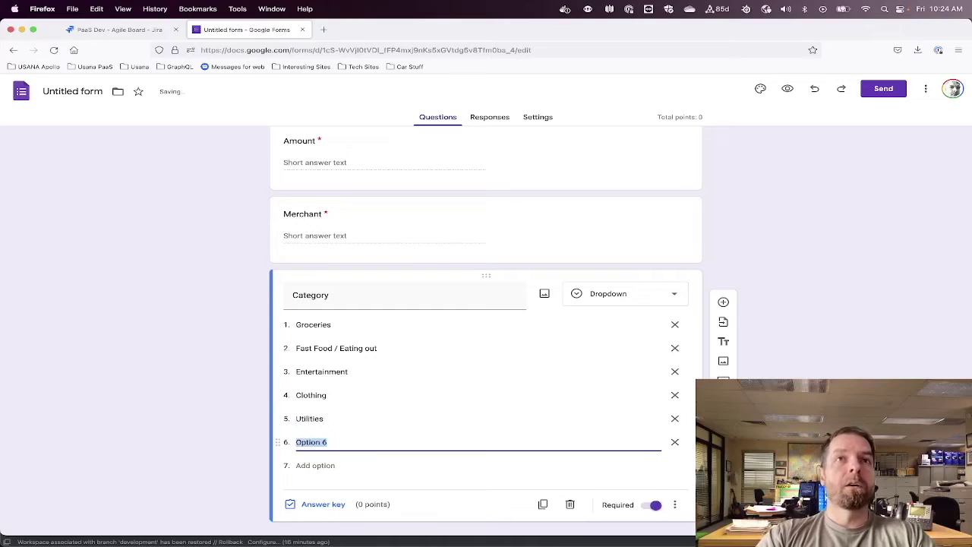
type("O")
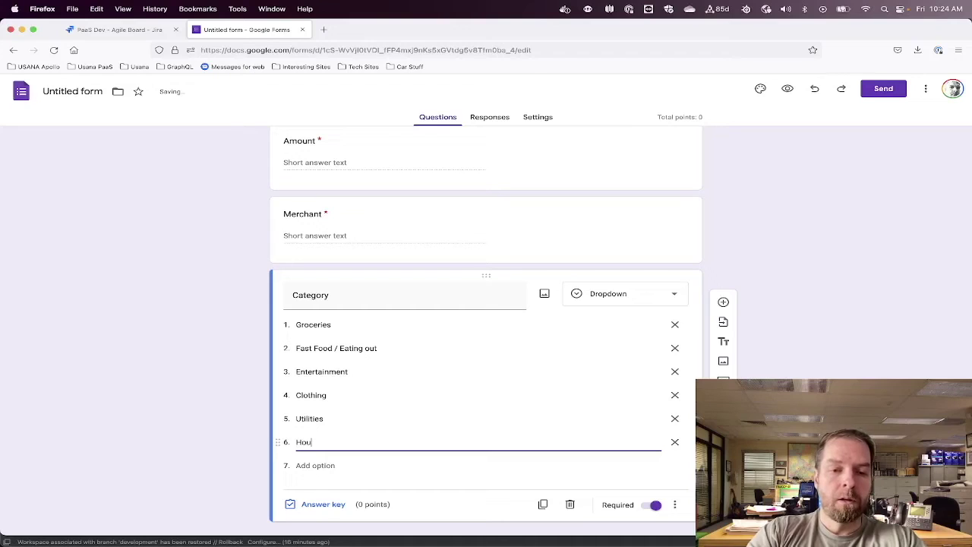
type("ouselhold")
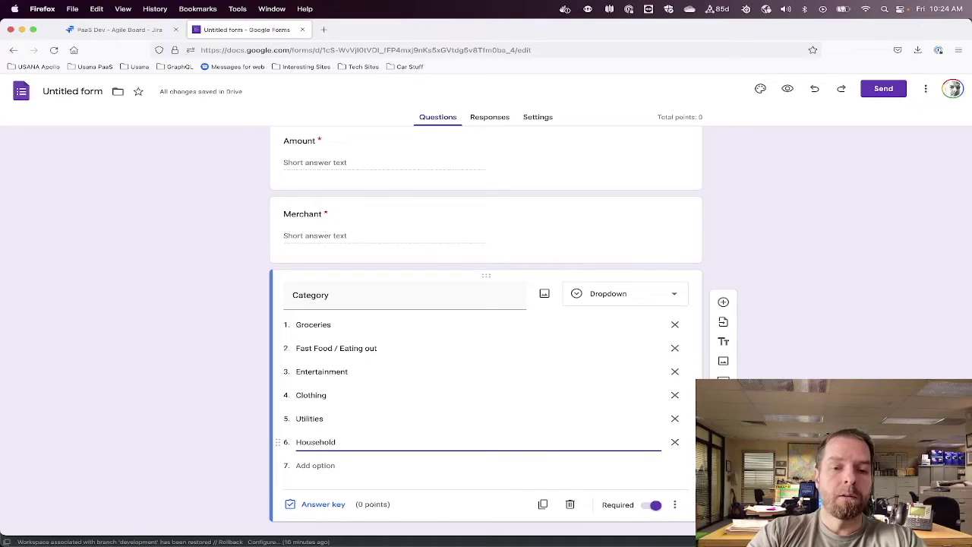
key("Return")
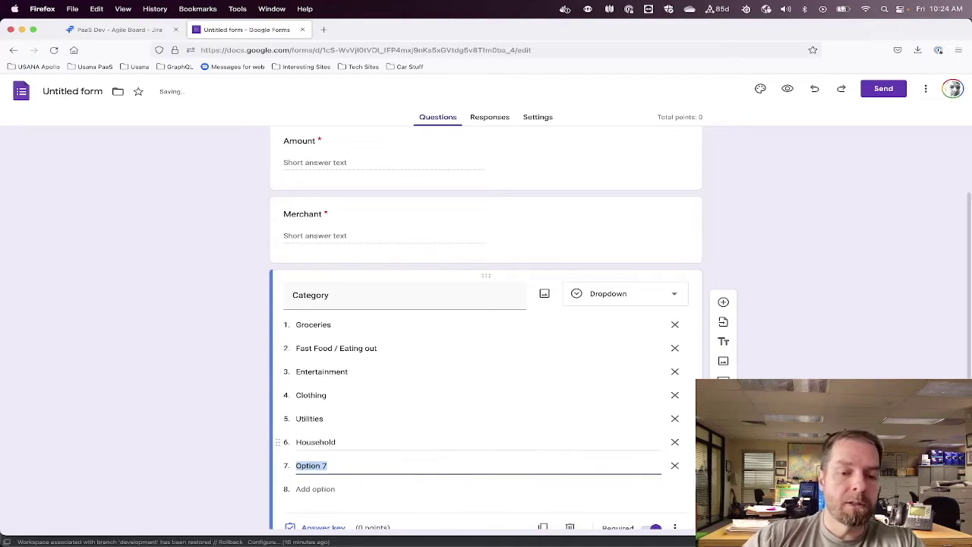
type("Gas")
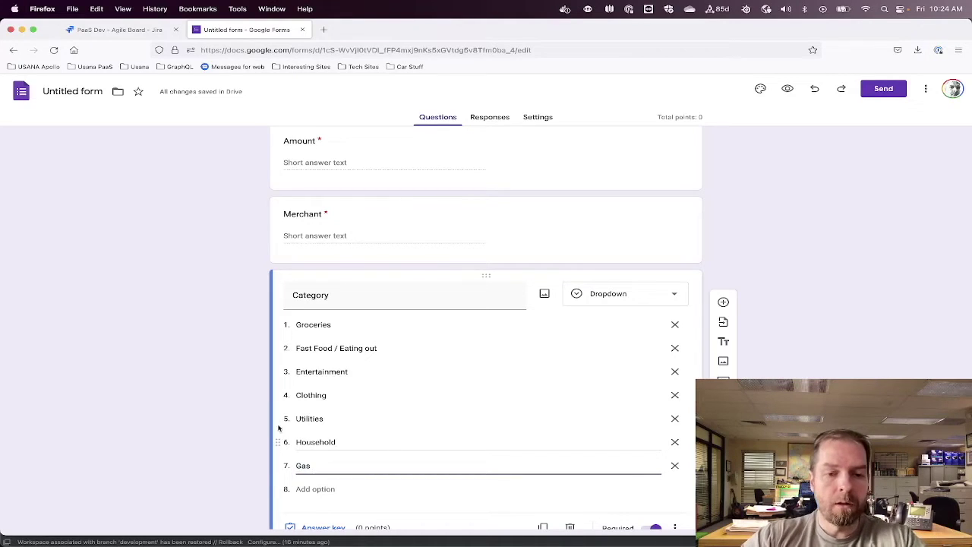
scroll(225, 419, "down", 1)
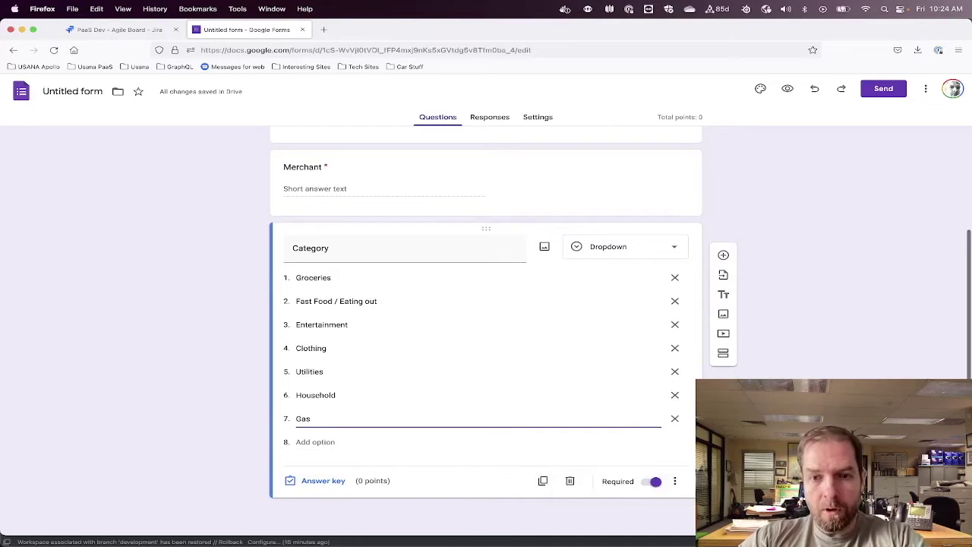
left_click(413, 447)
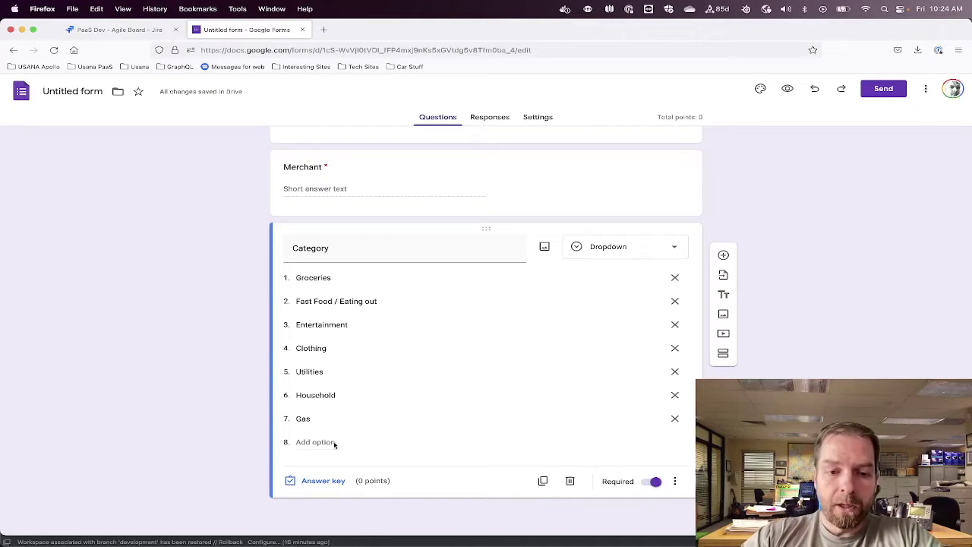
left_click(675, 481)
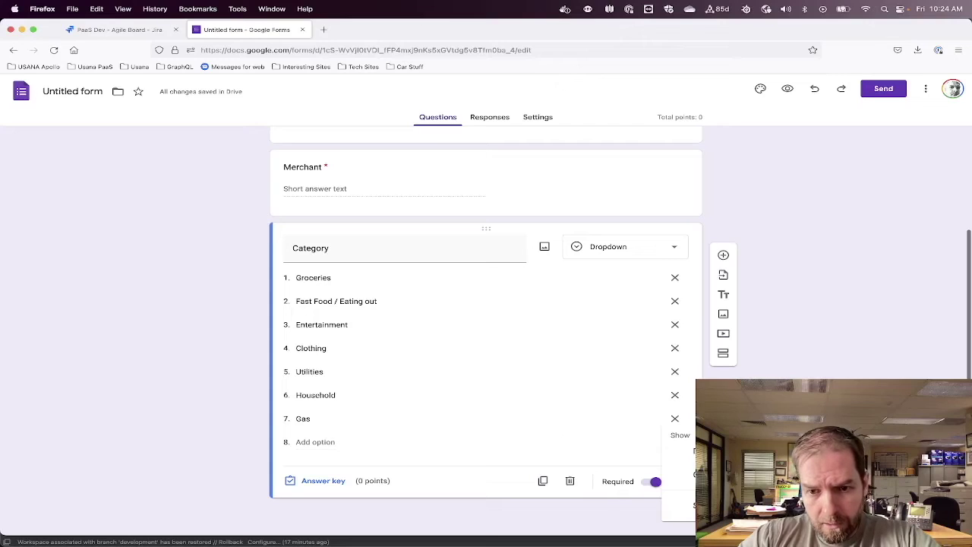
left_click(740, 505)
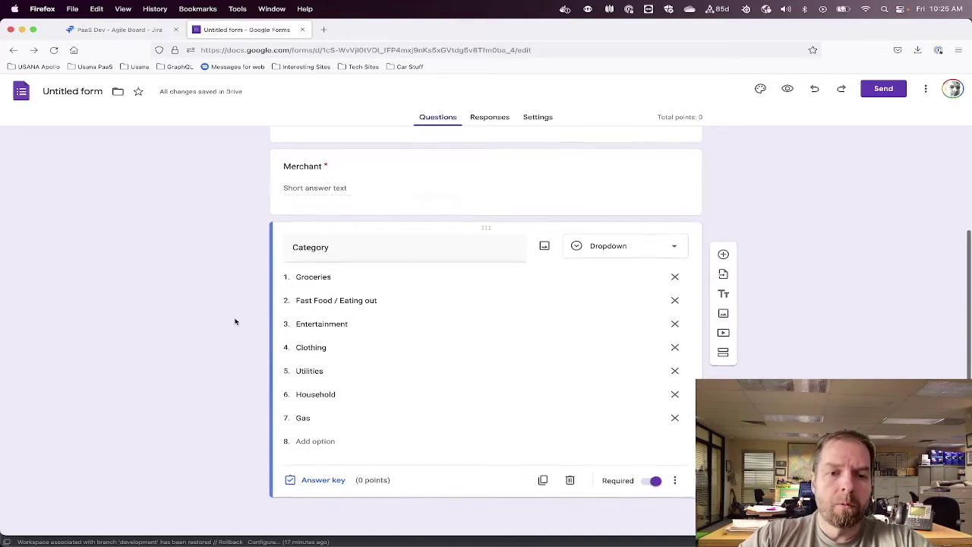
Add a question titled Notes below Category and set its type to Short answer
left_click(723, 256)
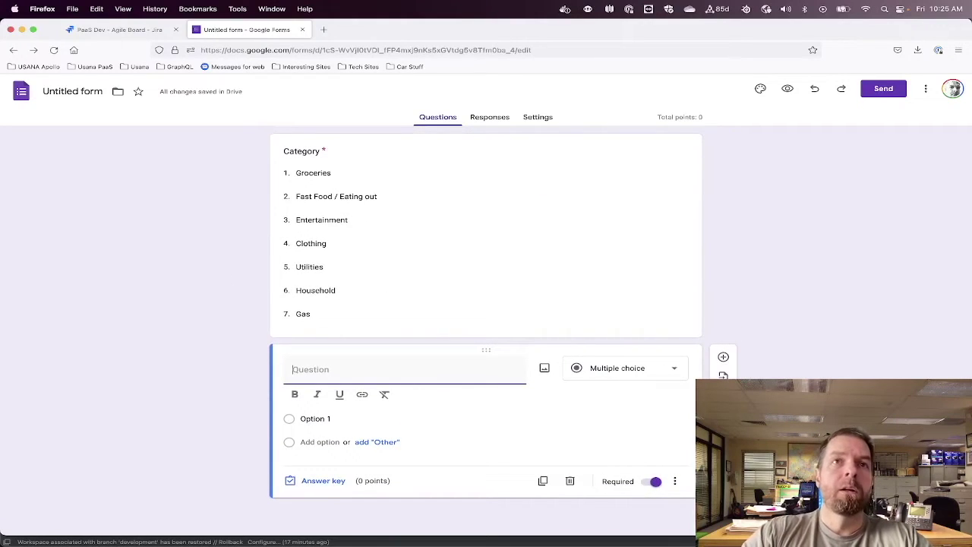
type("Notes")
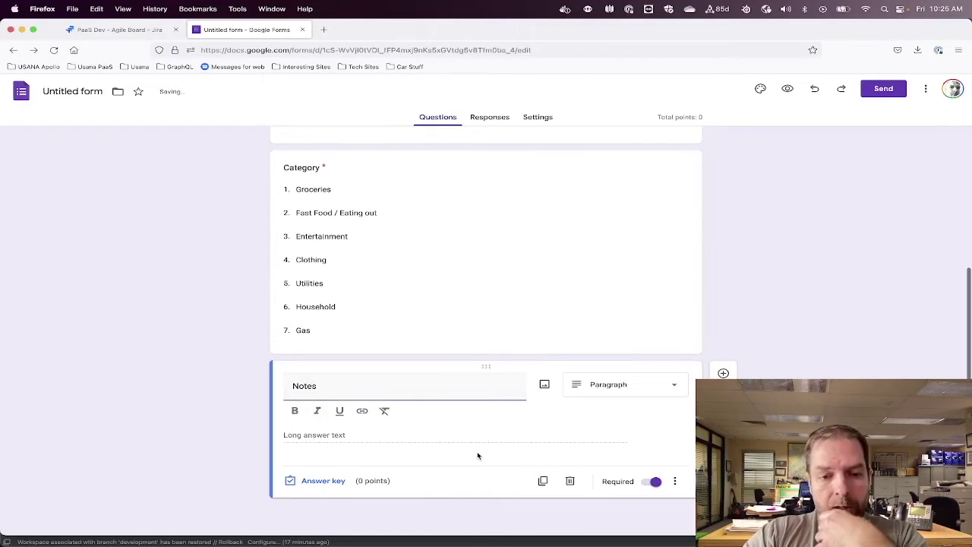
scroll(167, 383, "up", 1)
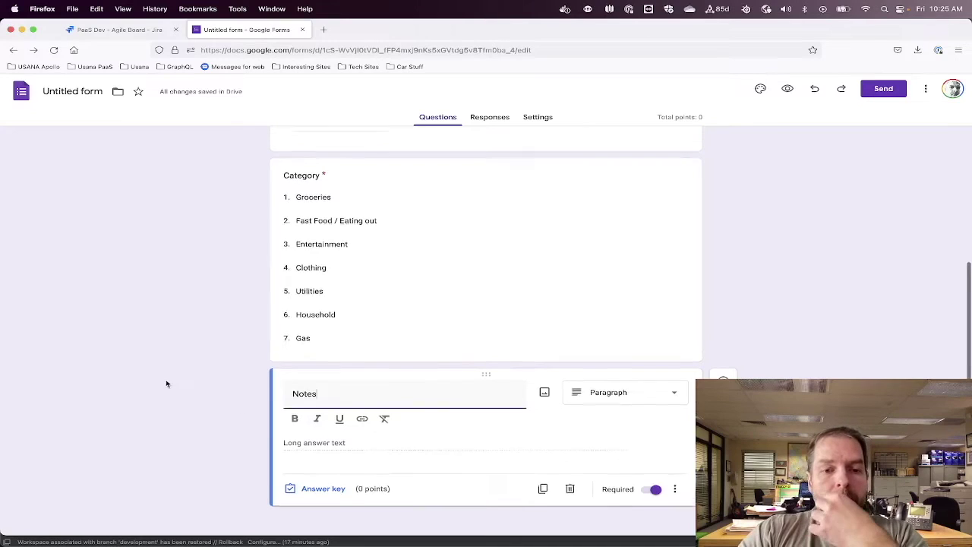
scroll(198, 369, "down", 1)
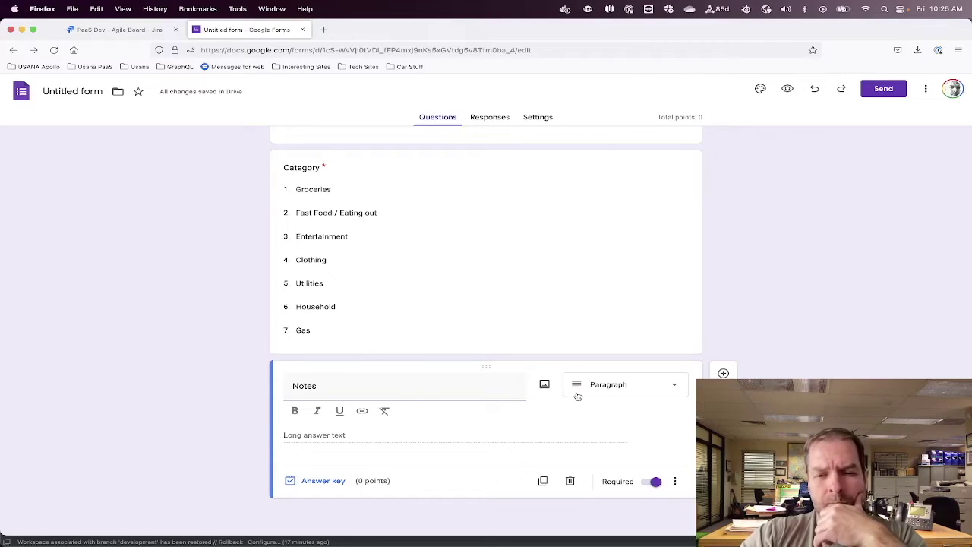
left_click(603, 387)
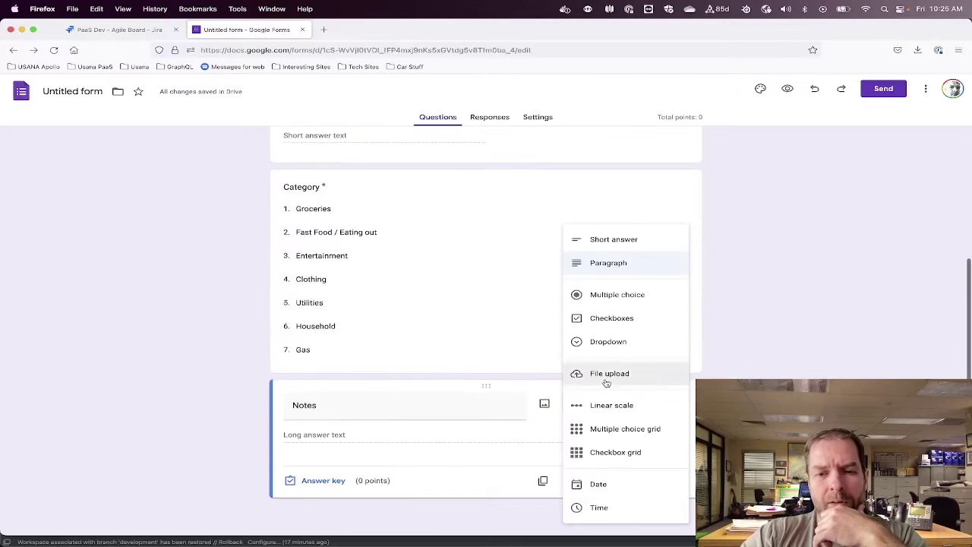
left_click(625, 241)
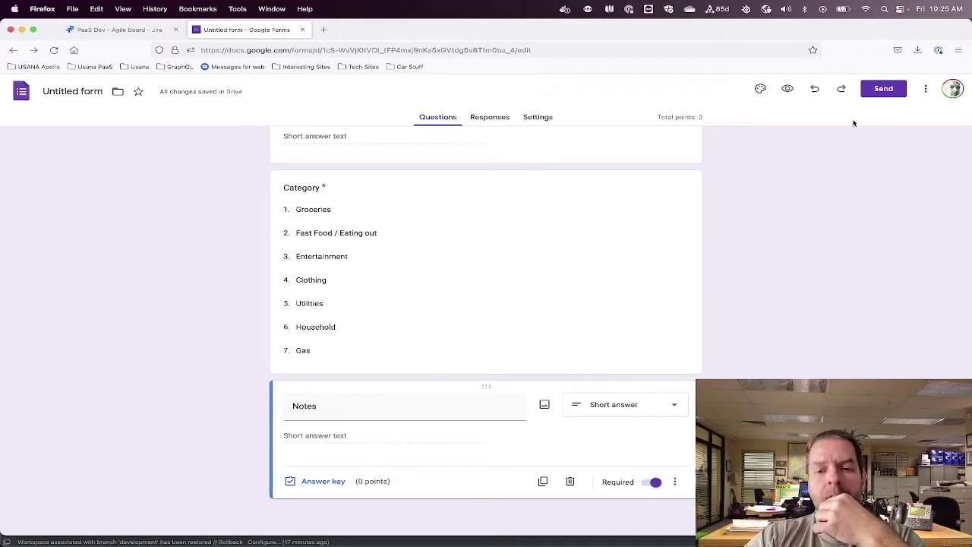
Add a question titled Receipt below the Notes question, correcting the spelling of its title
scroll(760, 318, "down", 1)
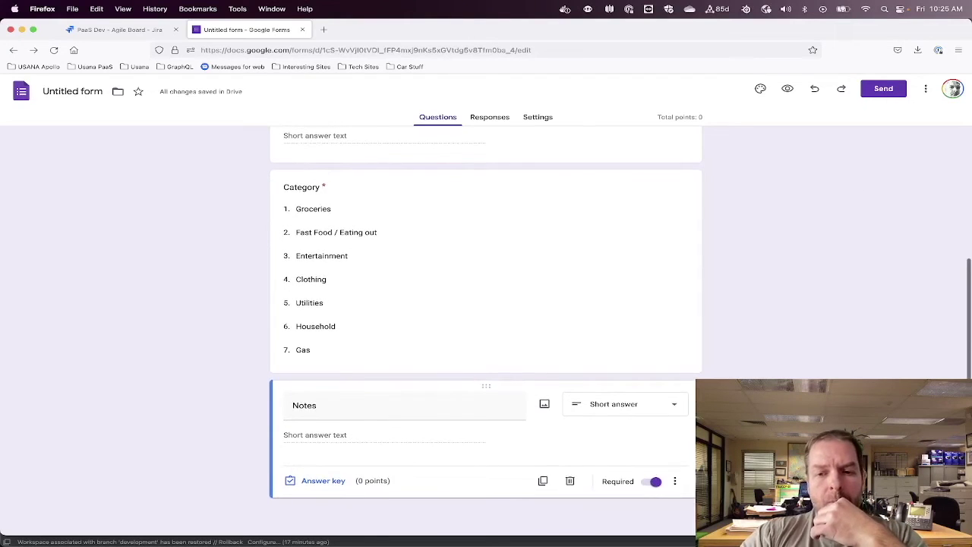
left_click(723, 393)
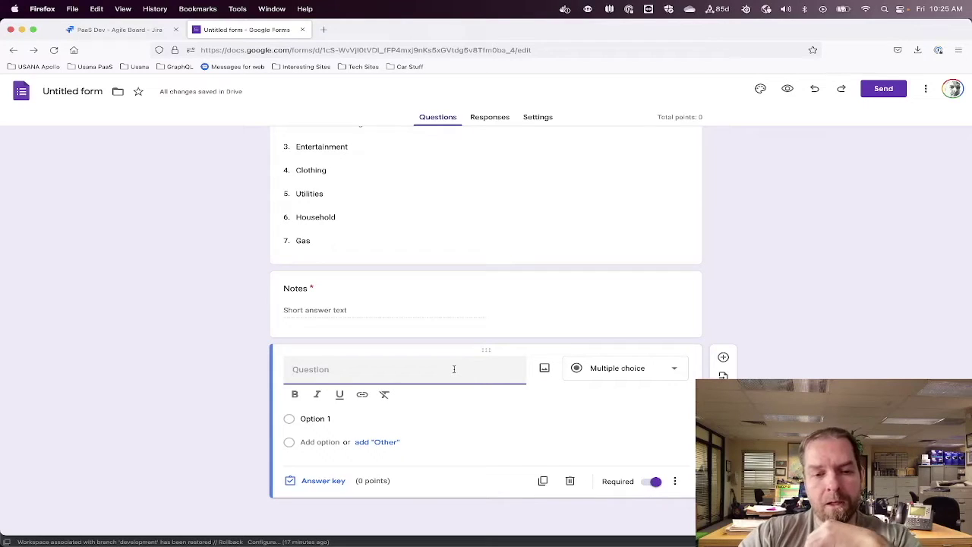
type("Re")
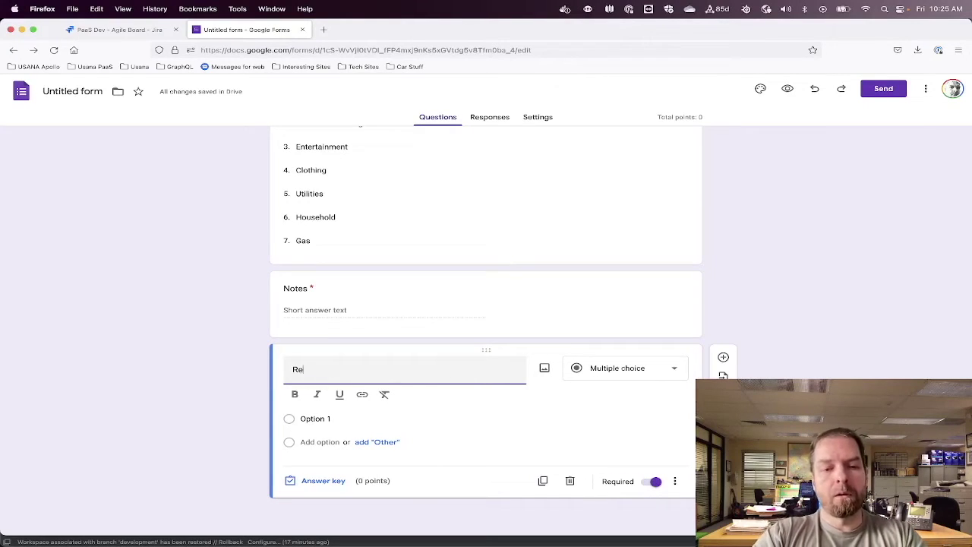
type("ciept")
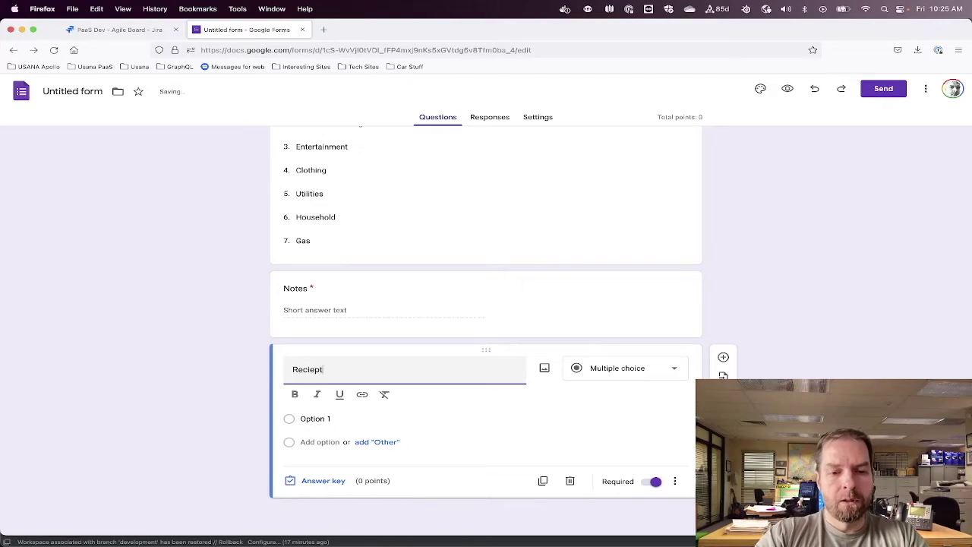
left_click(577, 368)
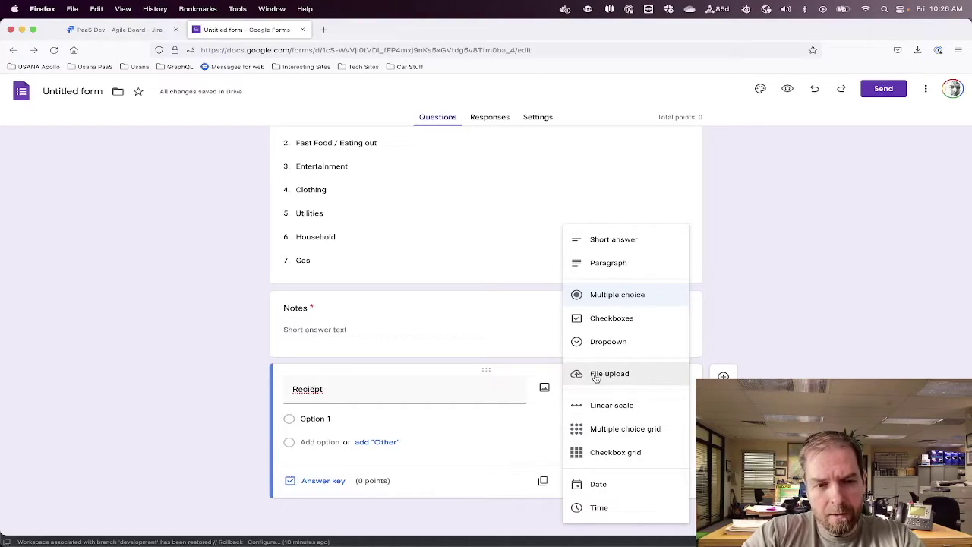
left_click(344, 379)
key("BackSpace")
type("R")
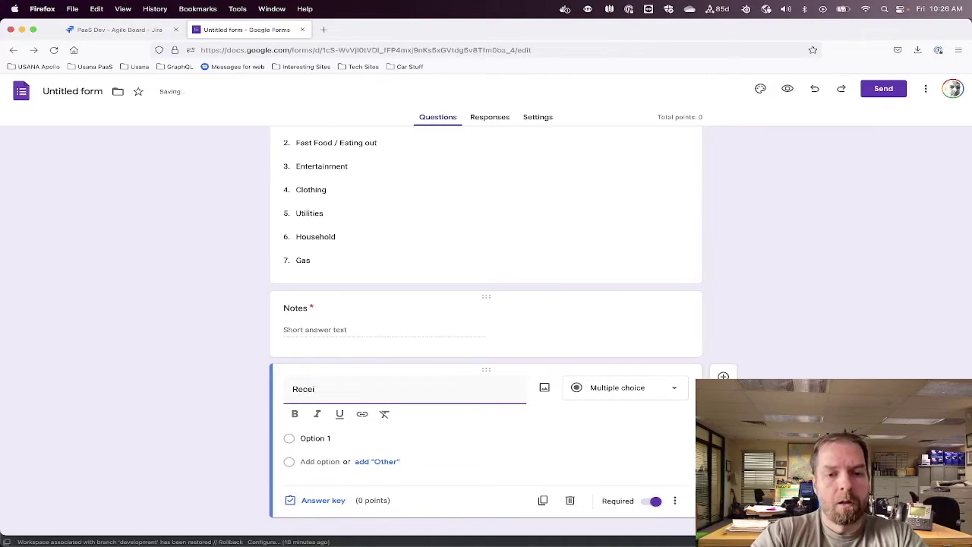
Set the Receipt question's type to File upload and accept letting respondents upload files to Drive
left_click(631, 389)
left_click(617, 373)
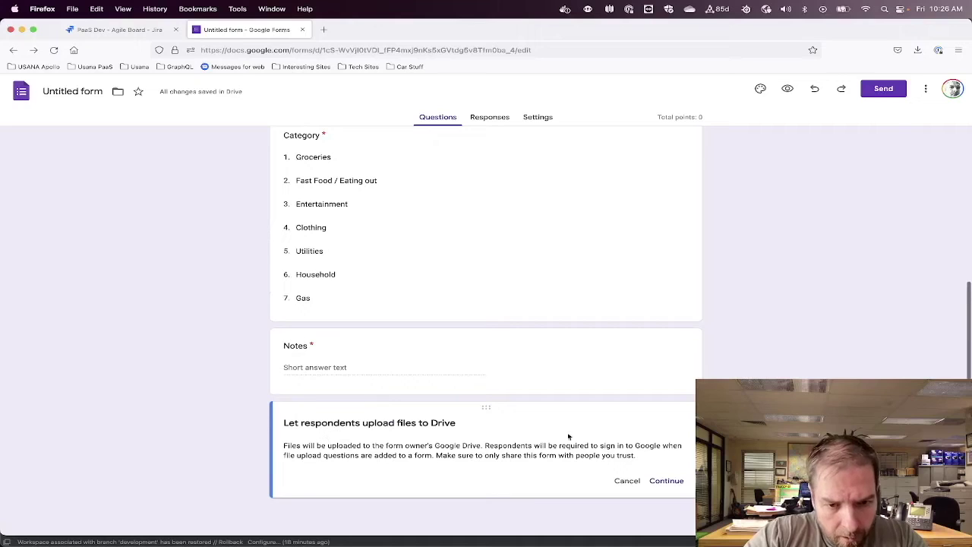
left_click(670, 480)
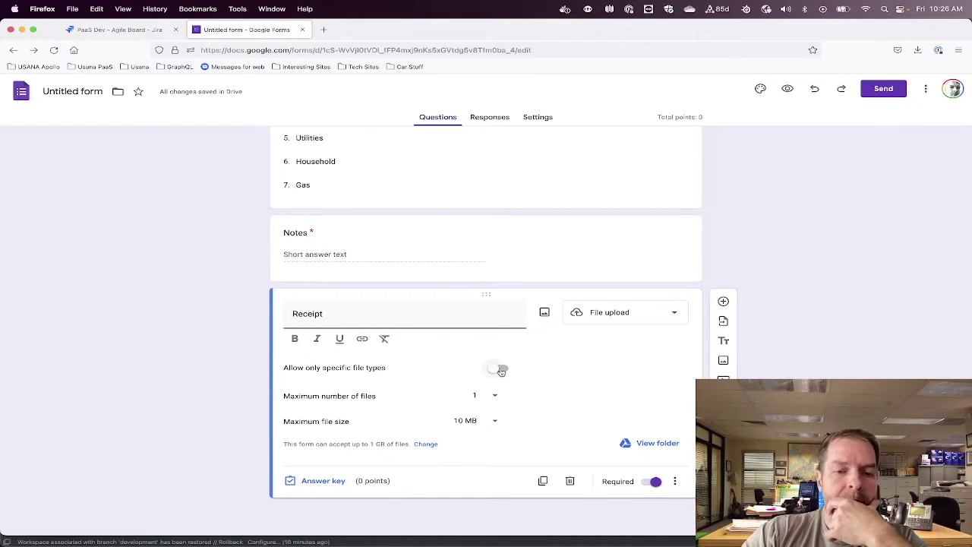
Restrict the Receipt upload to Image files and choose 10 MB as the maximum file size
left_click(501, 371)
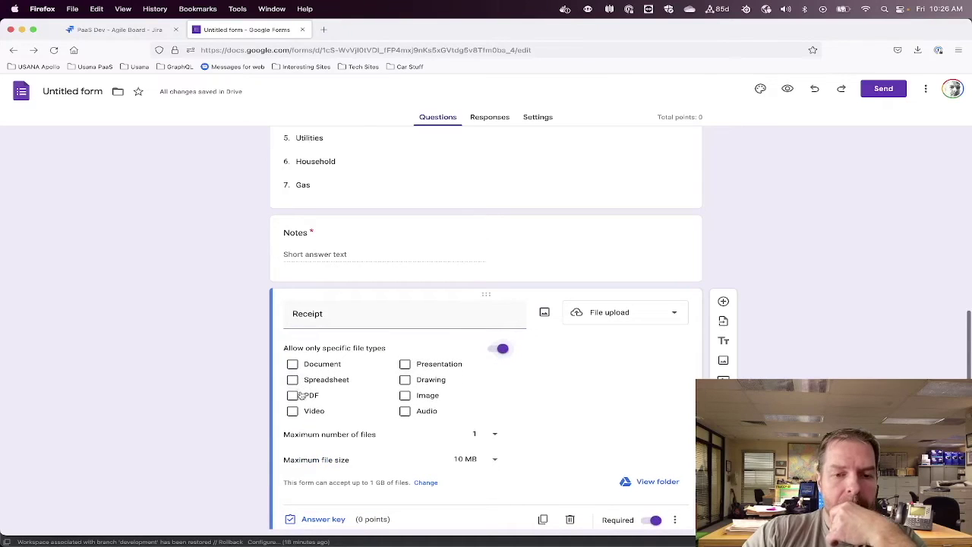
left_click(407, 396)
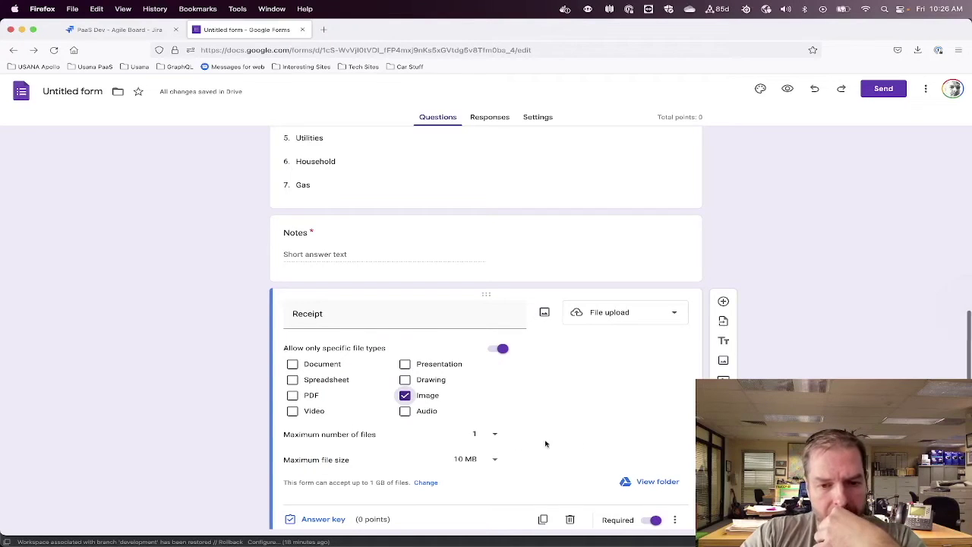
left_click(491, 459)
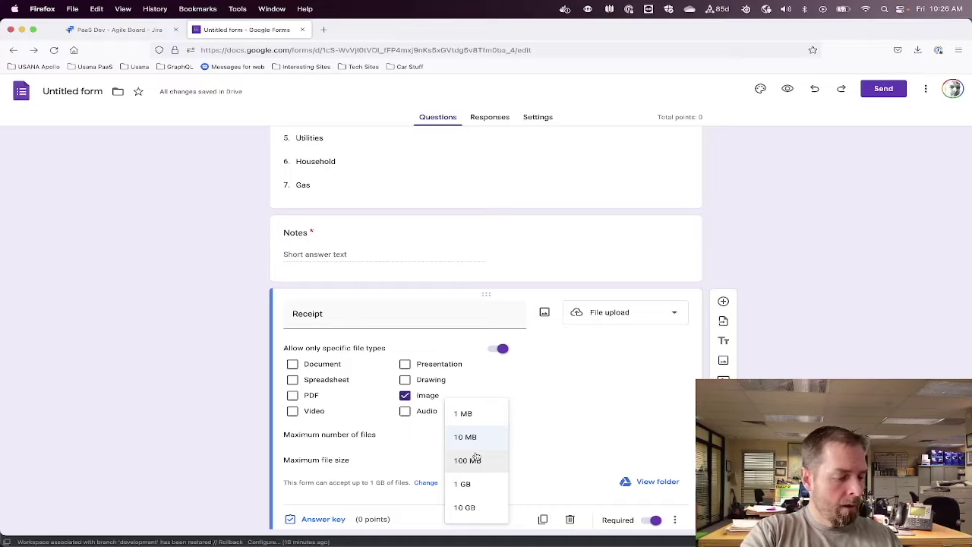
left_click(474, 438)
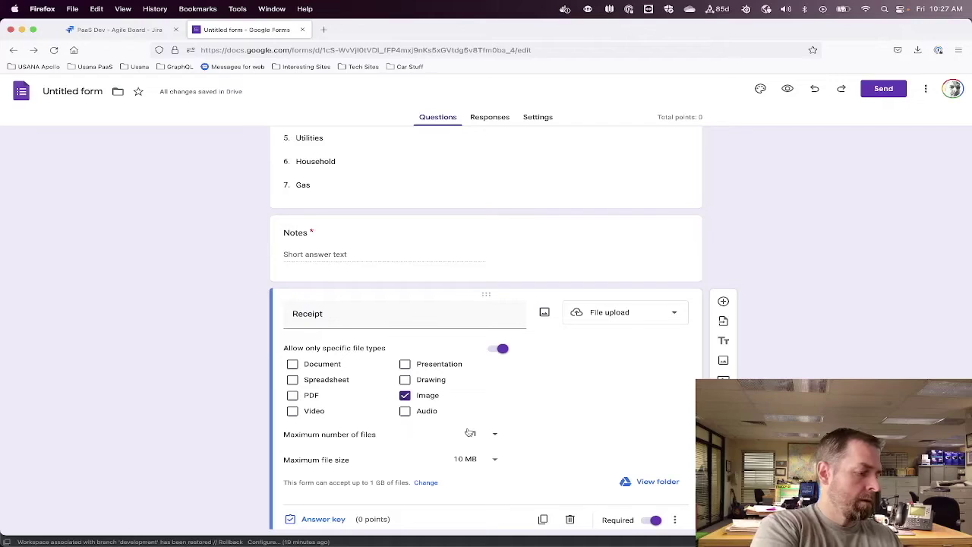
Make the Receipt and Notes questions optional
scroll(601, 453, "down", 1)
left_click(654, 482)
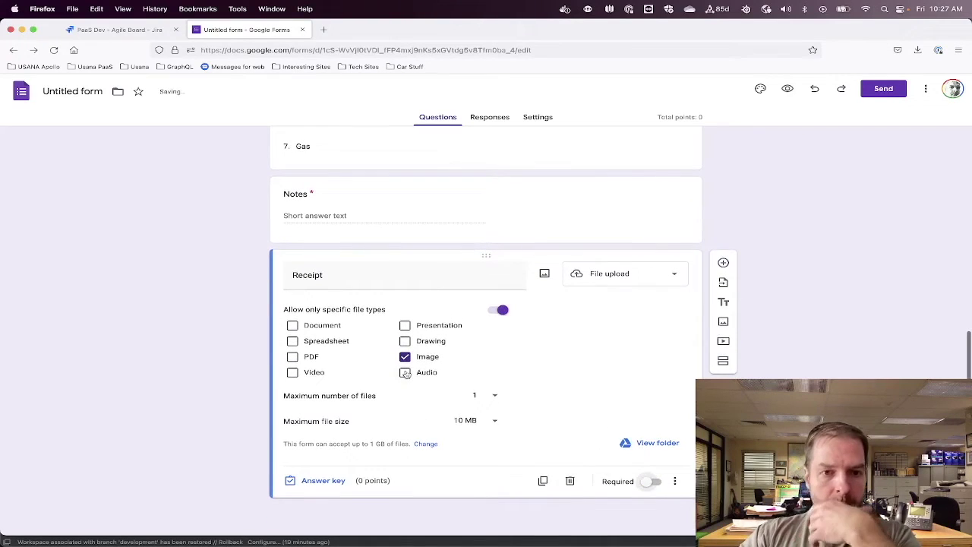
scroll(407, 376, "up", 3)
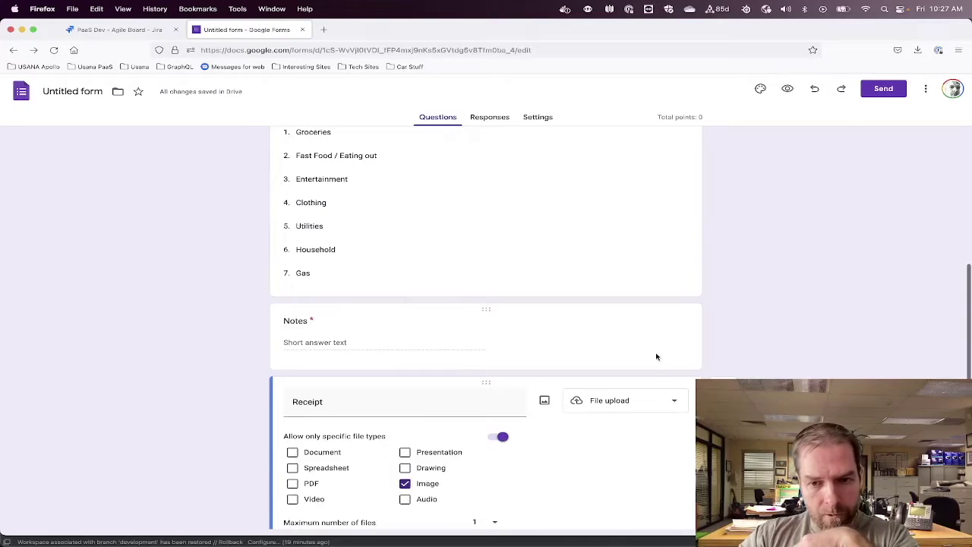
left_click(650, 329)
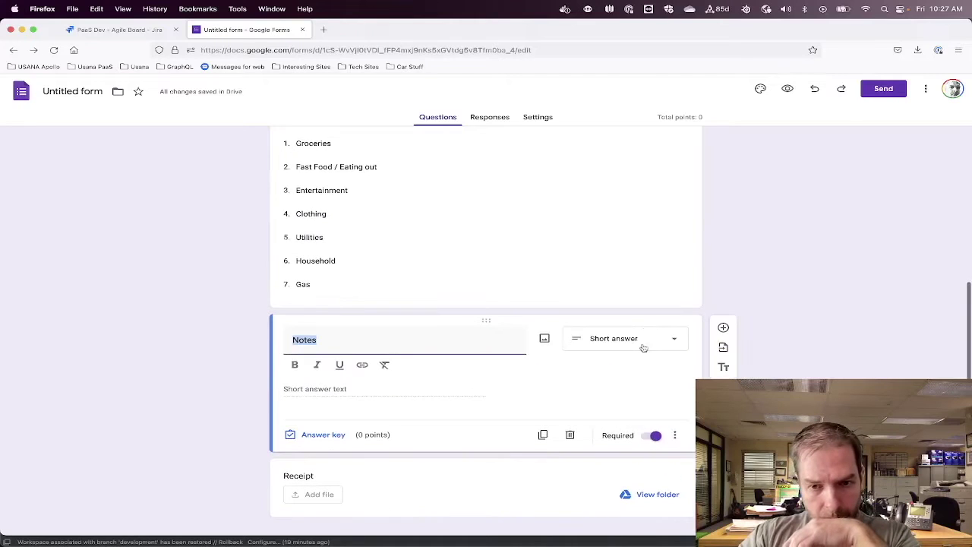
left_click(651, 434)
Rename the form as Budget Tracker
scroll(608, 362, "up", 1)
scroll(610, 319, "up", 1)
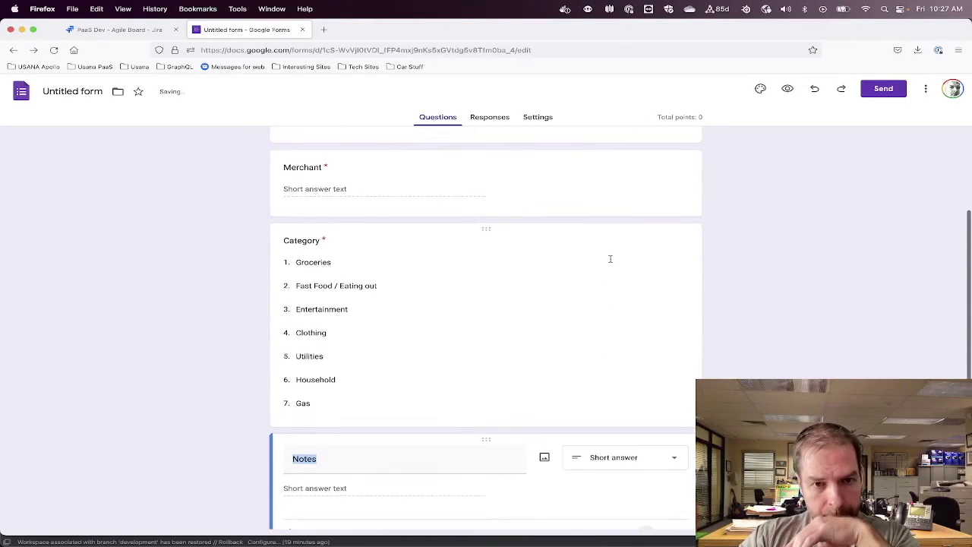
scroll(610, 256, "up", 2)
scroll(442, 312, "up", 2)
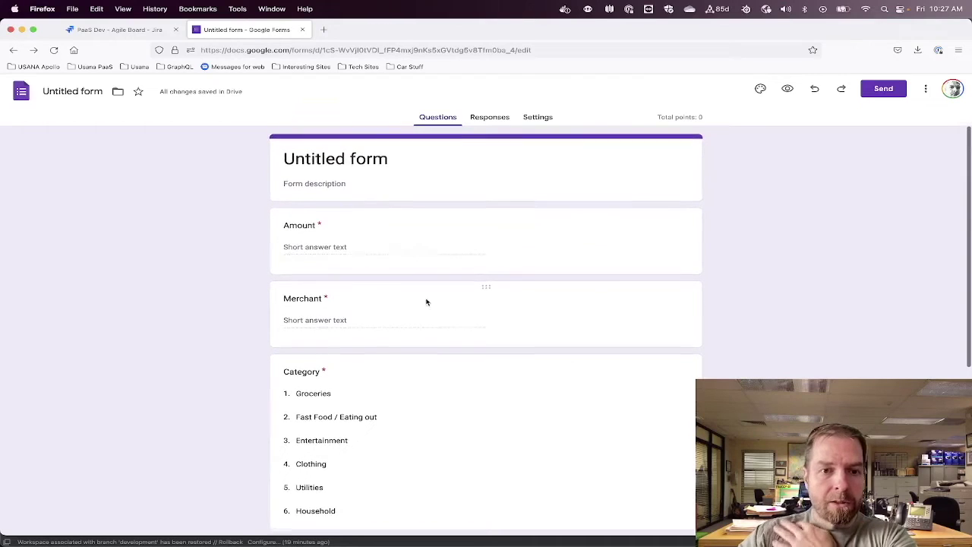
scroll(315, 375, "down", 3)
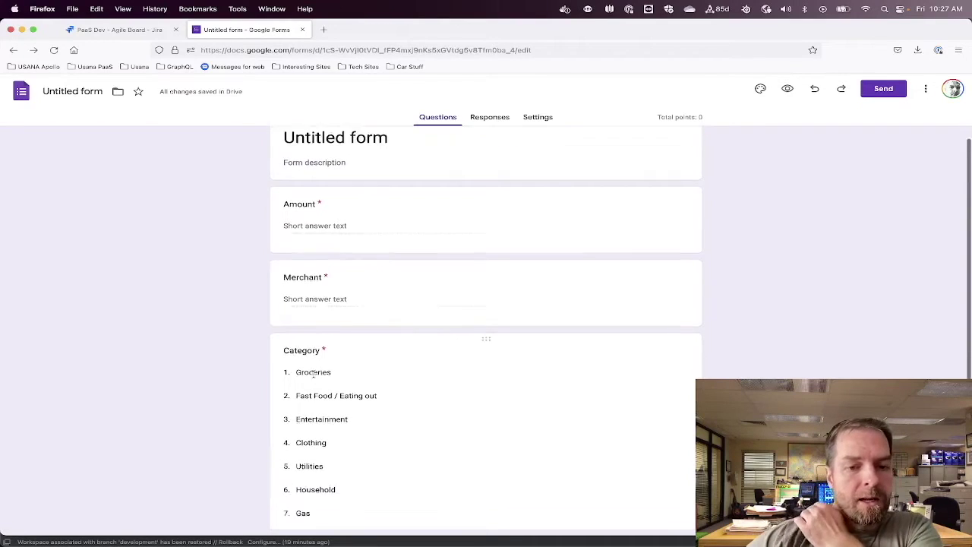
scroll(517, 367, "down", 1)
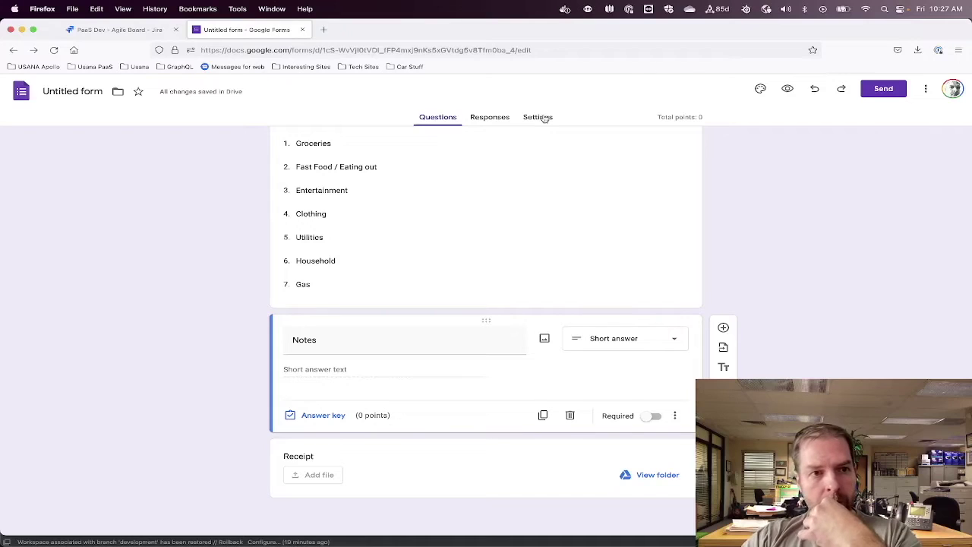
left_click(86, 91)
type("Budg")
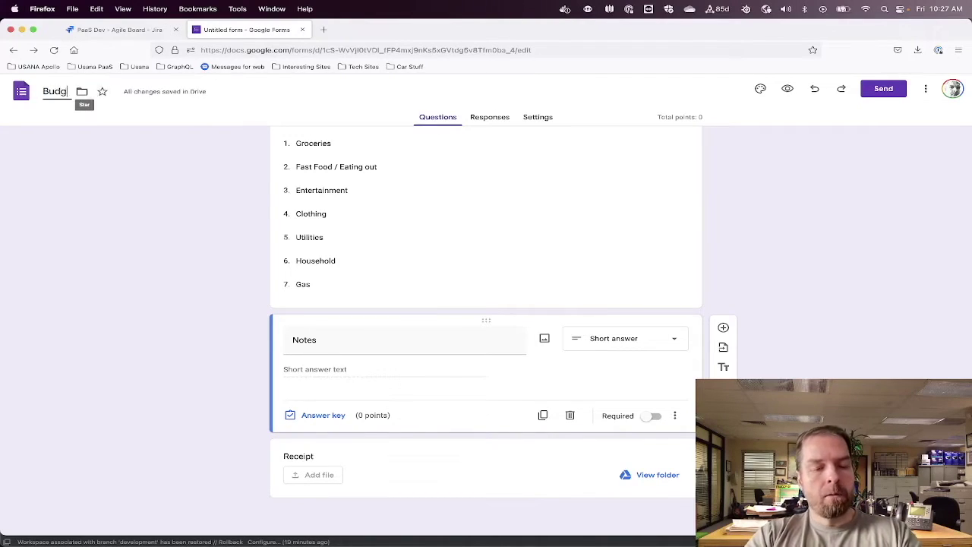
type("et Tracker")
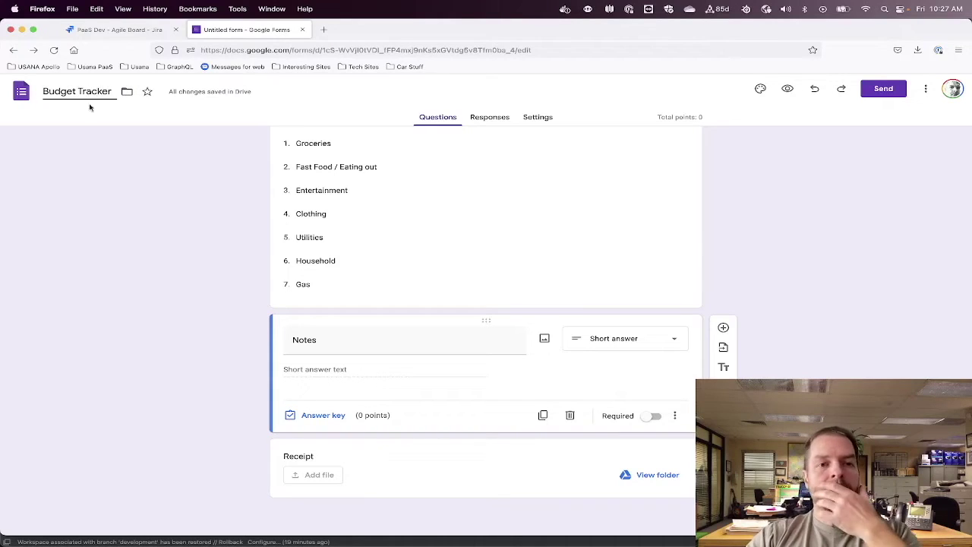
left_click(89, 193)
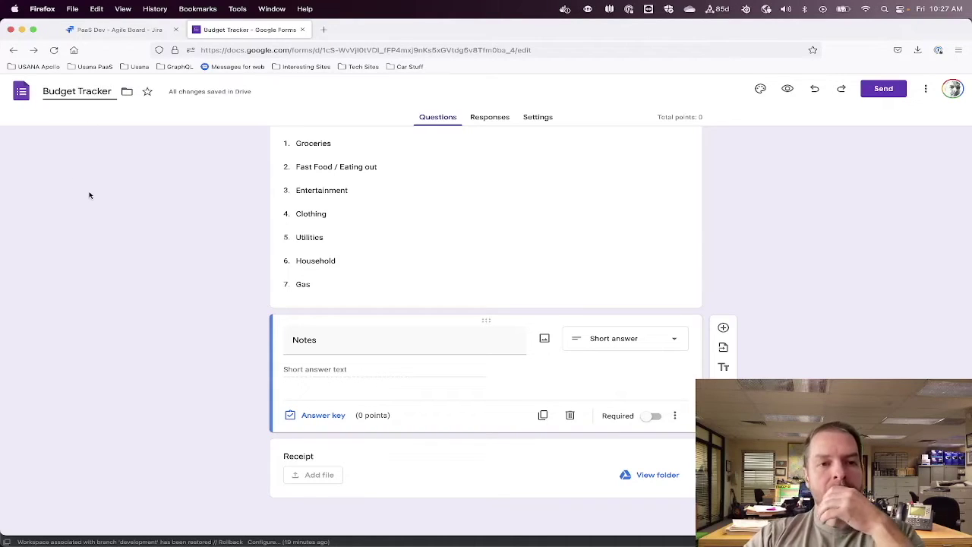
scroll(790, 219, "up", 5)
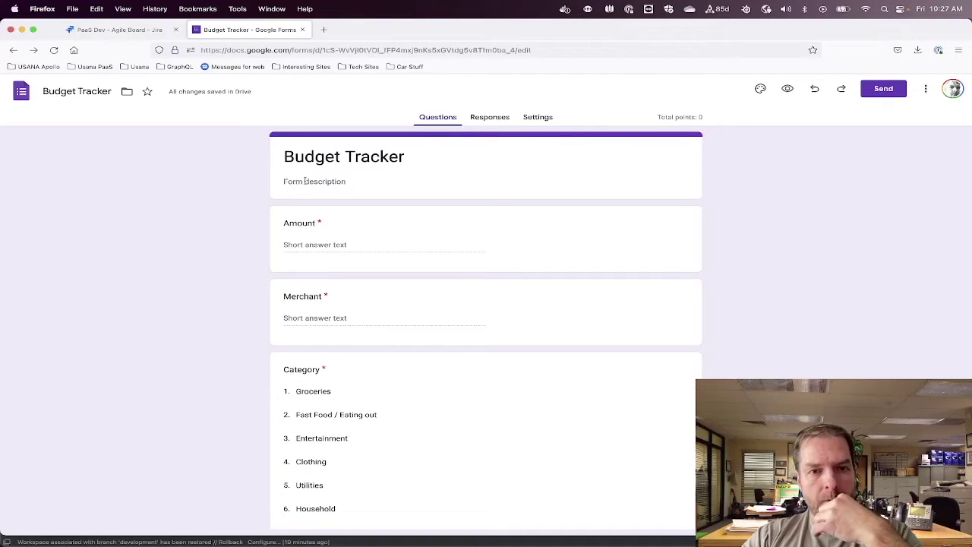
Open the form settings and try releasing grades later, after manual review, returning to release immediately after each submission
left_click(532, 117)
scroll(352, 205, "down", 1)
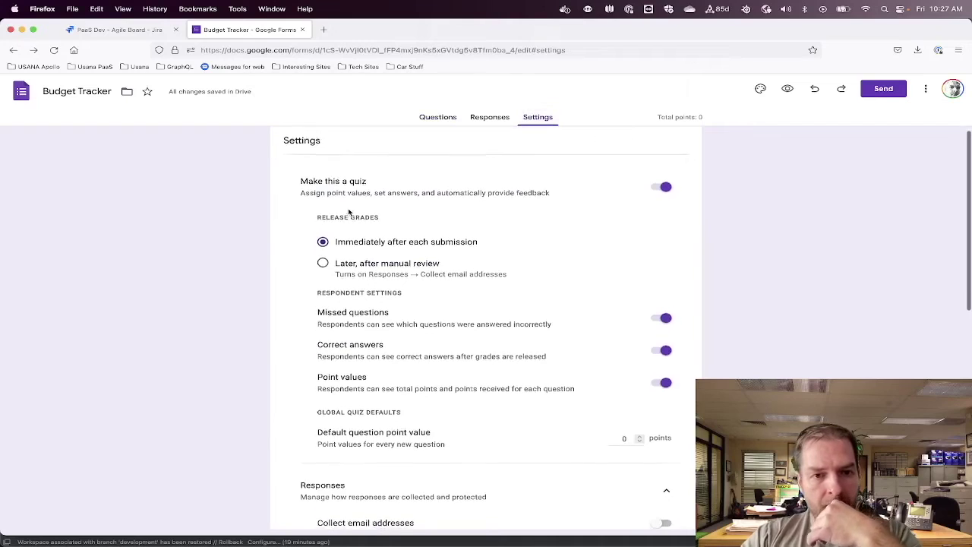
scroll(325, 214, "down", 1)
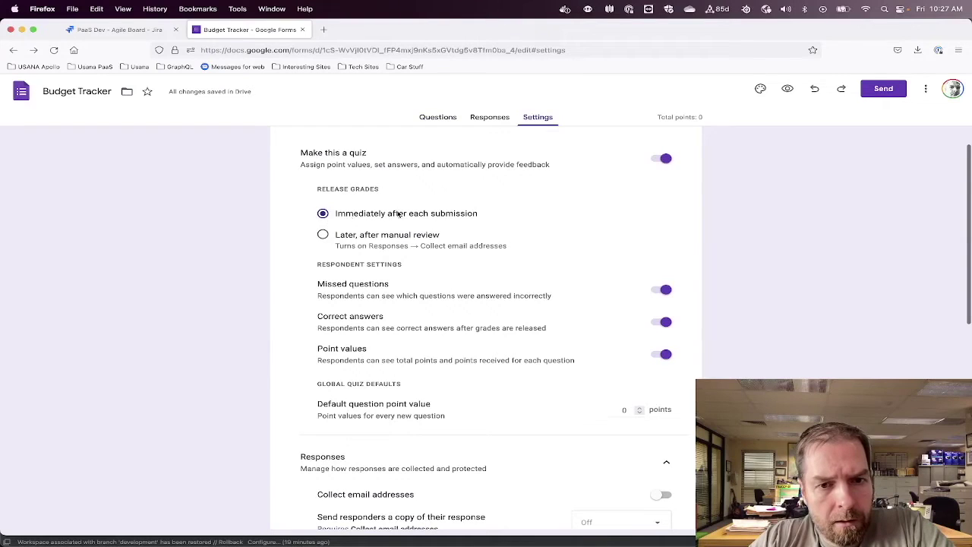
left_click(322, 235)
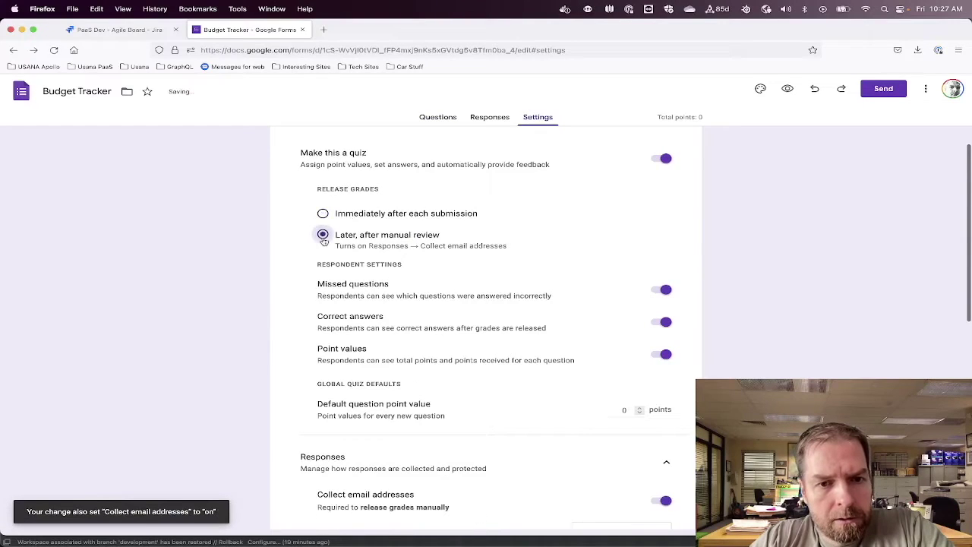
left_click(323, 213)
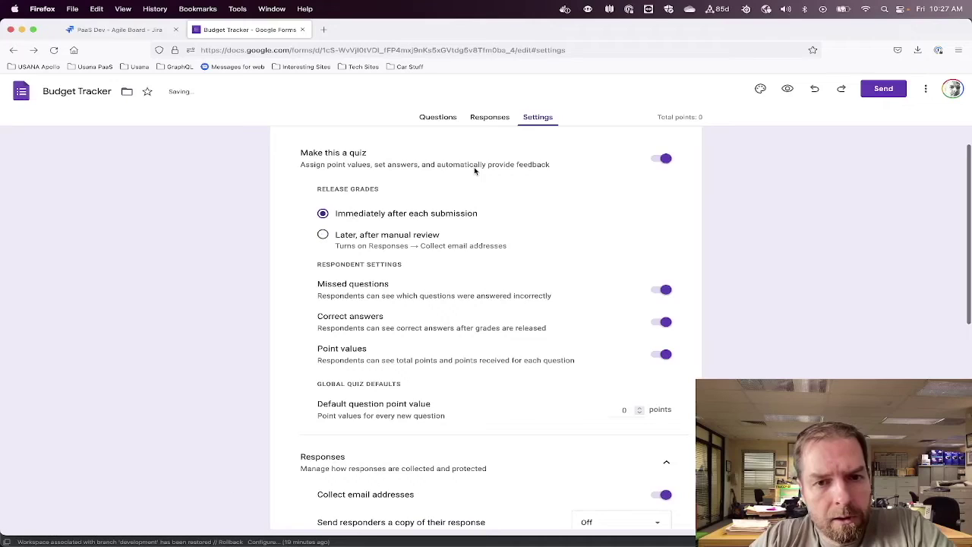
Switch the Missed questions respondent setting off and back on
scroll(357, 222, "down", 2)
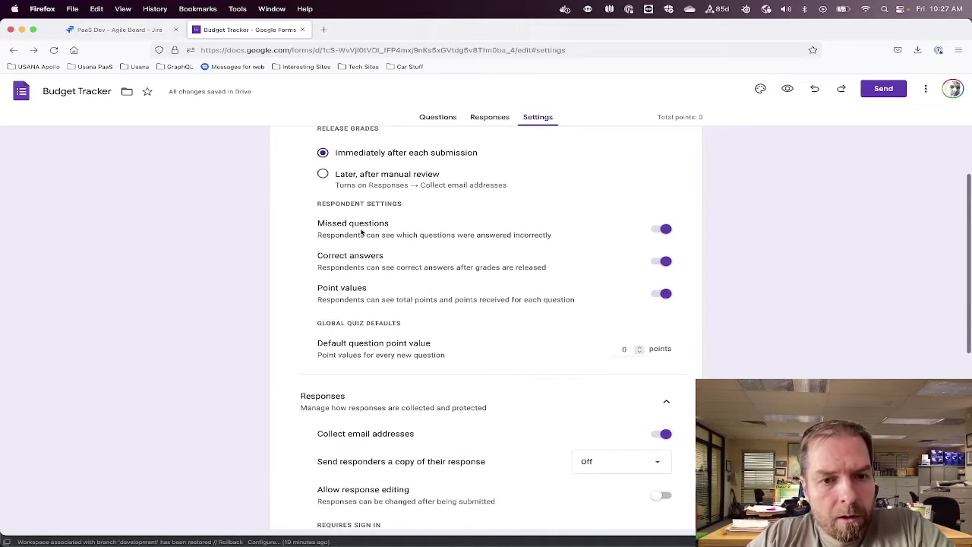
left_click(659, 232)
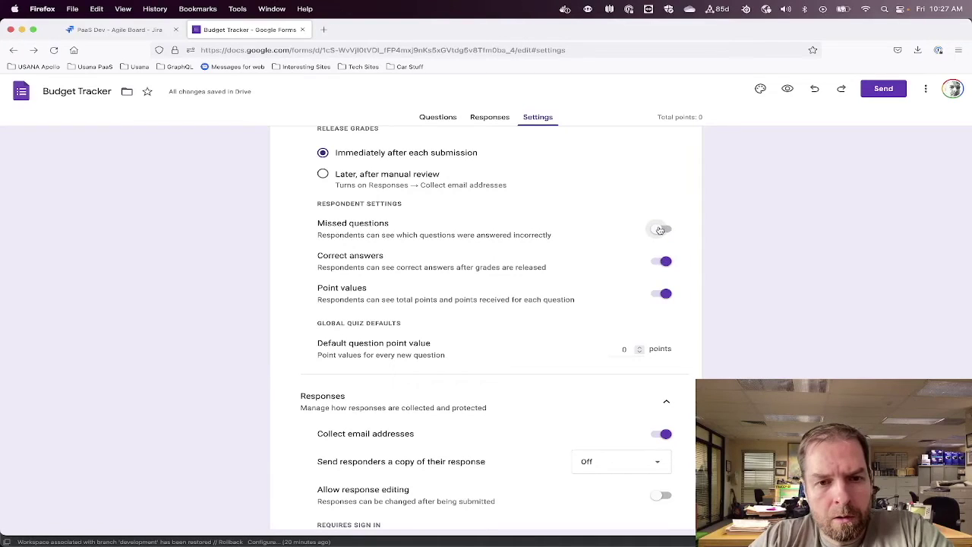
left_click(661, 229)
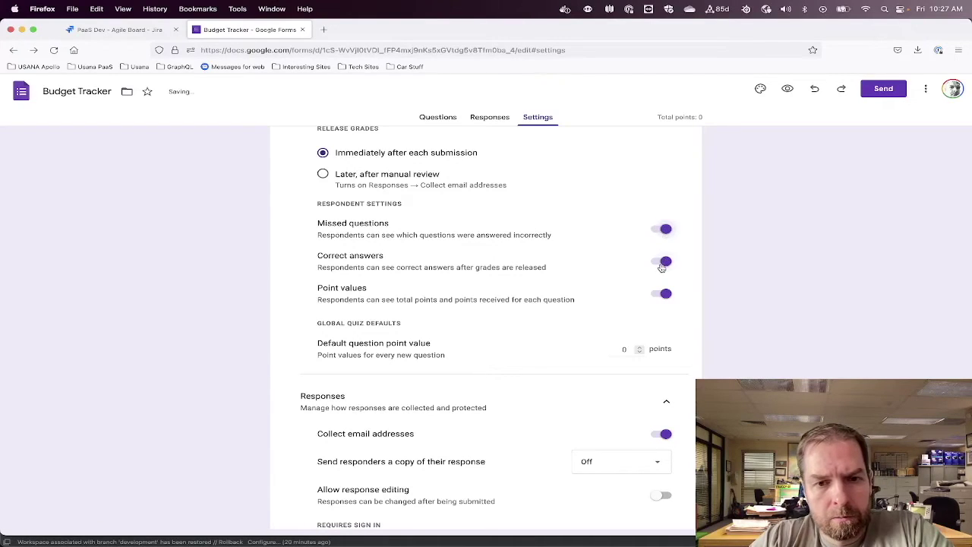
Turn off collecting email addresses in the form's response settings
scroll(511, 281, "down", 2)
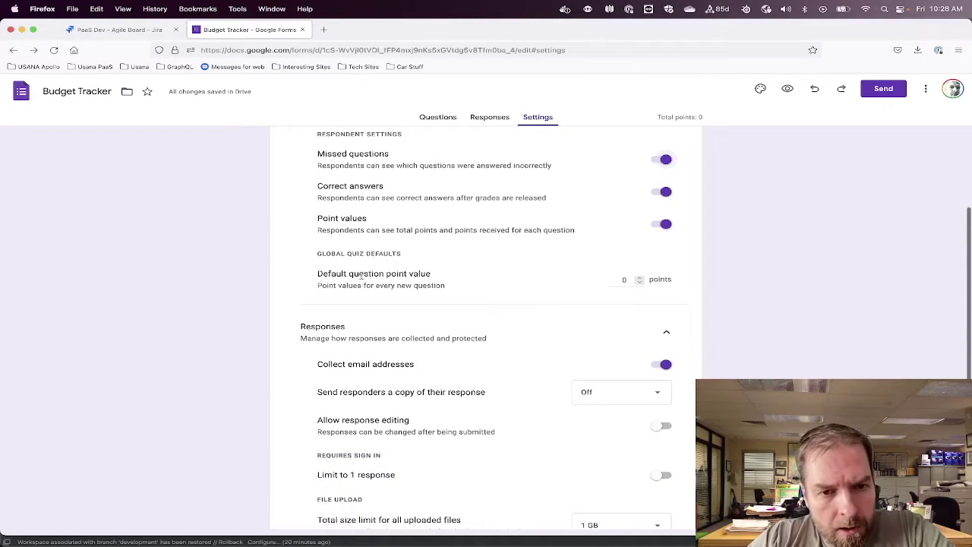
scroll(358, 269, "up", 5)
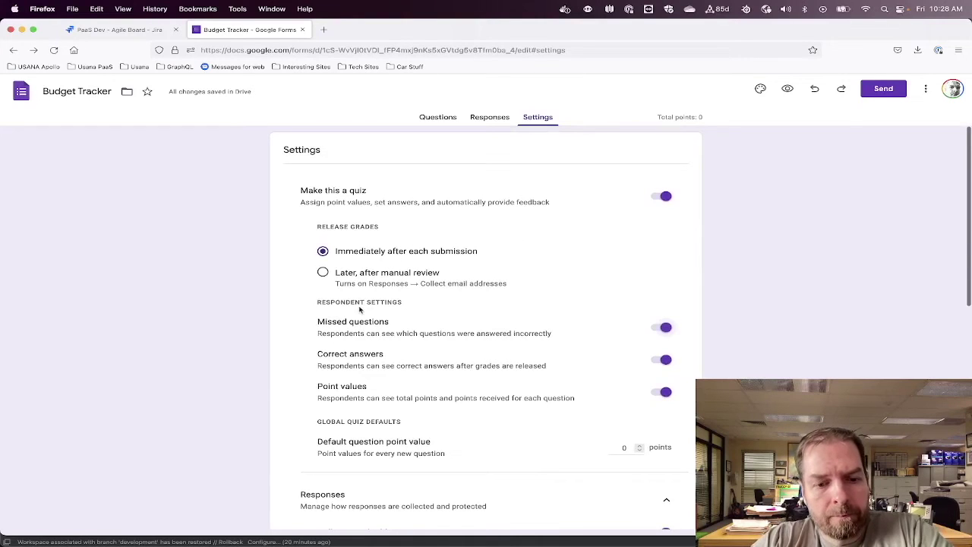
scroll(360, 307, "down", 7)
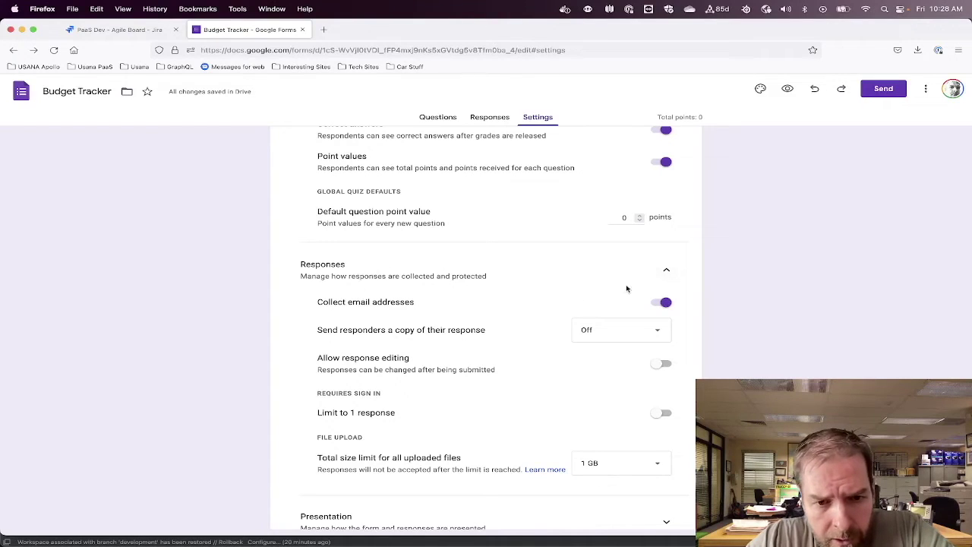
left_click(666, 303)
scroll(397, 308, "down", 1)
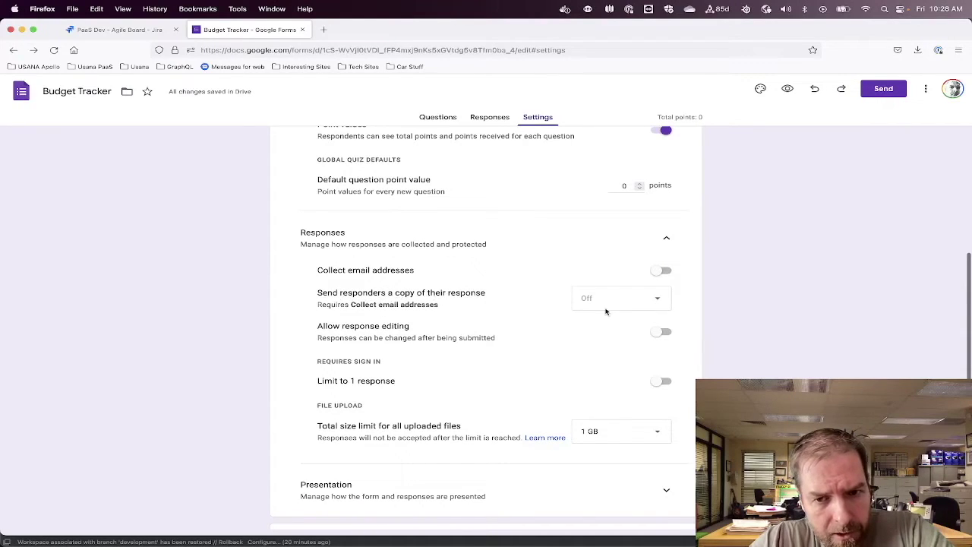
scroll(439, 317, "down", 2)
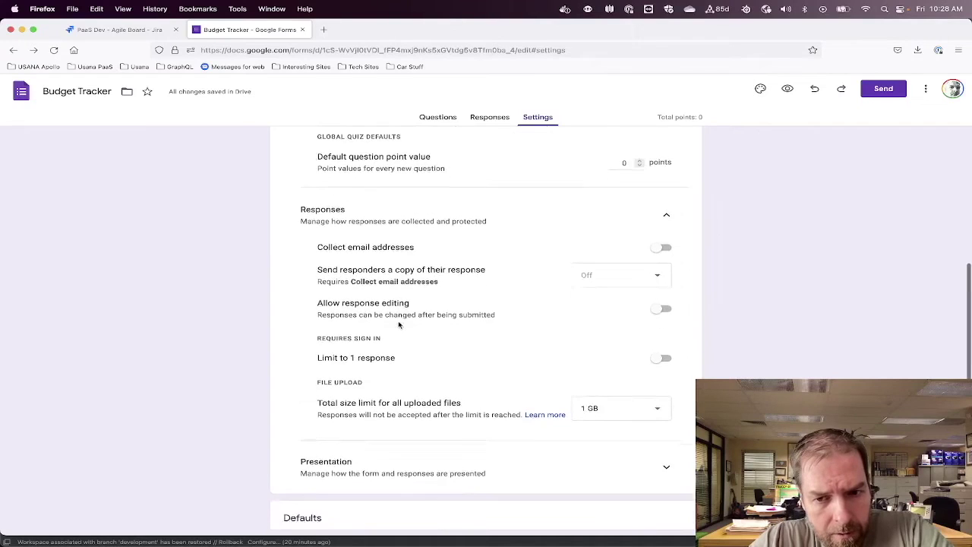
Allow respondents to edit their responses after submission and set the total upload size limit to 10 GB
left_click(665, 270)
scroll(351, 297, "down", 1)
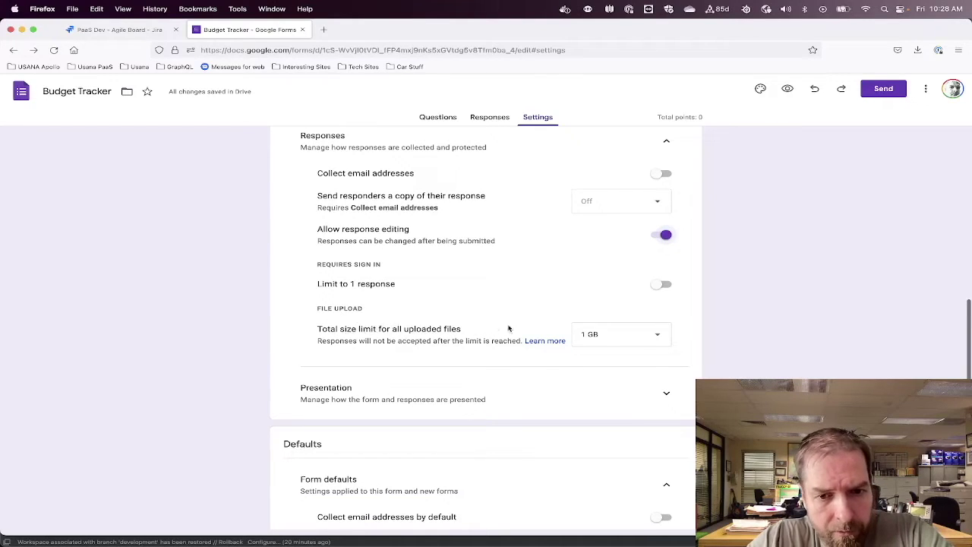
left_click(617, 328)
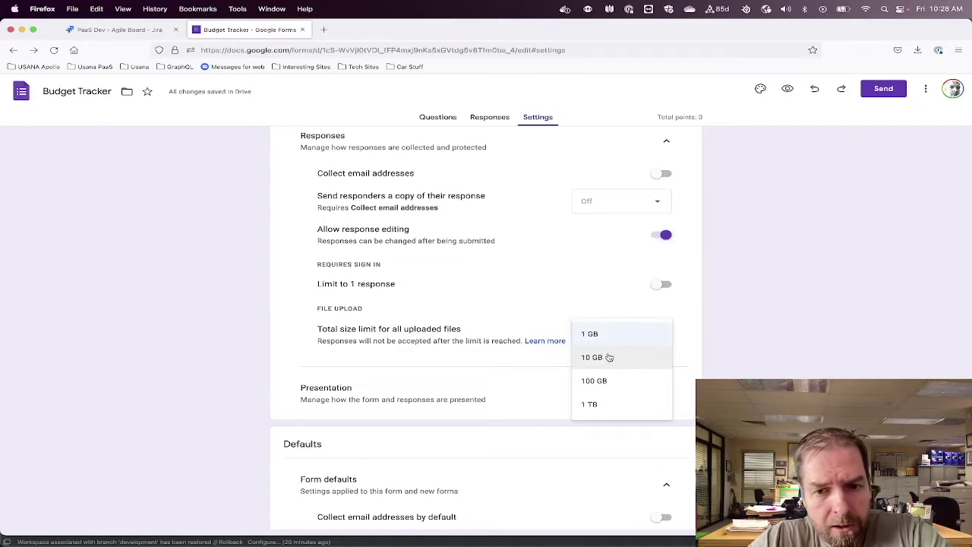
left_click(608, 357)
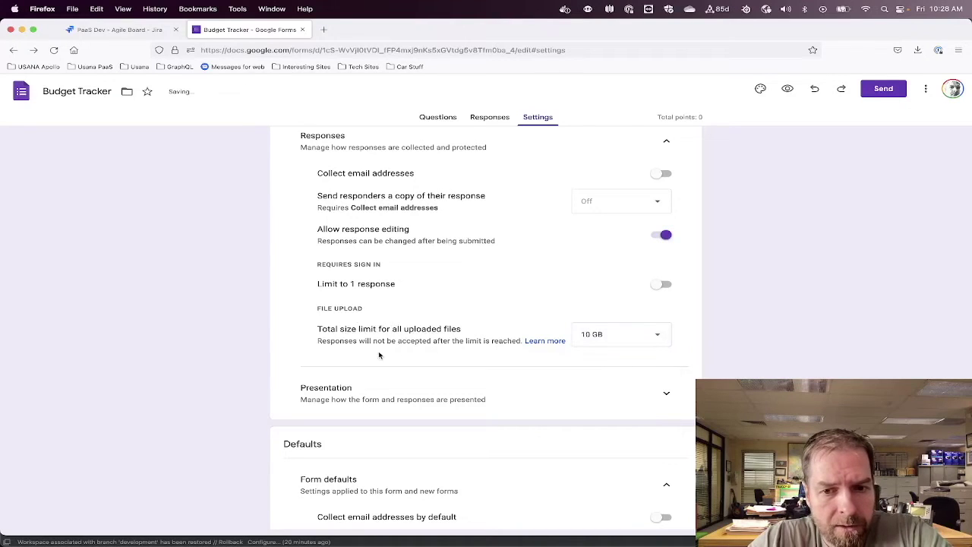
Expand the Presentation and Question defaults sections of the form settings and review their options
scroll(380, 354, "down", 2)
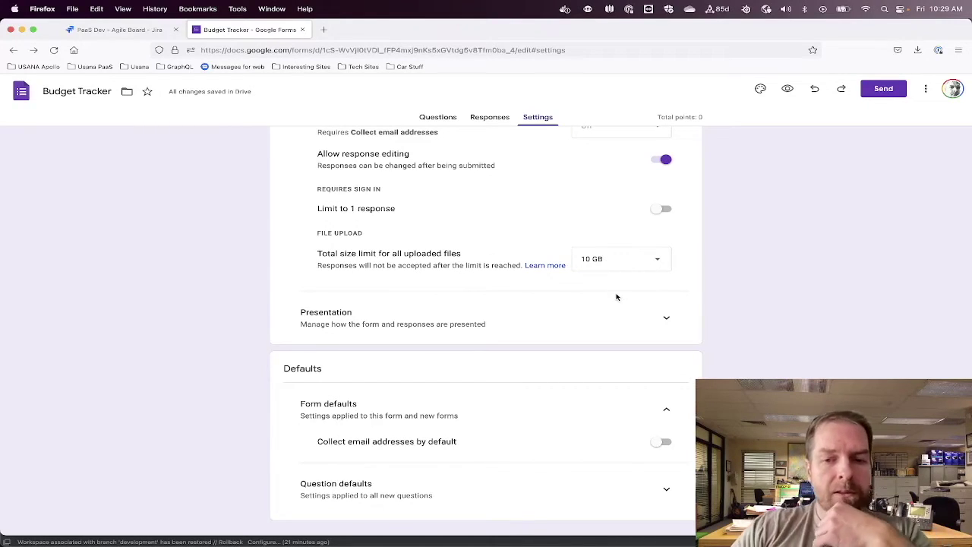
scroll(616, 297, "down", 1)
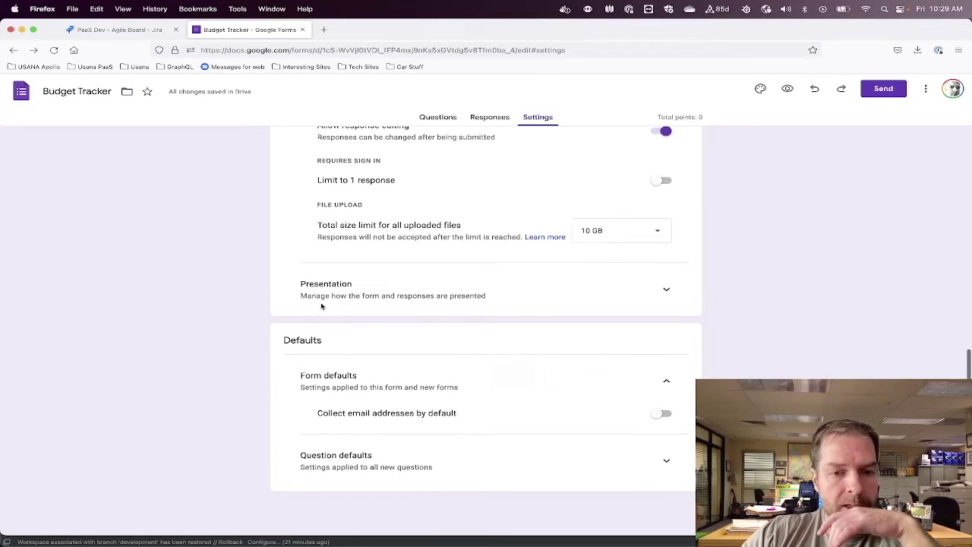
left_click(666, 291)
scroll(488, 311, "down", 3)
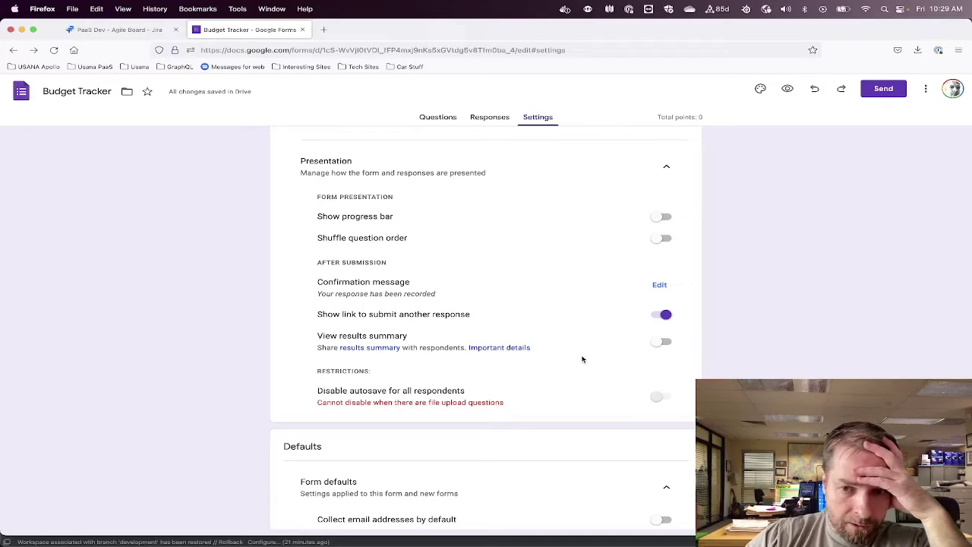
scroll(583, 359, "down", 2)
scroll(583, 359, "down", 1)
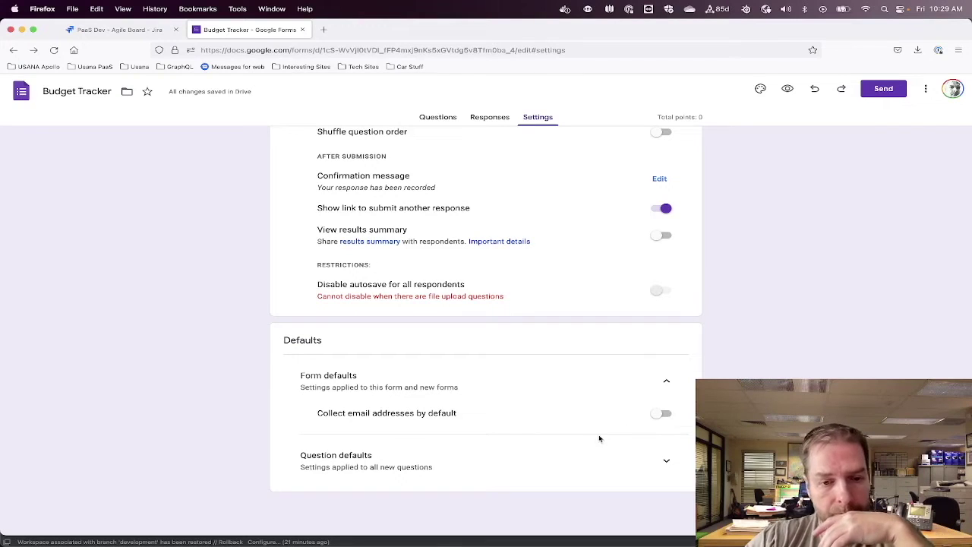
left_click(668, 460)
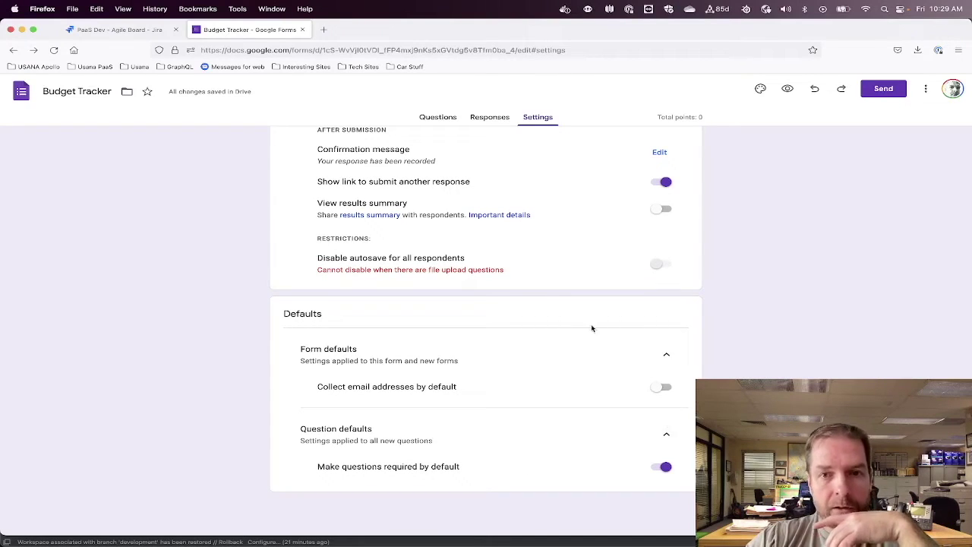
Link the form's responses to a new spreadsheet named Budget Tracker (Responses)
left_click(492, 117)
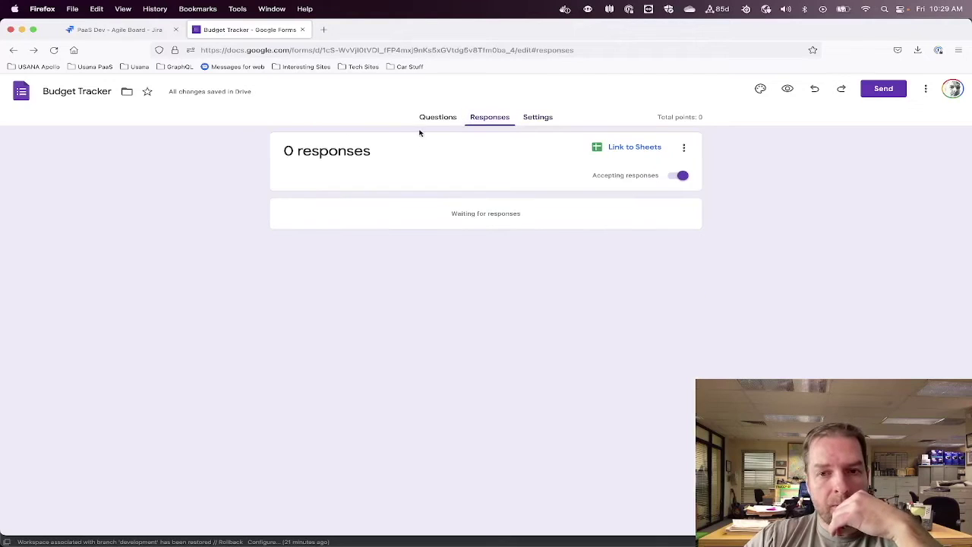
left_click(645, 148)
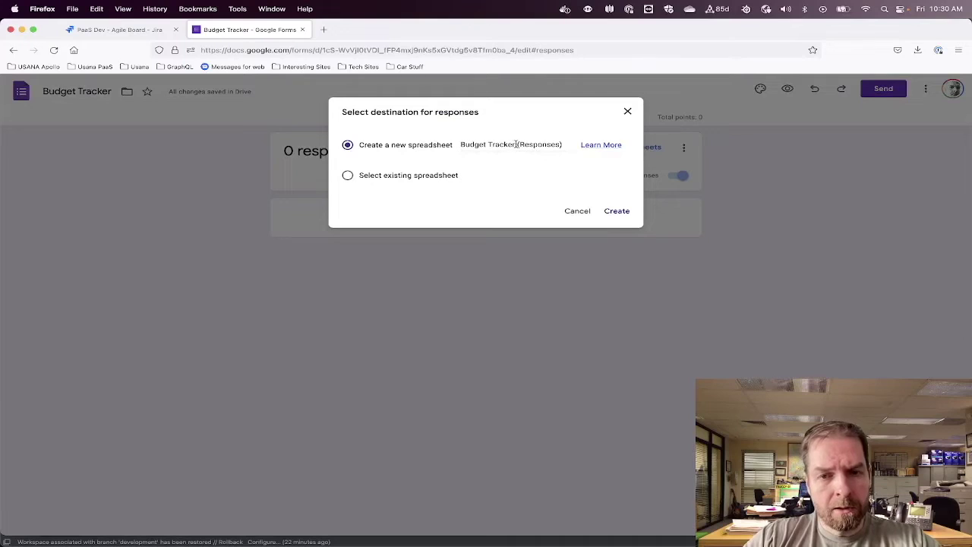
left_click(618, 212)
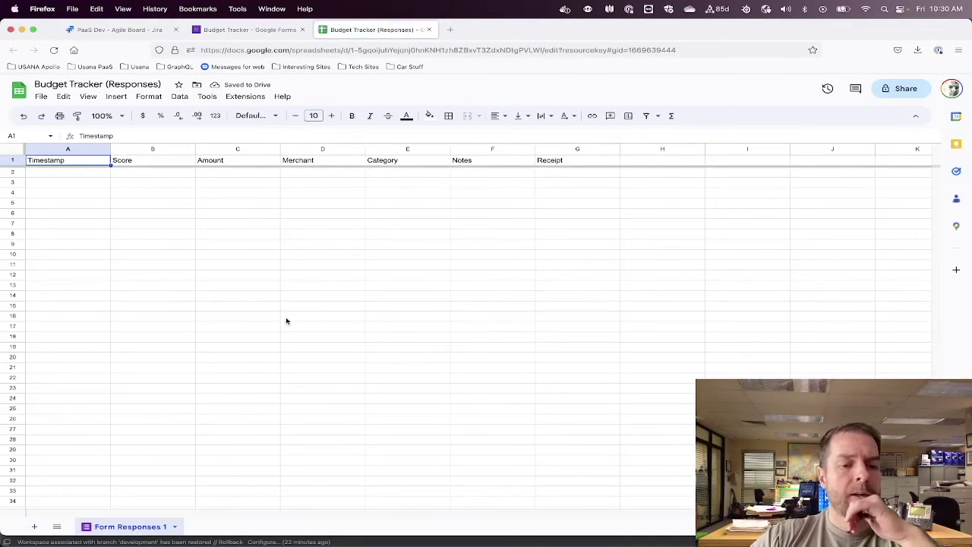
Return from the response spreadsheet to the form editor and open a preview of the form
left_click(242, 30)
left_click(370, 30)
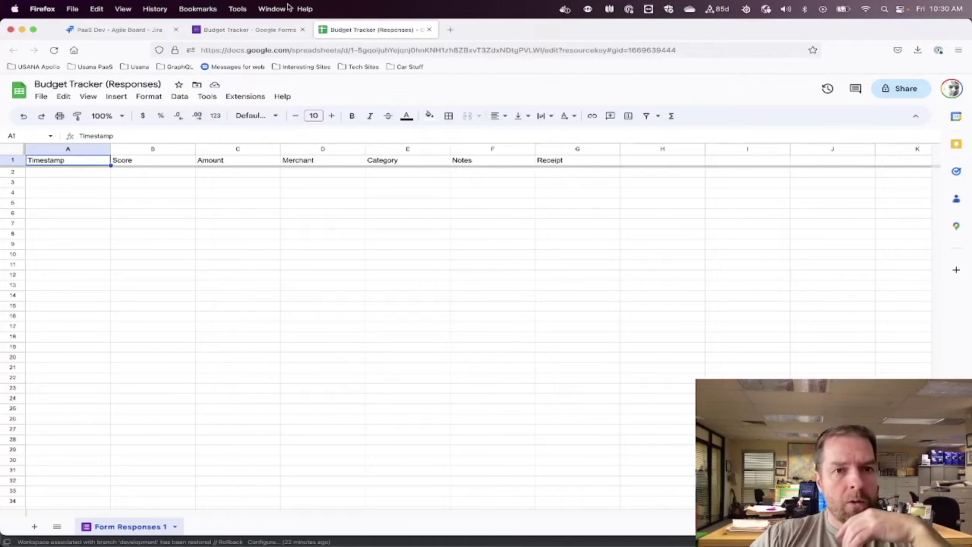
left_click(262, 30)
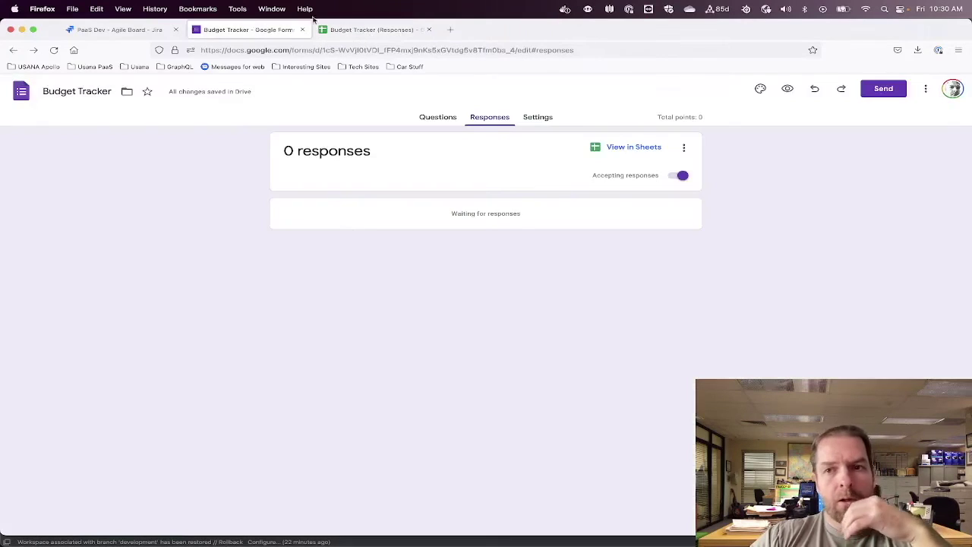
left_click(787, 89)
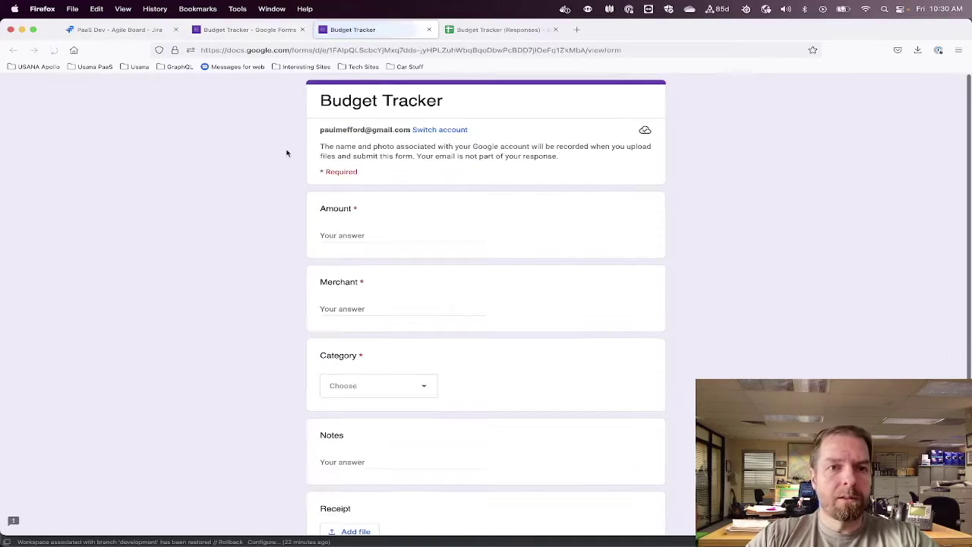
Fill in a test response with the amount 10.00 and the merchant Maverick
left_click(338, 234)
type("10")
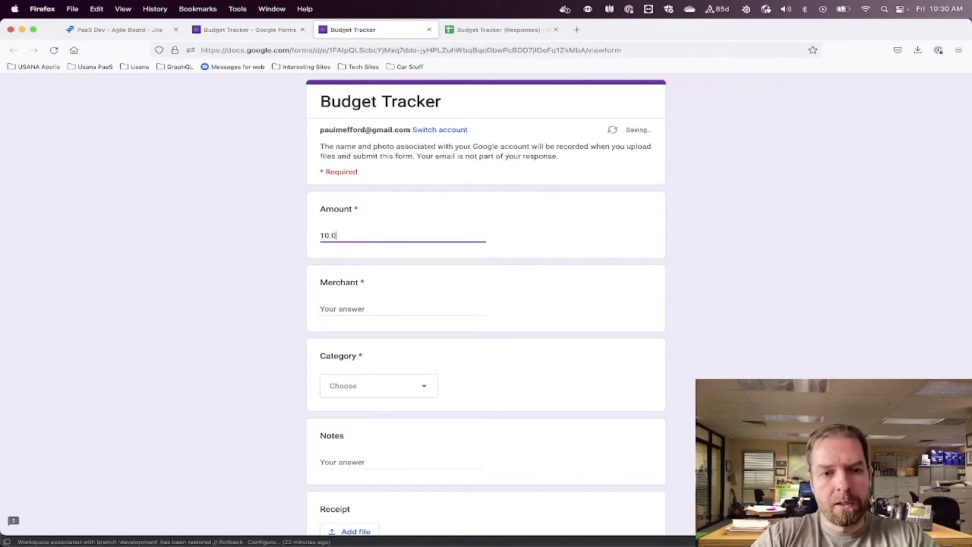
left_click(403, 309)
type("dsaf")
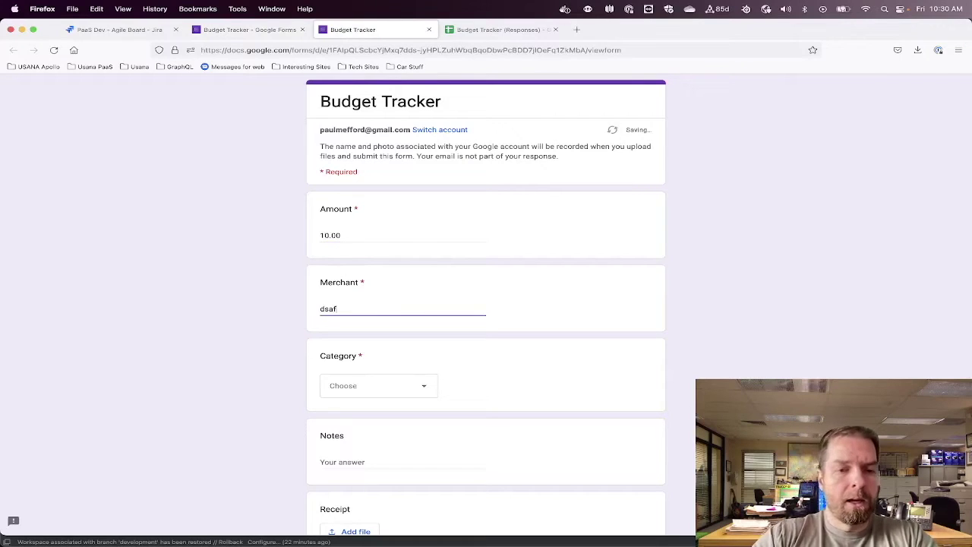
key("BackSpace")
type("Maverick")
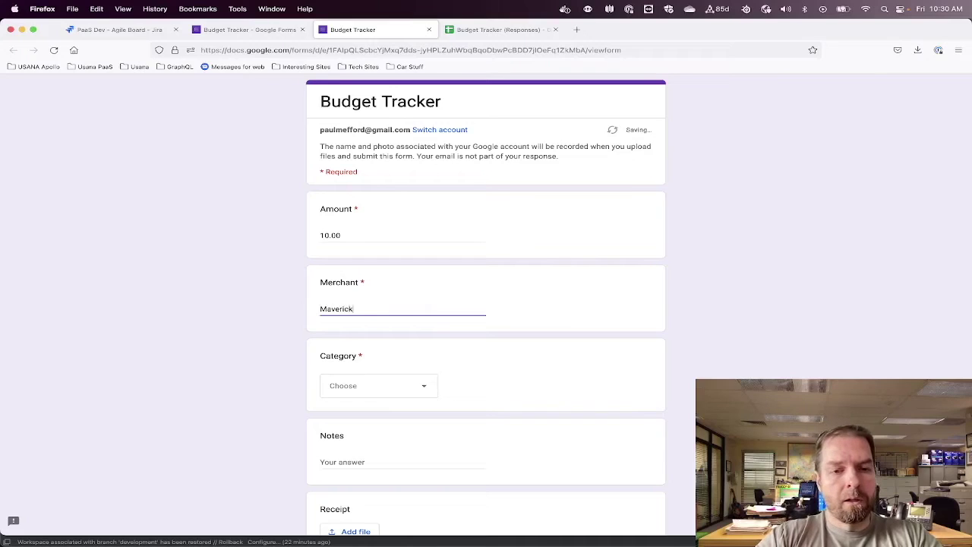
Choose Fast Food / Eating out as the category and submit the test response without notes or a receipt
left_click(363, 390)
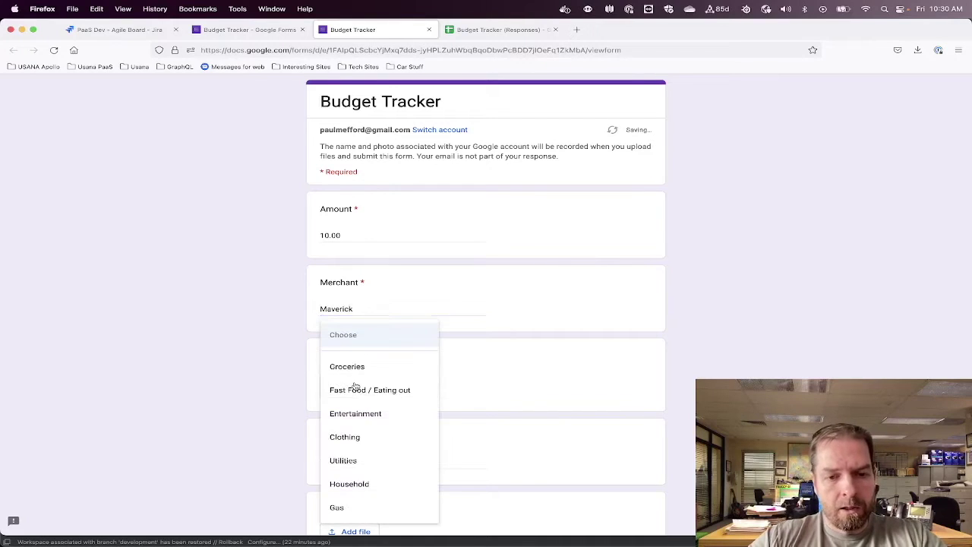
left_click(370, 389)
scroll(191, 392, "down", 1)
scroll(191, 392, "down", 2)
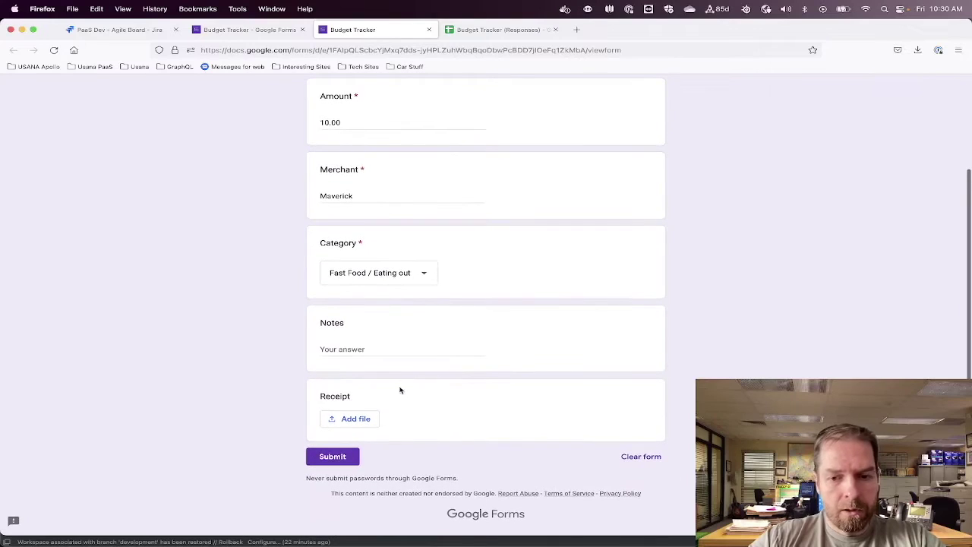
left_click(332, 456)
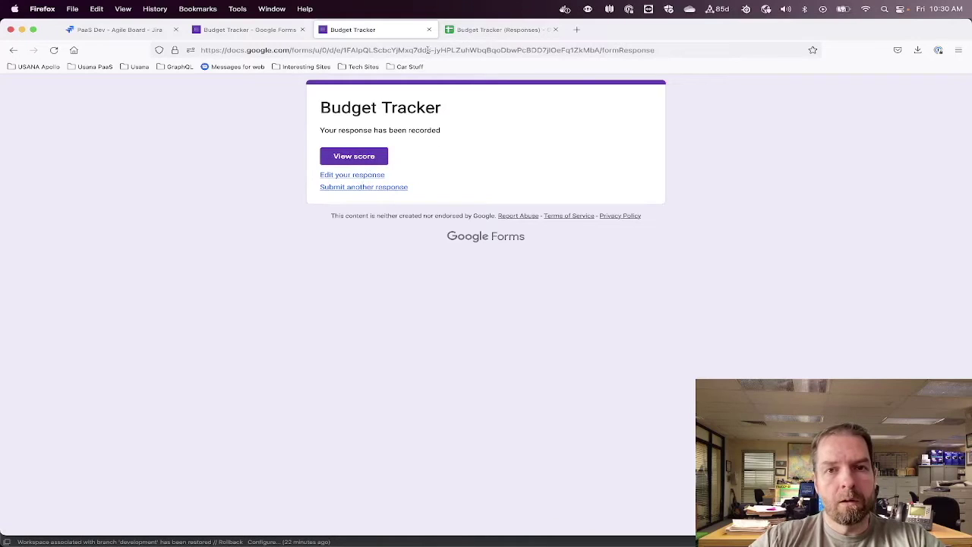
Return to the form editor and review its response summary, all of its settings and the question list
left_click(282, 31)
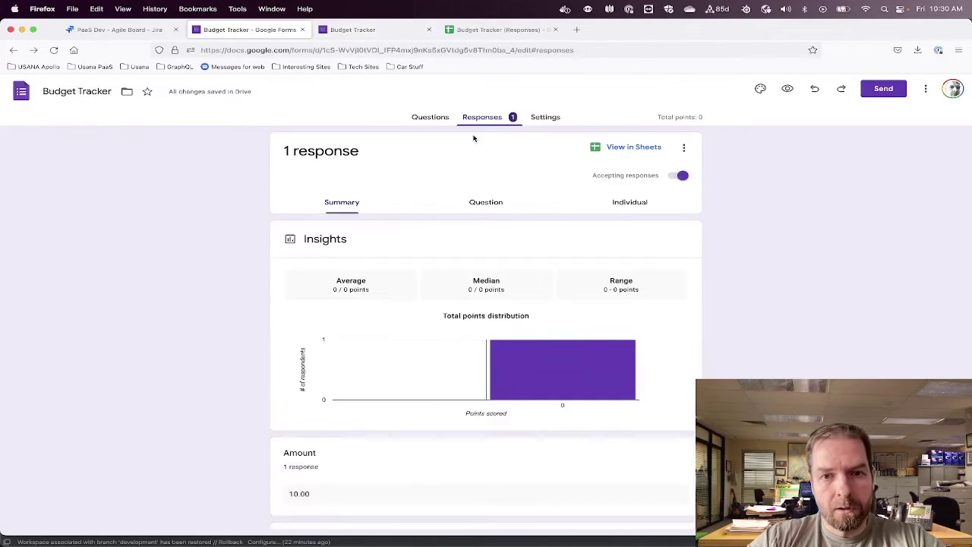
left_click(546, 117)
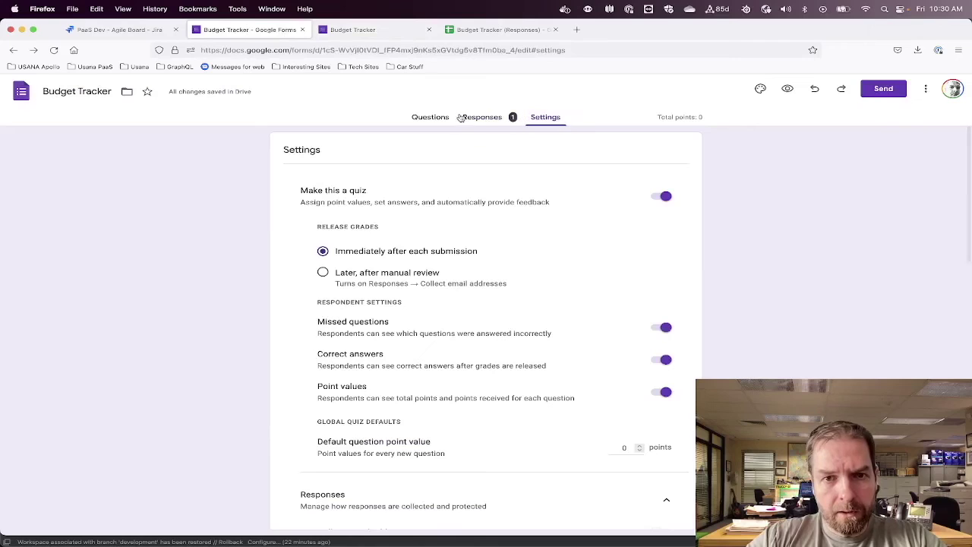
scroll(266, 338, "down", 1)
scroll(476, 321, "down", 5)
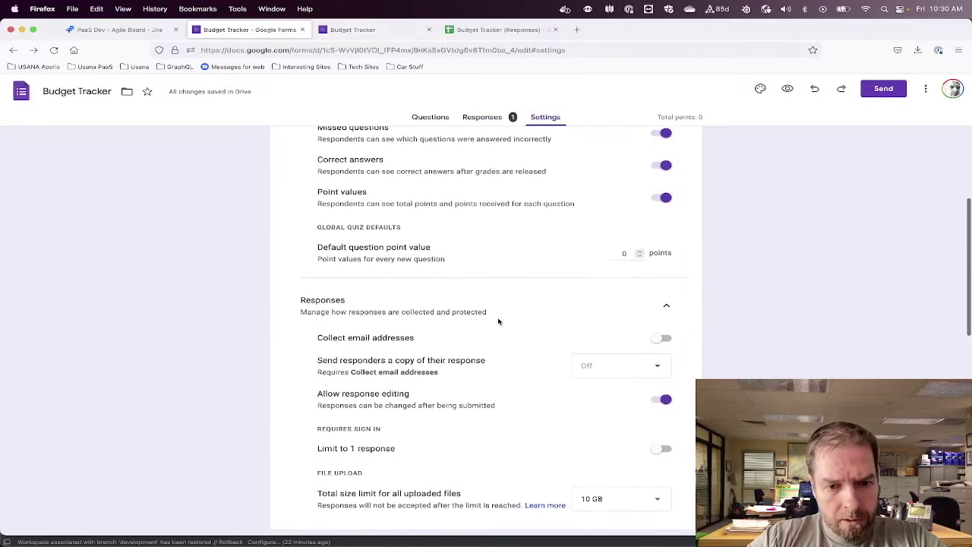
scroll(378, 334, "down", 3)
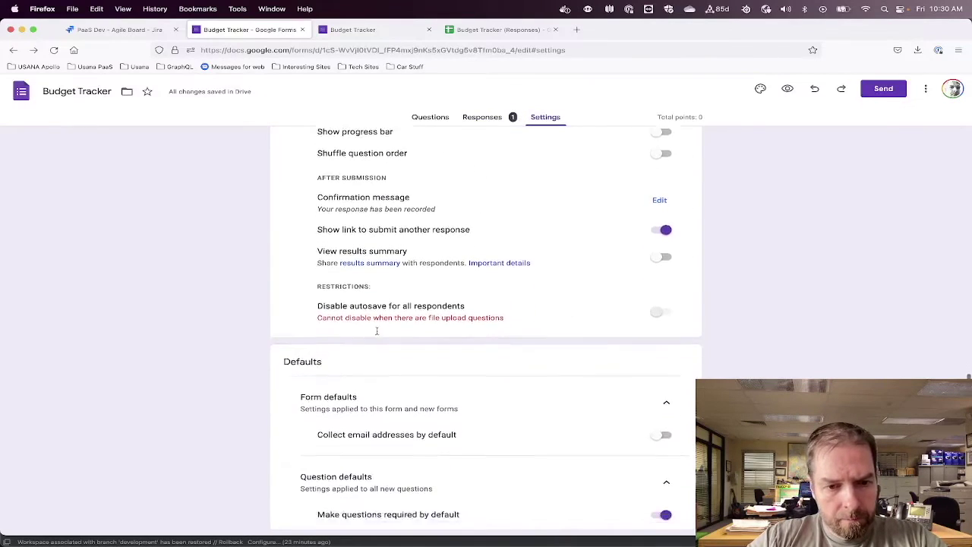
scroll(378, 334, "up", 5)
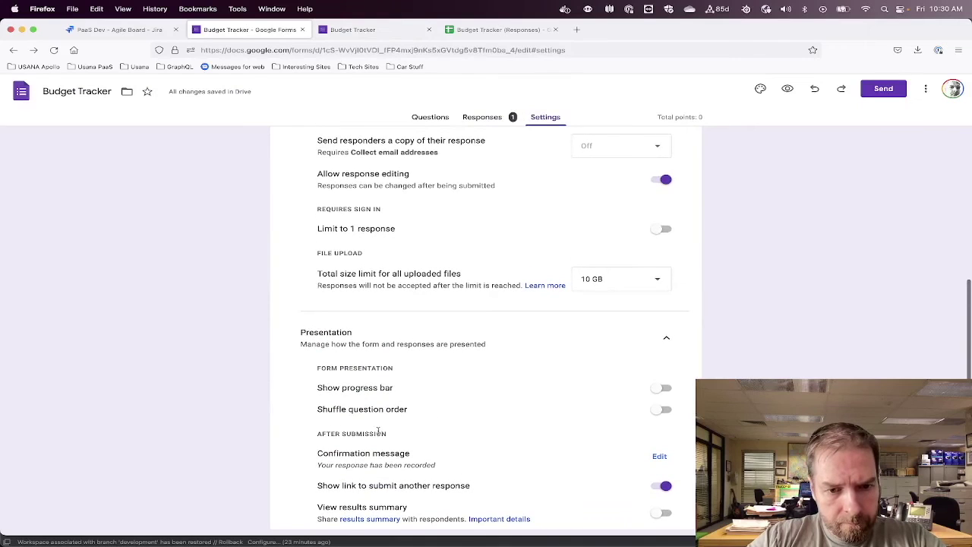
scroll(379, 431, "down", 2)
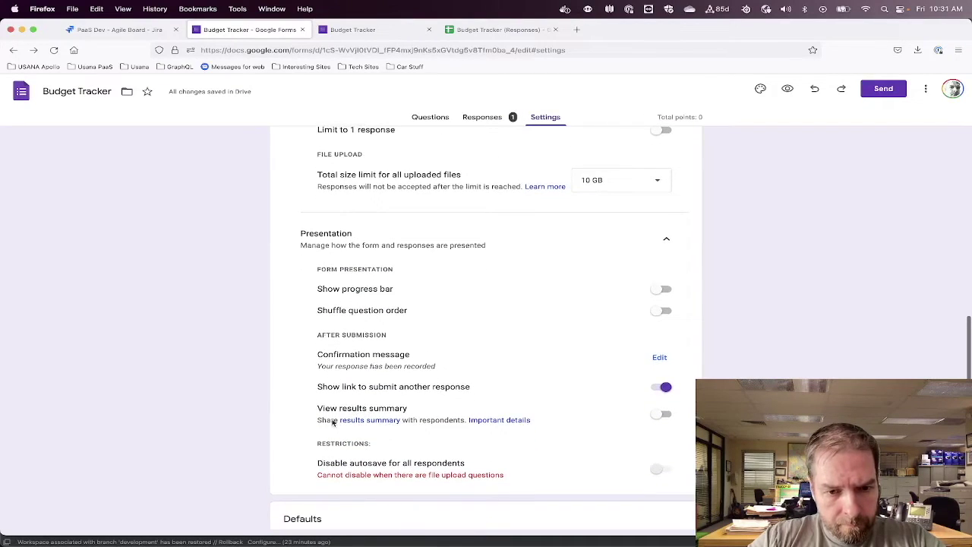
scroll(328, 425, "up", 5)
scroll(383, 271, "up", 4)
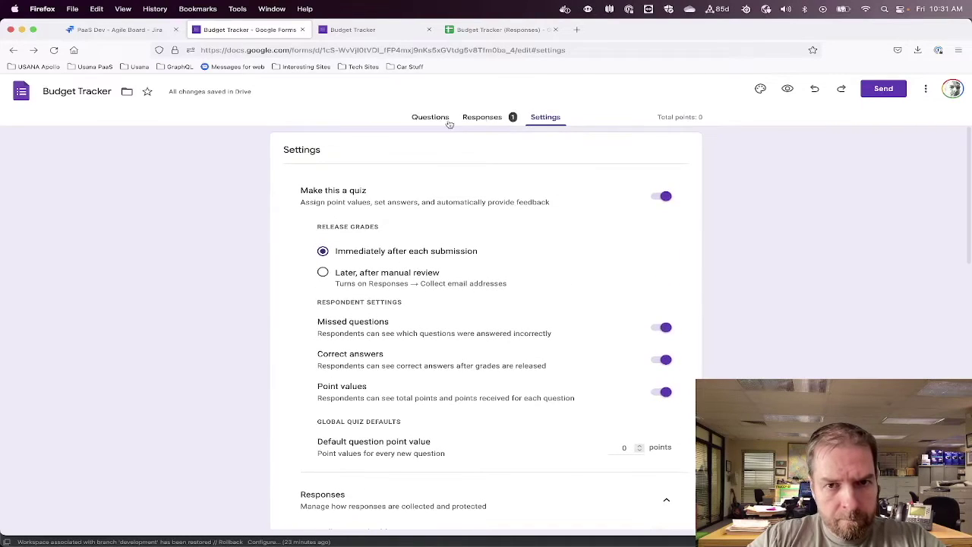
left_click(421, 117)
scroll(261, 212, "down", 3)
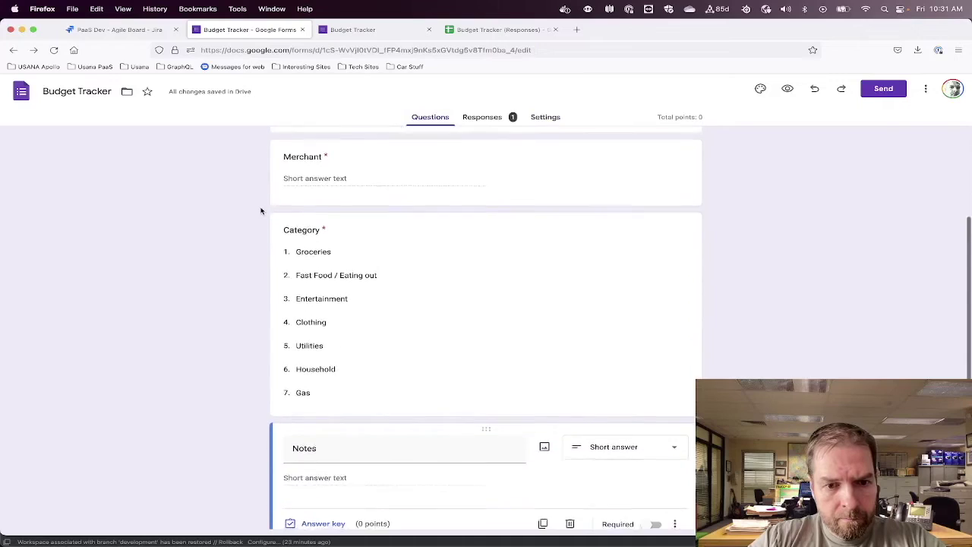
scroll(261, 212, "down", 3)
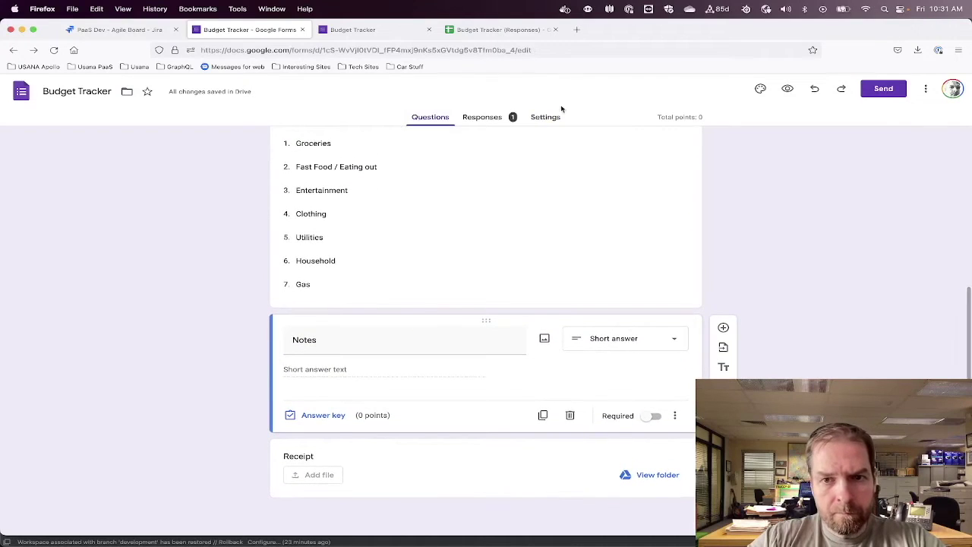
Start another response in the preview and inspect the receipt's file upload dialog, closing it without adding a file
left_click(368, 30)
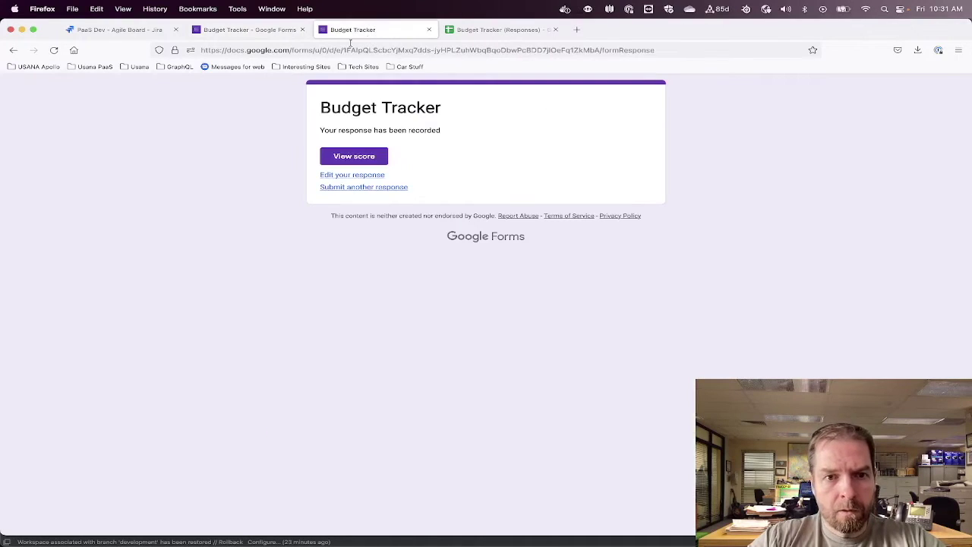
left_click(341, 187)
scroll(257, 278, "down", 2)
scroll(256, 279, "down", 1)
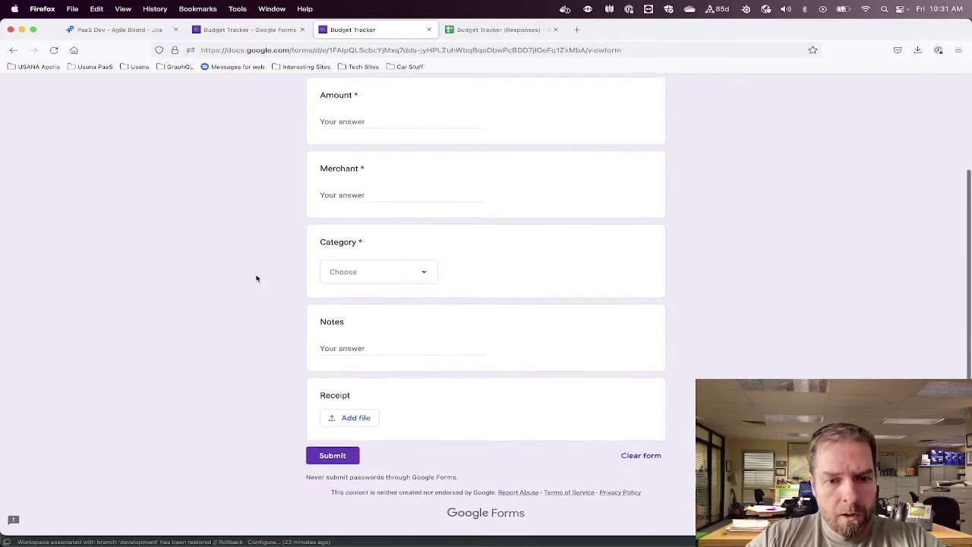
left_click(355, 419)
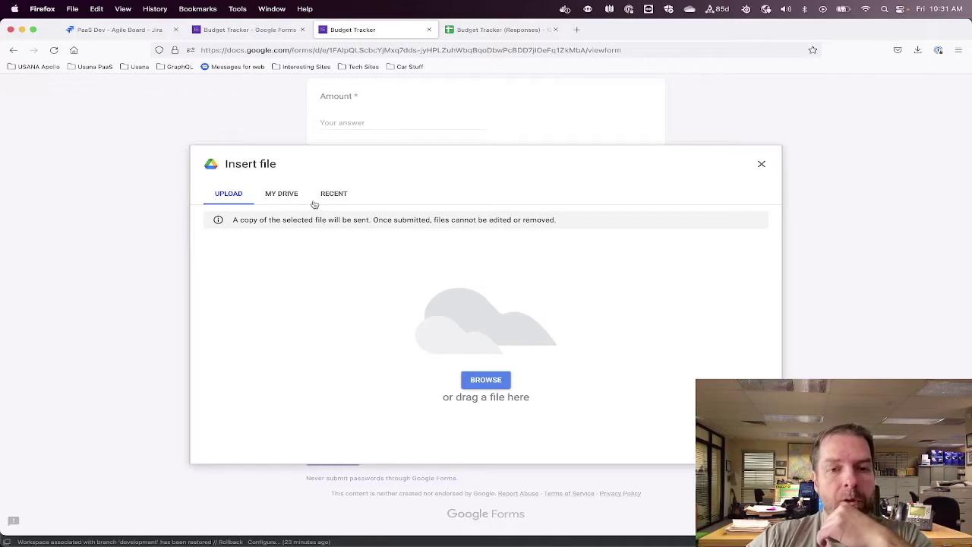
left_click(762, 165)
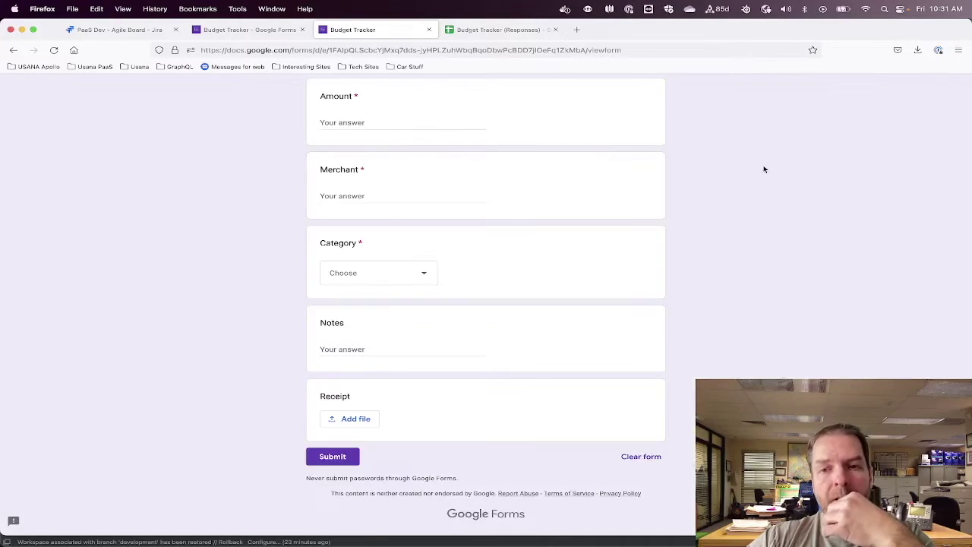
Return to the form editor, review the settings through to the defaults, and open the confirmation message for editing
left_click(246, 29)
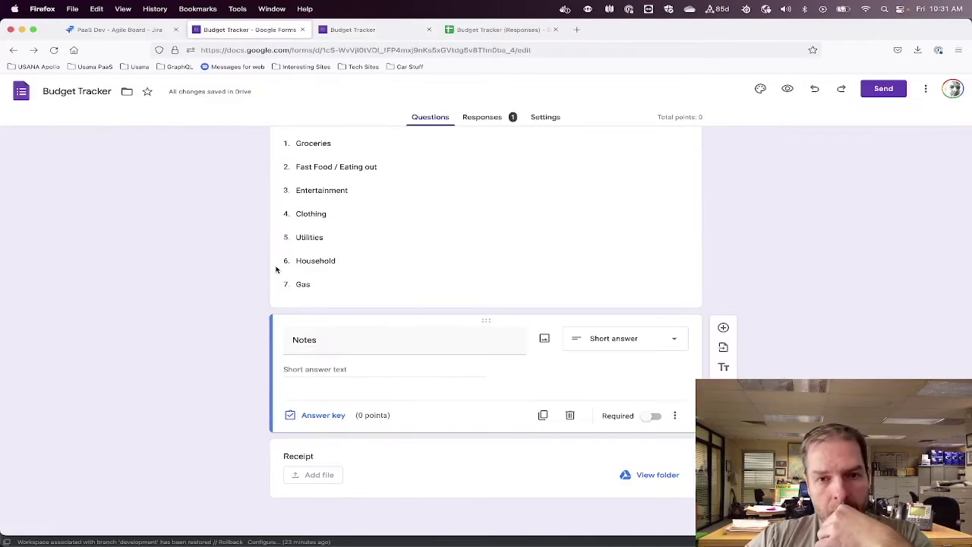
left_click(541, 117)
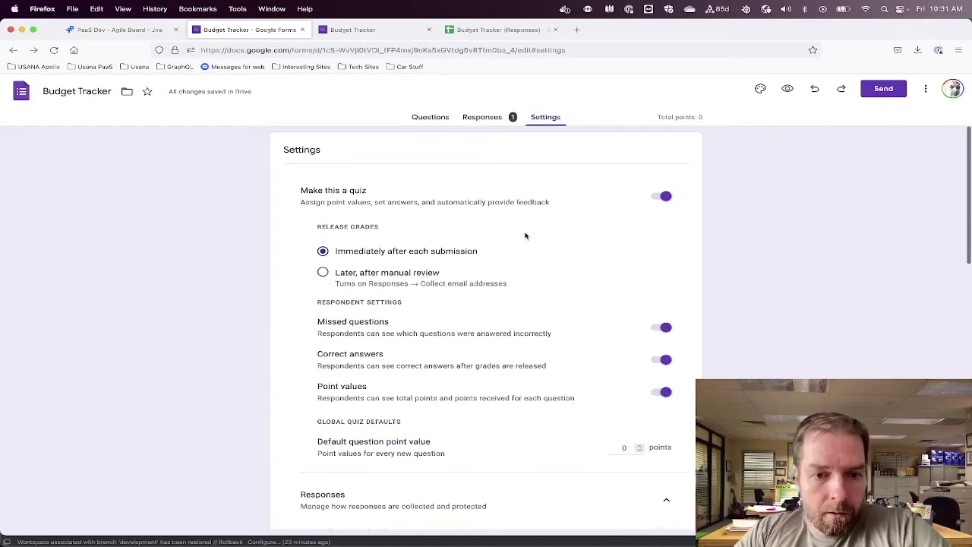
scroll(525, 236, "down", 5)
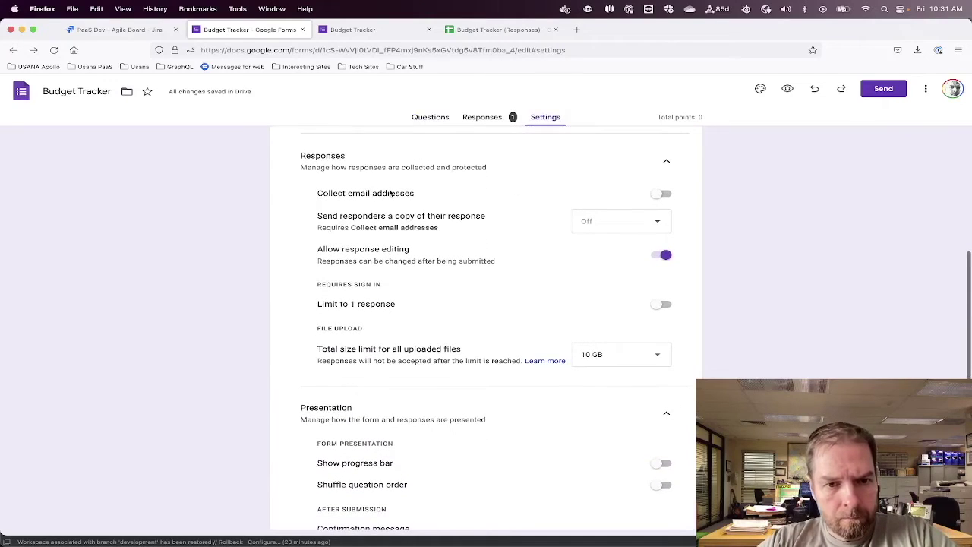
scroll(390, 191, "down", 1)
scroll(391, 193, "down", 4)
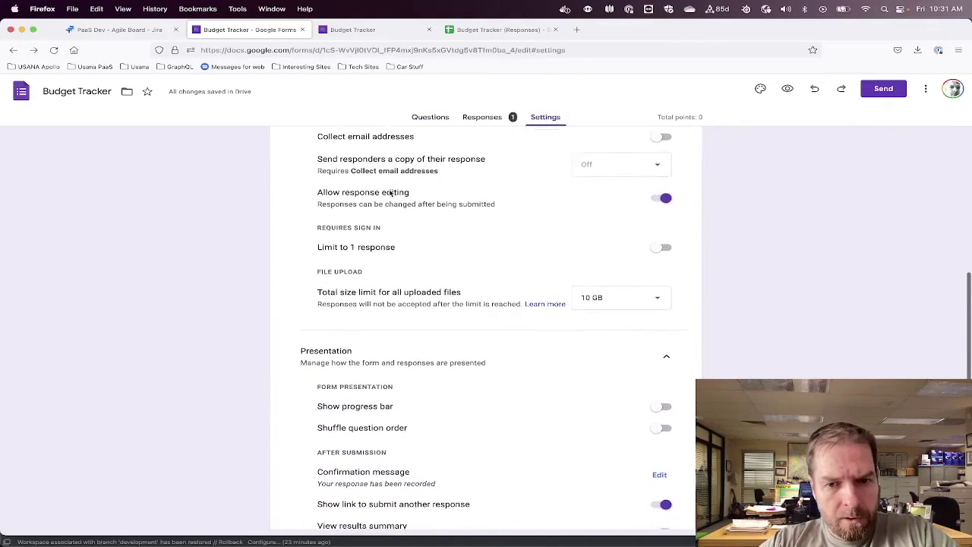
scroll(391, 191, "down", 2)
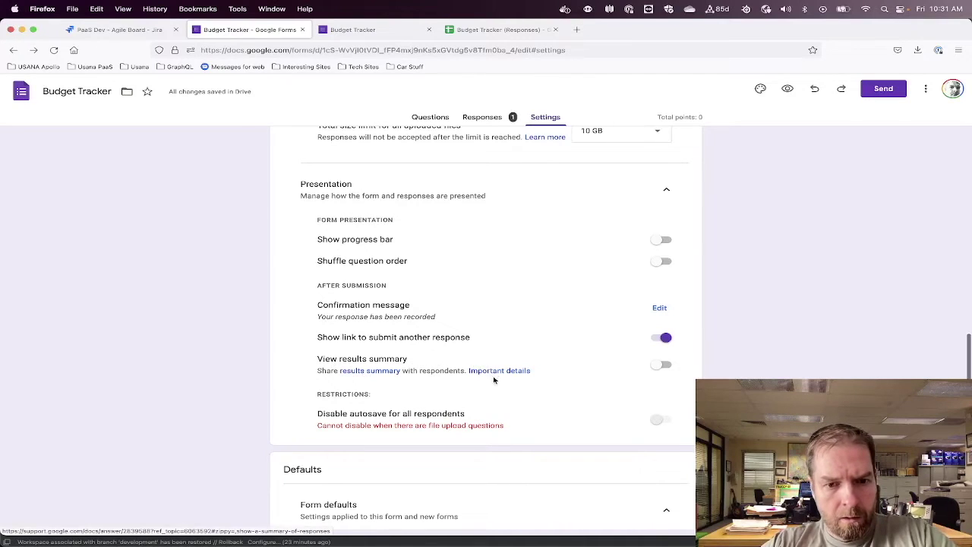
scroll(433, 419, "down", 3)
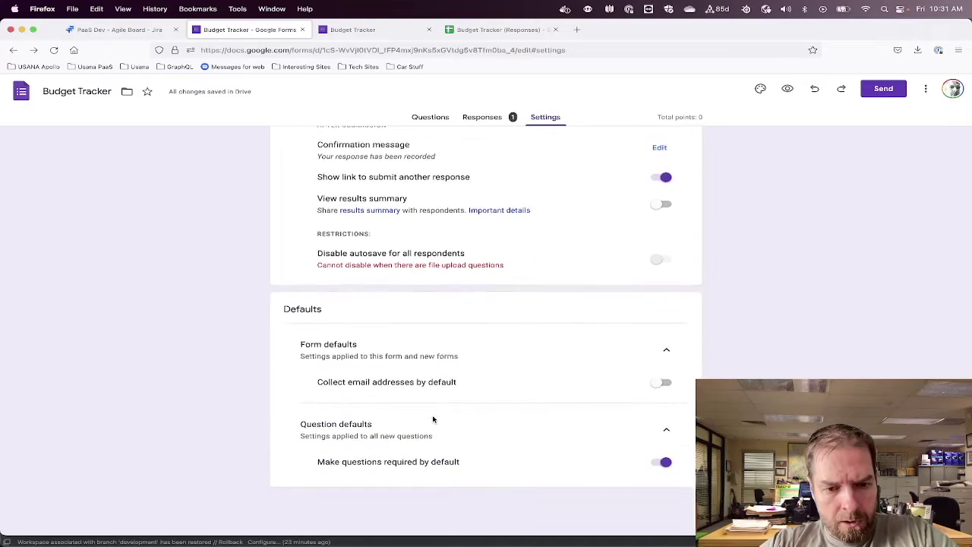
scroll(434, 419, "up", 3)
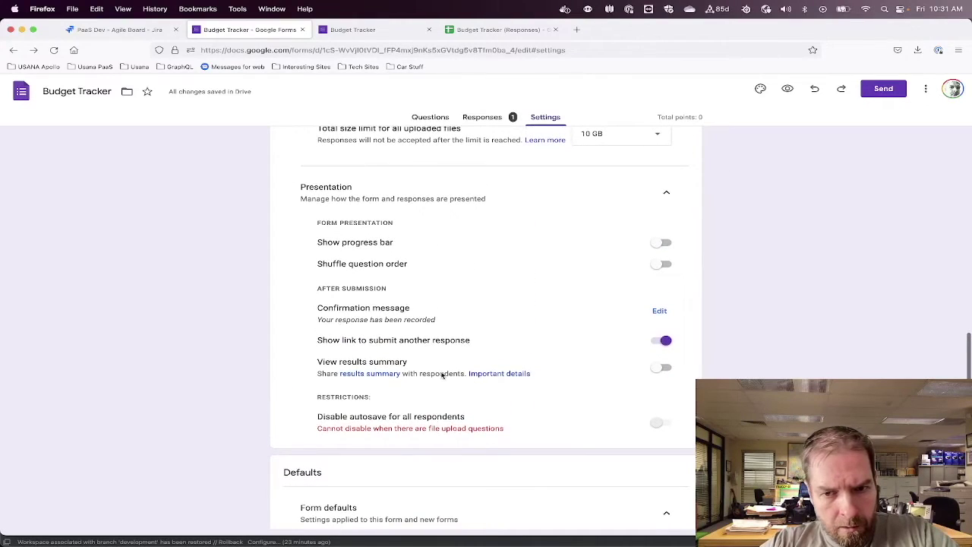
left_click(661, 311)
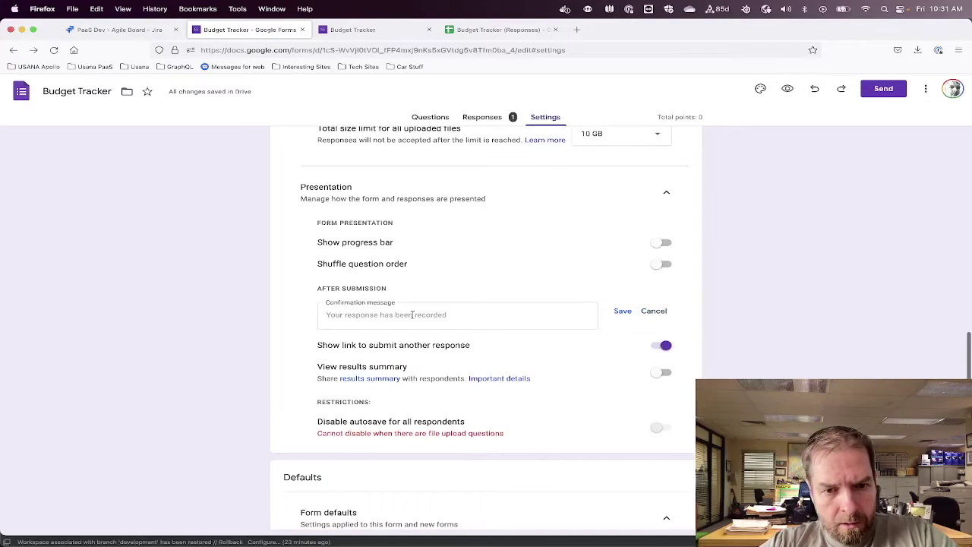
Turn off the respondent settings for missed questions, correct answers and point values in the quiz settings
scroll(412, 315, "up", 3)
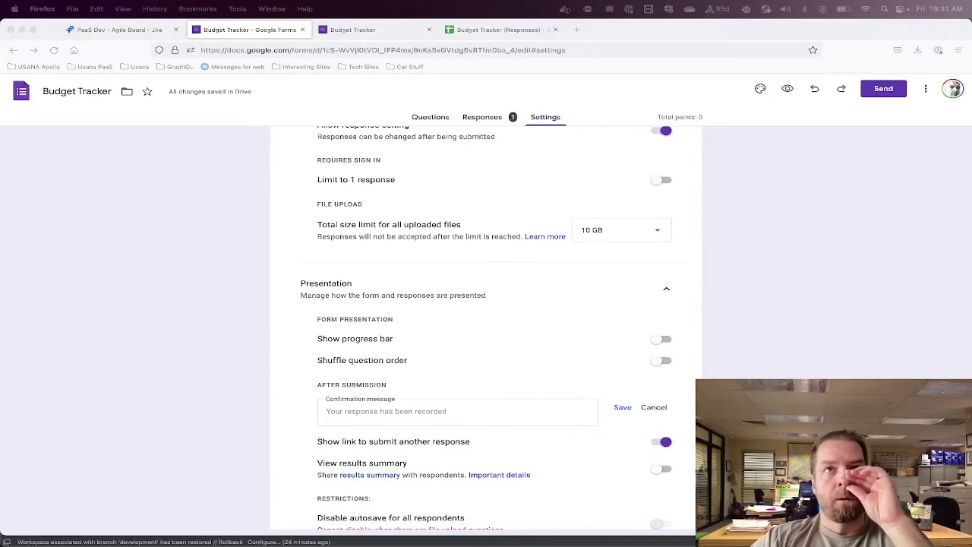
scroll(588, 221, "up", 12)
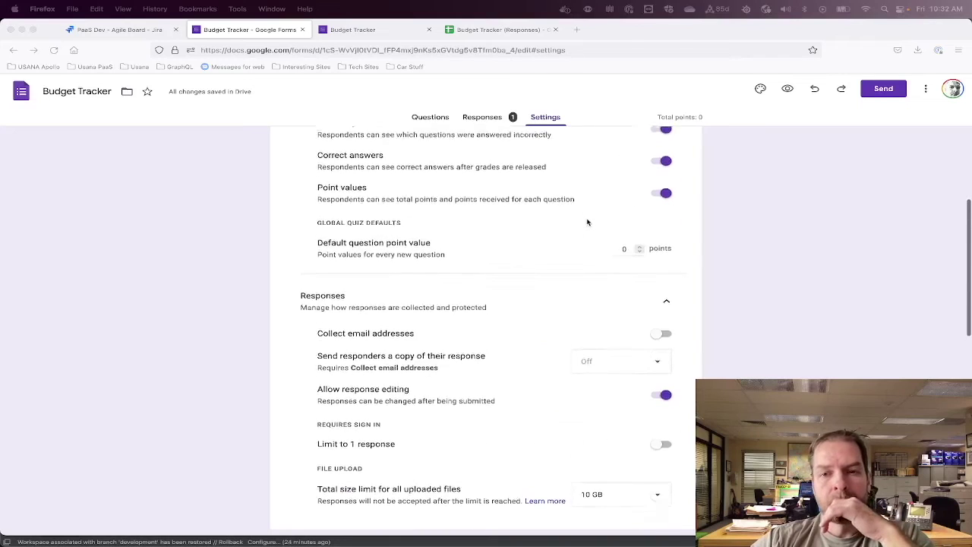
scroll(586, 221, "up", 2)
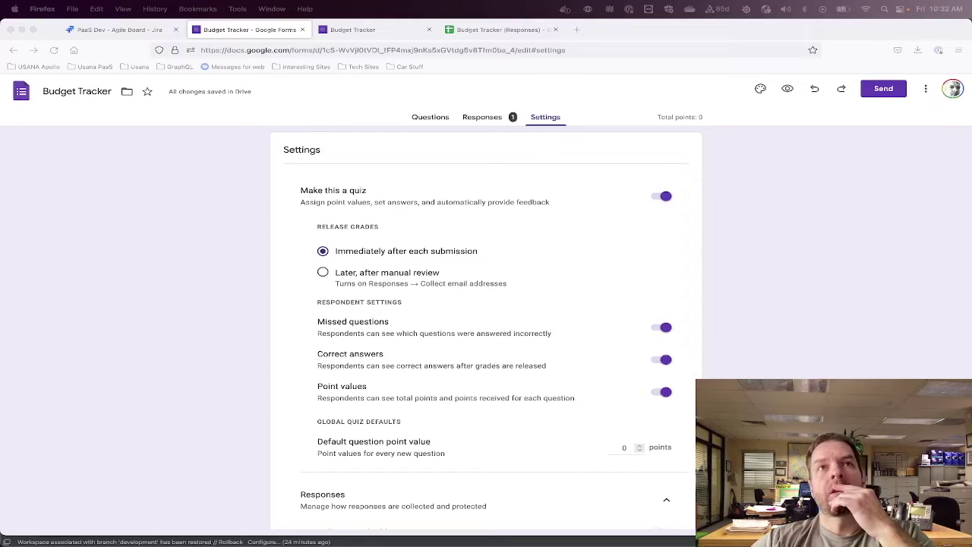
left_click(662, 330)
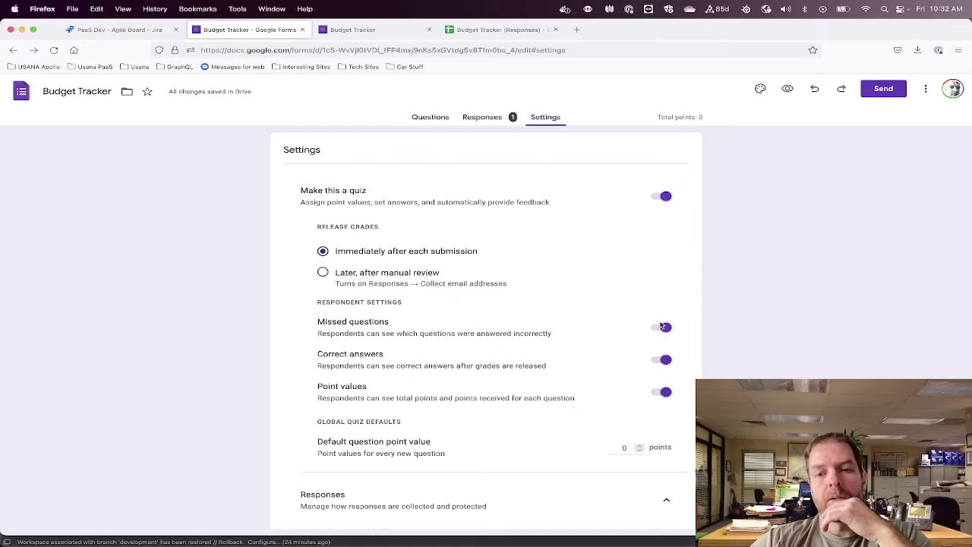
left_click(663, 331)
left_click(663, 360)
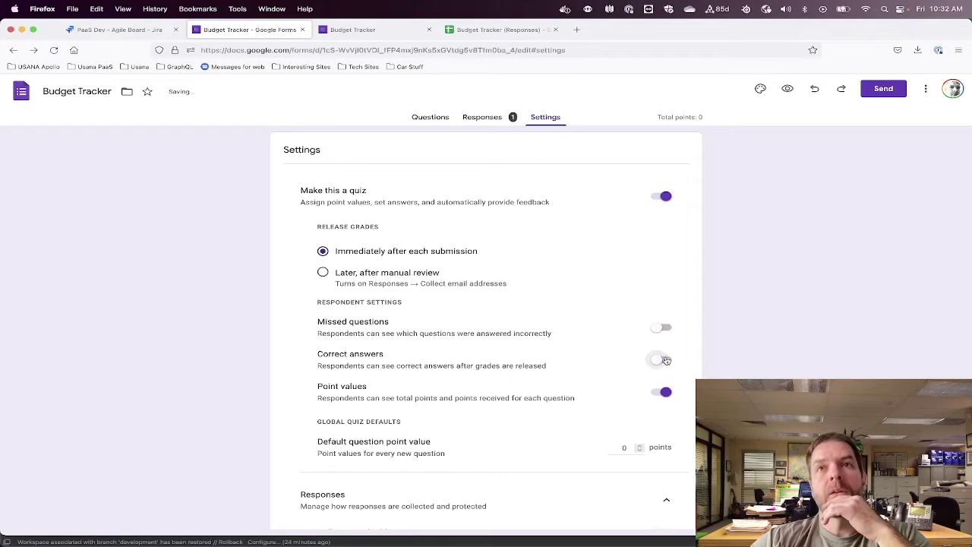
left_click(664, 391)
Inspect the total upload size limit options without changing them and review the remaining presentation and default settings
scroll(586, 400, "down", 3)
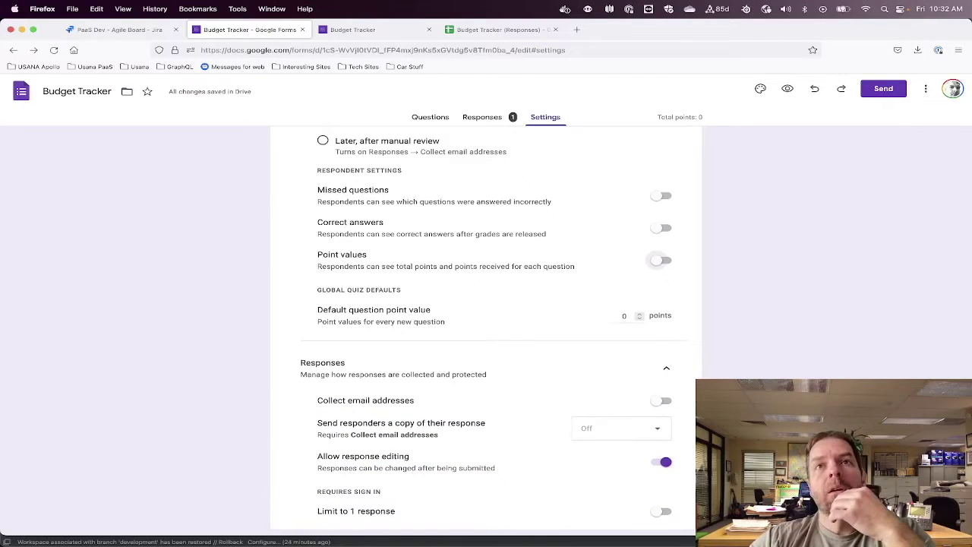
scroll(658, 319, "down", 5)
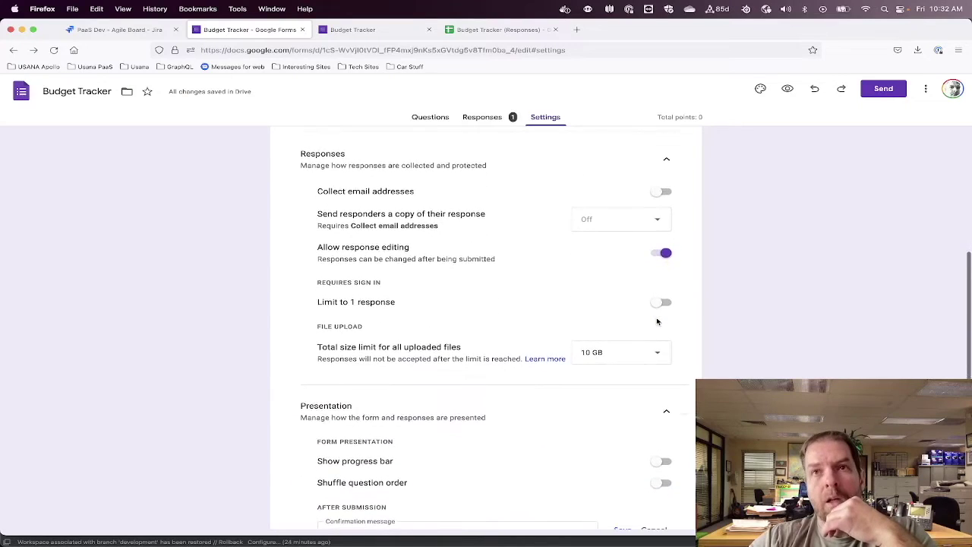
scroll(664, 311, "down", 2)
scroll(665, 313, "down", 1)
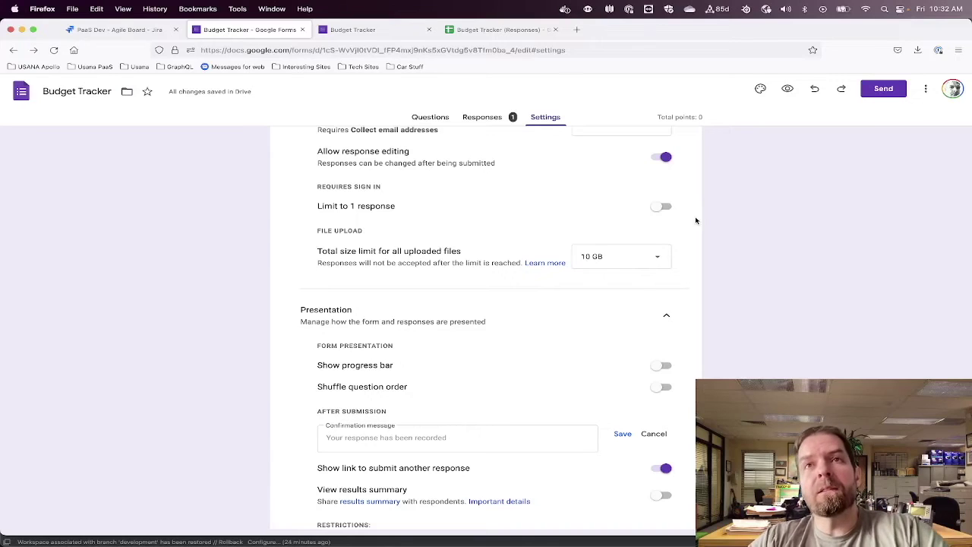
left_click(644, 256)
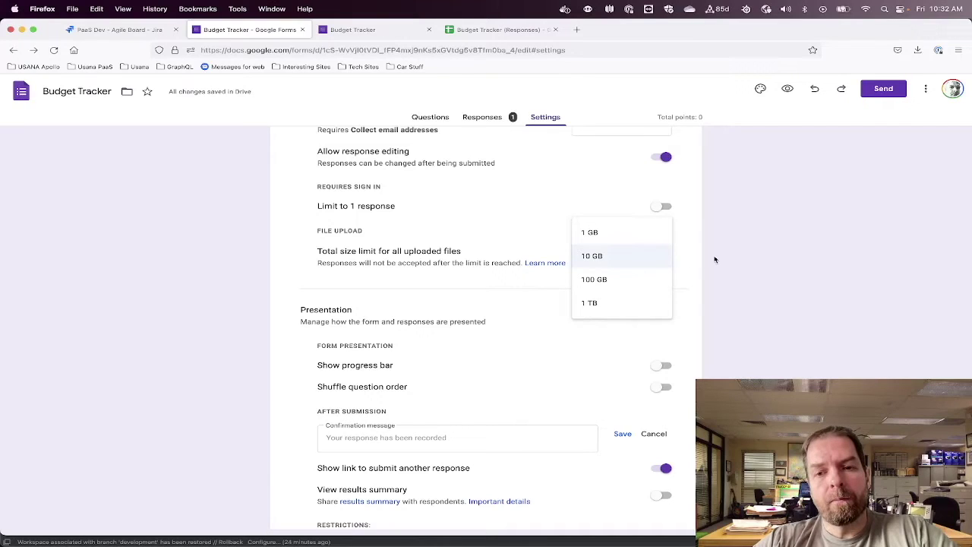
left_click(711, 283)
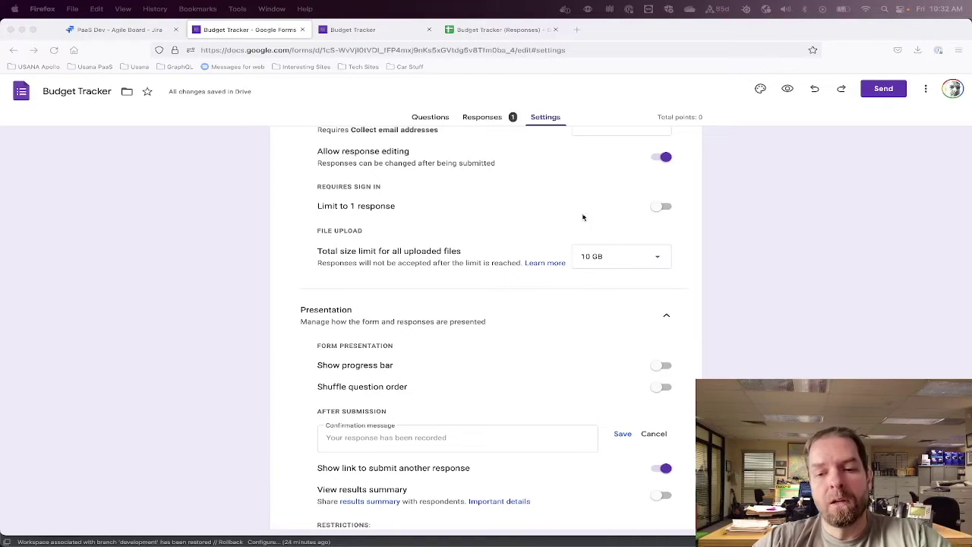
scroll(565, 304, "down", 5)
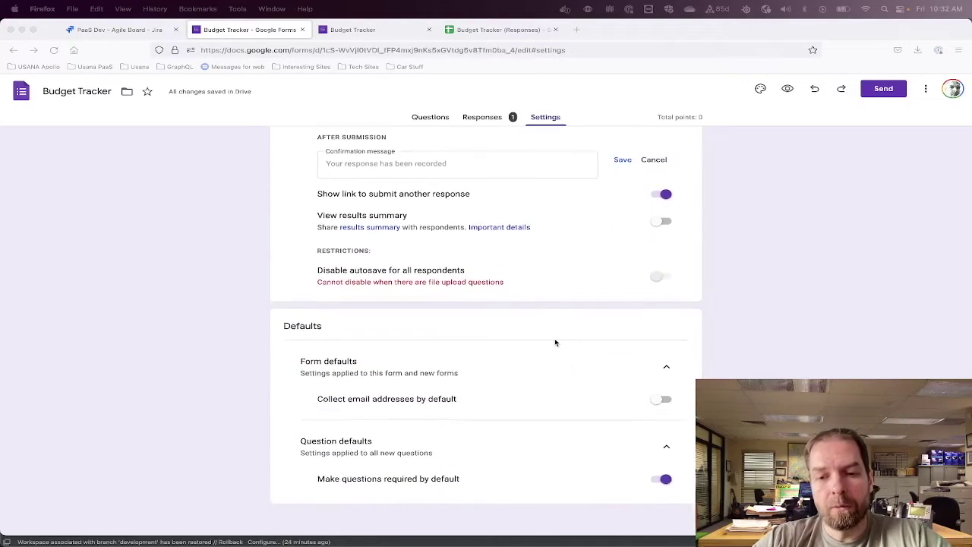
scroll(555, 342, "down", 1)
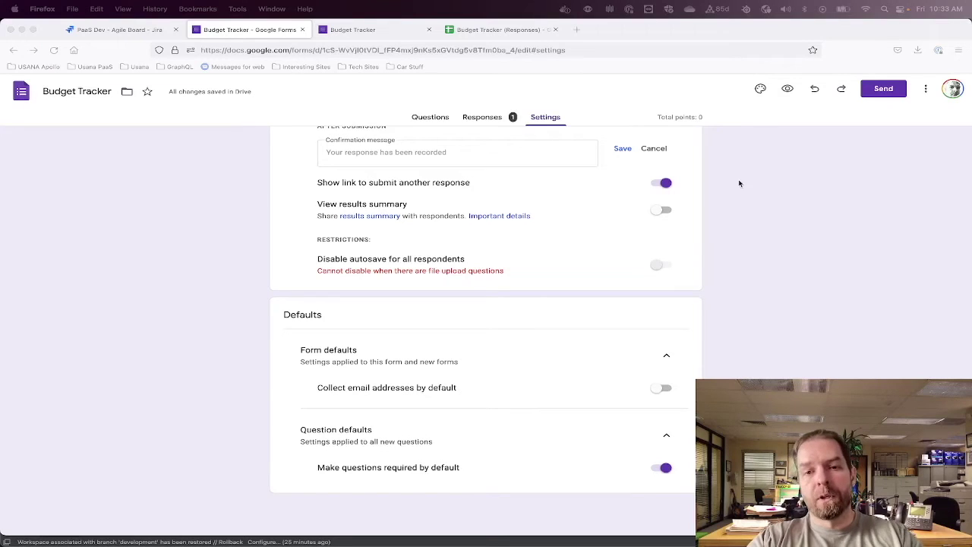
Set the total size limit for all uploaded files to 1 GB in the response settings
scroll(643, 326, "up", 10)
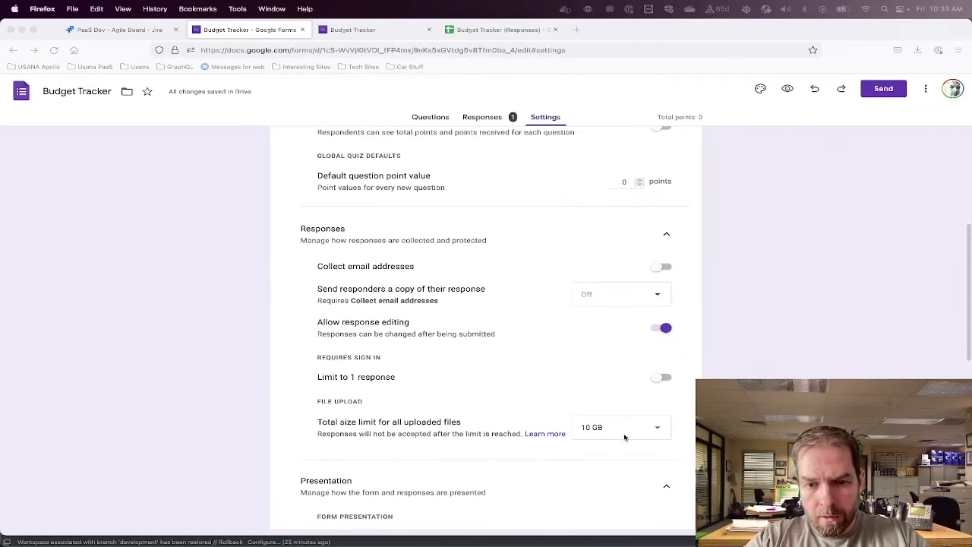
left_click(625, 437)
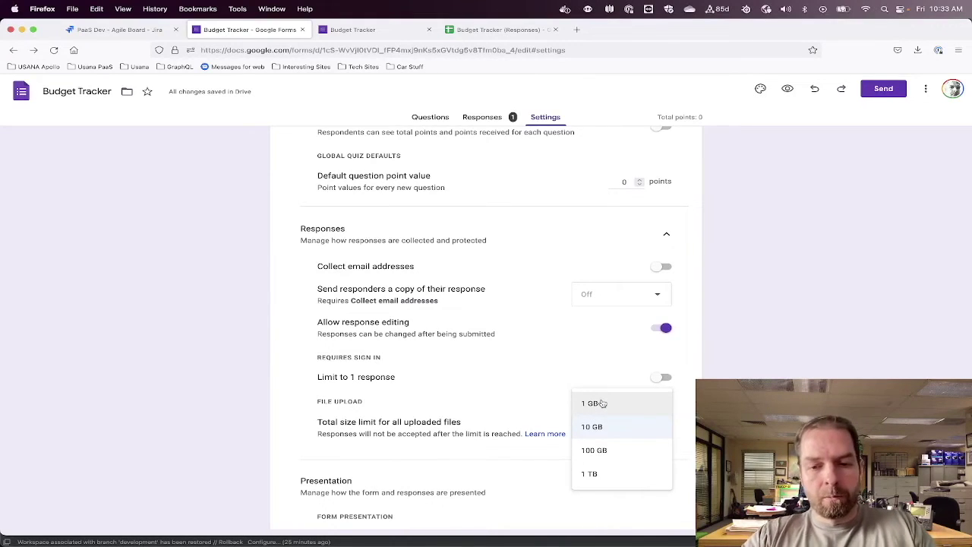
left_click(644, 428)
scroll(671, 408, "down", 6)
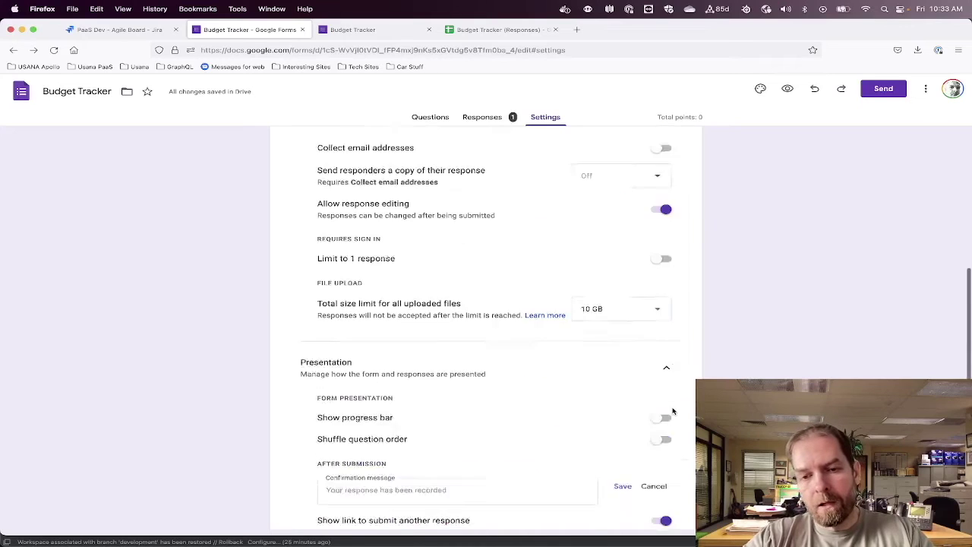
scroll(606, 364, "up", 4)
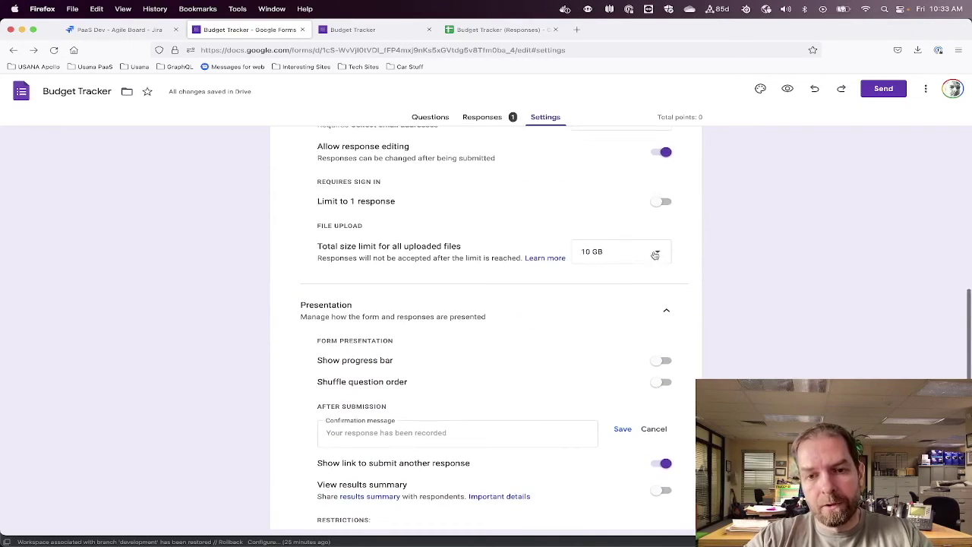
left_click(655, 252)
left_click(601, 225)
left_click(661, 253)
scroll(730, 278, "down", 3)
left_click(737, 284)
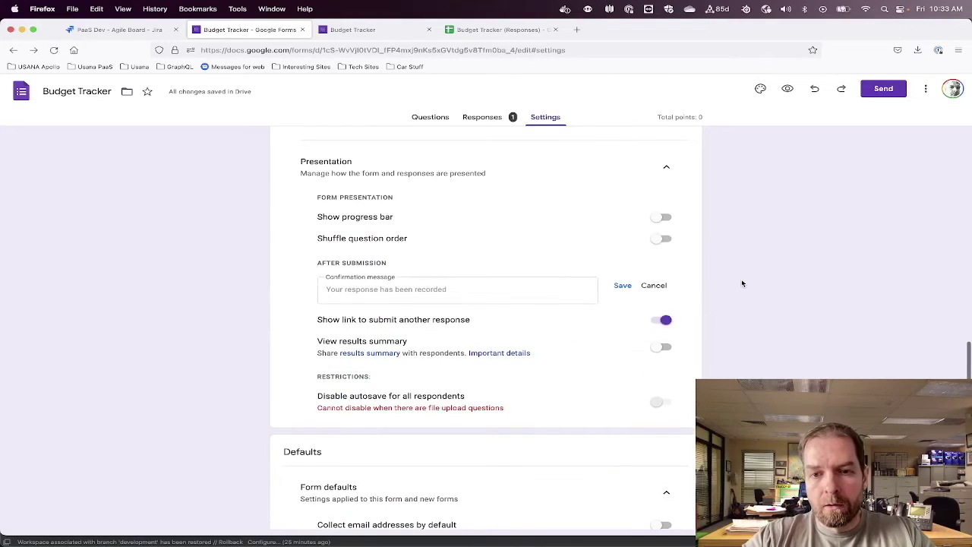
Cancel editing the confirmation message and look over the rest of the settings
scroll(714, 273, "down", 3)
scroll(714, 273, "up", 1)
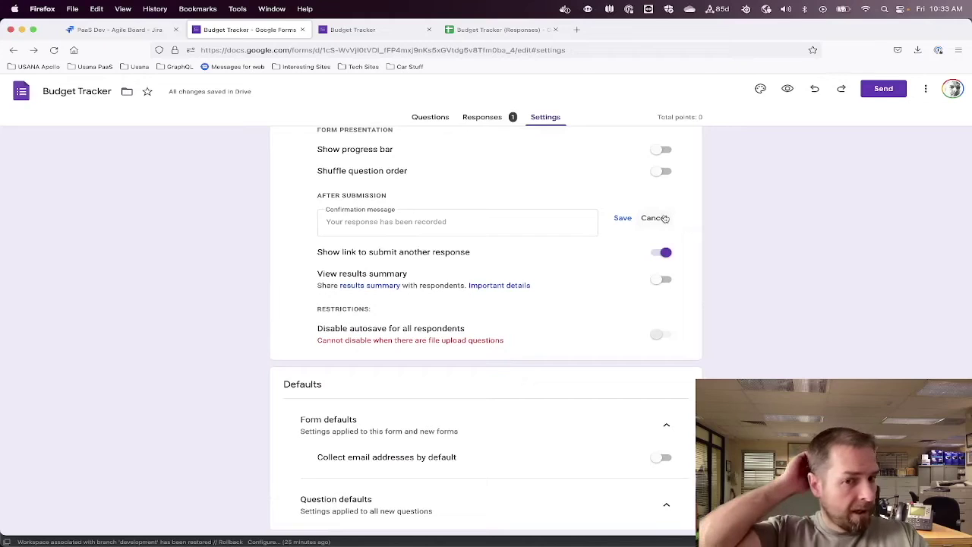
scroll(725, 209, "up", 4)
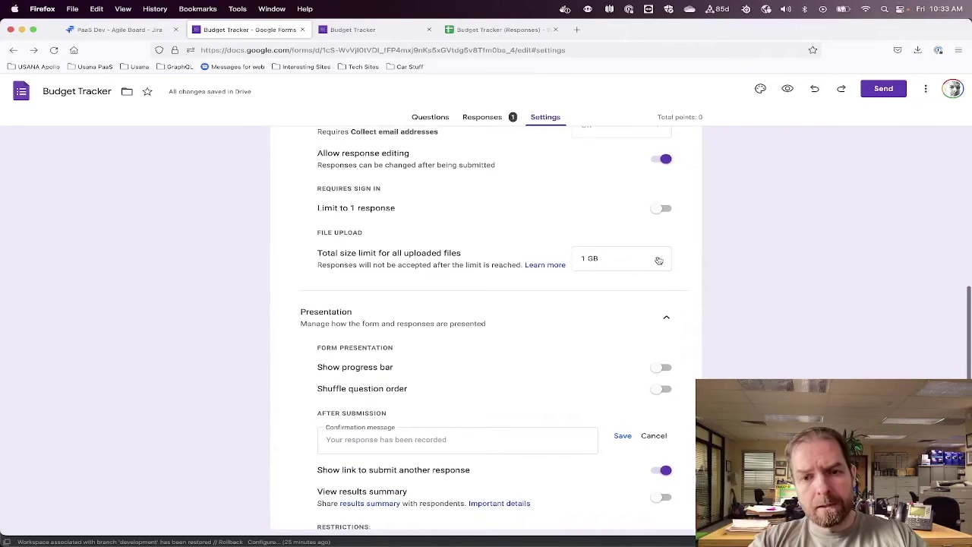
left_click(655, 436)
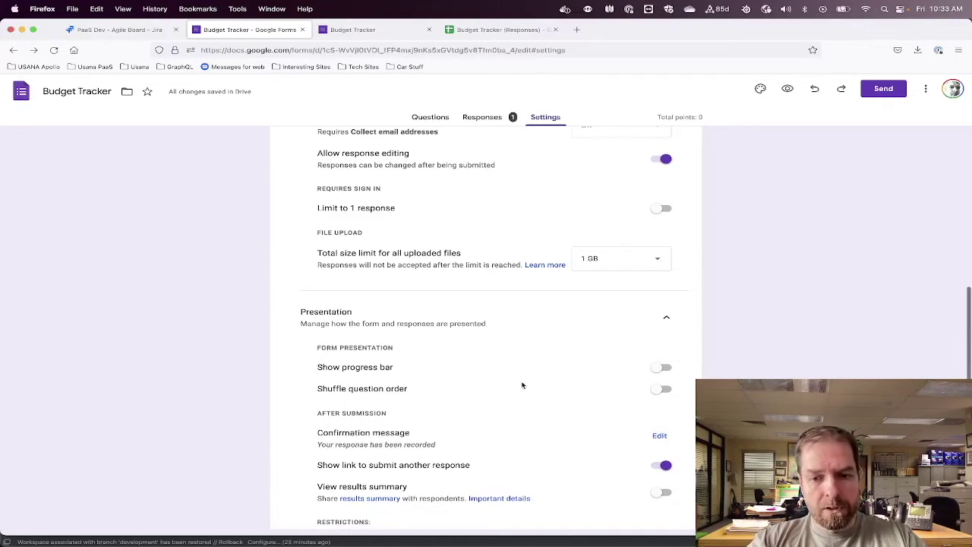
scroll(521, 385, "down", 5)
Review the form's question list in the editor and compare it with the form preview from the beginning
left_click(430, 116)
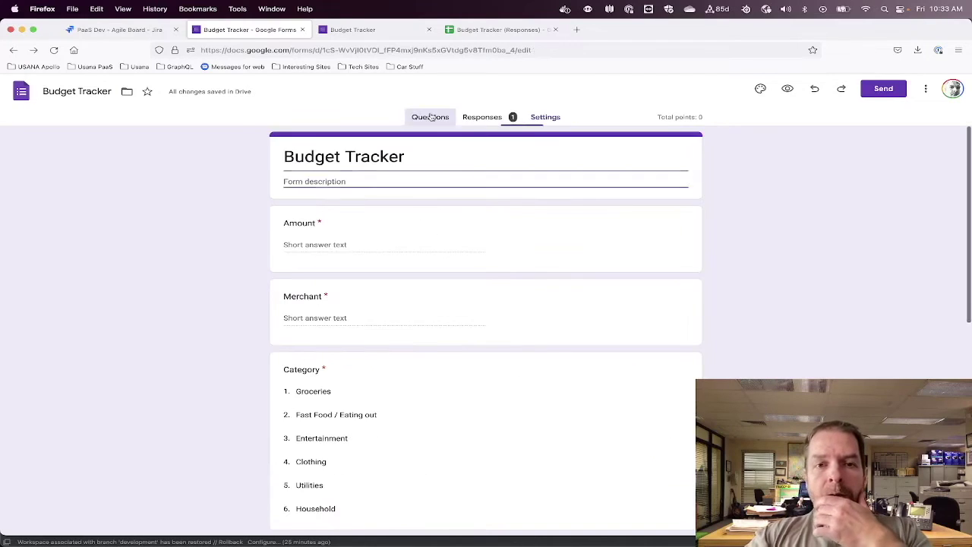
scroll(396, 151, "down", 5)
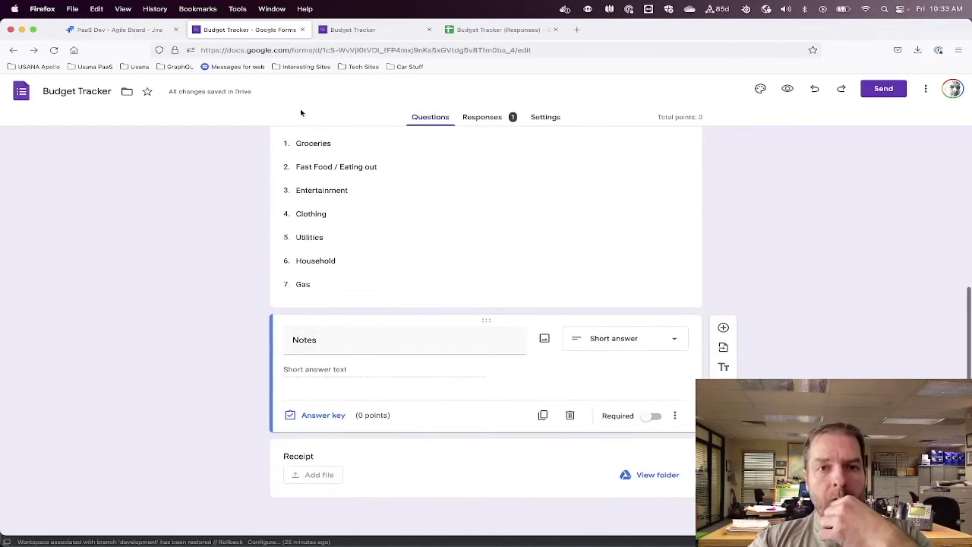
left_click(371, 31)
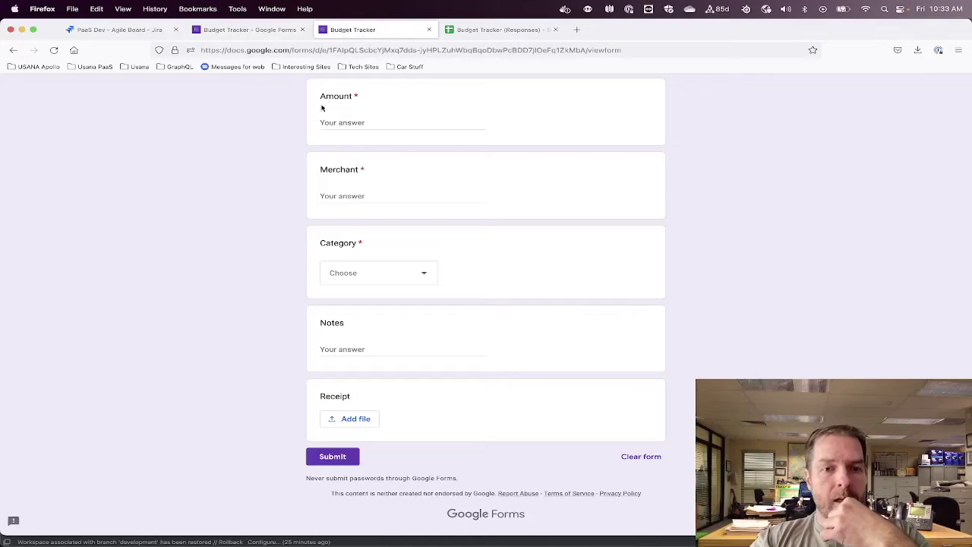
scroll(317, 240, "up", 5)
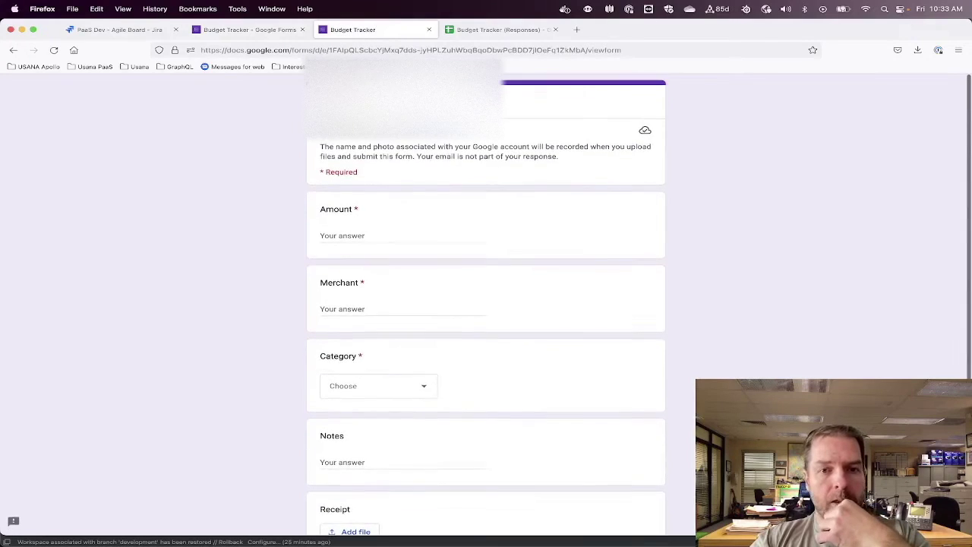
Check the submitted response's category and notes in the linked responses spreadsheet and add a new blank sheet
left_click(502, 30)
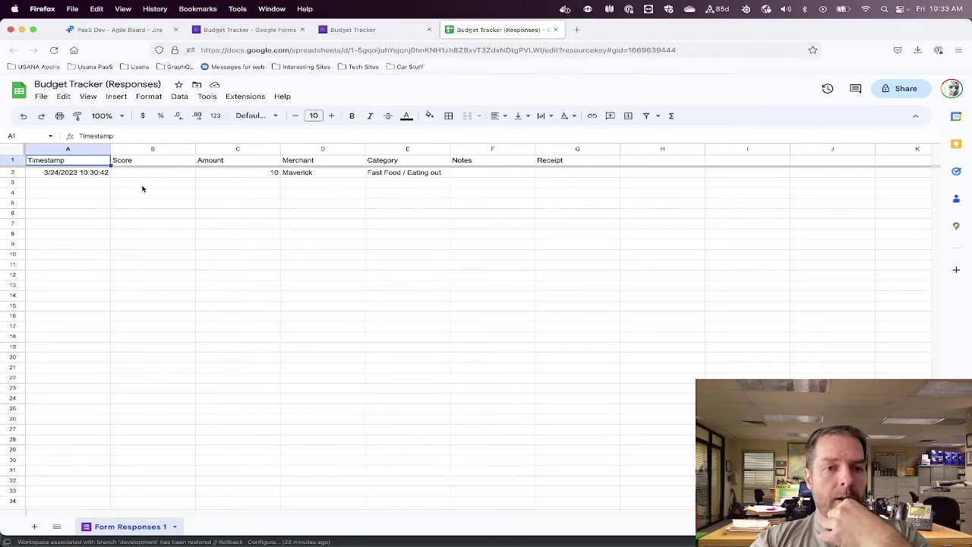
left_click(415, 176)
left_click(511, 176)
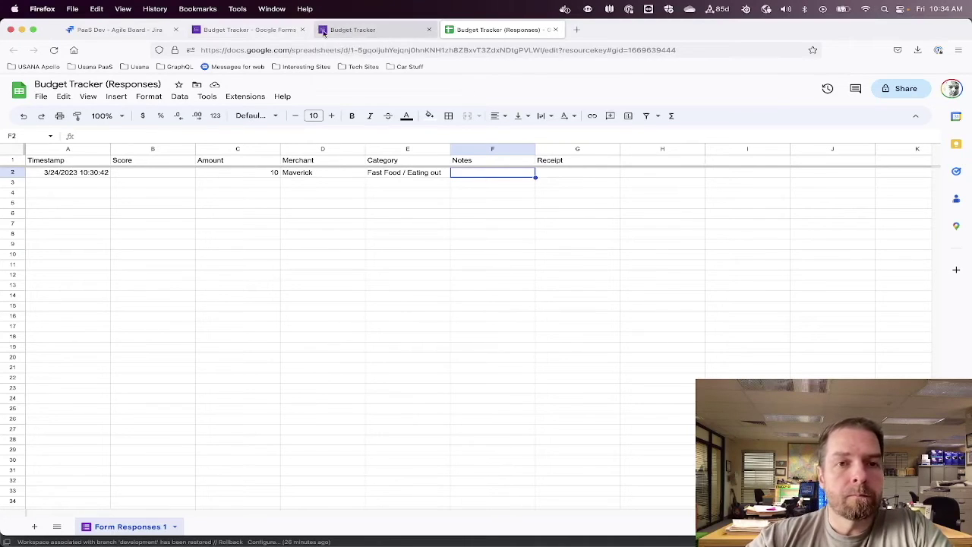
left_click(35, 527)
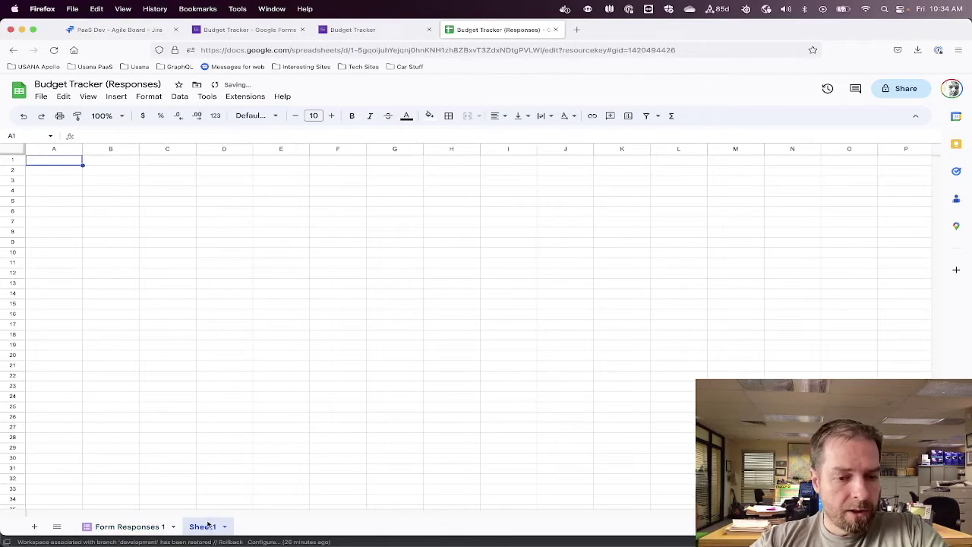
Move the new blank sheet ahead of Form Responses 1 and rename it Landing Page
left_click_drag(200, 524, 90, 524)
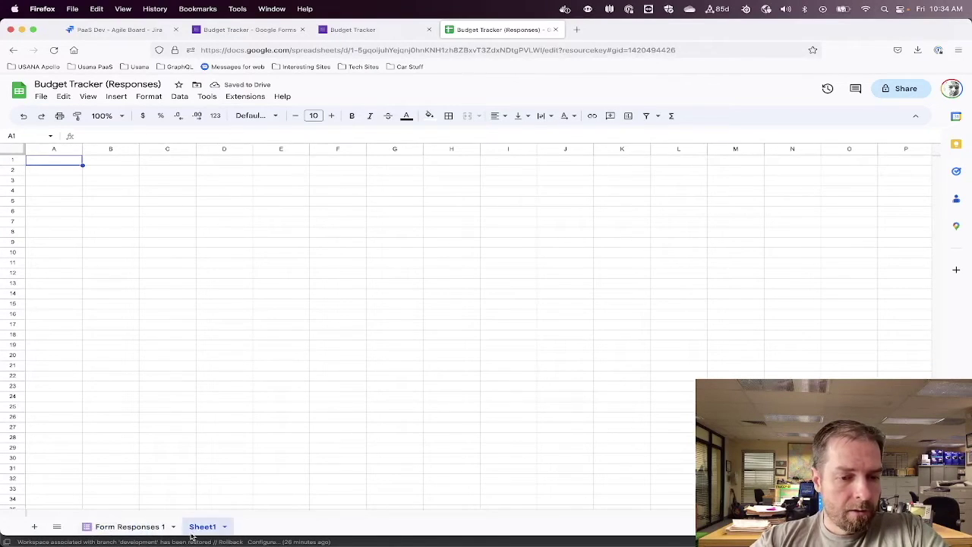
left_click_drag(204, 527, 97, 527)
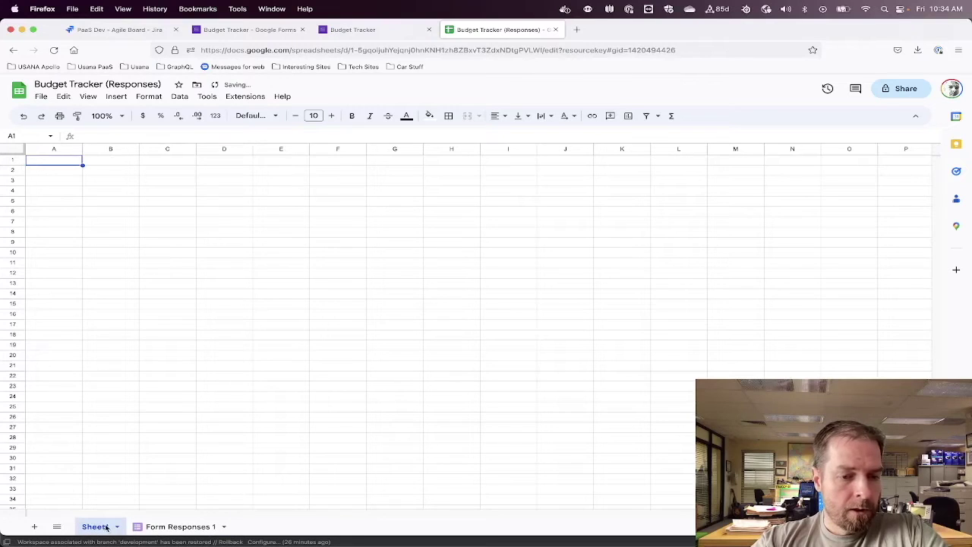
double_click(99, 528)
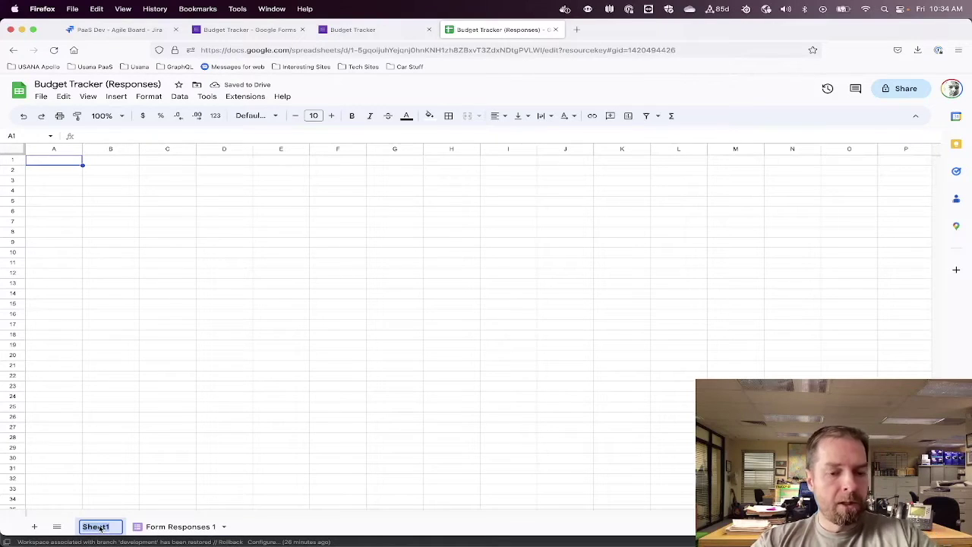
type("Landing")
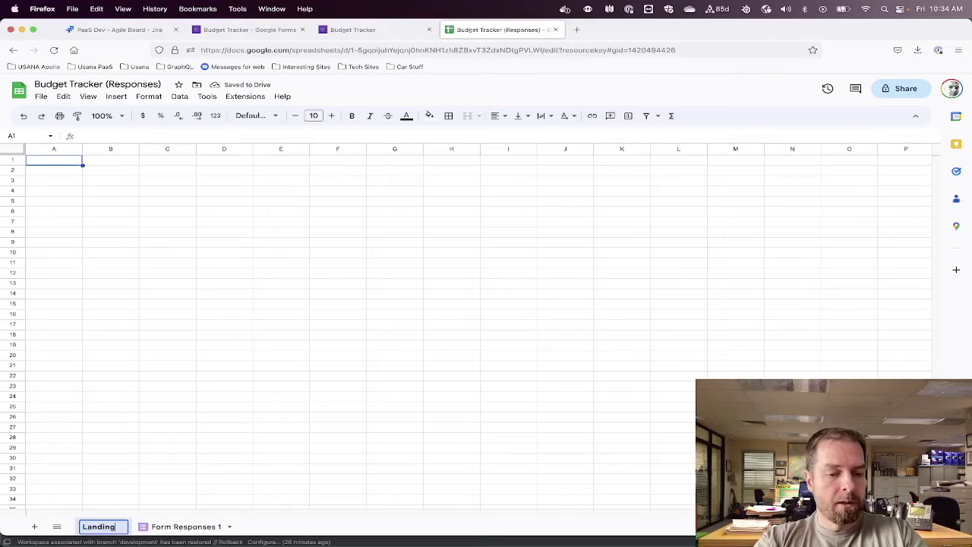
type(" Page")
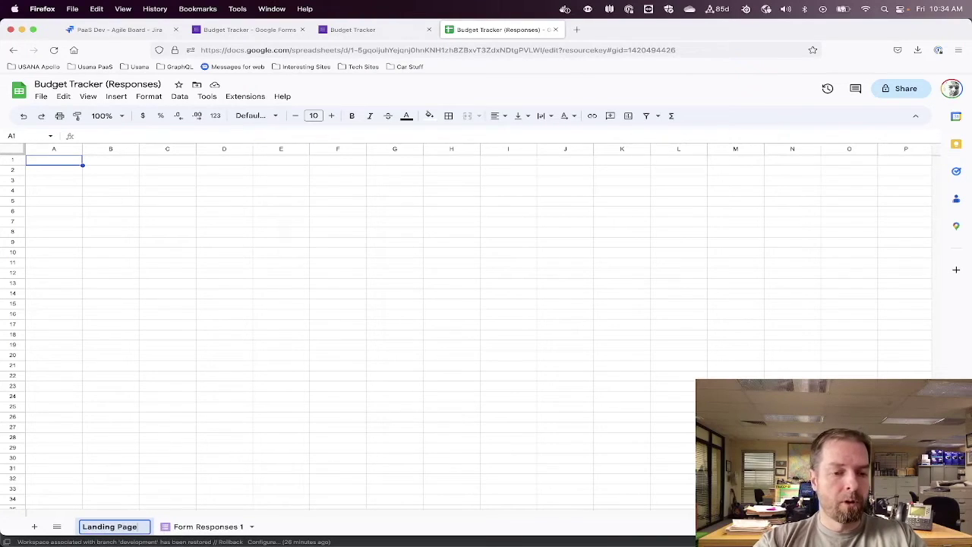
Add another blank sheet, place it after Form Responses 1, and delete it
left_click(35, 527)
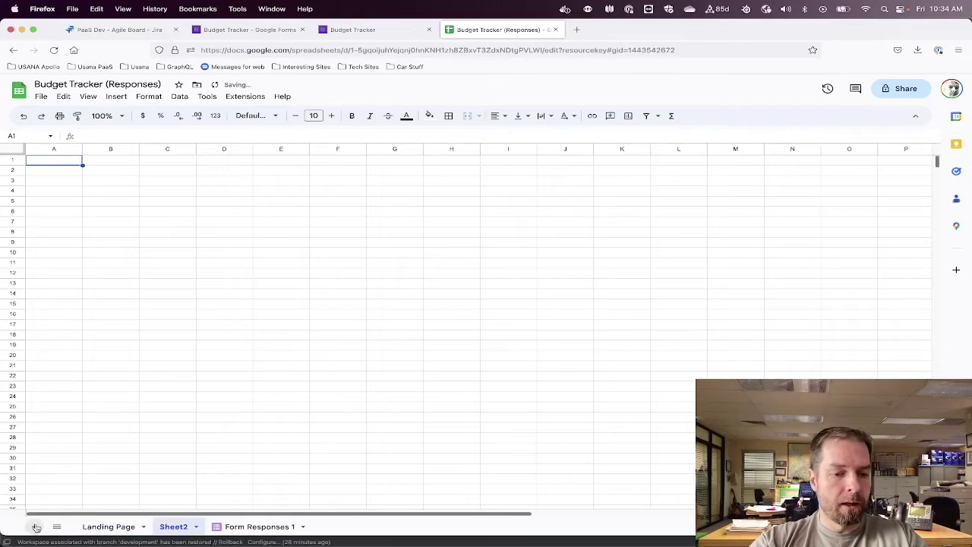
left_click_drag(161, 533, 316, 524)
double_click(296, 527)
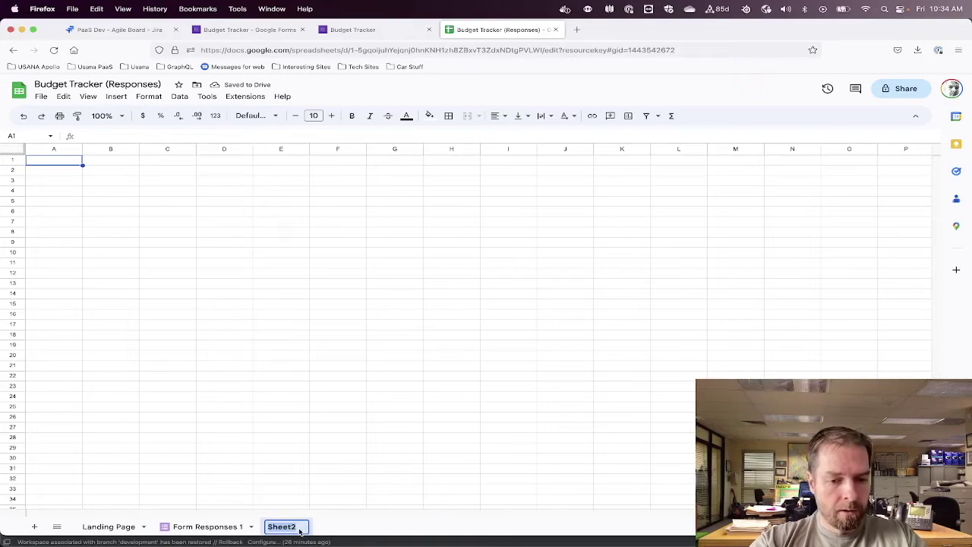
left_click(303, 527)
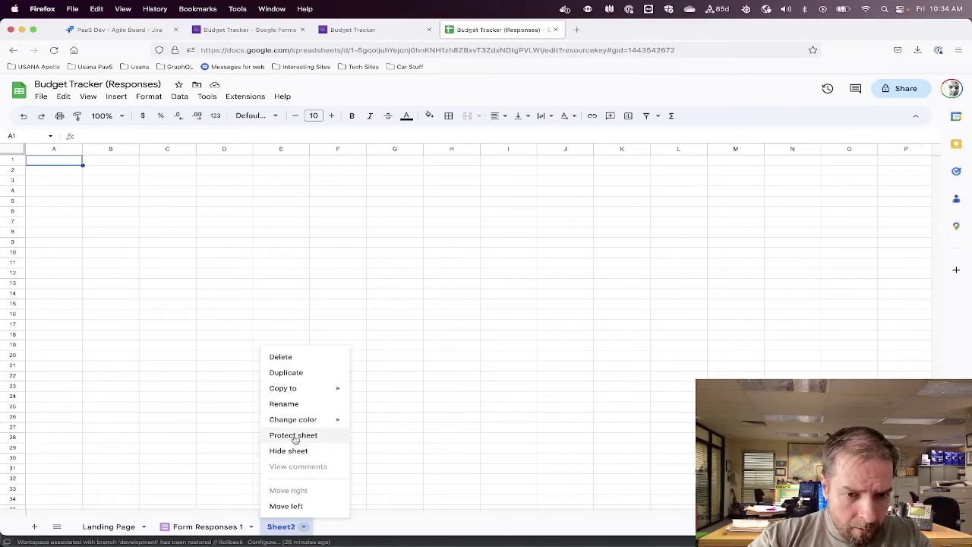
left_click(283, 357)
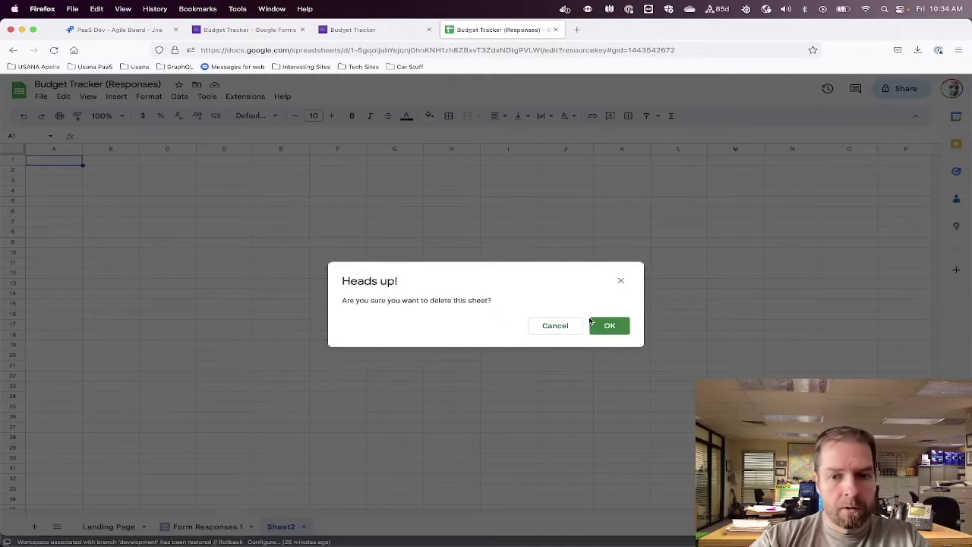
left_click(608, 325)
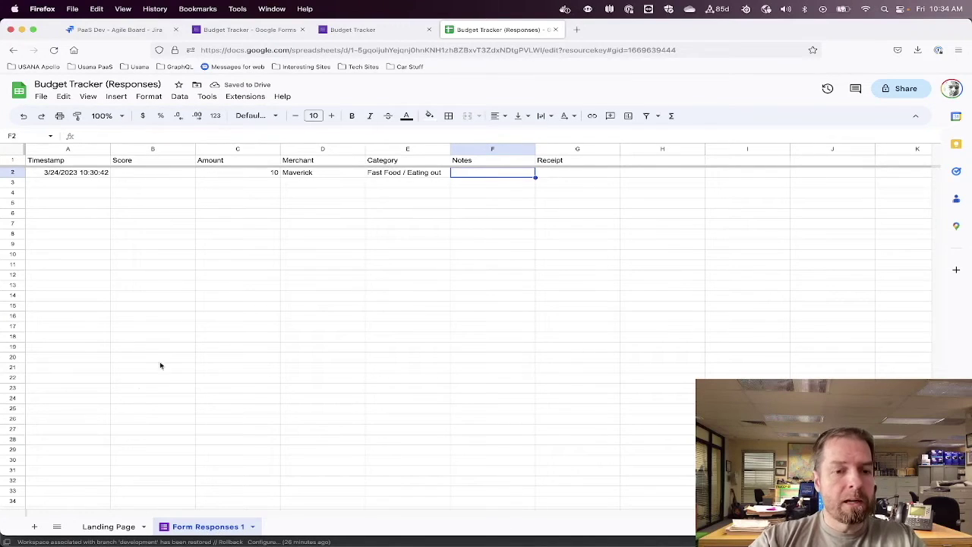
On the Landing Page sheet, narrow column A, widen column B, and make row 2 much taller to form a large display cell at B2
left_click(110, 526)
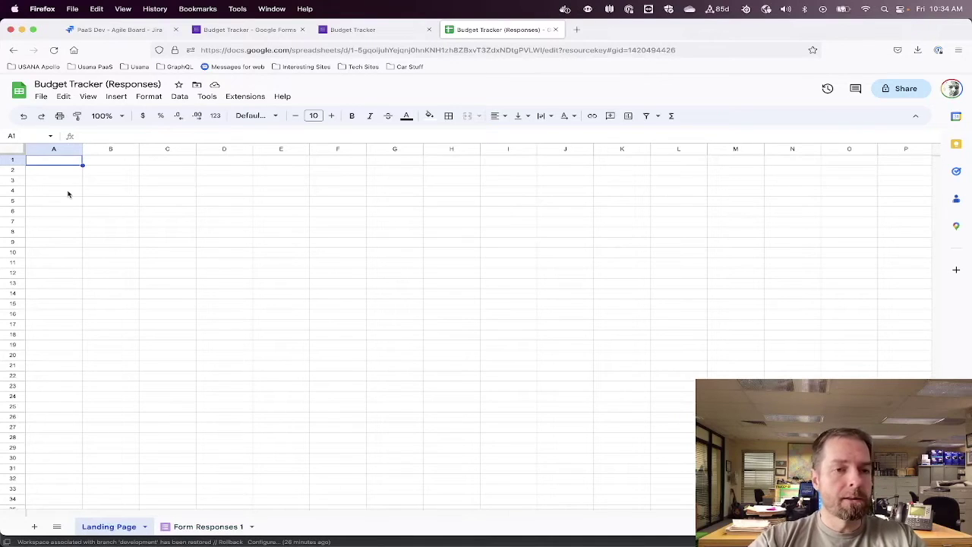
left_click(94, 174)
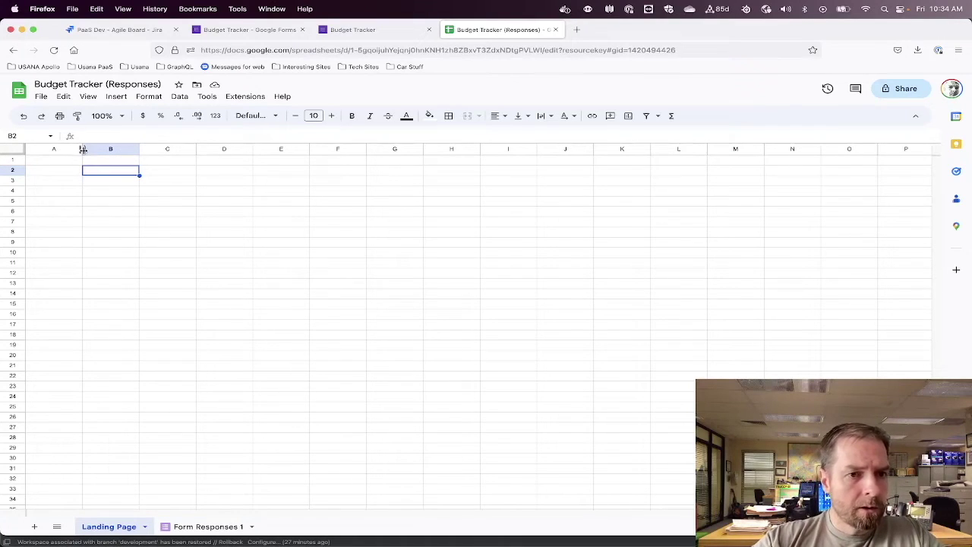
left_click_drag(83, 149, 209, 155)
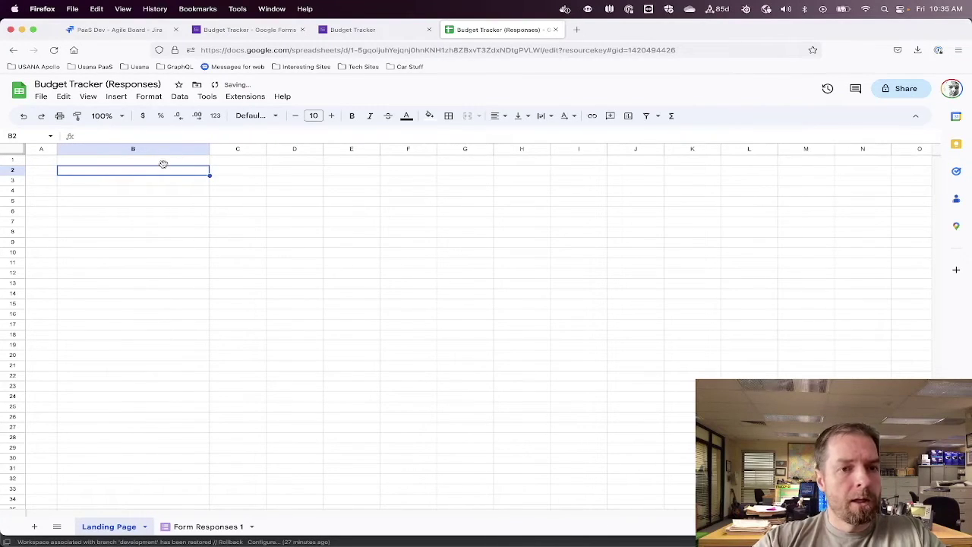
left_click_drag(15, 176, 13, 248)
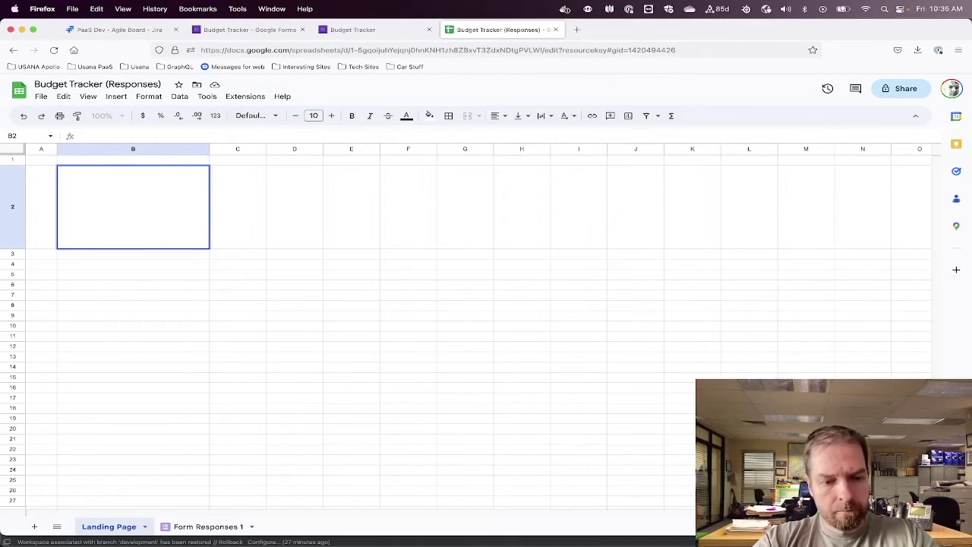
Enter the sample amount 2034 in cell B2
left_click(158, 276)
left_click(151, 220)
type("2034")
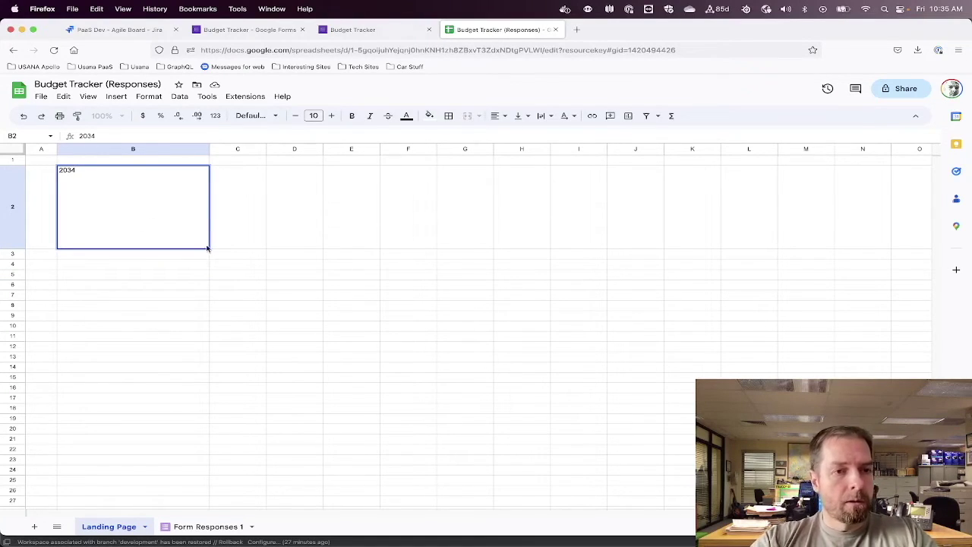
left_click(251, 236)
left_click(141, 227)
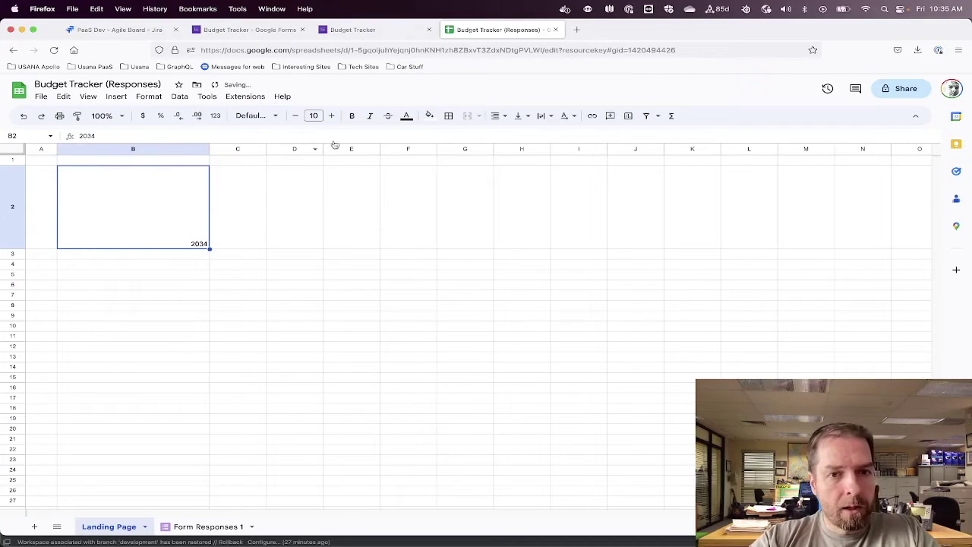
Center the amount in cell B2 both horizontally and vertically
left_click(499, 115)
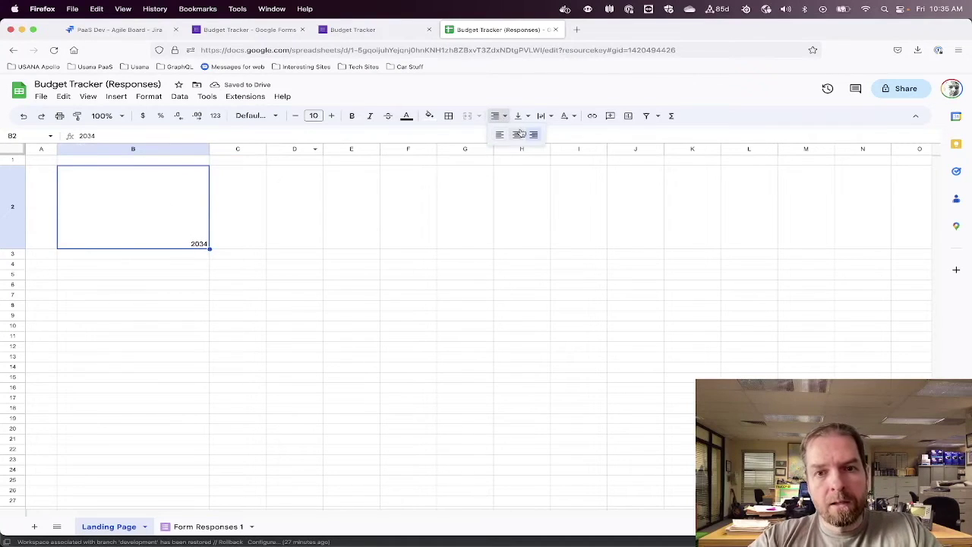
left_click(519, 133)
left_click(503, 116)
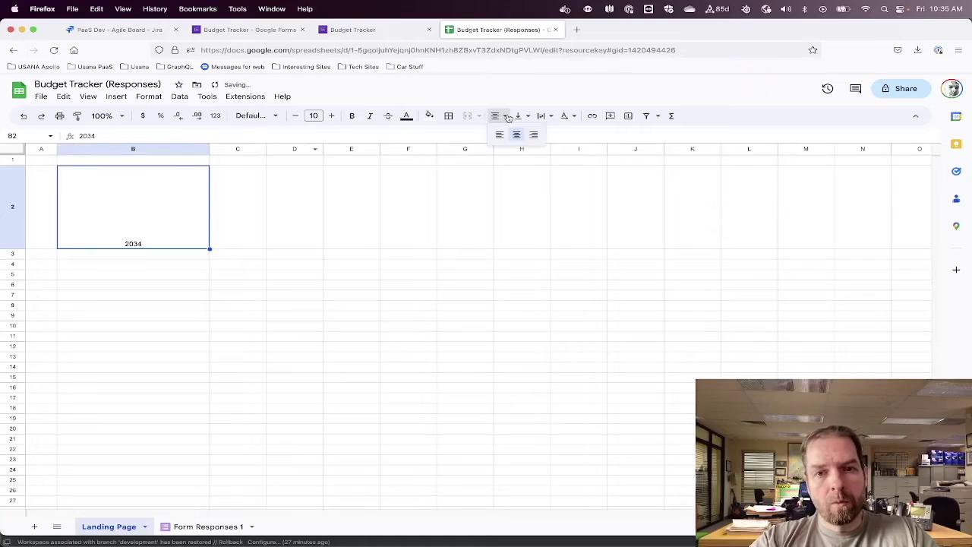
left_click(519, 91)
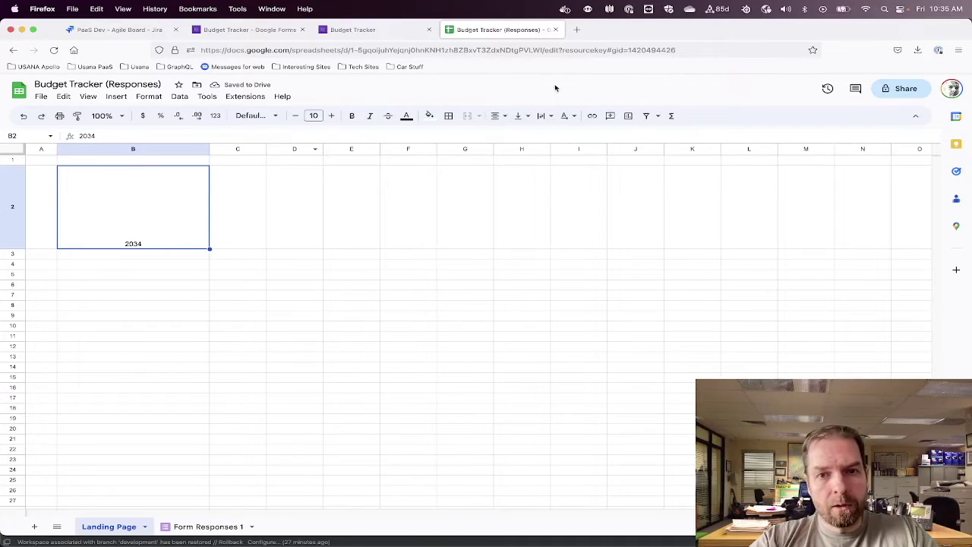
left_click(529, 117)
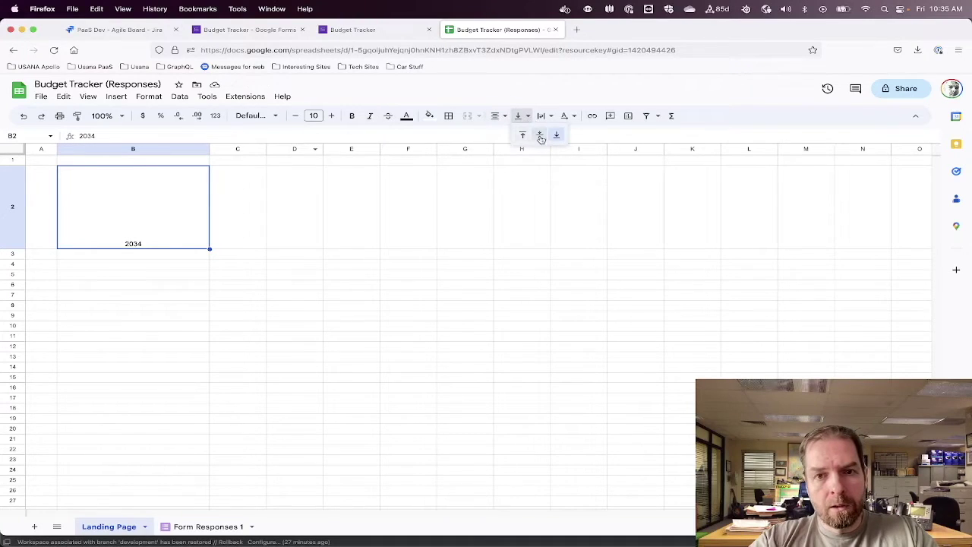
left_click(539, 135)
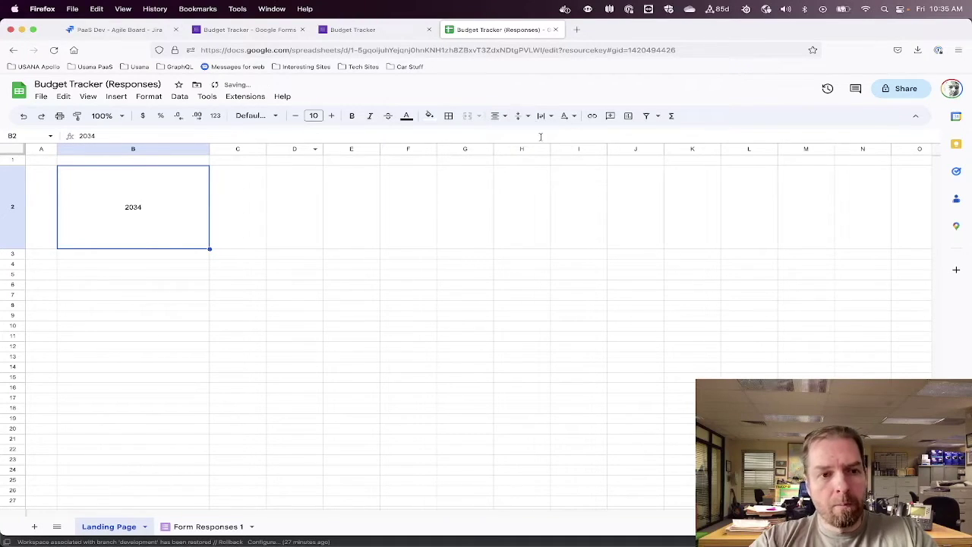
Increase the font size of the amount in cell B2 to 41
left_click(330, 115)
left_click(330, 115)
left_click(331, 115)
left_click(331, 116)
left_click(331, 116)
left_click(330, 115)
left_click(330, 116)
left_click(330, 115)
left_click(330, 116)
left_click(331, 115)
left_click(330, 116)
left_click(331, 116)
left_click(330, 115)
left_click(330, 116)
left_click(330, 116)
left_click(330, 115)
left_click(330, 115)
left_click(331, 115)
left_click(330, 115)
left_click(330, 116)
left_click(328, 115)
left_click(332, 115)
left_click(332, 115)
left_click(332, 115)
left_click(332, 116)
left_click(331, 116)
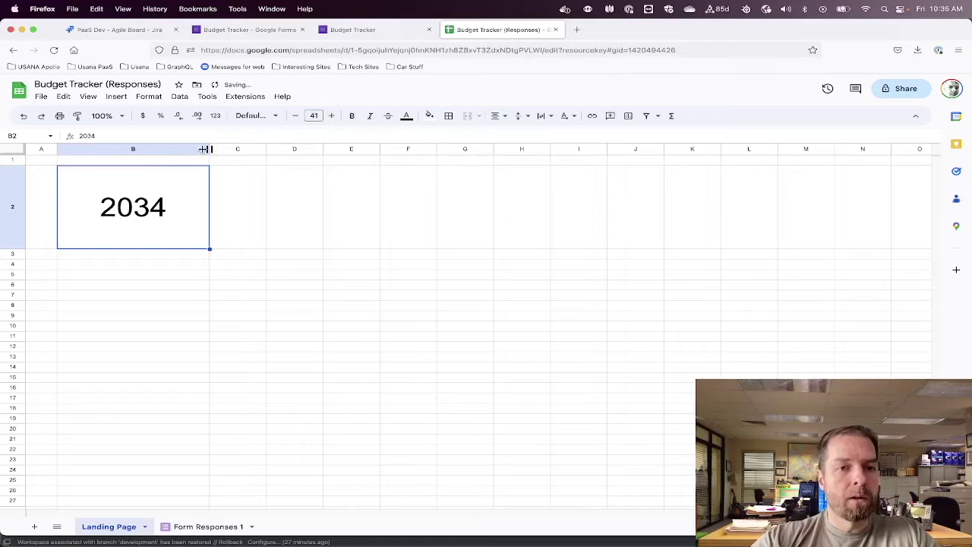
Format the amount in cell B2 as currency and fill the cell with light orange
left_click(144, 116)
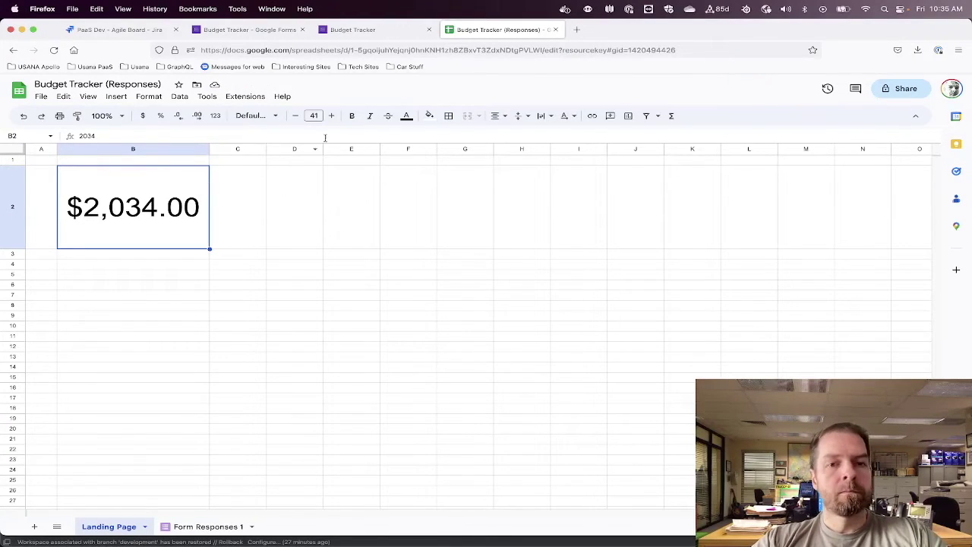
left_click(430, 116)
left_click(430, 115)
left_click(429, 115)
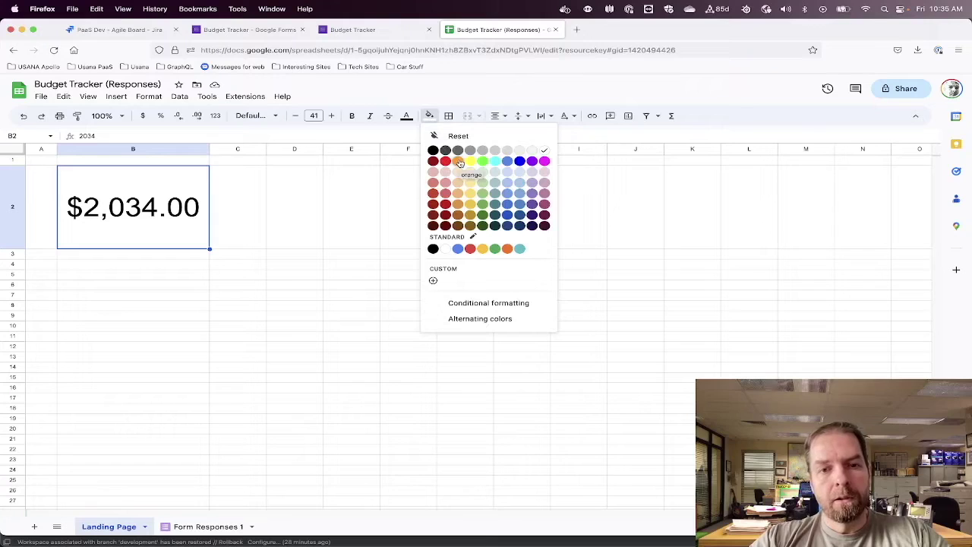
left_click(460, 184)
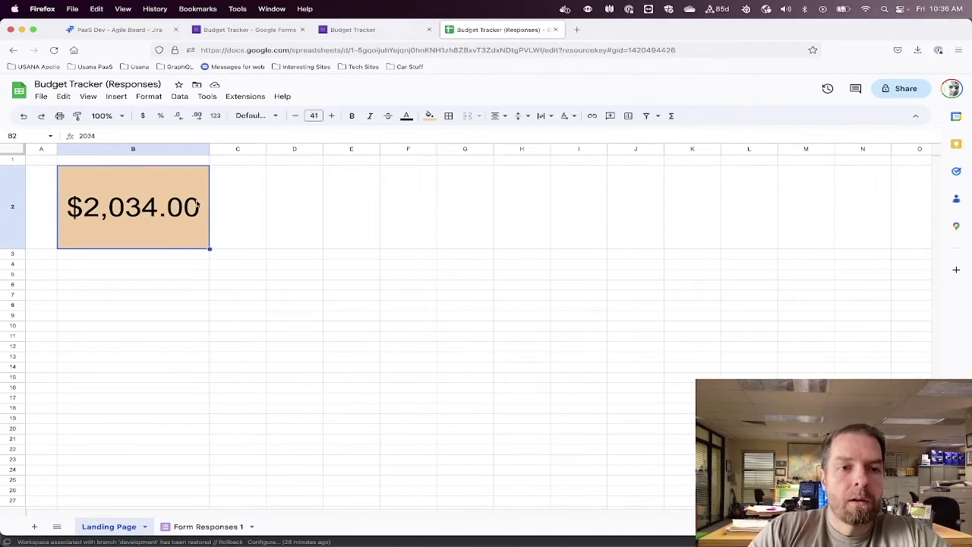
Enter a budget amount of $4000 in cell B3, directly below the large amount
left_click(94, 257)
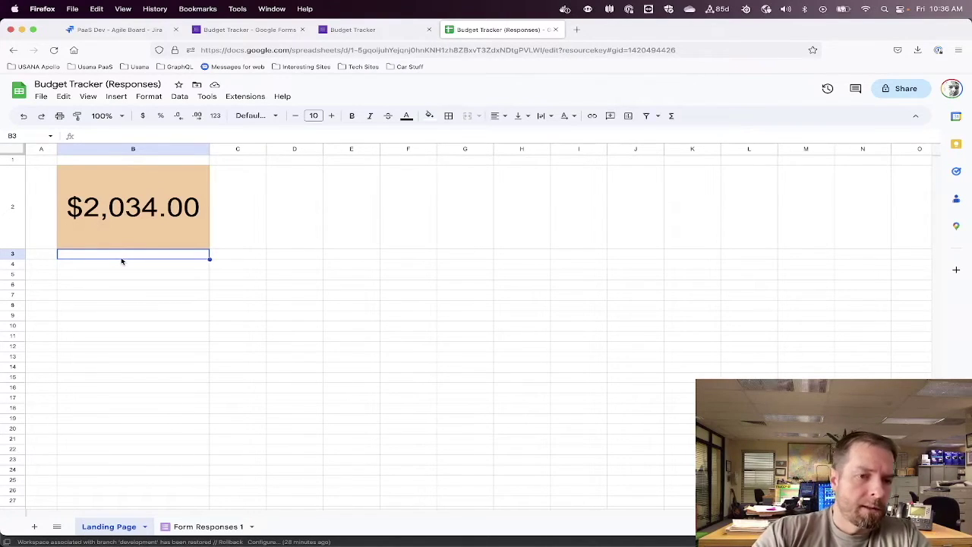
left_click(43, 254)
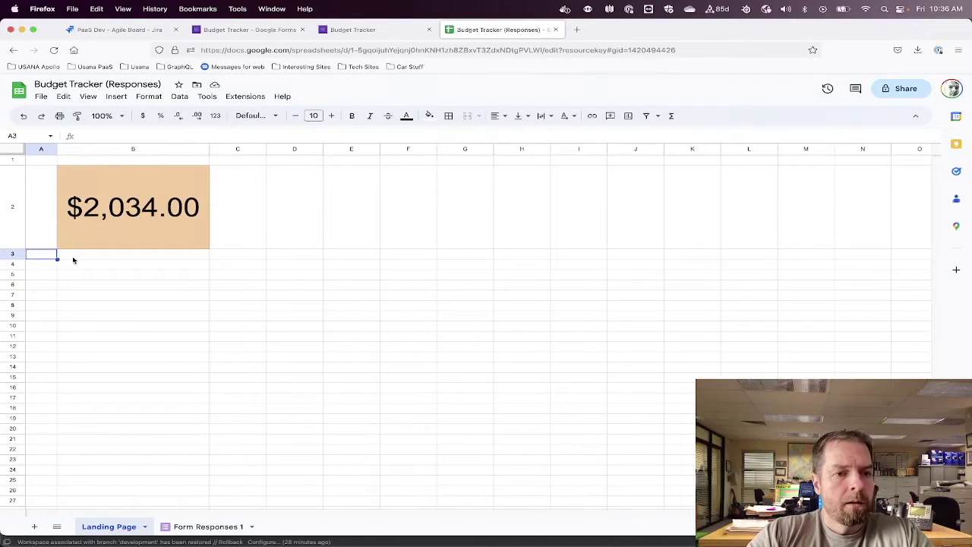
left_click(78, 259)
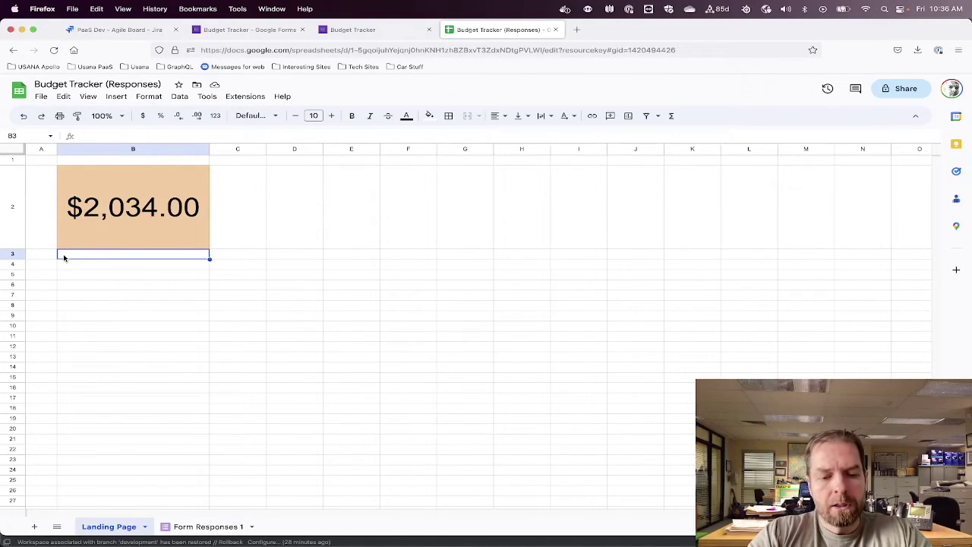
type("$")
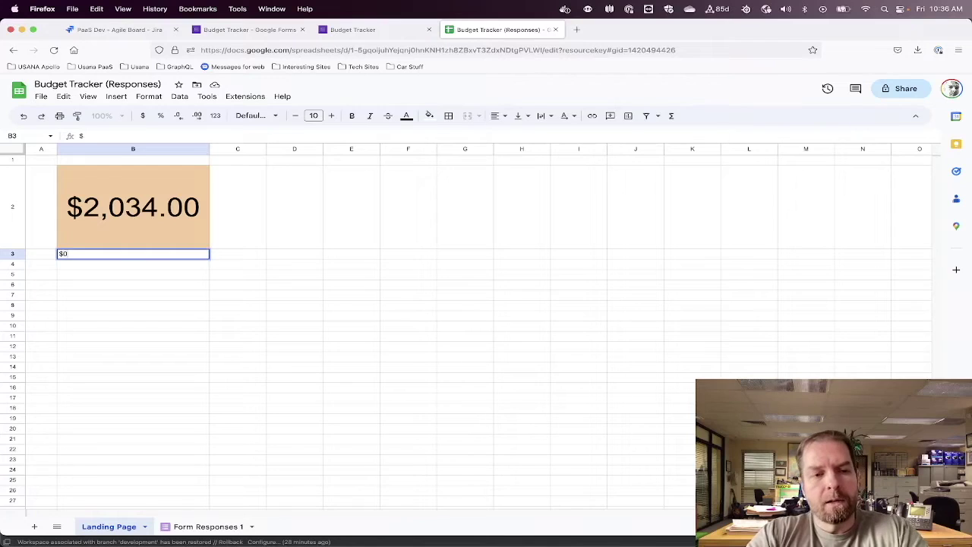
type("4,00")
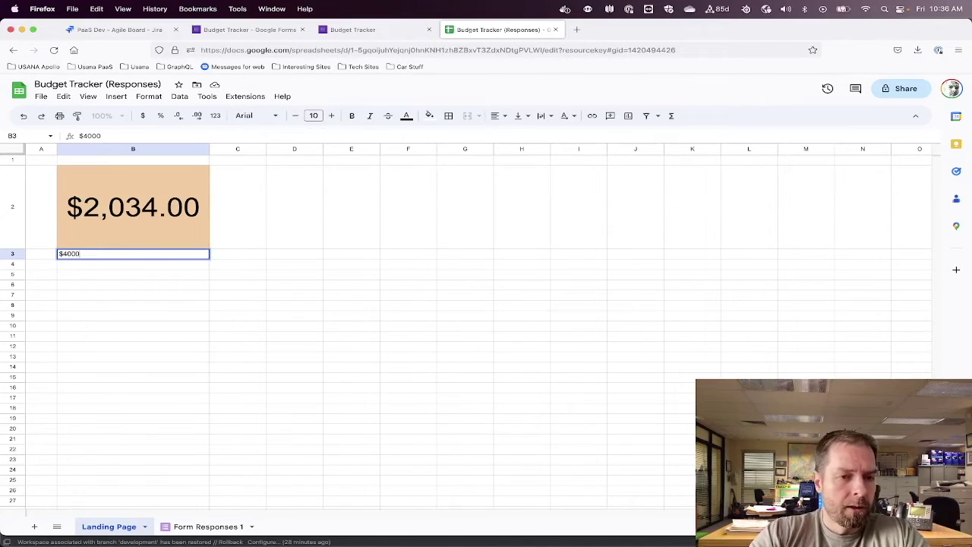
type("0")
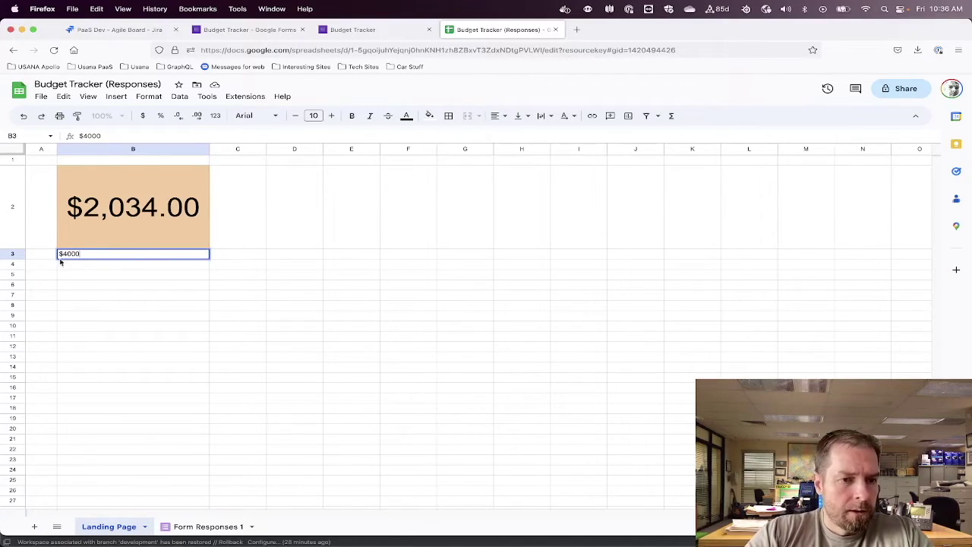
Label the budget amount by entering "Budget" in cell A3
left_click(43, 258)
type("Budget")
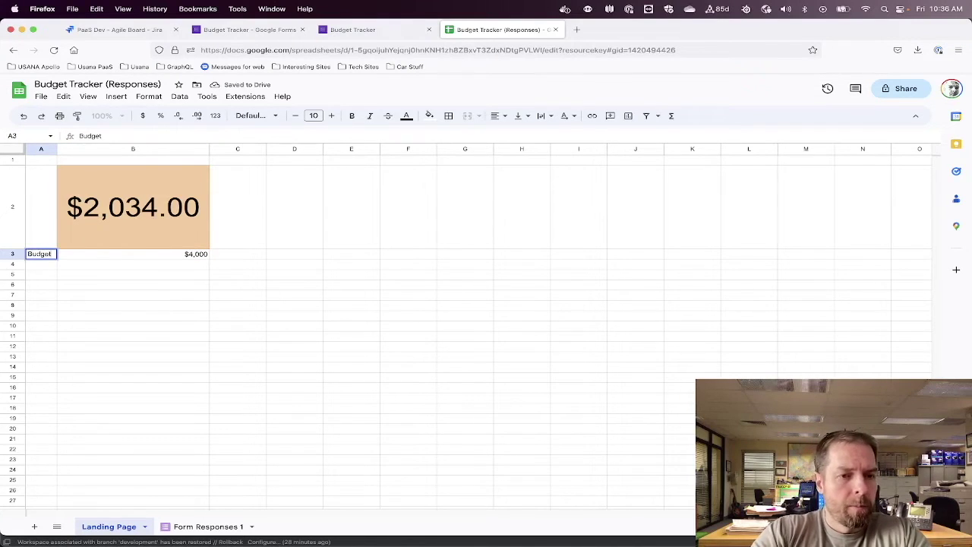
key("Tab")
left_click(238, 254)
left_click(133, 254)
Label cell A4, directly below the Budget label, as "Remaining"
left_click(41, 263)
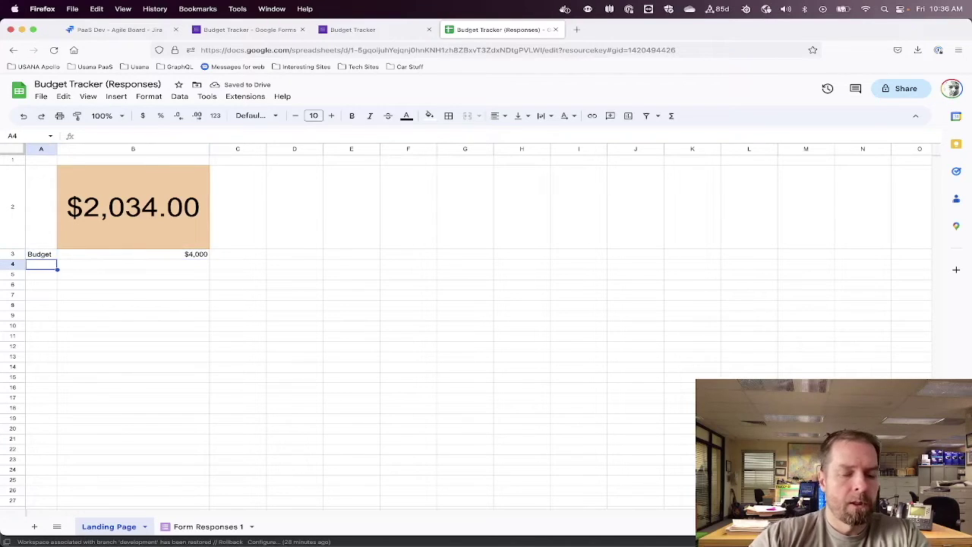
type("C")
key("Escape")
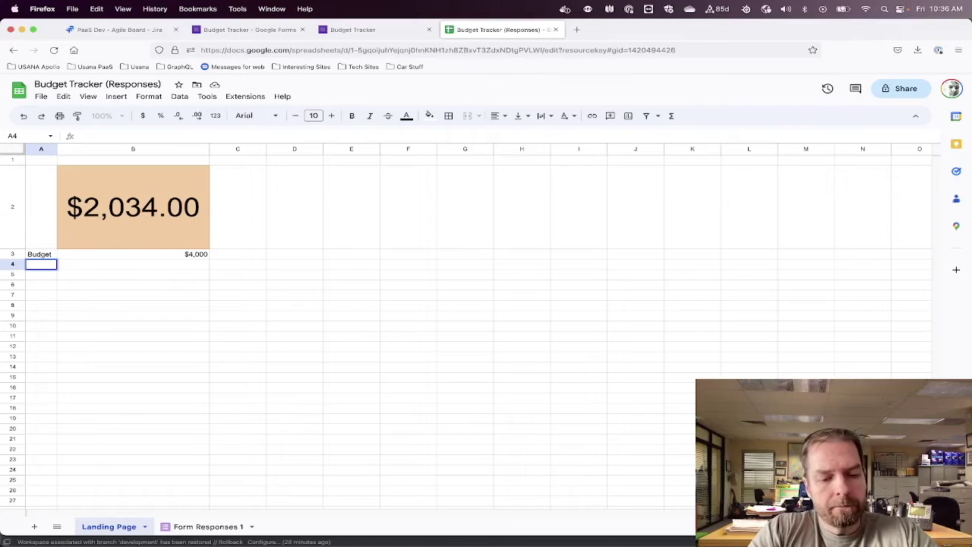
type("Remaing")
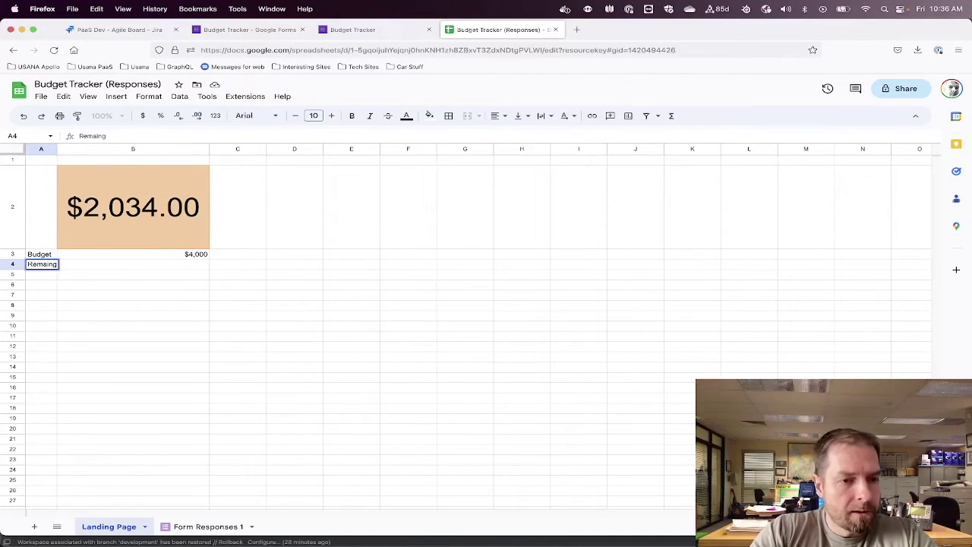
key("BackSpace")
key("BackSpace")
type("ning")
key("Tab")
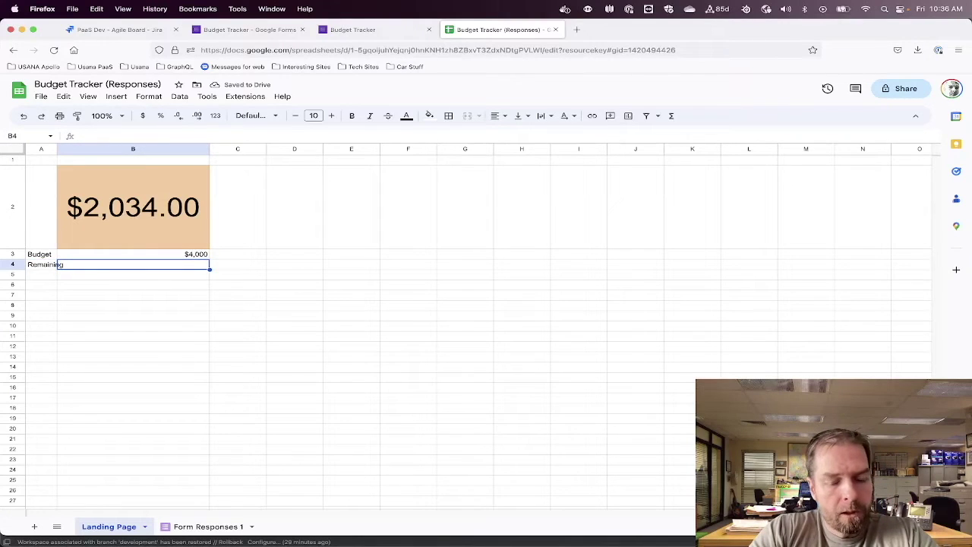
Enter 1966 as the remaining amount in cell B4
type("7000")
key("BackSpace")
key("BackSpace")
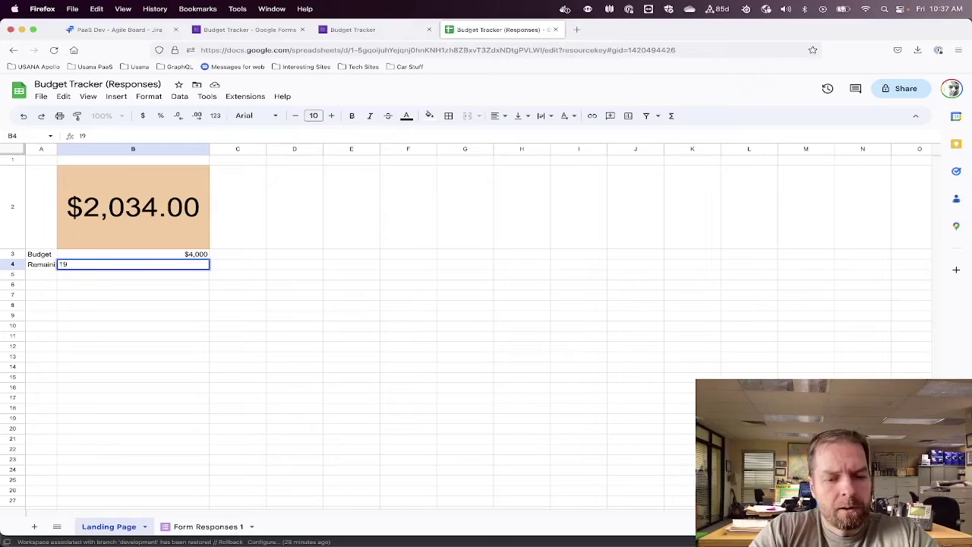
key("Return")
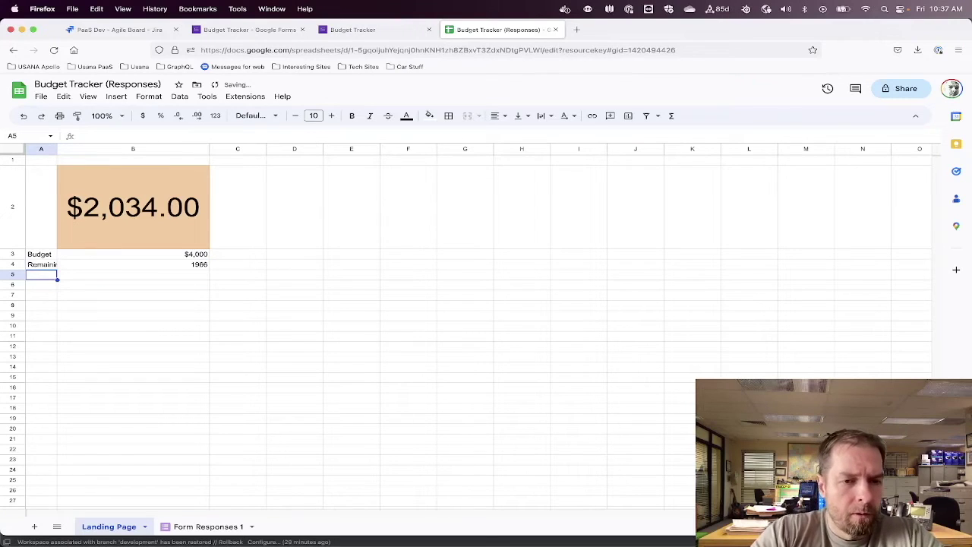
Format the remaining amount in B4 and the budget amount in B3 as currency with two decimals
left_click(90, 274)
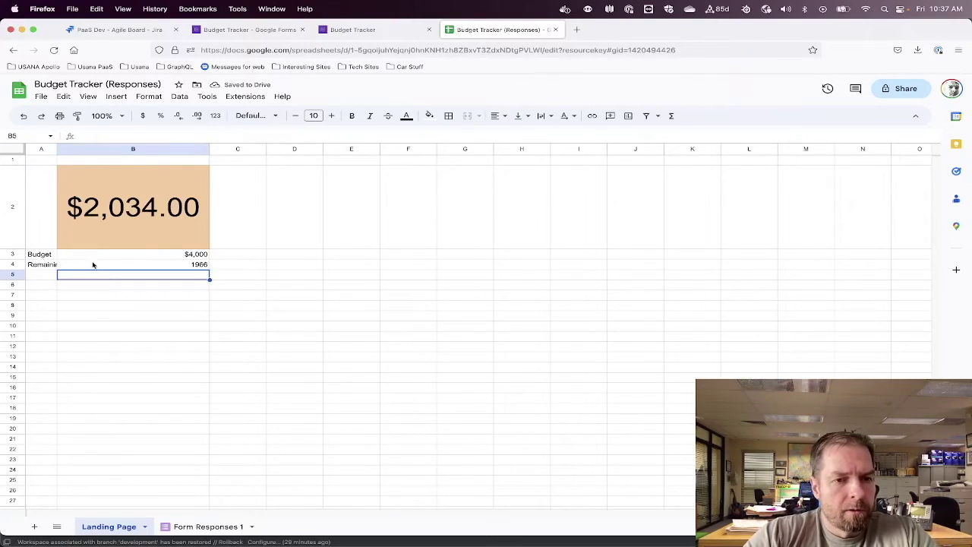
left_click(94, 262)
left_click(144, 116)
left_click(161, 254)
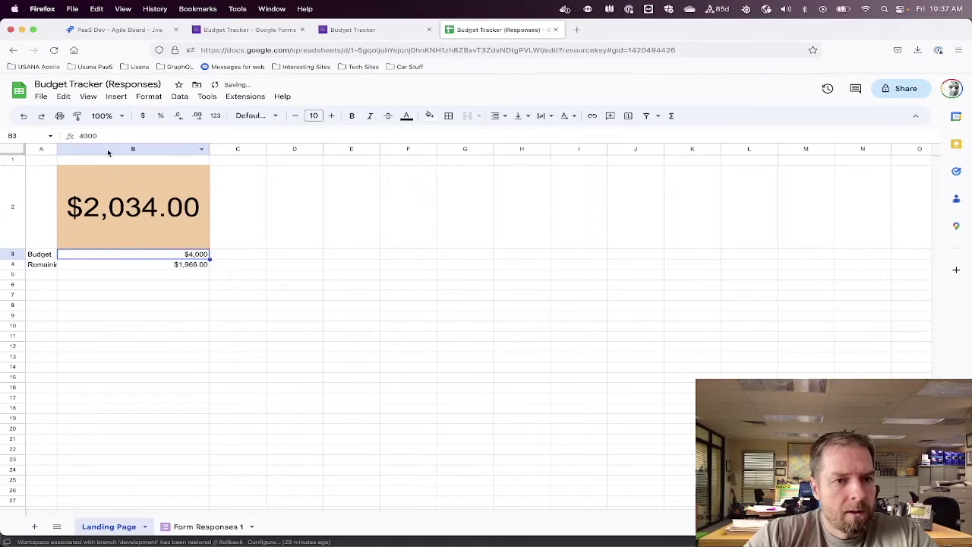
left_click(143, 116)
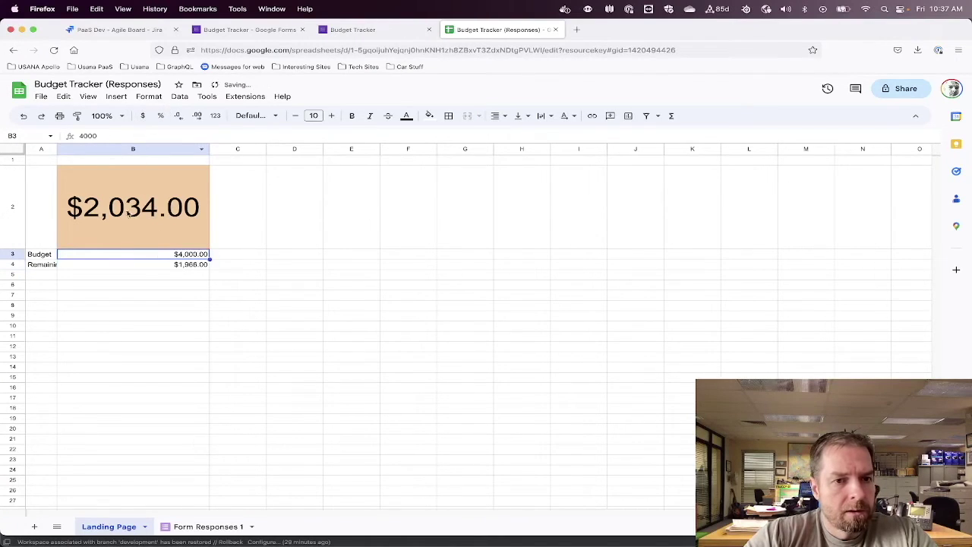
left_click(124, 275)
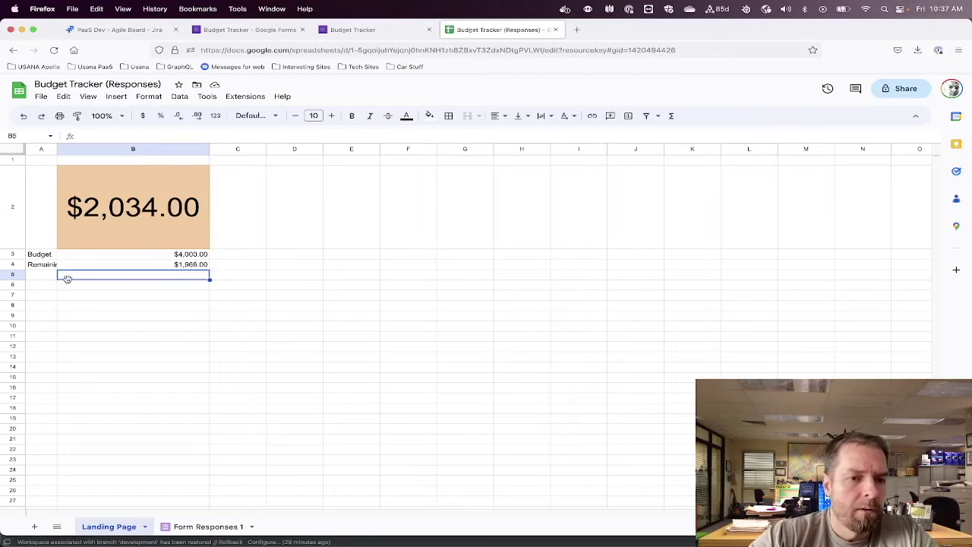
left_click(34, 527)
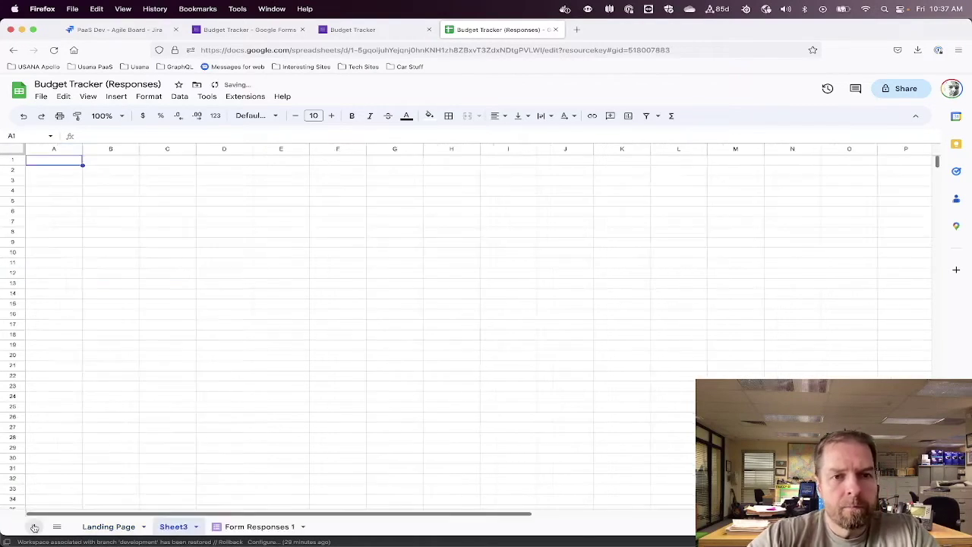
left_click(195, 527)
left_click(176, 358)
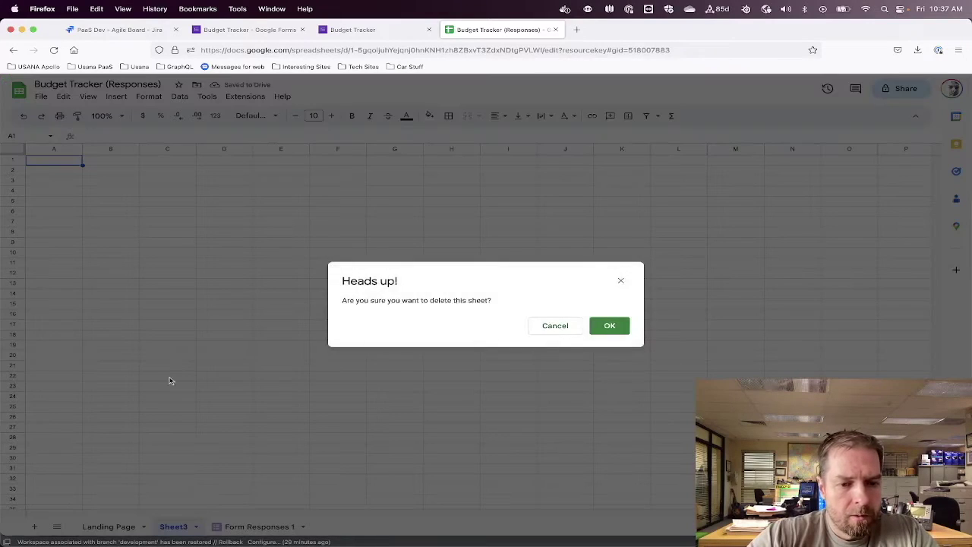
left_click(610, 325)
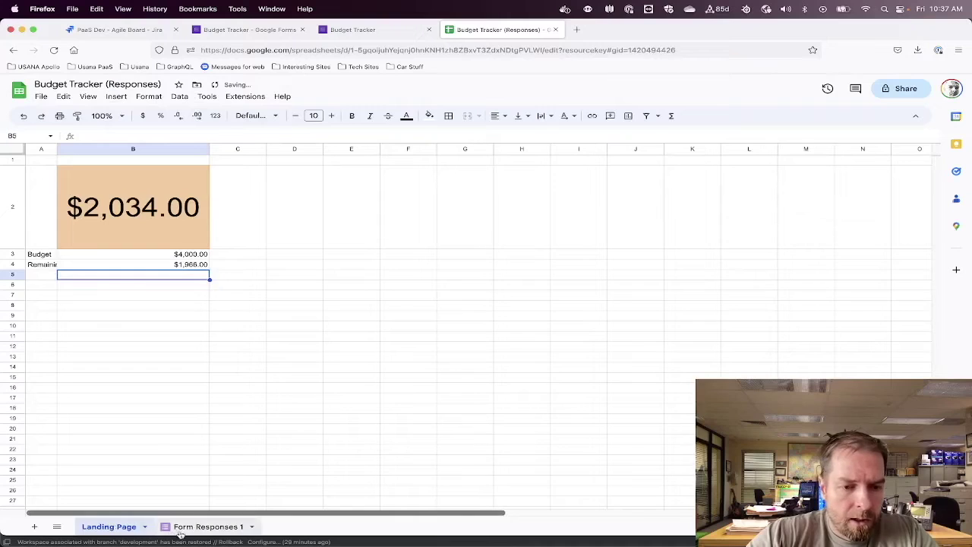
Try to create a pivot table on a new sheet from the Form Responses 1 data range A1:G999
left_click(195, 527)
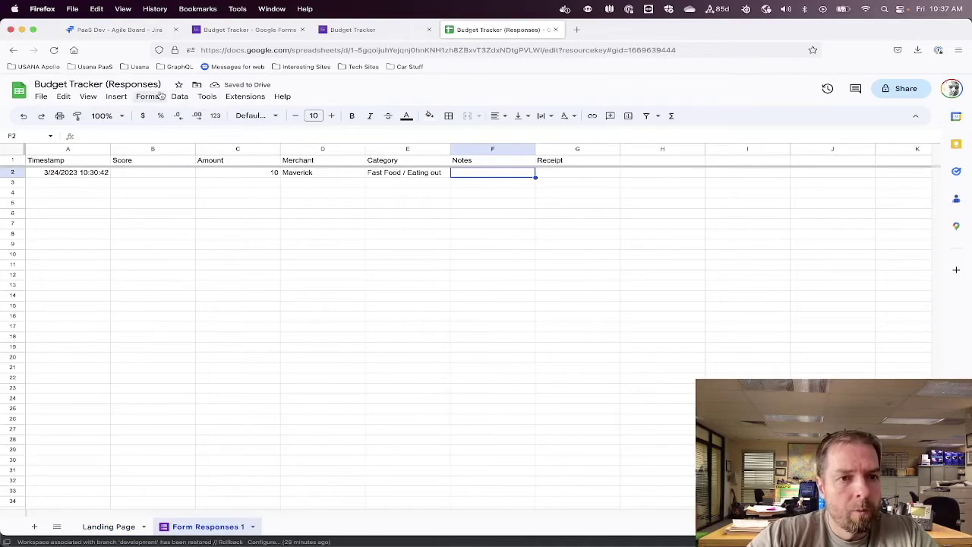
left_click(116, 97)
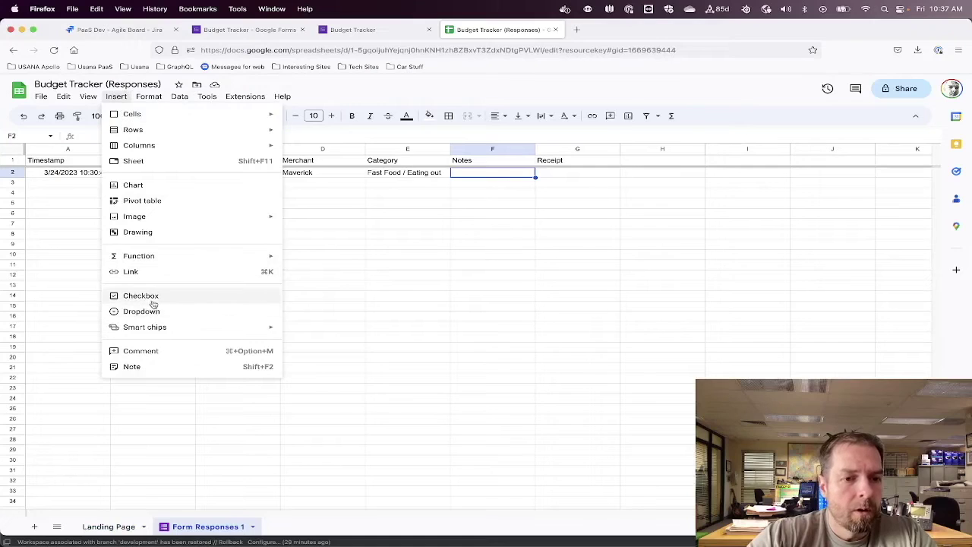
left_click(152, 202)
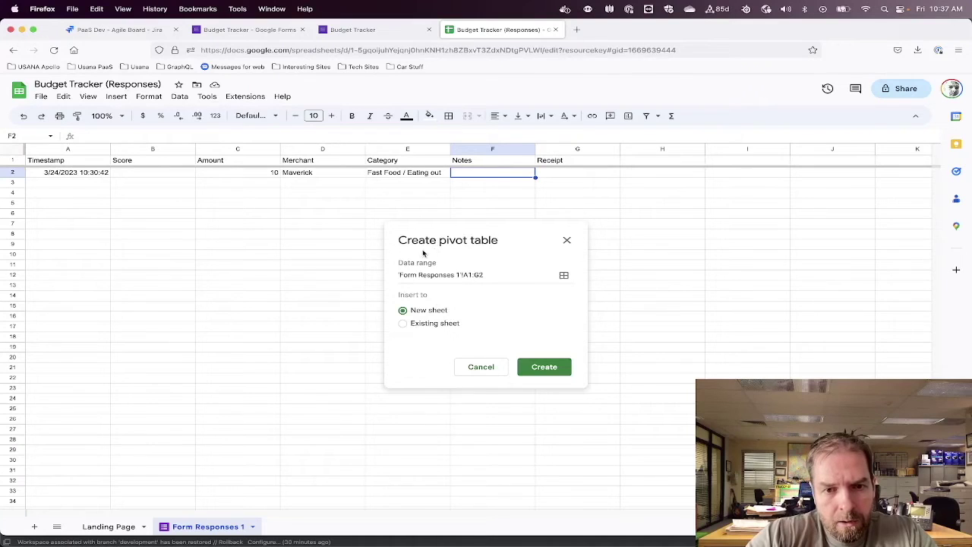
left_click(487, 275)
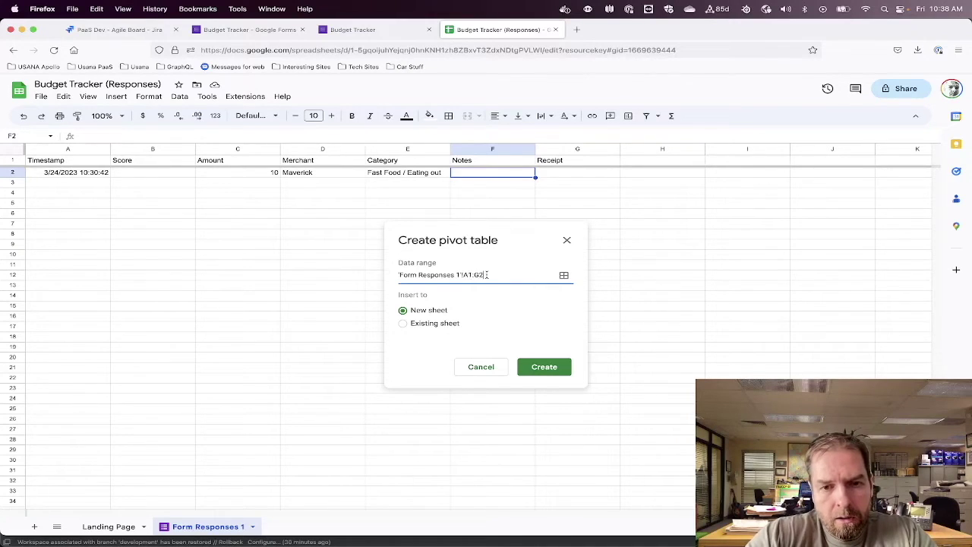
key("BackSpace")
type("999")
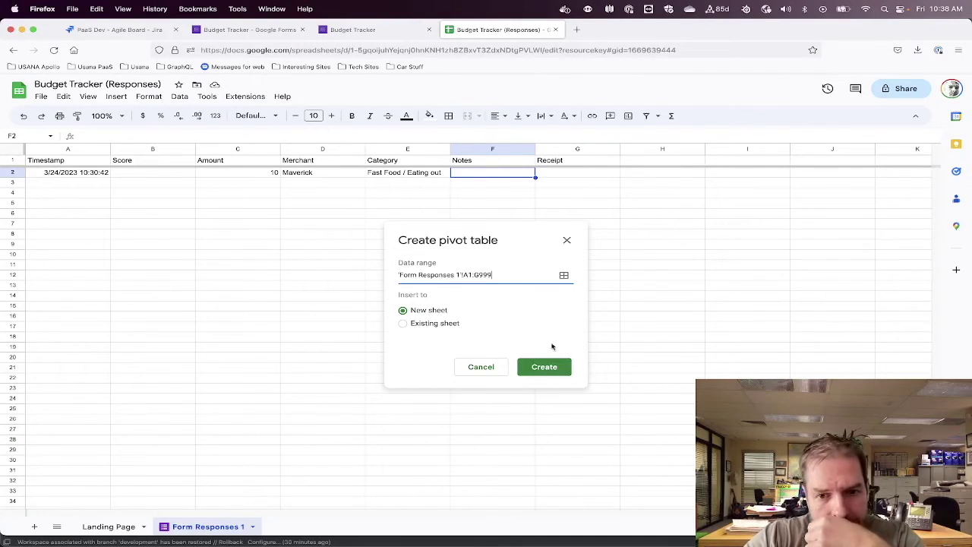
left_click(544, 368)
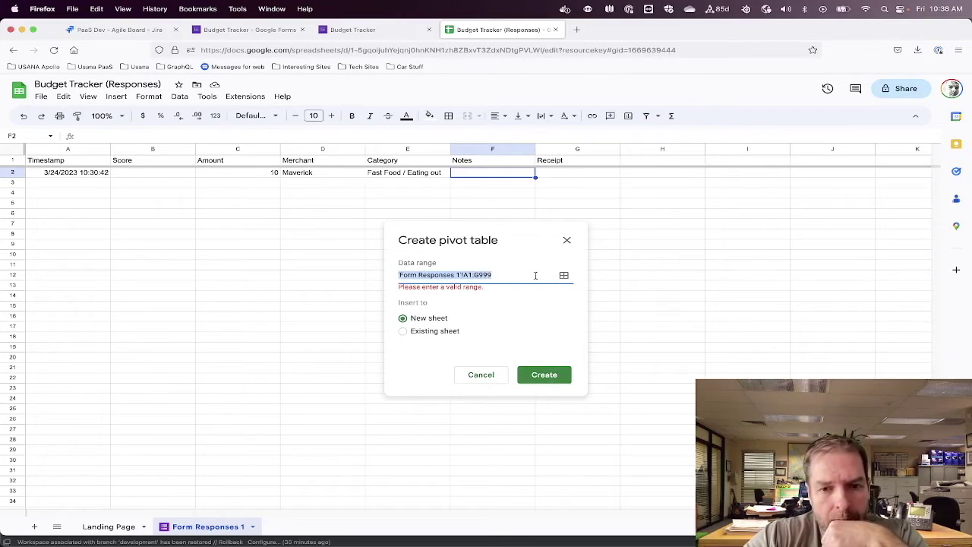
Shorten the pivot table's data range to A1:G99 and create it on a new sheet
left_click(490, 274)
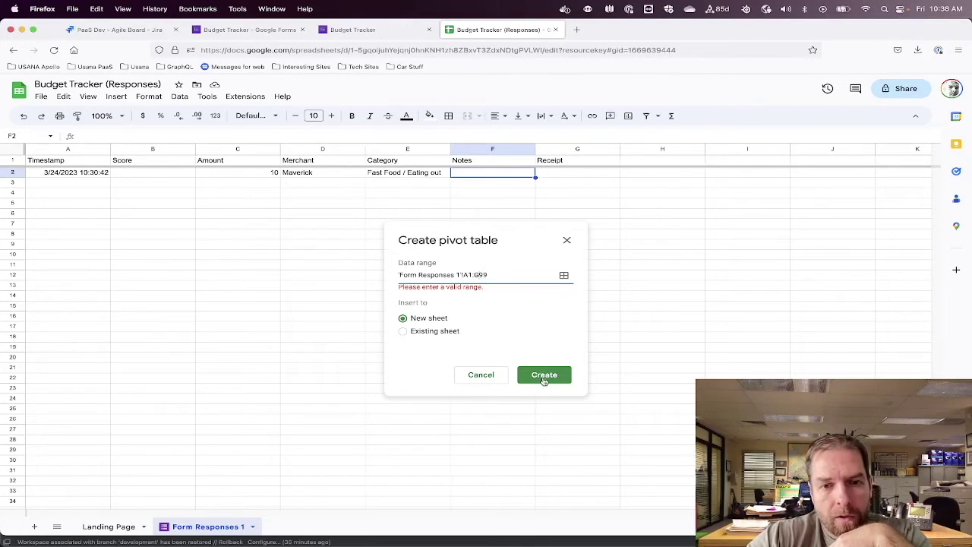
left_click(544, 381)
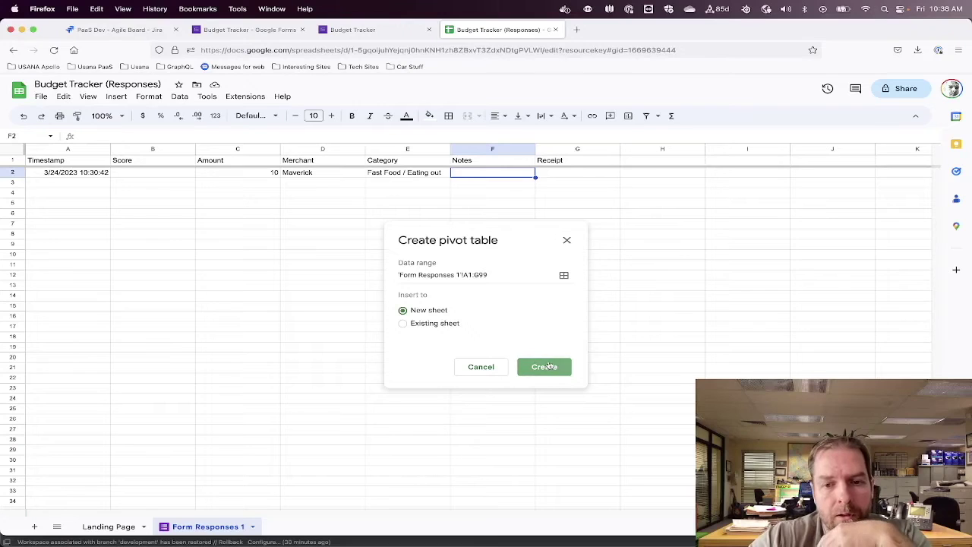
left_click(550, 367)
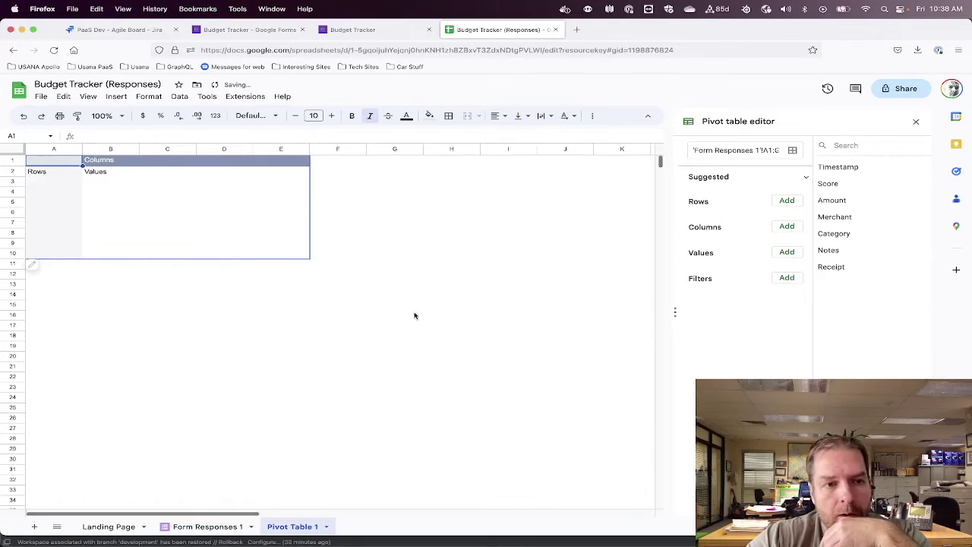
Add 1000 more rows at the bottom of the Form Responses 1 sheet
left_click(184, 524)
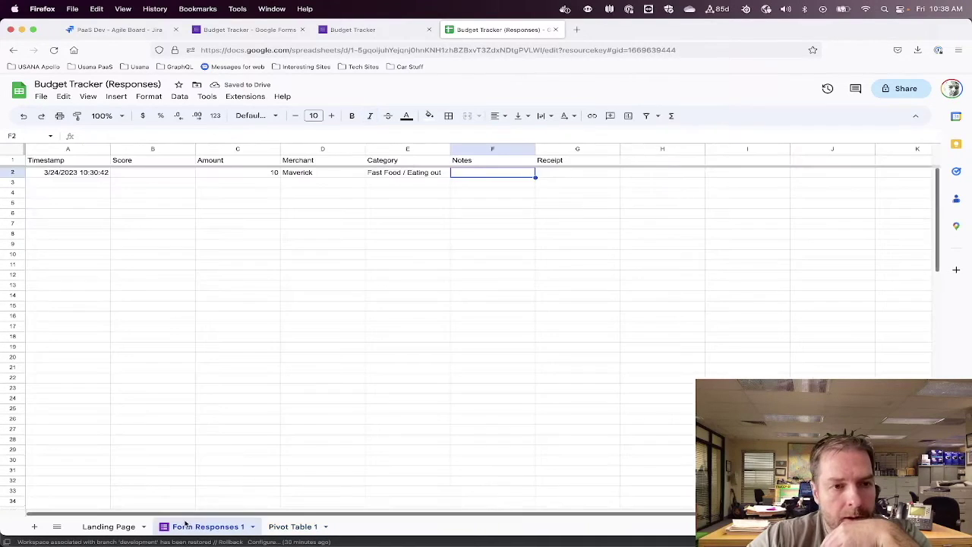
scroll(105, 253, "down", 15)
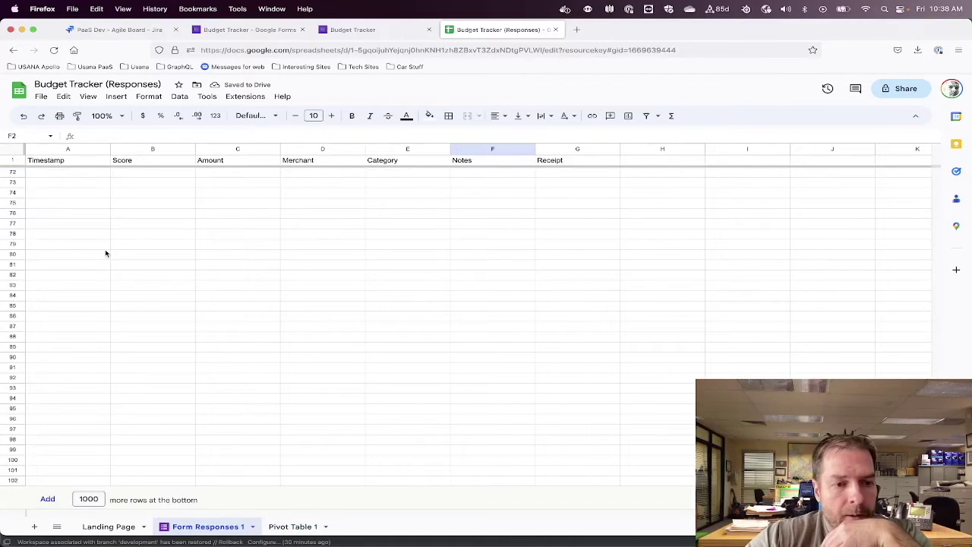
left_click(48, 499)
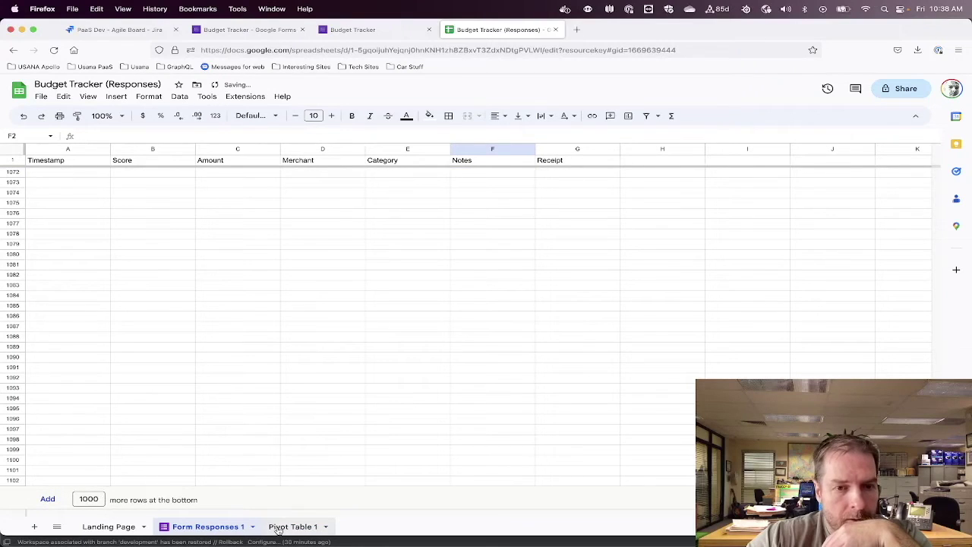
Delete the Pivot Table 1 sheet
left_click(307, 530)
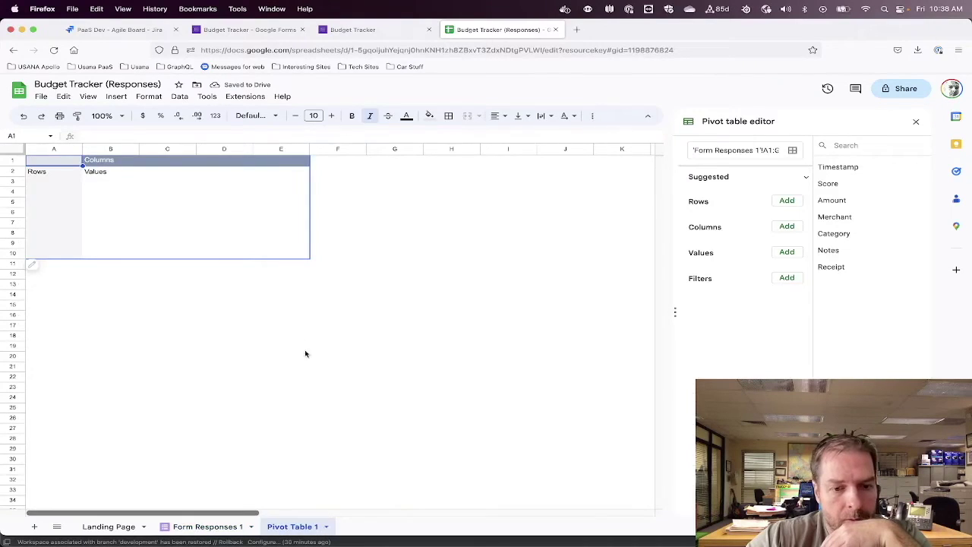
left_click(326, 527)
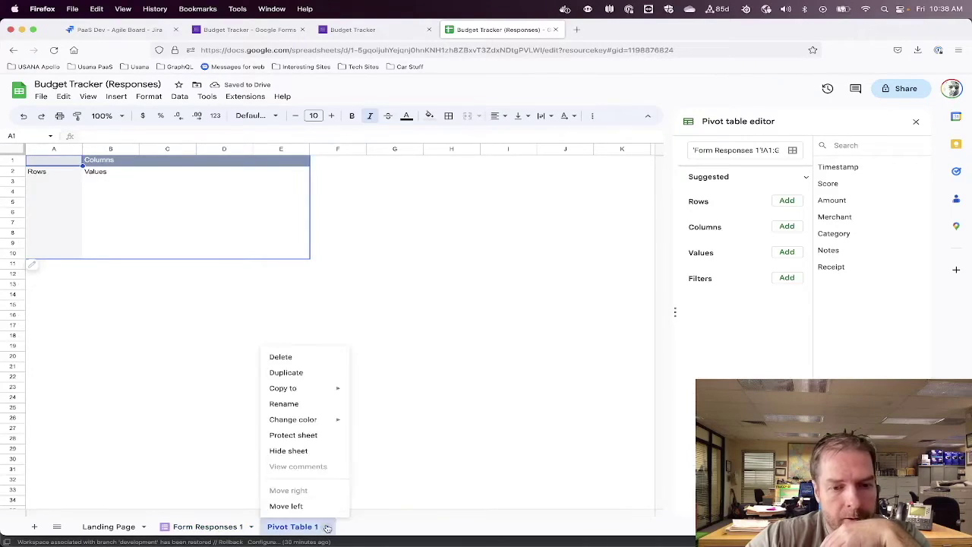
left_click(297, 359)
left_click(607, 325)
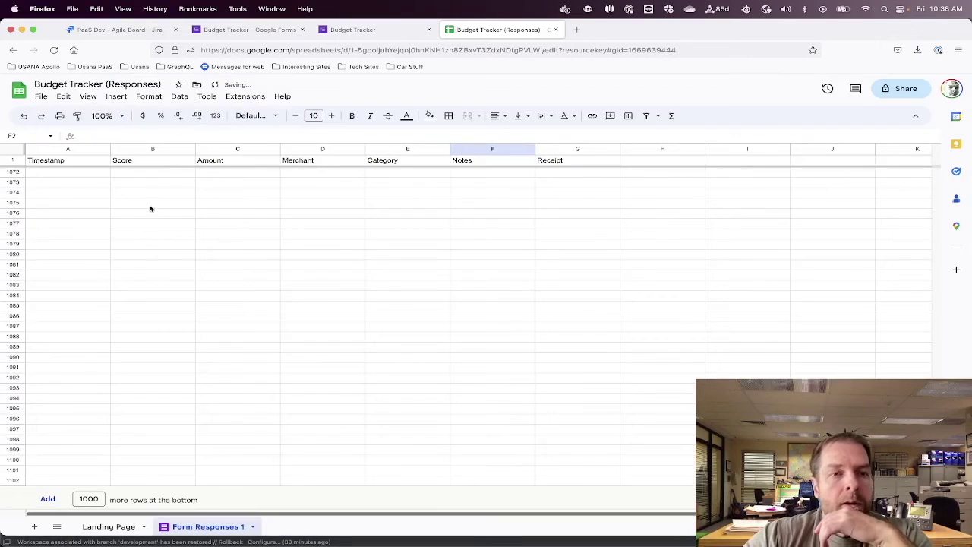
Create a pivot table on a new sheet from the Form Responses 1 range A1:G999
left_click(117, 97)
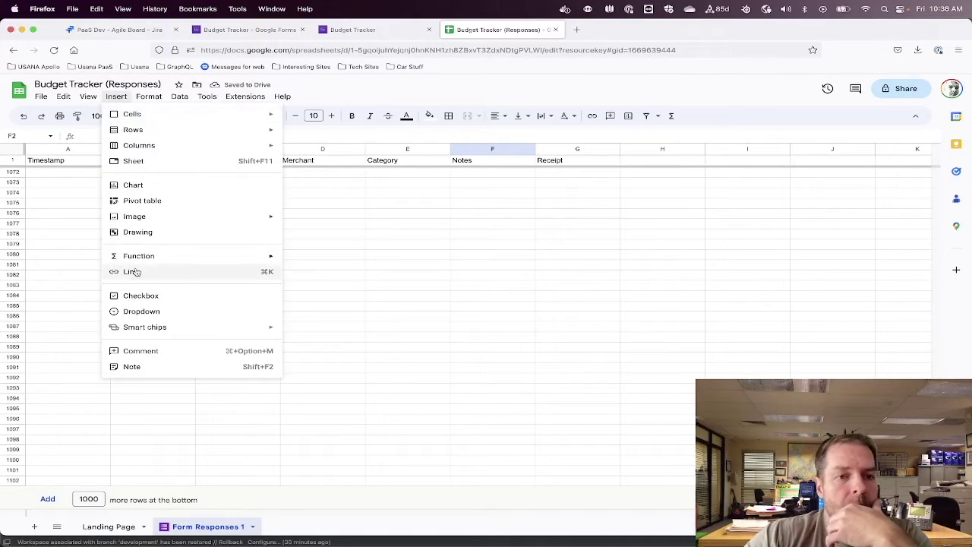
left_click(158, 202)
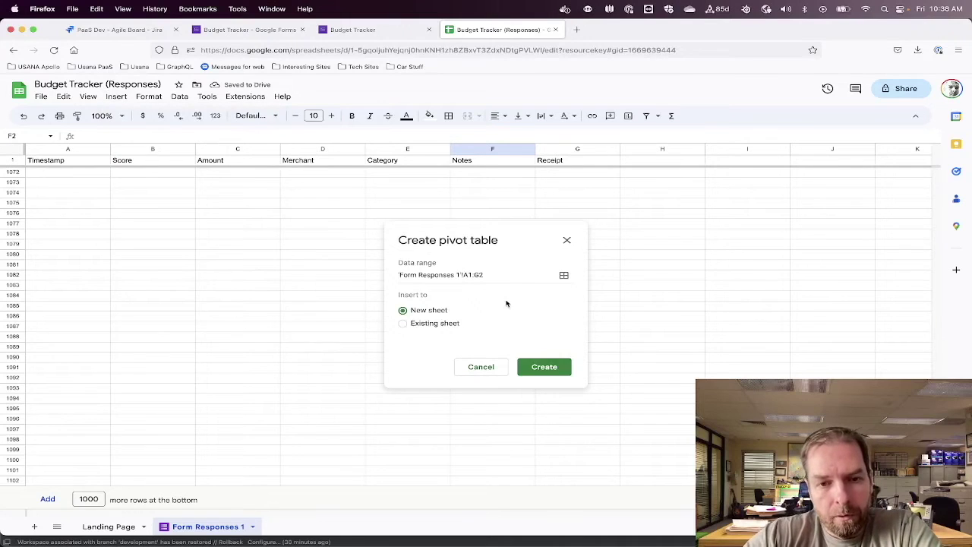
left_click(487, 275)
key("BackSpace")
type("999")
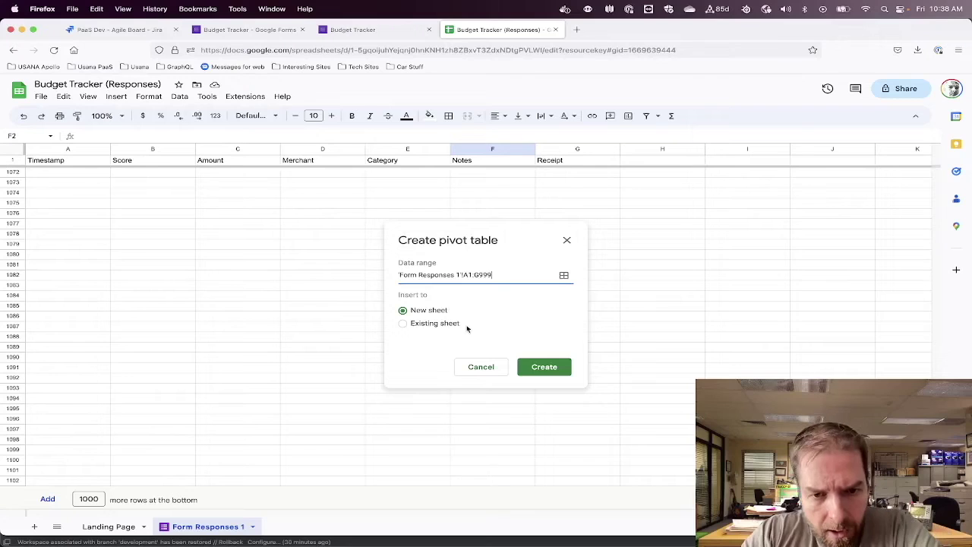
left_click(542, 367)
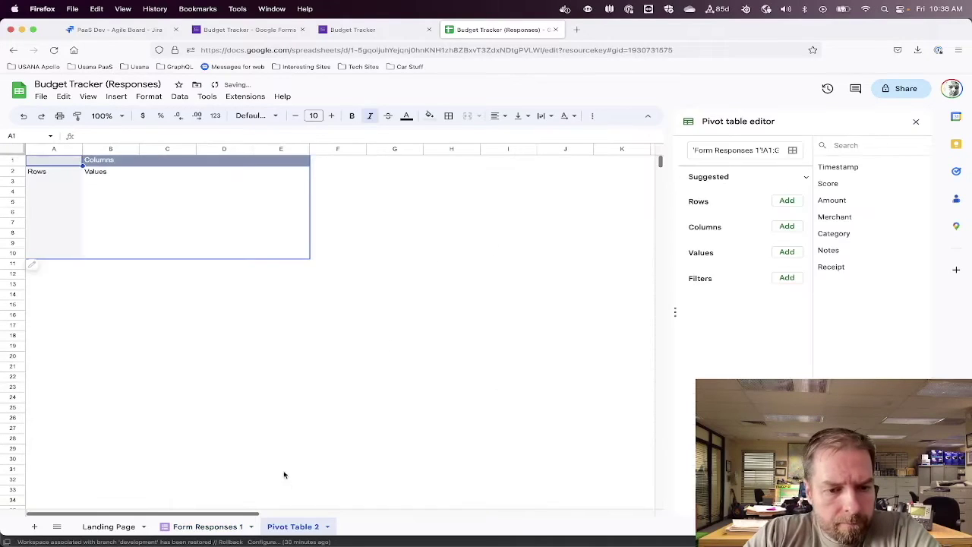
Rename the new pivot table sheet as "Totals"
double_click(298, 528)
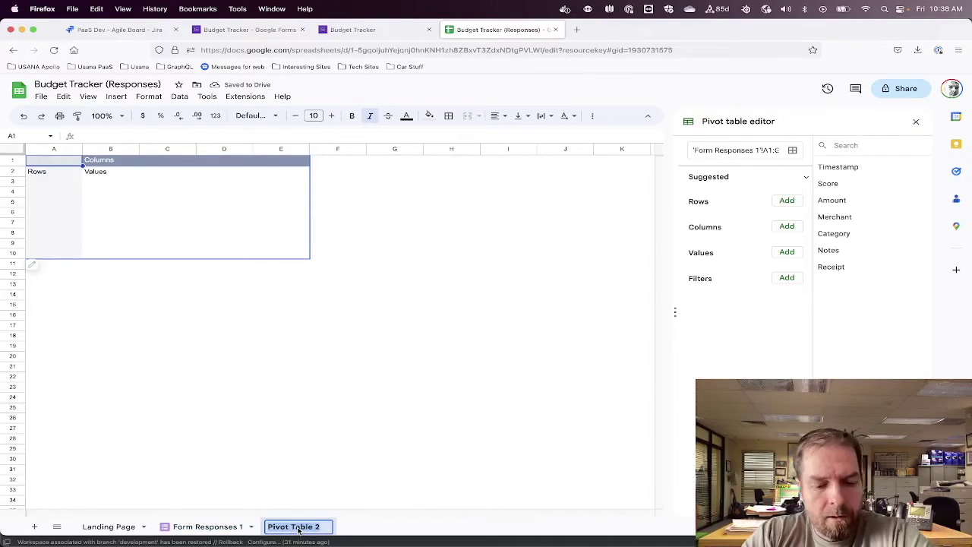
type("Totals")
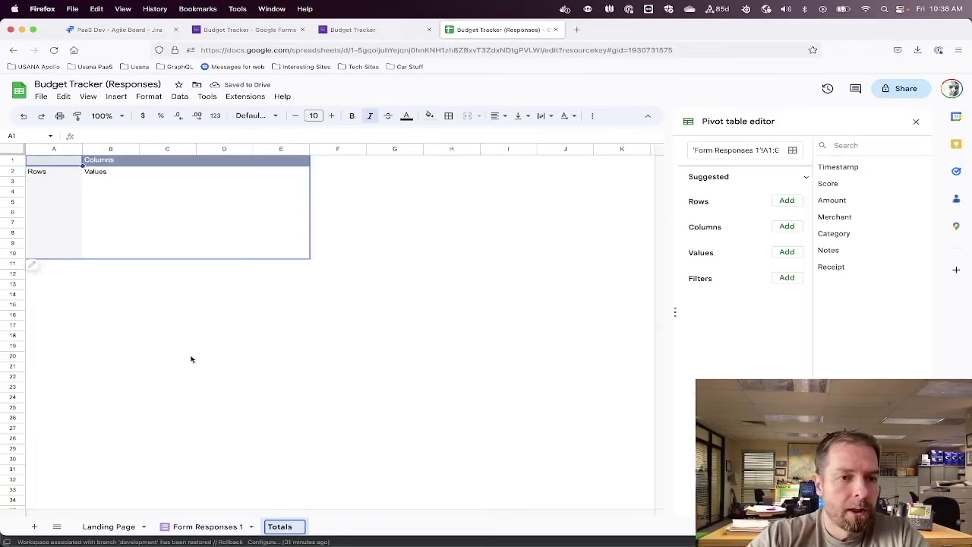
key("Return")
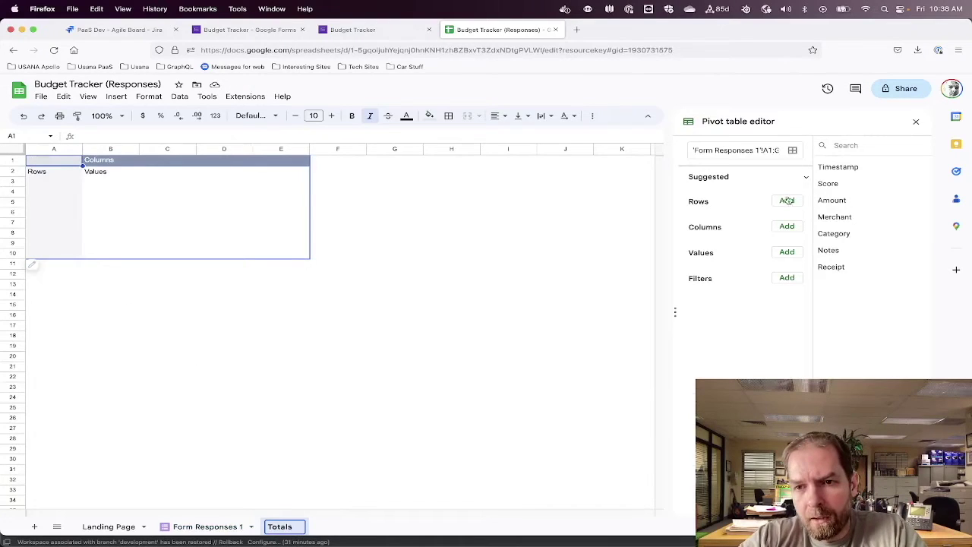
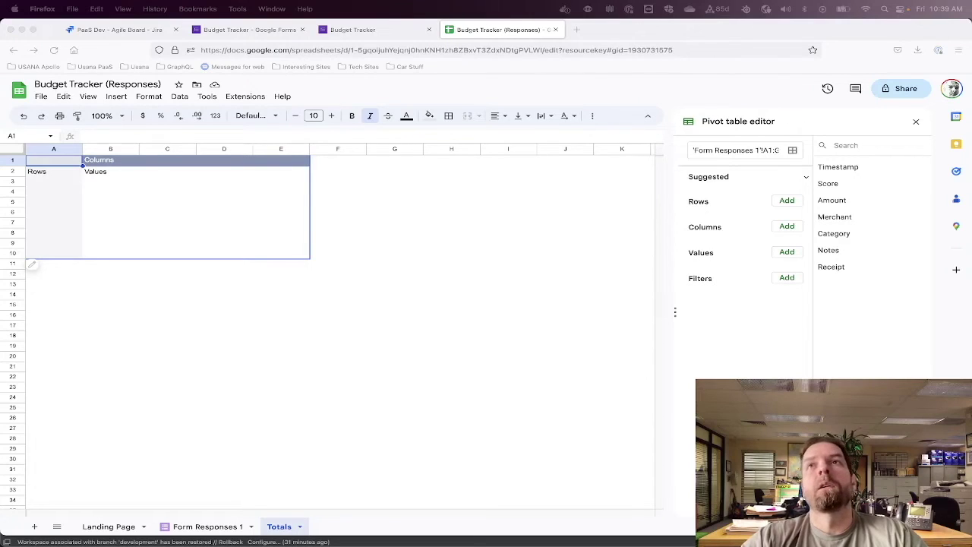
Set up the Totals pivot table with Timestamp as rows, Category as columns and the sum of Amount as values
left_click(784, 203)
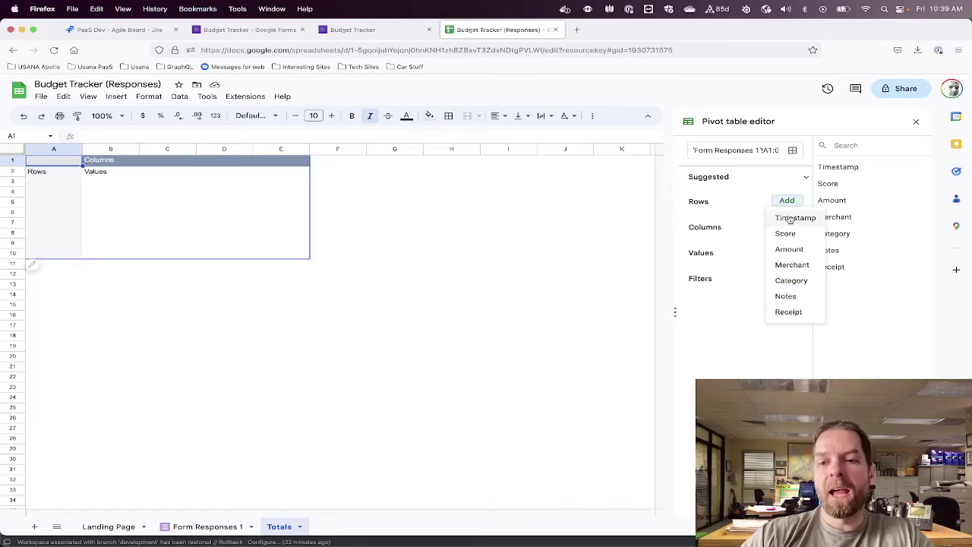
left_click(789, 219)
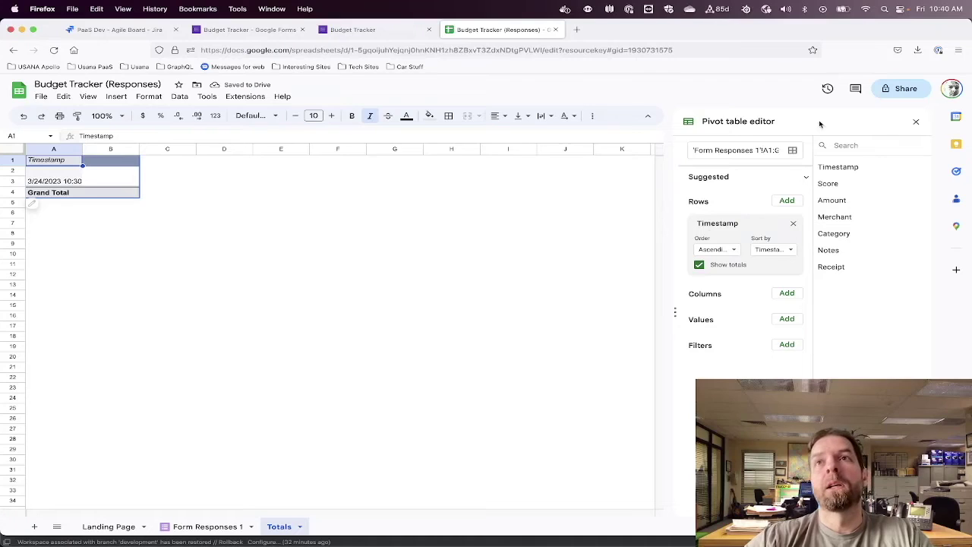
left_click(787, 296)
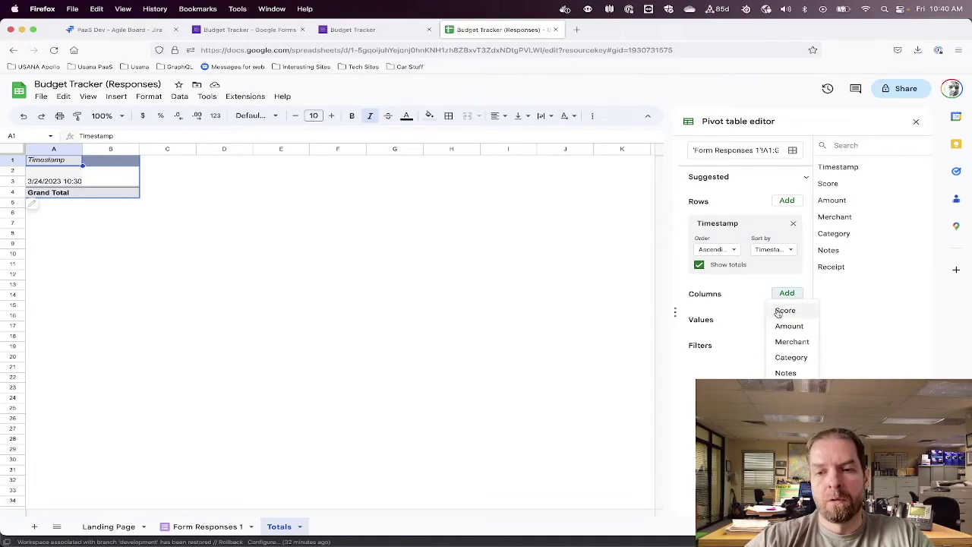
left_click(791, 358)
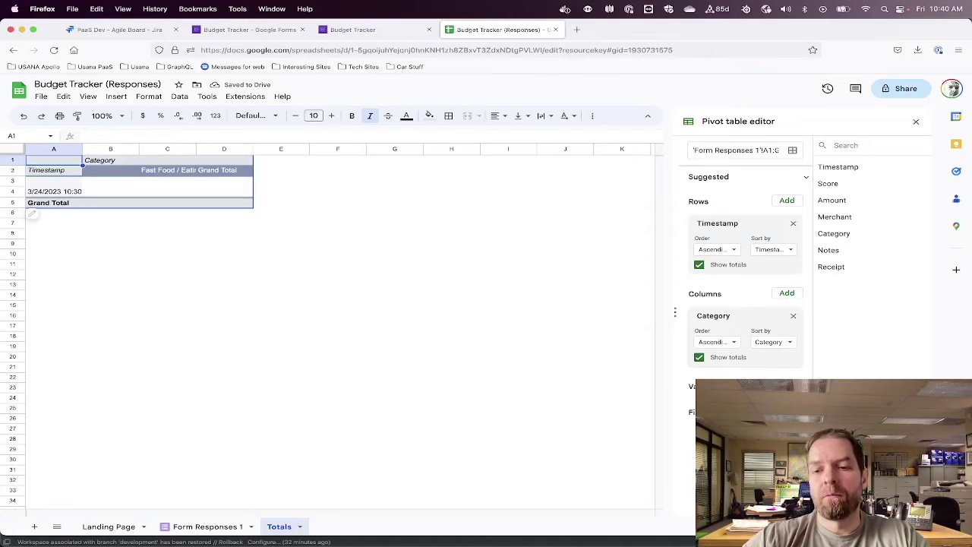
left_click(790, 422)
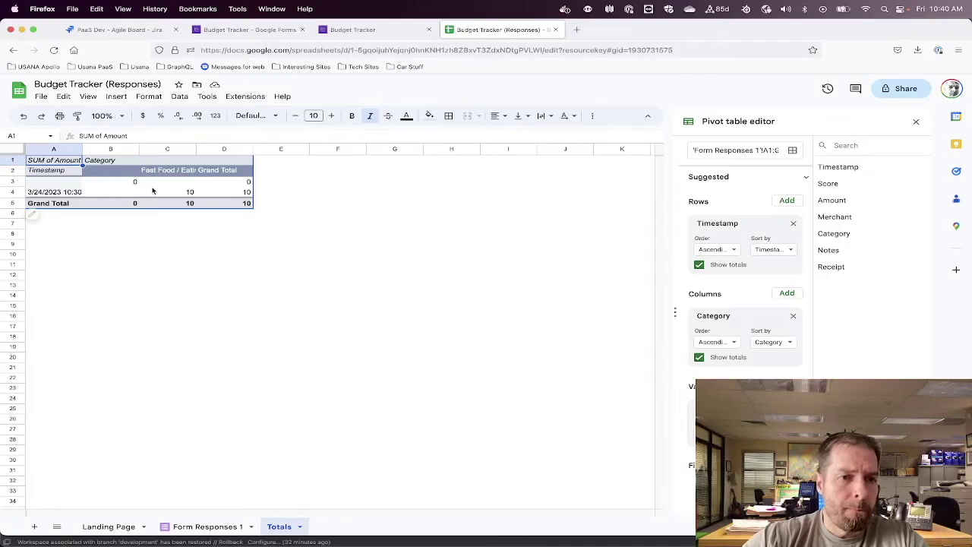
Group the pivot table's Timestamp rows by Year-Month
right_click(47, 185)
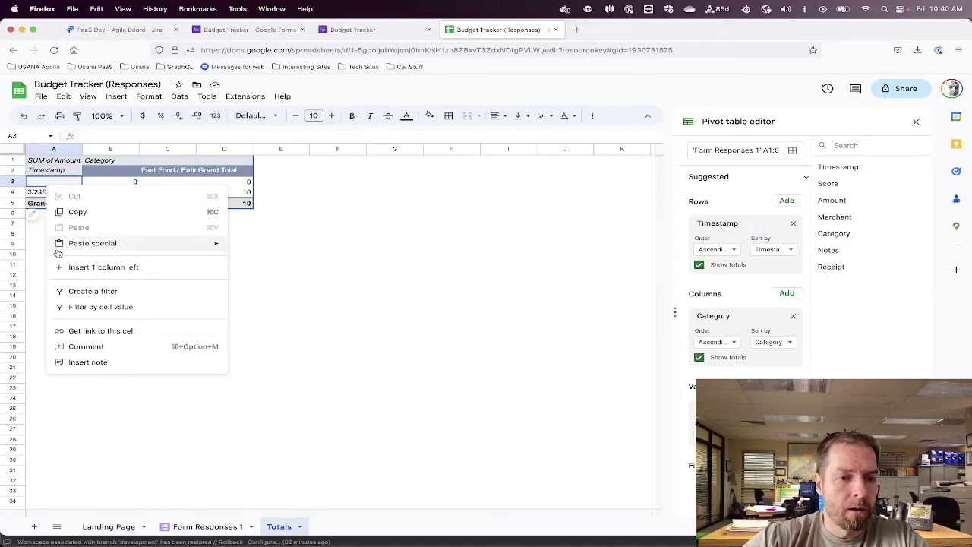
left_click(38, 183)
left_click(41, 191)
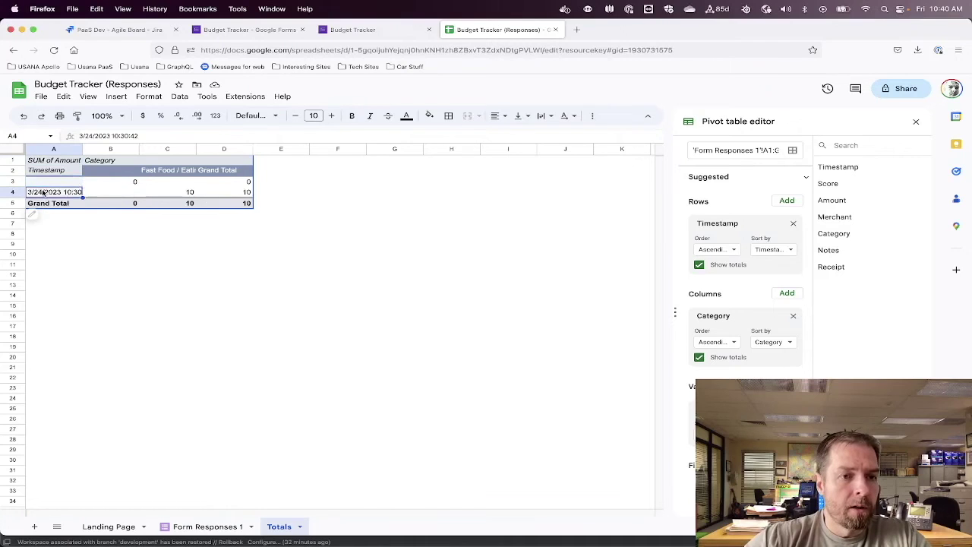
right_click(43, 193)
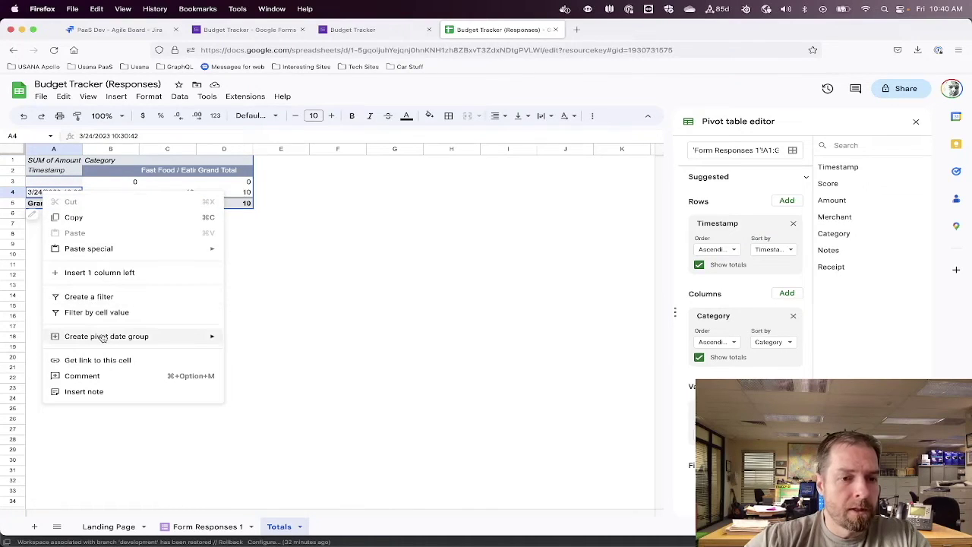
mouse_move(125, 337)
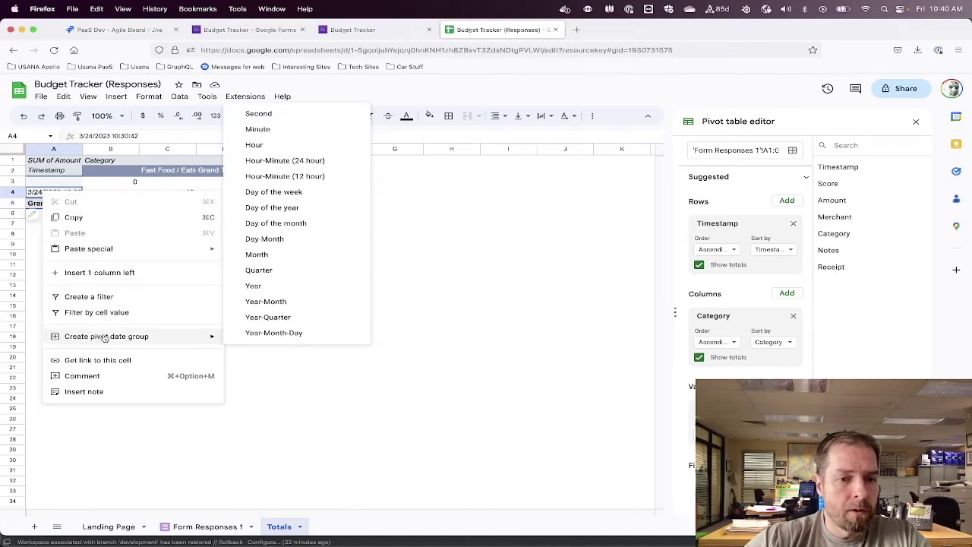
left_click(268, 302)
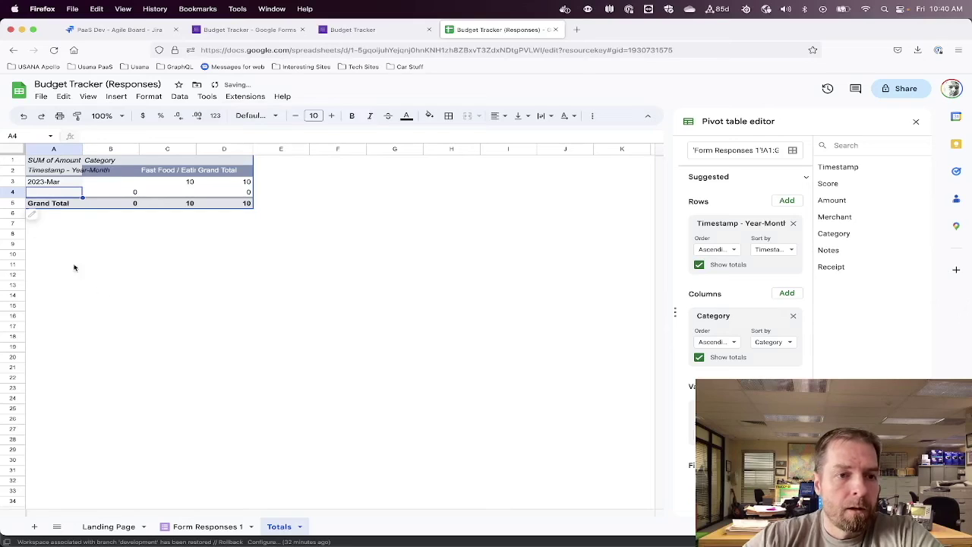
left_click(52, 184)
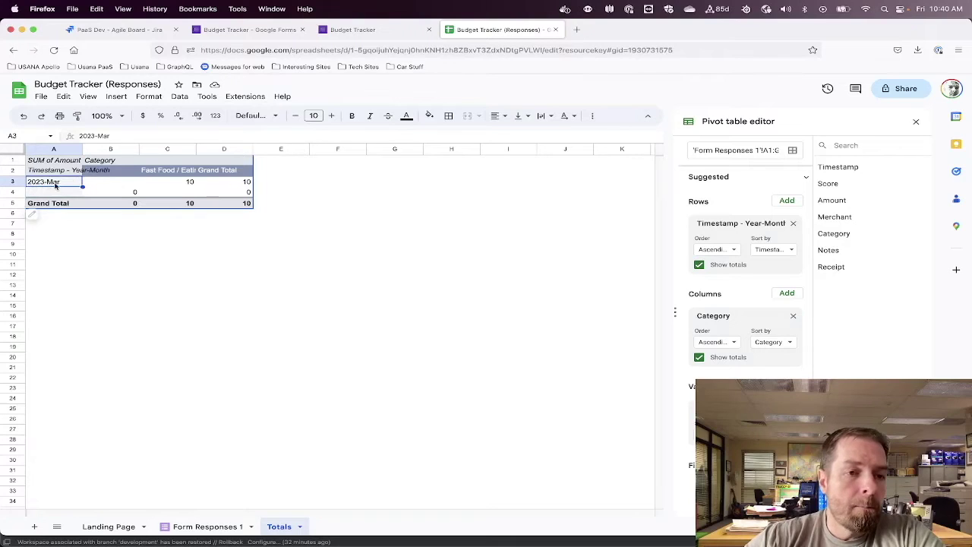
left_click(190, 182)
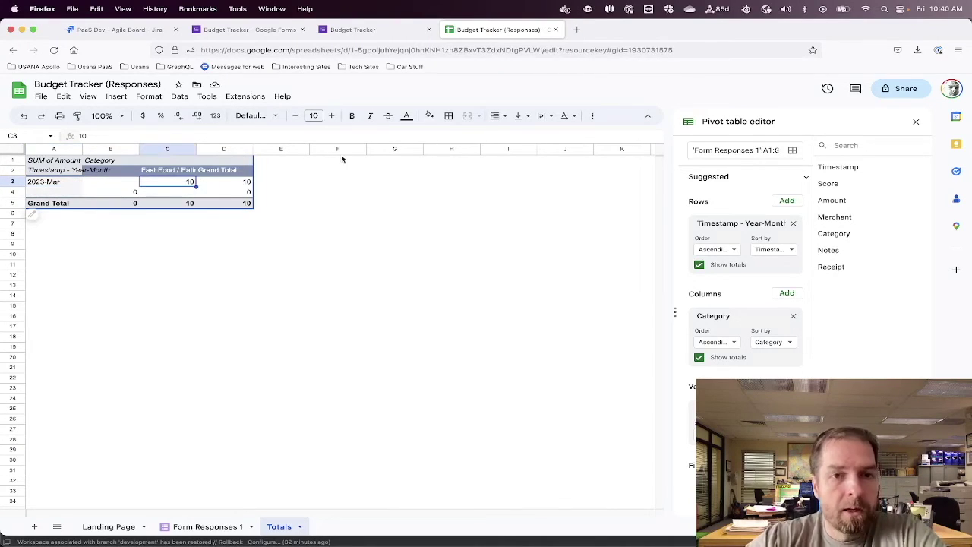
Submit a Budget Tracker form response with amount 23.00, merchant McDonalds and category Fast Food / Eating out
left_click(353, 30)
left_click(360, 230)
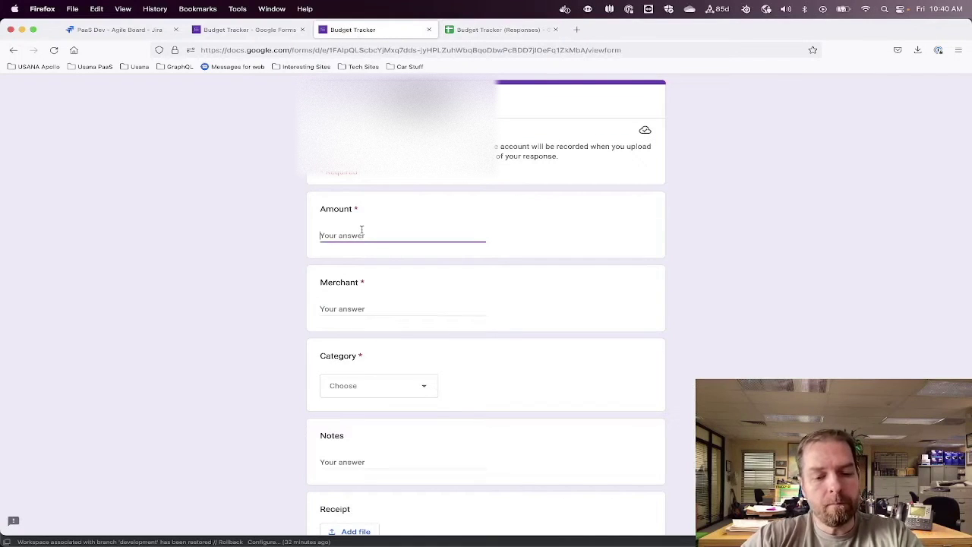
type("23")
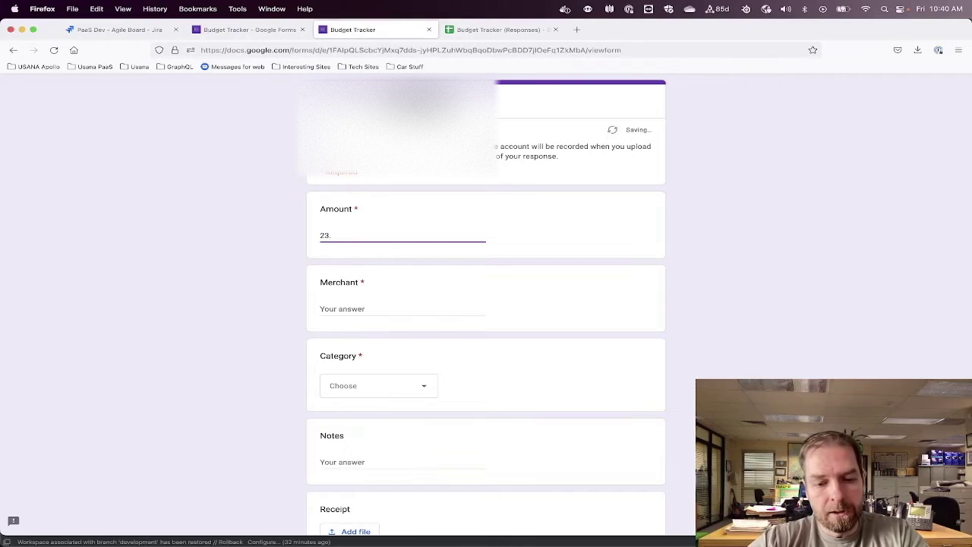
type(".00")
key("Tab")
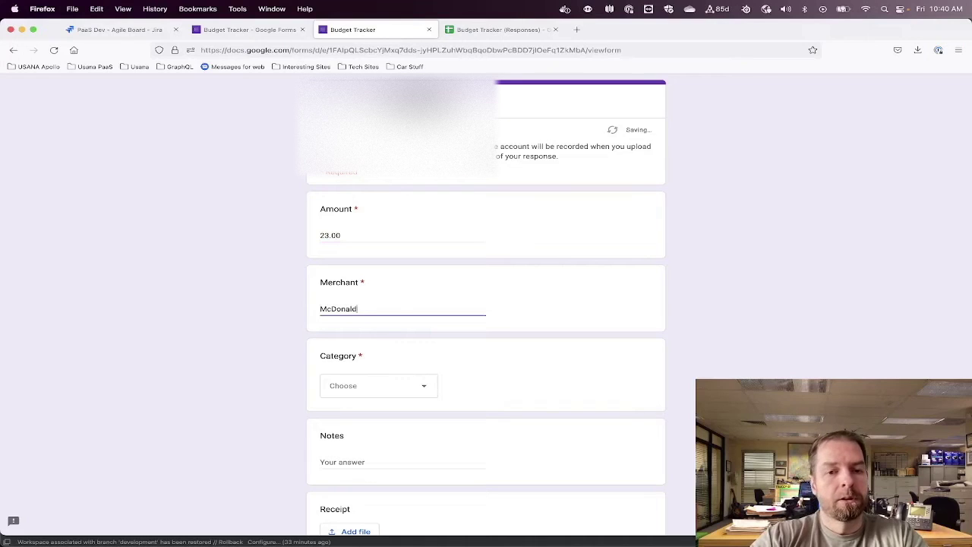
left_click(377, 391)
left_click(366, 390)
scroll(256, 418, "down", 3)
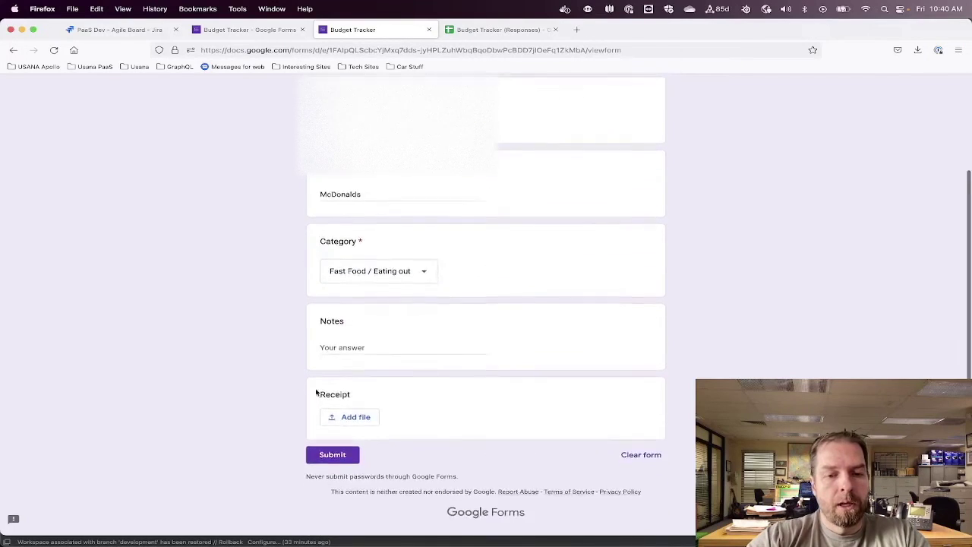
left_click(332, 456)
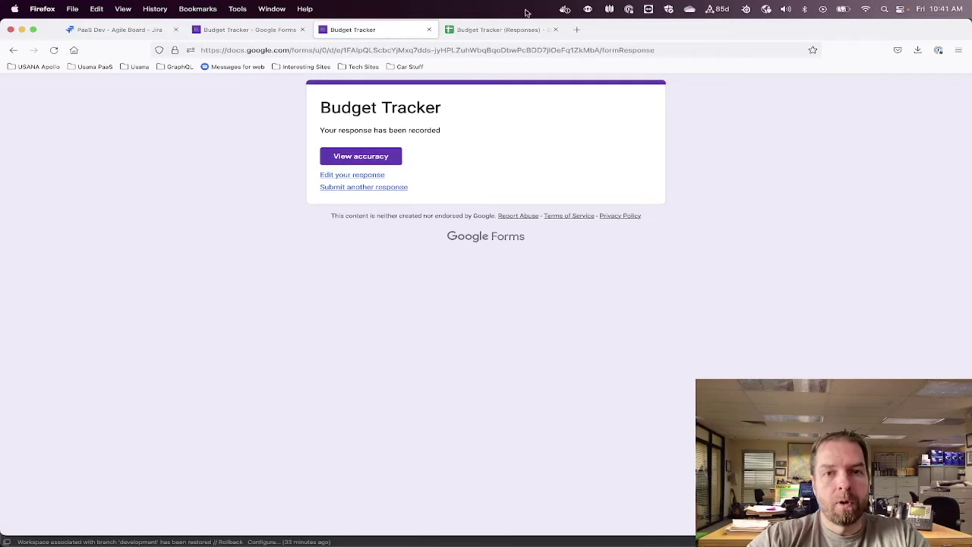
Check the new McDonalds response in the Form Responses 1 sheet against the amounts in the Totals pivot table
left_click(486, 30)
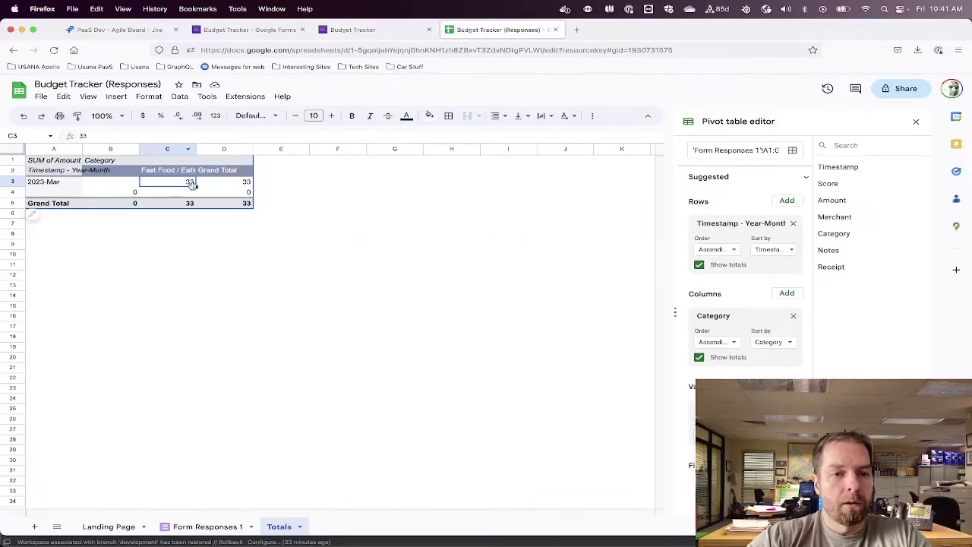
left_click(199, 529)
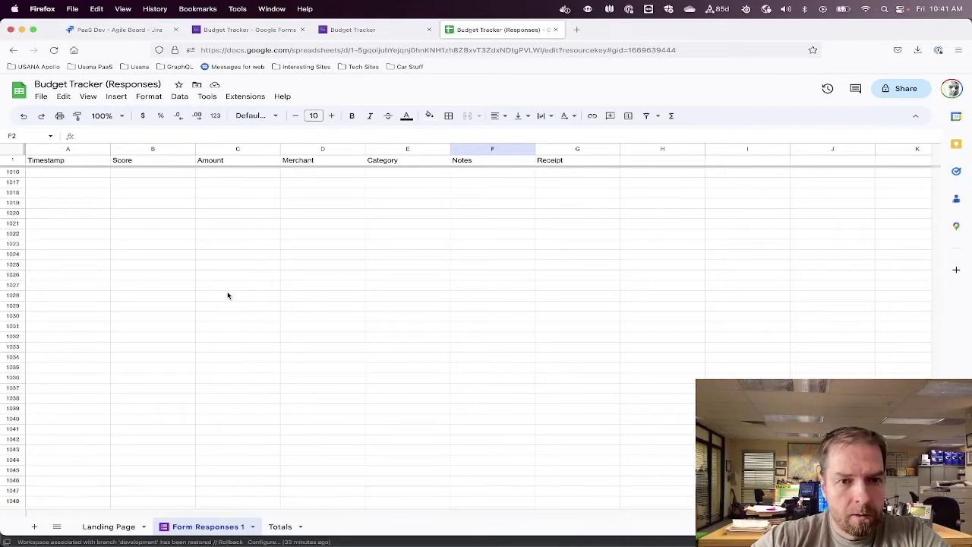
scroll(228, 295, "up", 15)
scroll(228, 296, "right", 2)
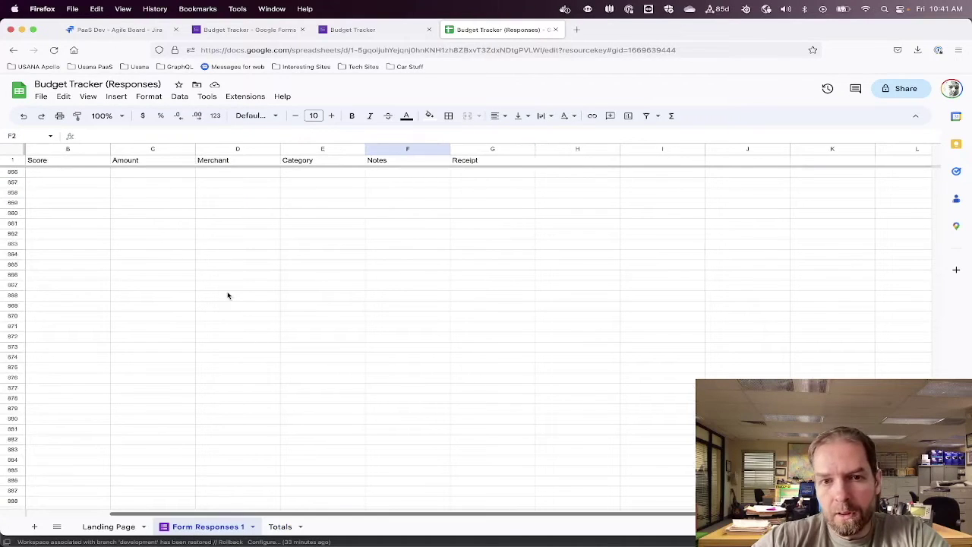
left_click(201, 197)
key("super+Up")
key("Left")
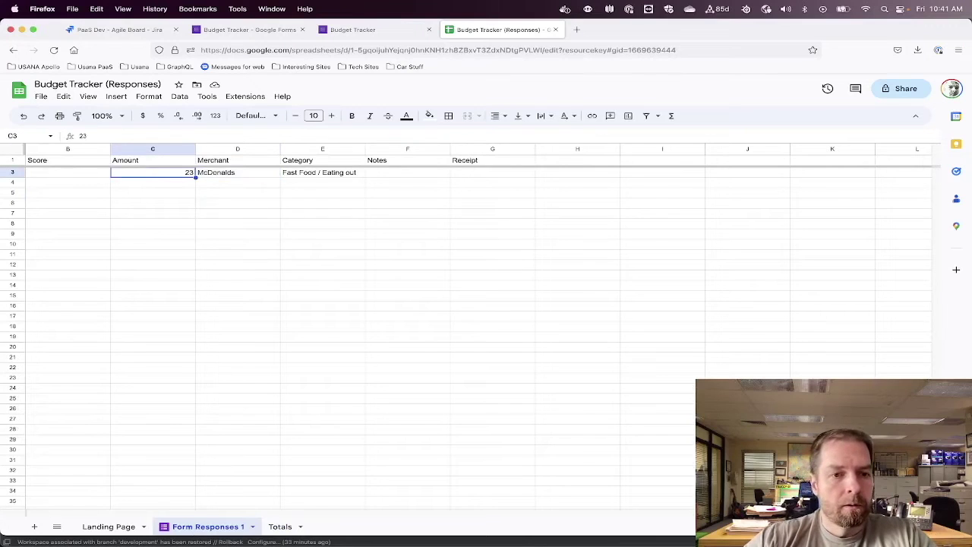
key("Left")
key("Left")
key("super+Up")
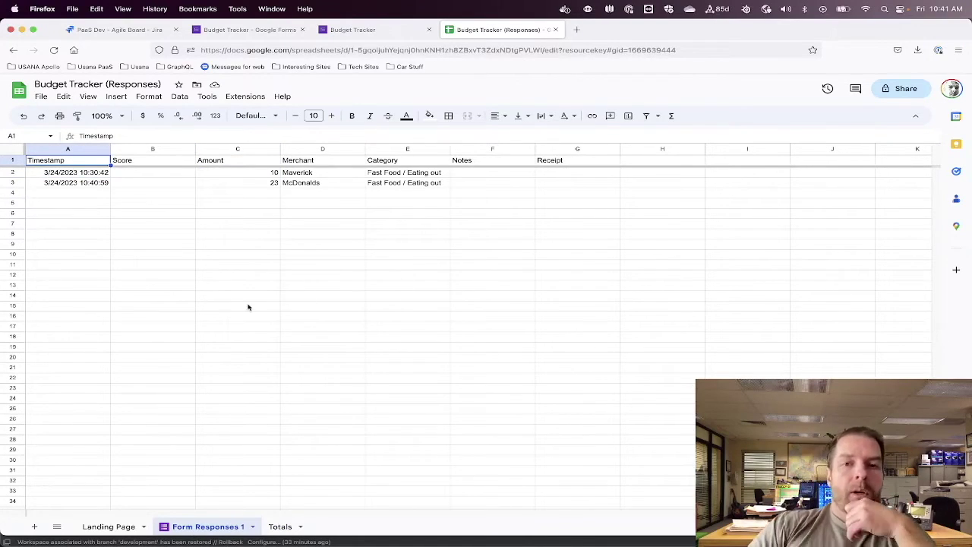
left_click(281, 527)
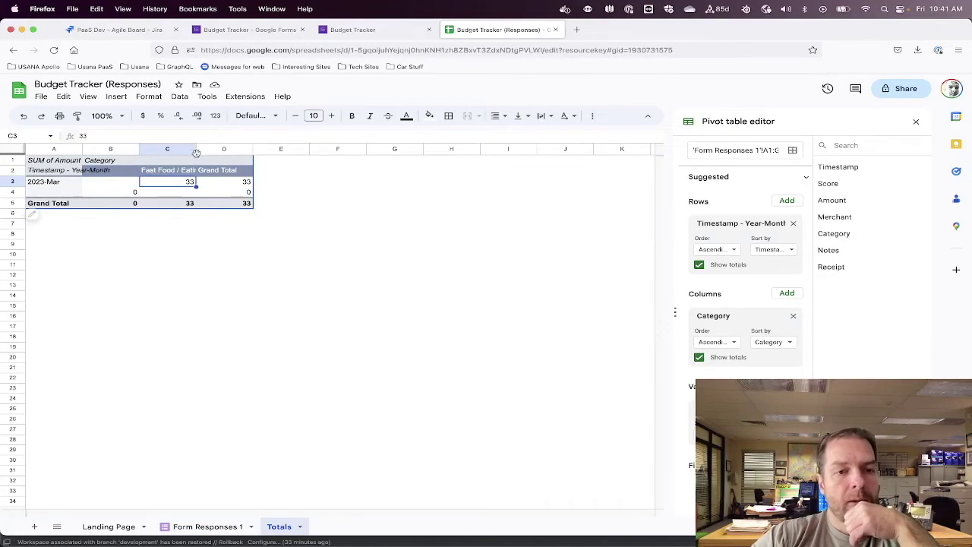
left_click(222, 184)
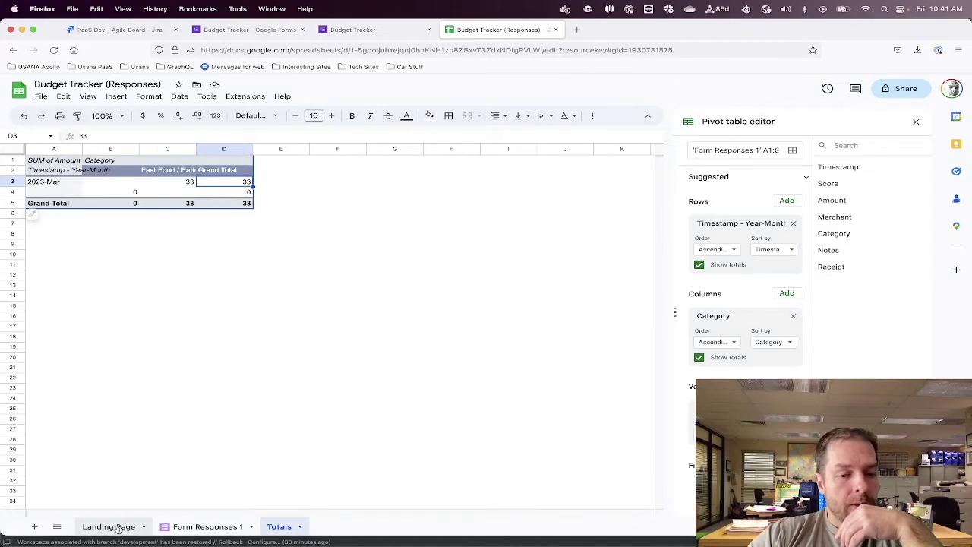
left_click(192, 527)
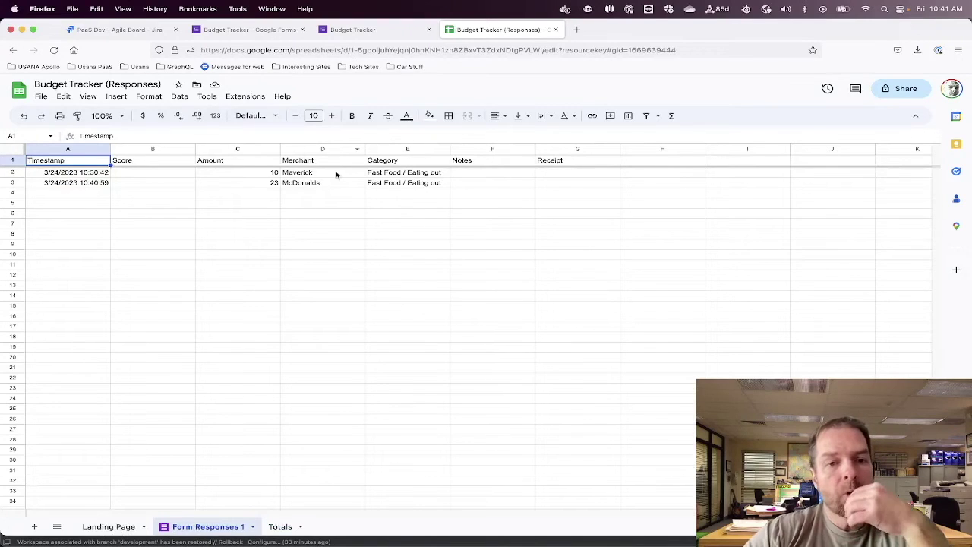
left_click(281, 527)
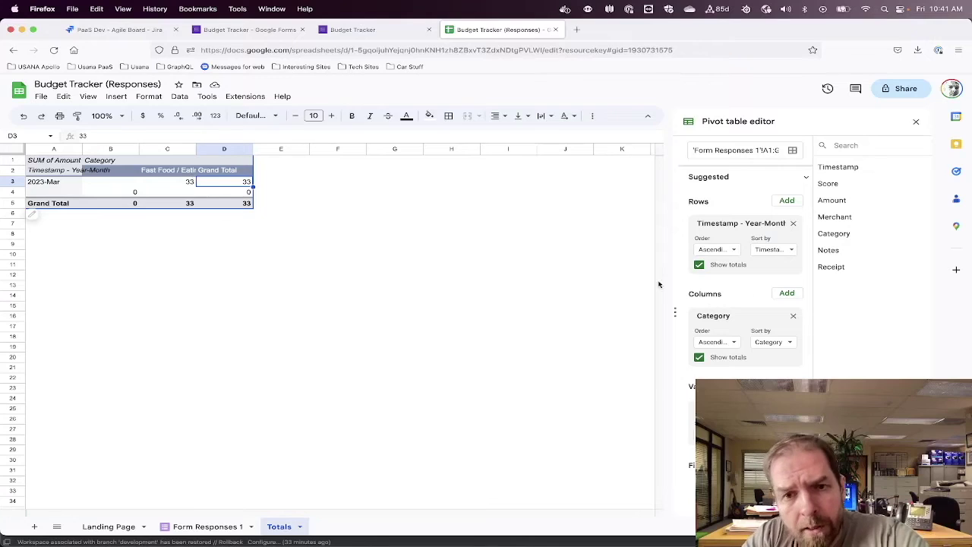
Copy the Groceries option from the form's Category question into cell D4 of the Form Responses 1 sheet
left_click(361, 28)
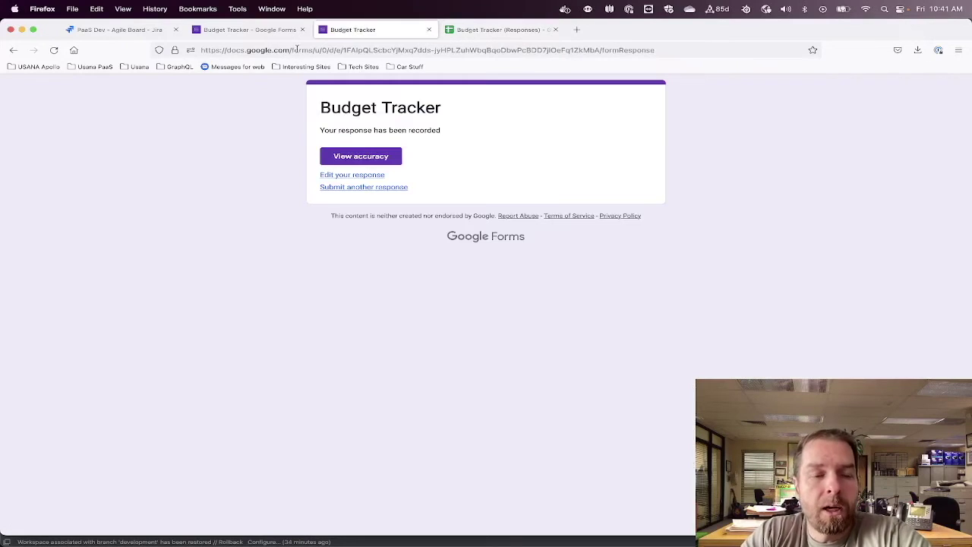
left_click(242, 32)
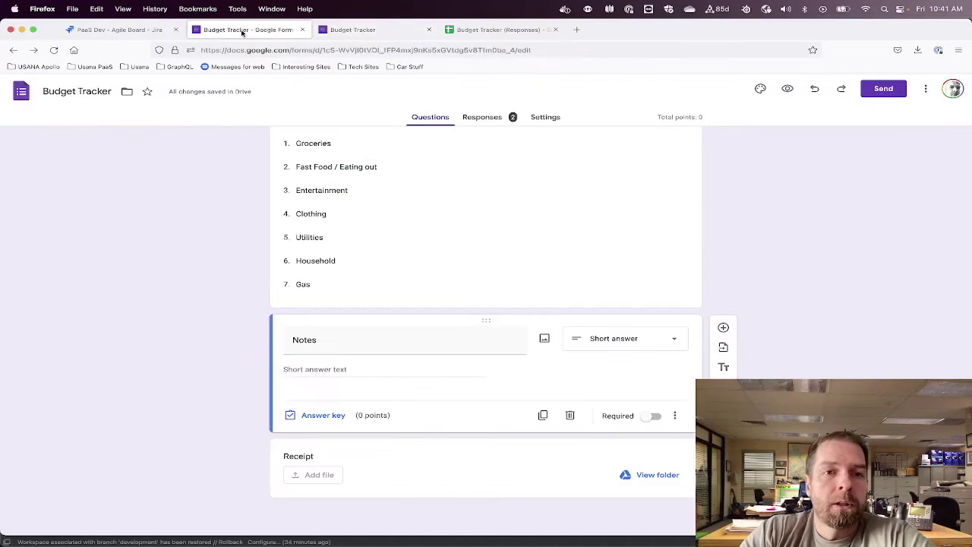
scroll(148, 328, "up", 4)
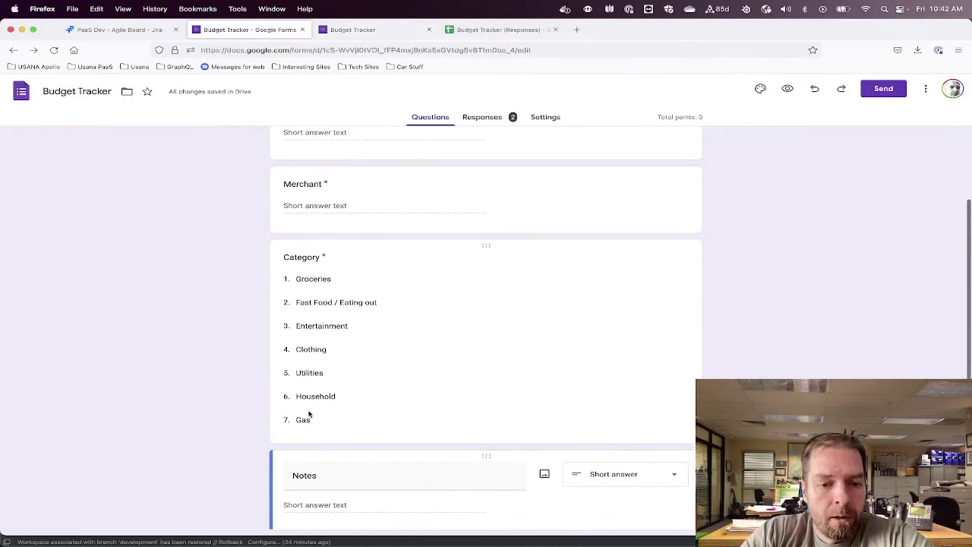
left_click(311, 420)
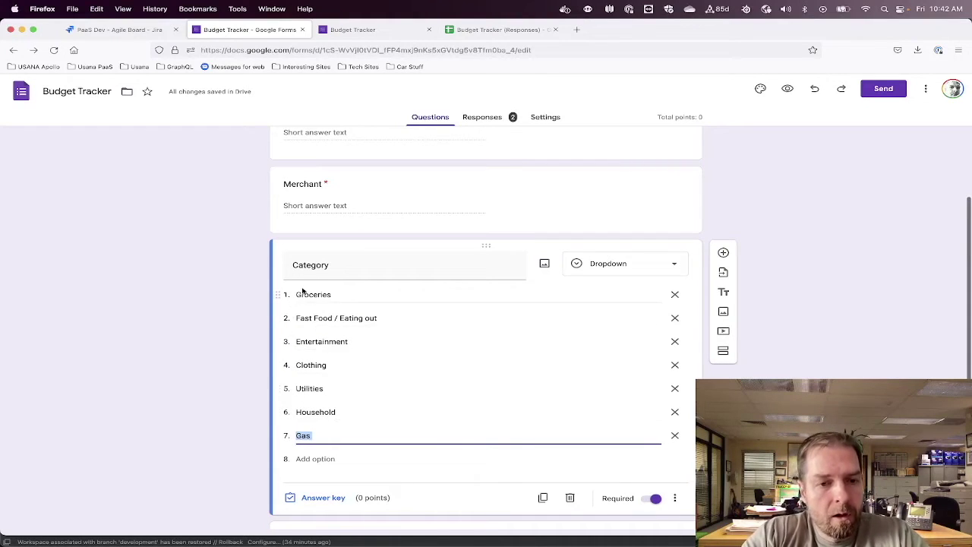
left_click(298, 294)
key("super+c")
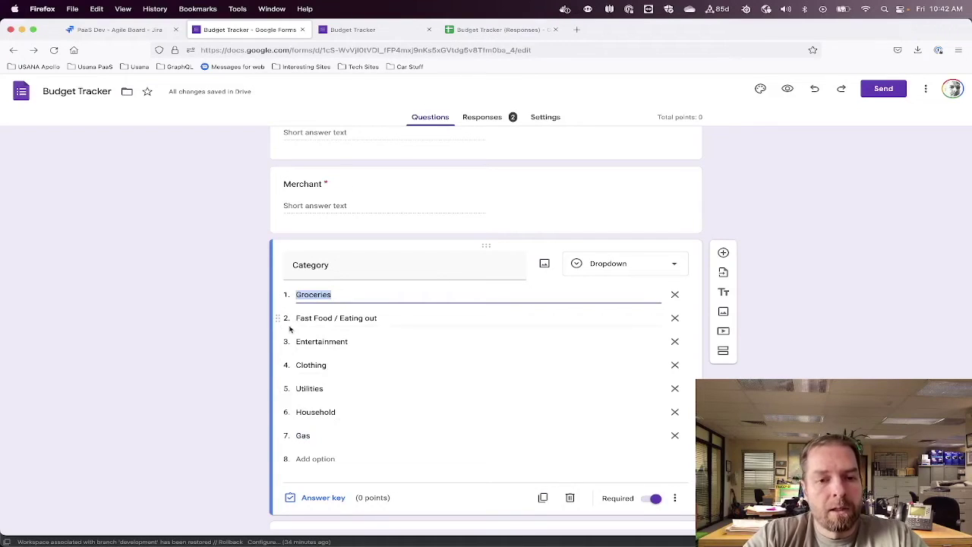
left_click(369, 32)
left_click(474, 29)
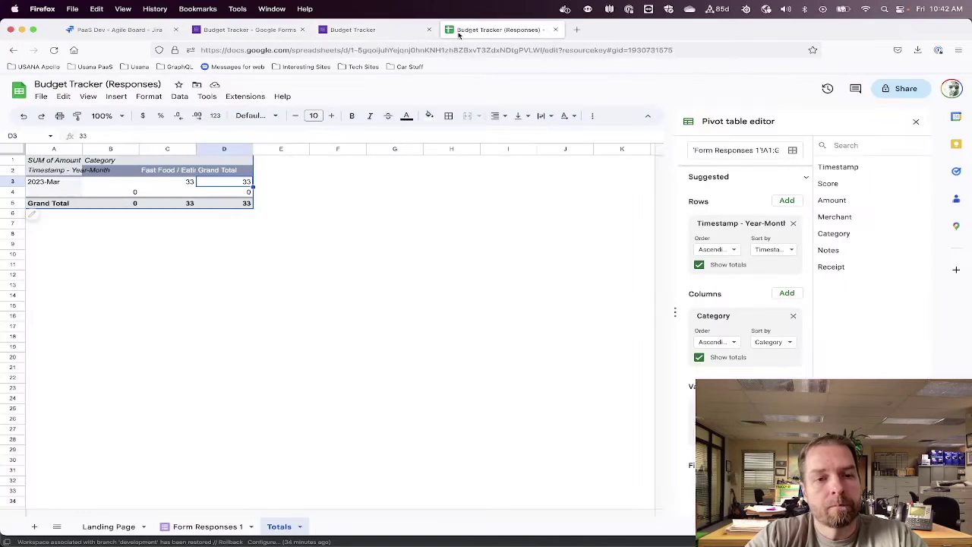
left_click(196, 526)
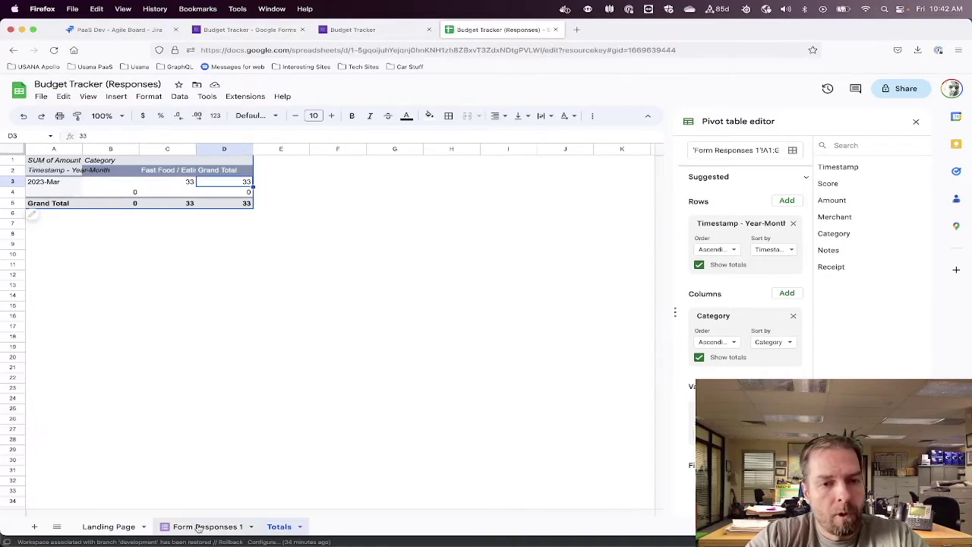
left_click(329, 194)
key("super+v")
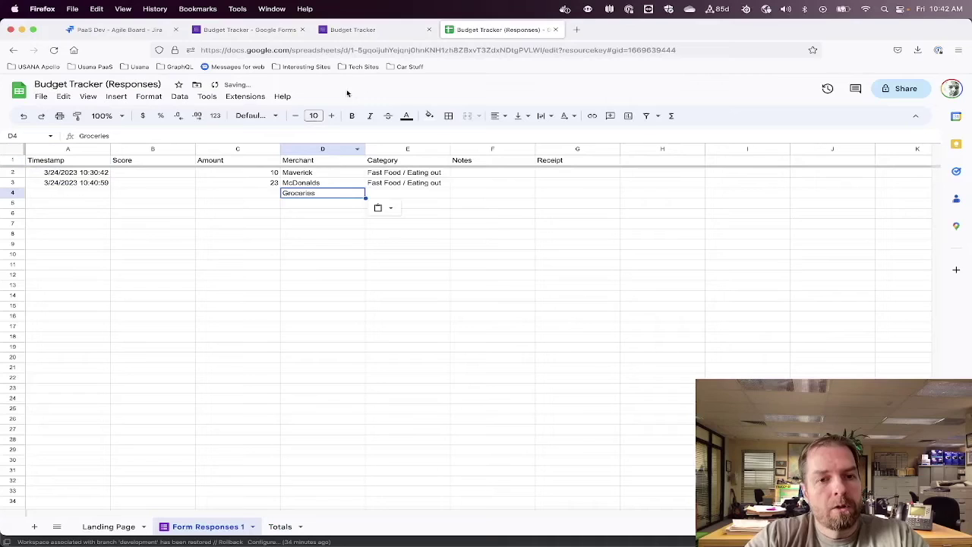
Copy the Entertainment option from the form's Category question into cell D5 of the Form Responses 1 sheet
left_click(236, 30)
triple_click(331, 319)
double_click(331, 319)
double_click(327, 341)
key("ctrl+c")
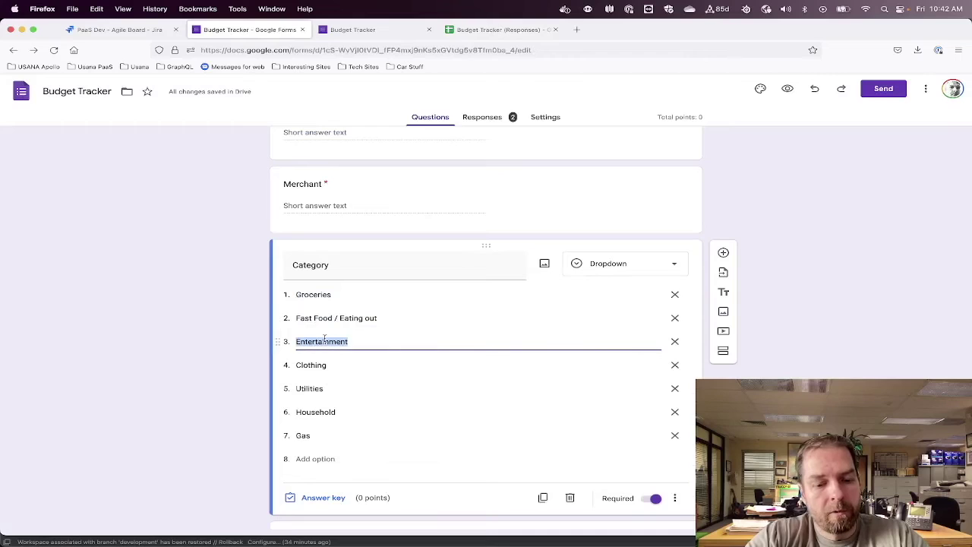
left_click(499, 30)
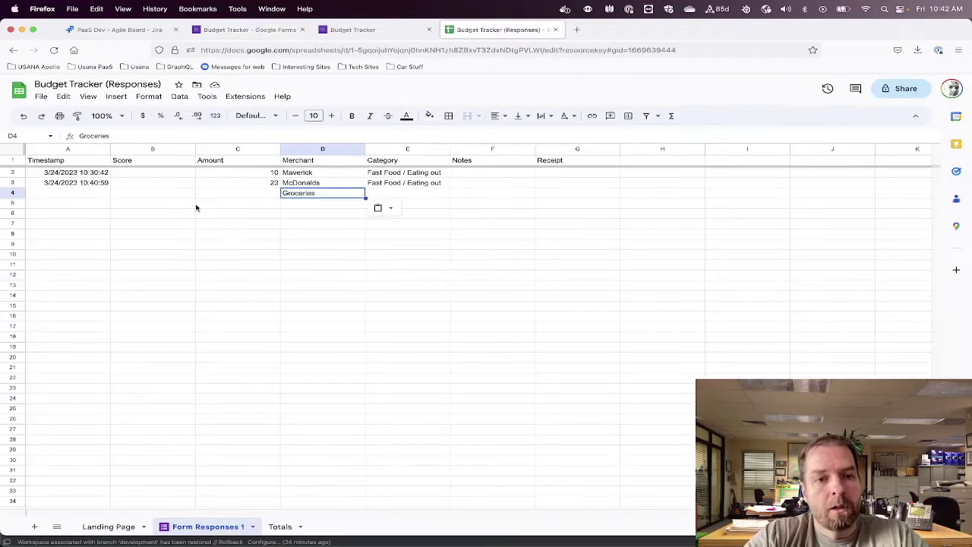
left_click(304, 202)
key("ctrl+v")
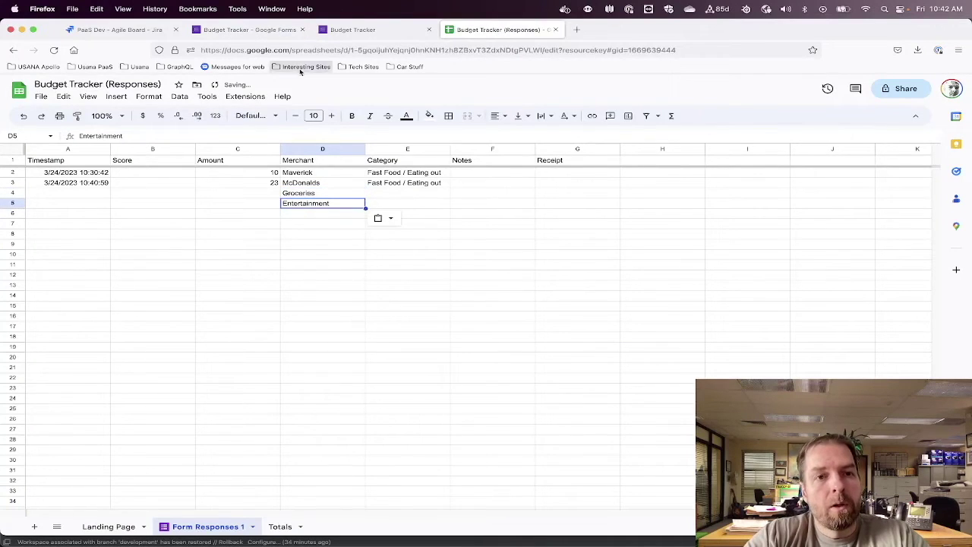
Copy the Clothing option from the form's Category question into cell D6 of the responses sheet
left_click(251, 31)
double_click(311, 366)
key("ctrl+c")
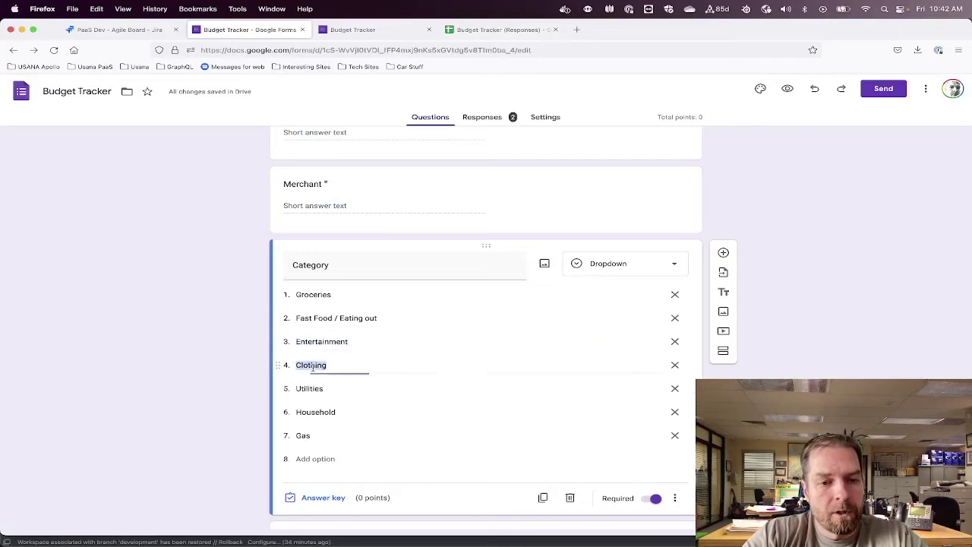
left_click(498, 29)
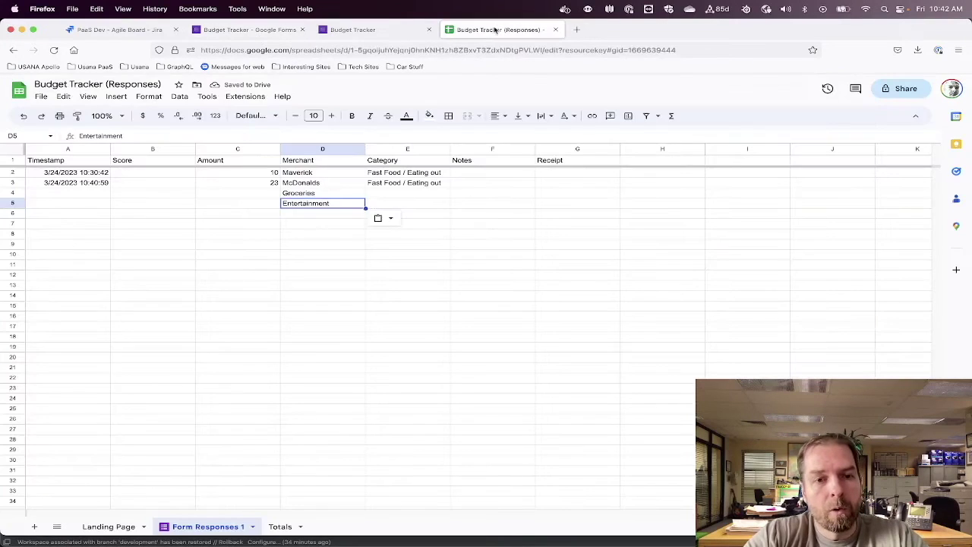
left_click(312, 213)
key("ctrl+v")
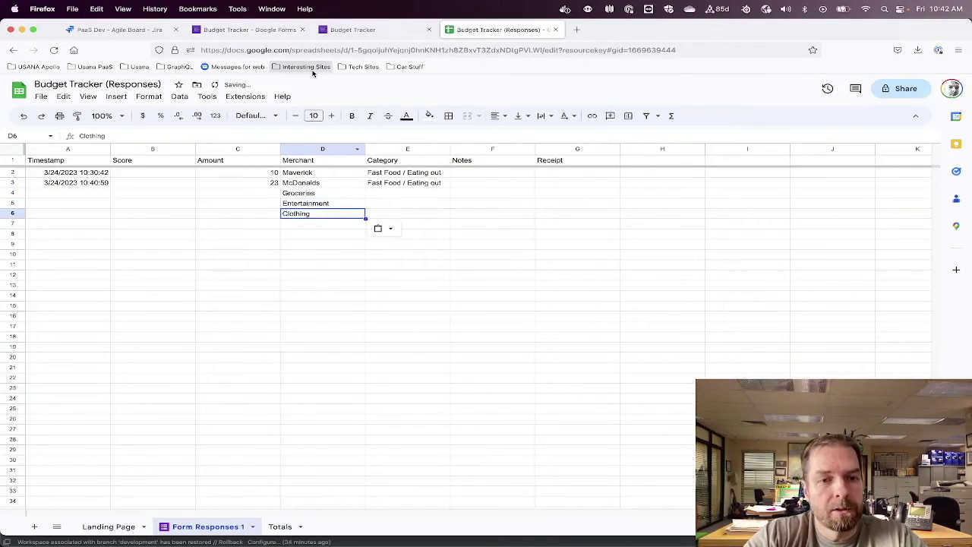
Copy the Utilities option from the form's Category question into cell D7 of the responses sheet
left_click(251, 30)
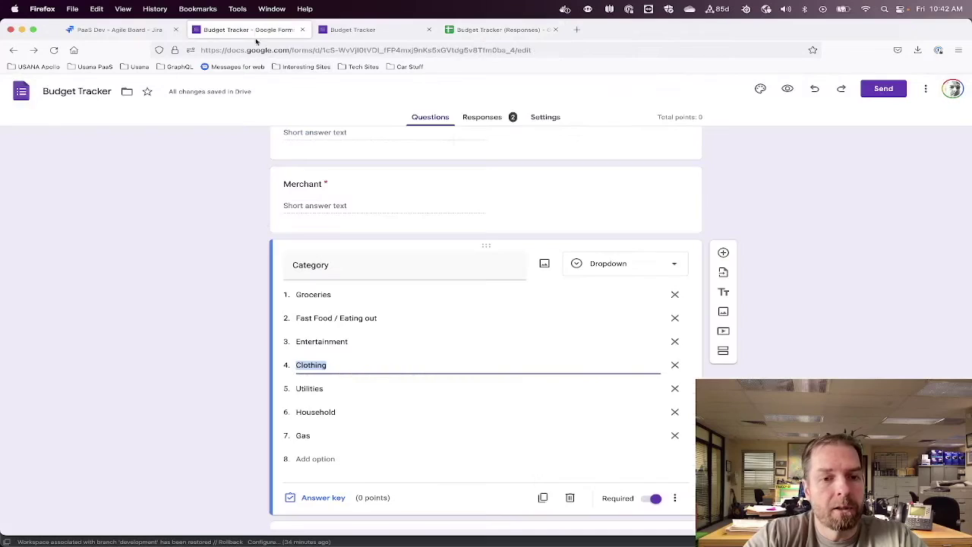
double_click(309, 388)
key("ctrl+c")
left_click(498, 30)
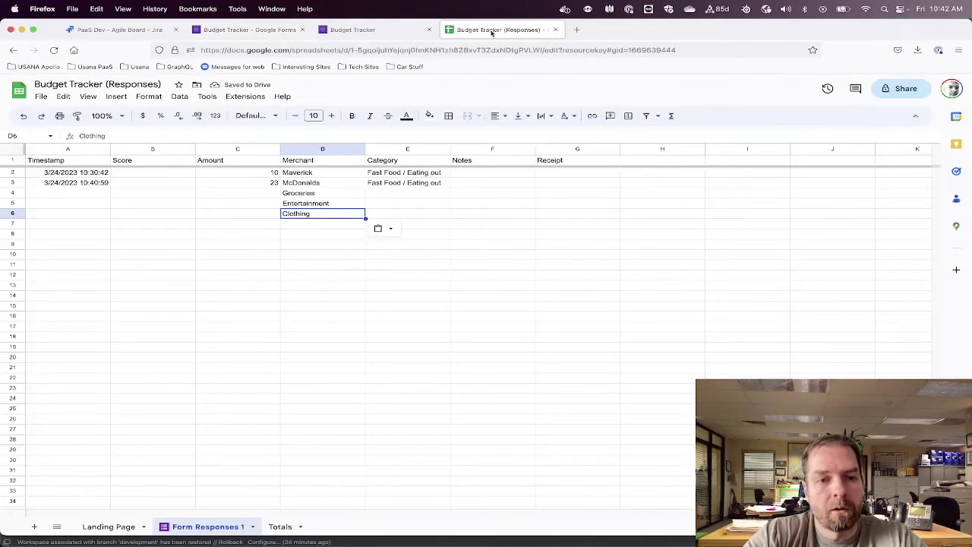
left_click(341, 224)
key("ctrl+v")
Copy the Household option from the form's Category question into cell D8 of the responses sheet
left_click(243, 35)
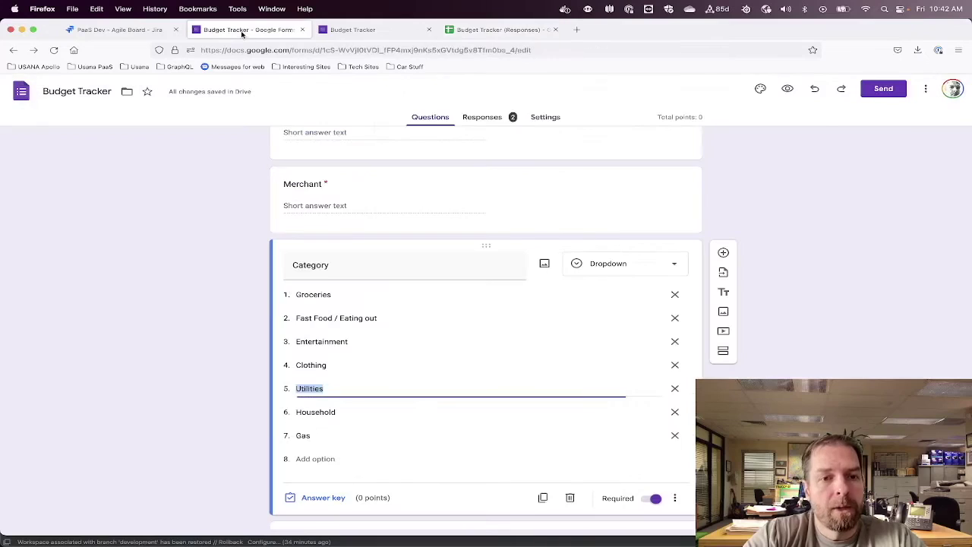
double_click(307, 411)
key("ctrl+c")
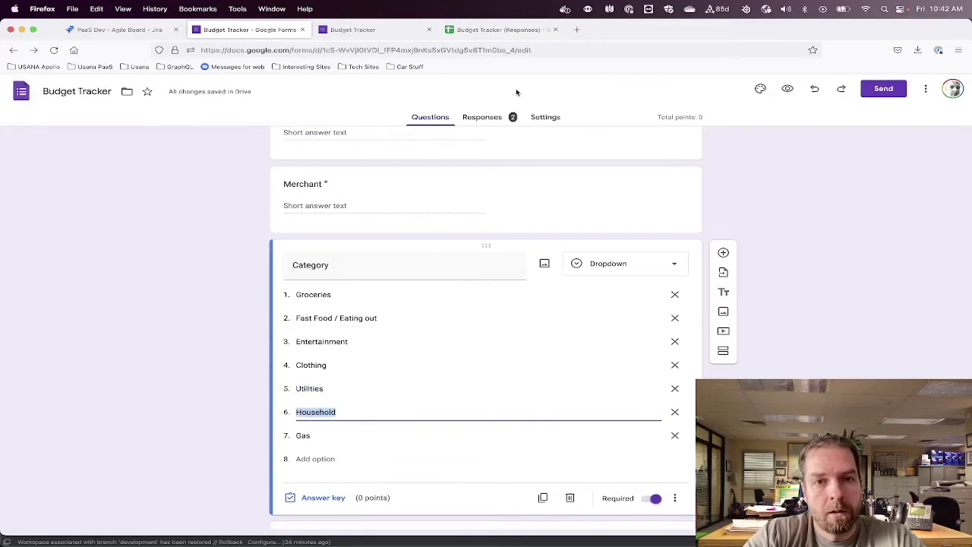
left_click(503, 32)
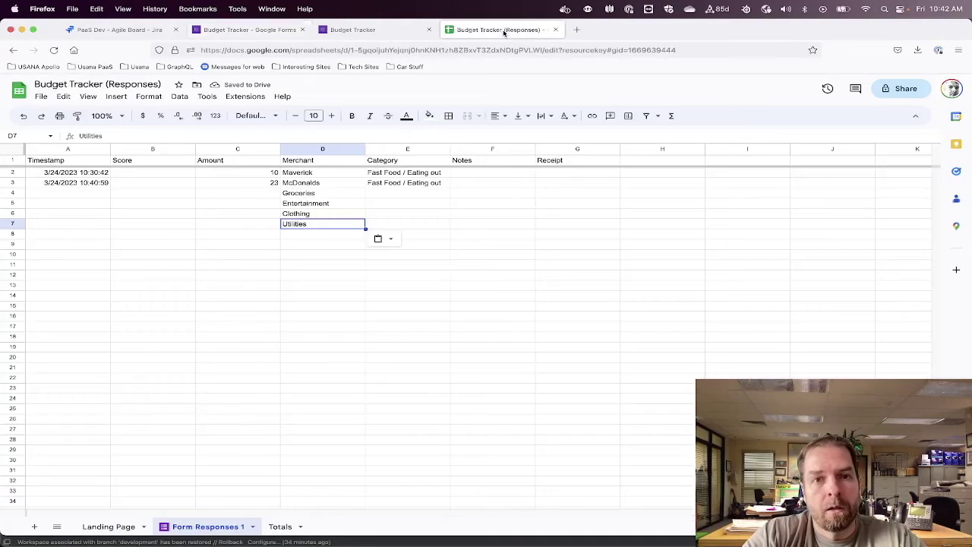
left_click(329, 235)
key("ctrl+v")
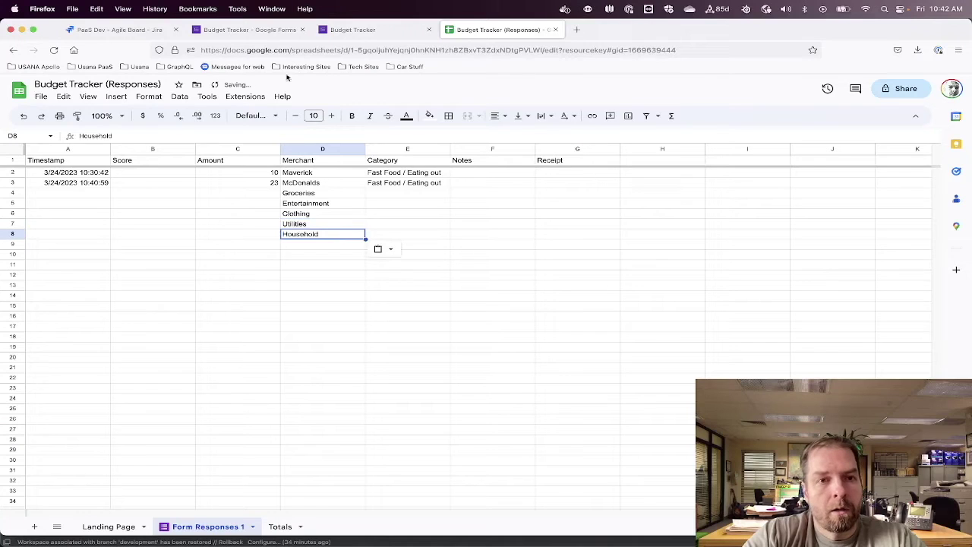
Copy the Gas option from the form's Category question into cell D9 of the responses sheet
left_click(260, 32)
double_click(303, 435)
key("super+c")
left_click(504, 32)
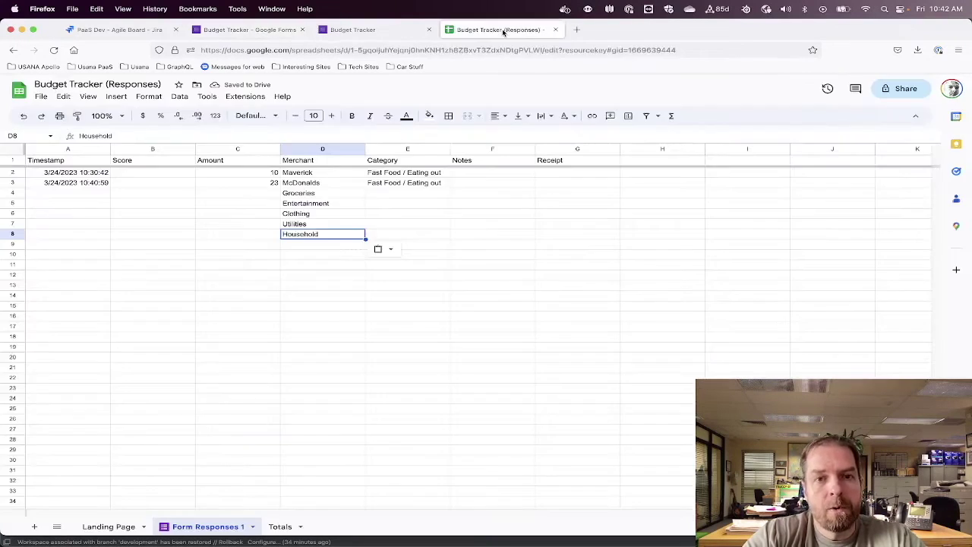
left_click(306, 245)
key("super+v")
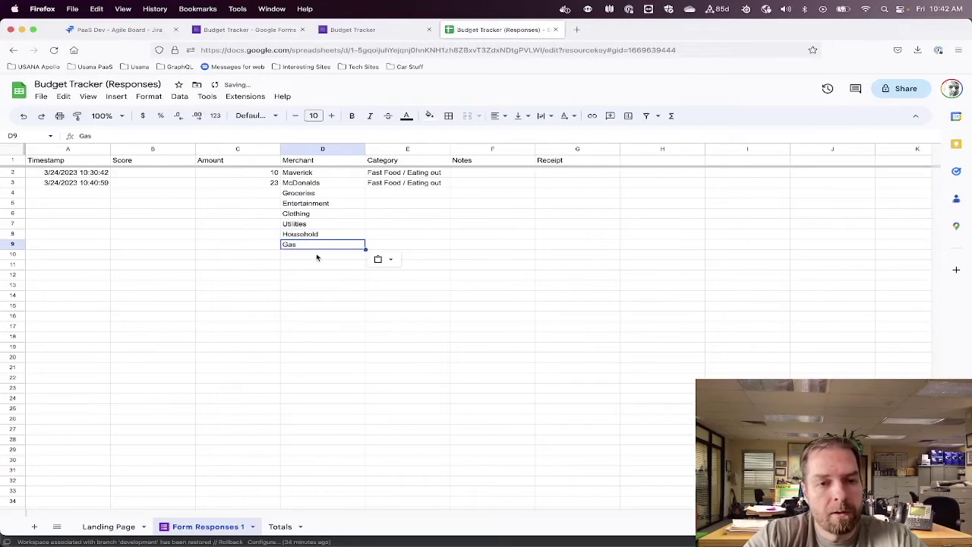
left_click(317, 257)
Enter an amount of 0 in cells C4 and C5 and fill it down to C9 for the placeholder rows
left_click(236, 194)
type("0")
key("Return")
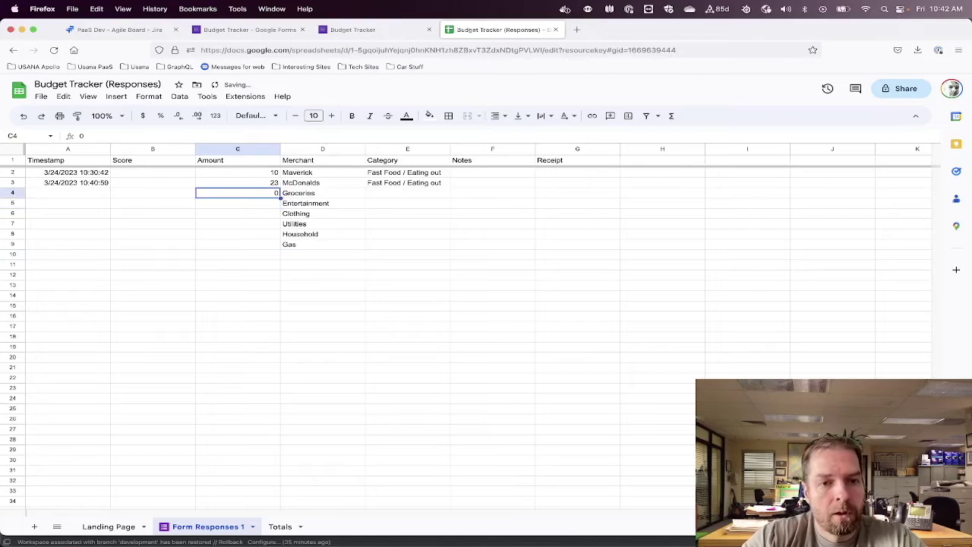
left_click(237, 203)
type("0")
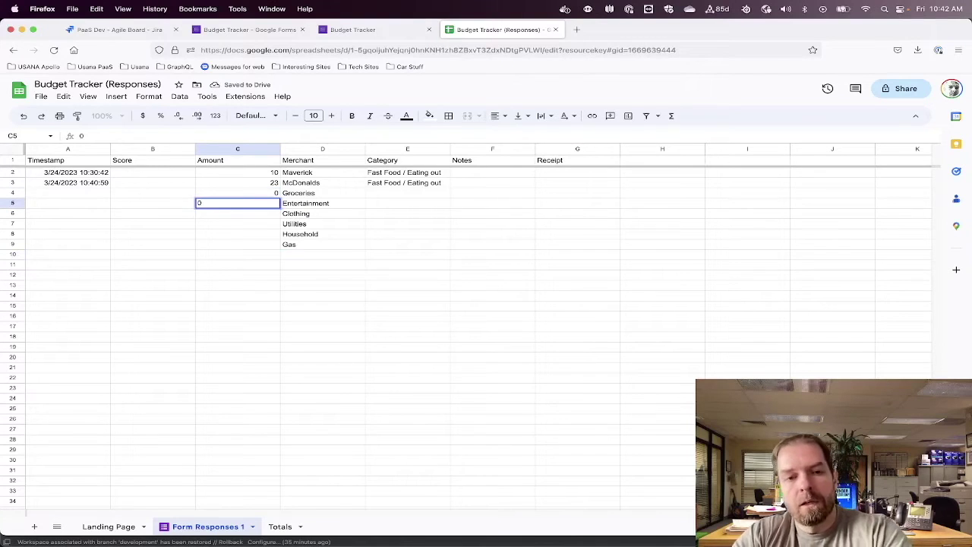
left_click(276, 193)
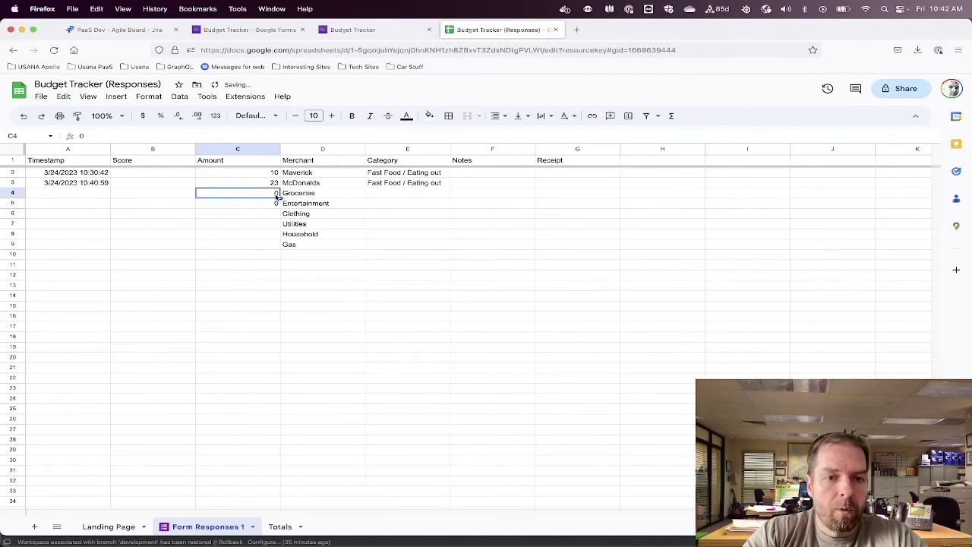
left_click_drag(275, 206, 270, 195)
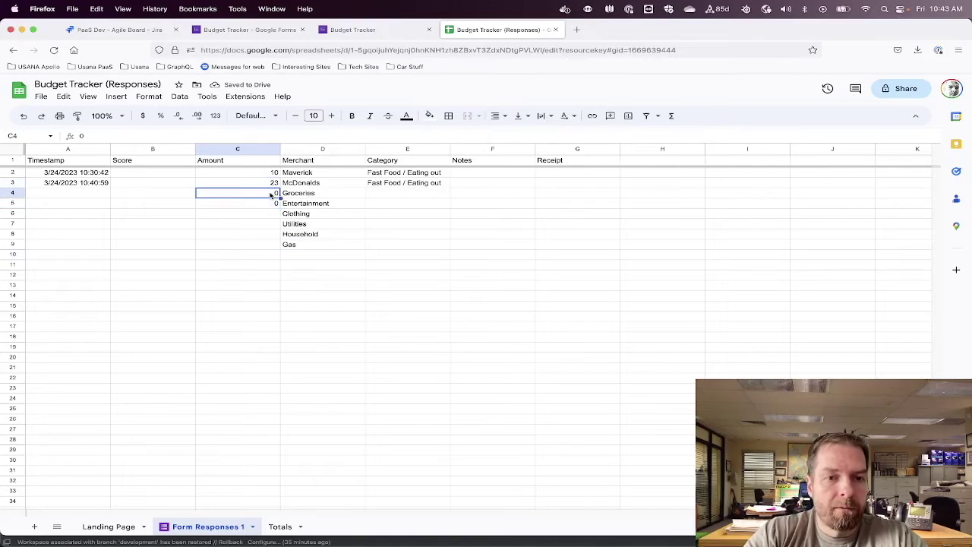
left_click(271, 203, "shift")
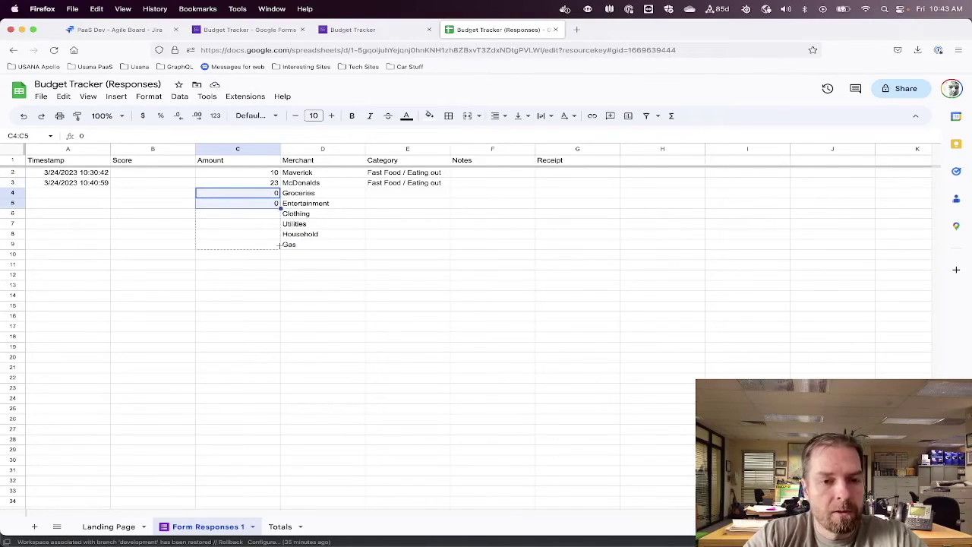
left_click_drag(280, 245, 281, 247)
left_click(258, 194)
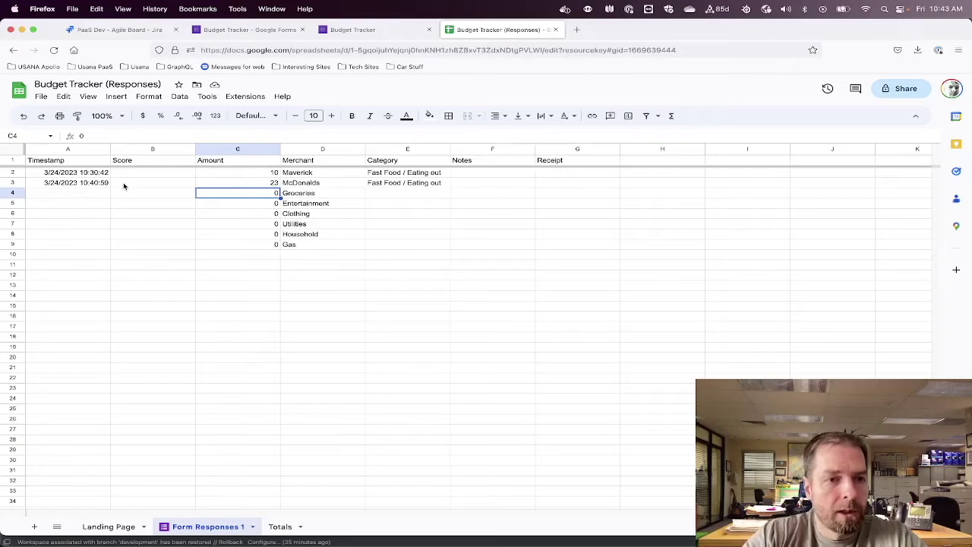
Enter the timestamp 12/01/2000 in A4 and repeat it down to A9
left_click(53, 194)
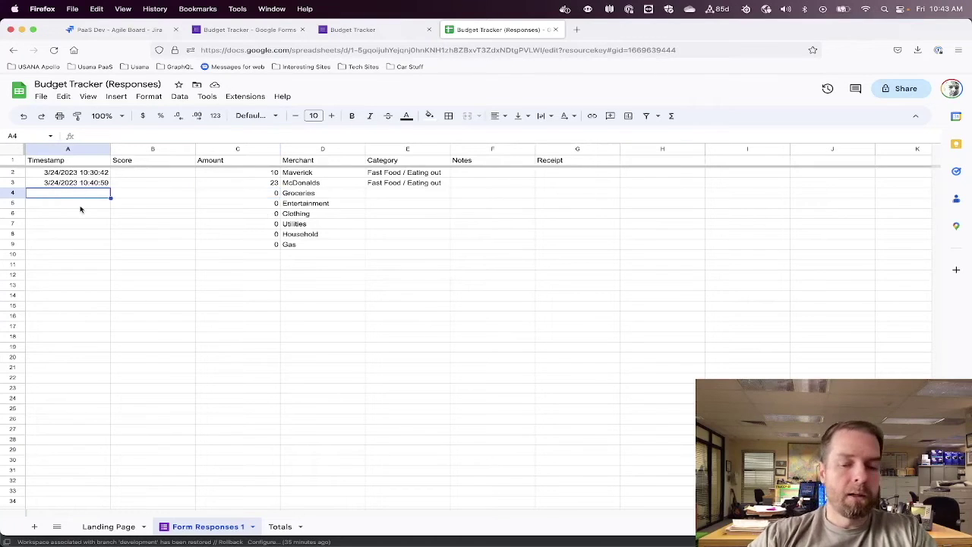
type("12/01/2000")
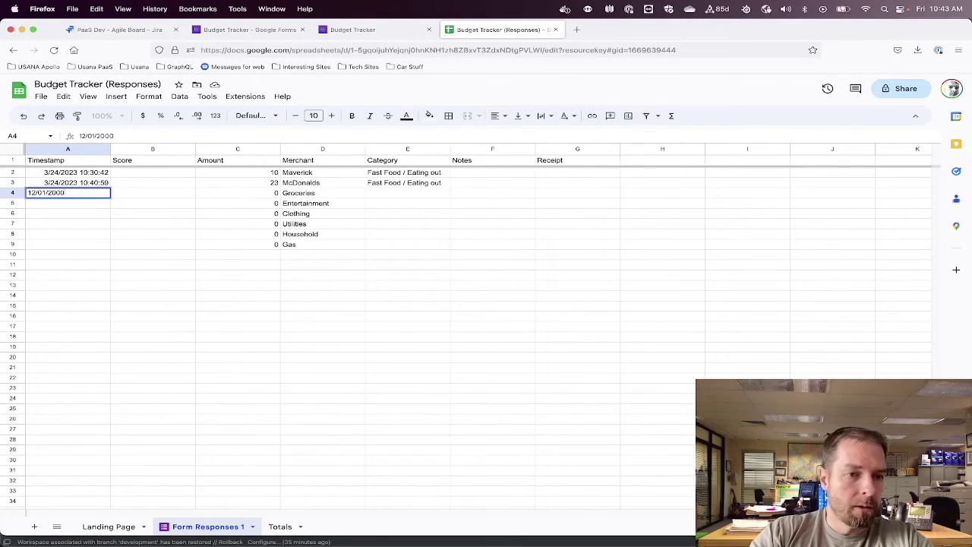
key("Return")
left_click(68, 193)
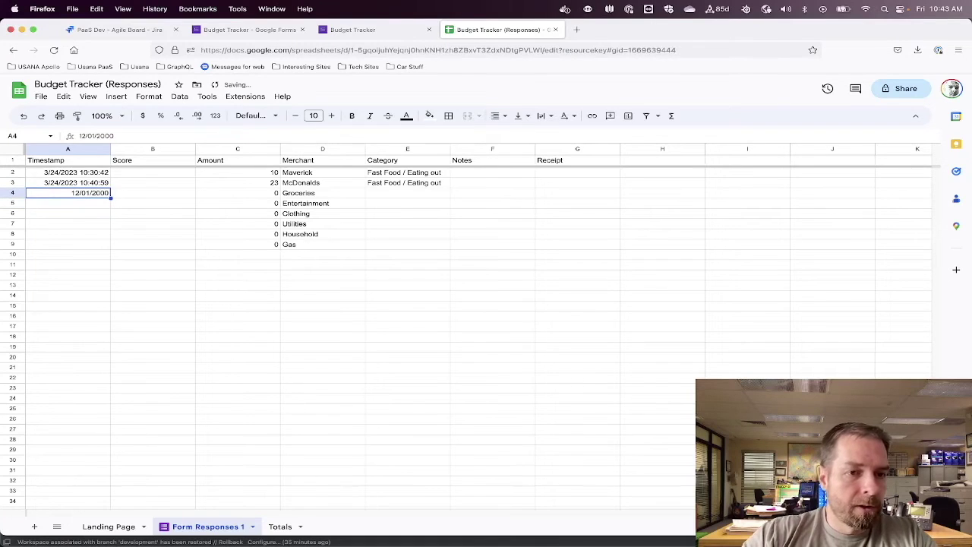
key("super+c")
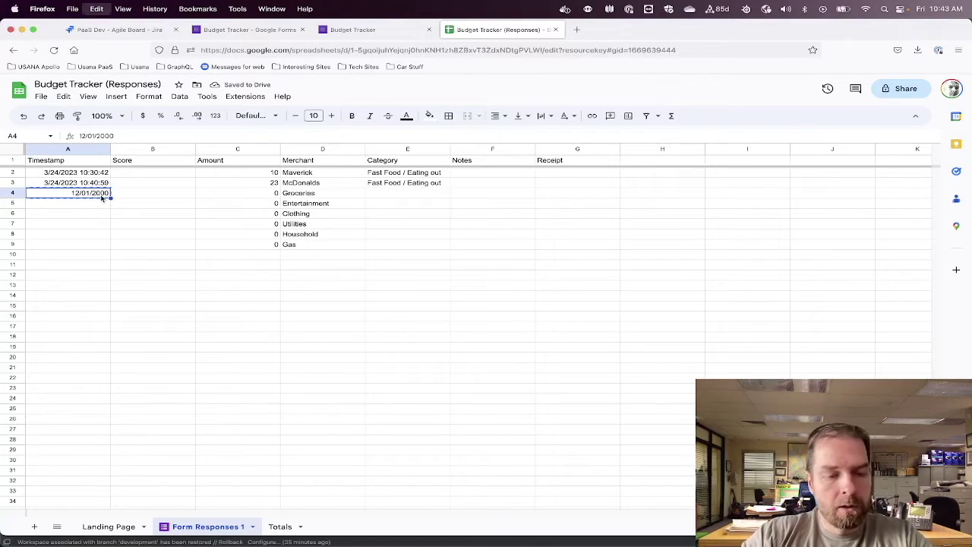
left_click(94, 206)
key("Return")
key("super+v")
key("Return")
left_click_drag(103, 195, 111, 244)
Move the category names in D4:D9 from the Merchant column to the Category column, starting at E4
left_click(394, 193)
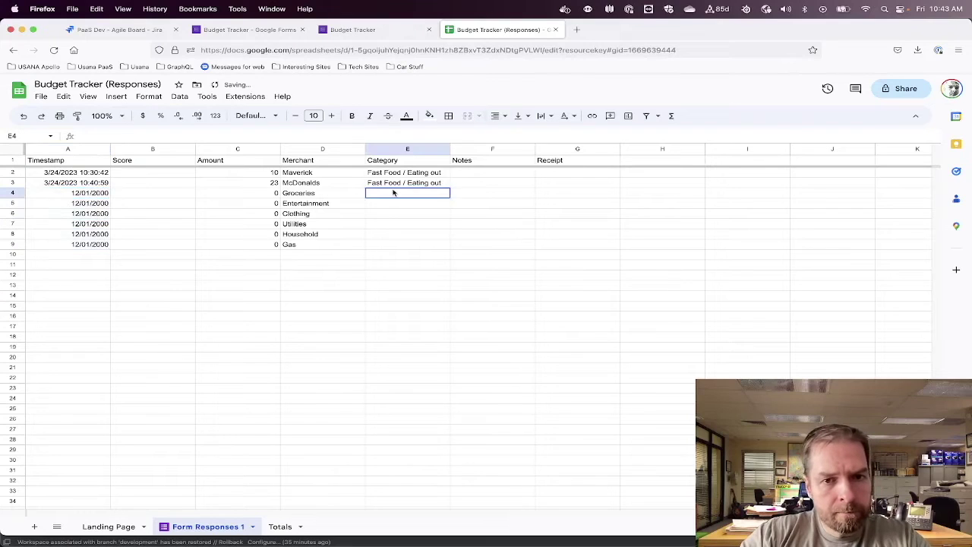
left_click_drag(304, 193, 308, 244)
key("super+c")
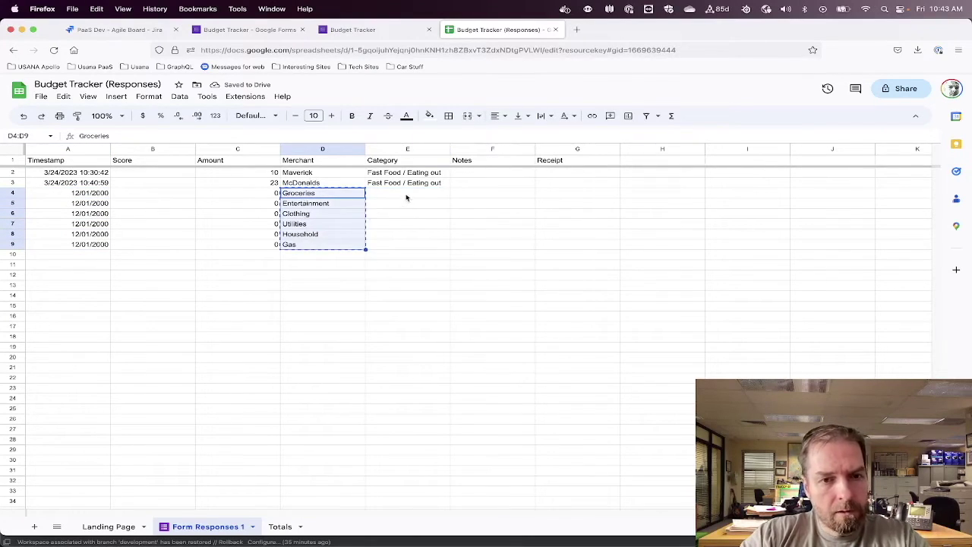
left_click(407, 196)
key("super+v")
Enter NA as the merchant in D4 and fill it down to D9
left_click(315, 196)
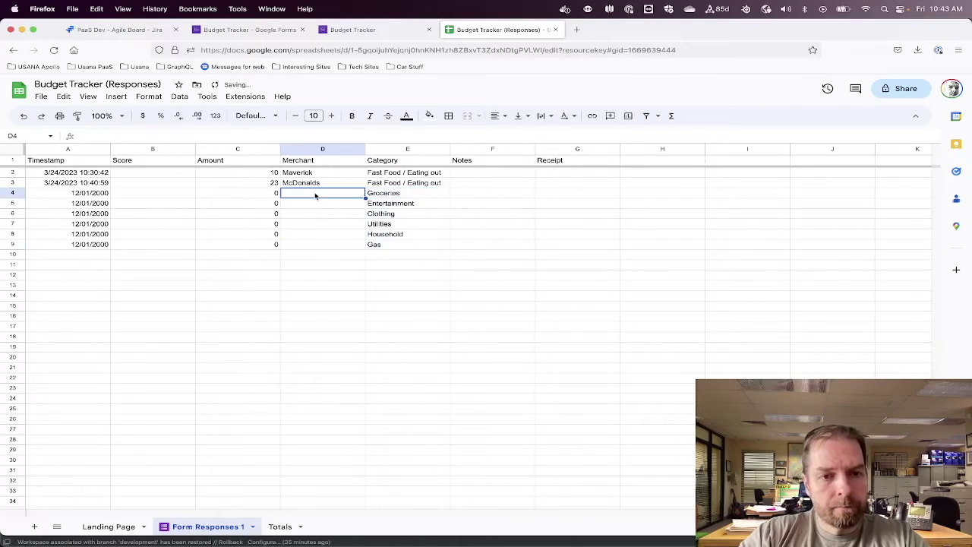
type("NA")
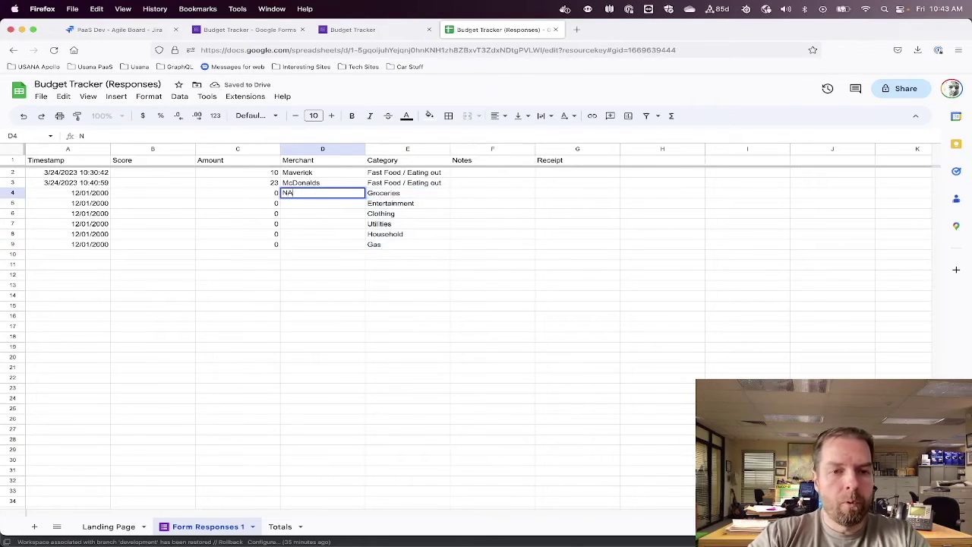
key("Return")
left_click(339, 193)
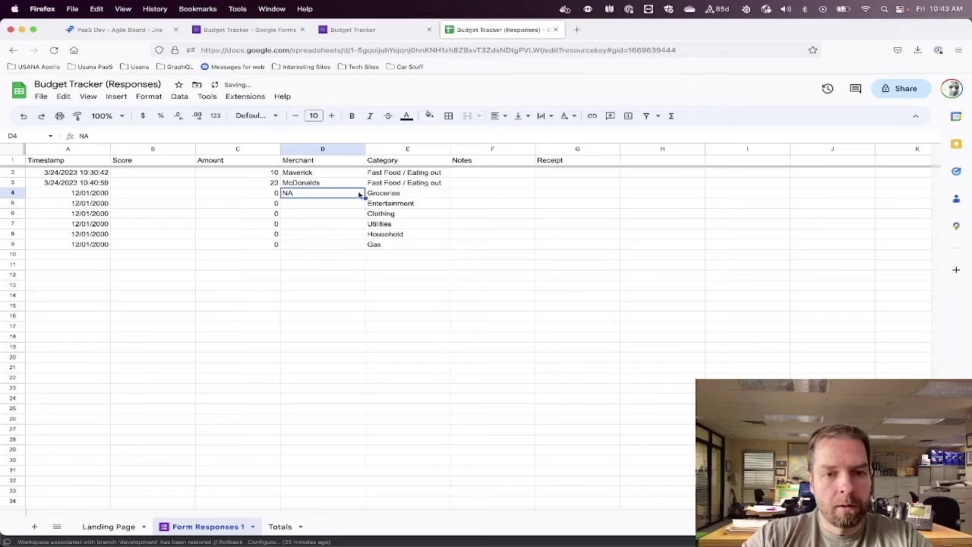
left_click_drag(365, 244, 365, 245)
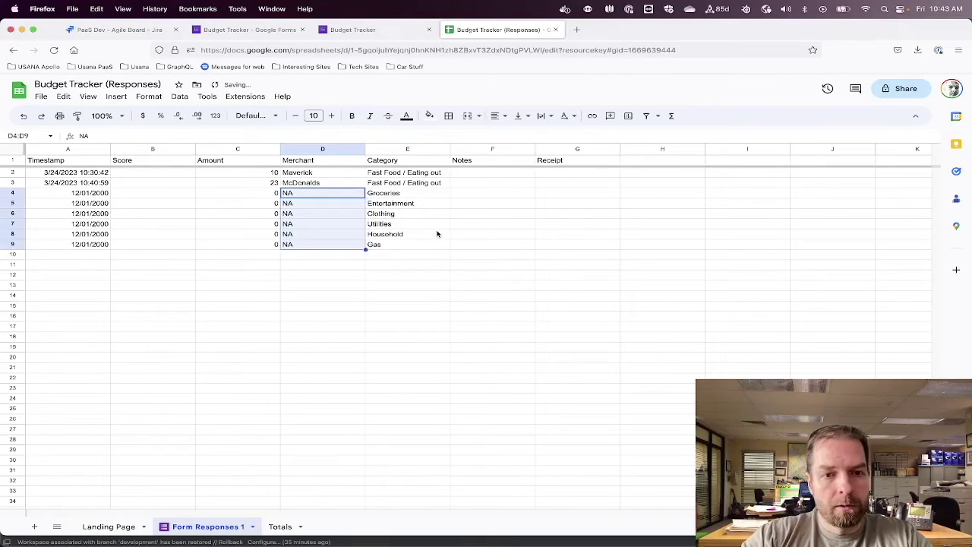
left_click(438, 234)
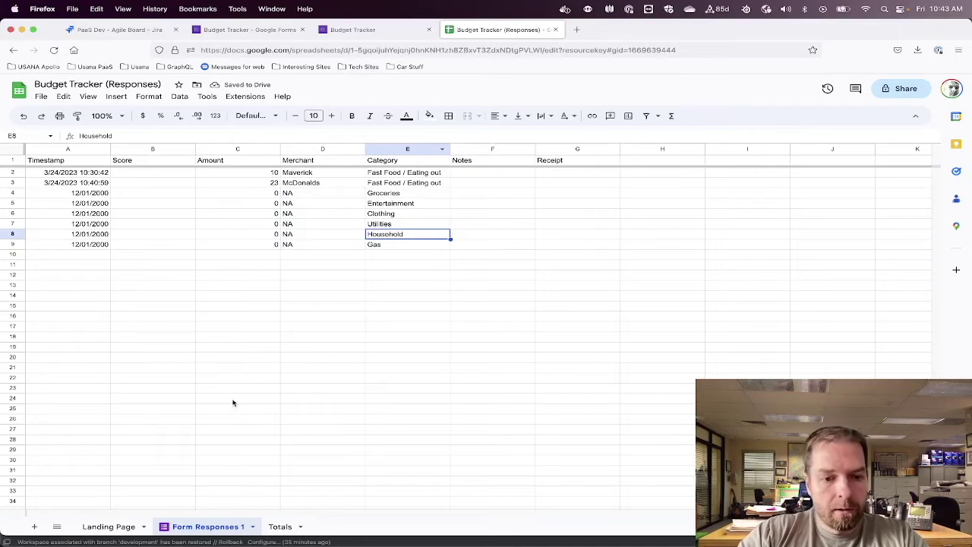
Check the Totals pivot table for the added category columns and the 2000-Dec row
left_click(279, 526)
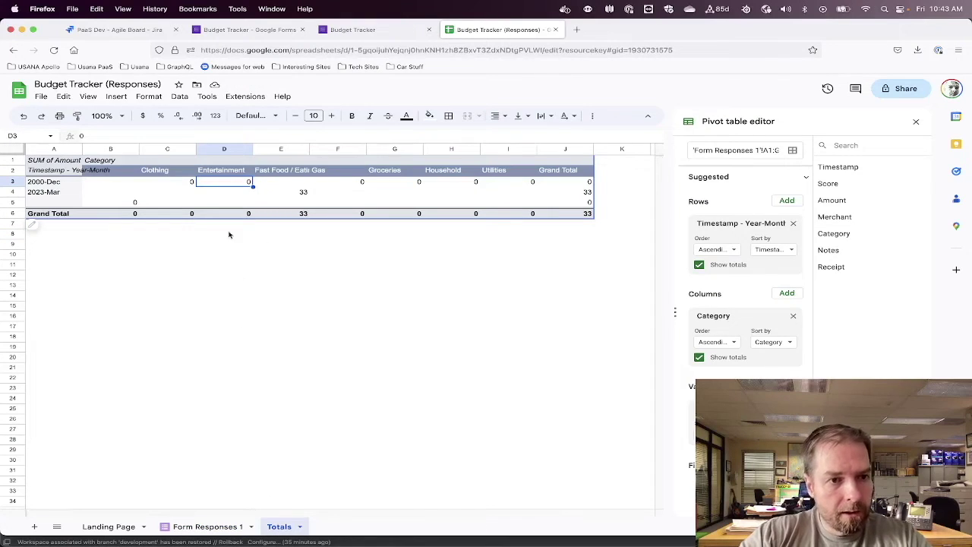
left_click(37, 184)
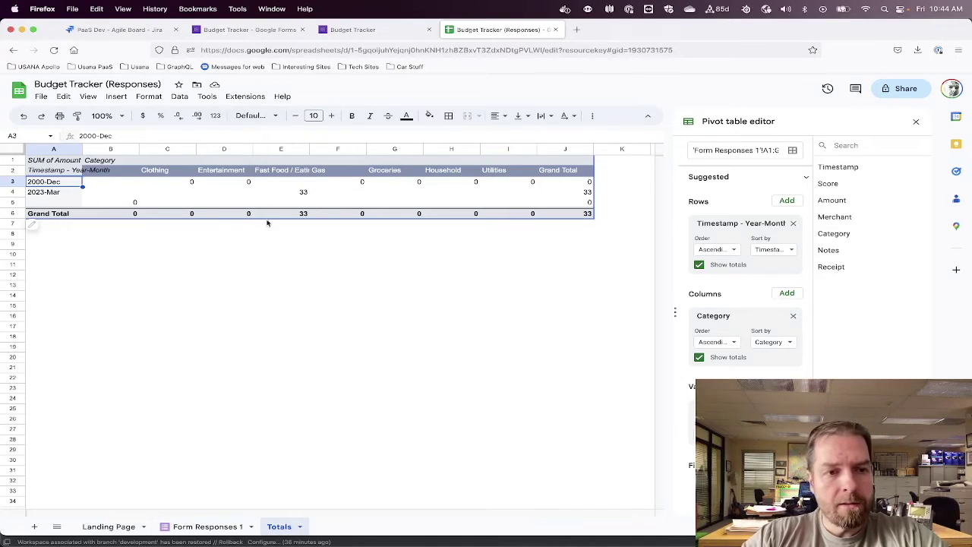
Replace the amount in B2 of the Landing Page with =index('CC Data Pivot'!A3:B22,match(text(today(),"yyyy-MMM"),'CC Data Pivot'!A3:A30,0),2)
left_click(115, 525)
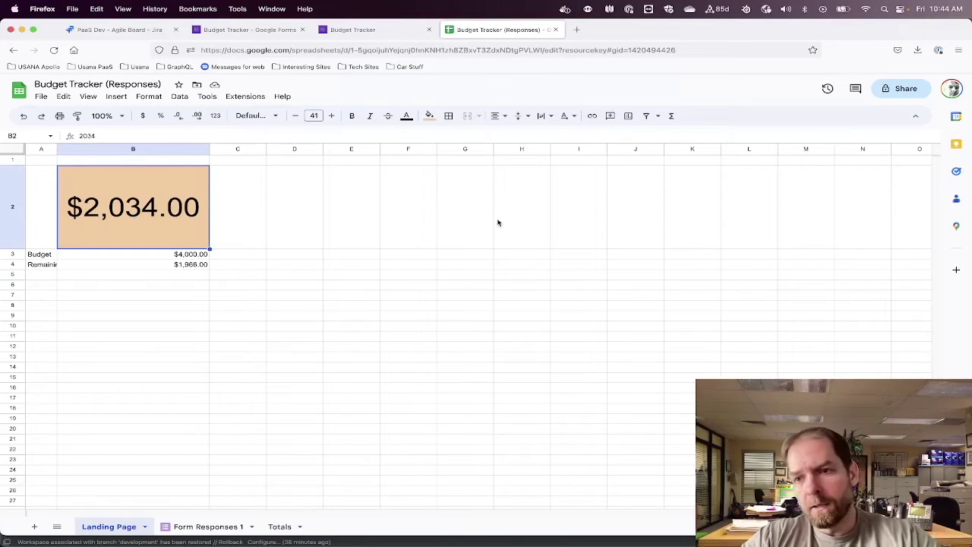
left_click_drag(95, 135, 75, 139)
left_click(114, 216)
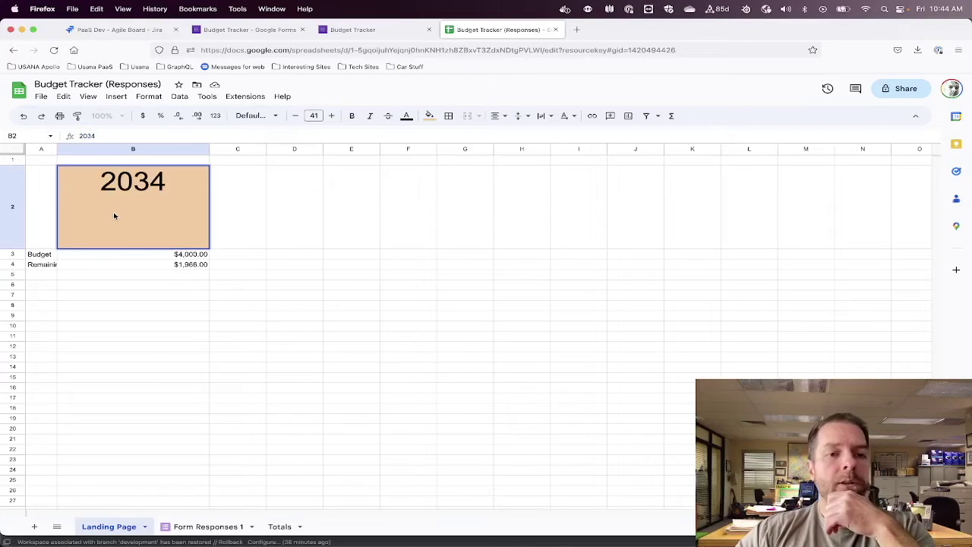
left_click(319, 2)
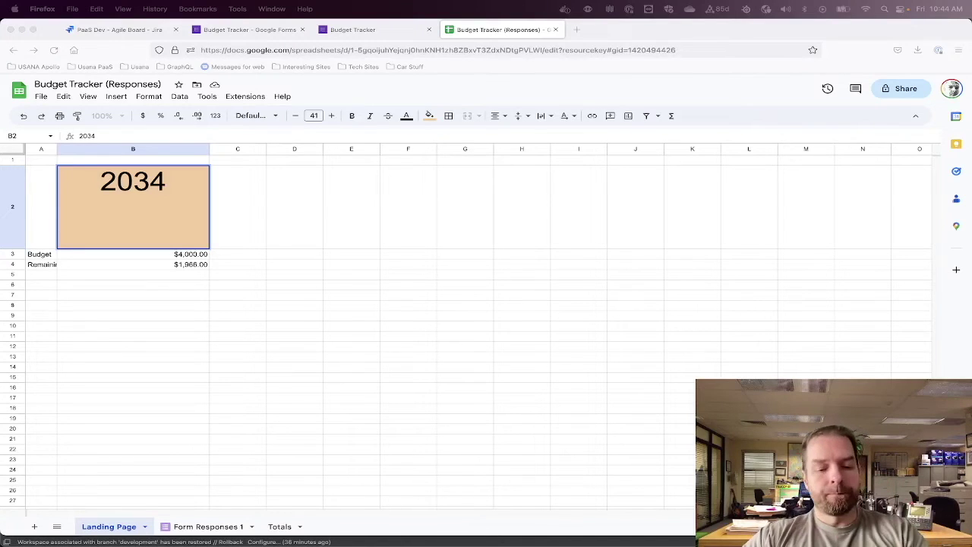
left_click(261, 136)
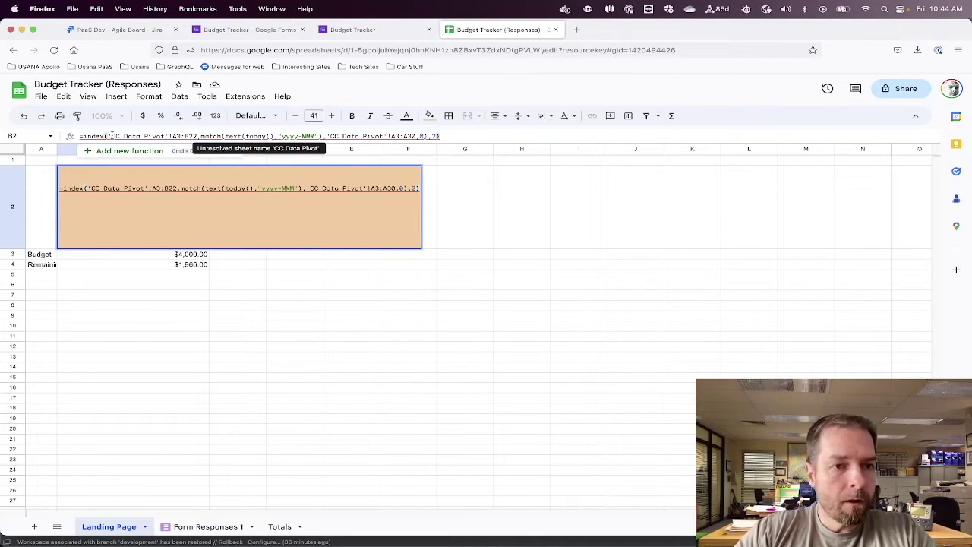
Change the INDEX reference in the B2 formula to 'Totals'!A3:B50
left_click_drag(111, 136, 164, 136)
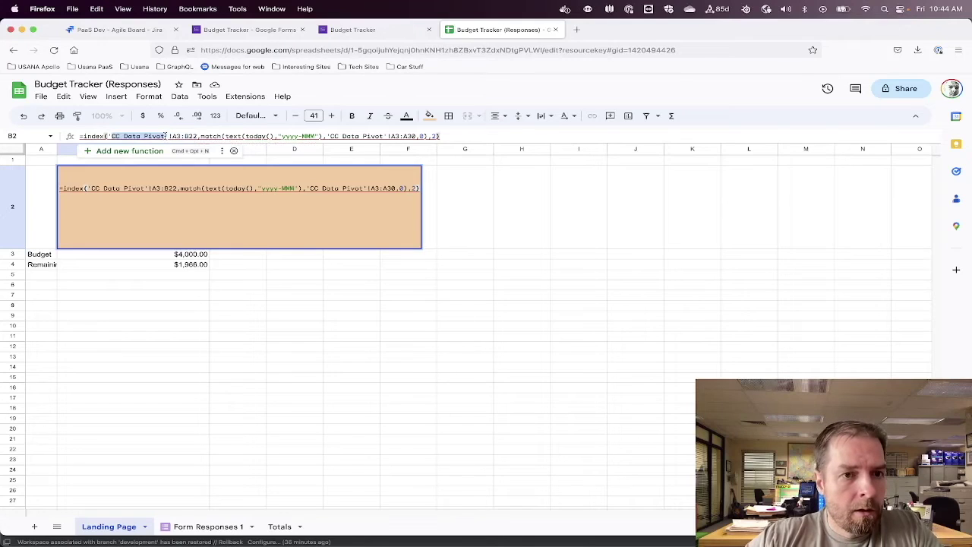
type("totals")
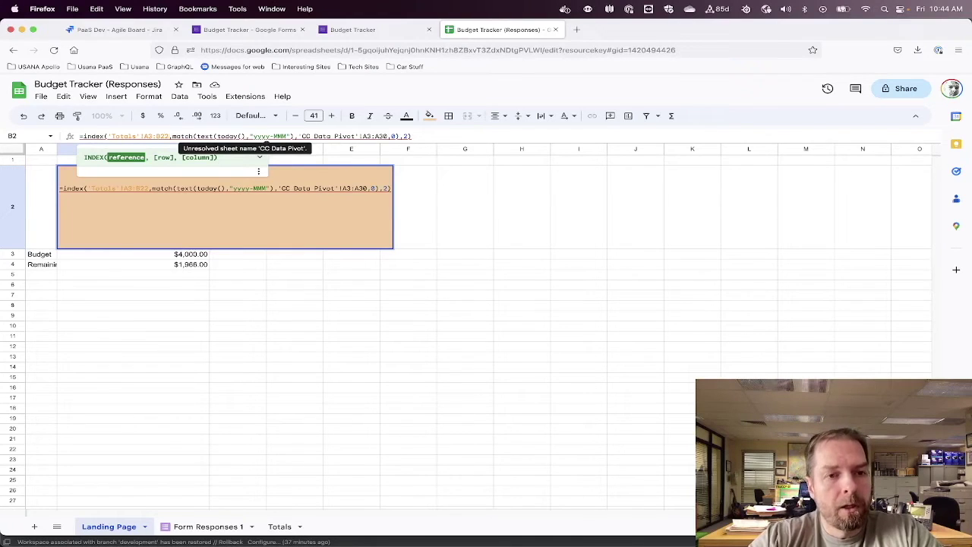
key("BackSpace")
key("BackSpace")
type("50")
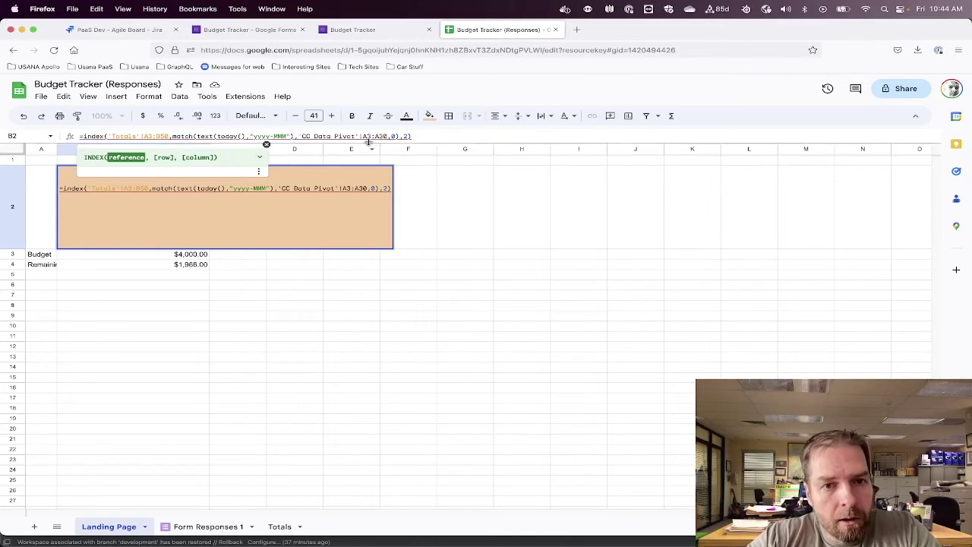
Change the MATCH range in the B2 formula to 'Totals'!A3:A30 and compare it with the month rows on the Totals sheet
left_click_drag(302, 136, 354, 139)
type("Tot")
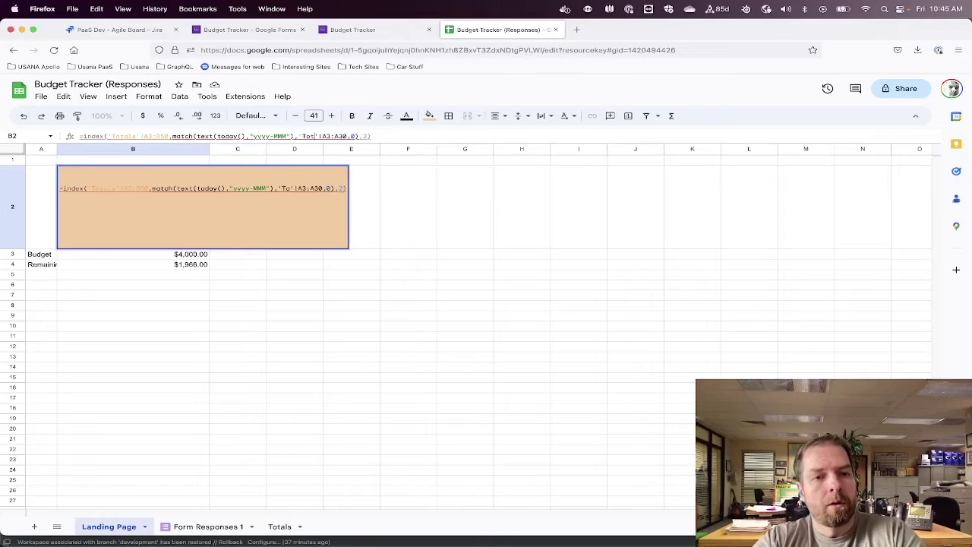
type("als")
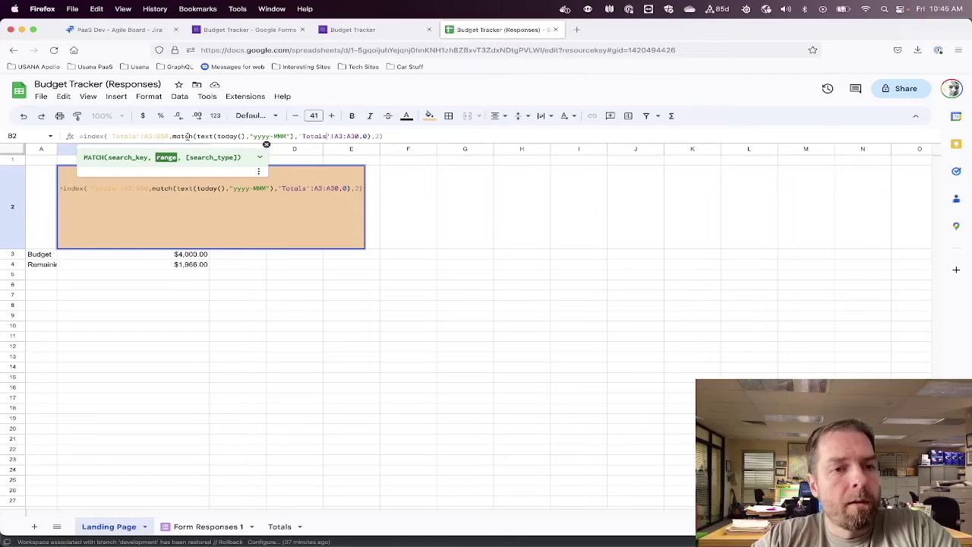
left_click(190, 136)
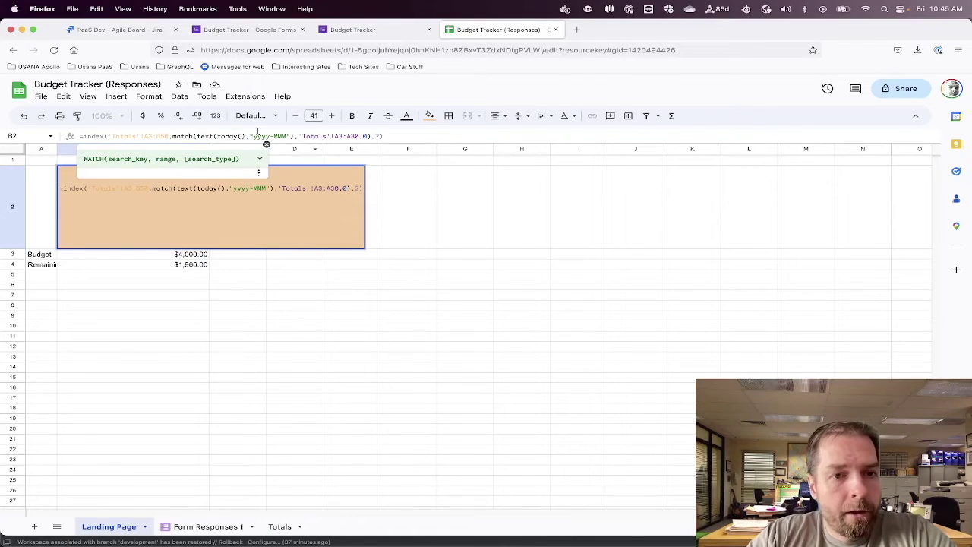
left_click_drag(172, 136, 372, 136)
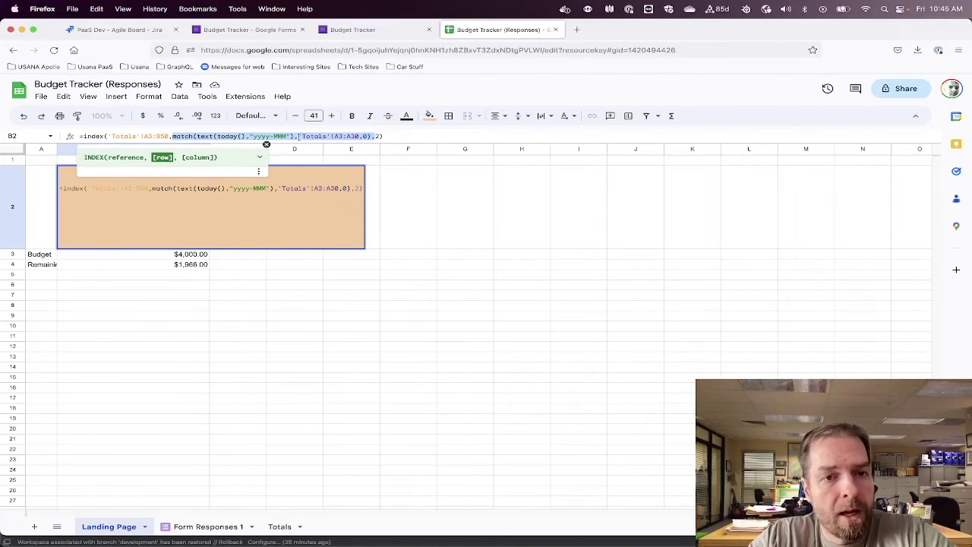
left_click(282, 526)
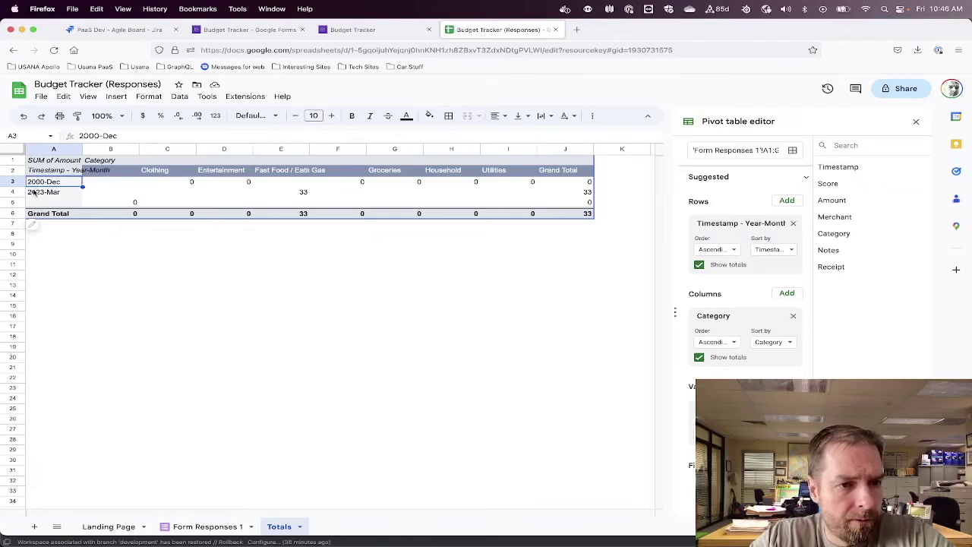
left_click(116, 530)
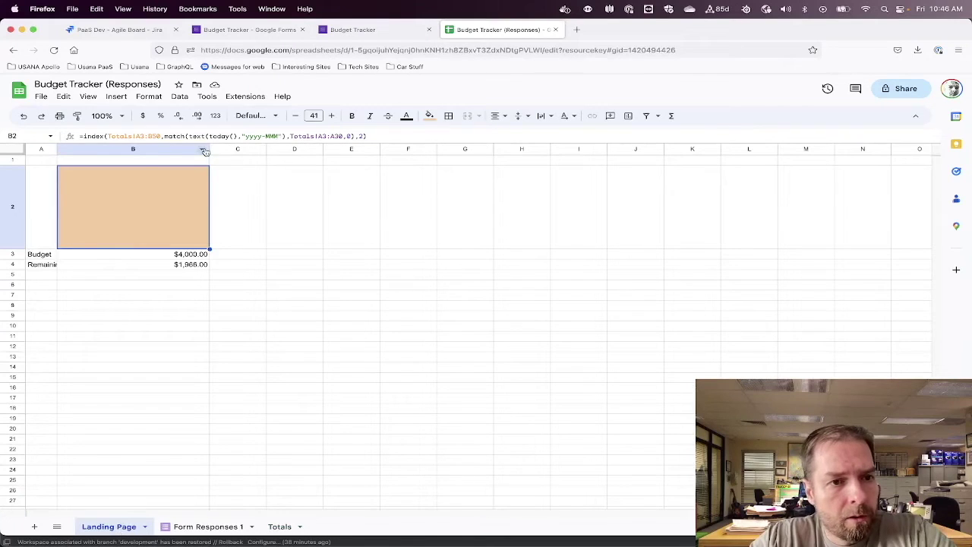
Replace the MATCH range in the Landing Page B2 formula with Totals!A3:A60, picked from the month column of the Totals sheet
left_click(289, 136)
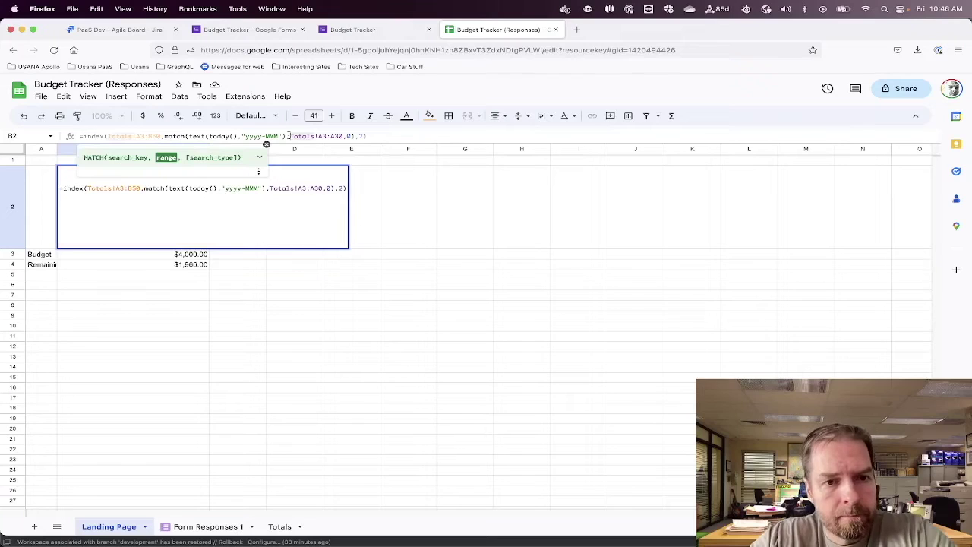
type("'")
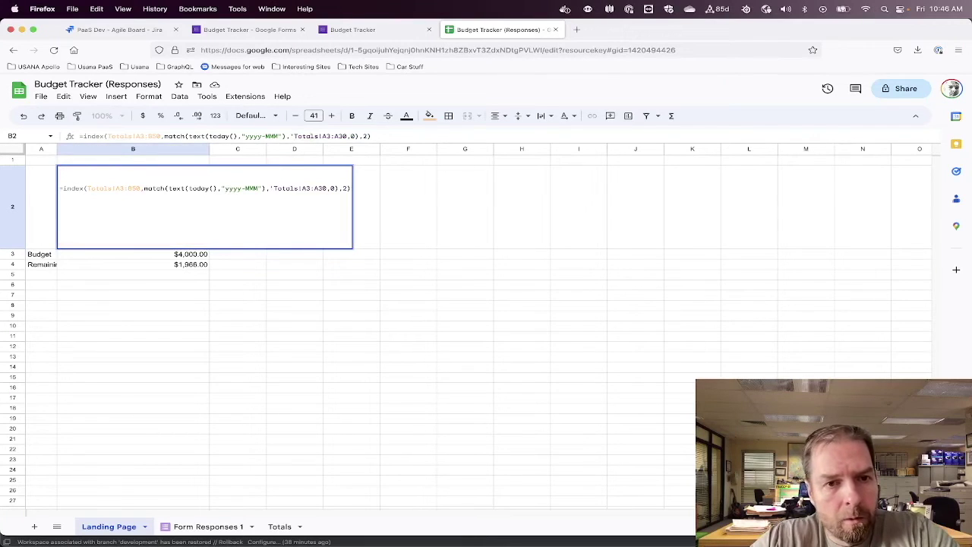
type("'")
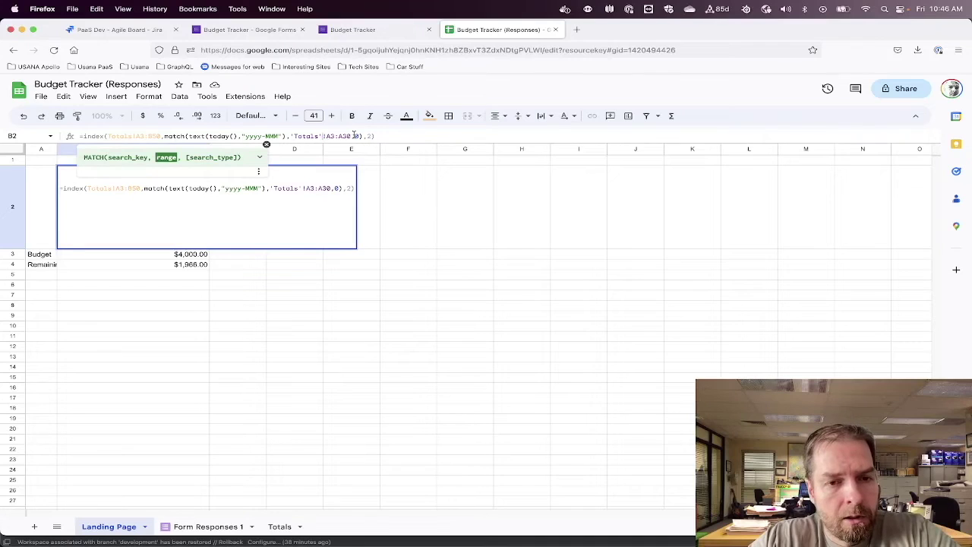
left_click_drag(289, 136, 353, 136)
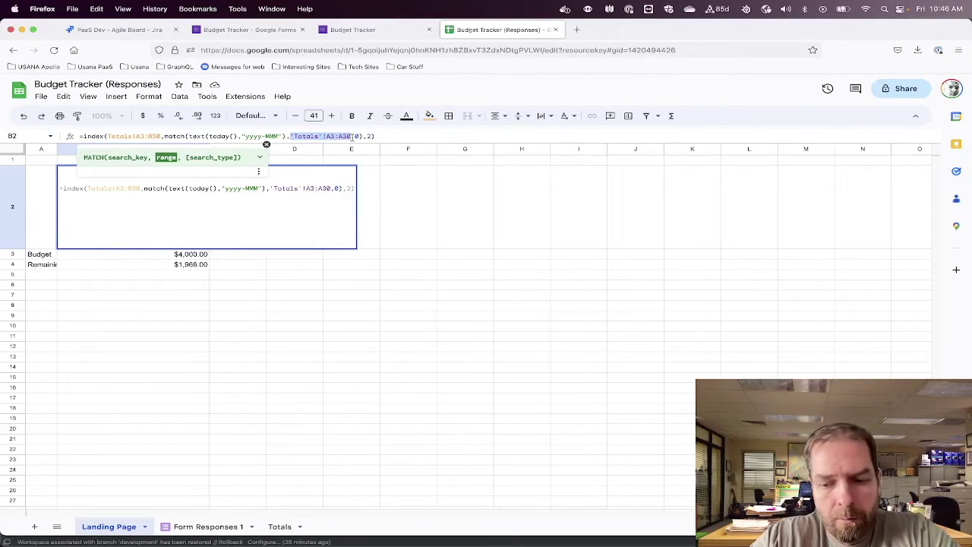
key("BackSpace")
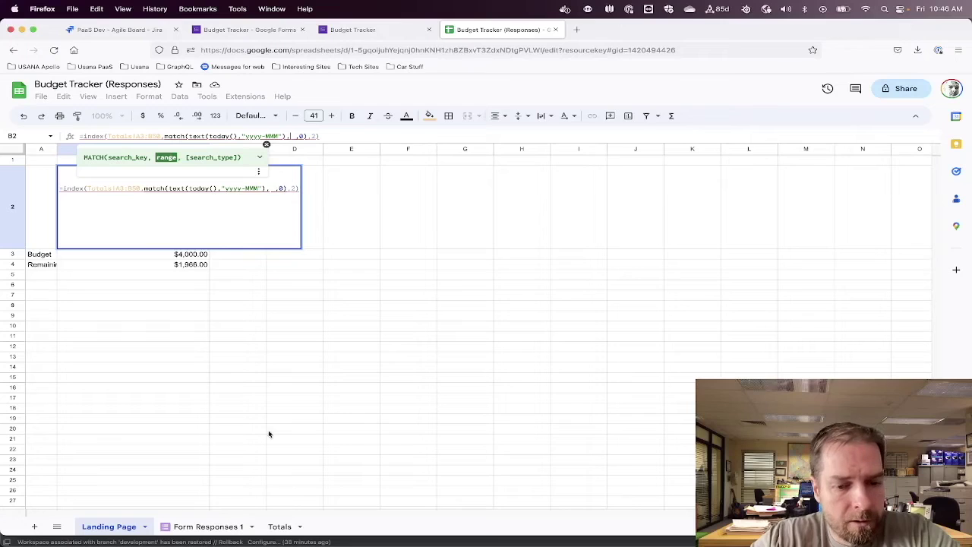
left_click(278, 527)
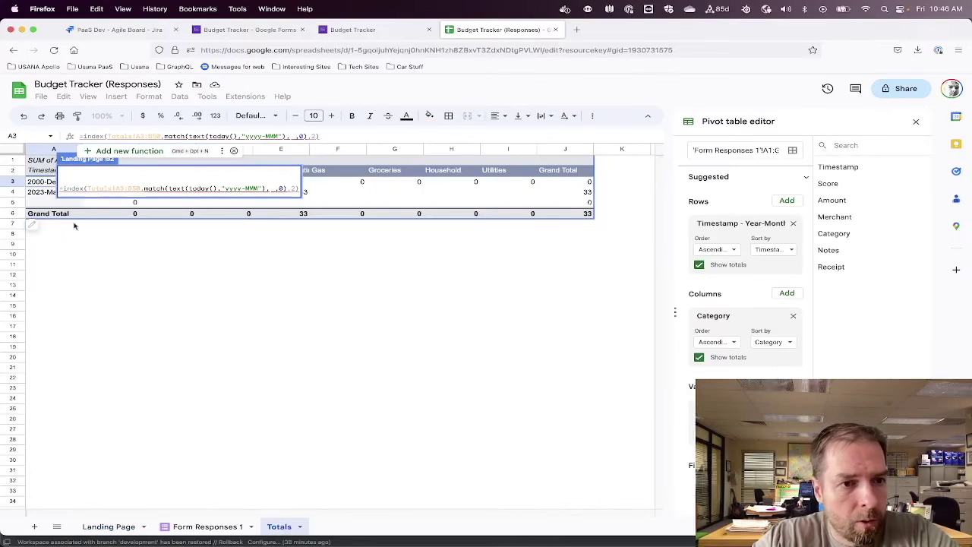
left_click_drag(37, 183, 63, 461)
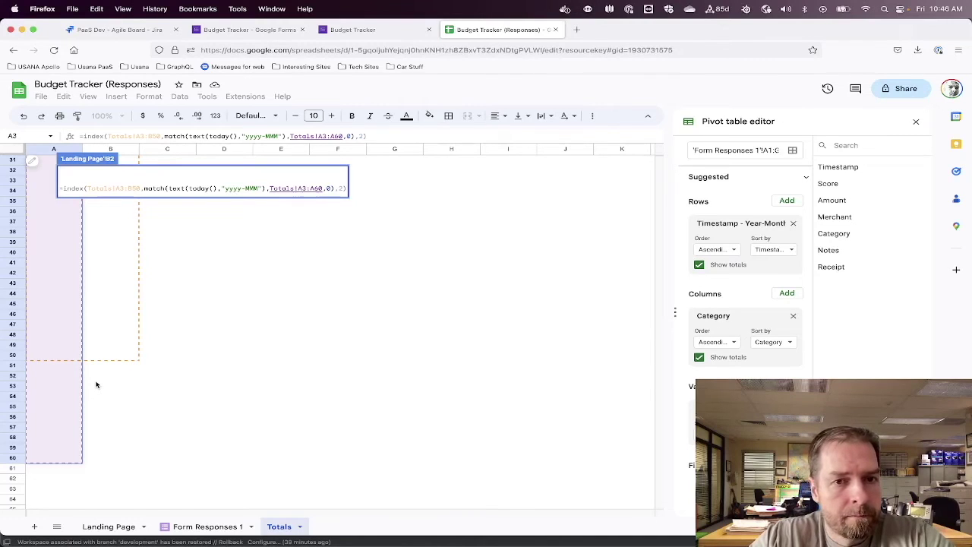
key("Return")
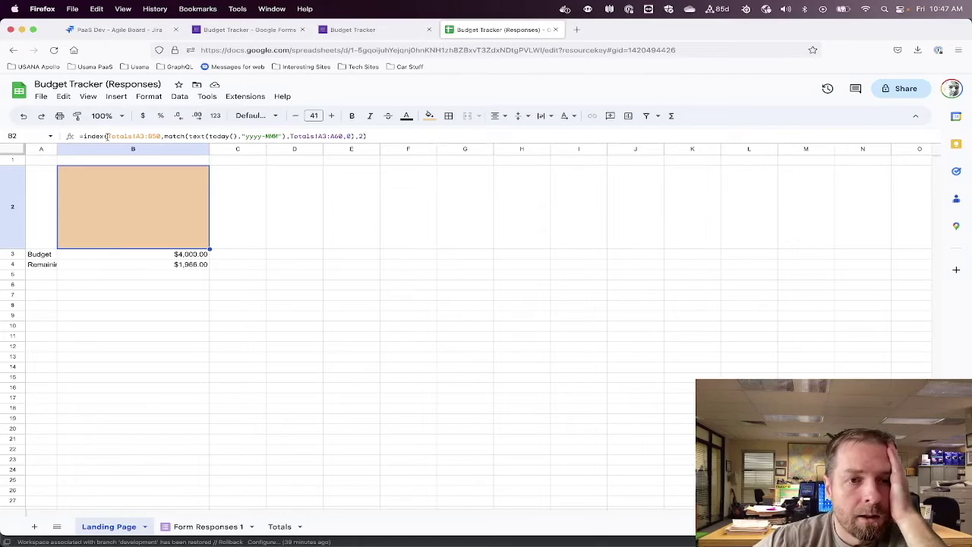
Replace the INDEX reference in the B2 formula with Totals!A3:J60, covering the pivot table from the month column through Grand Total
left_click_drag(107, 137, 161, 134)
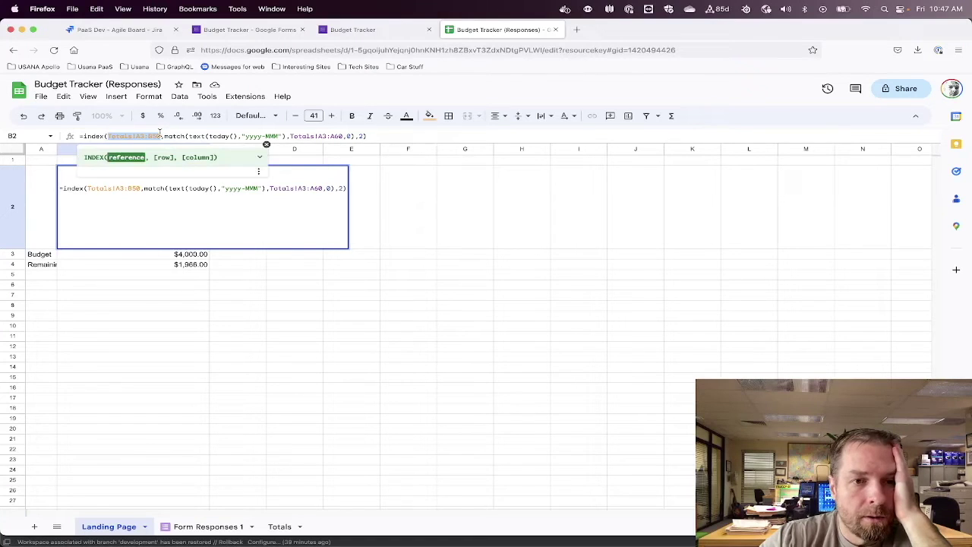
key("BackSpace")
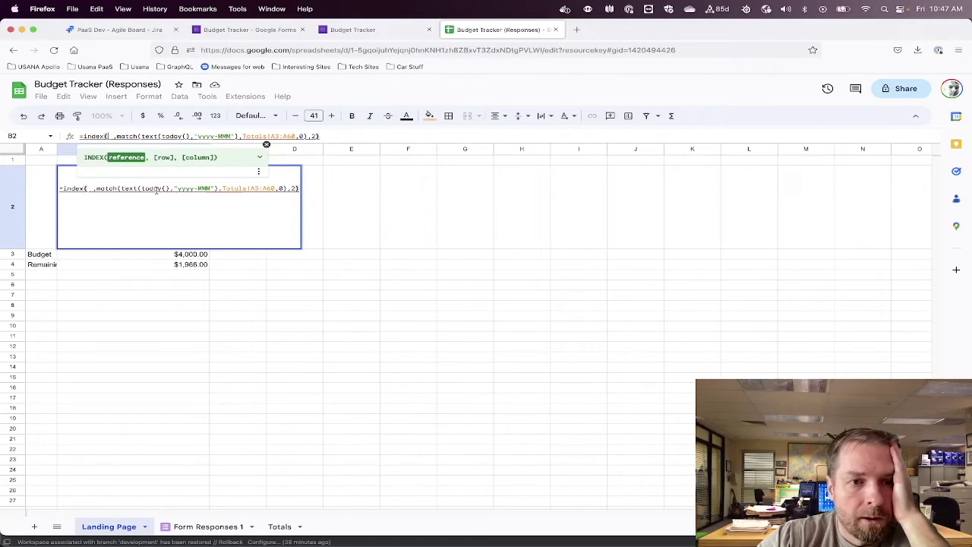
left_click(278, 531)
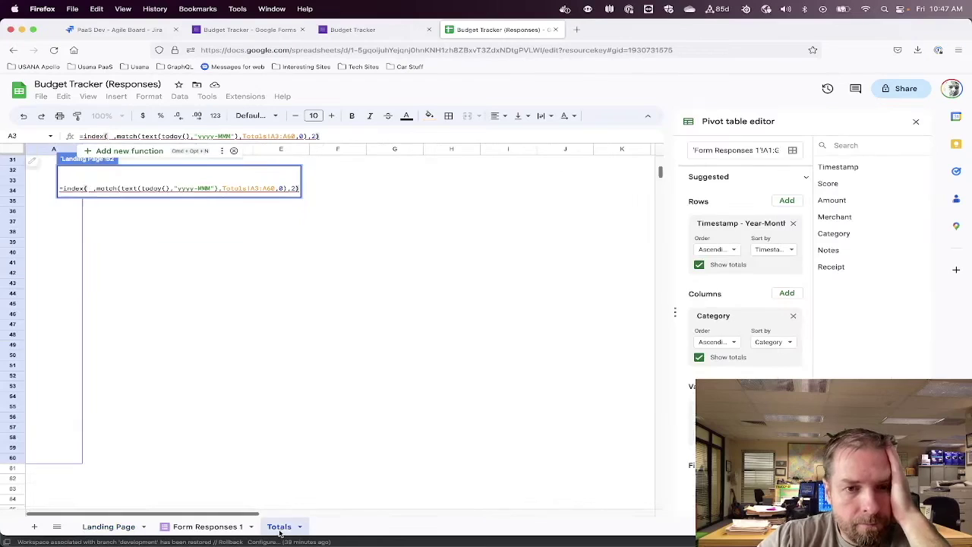
scroll(124, 271, "up", 10)
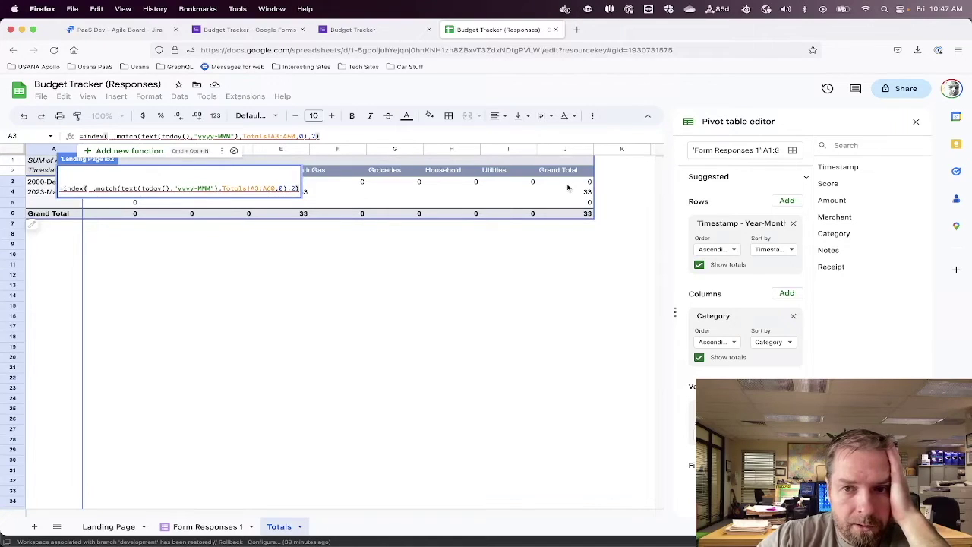
left_click_drag(567, 186, 570, 237)
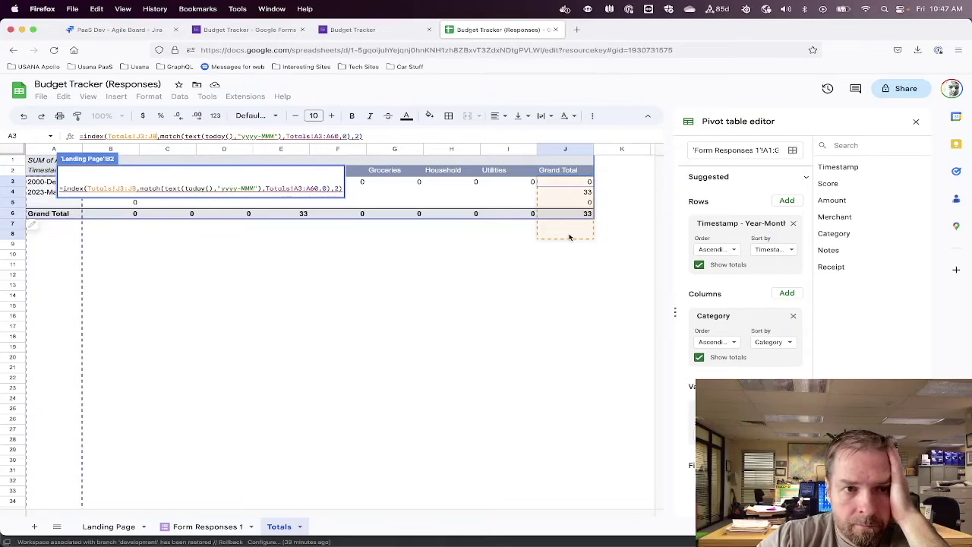
left_click_drag(570, 236, 566, 196)
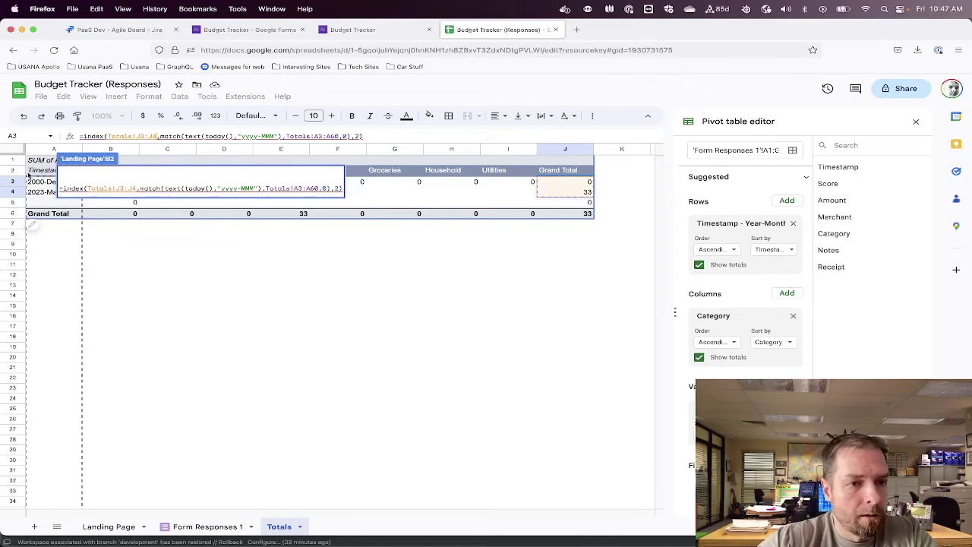
left_click_drag(35, 180, 569, 250)
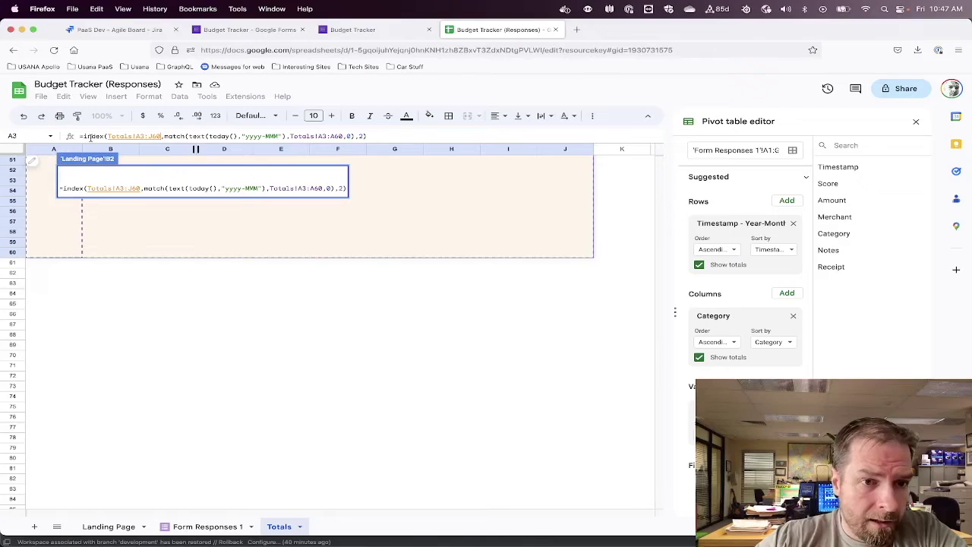
scroll(67, 249, "up", 10)
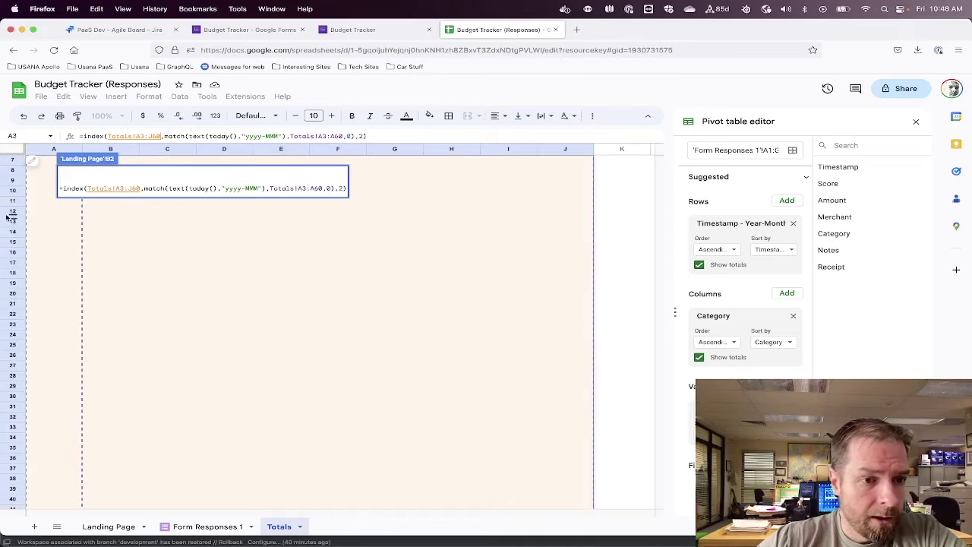
scroll(13, 175, "up", 2)
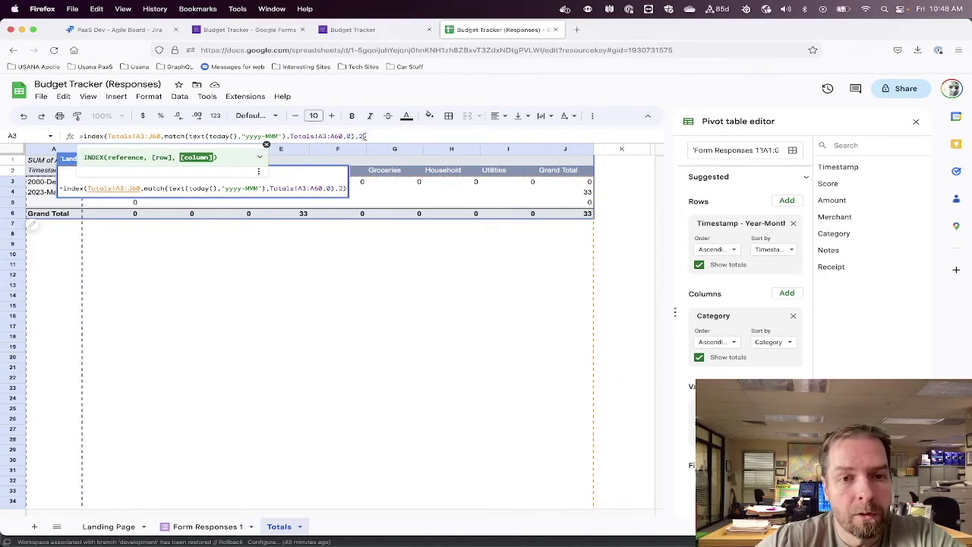
Set the INDEX column number in the B2 formula to 10 and commit the formula
key("BackSpace")
key("BackSpace")
type("10")
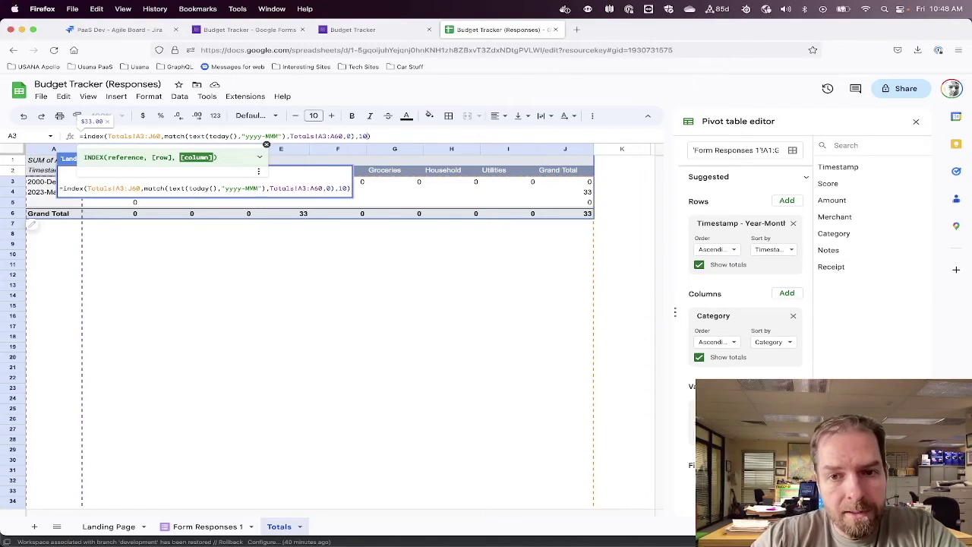
key("Return")
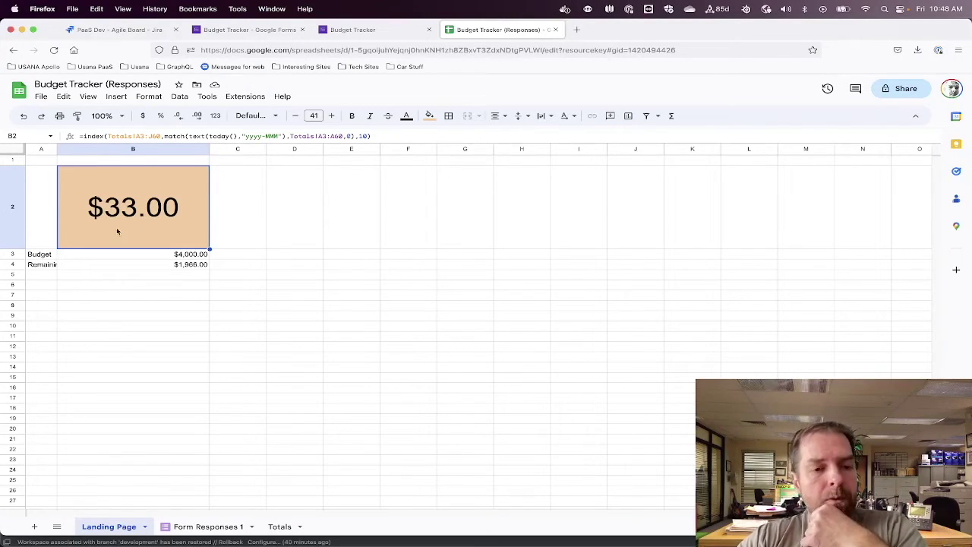
right_click(77, 193)
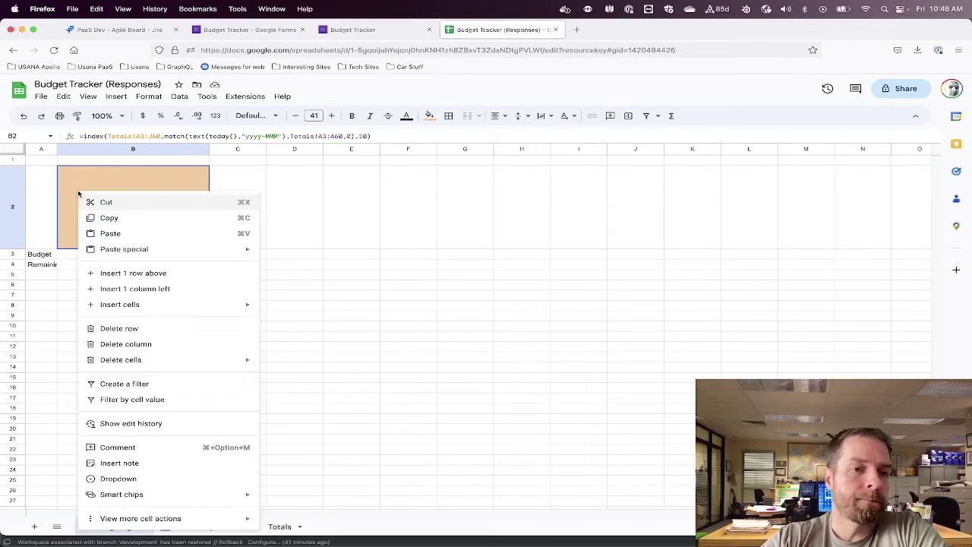
left_click(80, 182)
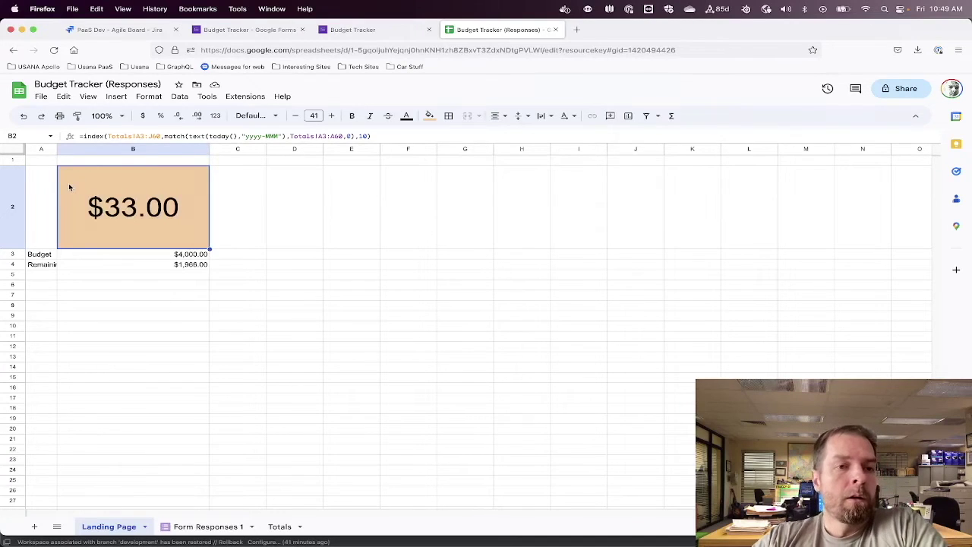
right_click(69, 185)
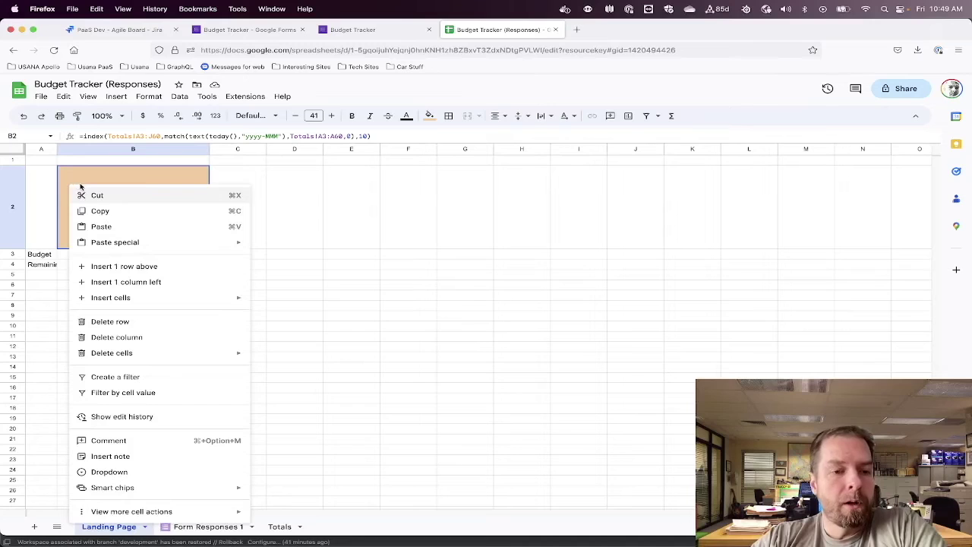
left_click(96, 173)
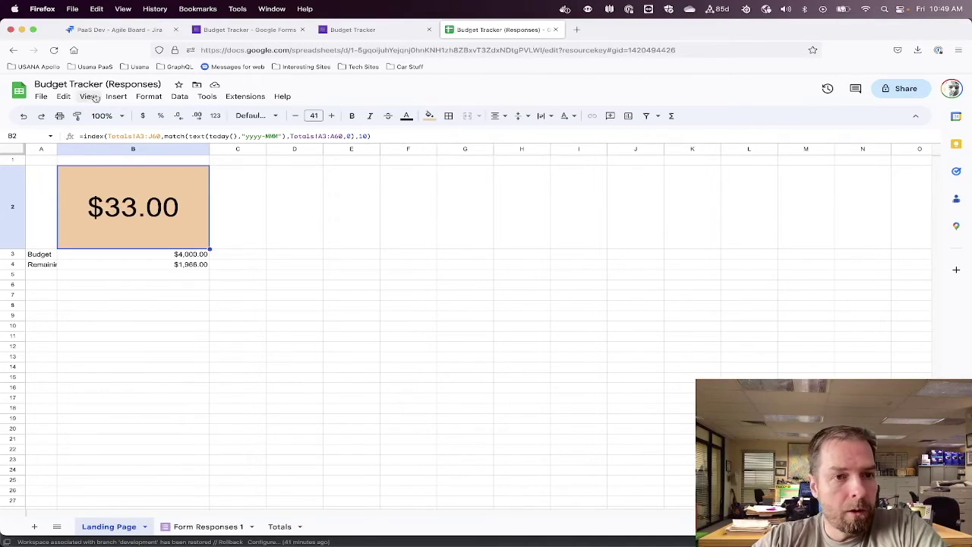
Add a conditional formatting color scale to cell B2 using the green to yellow to red preset
left_click(150, 97)
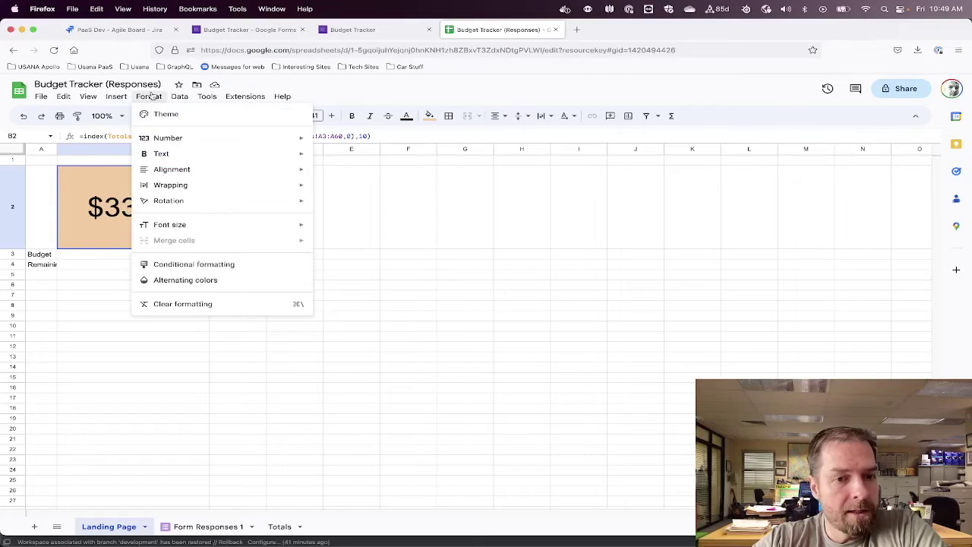
left_click(195, 266)
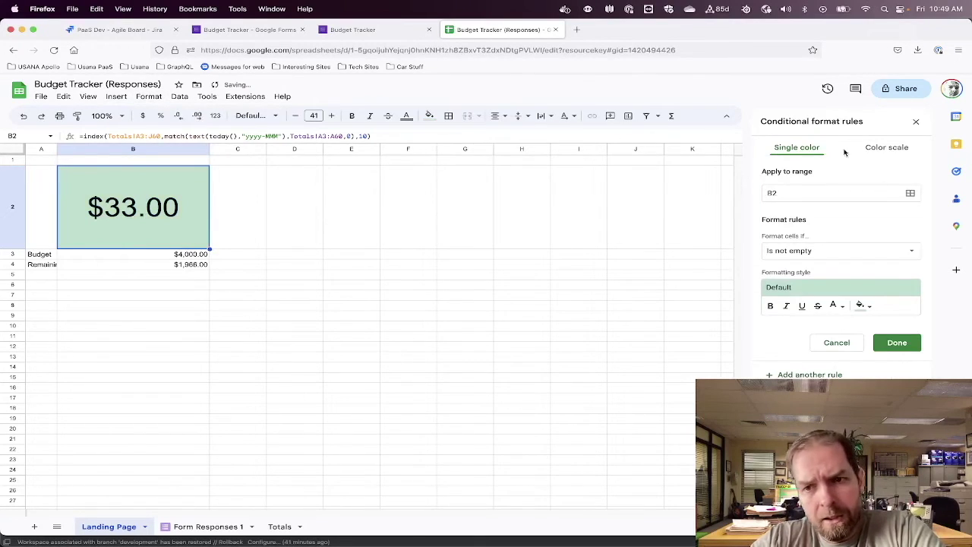
left_click(904, 147)
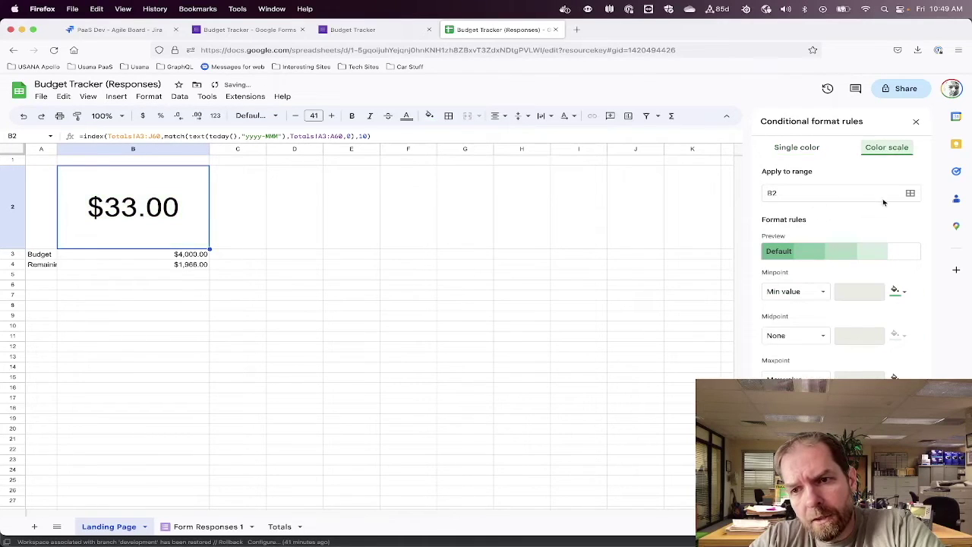
left_click(794, 252)
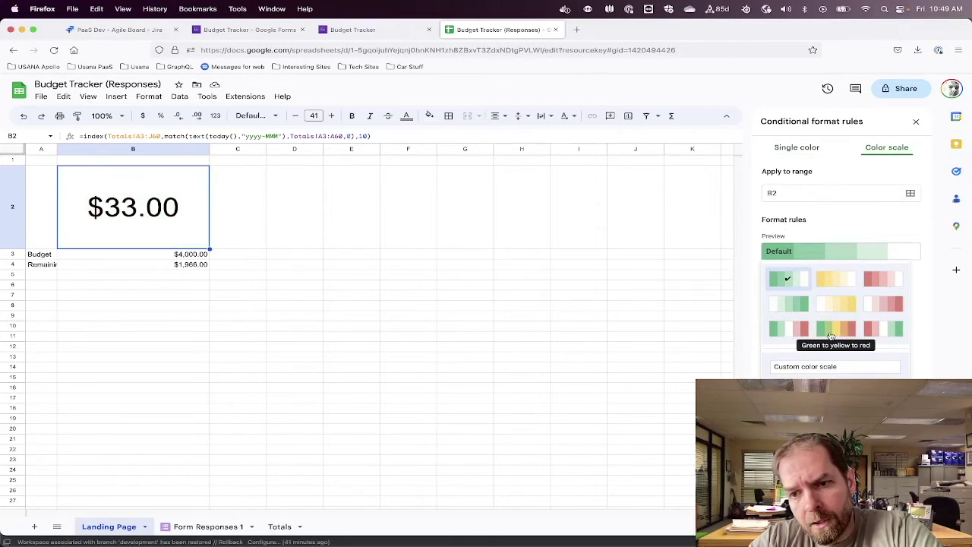
left_click(838, 335)
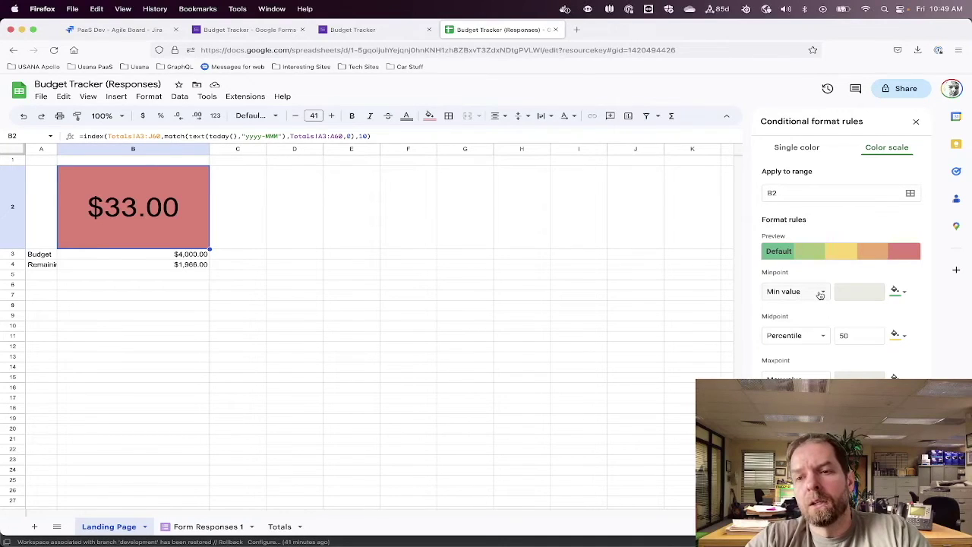
Set the color scale's minpoint, midpoint and maxpoint types to Number, with a maxpoint value of 4000
left_click(820, 294)
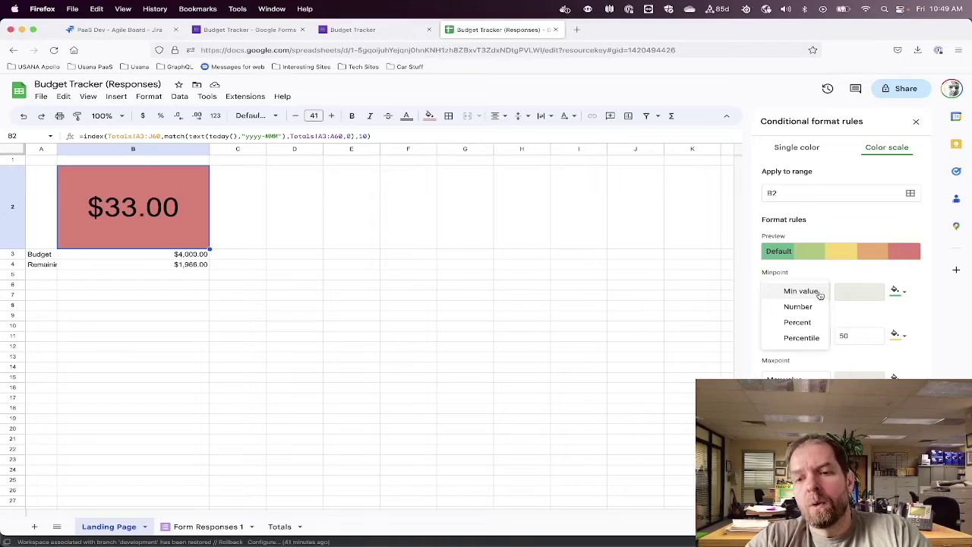
left_click(810, 306)
left_click(806, 338)
left_click(801, 305)
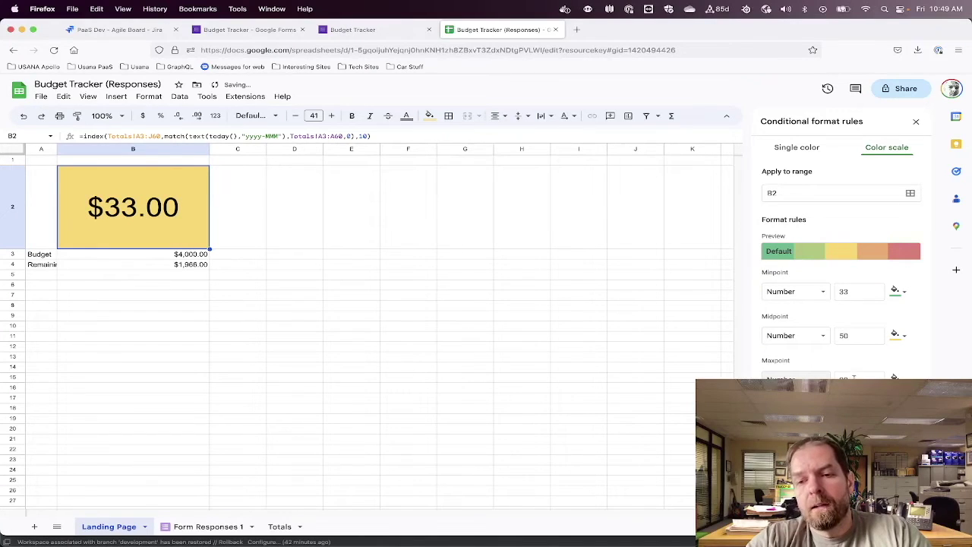
left_click(853, 377)
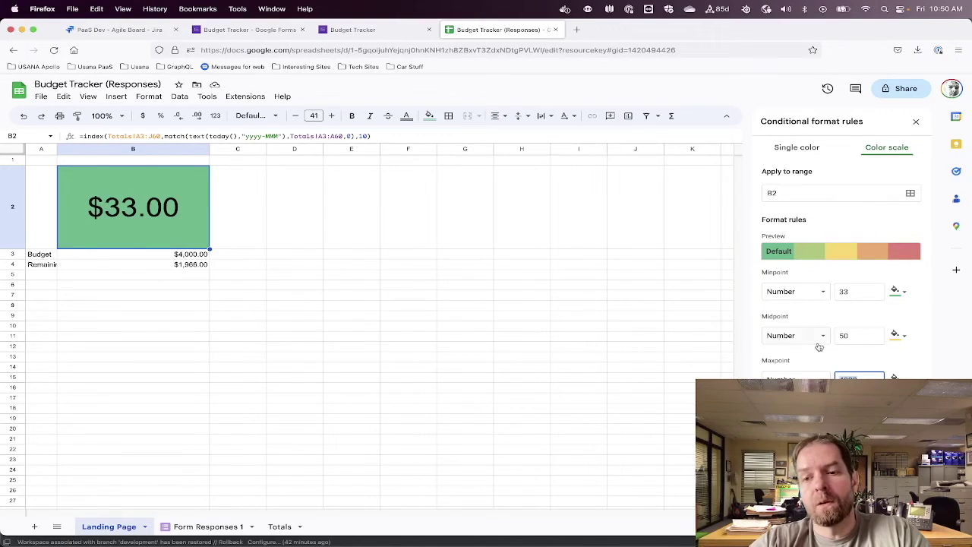
Set the color scale's midpoint to 2000 and minpoint to 0, and save the rule
double_click(852, 335)
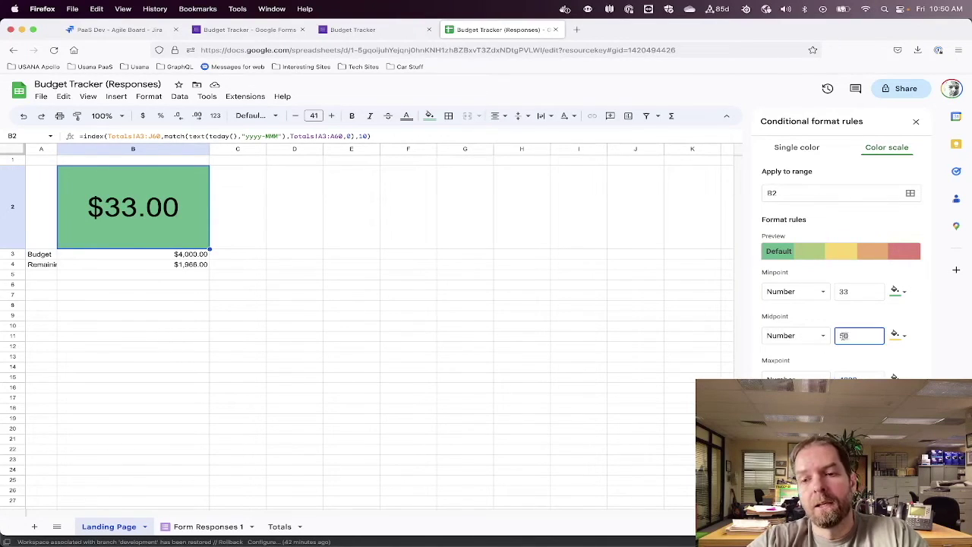
double_click(836, 335)
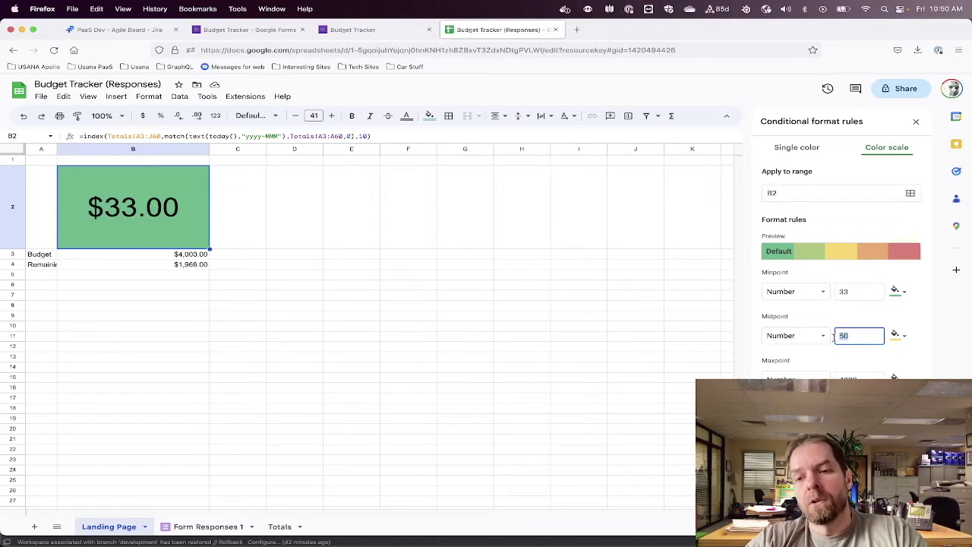
type("2000")
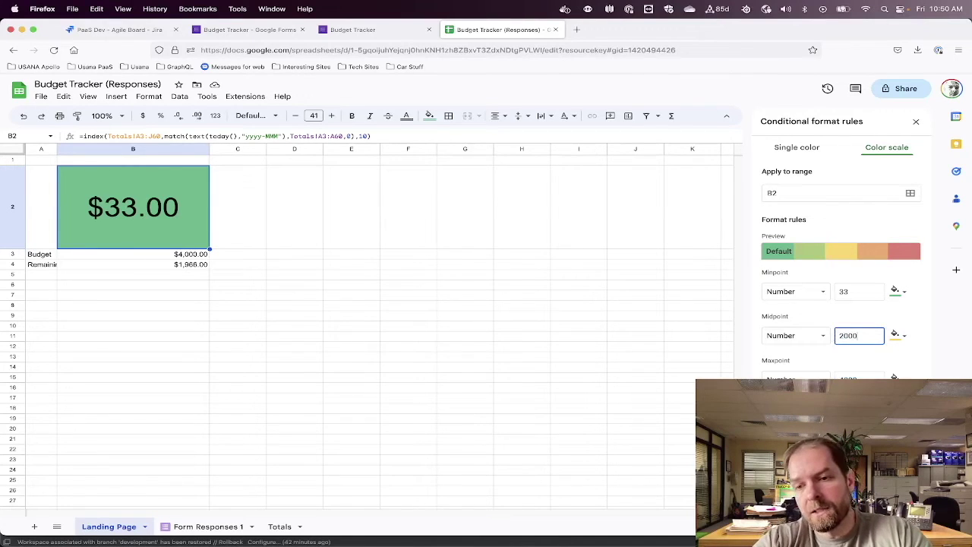
left_click(848, 314)
double_click(848, 290)
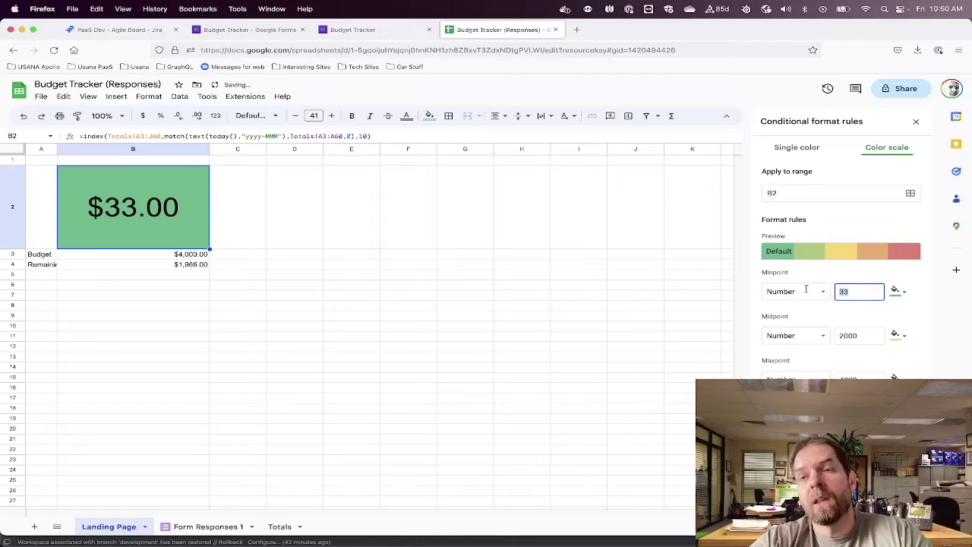
type("0")
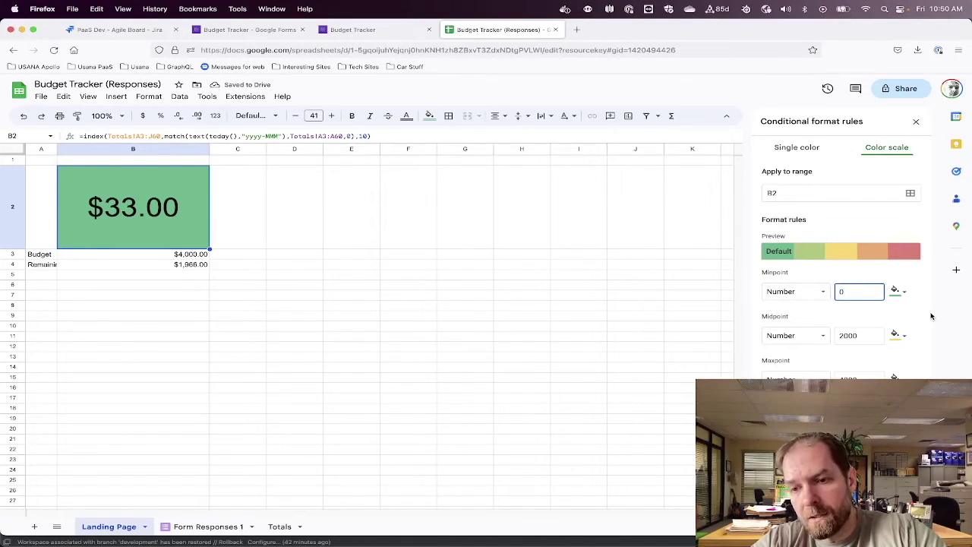
left_click(900, 425)
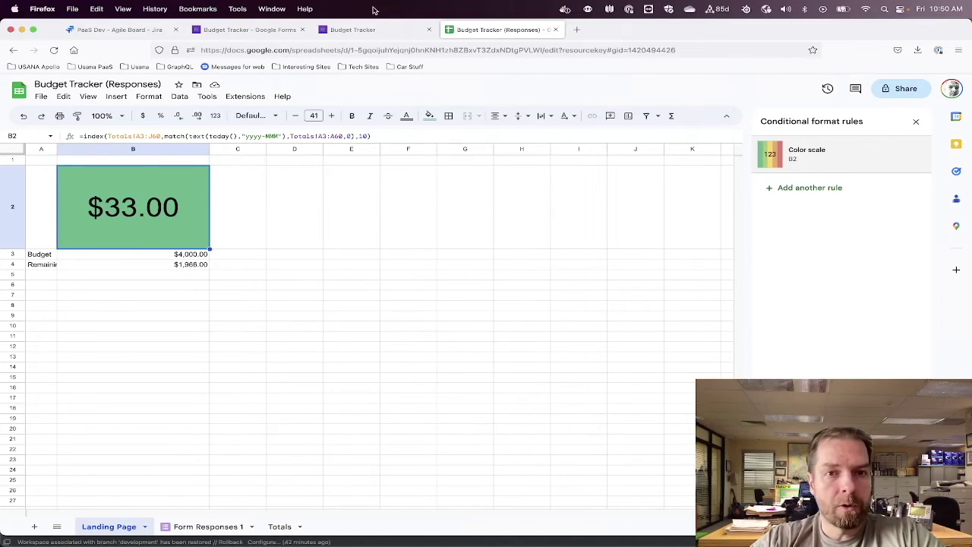
Start another response in the Budget Tracker form and enter 2000.00 as the amount
left_click(372, 31)
left_click(346, 188)
left_click(339, 235)
type("2000.00")
key("Tab")
type("bv")
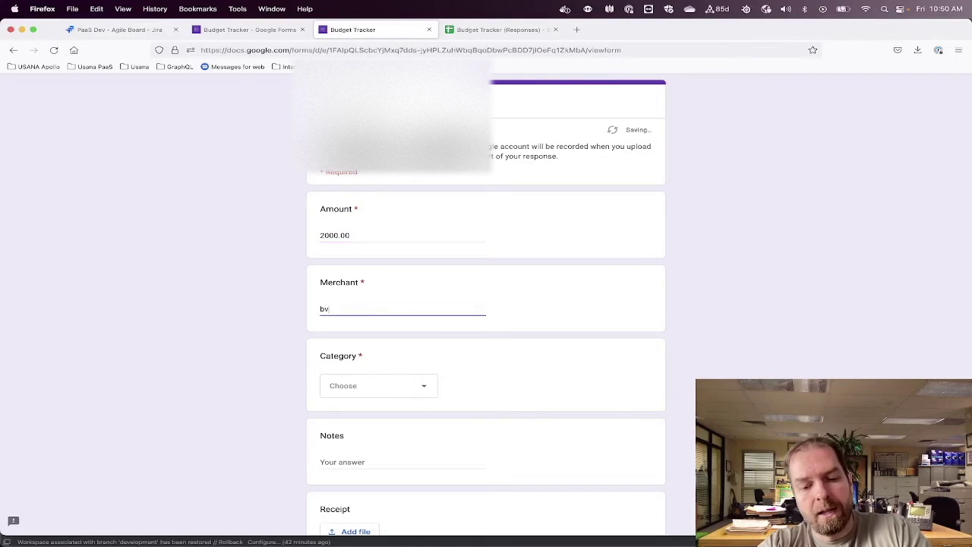
type("est")
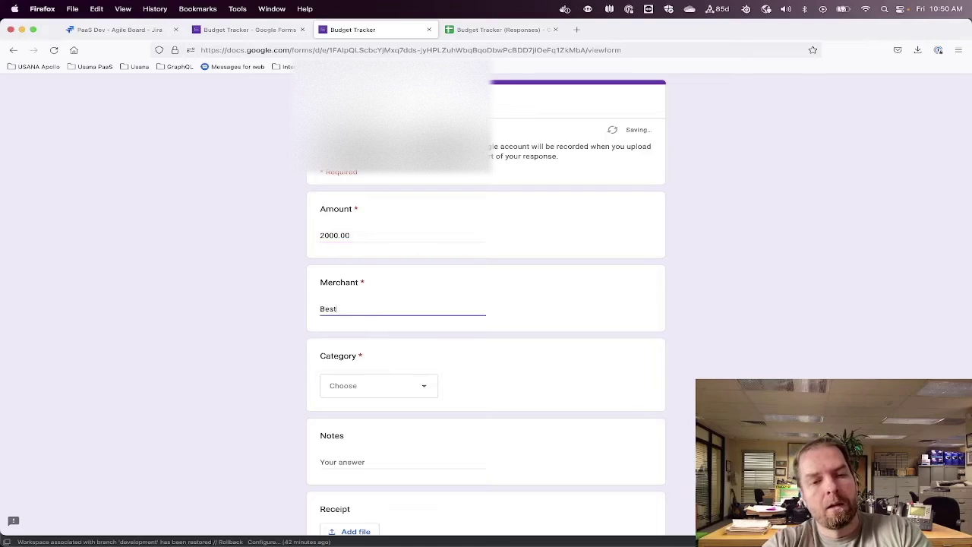
key("BackSpace")
key("BackSpace")
key("BackSpace")
key("BackSpace")
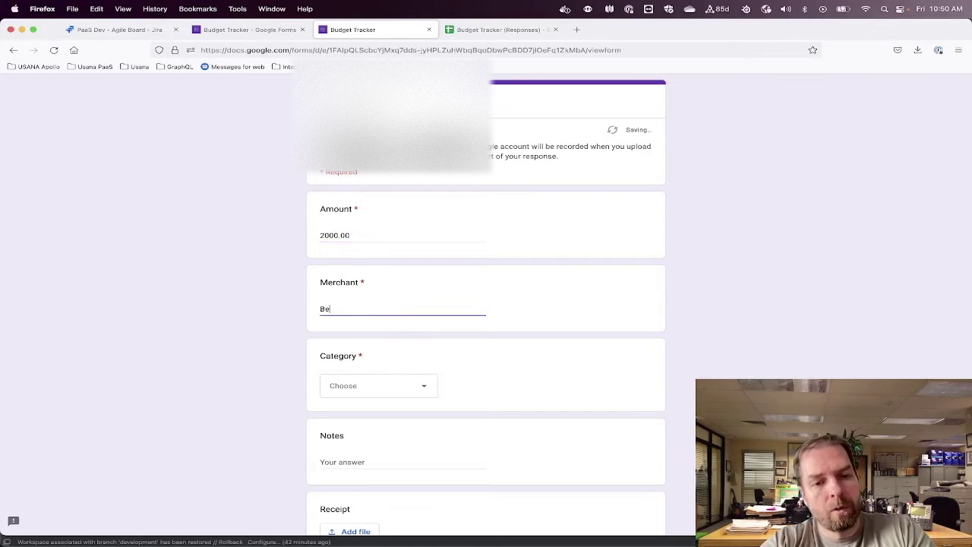
type("HC")
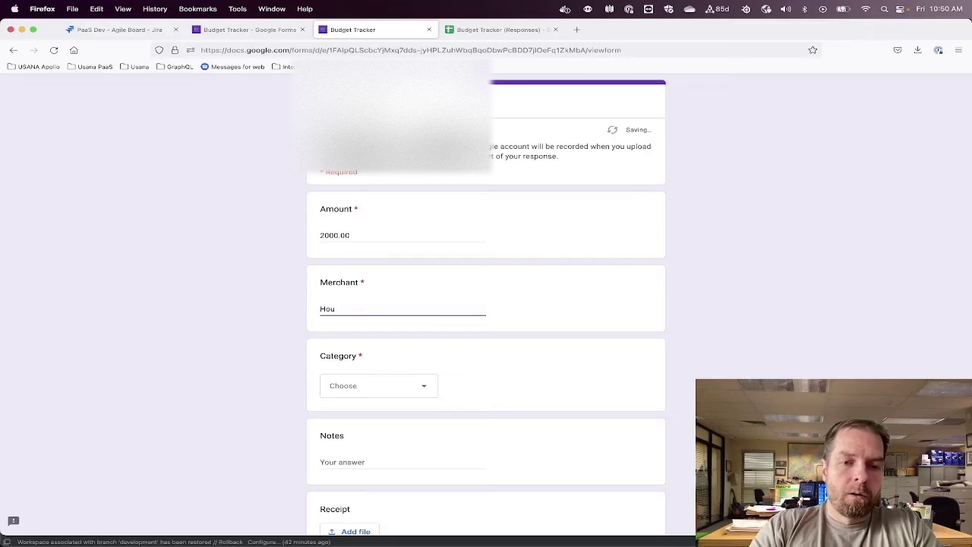
key("BackSpace")
Enter Rent as the merchant, choose the Household category, and submit the response
type("Rent")
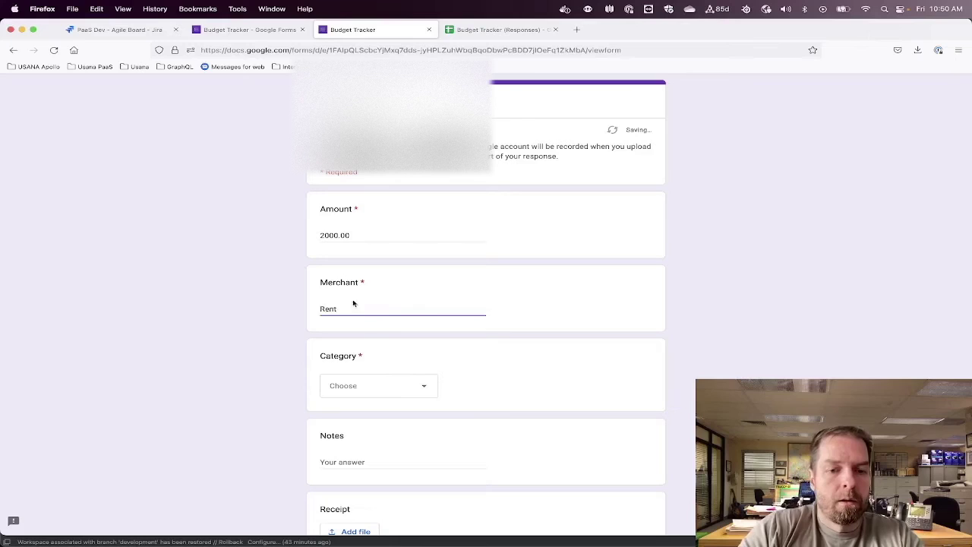
left_click(393, 392)
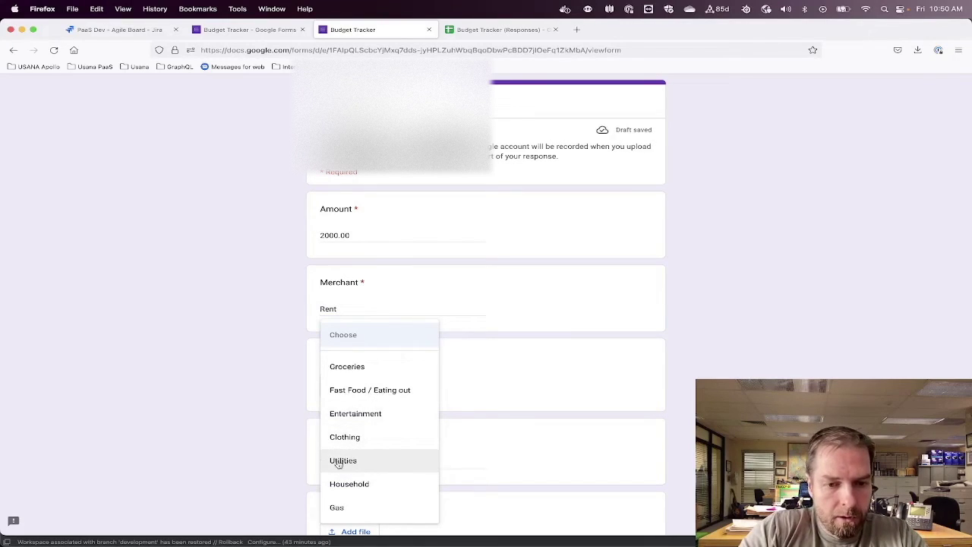
left_click(355, 484)
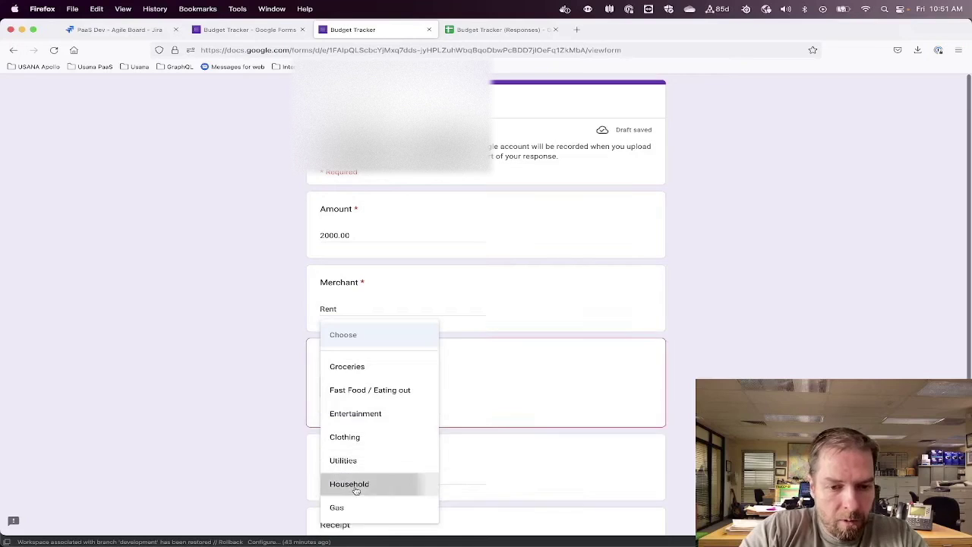
scroll(358, 451, "down", 3)
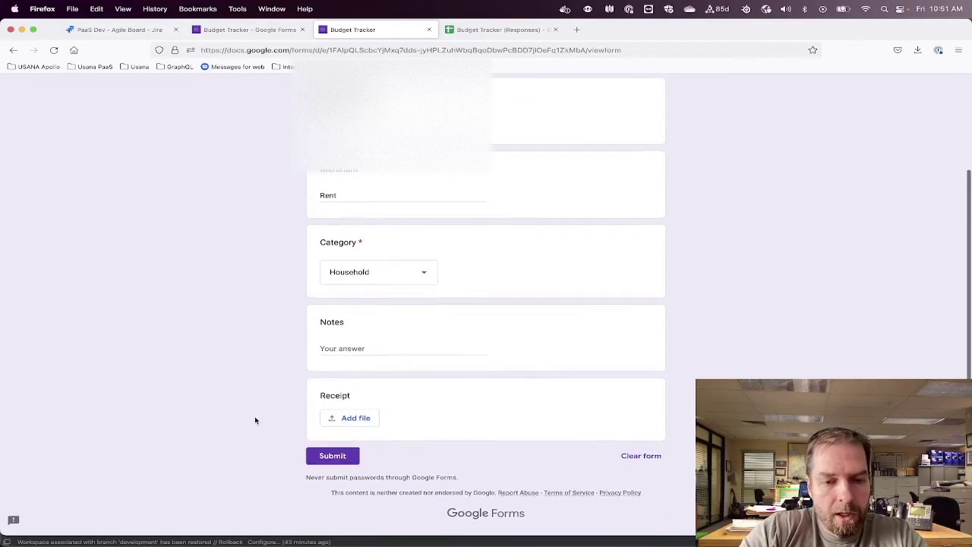
left_click(322, 457)
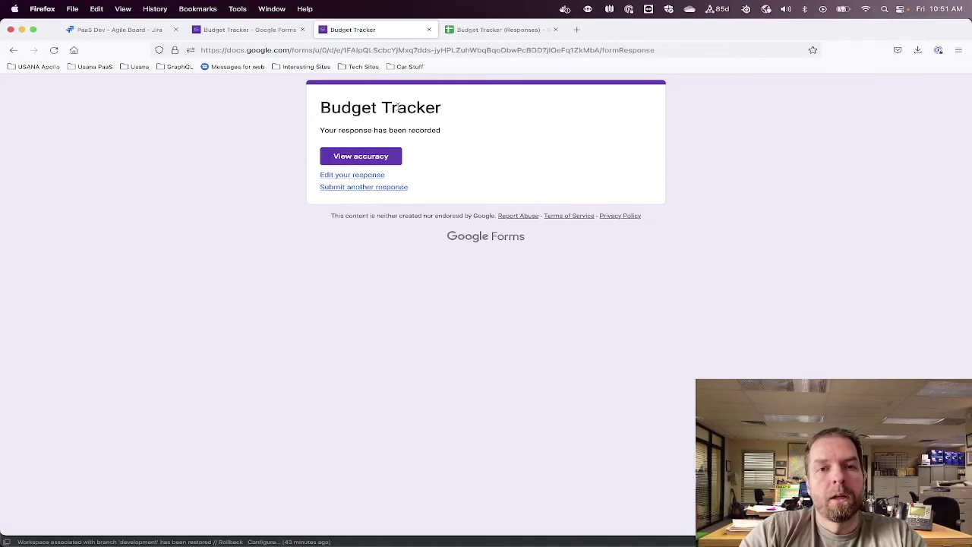
Check the Landing Page's spending cell and the new Rent entry on the Form Responses 1 sheet
left_click(471, 32)
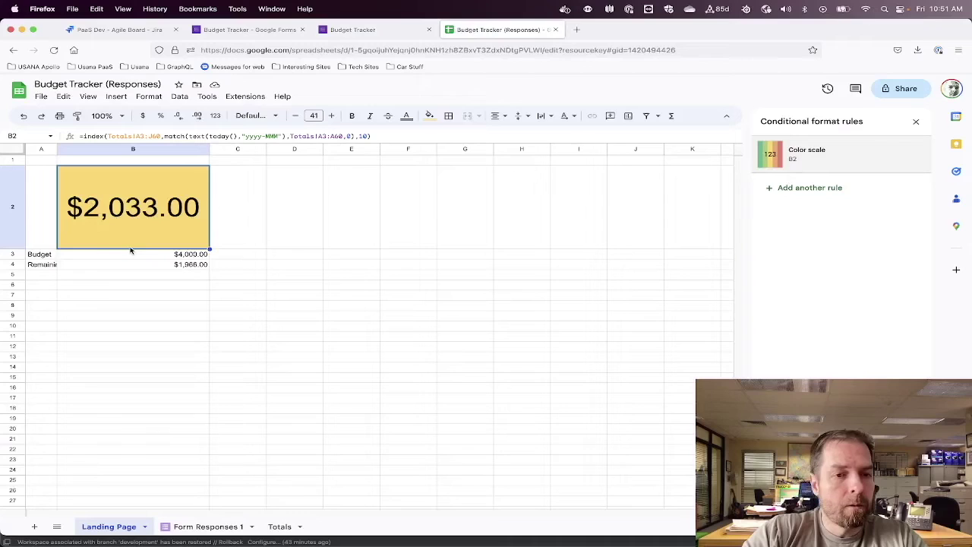
left_click(207, 524)
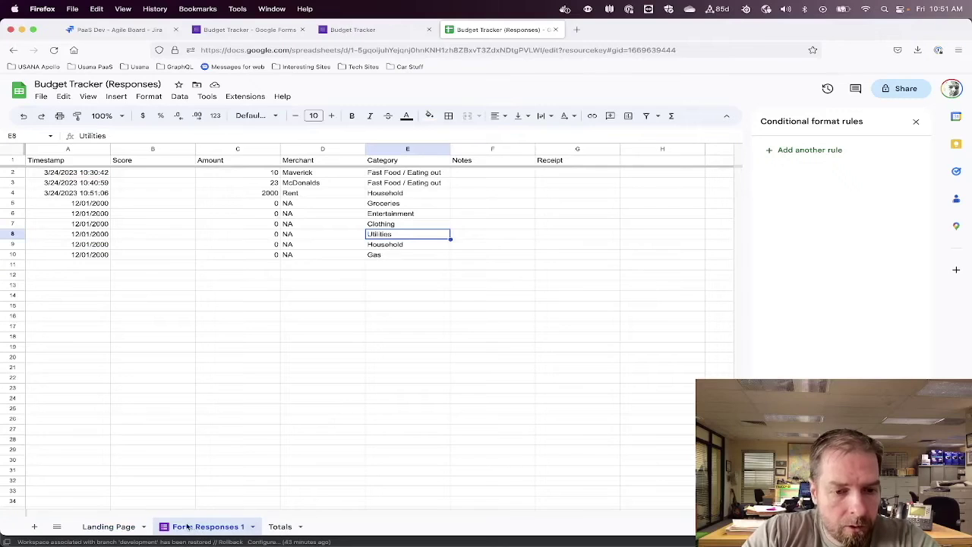
left_click(103, 526)
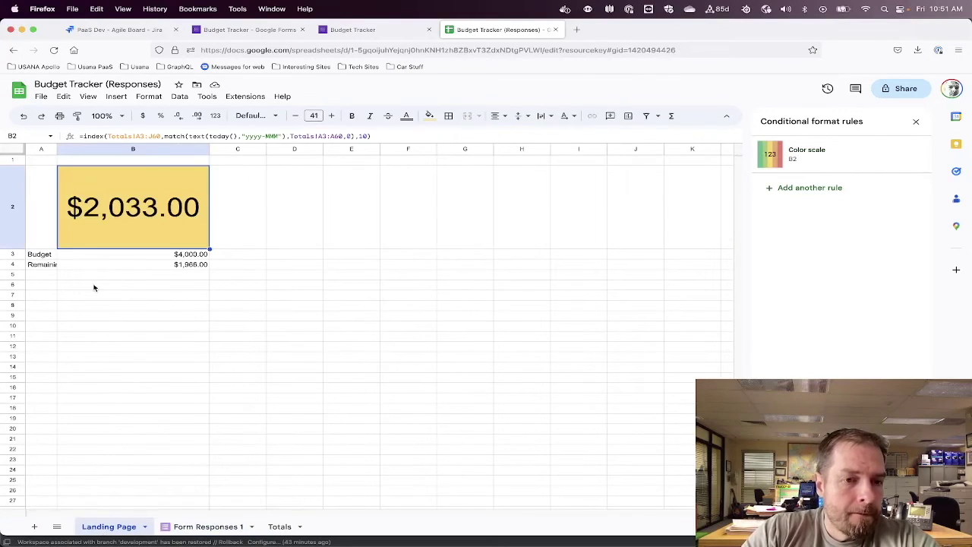
Open the Remaining amount in Landing Page cell B4 for editing
left_click(126, 278)
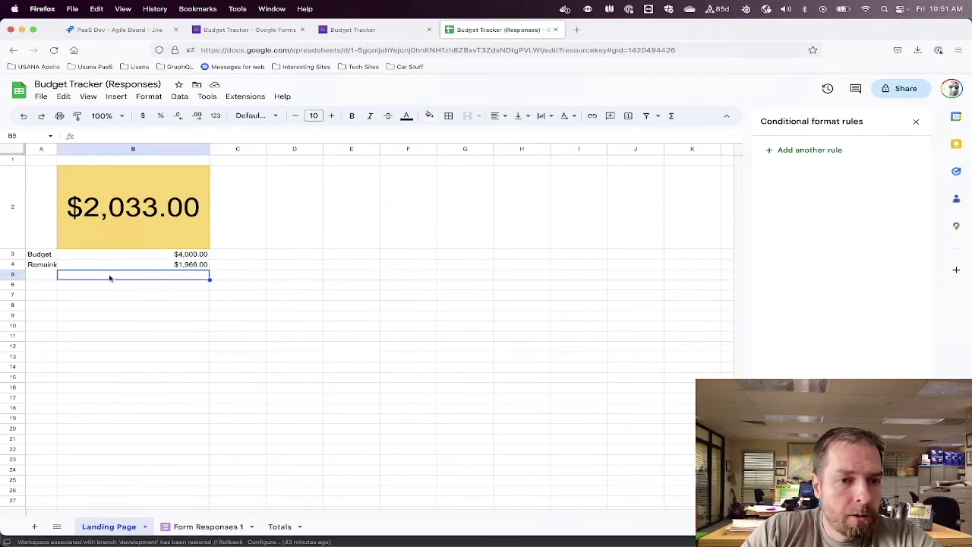
left_click(180, 264)
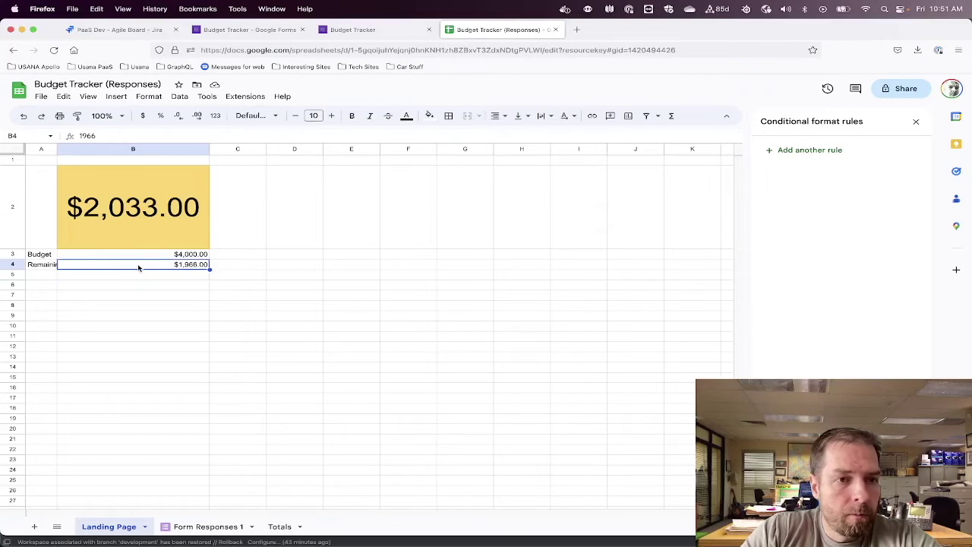
double_click(95, 135)
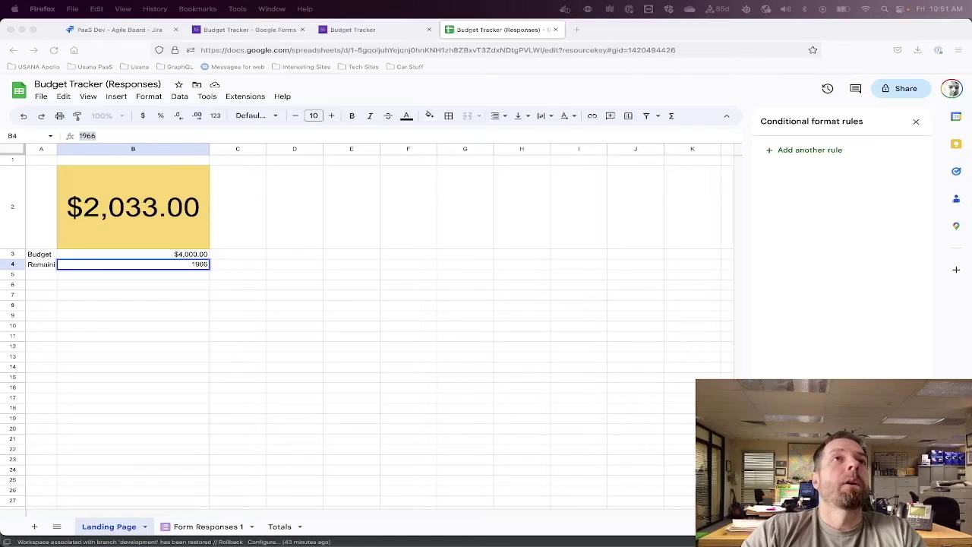
left_click(169, 264)
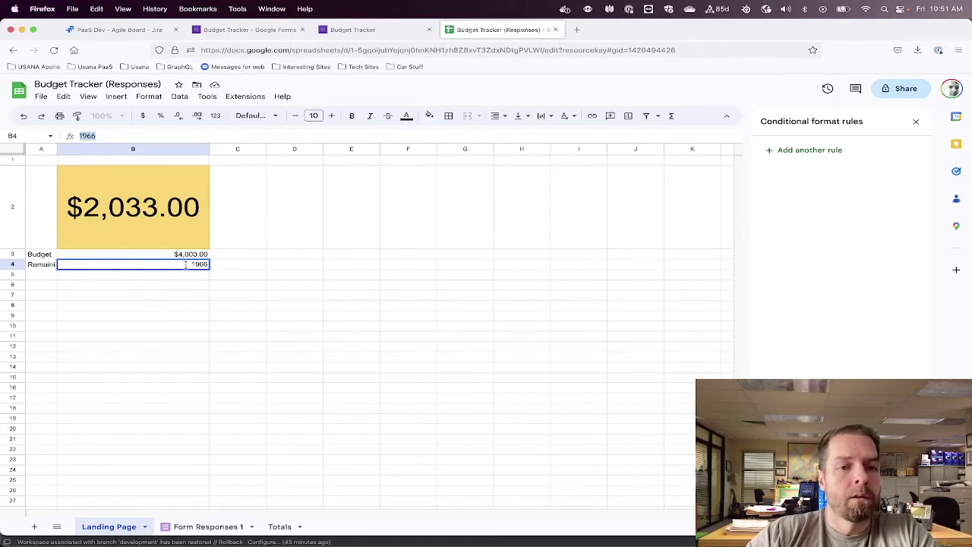
Replace the Remaining amount in cell B4 with the formula =b3-b2
key("BackSpace")
key("BackSpace")
key("BackSpace")
key("BackSpace")
type("=")
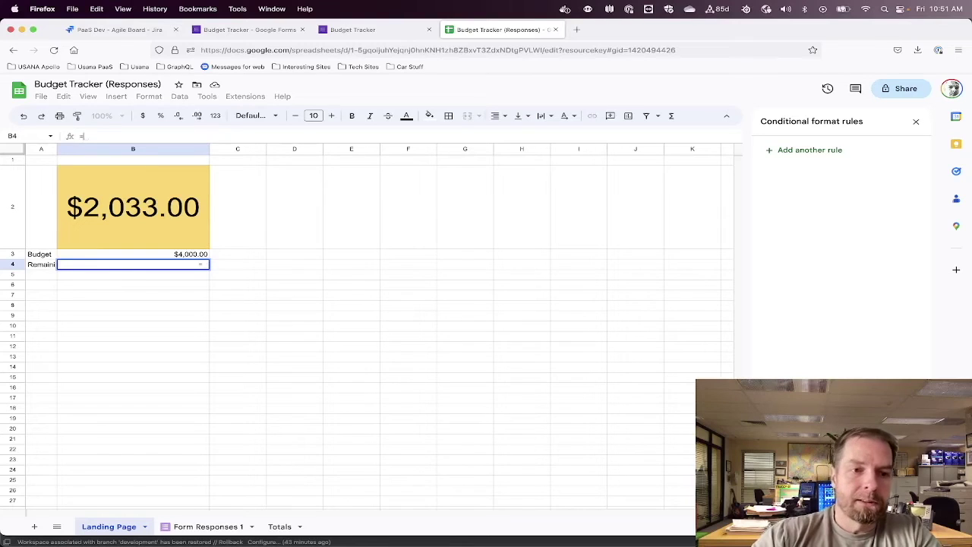
type("b")
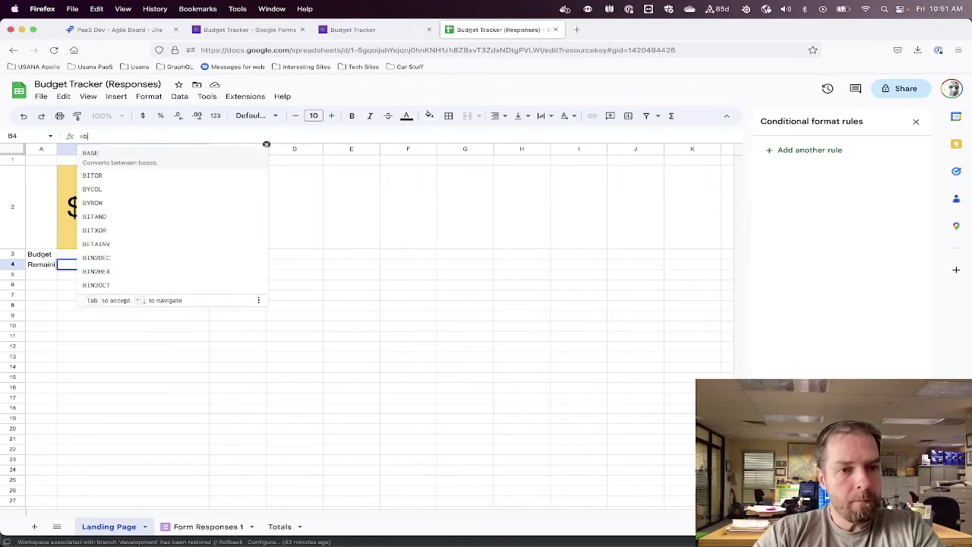
type("3")
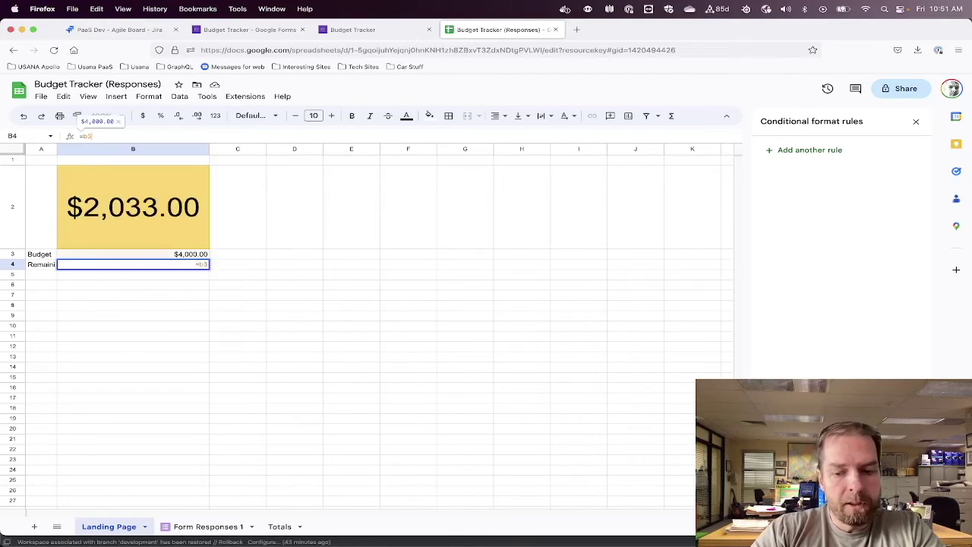
type("-b2")
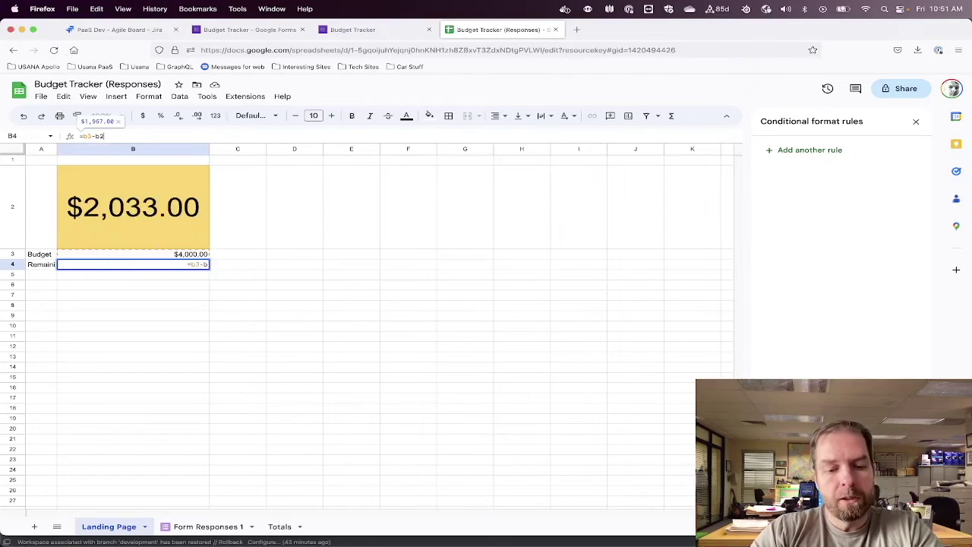
key("Return")
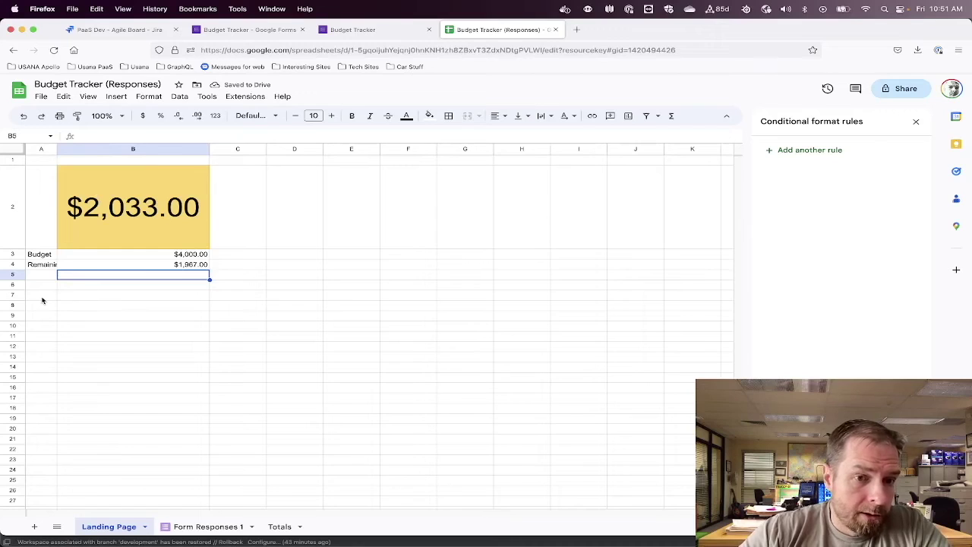
Insert a chart on the Landing Page sheet and place it just below the Budget and Remaining rows
left_click(51, 287)
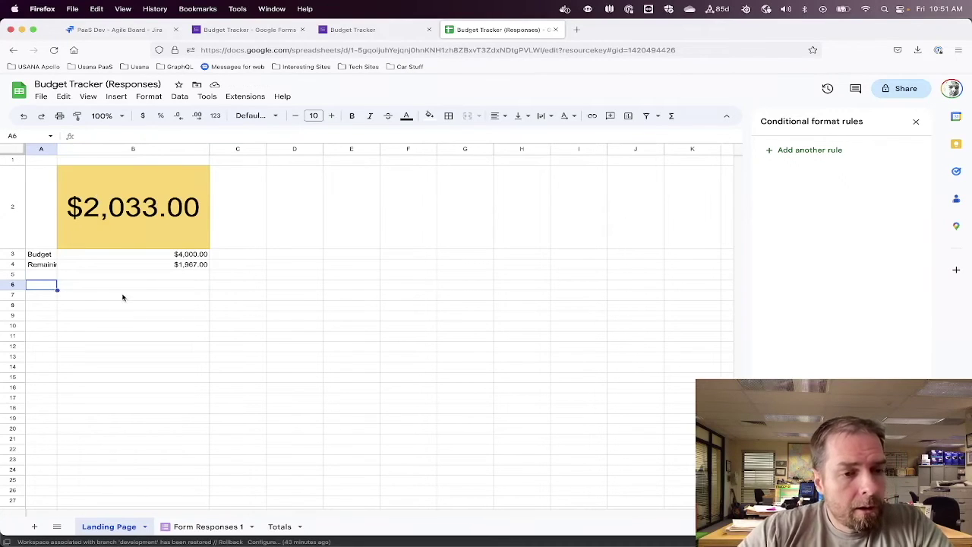
left_click(89, 287)
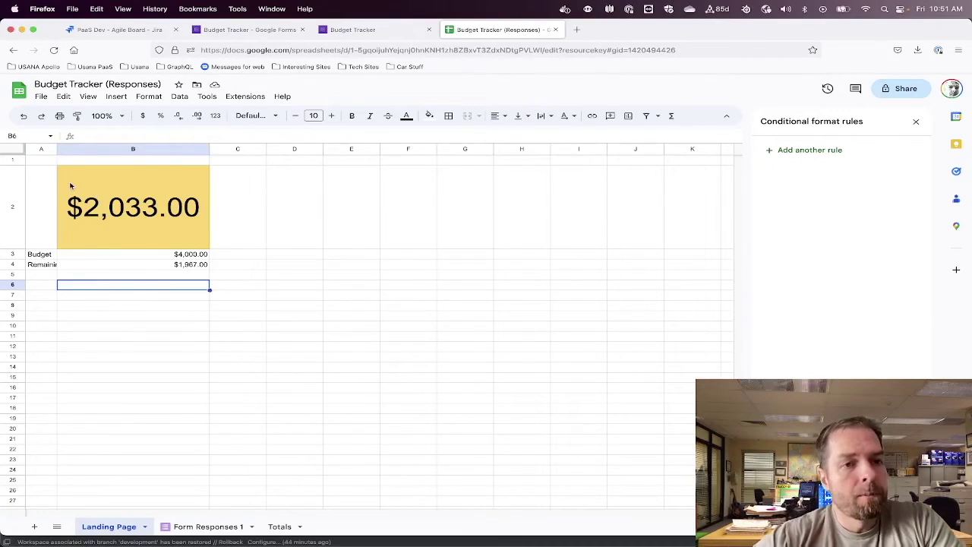
left_click(117, 97)
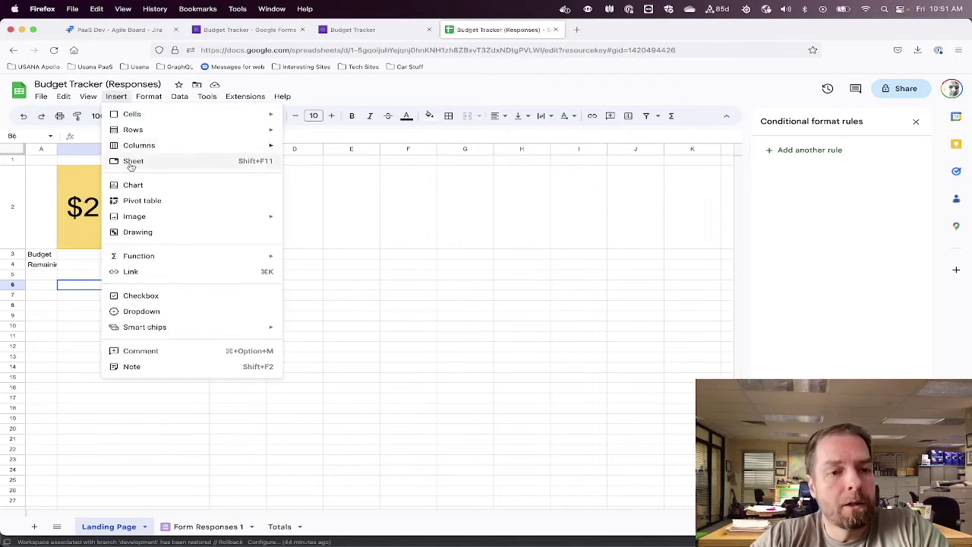
left_click(148, 188)
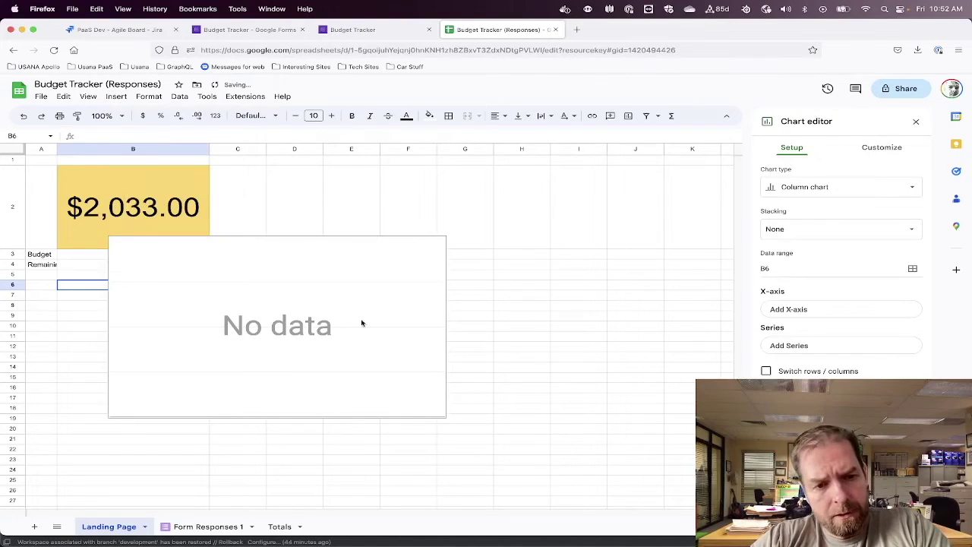
left_click(211, 358)
left_click_drag(235, 290, 200, 343)
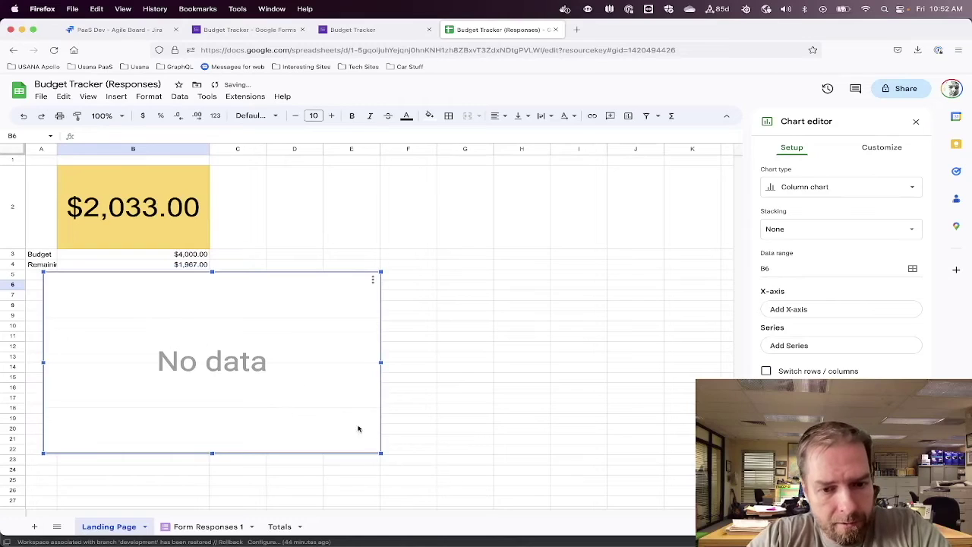
Change the new chart's type to a pie chart
left_click(835, 190)
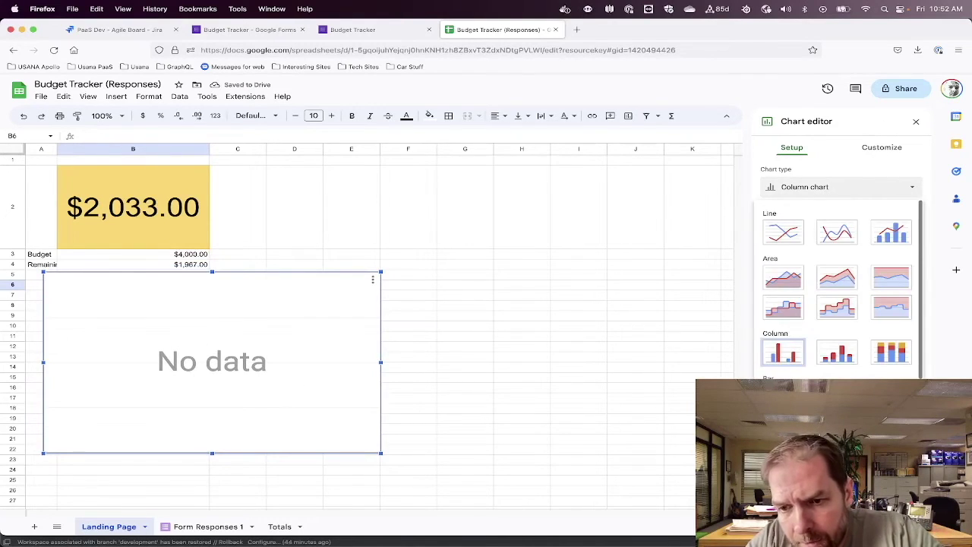
left_click(783, 442)
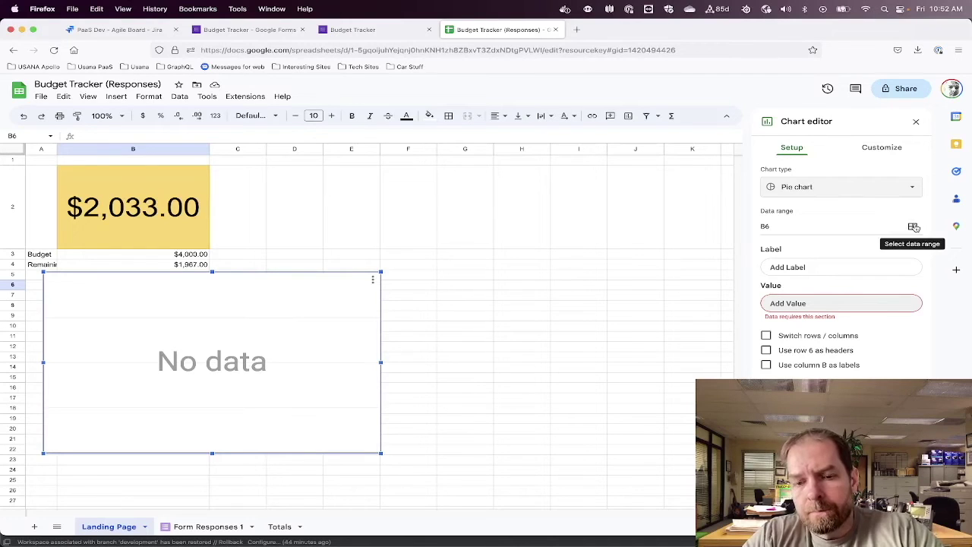
key("super+Tab")
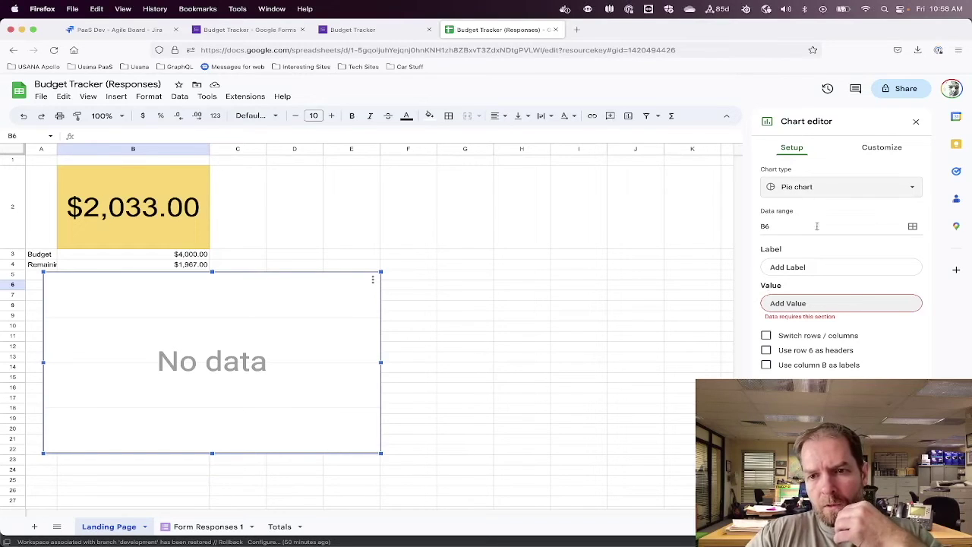
Set the pie chart's data range to Totals!B2:I32
left_click(912, 225)
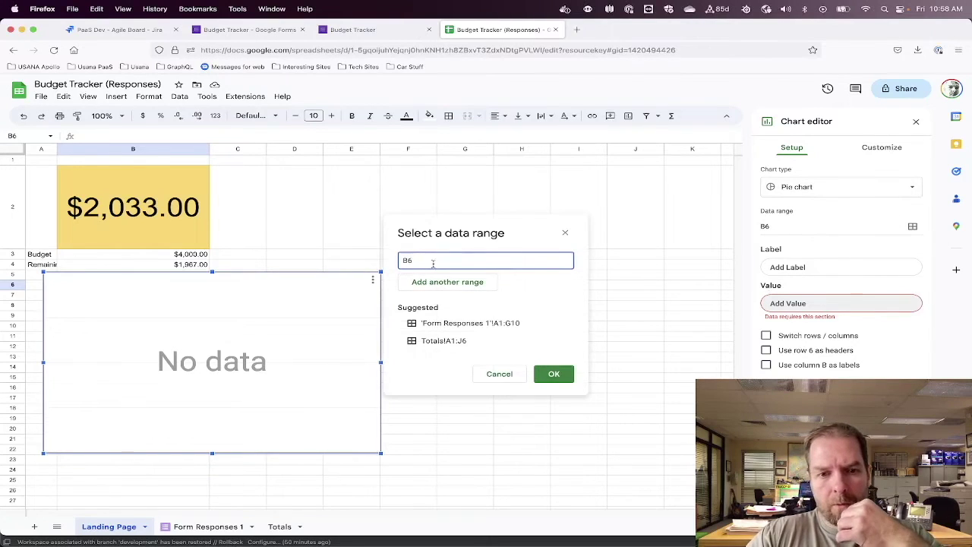
left_click(448, 342)
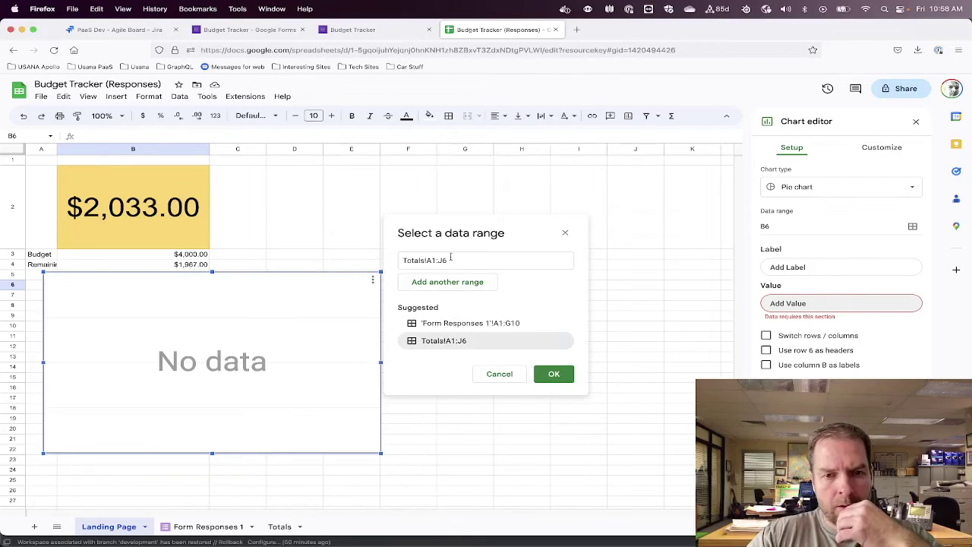
left_click(448, 260)
left_click_drag(444, 260, 477, 261)
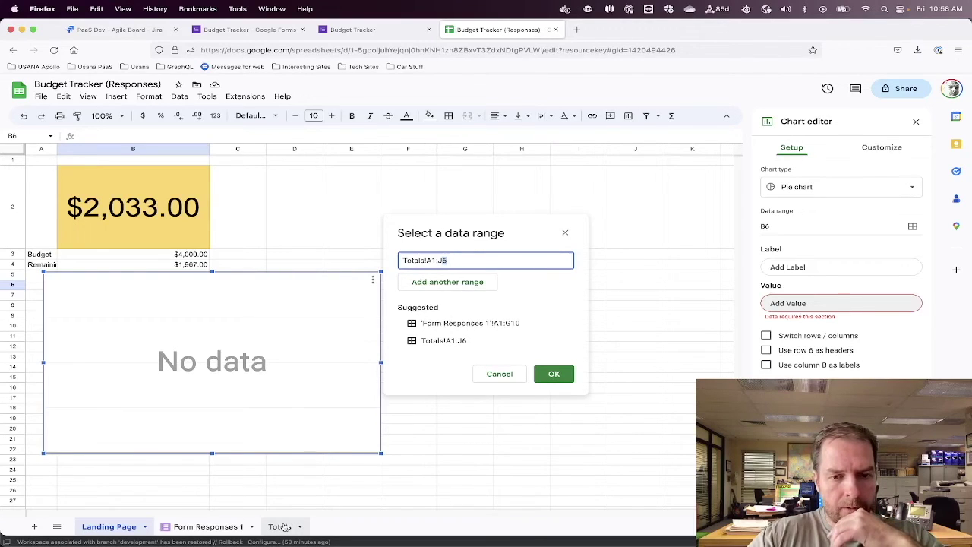
left_click(465, 262)
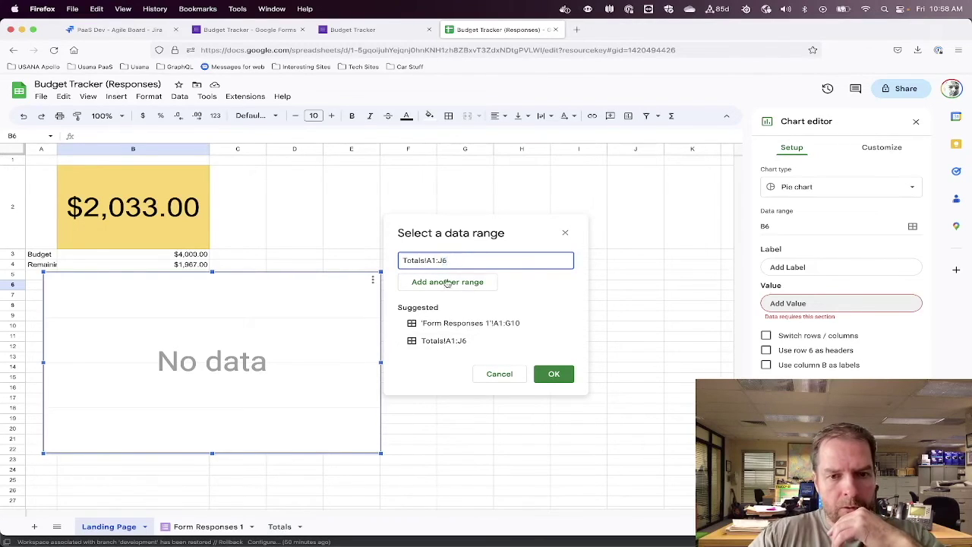
left_click(279, 526)
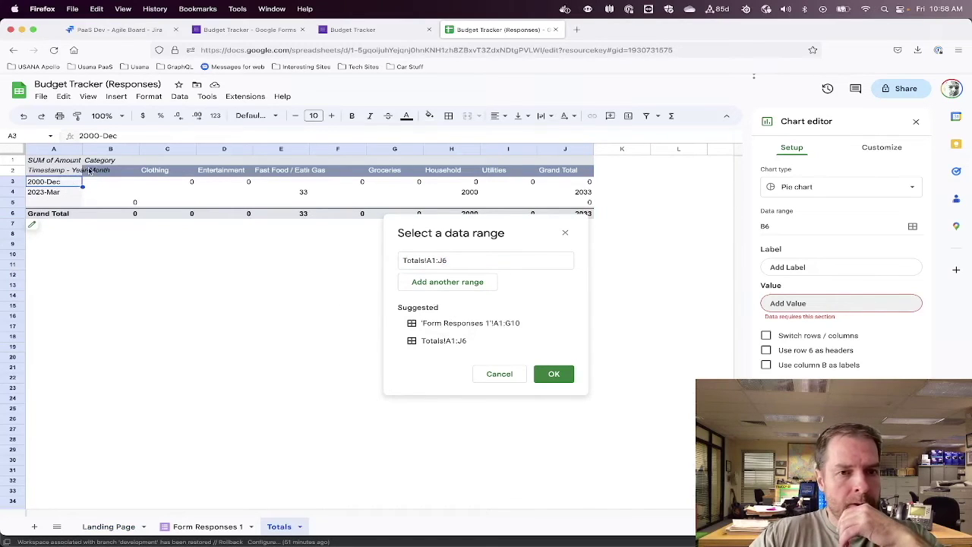
left_click_drag(89, 171, 497, 482)
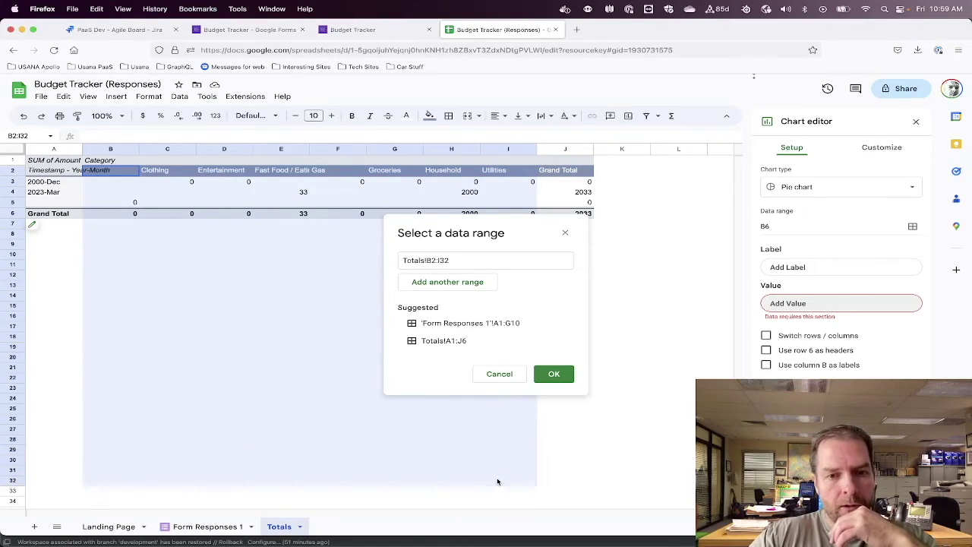
left_click(546, 375)
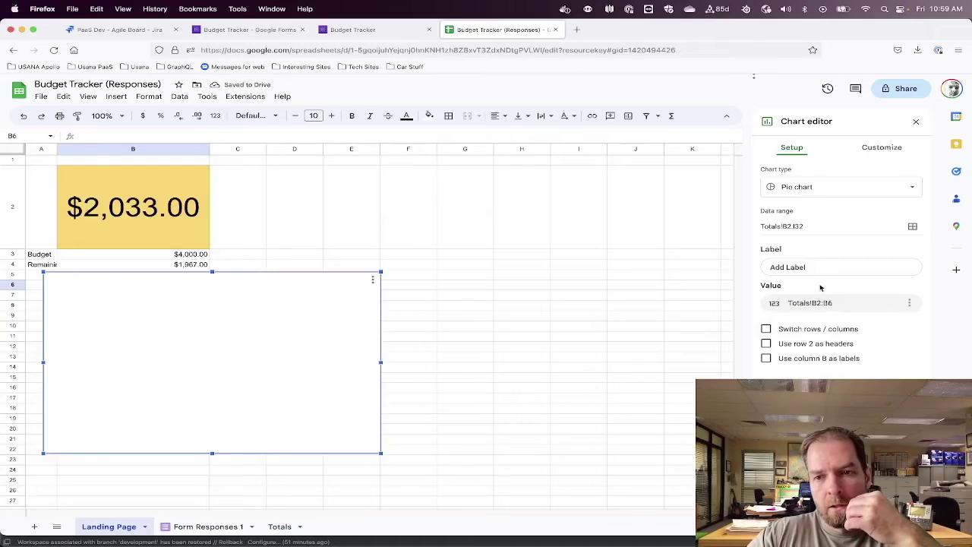
Add Totals!B2:B6 as the pie chart's label and try switching its rows and columns
left_click(805, 267)
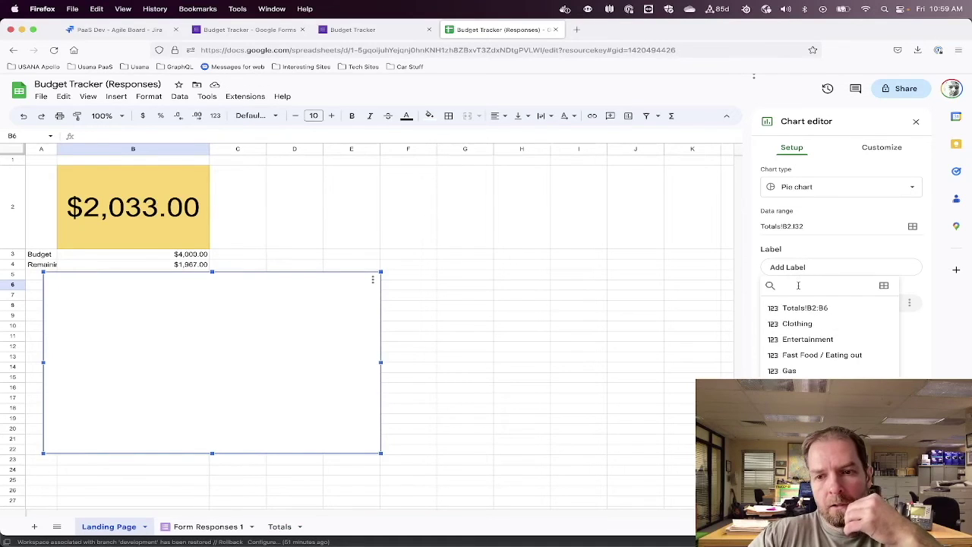
left_click(801, 309)
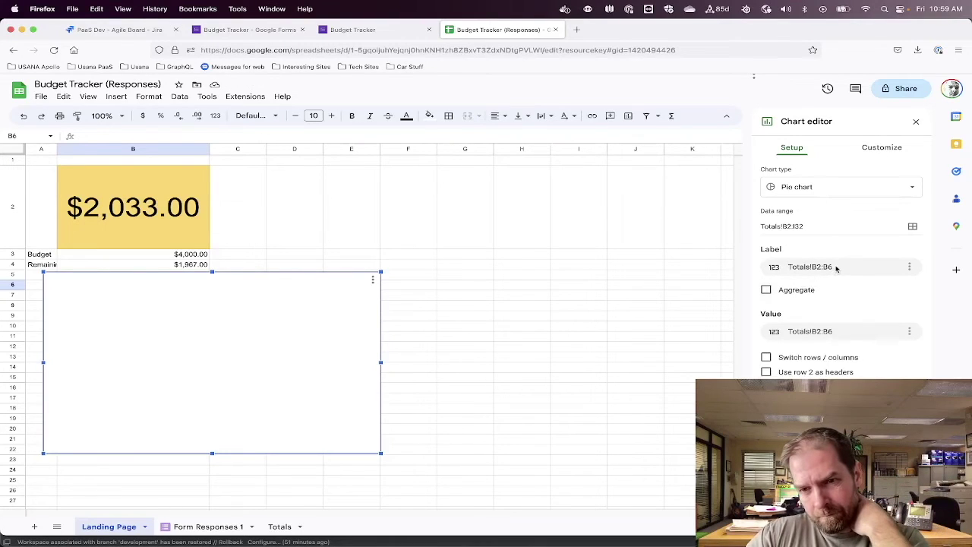
left_click(836, 268)
left_click(844, 247)
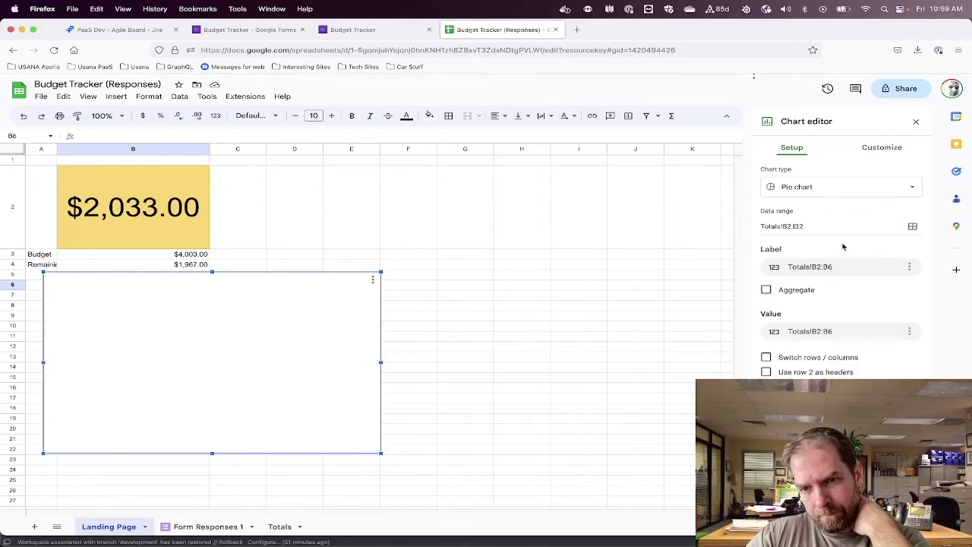
left_click(767, 357)
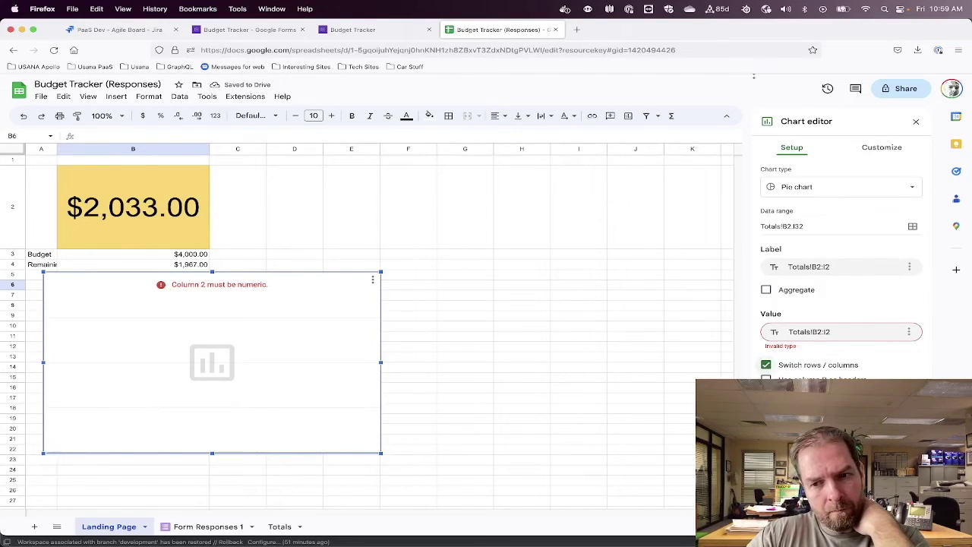
left_click(767, 368)
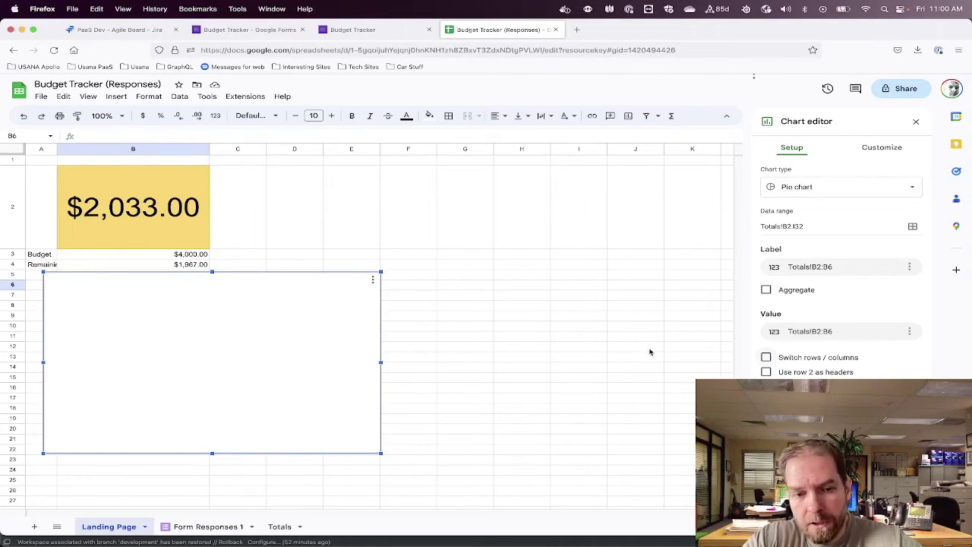
Copy the category headers and monthly amounts in C2:I4 of the Totals sheet into a new sheet starting at A1
left_click(210, 527)
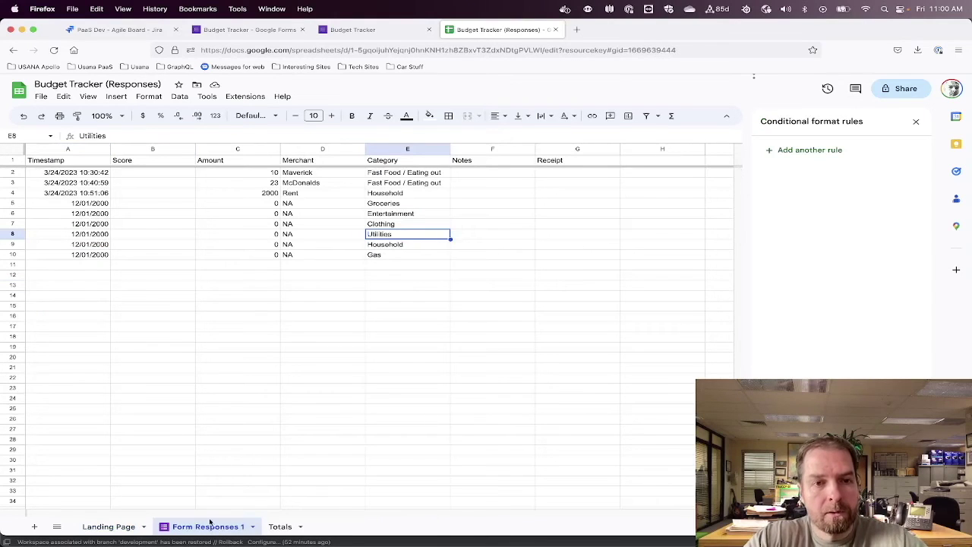
left_click(279, 525)
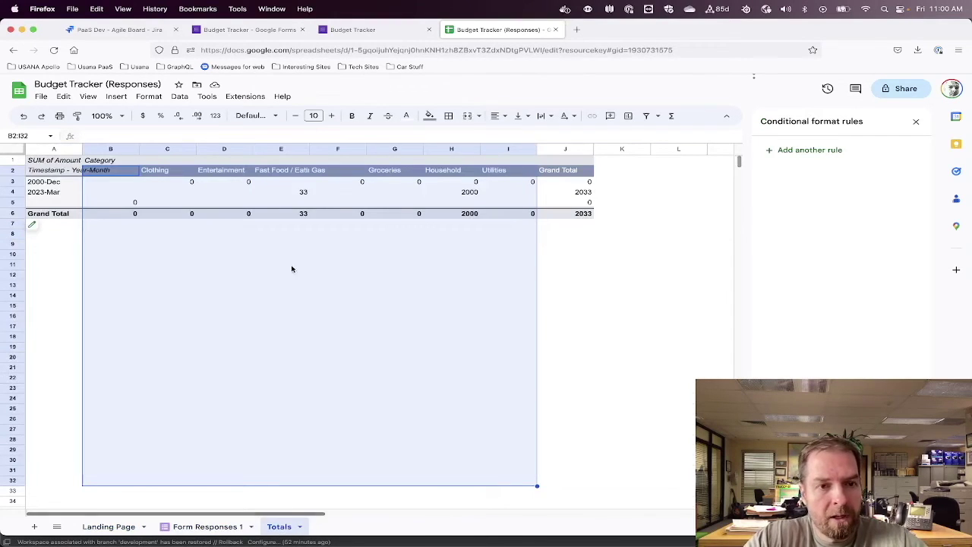
left_click(155, 173)
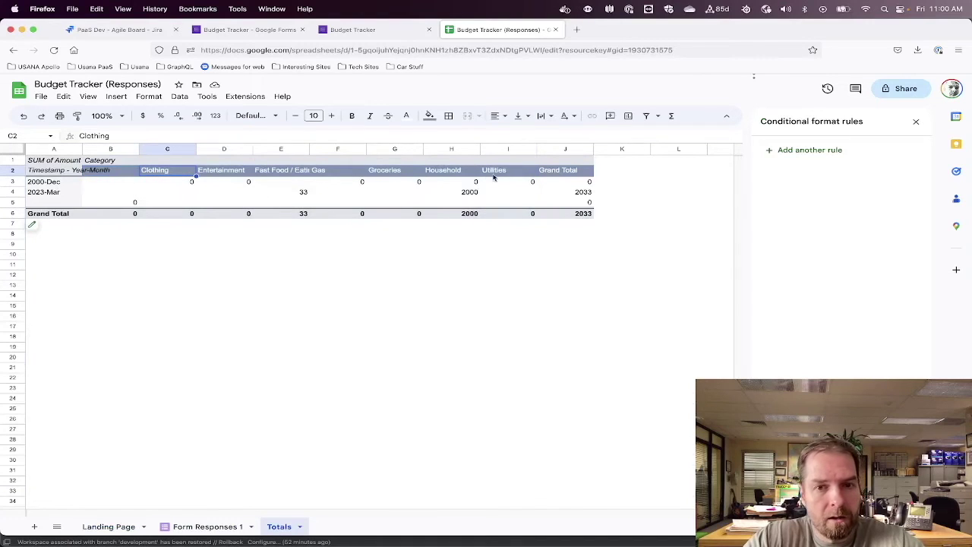
left_click(526, 192, "shift")
key("ctrl+c")
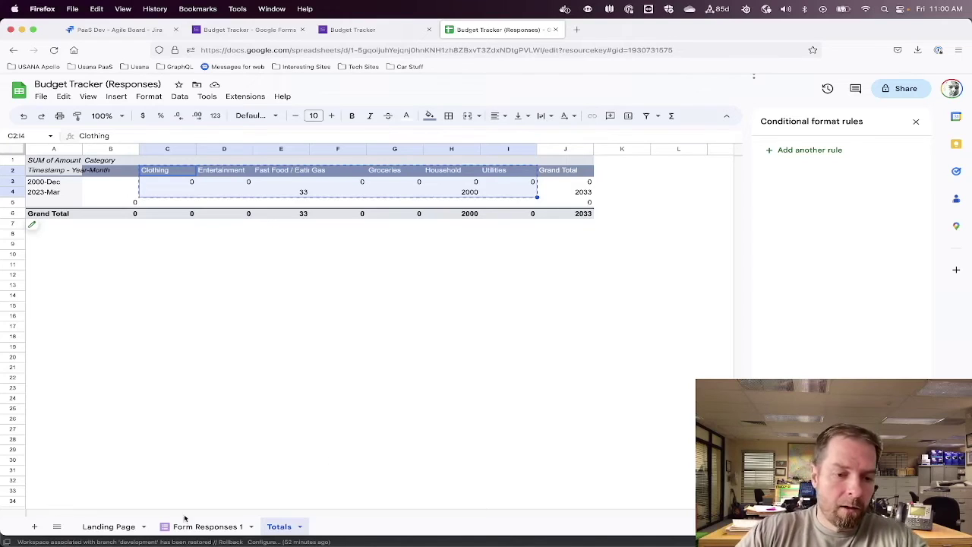
left_click(34, 526)
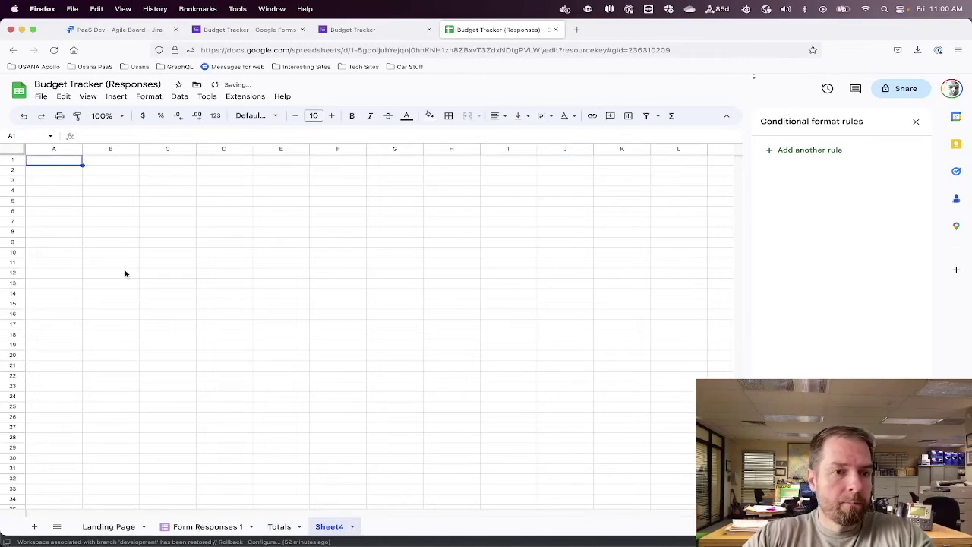
key("ctrl+v")
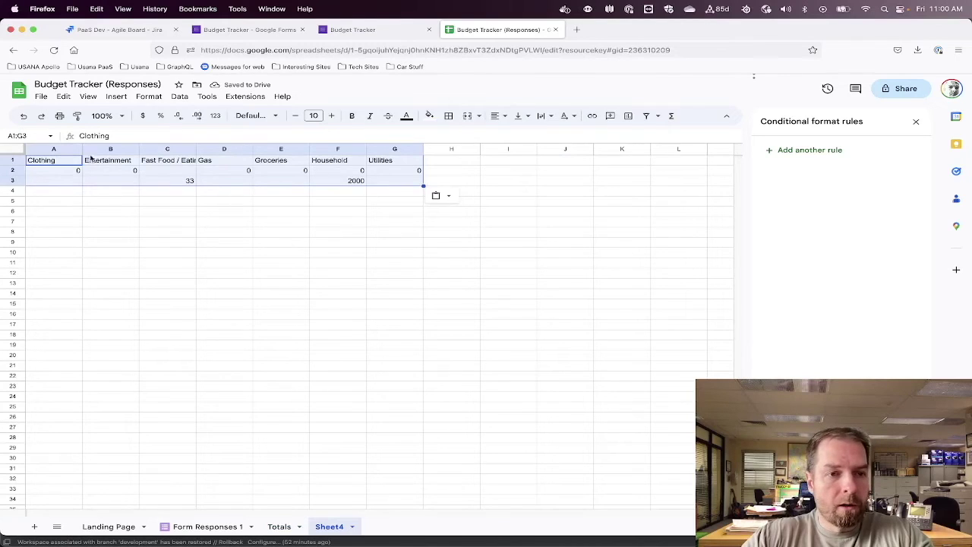
Clear the pasted amounts in A3:G3 of the new sheet
left_click(54, 181)
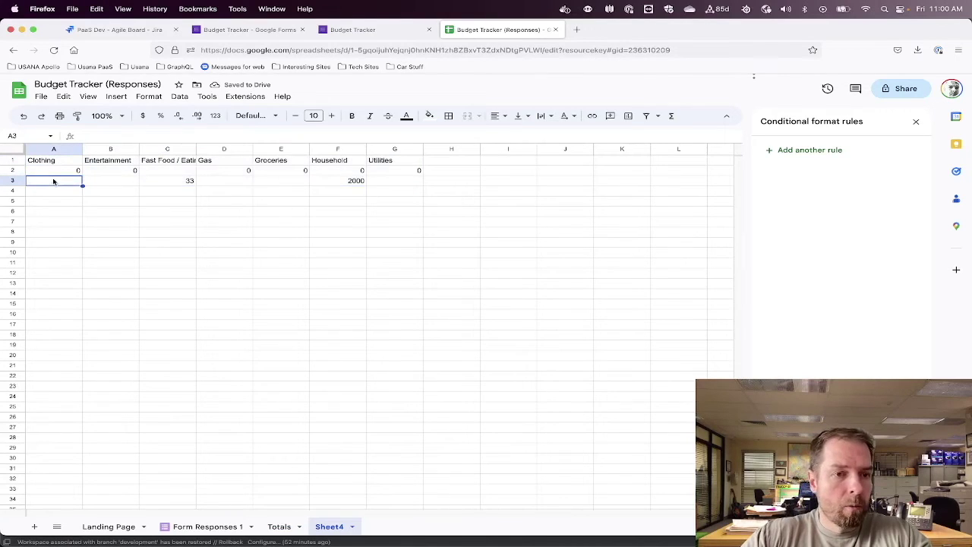
left_click(385, 180, "shift")
key("Delete")
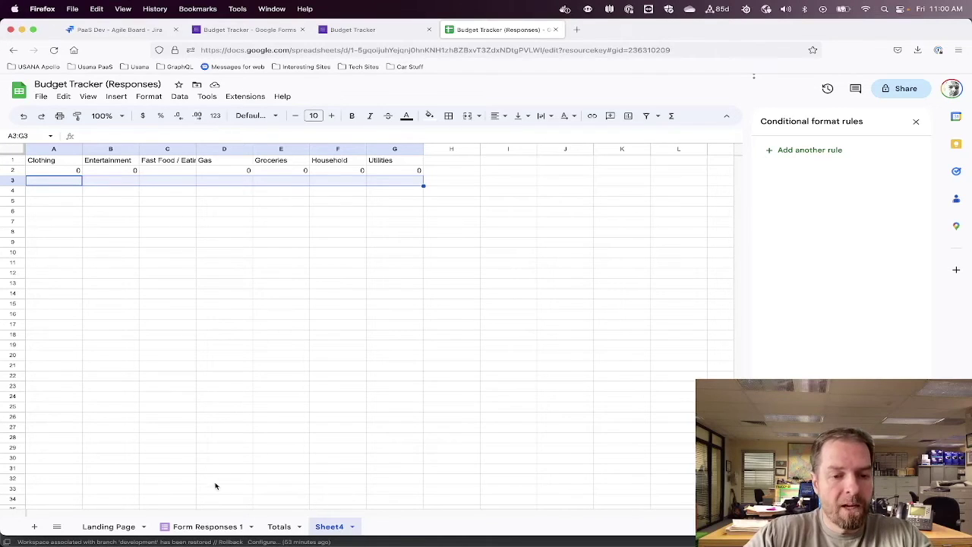
Examine the full current-month lookup formula in cell B2 of the Landing Page sheet
left_click(106, 527)
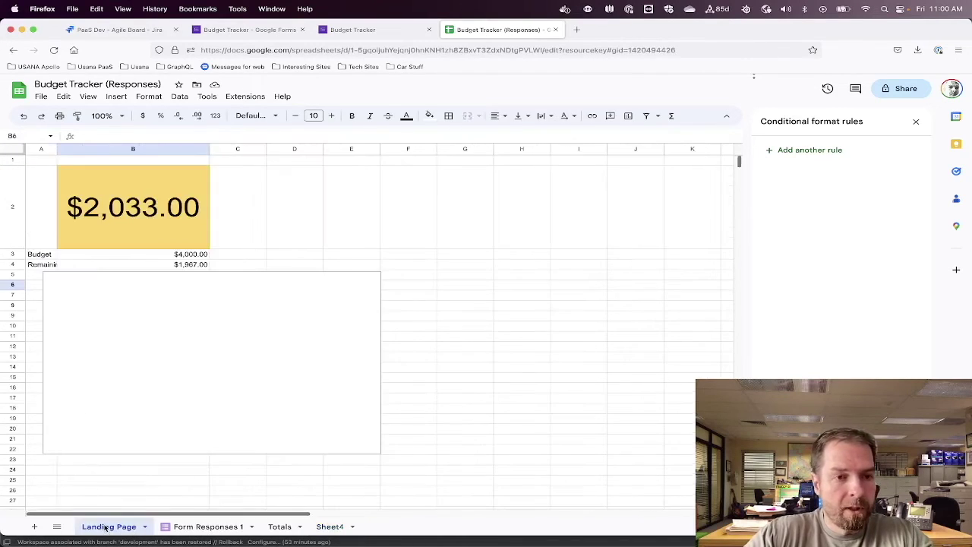
left_click(130, 210)
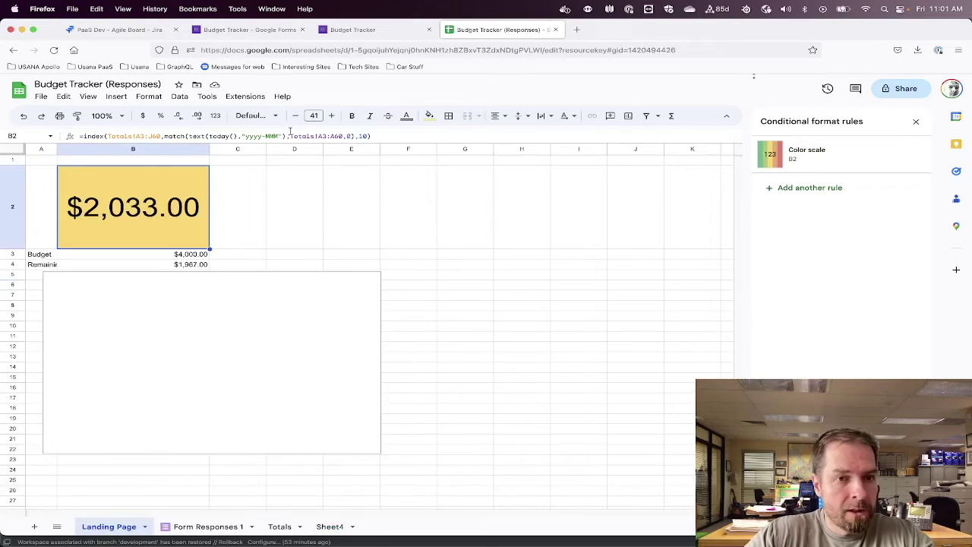
left_click_drag(377, 135, 77, 136)
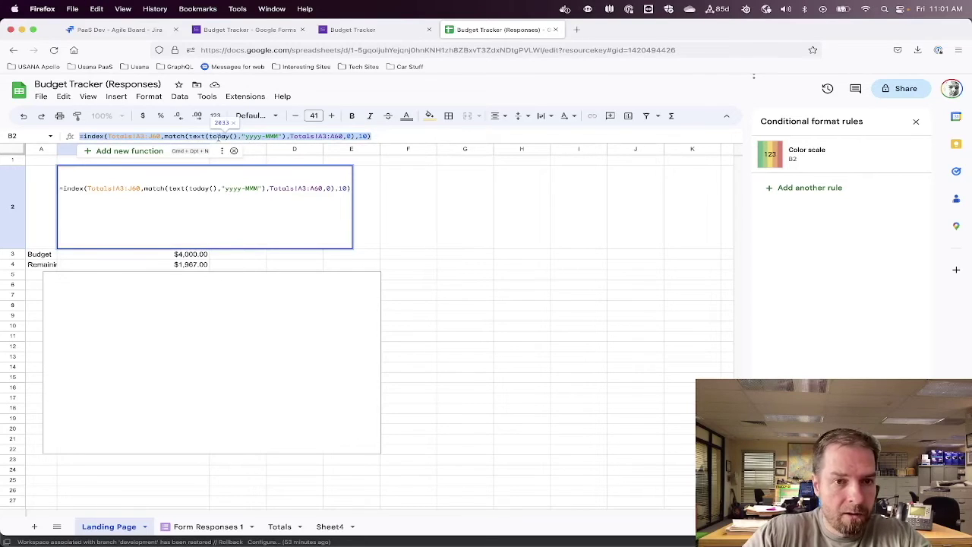
Enter the formula =today() in cell A2 of Sheet4, under the Clothing header
left_click(328, 527)
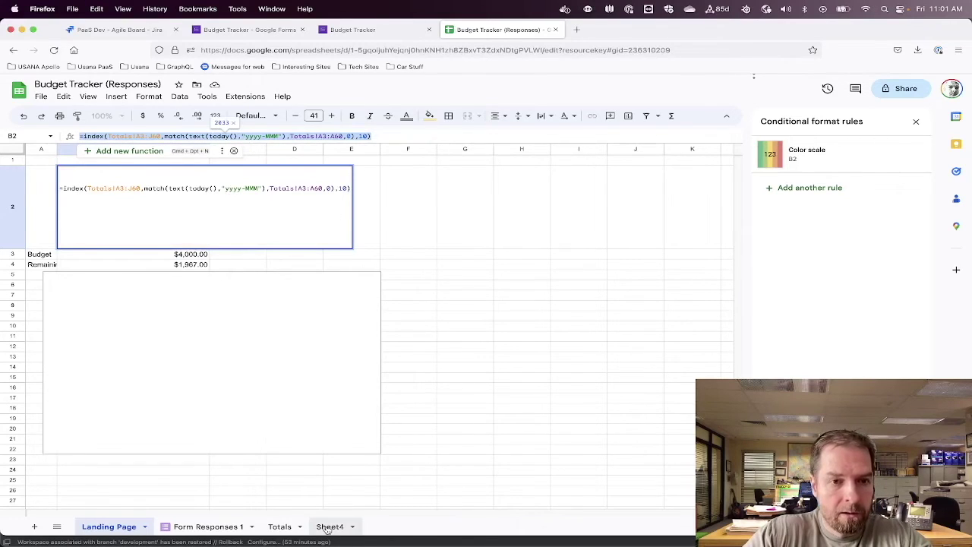
left_click(68, 190)
left_click(67, 172)
left_click(105, 134)
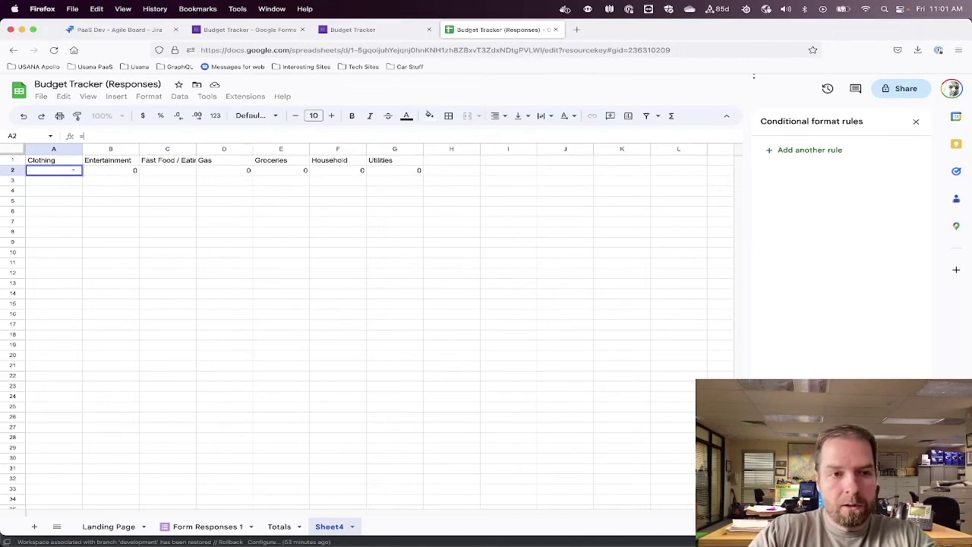
type("=text(")
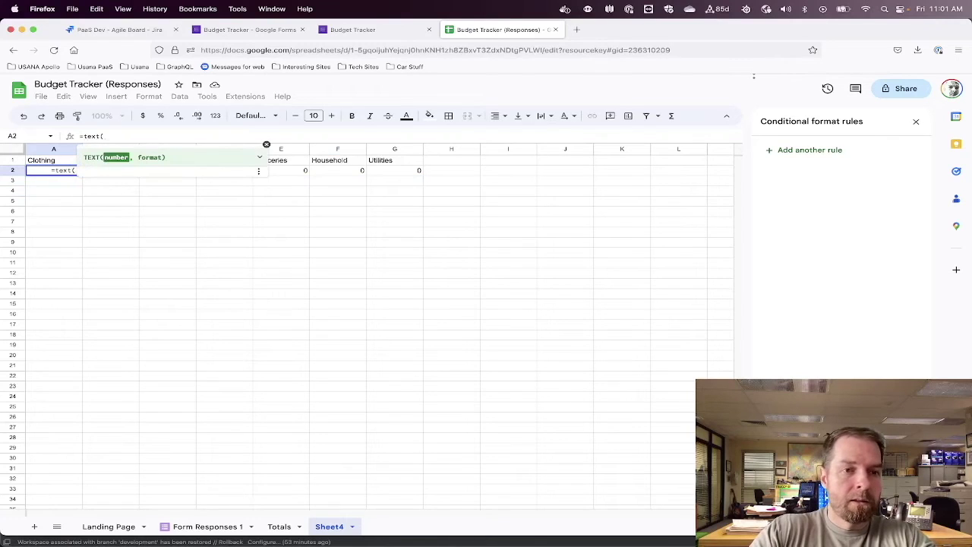
type("today(),")
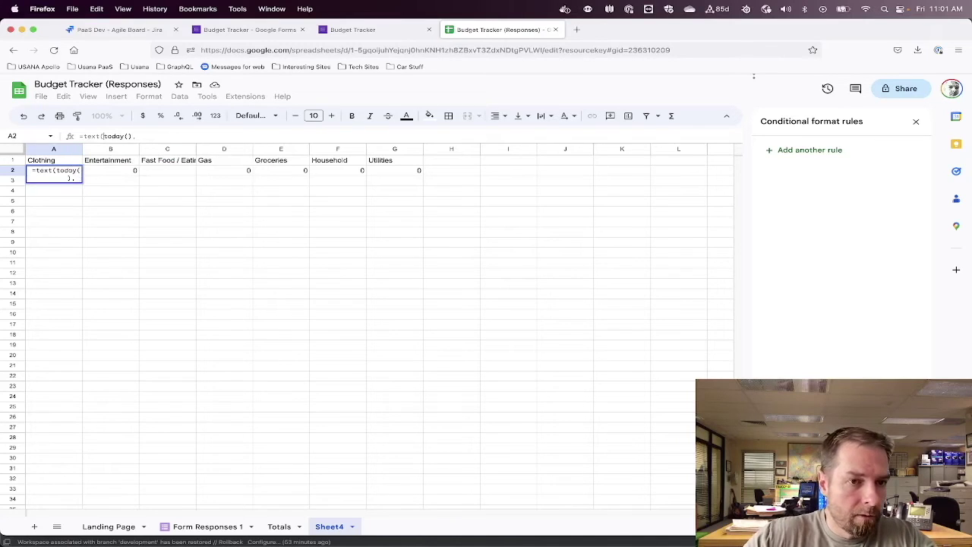
key("BackSpace")
key("BackSpace")
key("BackSpace")
key("BackSpace")
key("BackSpace")
key("BackSpace")
key("Return")
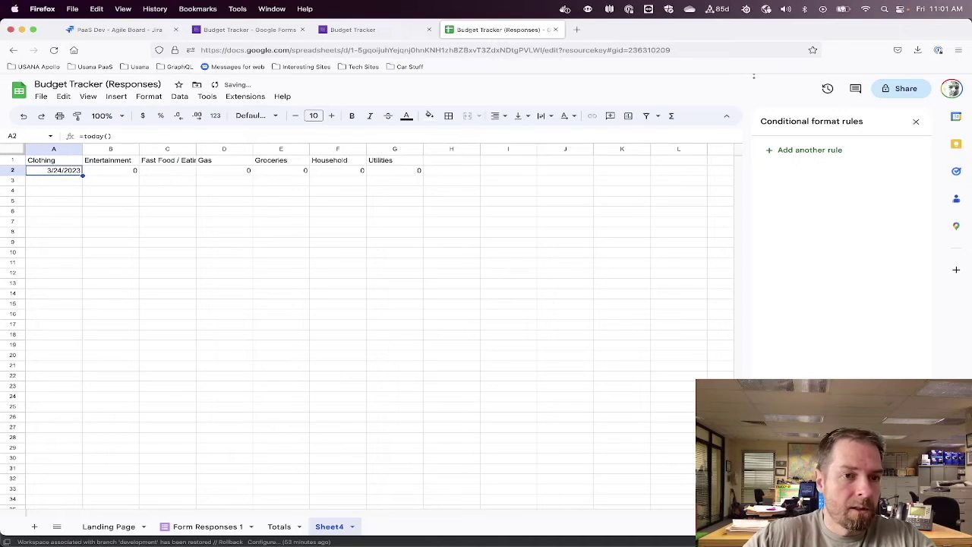
Wrap the date formula in Sheet4's A2 in TEXT, giving =text(today(),'yyyy-MMM') with single quotes around the format
left_click(84, 136)
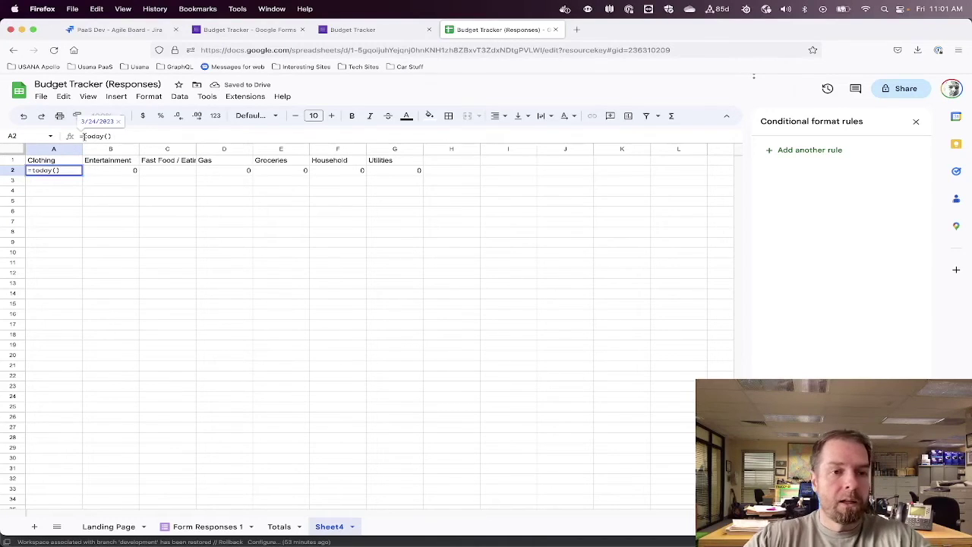
type("text")
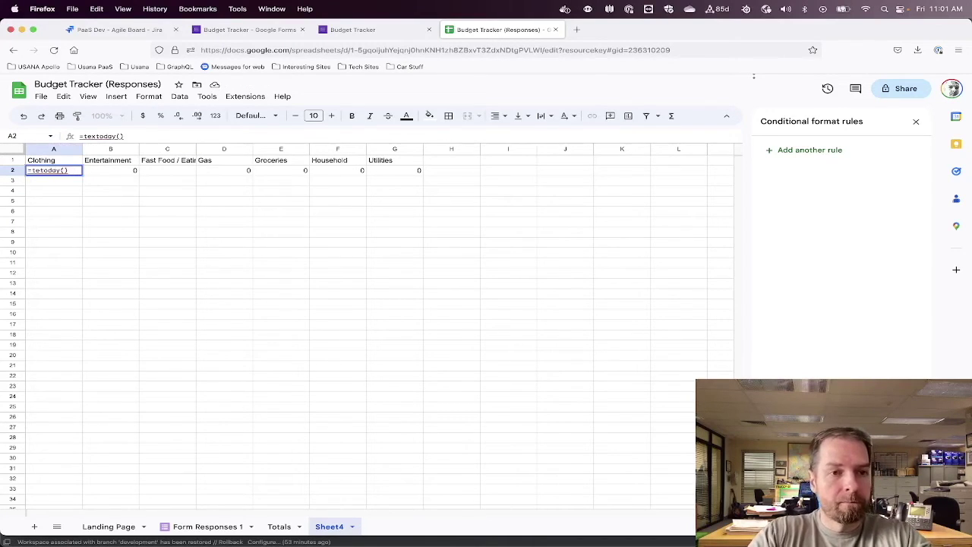
type("(today()")
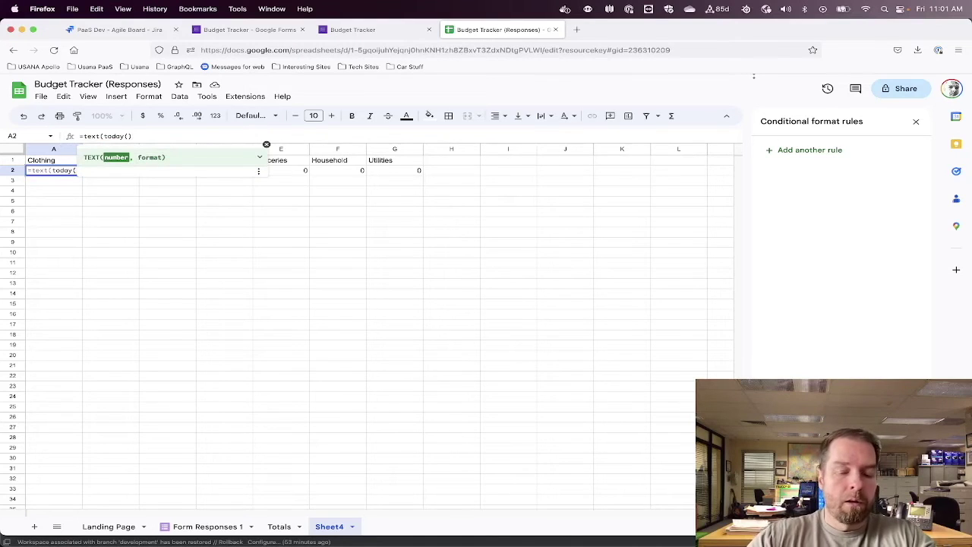
type(",\"")
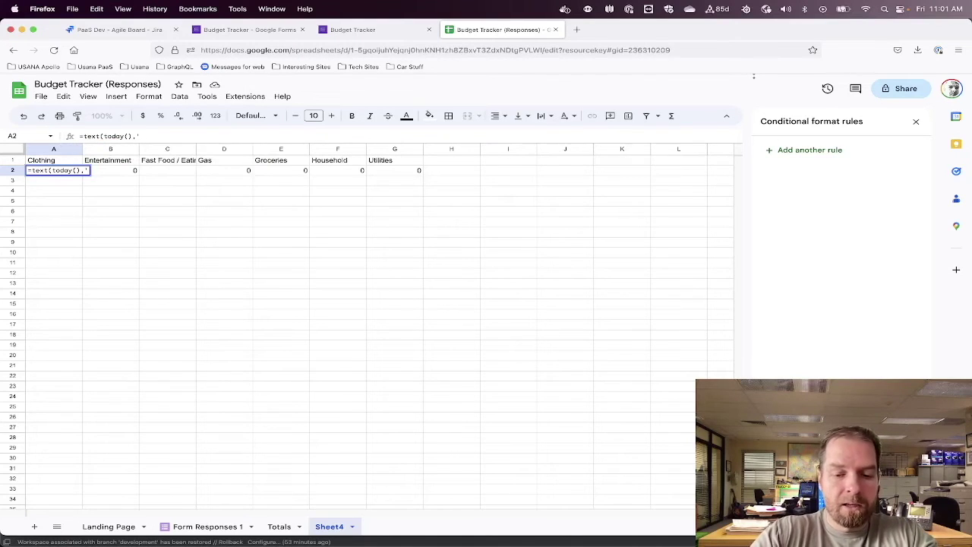
type("yyy")
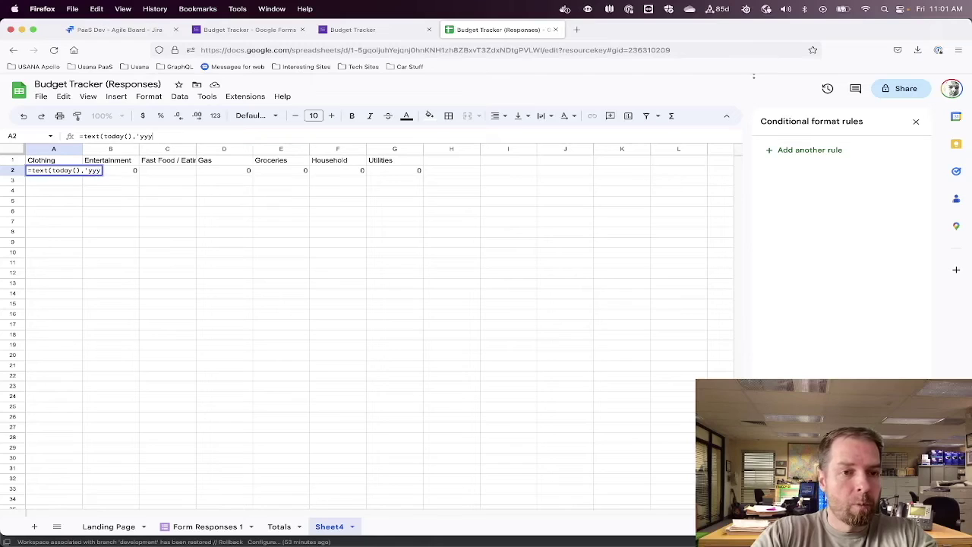
type("y-MMM")
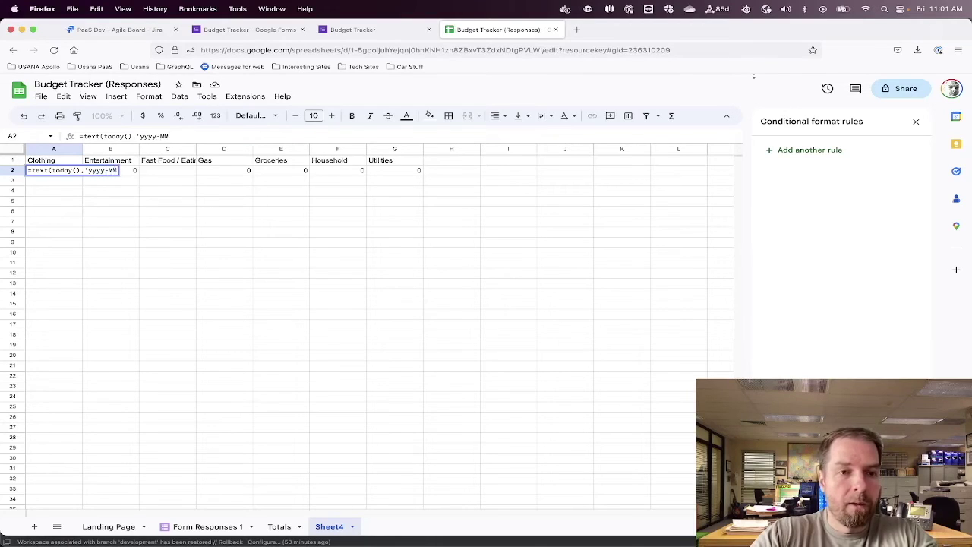
type(")")
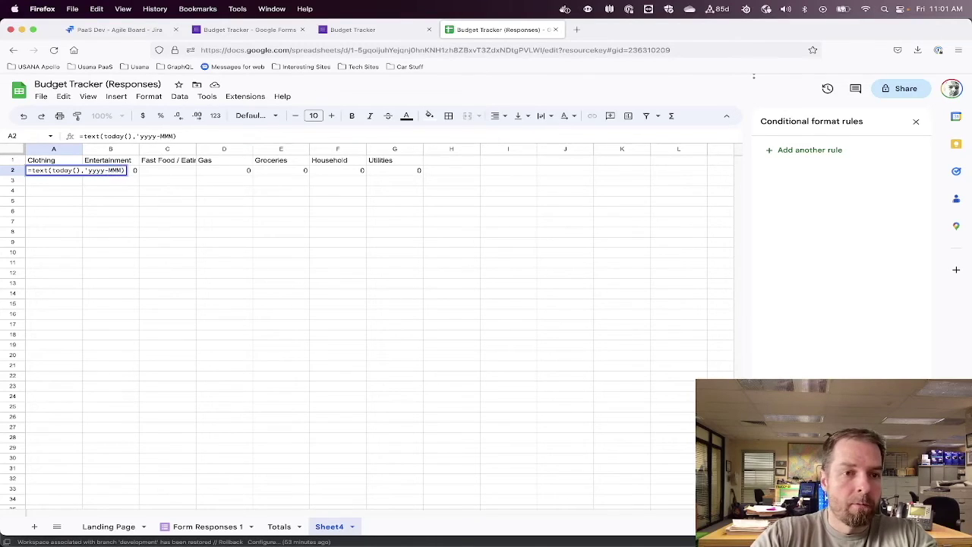
key("Return")
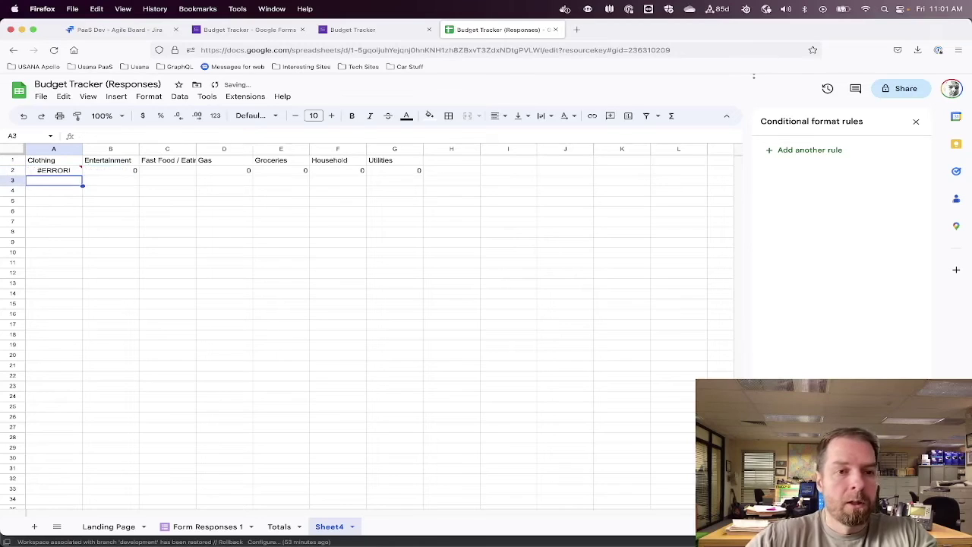
Replace the single quotes with double quotes in A2's formula so it reads =text(today(),"yyyy-MMM")
key("Up")
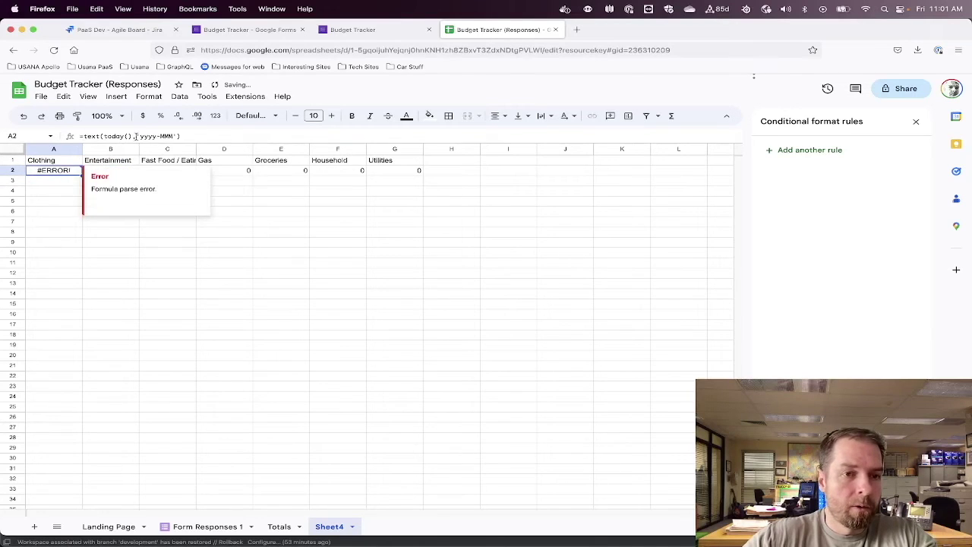
left_click(142, 137)
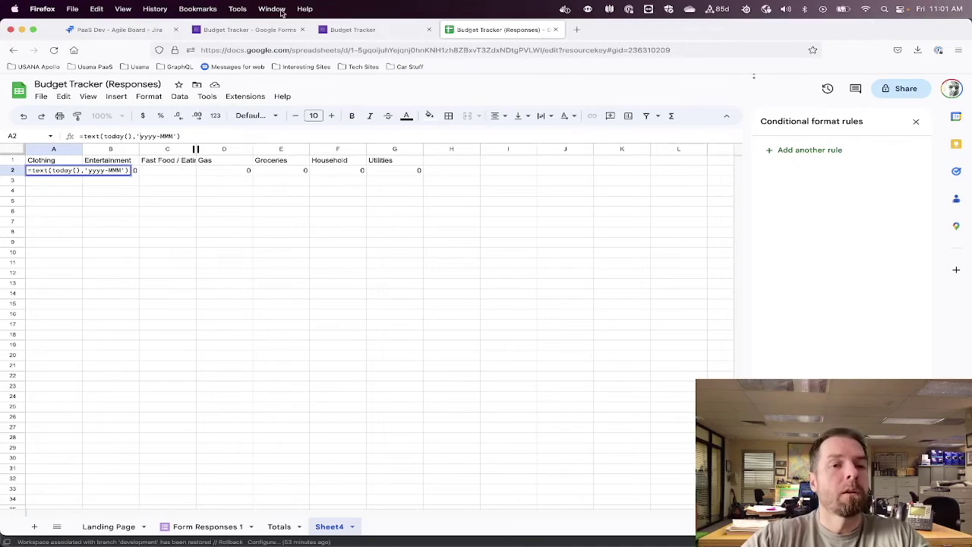
key("Left")
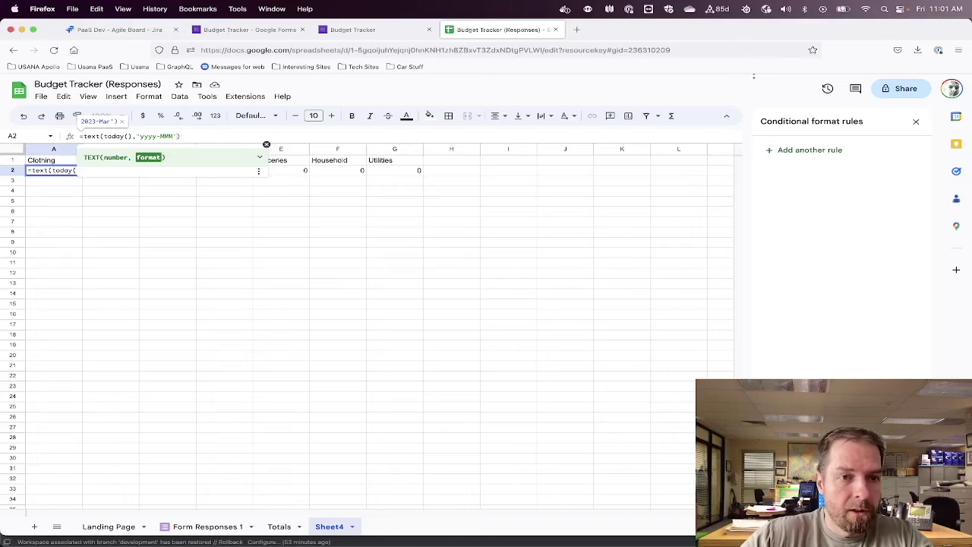
key("Return")
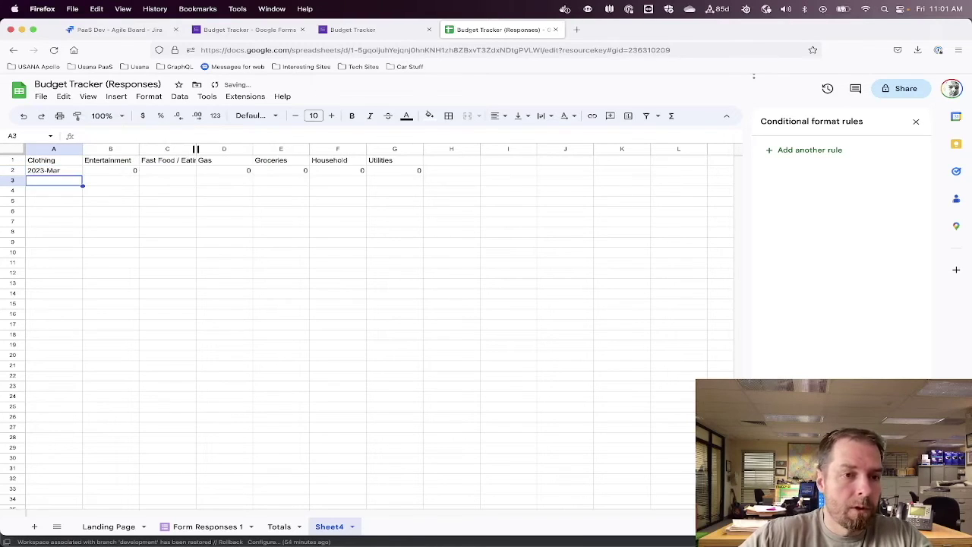
Review the month formula in Sheet4's A2 and compare it with the month rows and category columns of the Totals sheet
key("Up")
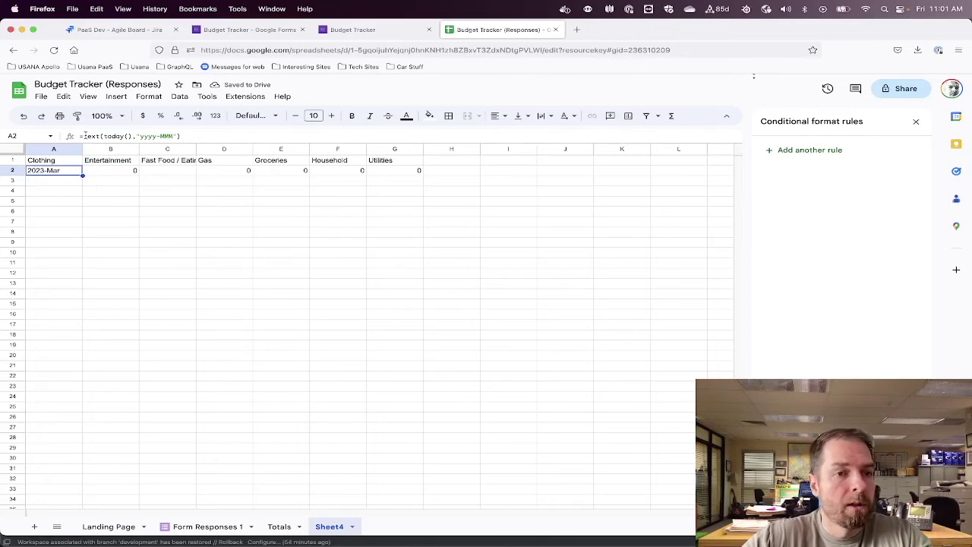
left_click(84, 136)
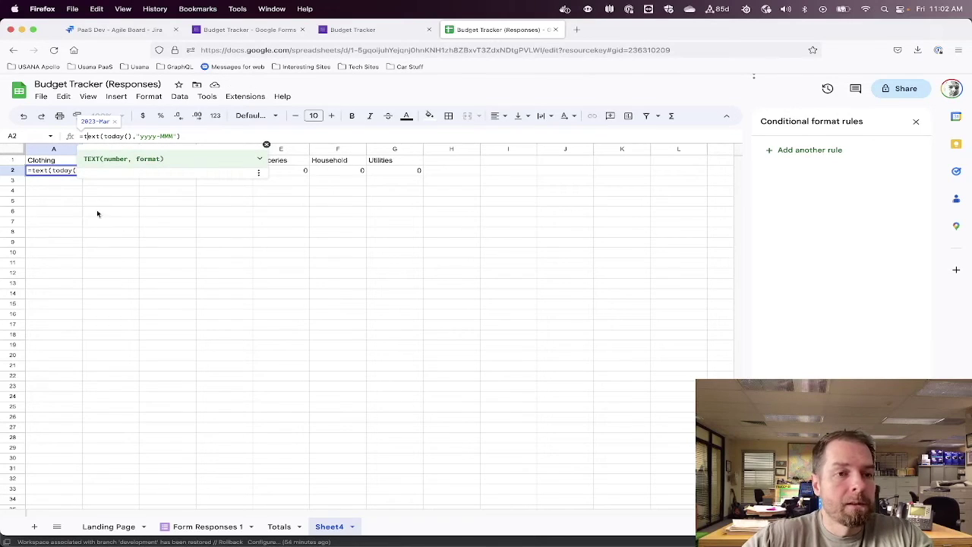
left_click(52, 159)
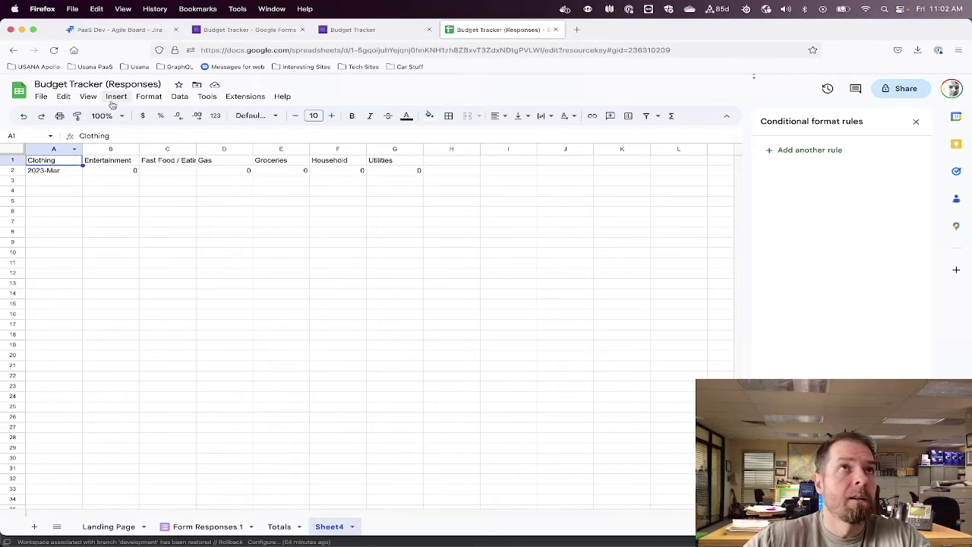
left_click(60, 174)
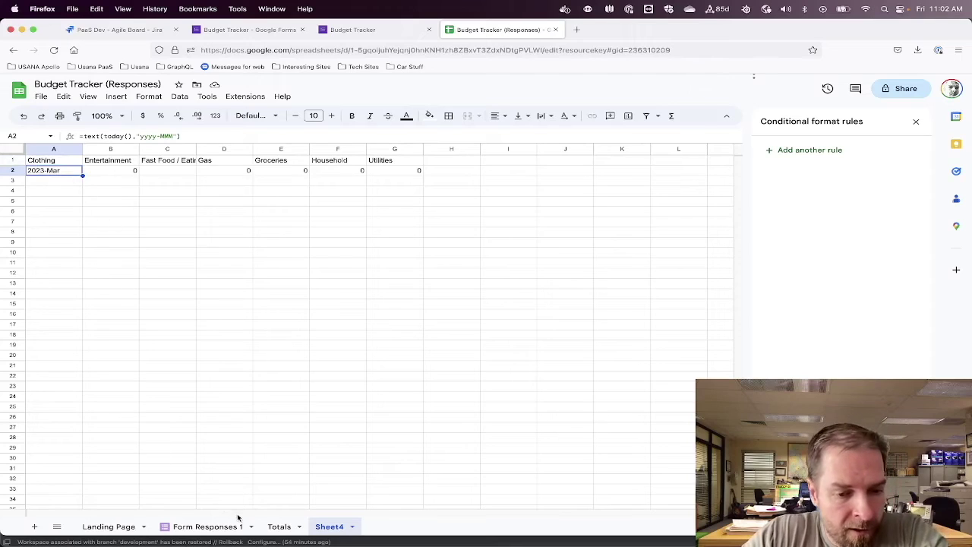
left_click(270, 529)
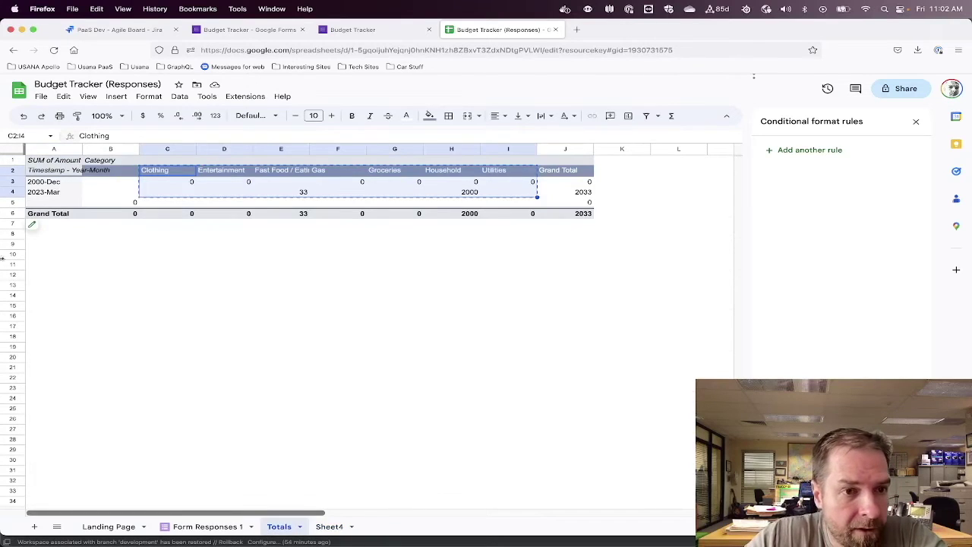
left_click(108, 264)
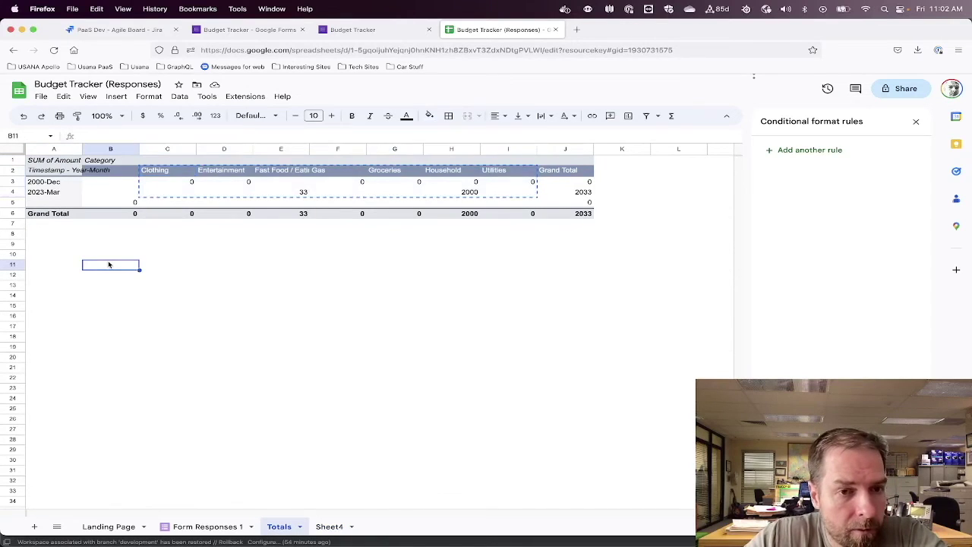
left_click(170, 191)
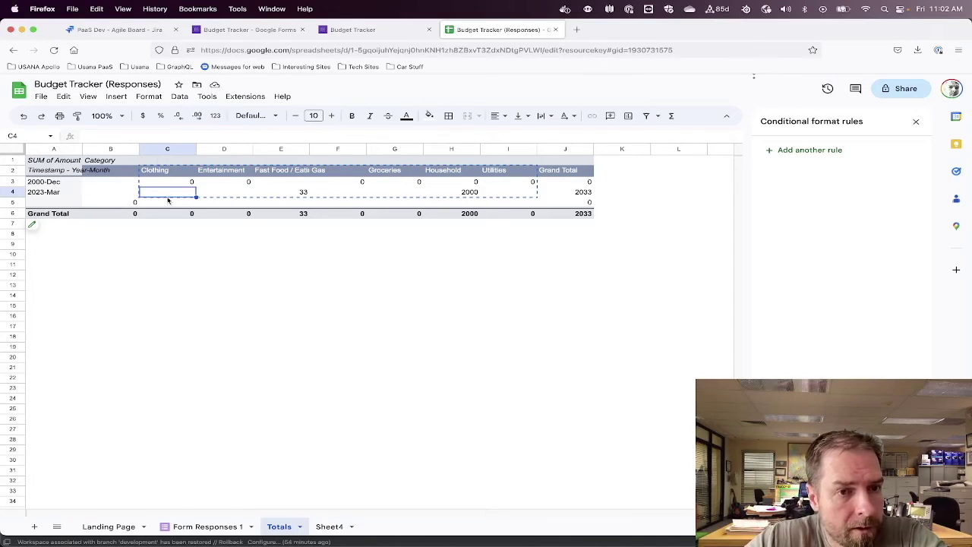
left_click(329, 527)
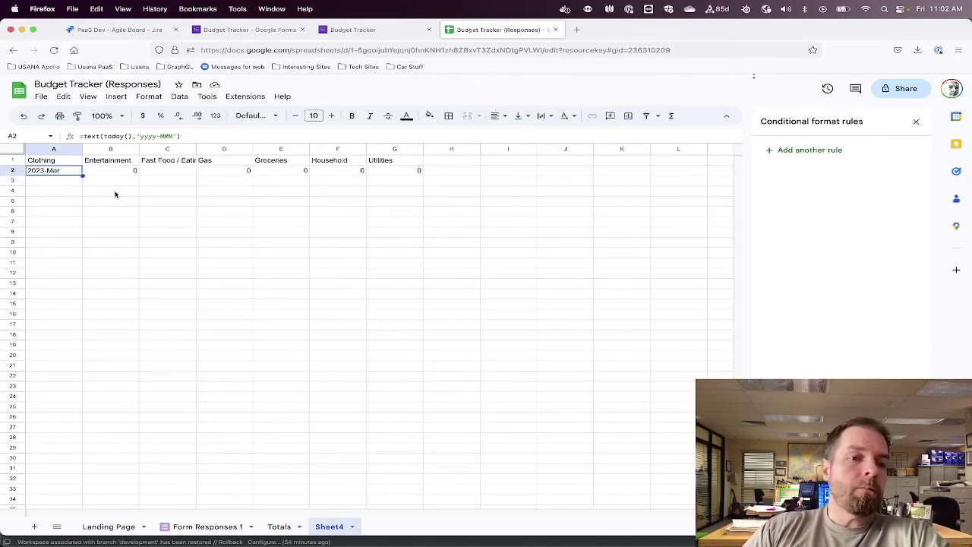
Wrap the month formula in Sheet4's A2 in a MATCH function, using text(today(),"yyyy-MMM") as the search key
left_click(81, 136)
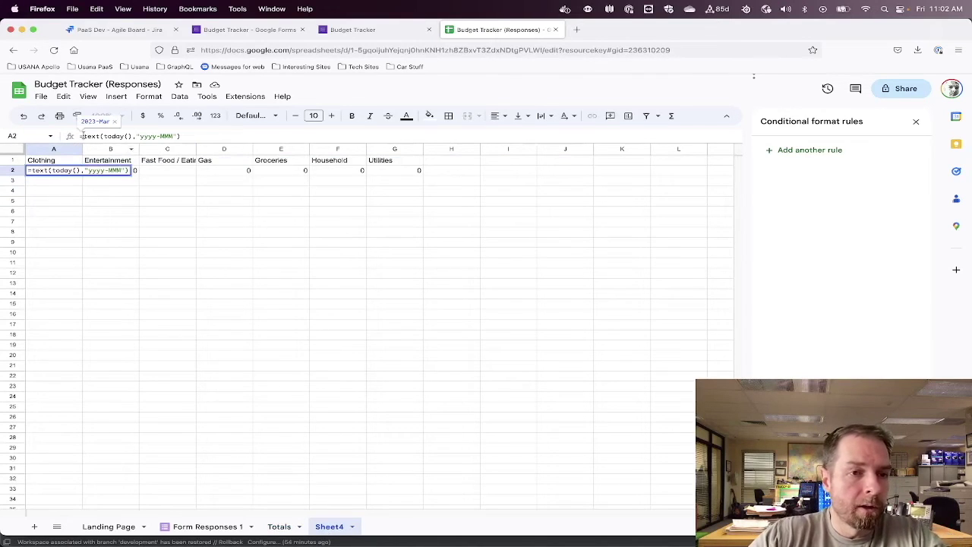
type("match(")
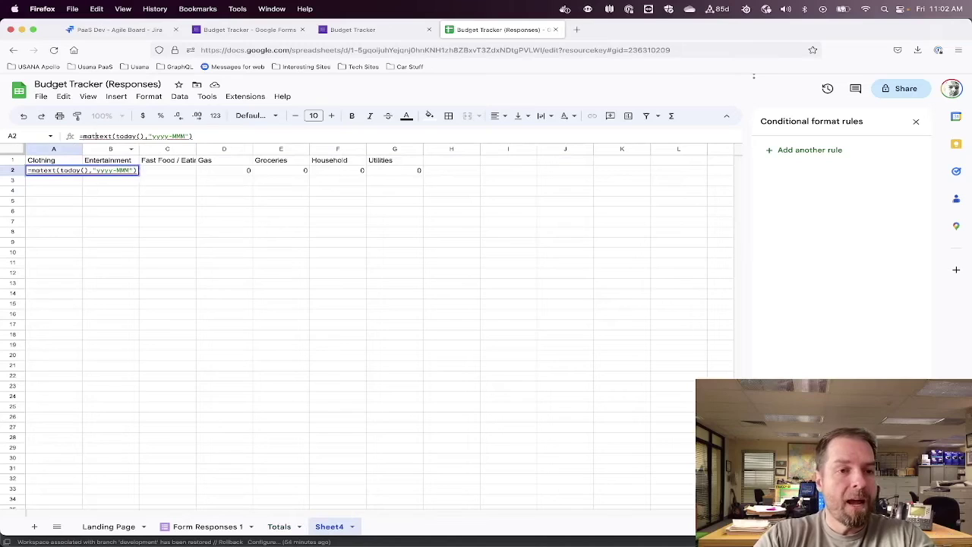
left_click(203, 136)
type(",")
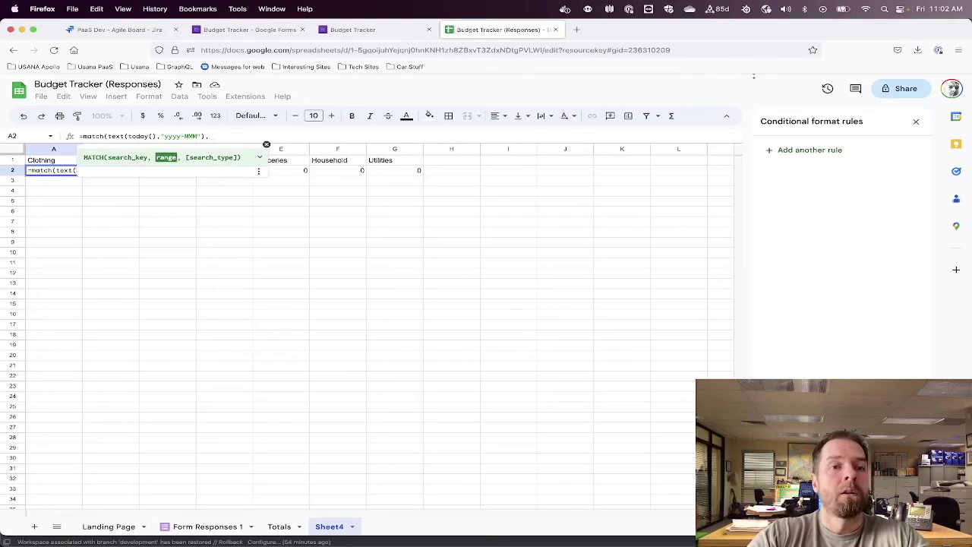
Complete A2's MATCH formula with the range Totals!A3:J60 and search type 0
left_click(278, 527)
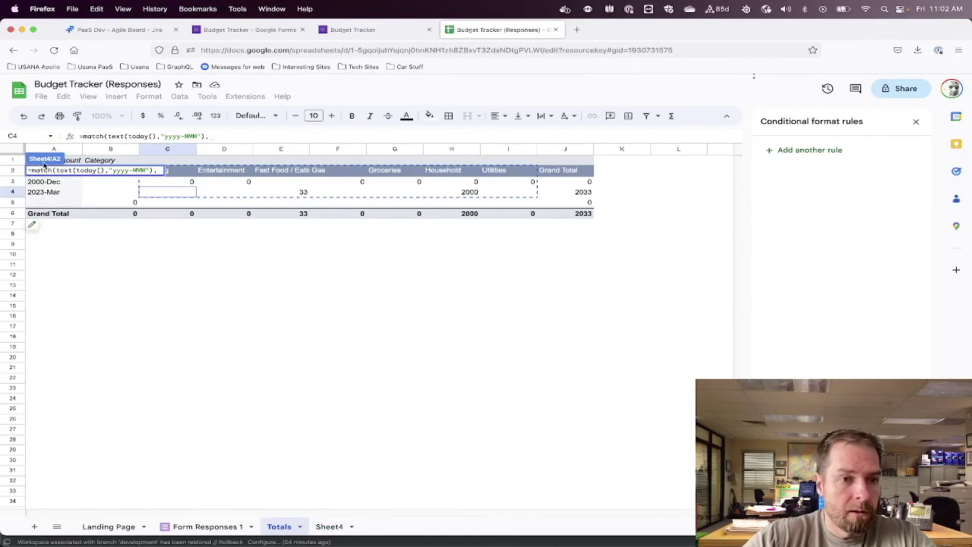
left_click(40, 179)
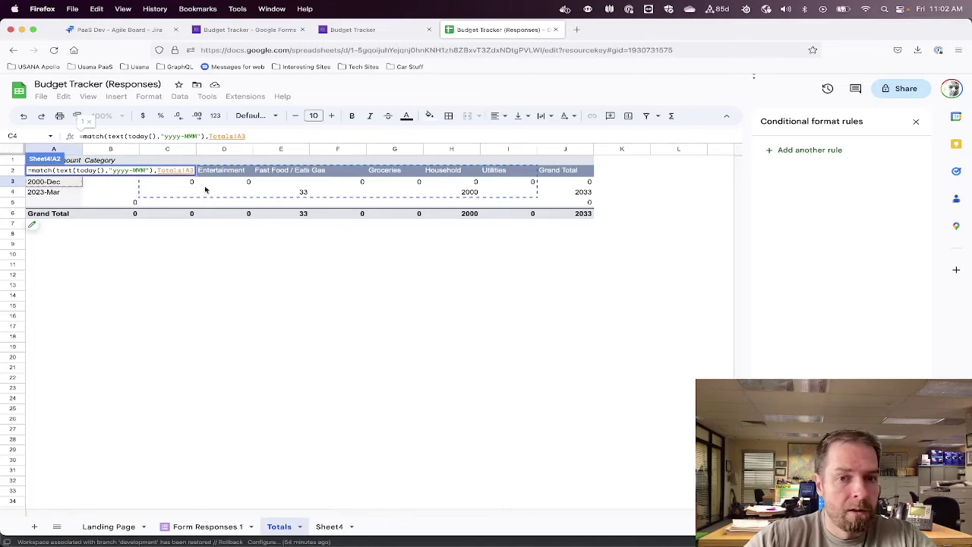
left_click_drag(590, 194, 582, 194)
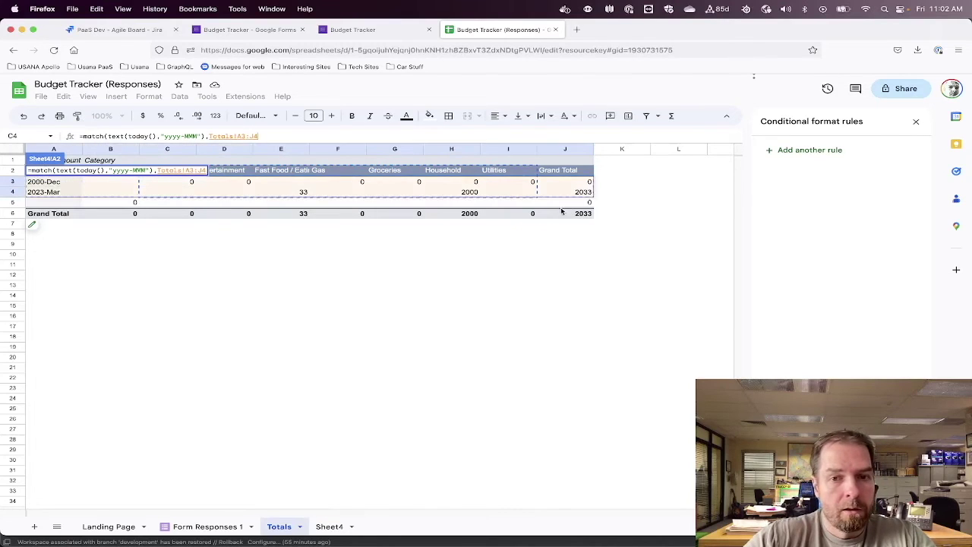
left_click_drag(42, 185, 547, 428)
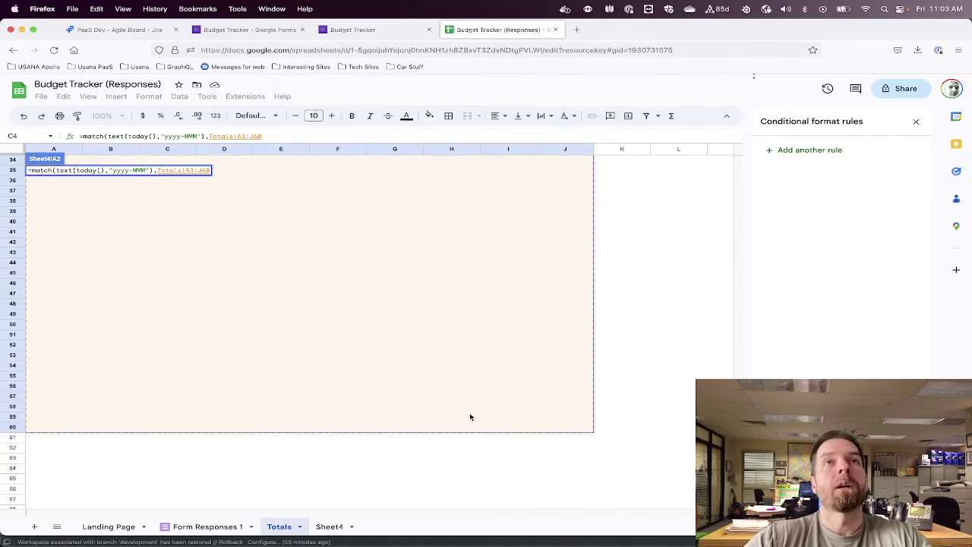
type(",")
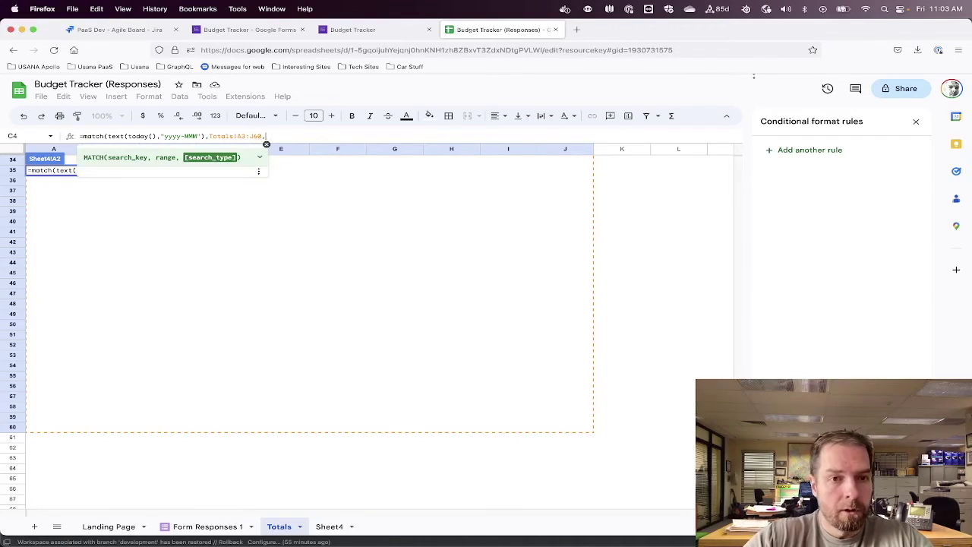
key("BackSpace")
type(",0")
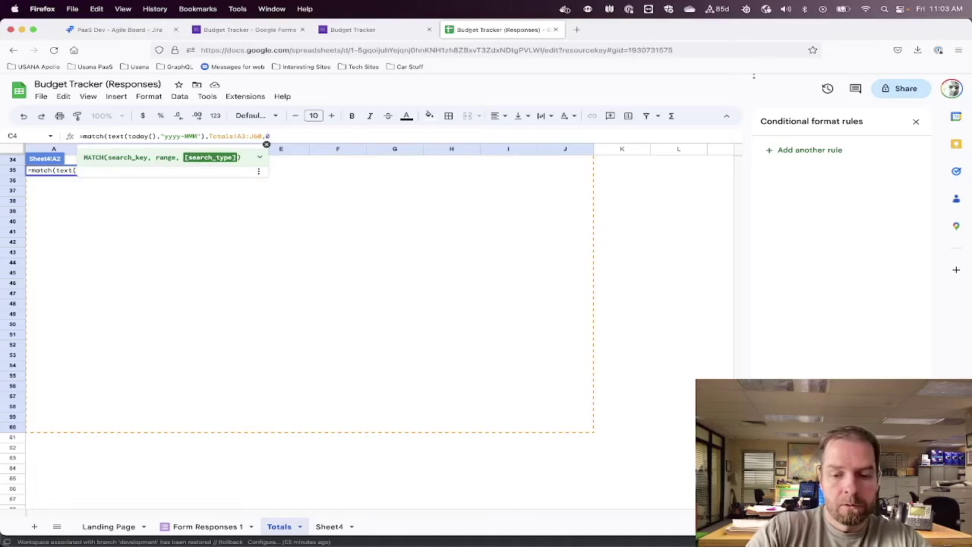
type(")")
key("Return")
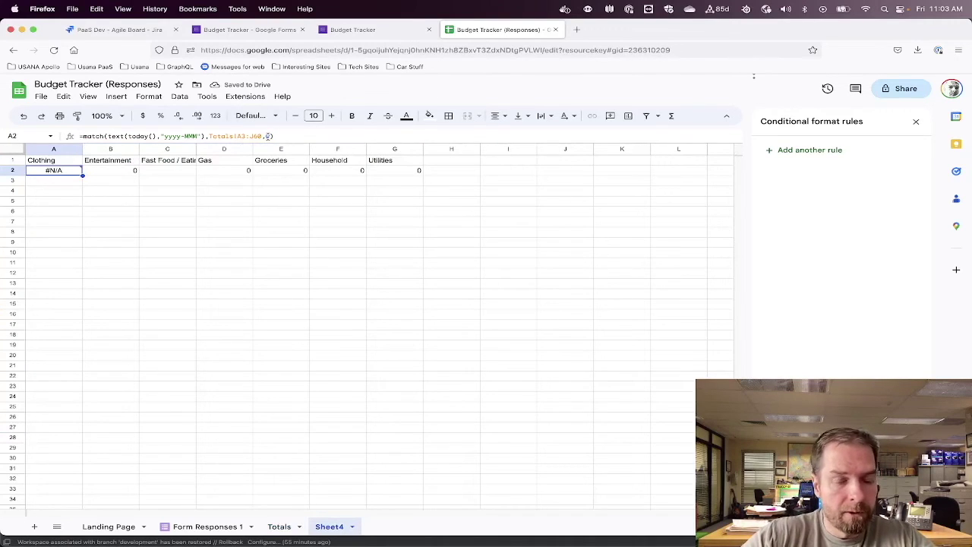
Read the MATCH help on search key, range and search type, and check them against the arguments in A2
left_click(211, 135)
left_click(205, 158)
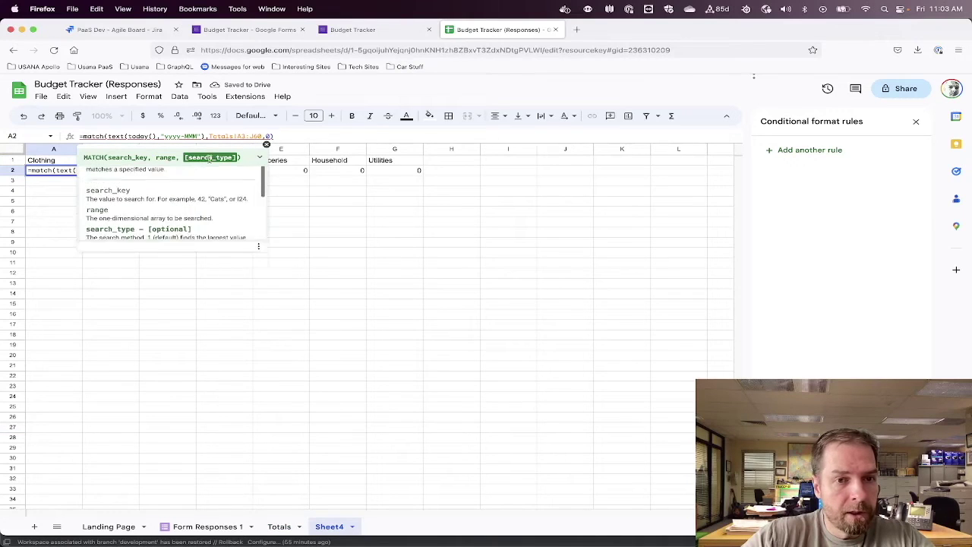
scroll(155, 201, "down", 2)
scroll(155, 201, "down", 2)
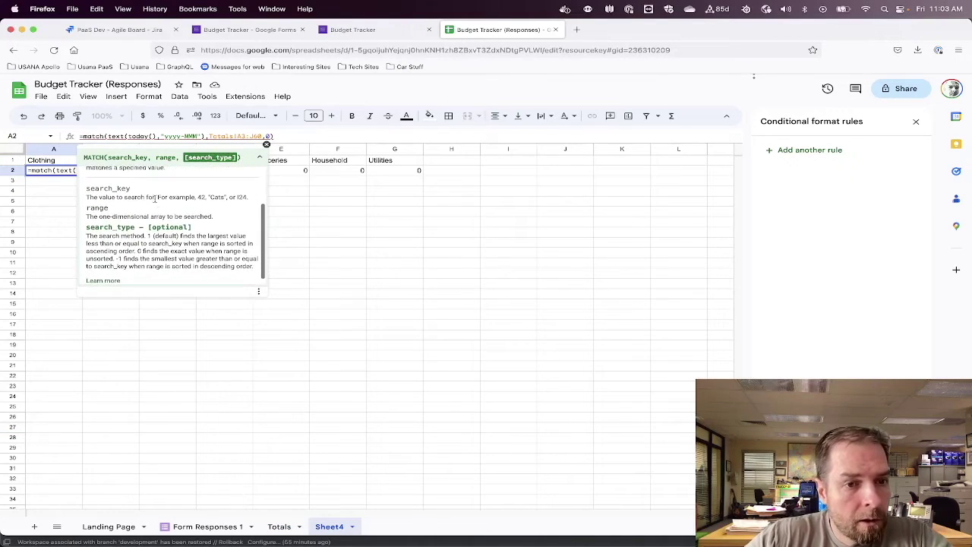
scroll(155, 201, "down", 2)
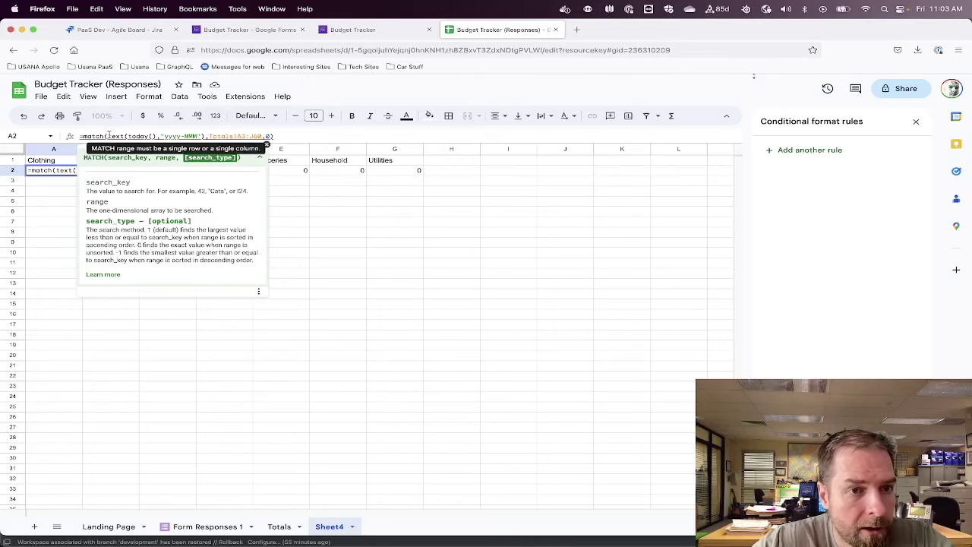
left_click_drag(108, 136, 201, 136)
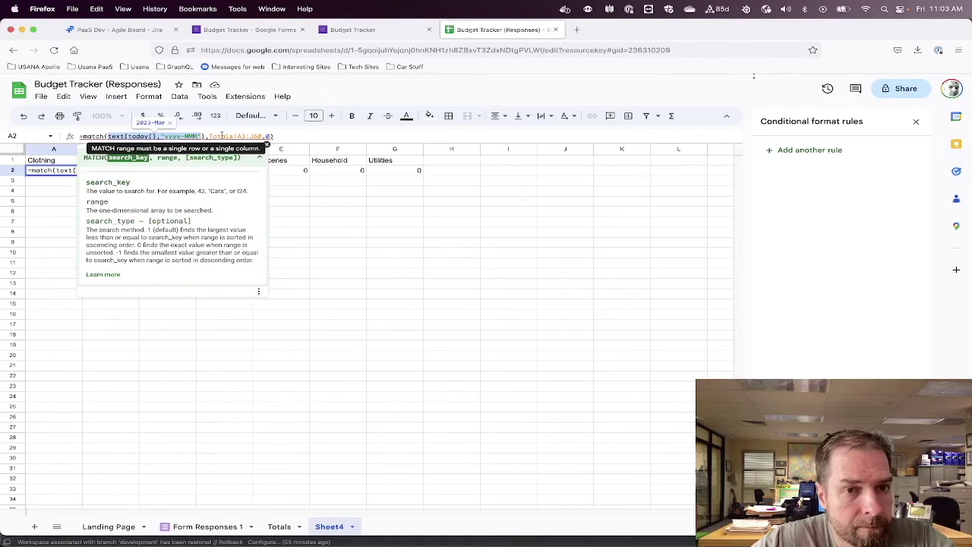
left_click(239, 137)
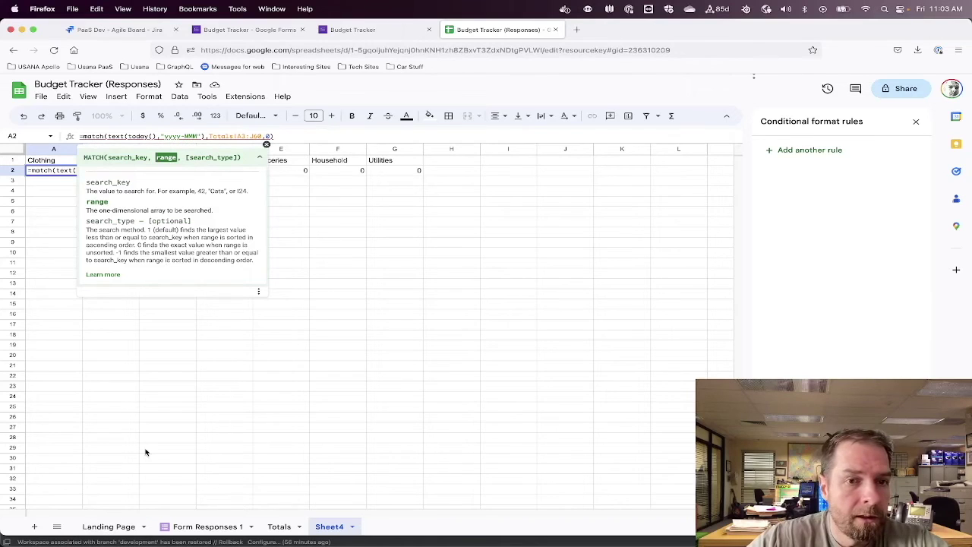
key("Escape")
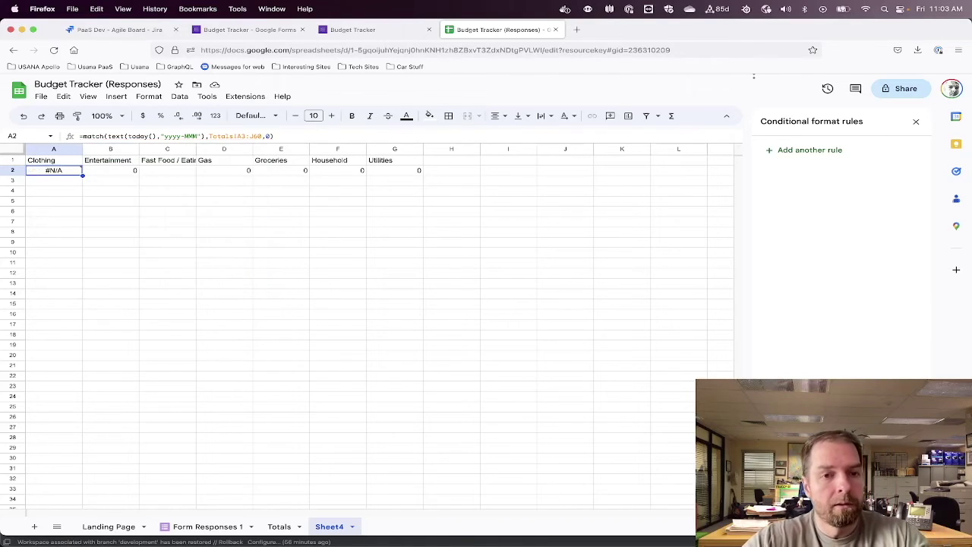
Change the MATCH range in Sheet4's A2 to the single column Totals!A3:A60, as in the Landing Page's B2 formula
left_click(106, 525)
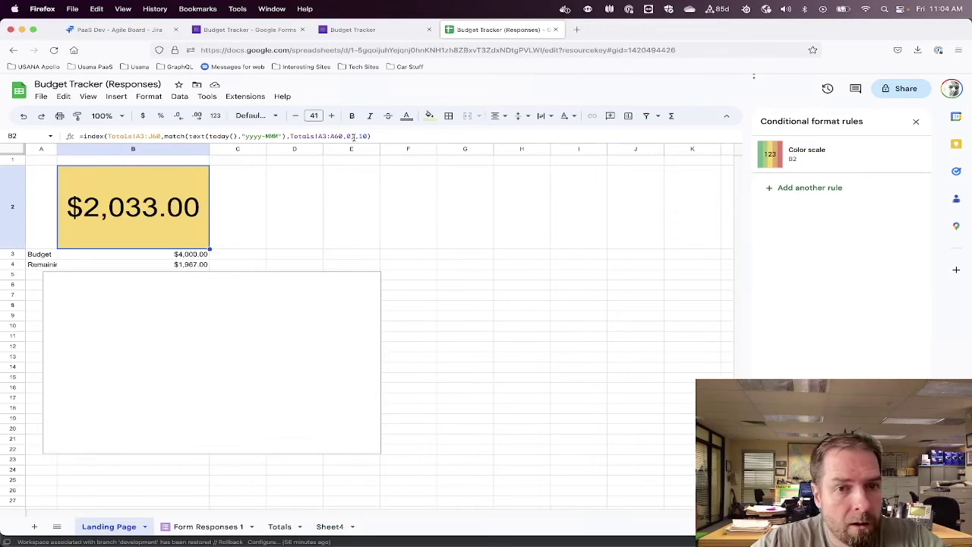
left_click(323, 528)
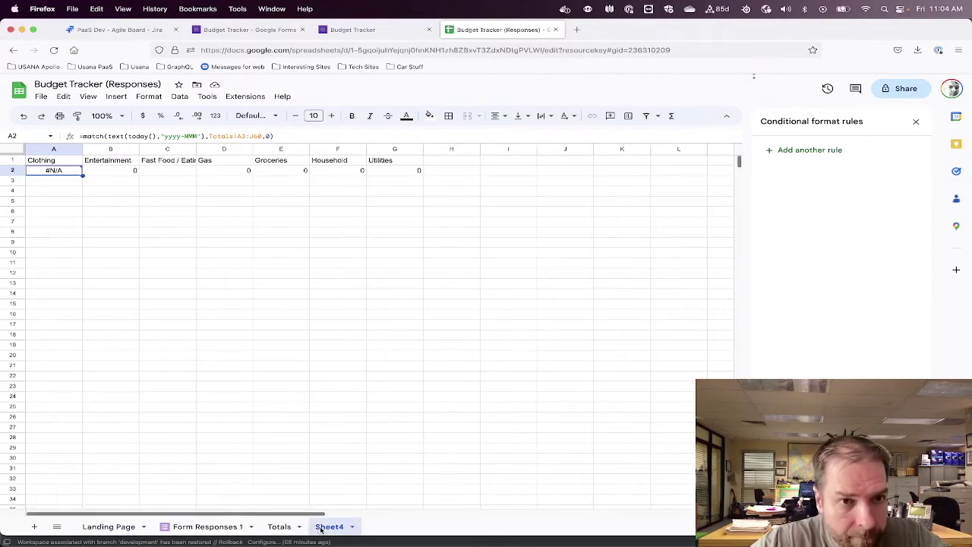
left_click(250, 135)
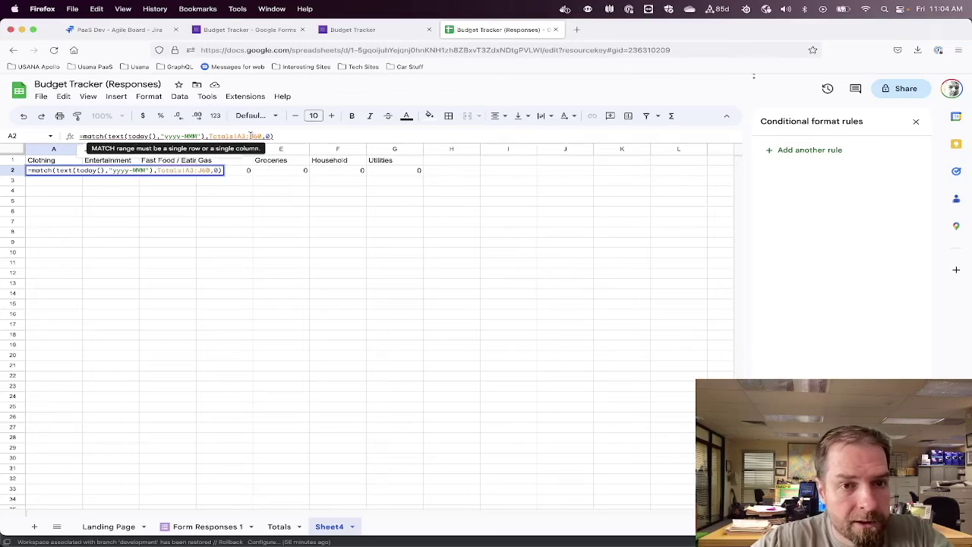
key("BackSpace")
type("A")
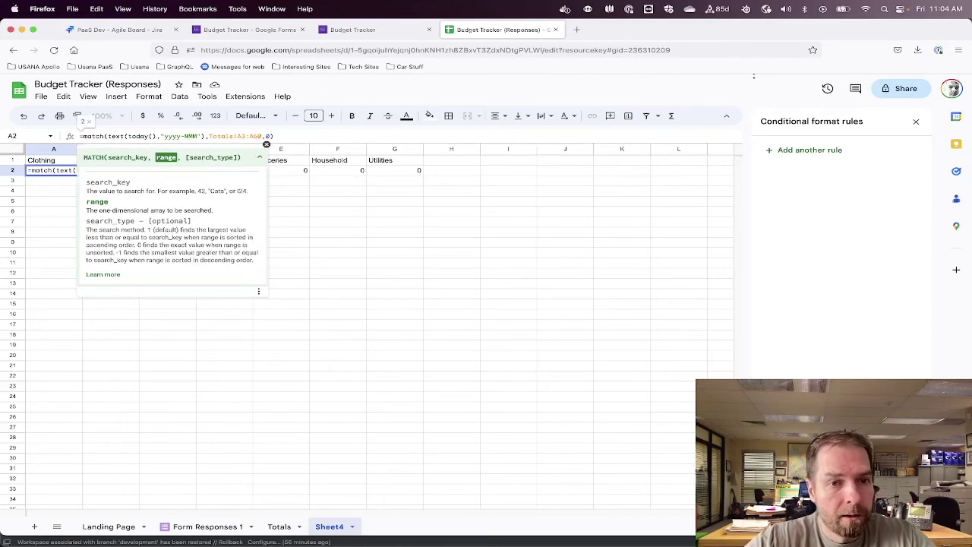
key("shift+Left")
key("shift+Left")
key("shift+Left")
key("shift+Left")
key("shift+Left")
key("shift+Left")
key("shift+Left")
key("shift+Left")
key("shift+Left")
key("shift+Left")
key("shift+Left")
key("shift+Left")
key("shift+Left")
key("shift+Left")
key("shift+Left")
key("shift+Left")
key("shift+Left")
key("shift+Left")
key("shift+Left")
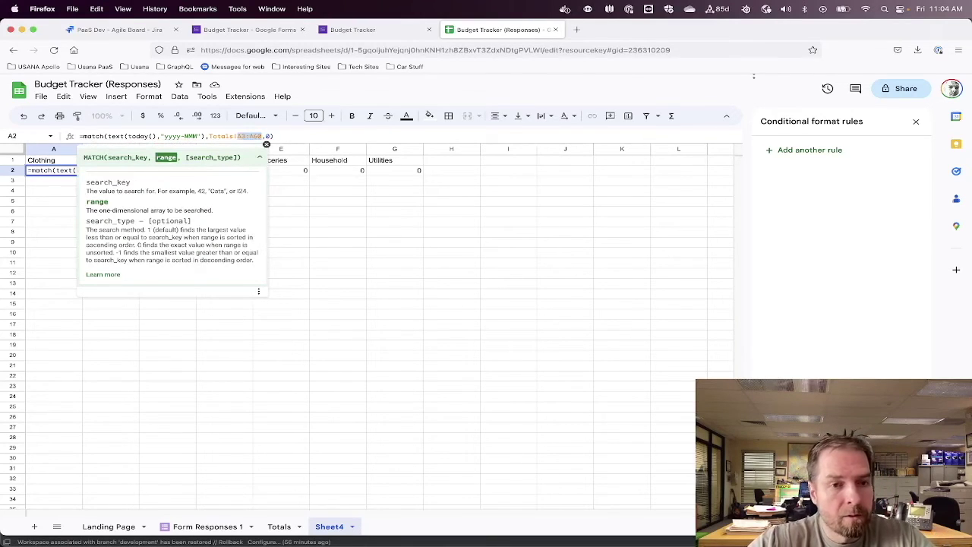
key("shift+Right")
key("shift+Right")
key("shift+Right")
key("shift+Right")
key("shift+Right")
key("shift+Right")
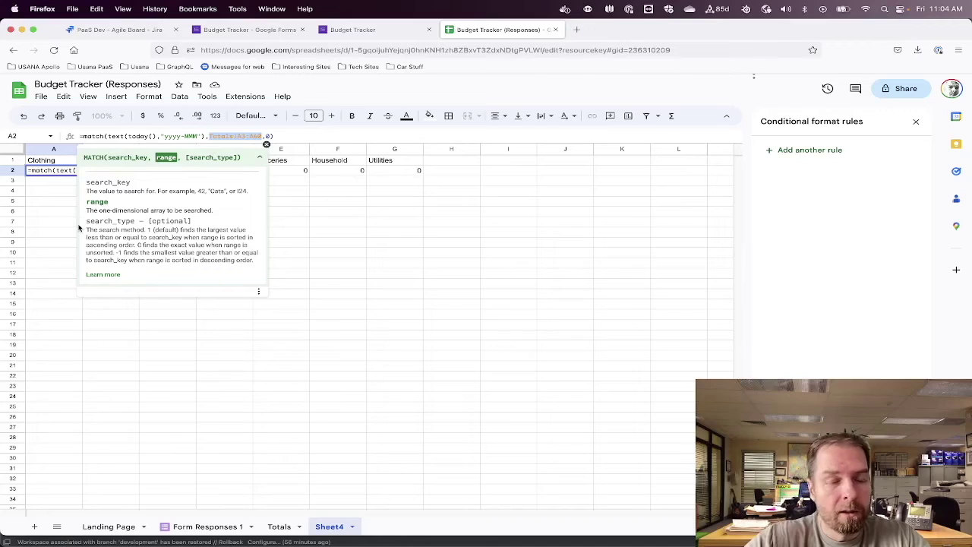
key("Return")
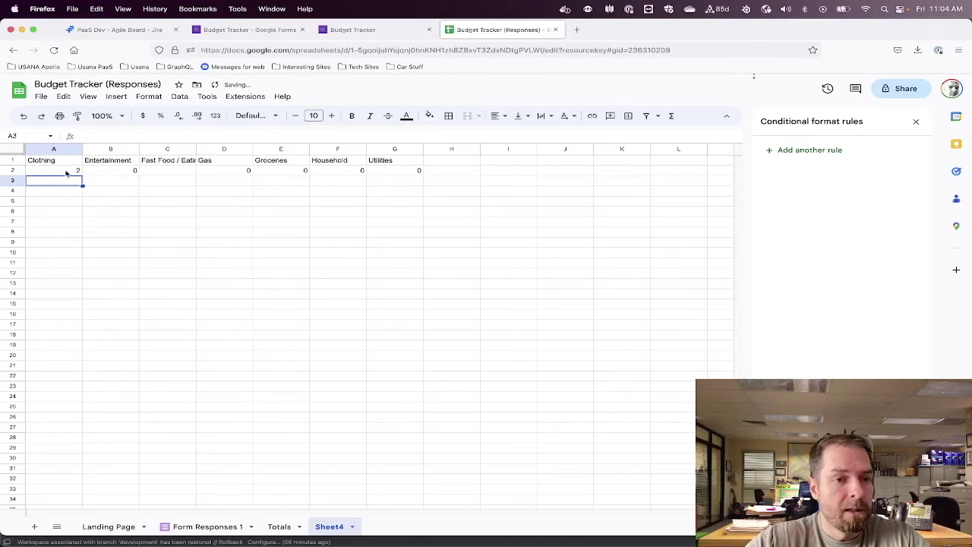
left_click(278, 526)
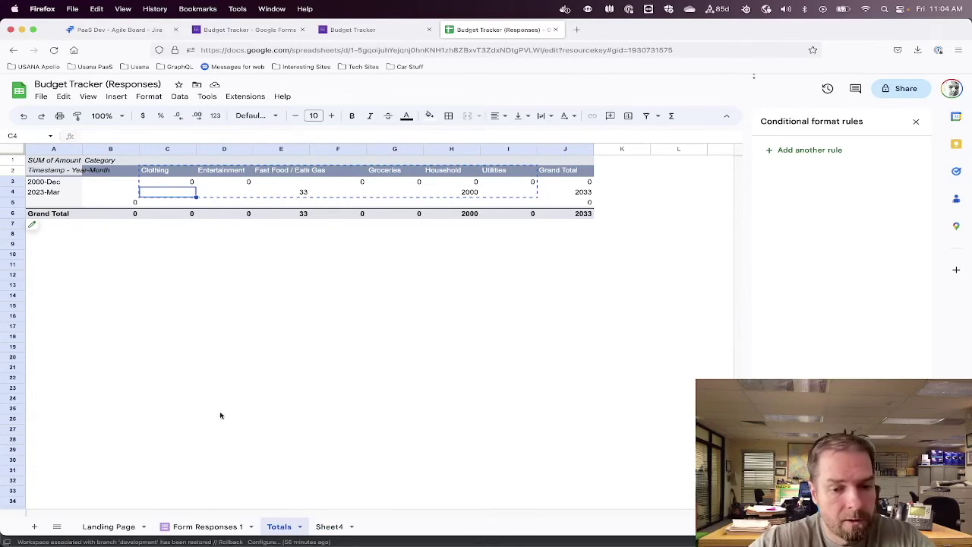
left_click(329, 527)
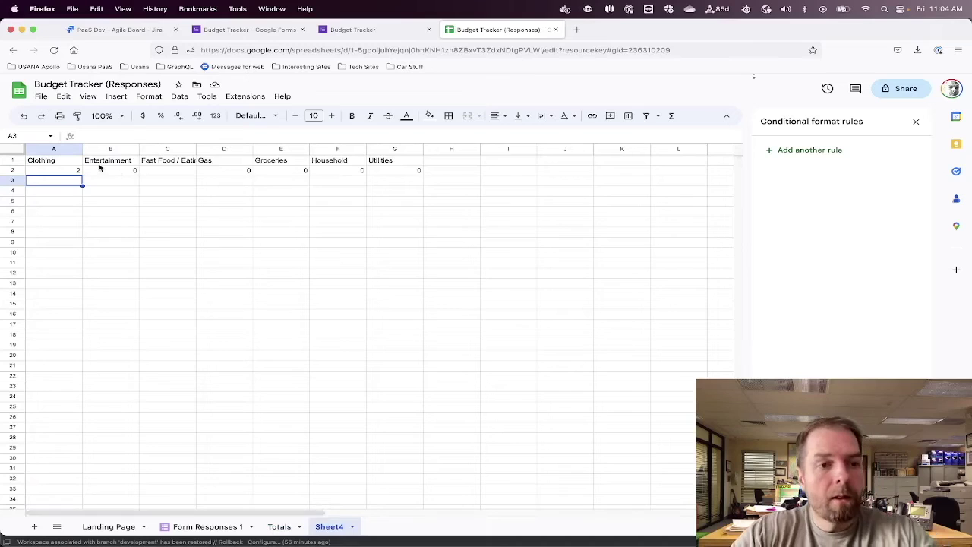
left_click(63, 169)
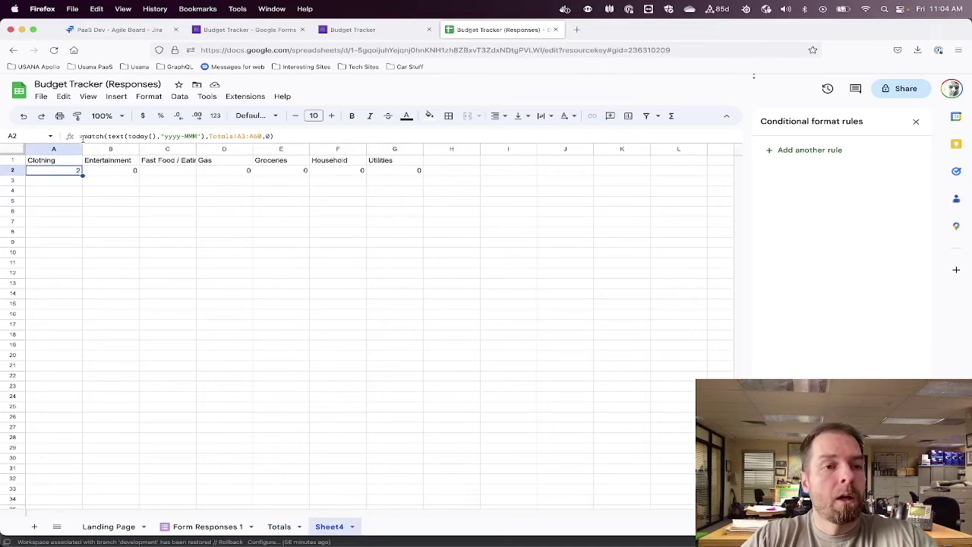
left_click(82, 137)
type("index(")
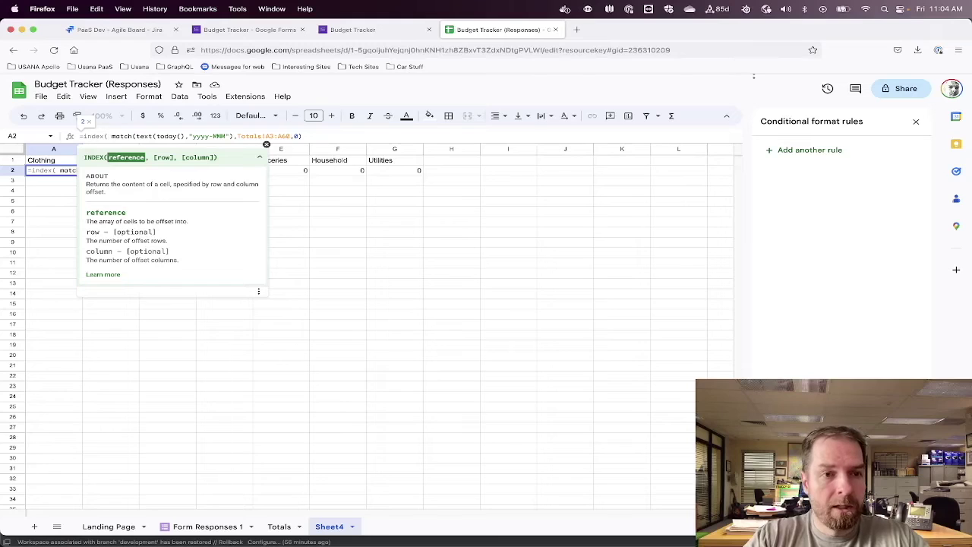
type(",")
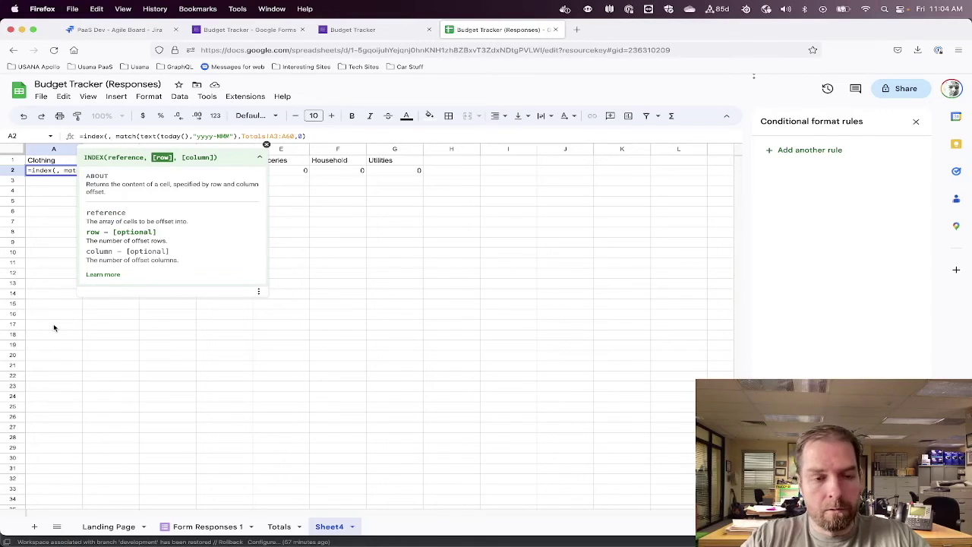
key("BackSpace")
key("BackSpace")
key("BackSpace")
key("BackSpace")
key("BackSpace")
key("BackSpace")
key("BackSpace")
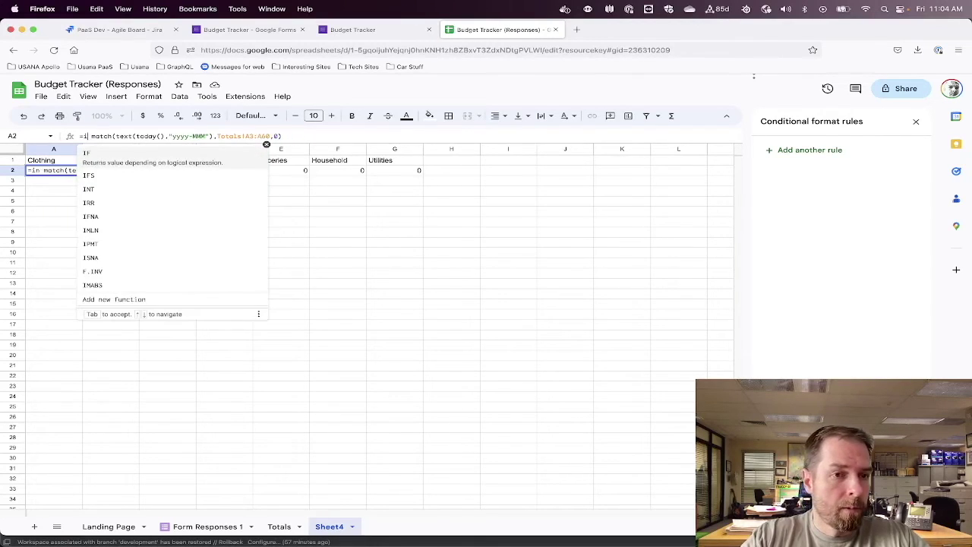
key("Delete")
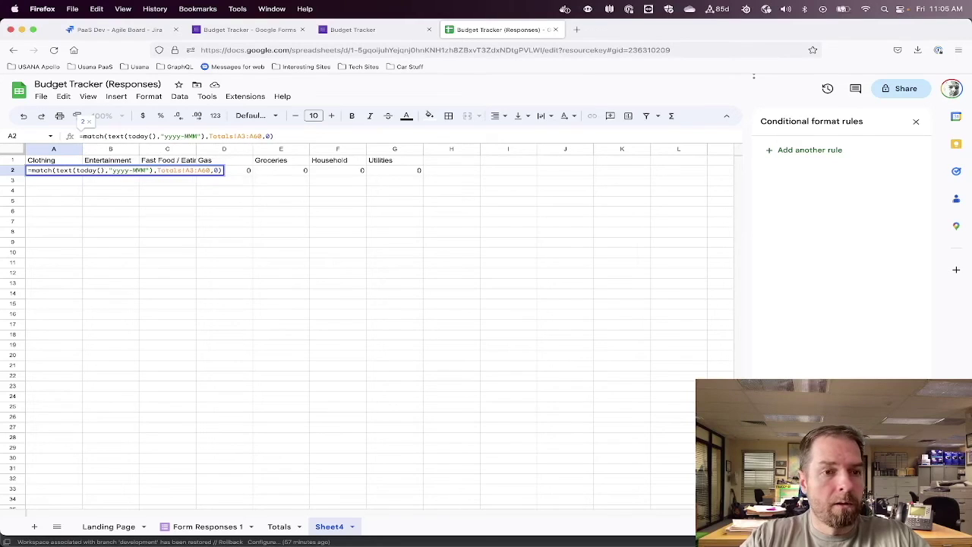
key("Return")
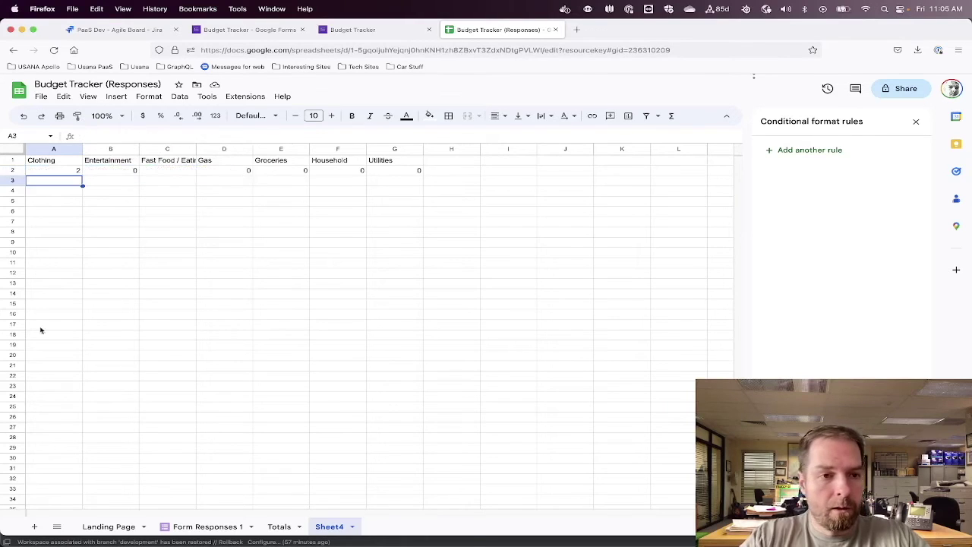
Wrap the MATCH formula in Sheet4's A2 in an INDEX function with Totals!A3:A60 as its reference, checking the Landing Page's B2 formula
left_click(108, 526)
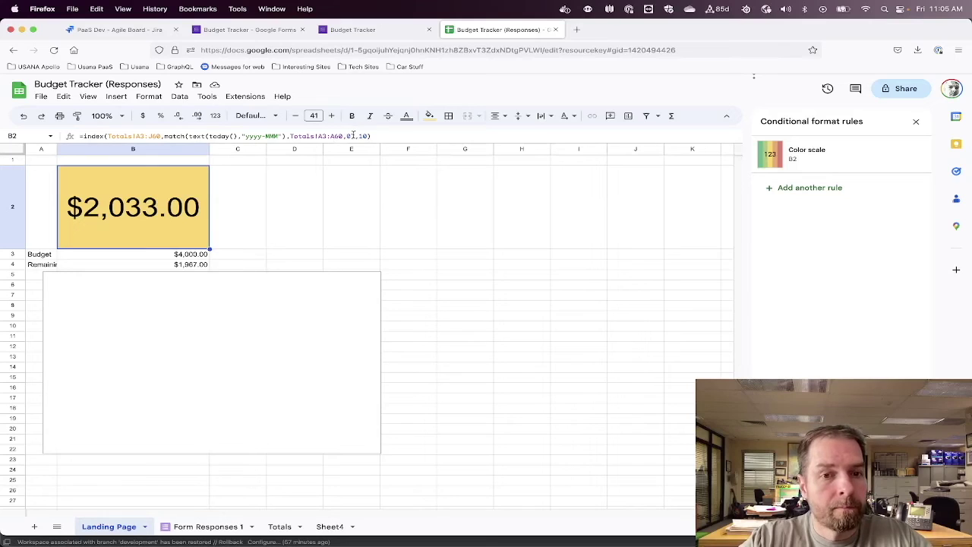
left_click(332, 528)
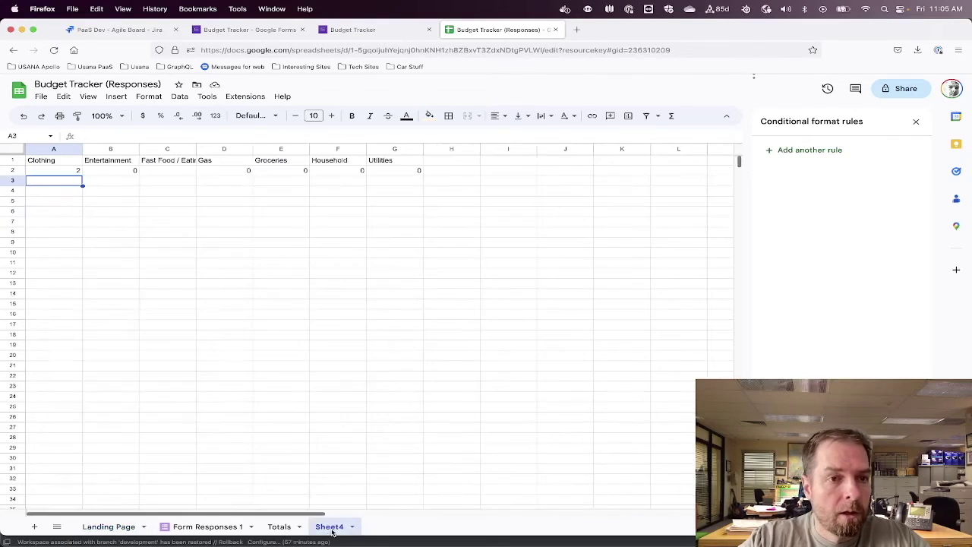
left_click(73, 170)
left_click(80, 136)
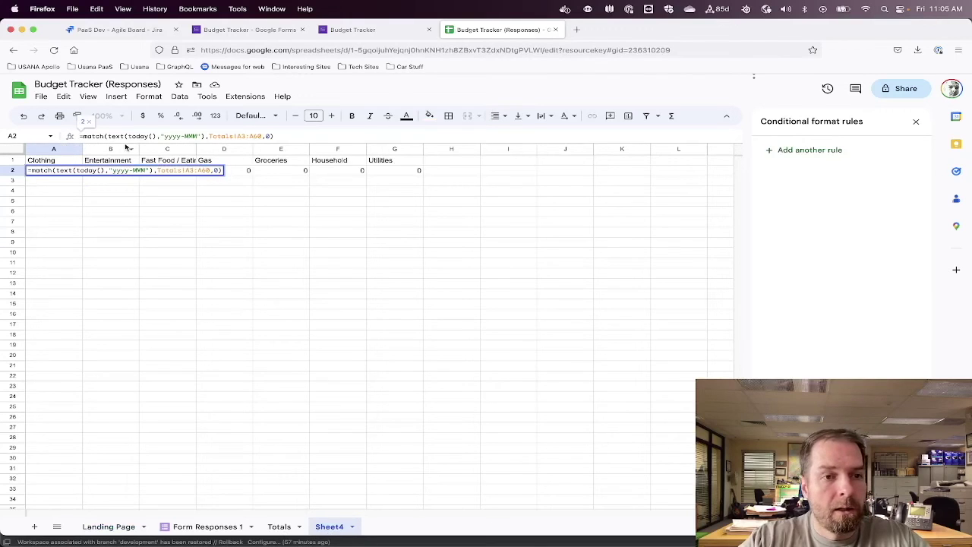
type("in")
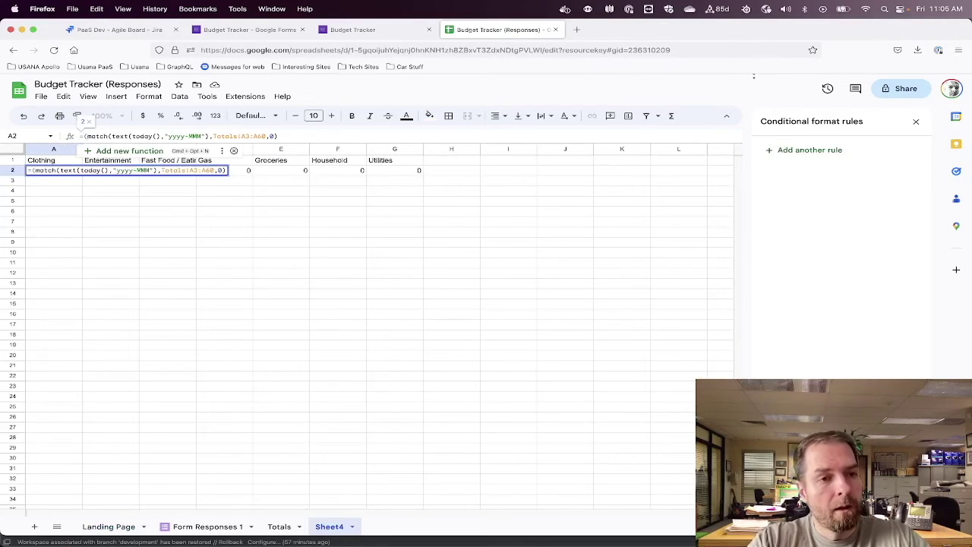
type("dex")
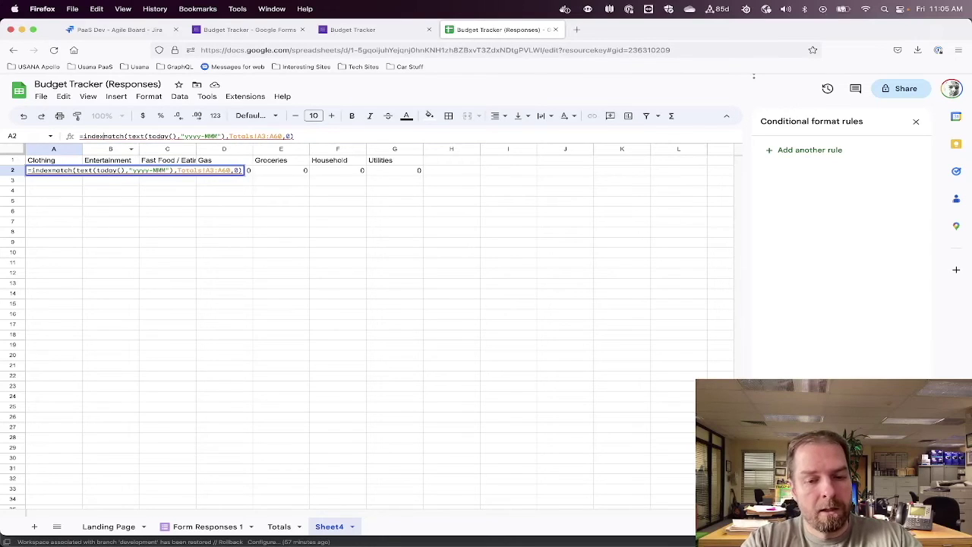
type("(")
type("Totals!A3:A60")
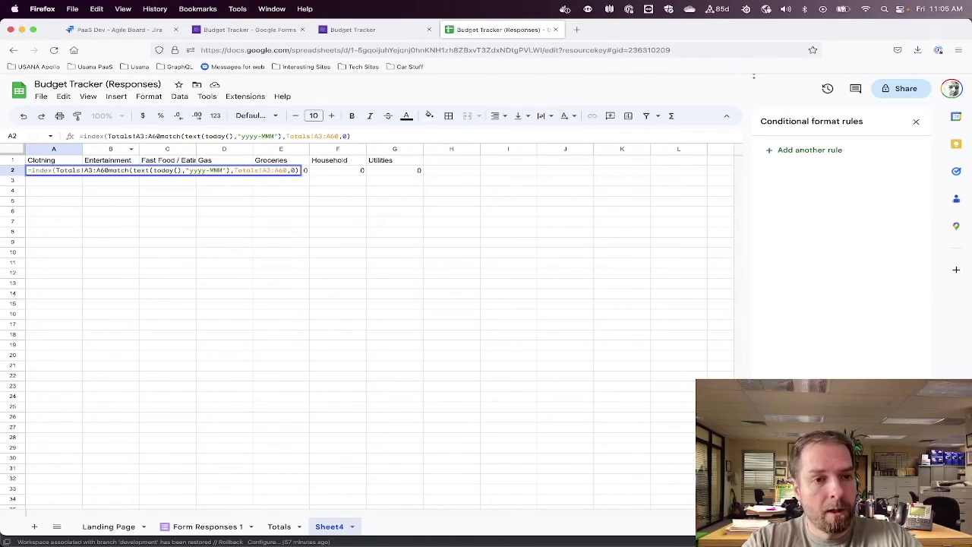
type(",")
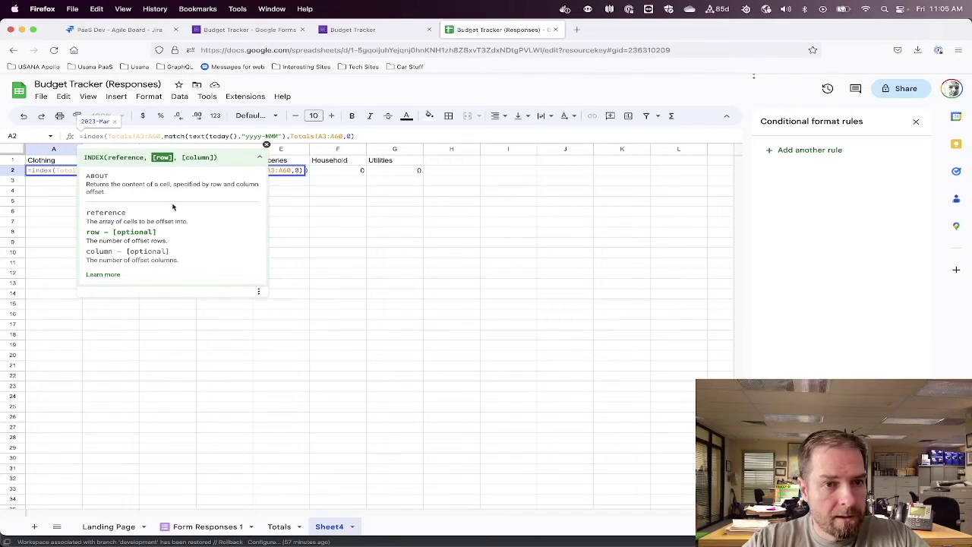
Widen the INDEX reference in A2 to Totals!A3:J60 and complete the formula with column 2
left_click(151, 136)
key("BackSpace")
type("J")
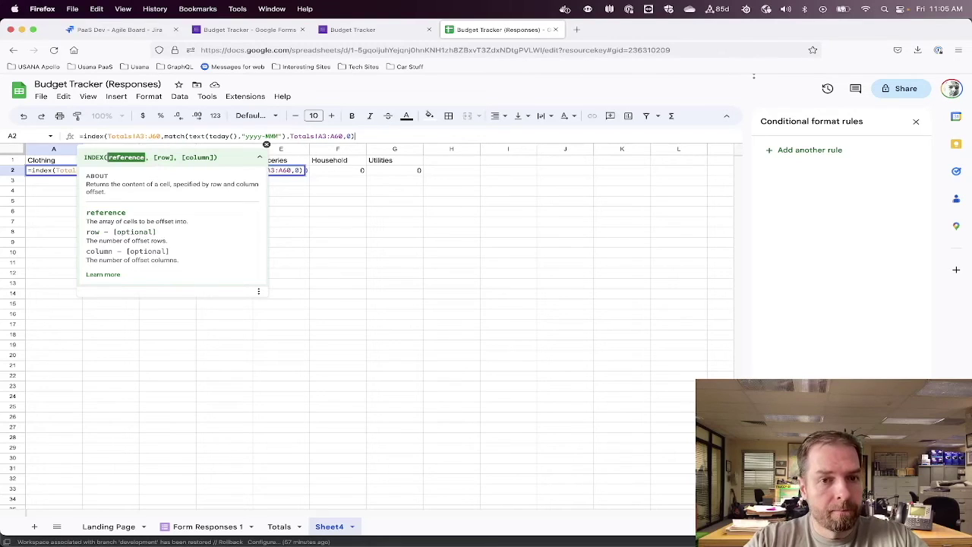
key("End")
type(",")
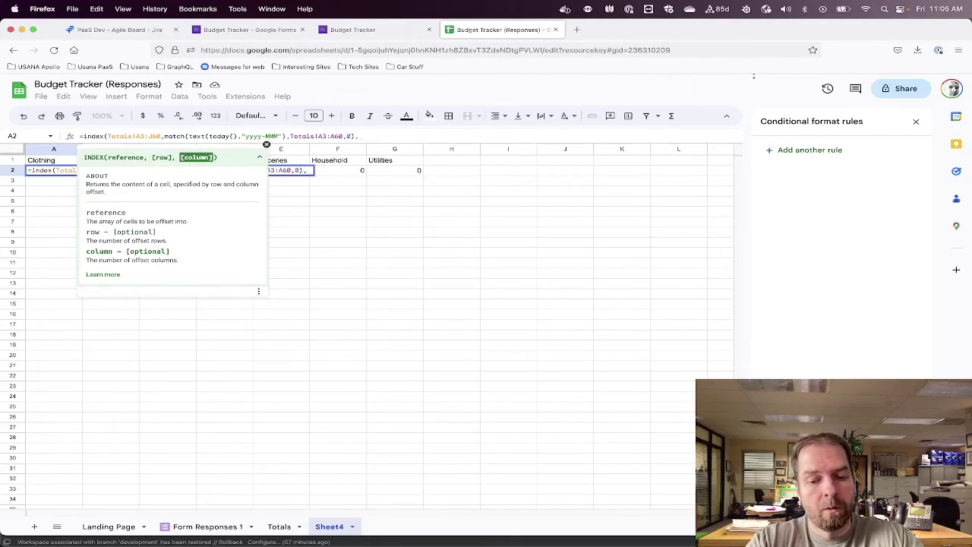
type("2")
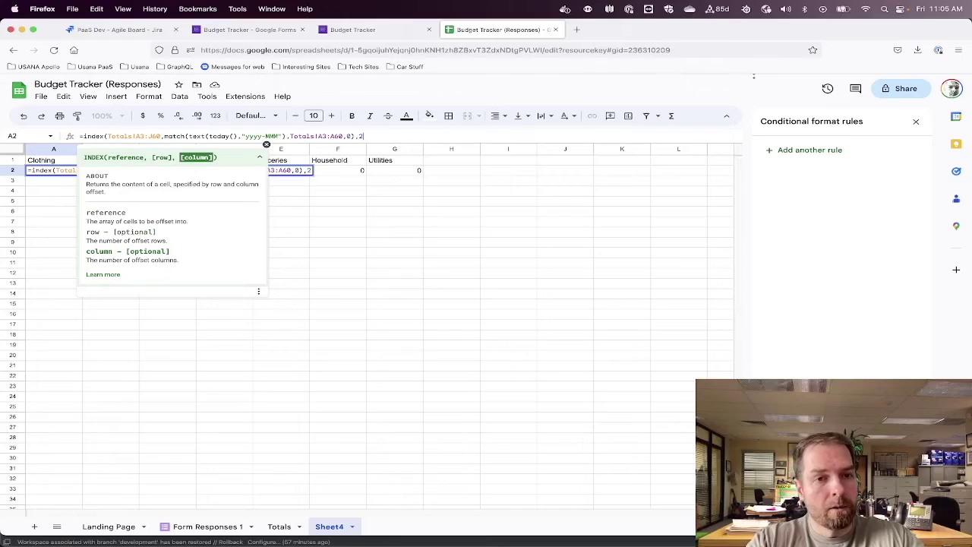
type(")")
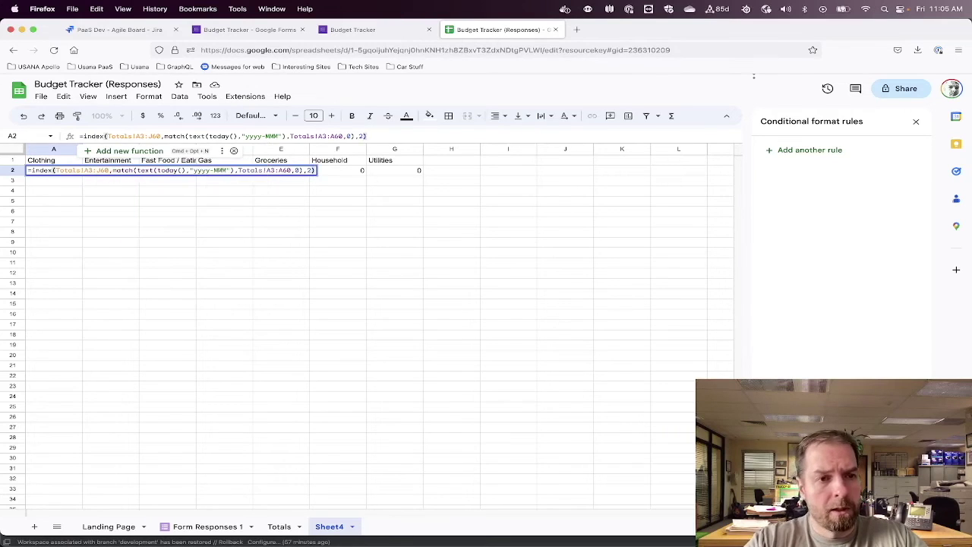
key("Return")
left_click(64, 173)
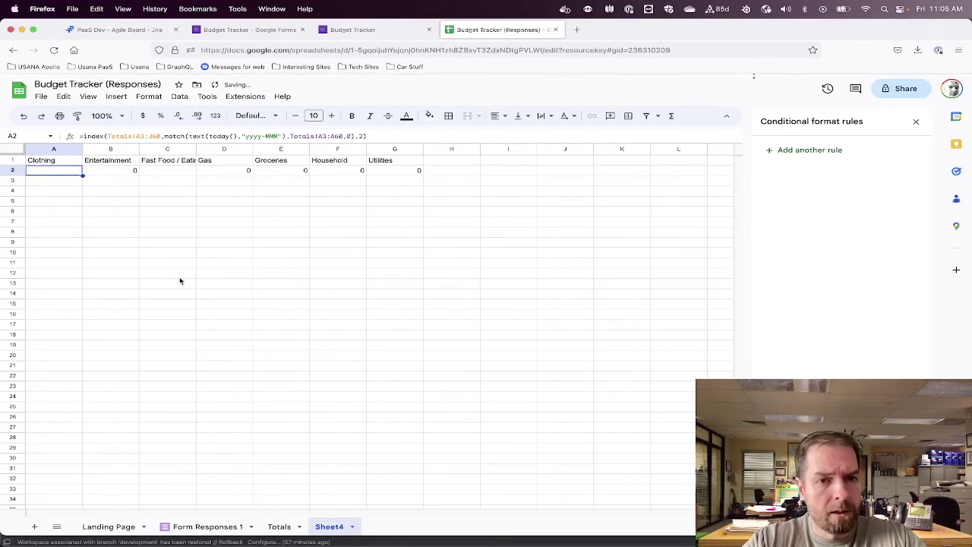
Inspect the 2023-Mar Clothing cell in the Totals sheet and undo the detail sheet created from it
left_click(279, 527)
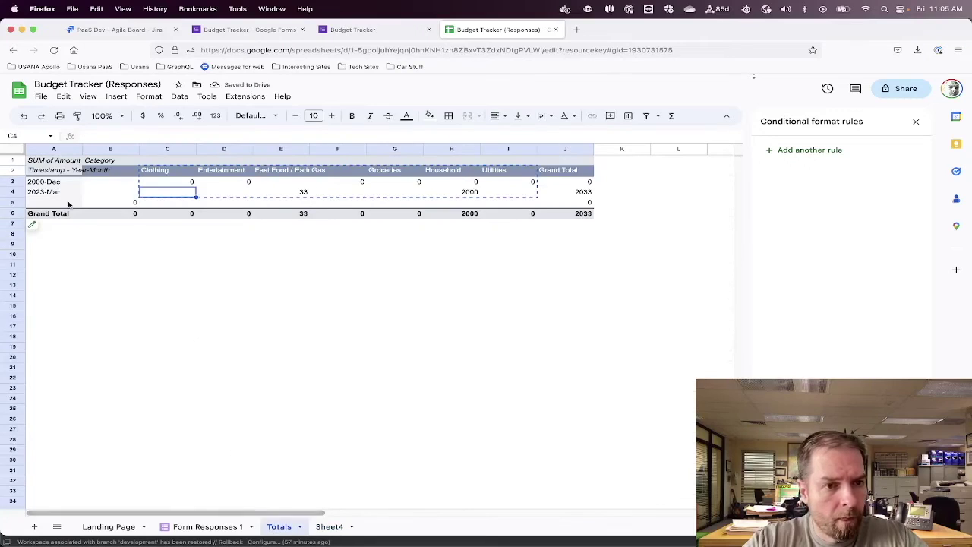
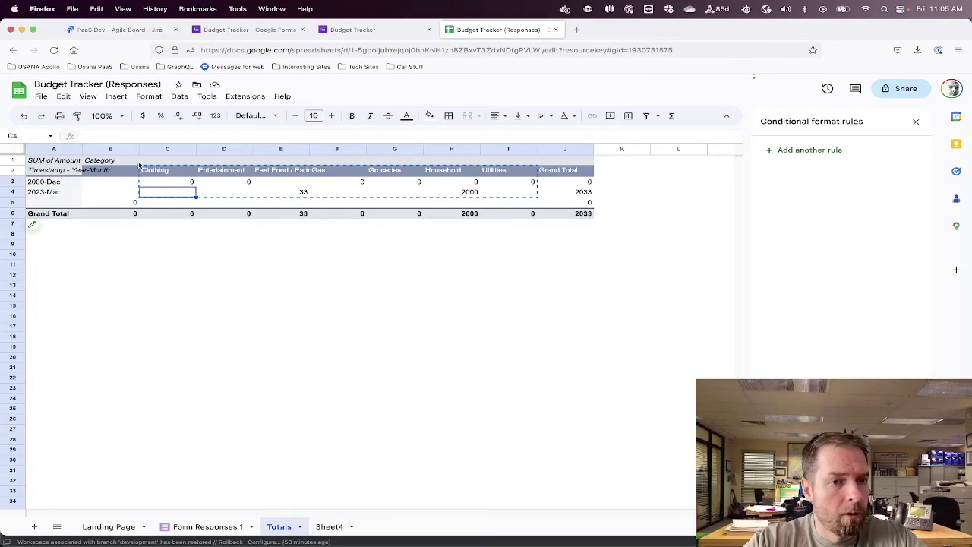
double_click(165, 191)
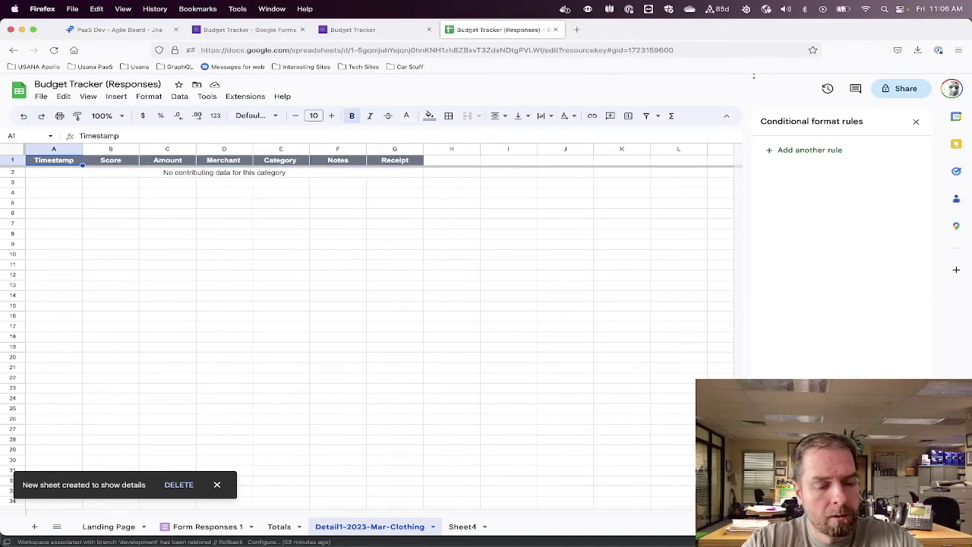
key("super+z")
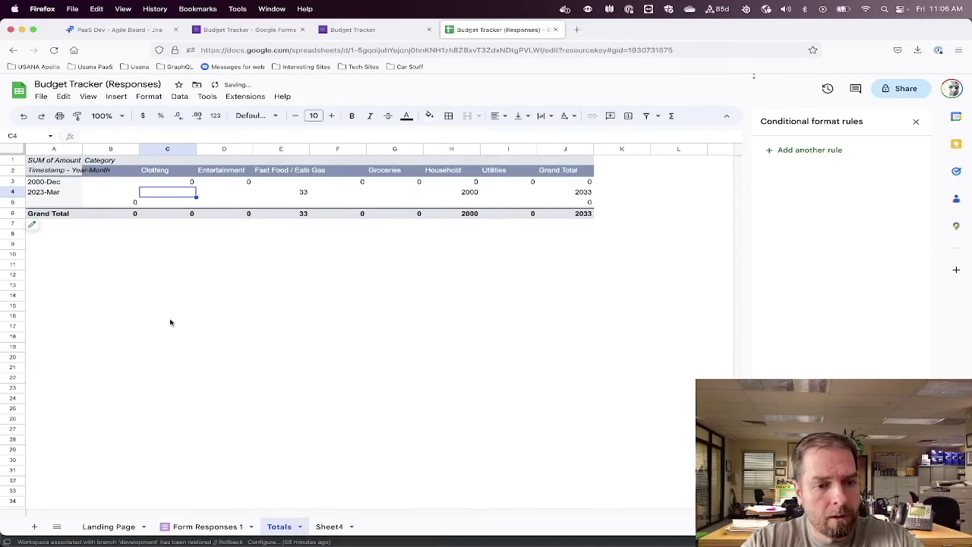
Change the Rent entry's category in Form Responses 1 to Clothing by copying the value from the existing Clothing row
left_click(205, 528)
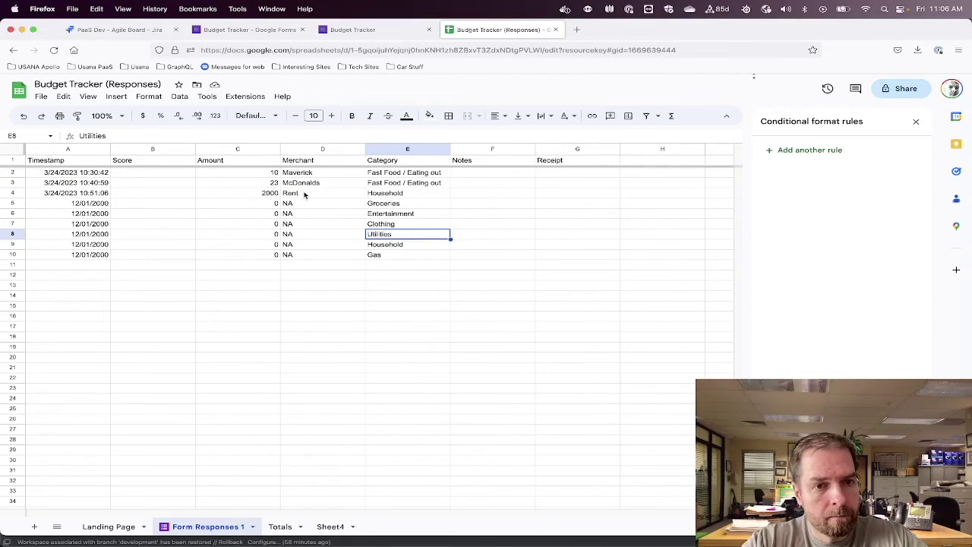
left_click(304, 194)
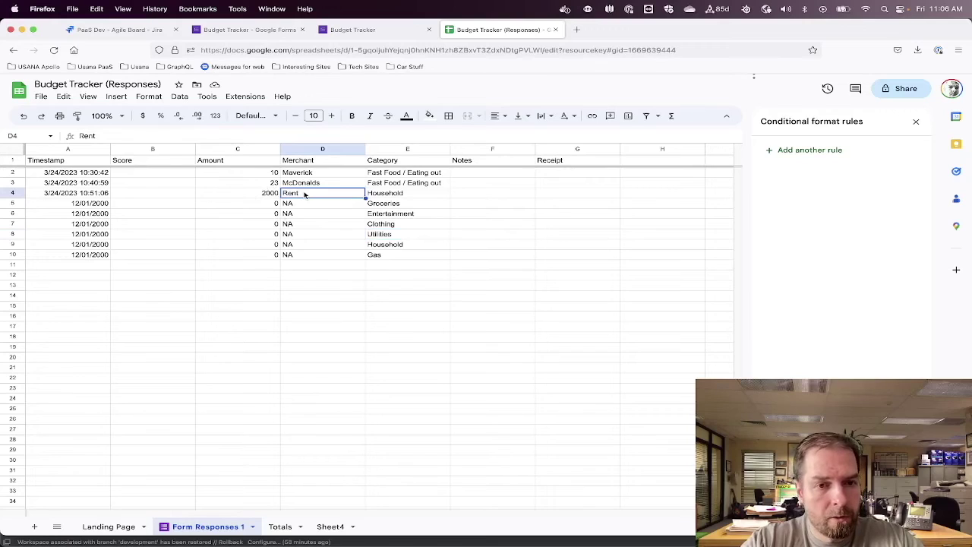
left_click(388, 226)
key("ctrl+c")
left_click(387, 196)
key("ctrl+v")
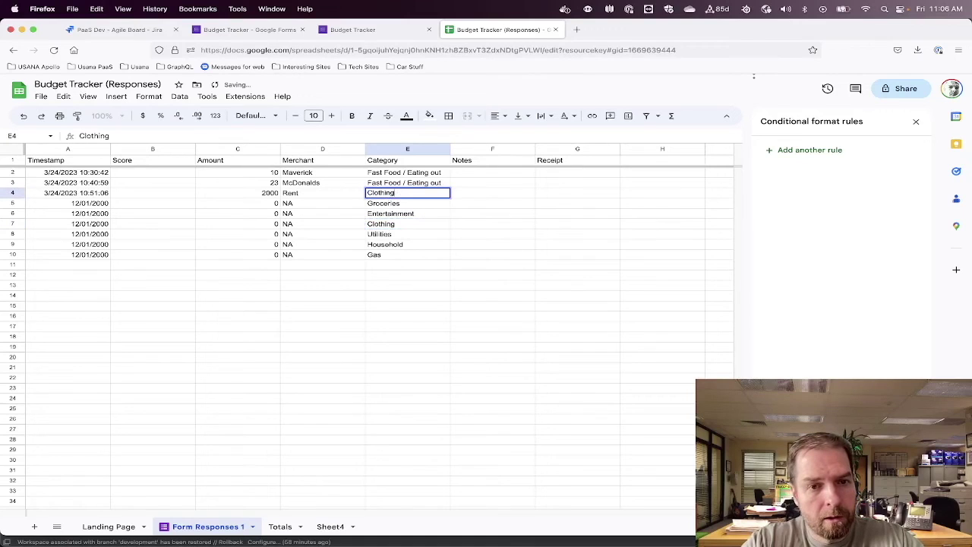
key("Down")
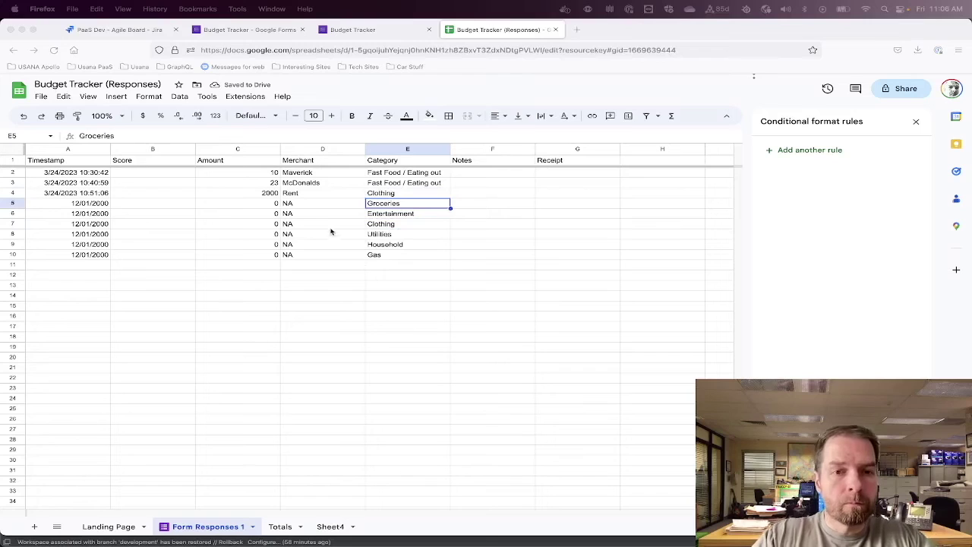
Set the INDEX column in Sheet4's A2 to 3 and check the result against the Clothing amount in Totals
left_click(326, 526)
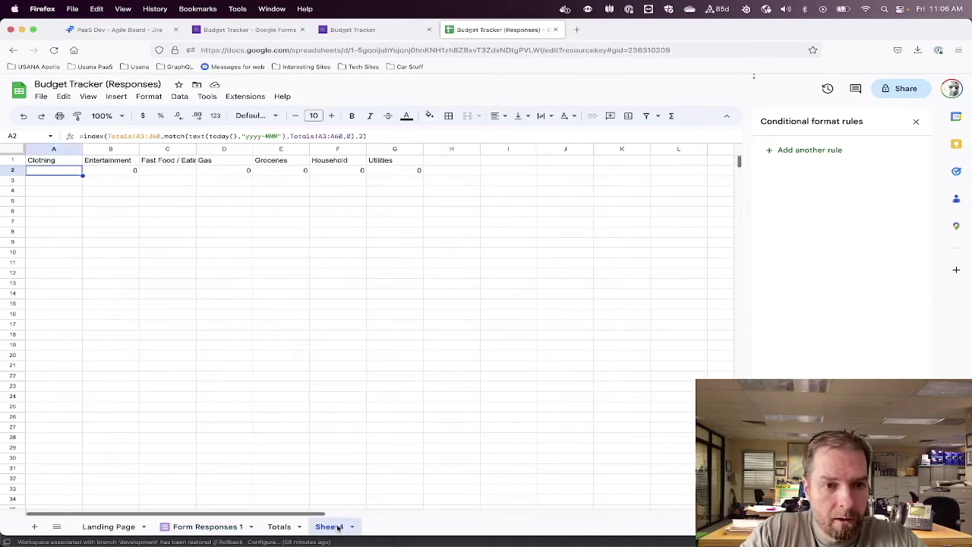
left_click(378, 135)
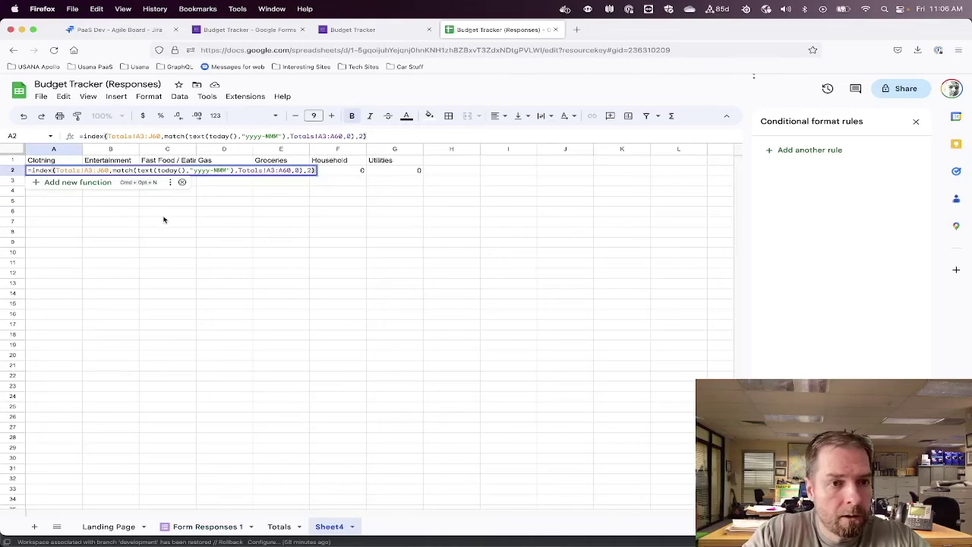
key("Return")
left_click(76, 170)
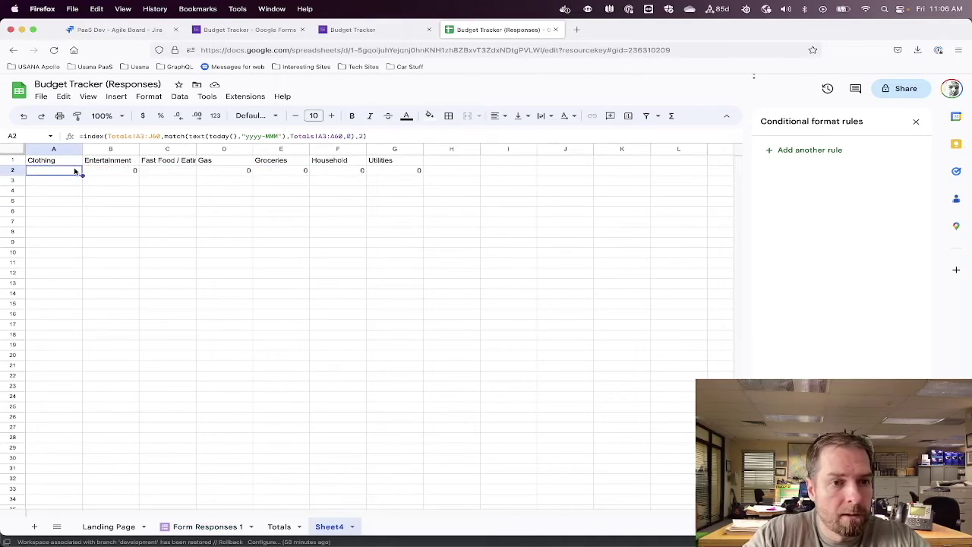
left_click(364, 135)
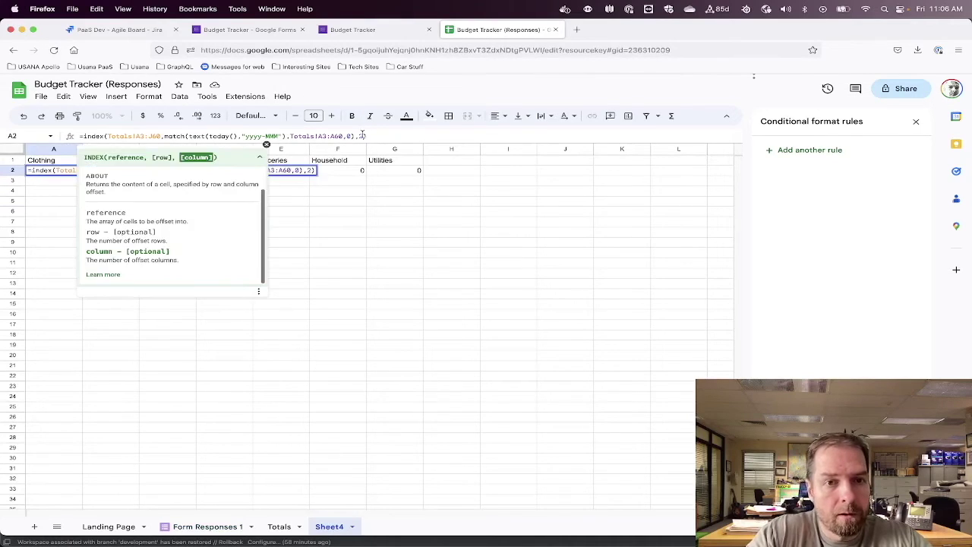
key("BackSpace")
key("Return")
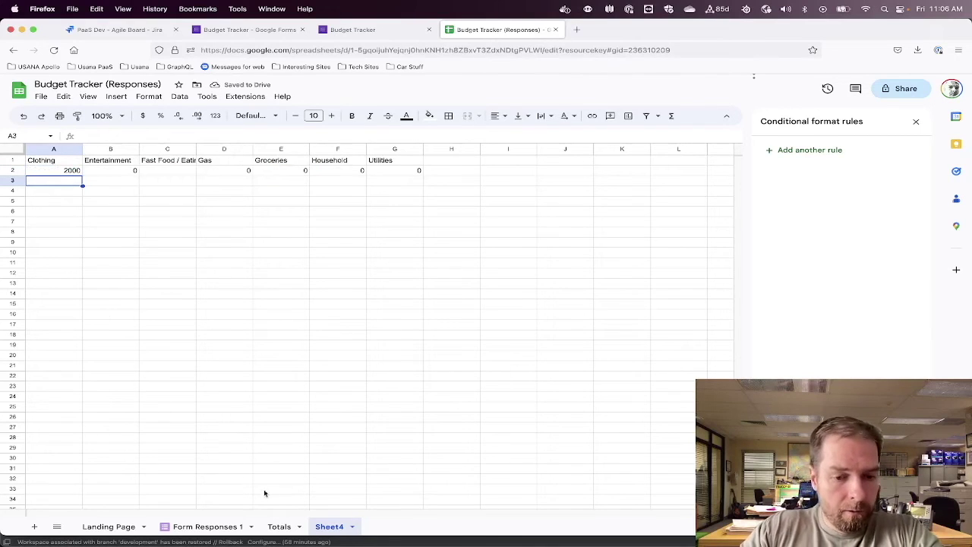
left_click(279, 527)
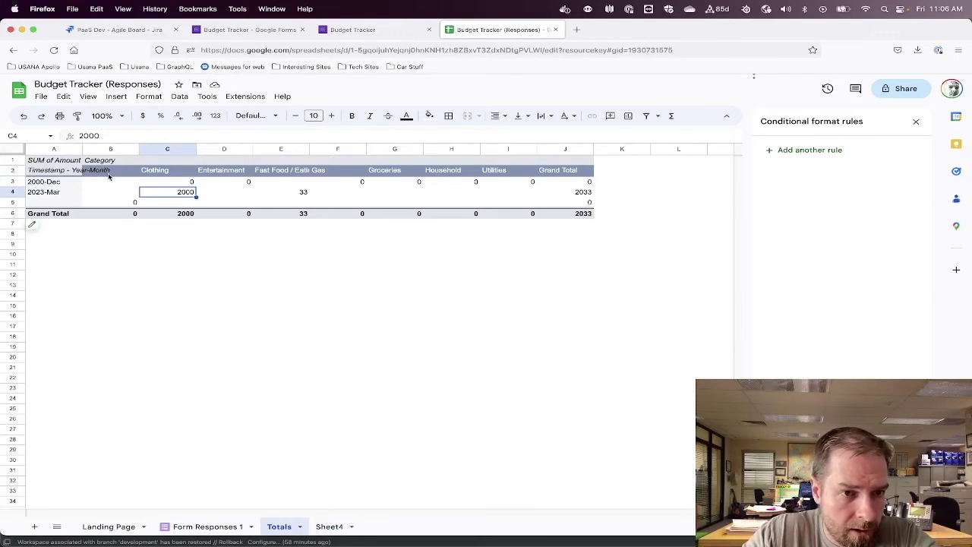
Rename Sheet4 to "PIE CHART DATA"
left_click(325, 528)
double_click(331, 527)
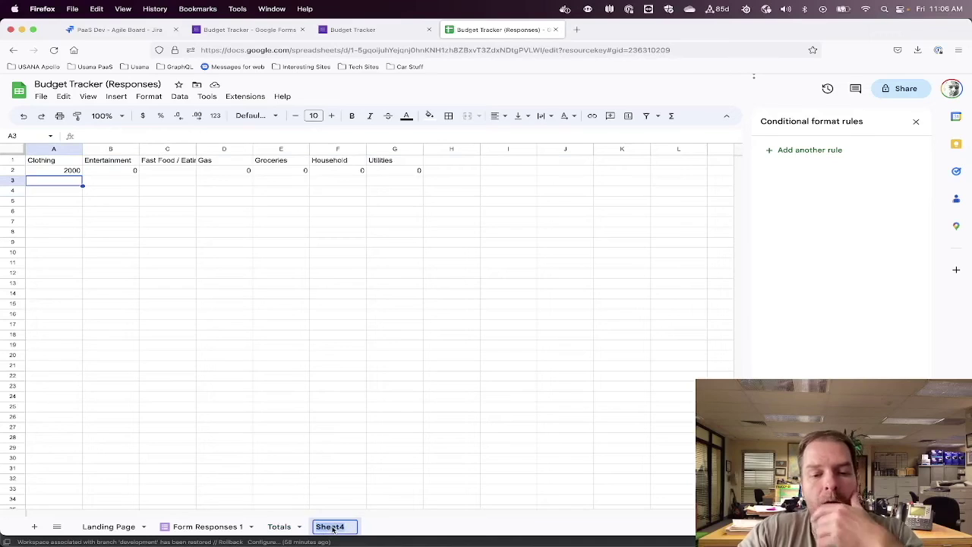
type("Bud")
key("BackSpace")
key("BackSpace")
key("BackSpace")
type("Piv")
key("BackSpace")
type("v")
key("BackSpace")
key("BackSpace")
type("IE")
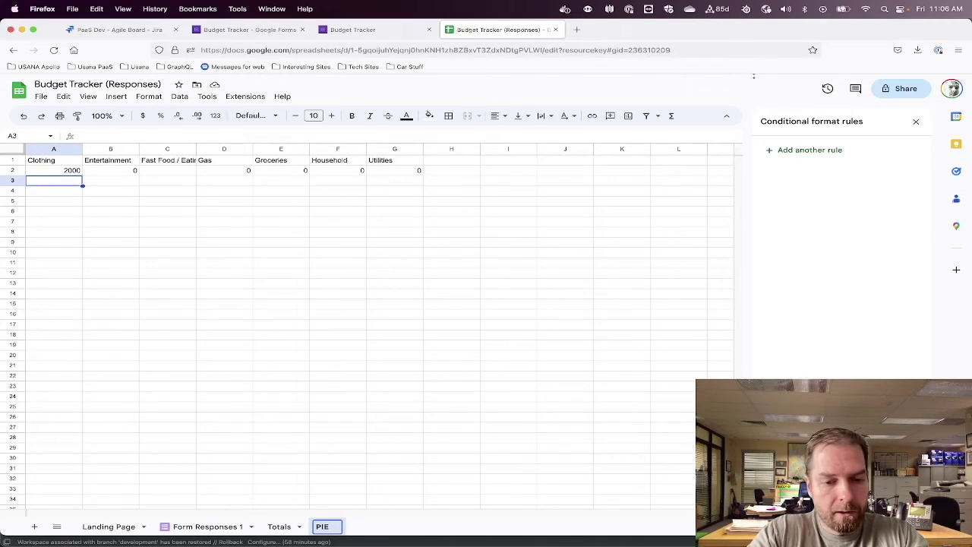
type(" C")
key("BackSpace")
type("HAR")
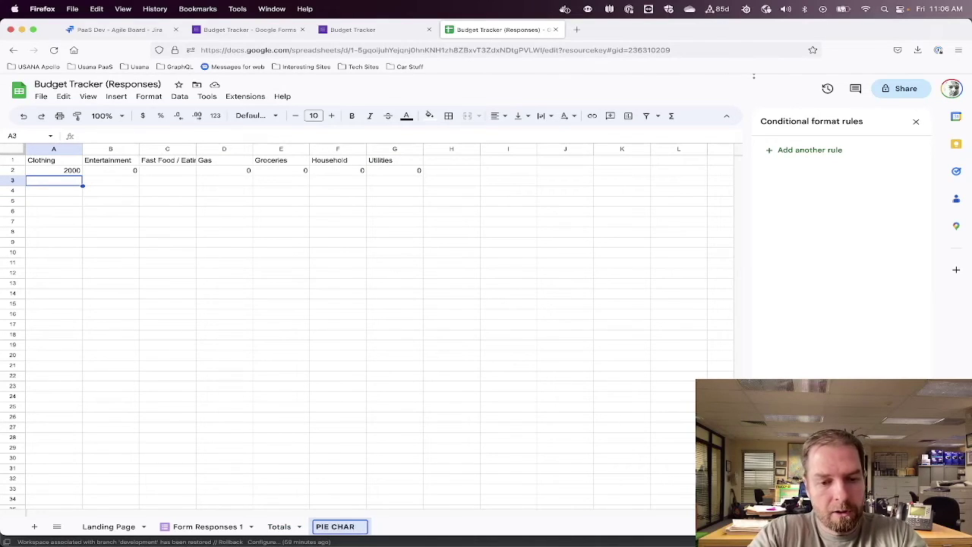
type("T DATA")
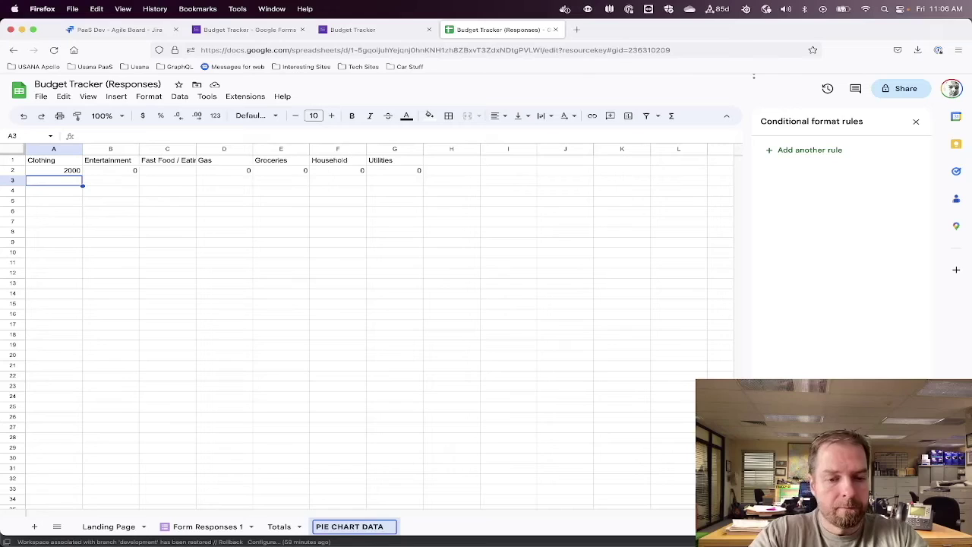
key("Return")
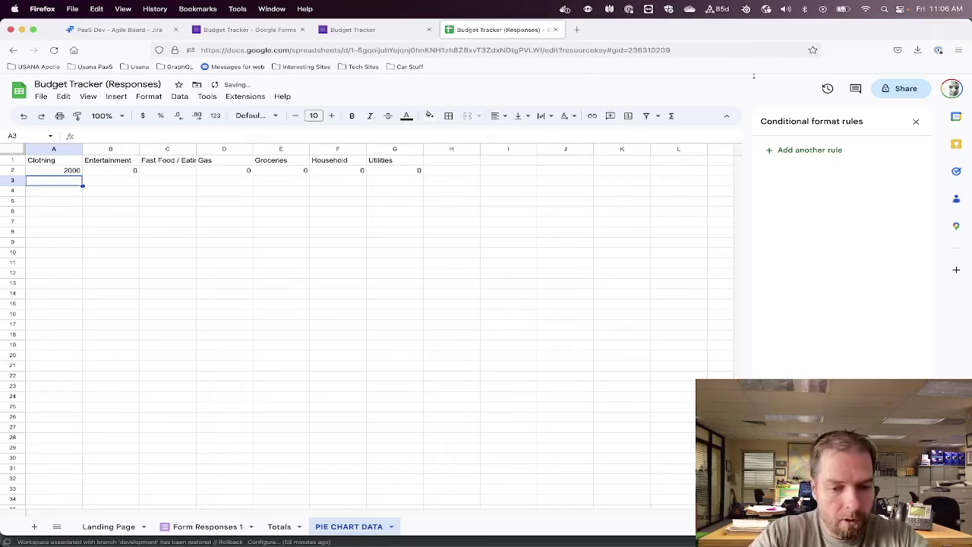
Rename the helper sheet in title case as "Pie Chart Data"
double_click(344, 530)
type("P")
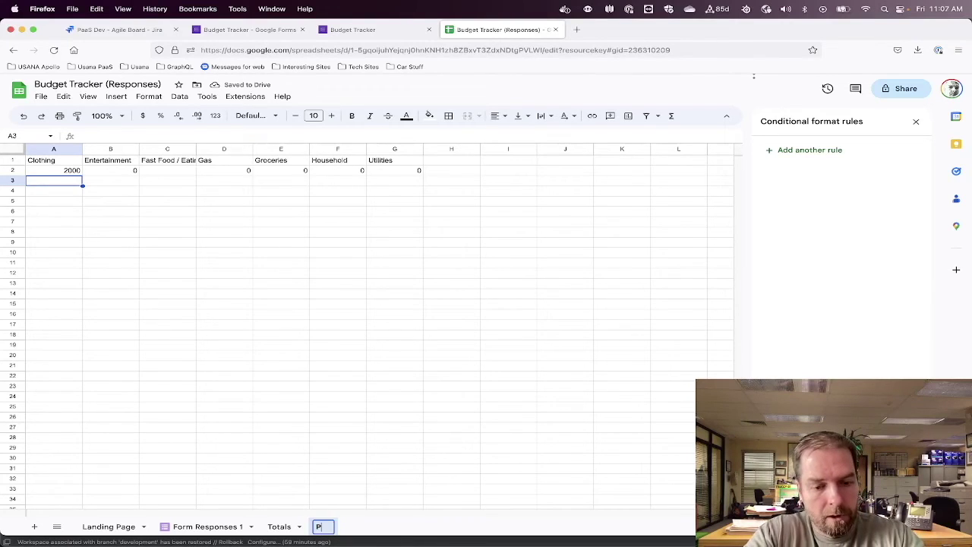
type("ie Chart Data")
key("Return")
Lock the rows of both Totals ranges in A2's formula, making them A$3:J$60 and A$3:A$60
left_click(55, 173)
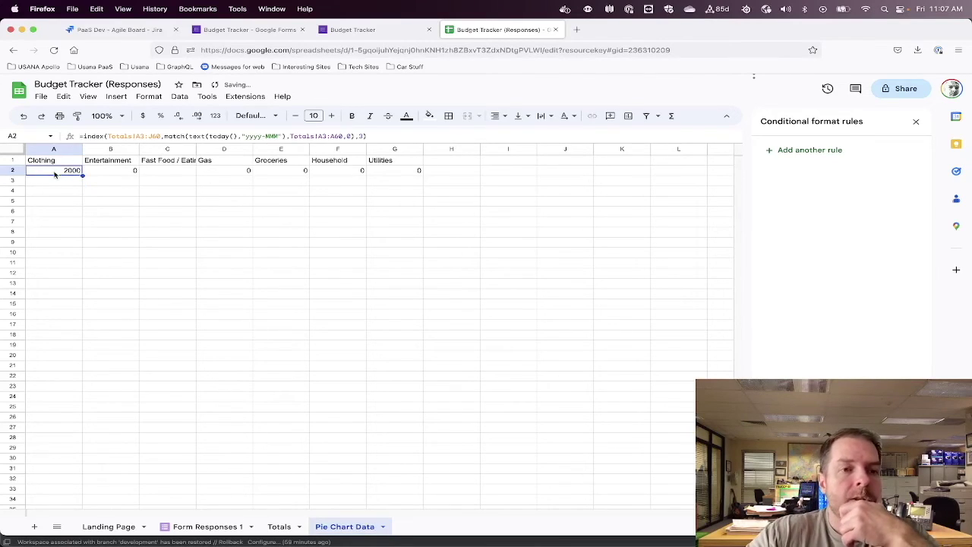
left_click_drag(374, 134, 78, 139)
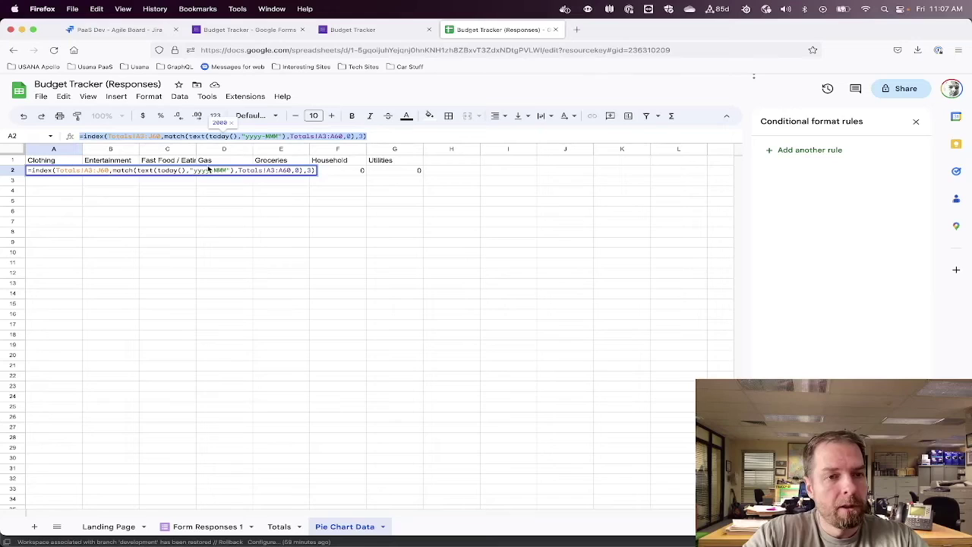
left_click(152, 136)
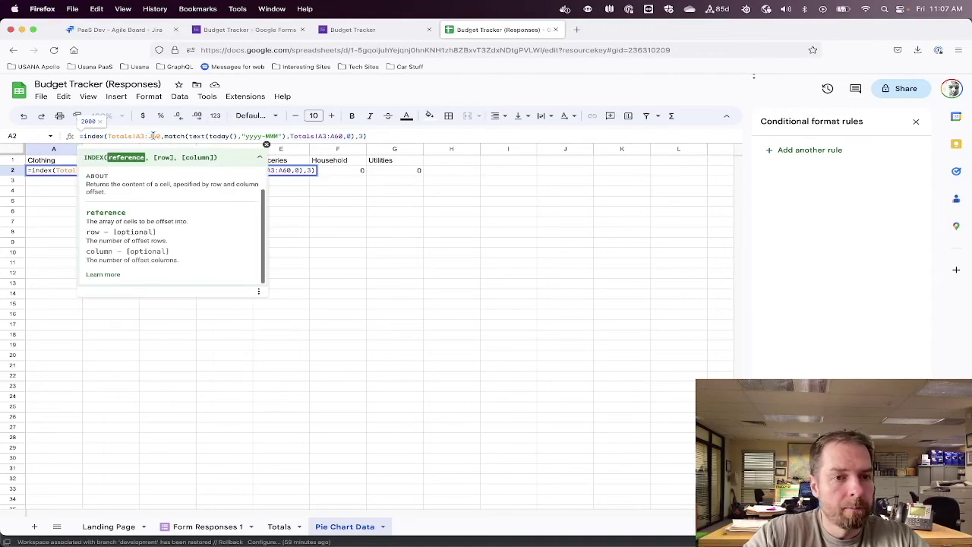
type("$")
left_click(142, 137)
type("$")
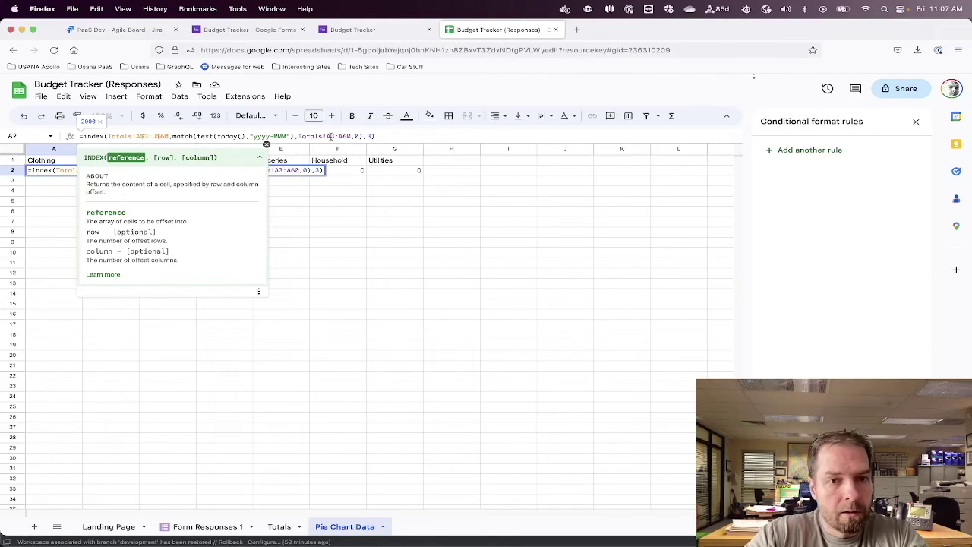
left_click(330, 136)
type("$")
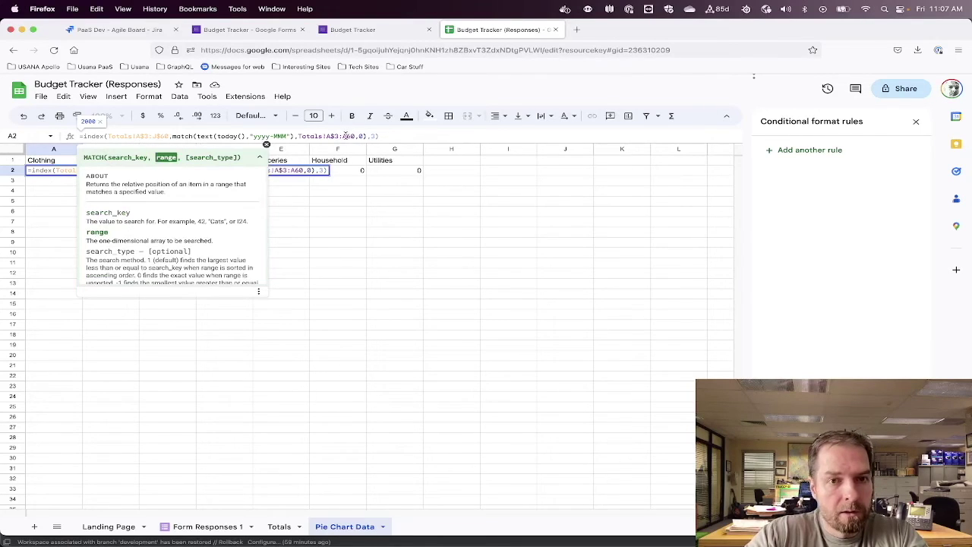
left_click(351, 137)
type("$")
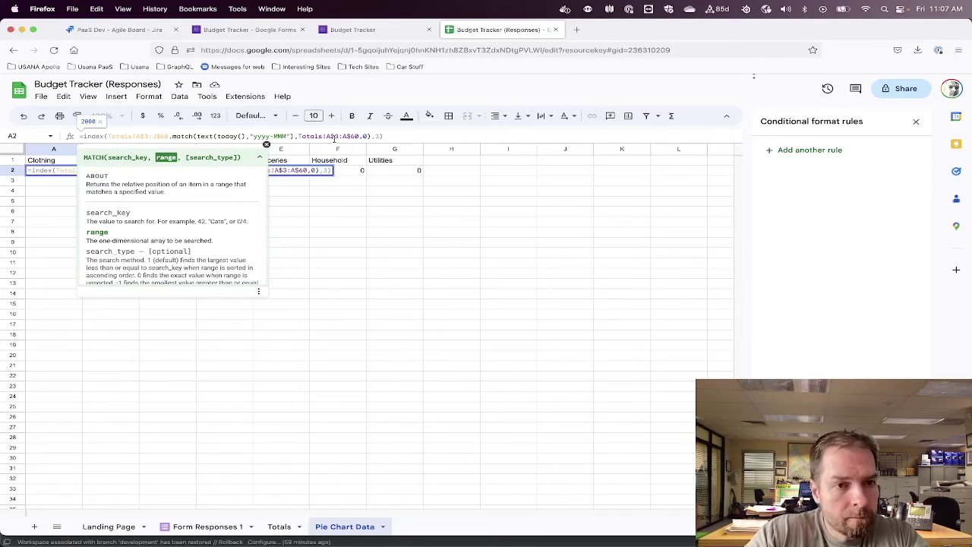
key("Return")
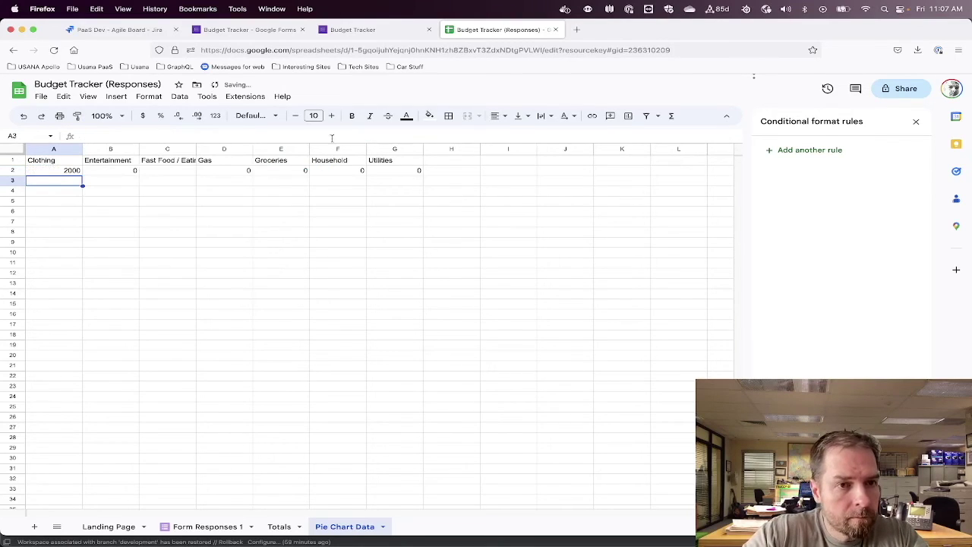
Fill A2's formula across the remaining categories through G2
left_click(67, 164)
left_click(70, 171)
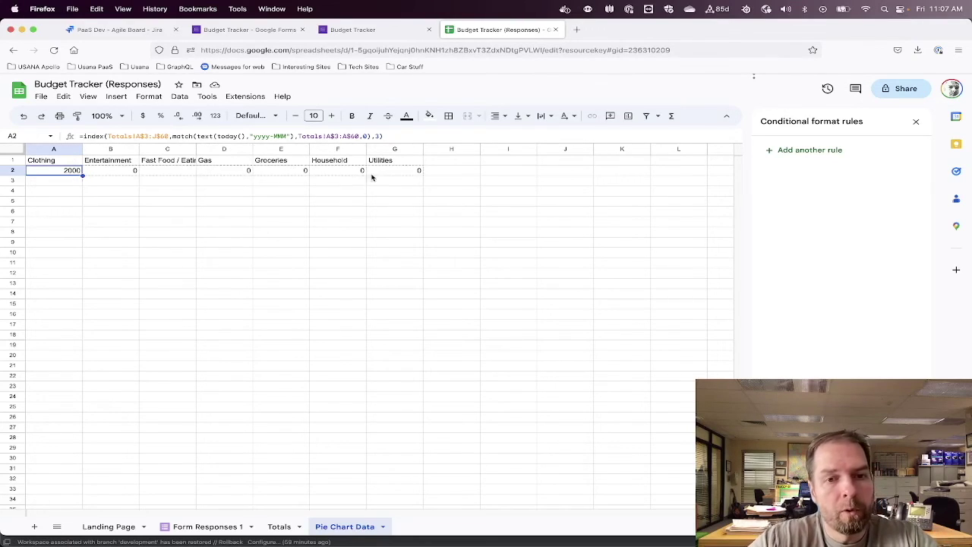
left_click_drag(408, 173, 410, 176)
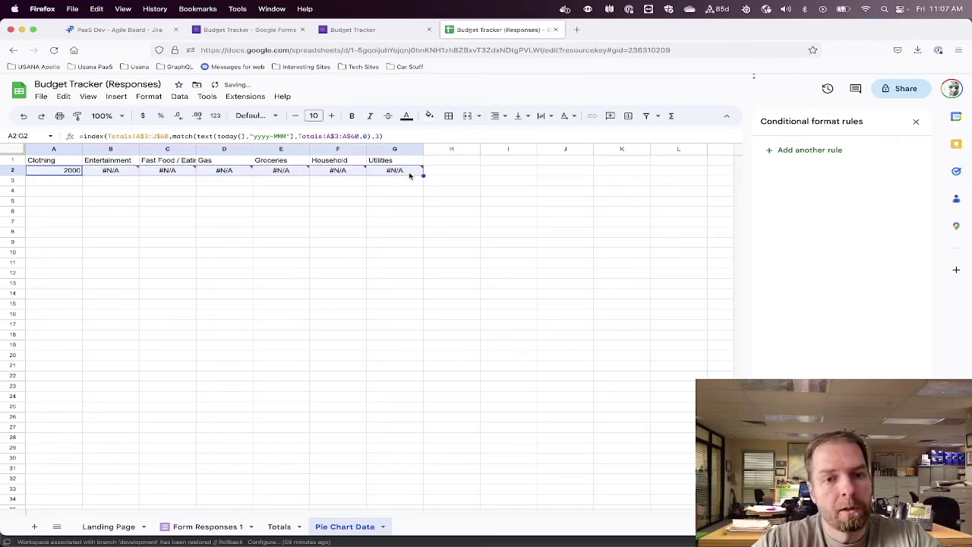
Try setting the INDEX column in the Entertainment formula in B2 to 4
left_click(117, 175)
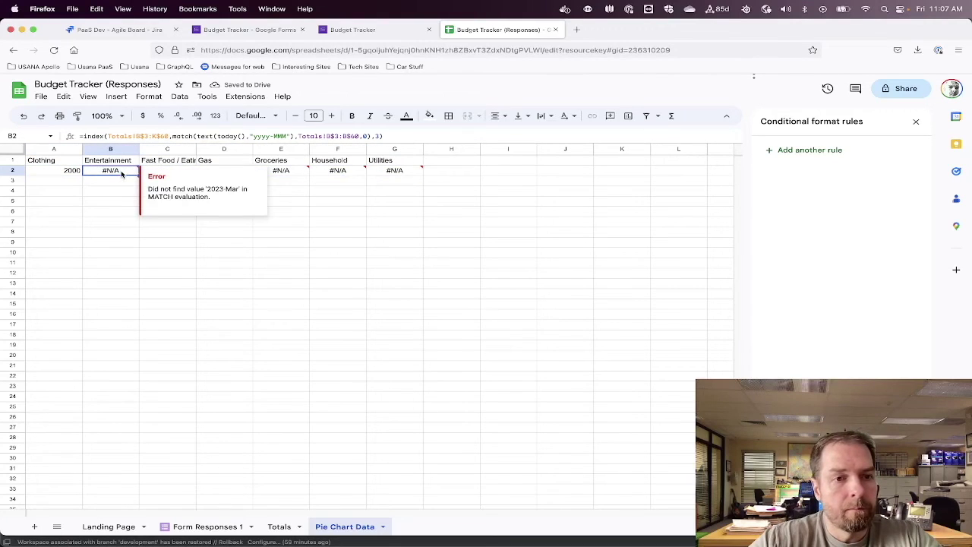
left_click(451, 134)
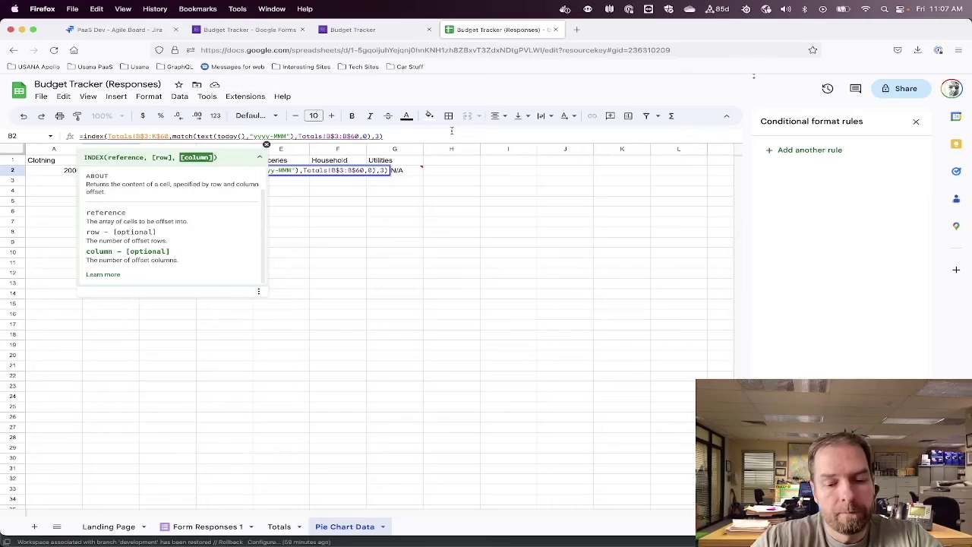
key("BackSpace")
type("4")
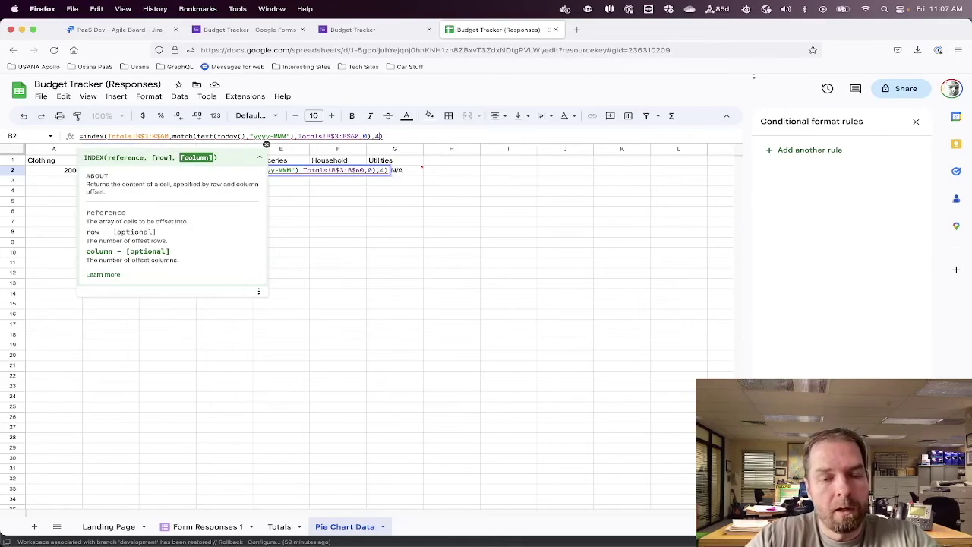
key("Return")
key("Up")
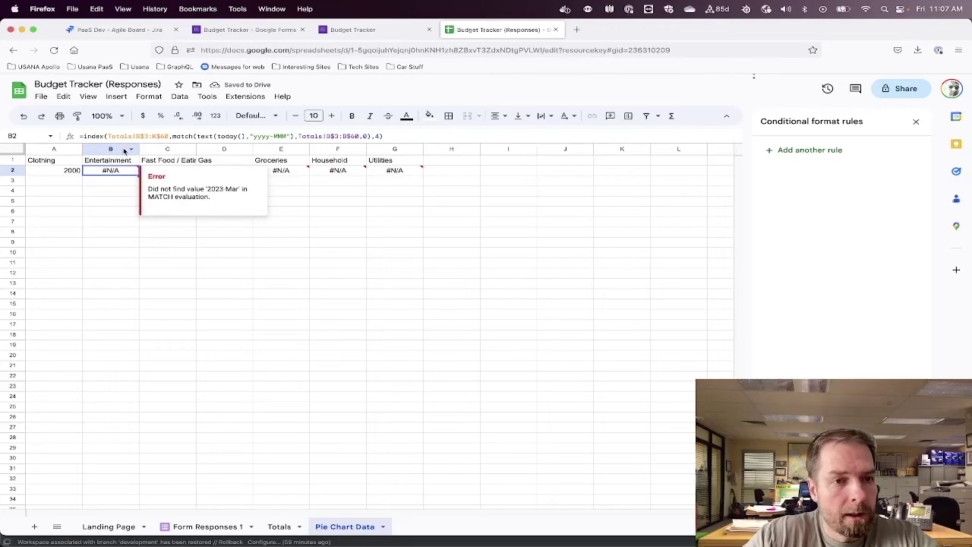
Make A2's Totals ranges fully absolute as $A$3:$J$60 and $A$3:$A$60, and fill the formula across through G2
left_click(66, 175)
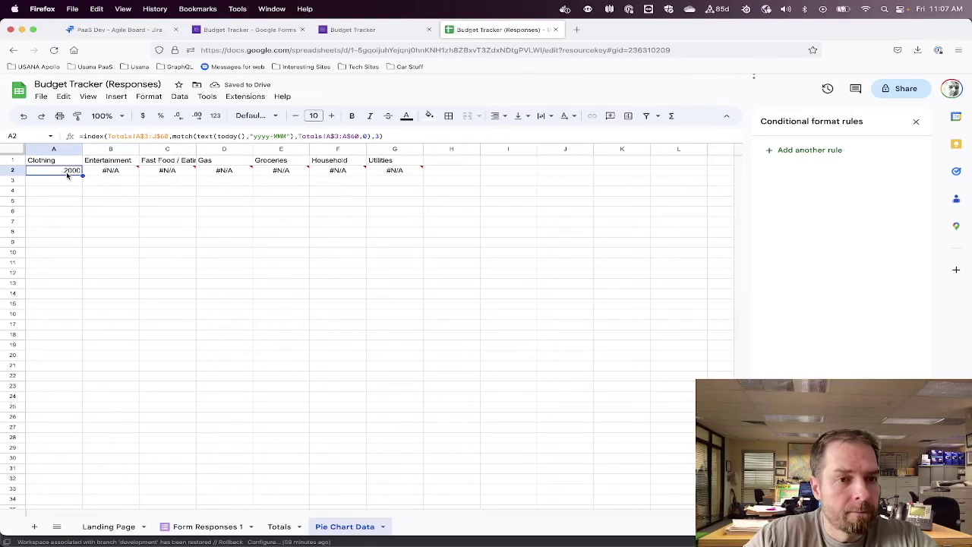
left_click(131, 137)
type("$")
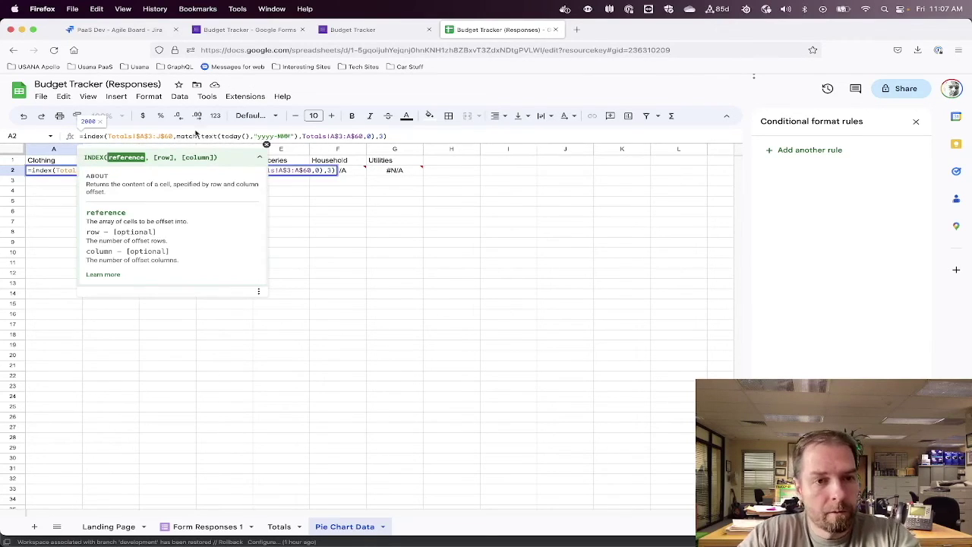
left_click(329, 136)
type("$")
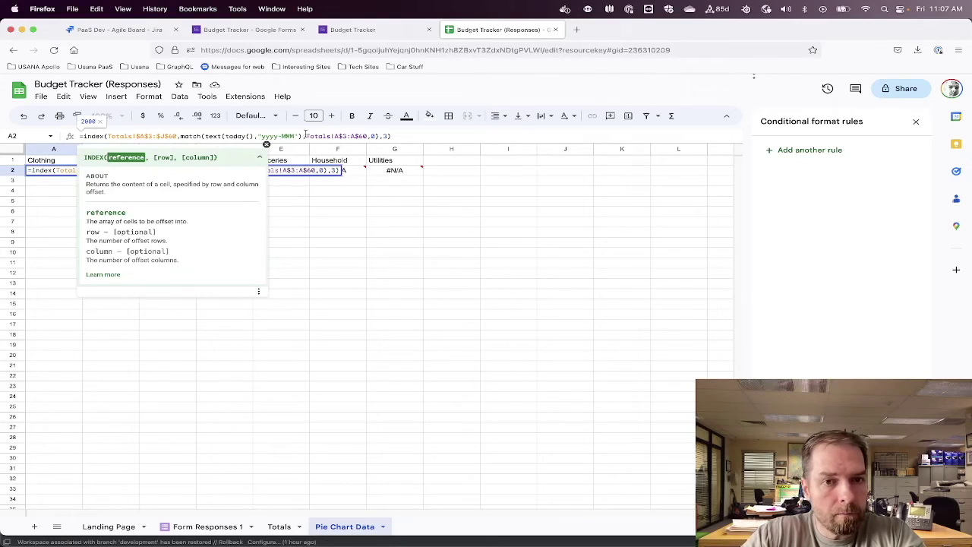
left_click(354, 136)
type("$")
key("Return")
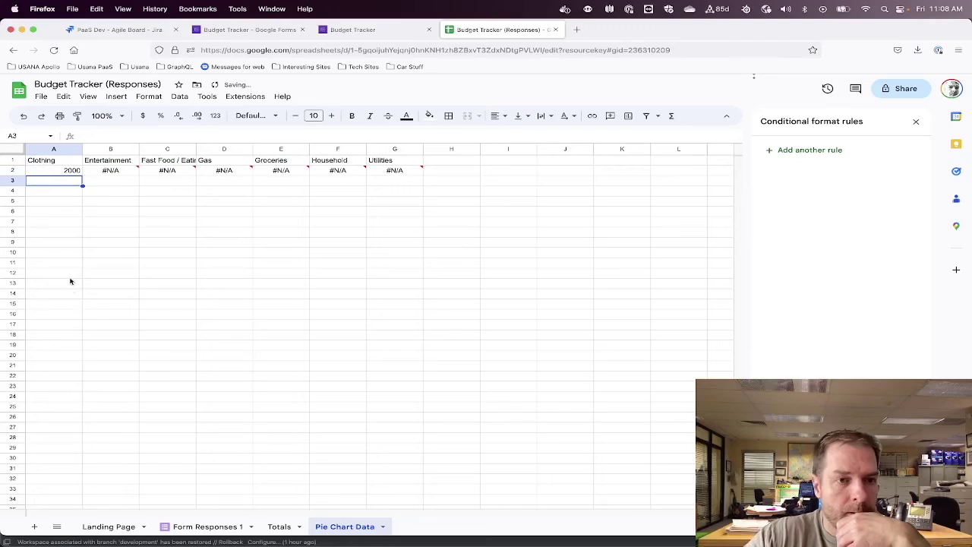
left_click(65, 171)
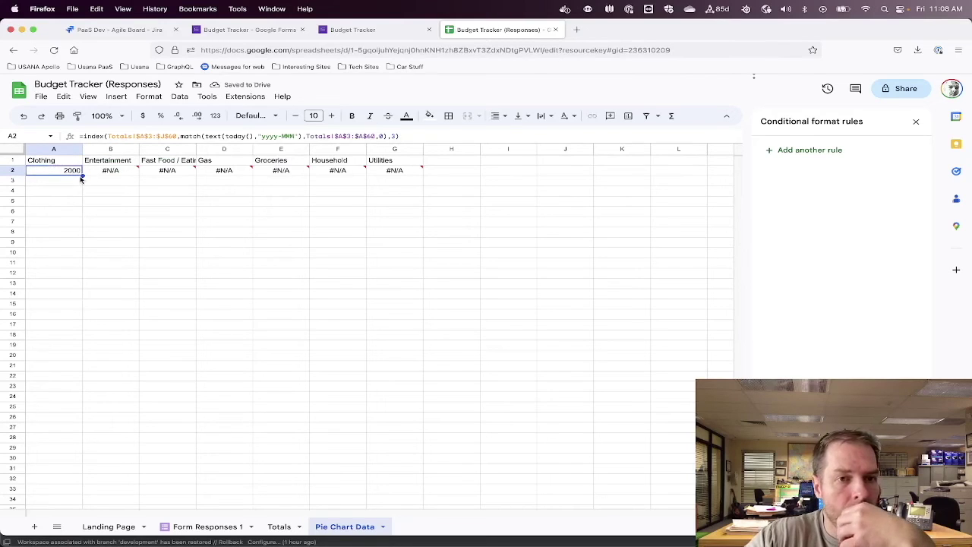
left_click_drag(327, 176, 410, 171)
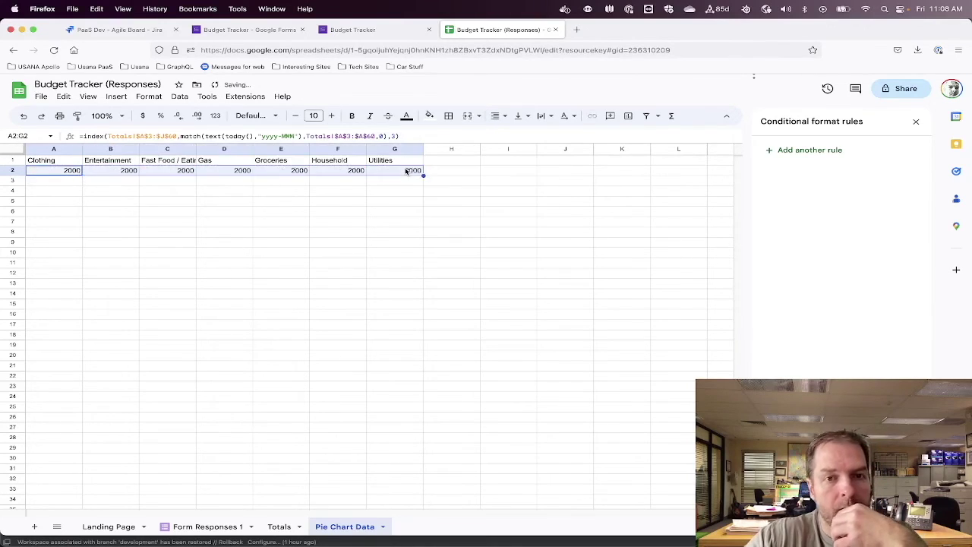
Set the INDEX column in the Entertainment formula in B2 to 4
left_click(108, 174)
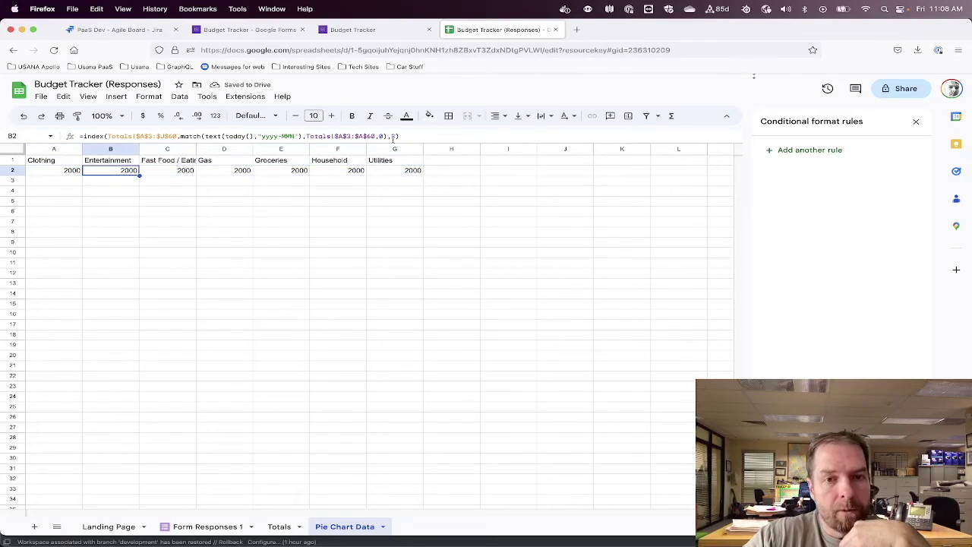
double_click(393, 137)
type("3")
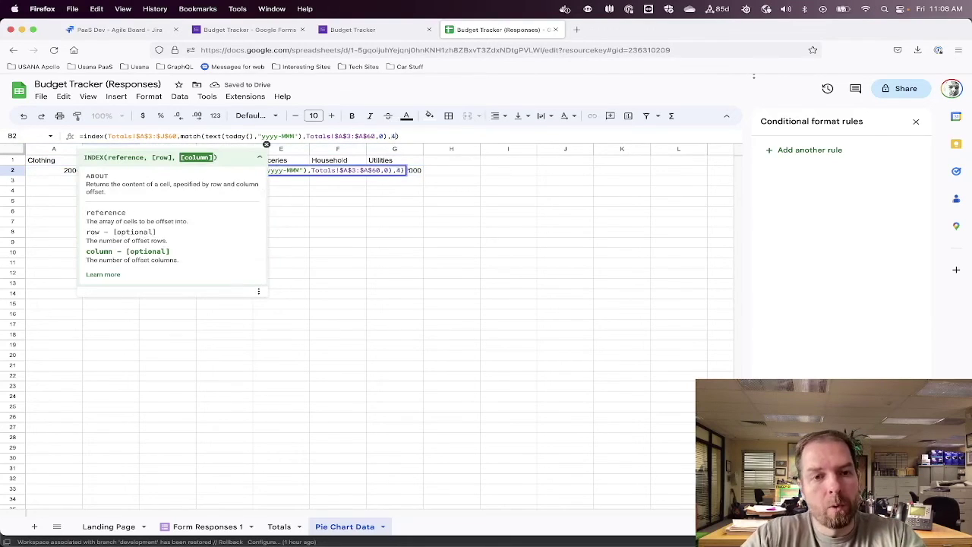
key("Return")
key("Up")
Set the INDEX column in the Fast Food formula in C2 to 5
key("Right")
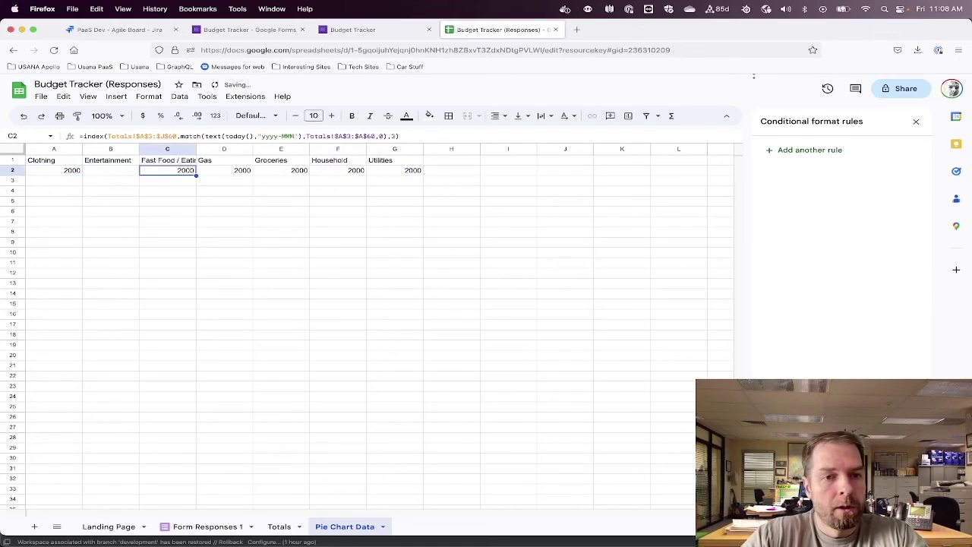
double_click(394, 136)
type("5")
key("Return")
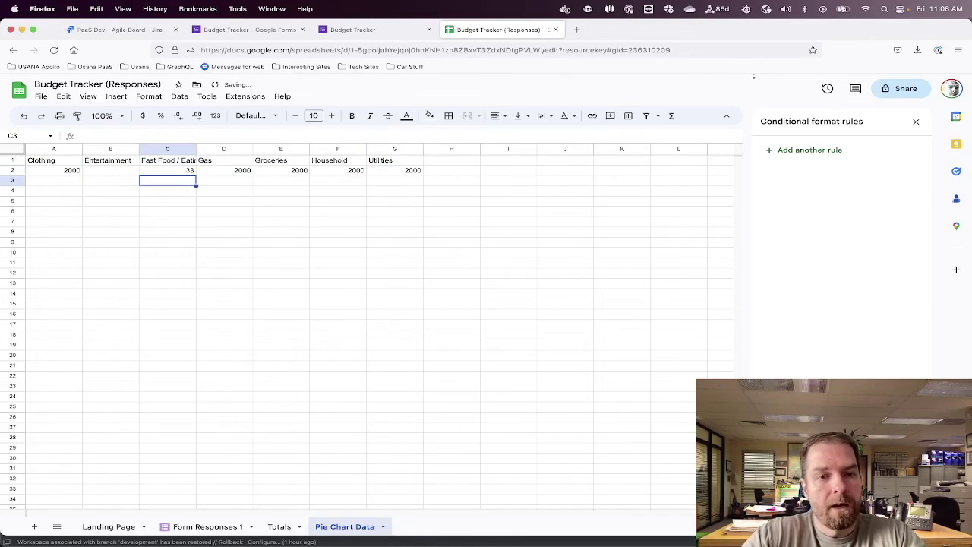
Set the INDEX column in the Gas formula in D2 to 6
left_click(240, 171)
left_click(395, 135)
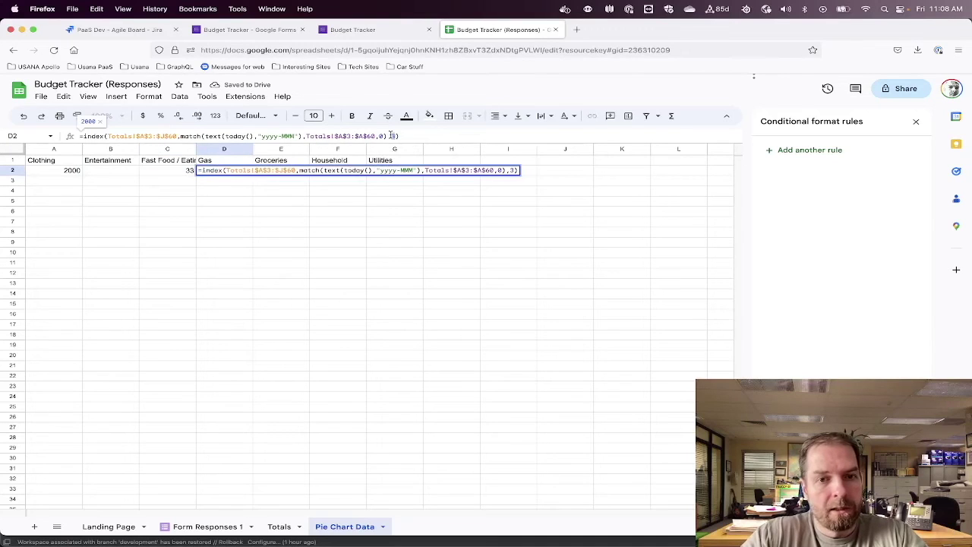
key("BackSpace")
type("4")
key("Return")
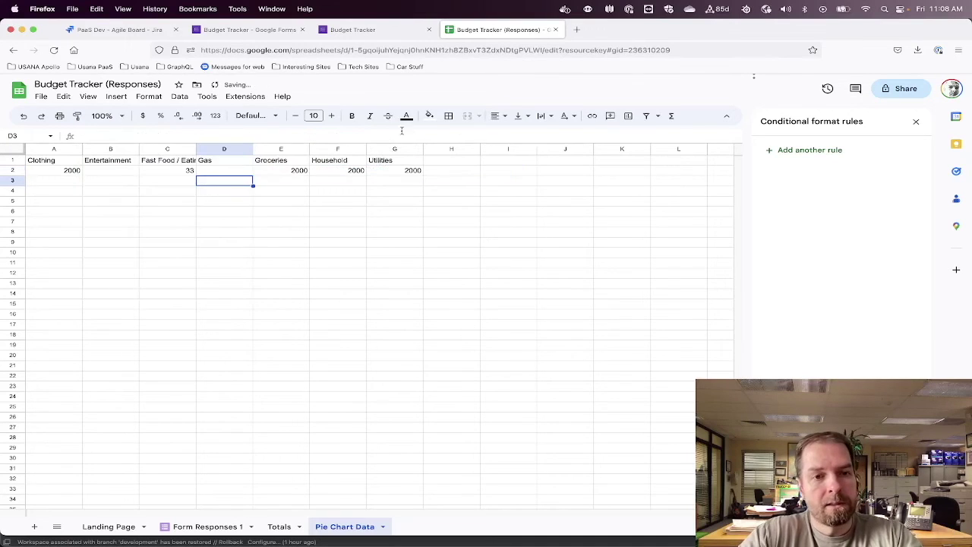
Change the INDEX column number in E2 so the formula points at the Groceries column of Totals
left_click(295, 173)
left_click(393, 135)
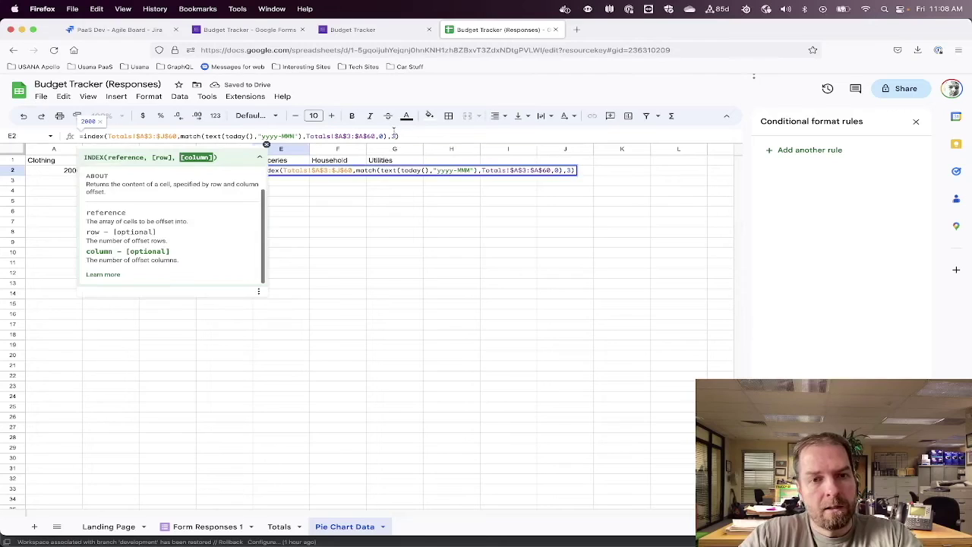
key("BackSpace")
type("4")
key("Return")
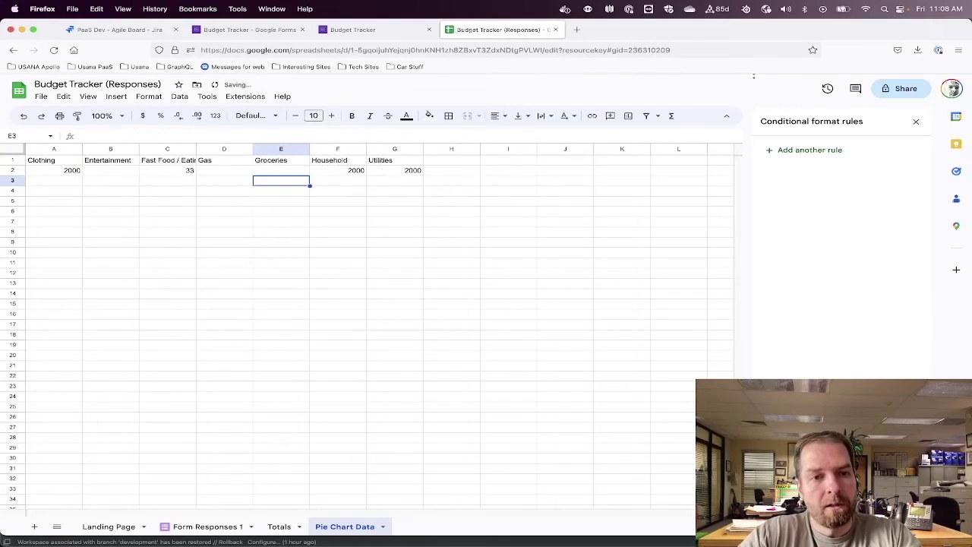
Set the INDEX column in the Household formula in F2 to 8
left_click(354, 169)
left_click(390, 136)
key("BackSpace")
type("5")
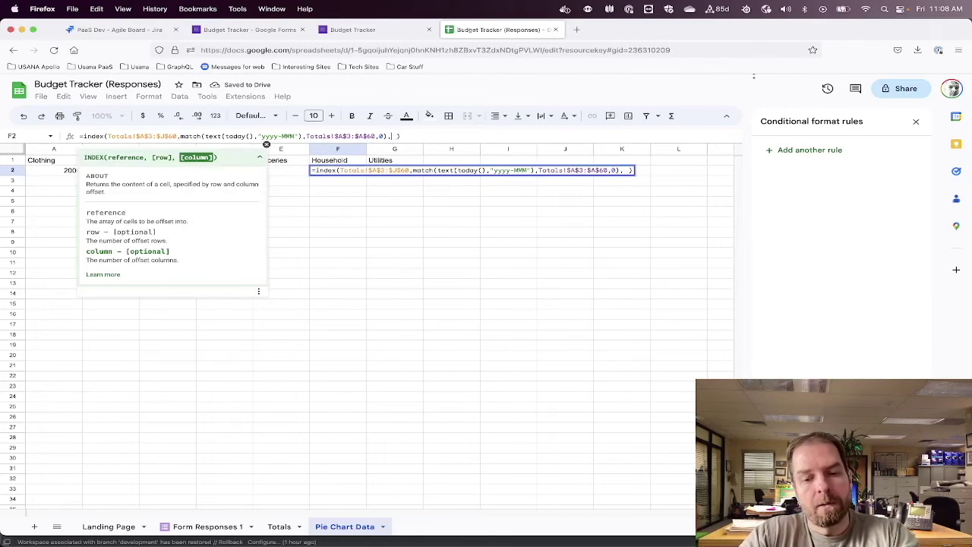
key("Return")
Change the INDEX column number in G2 so the formula points at the Utilities column of Totals
left_click(394, 170)
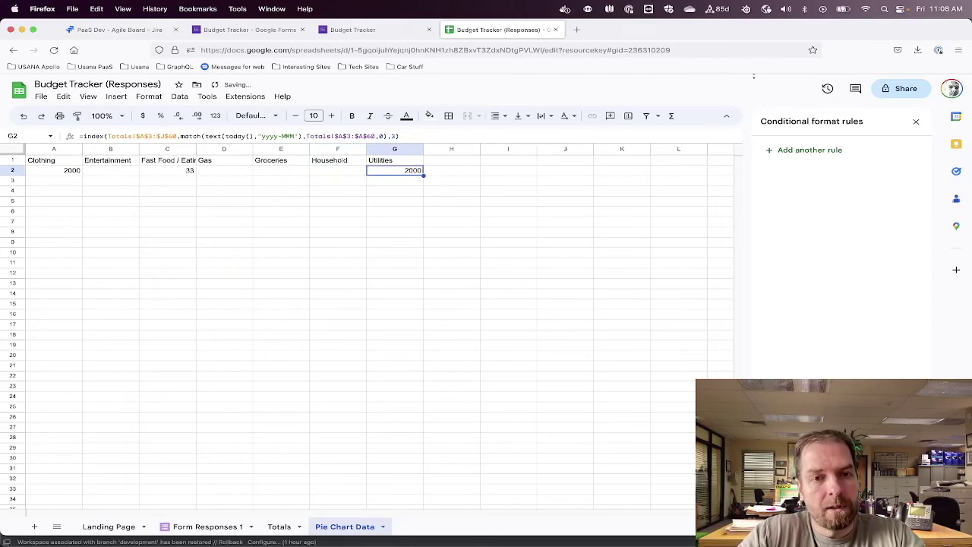
left_click(392, 136)
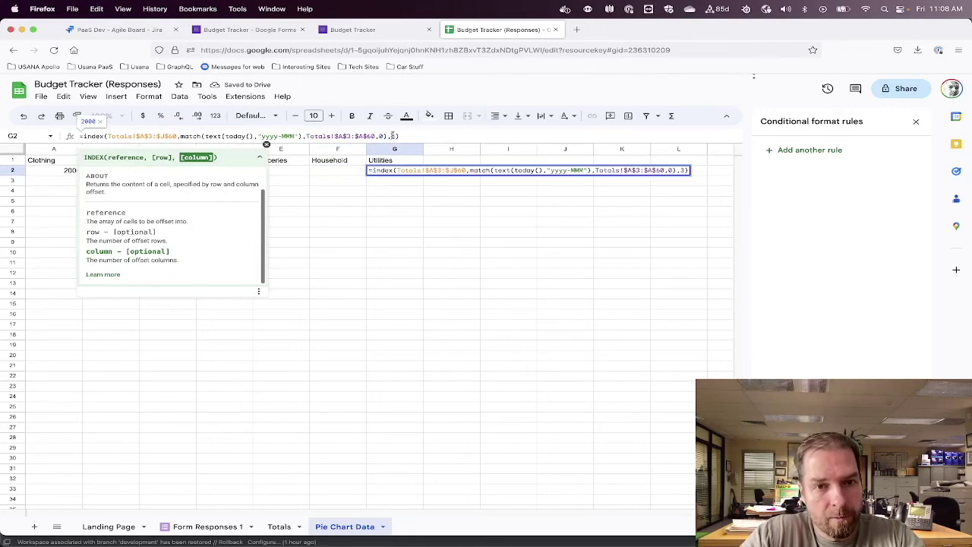
key("BackSpace")
key("Return")
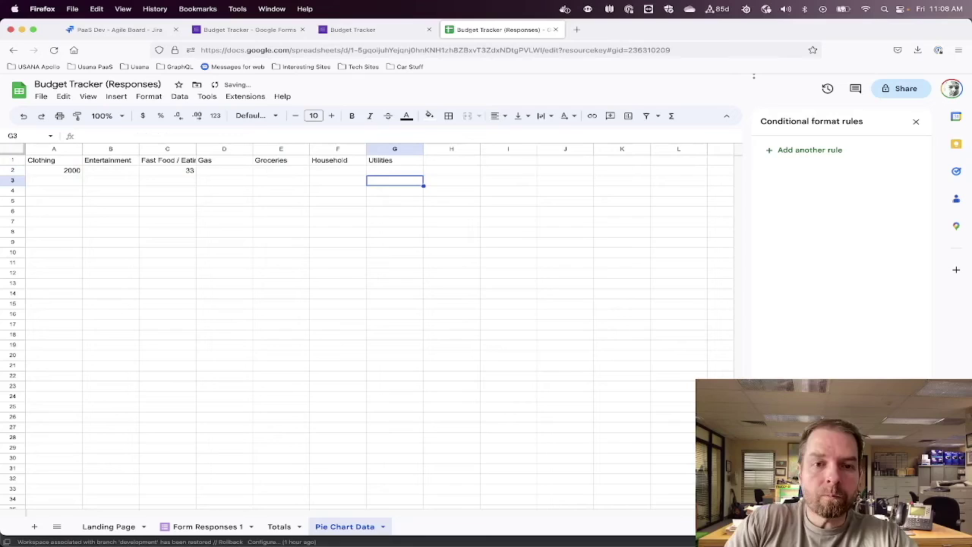
Check the INDEX column number in each row 2 formula, from Utilities back to Clothing
left_click(339, 171)
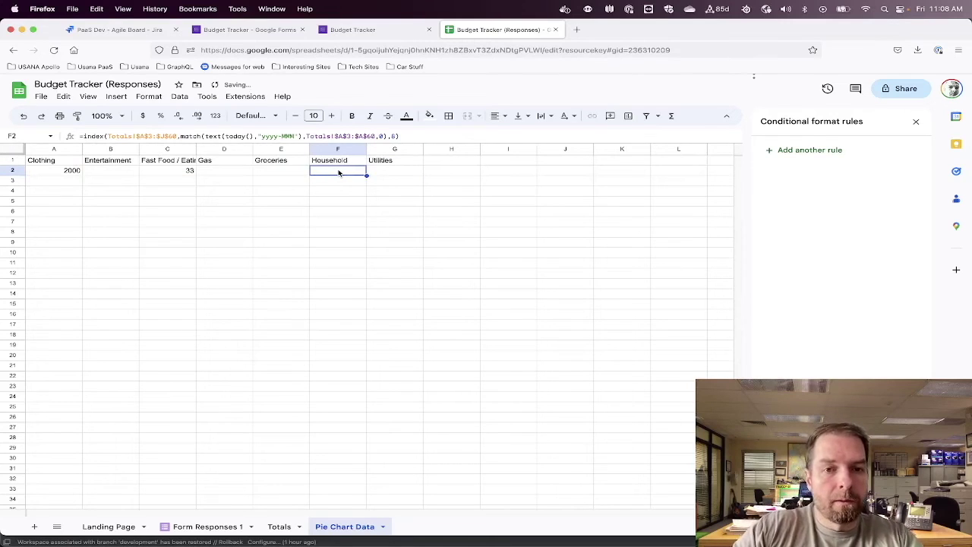
key("Right")
key("Left")
key("Left")
key("Left")
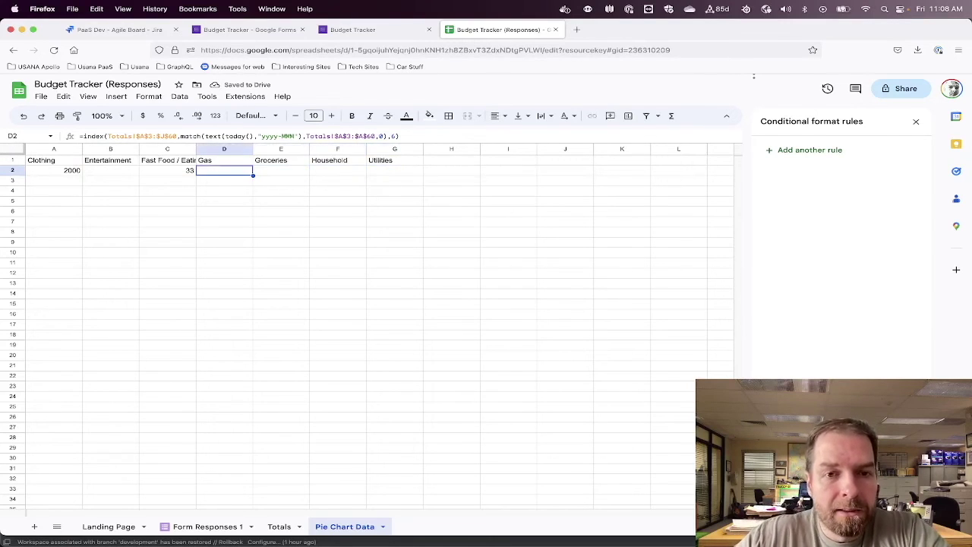
key("Left")
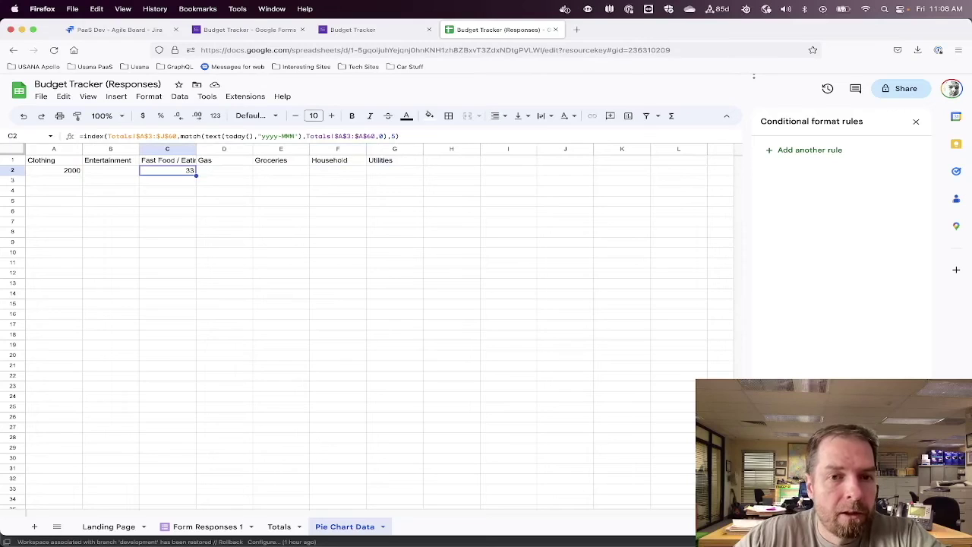
key("Left")
key("Left")
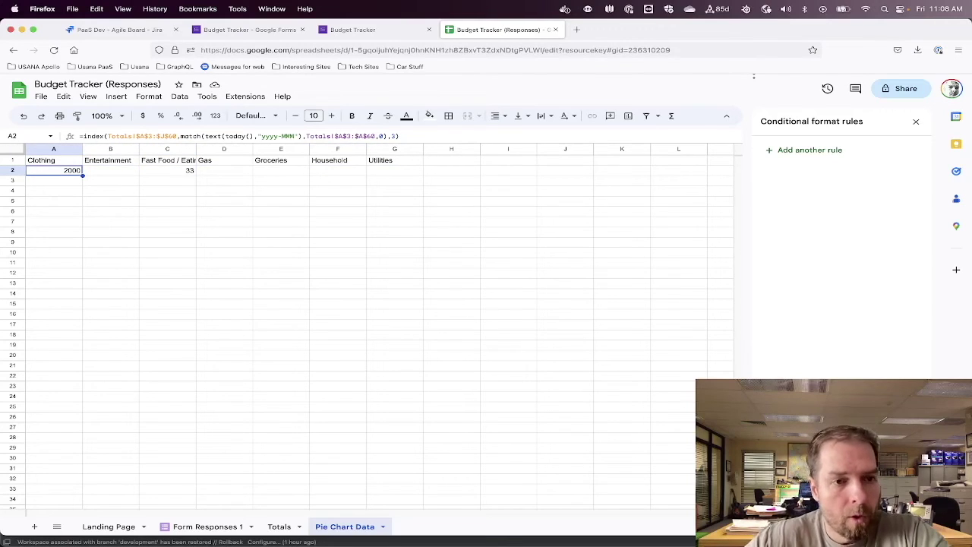
key("Return")
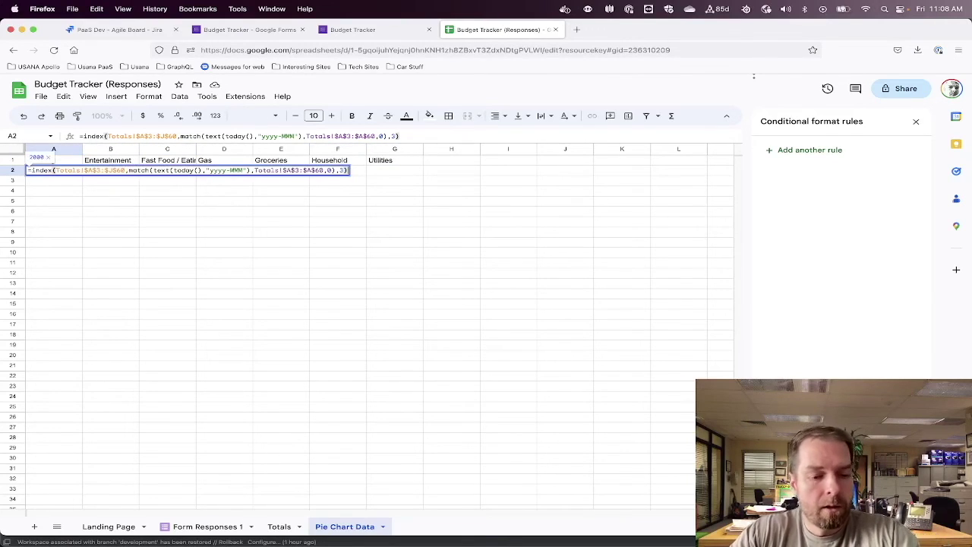
key("Escape")
key("Return")
key("Return")
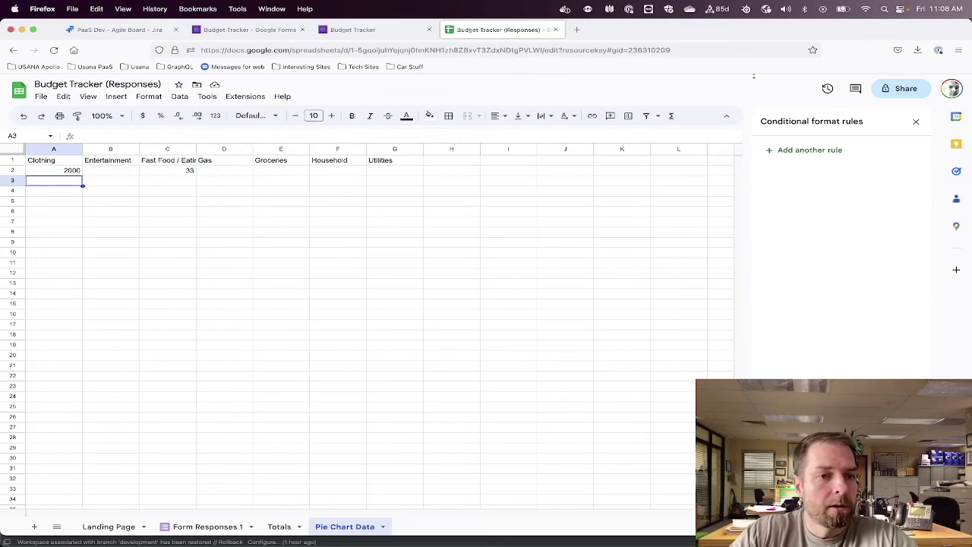
Change the category of the Rent entry in Form Responses 1 to Household
left_click(213, 527)
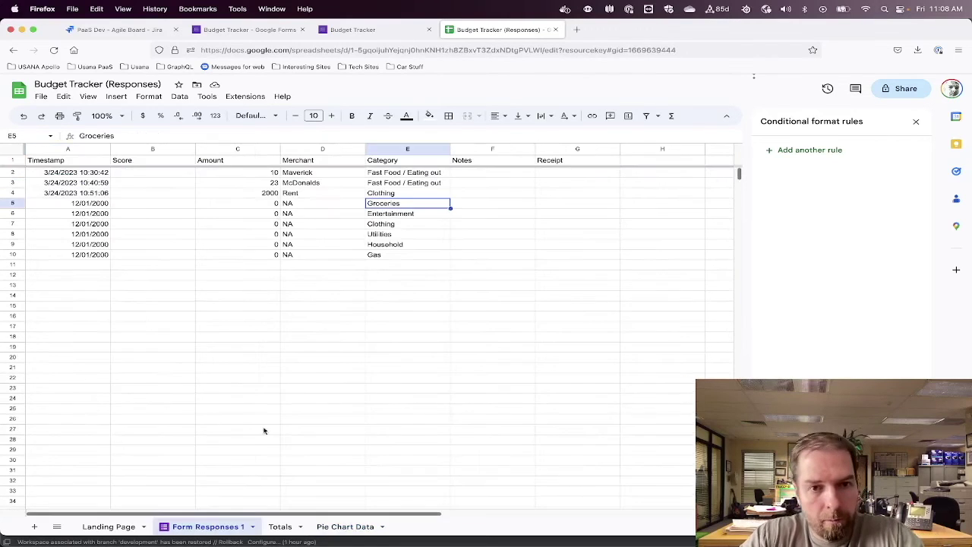
left_click(392, 194)
type("Household")
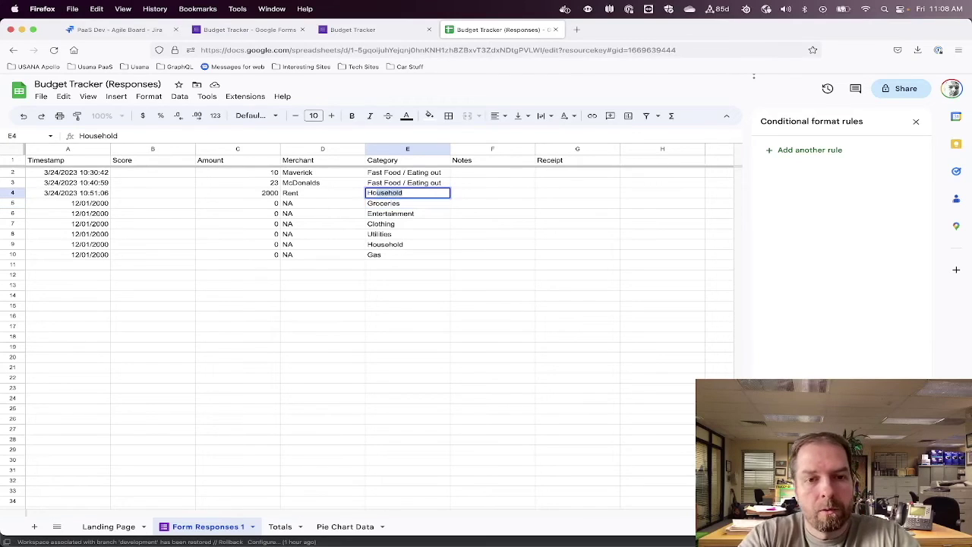
key("Return")
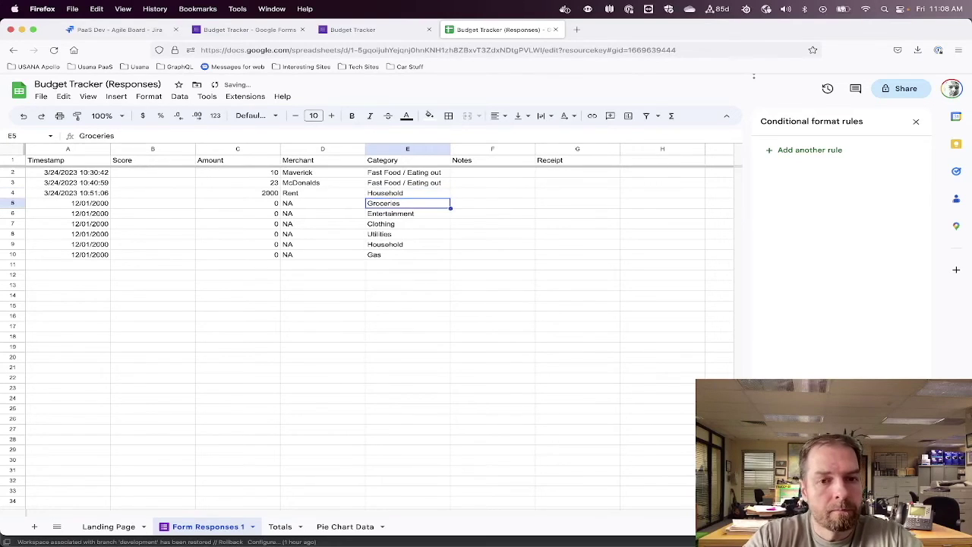
Open the Landing Page pie chart for editing and remove its Totals!B2:B6 label
left_click(107, 527)
left_click(113, 349)
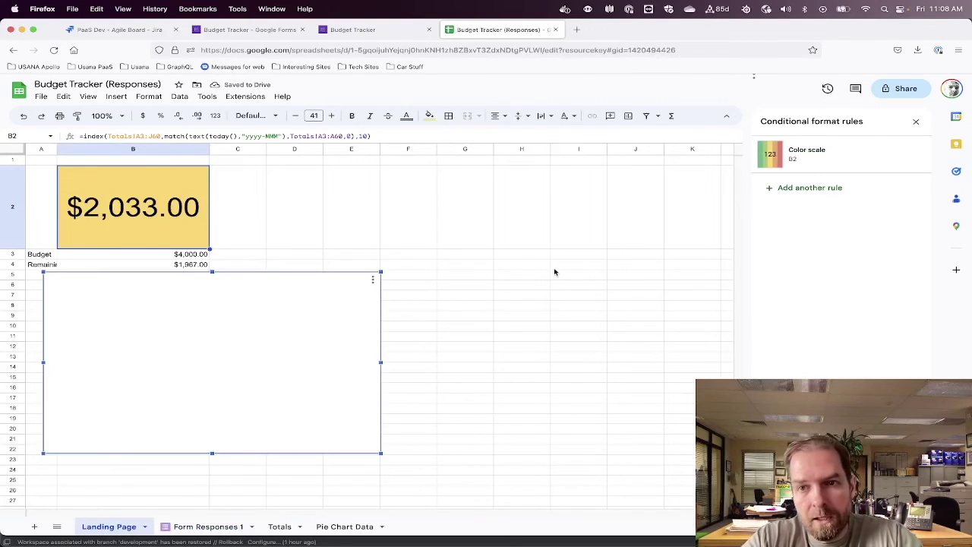
double_click(338, 341)
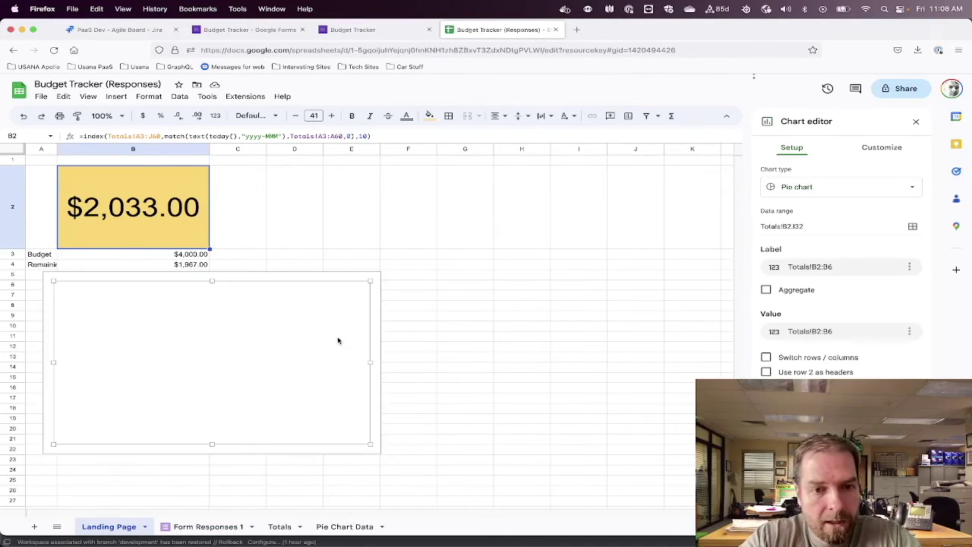
left_click(840, 267)
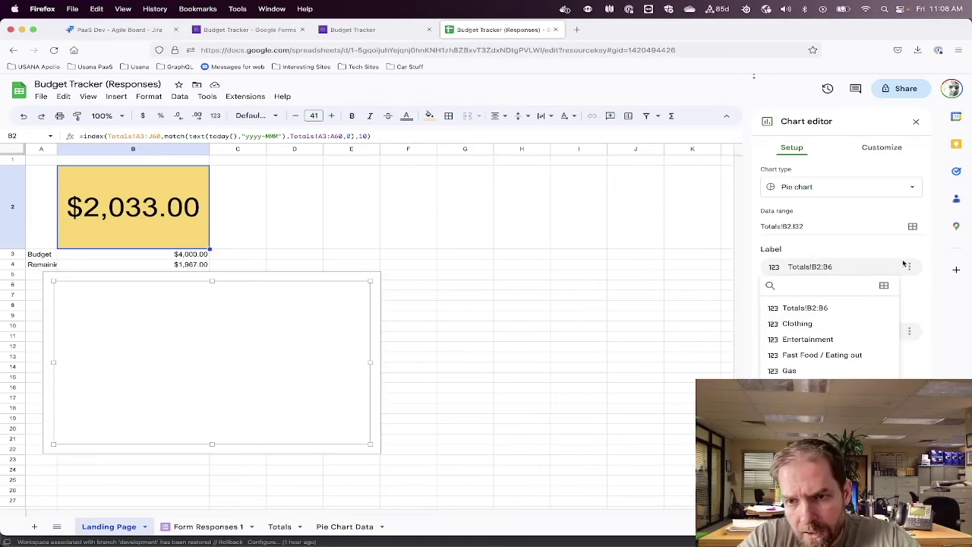
left_click(857, 265)
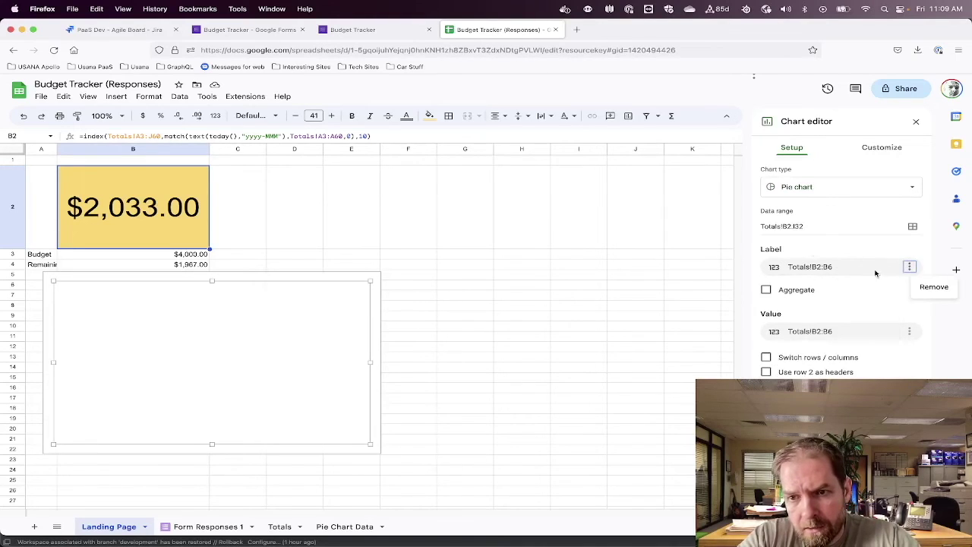
left_click(873, 272)
left_click(910, 267)
left_click(932, 287)
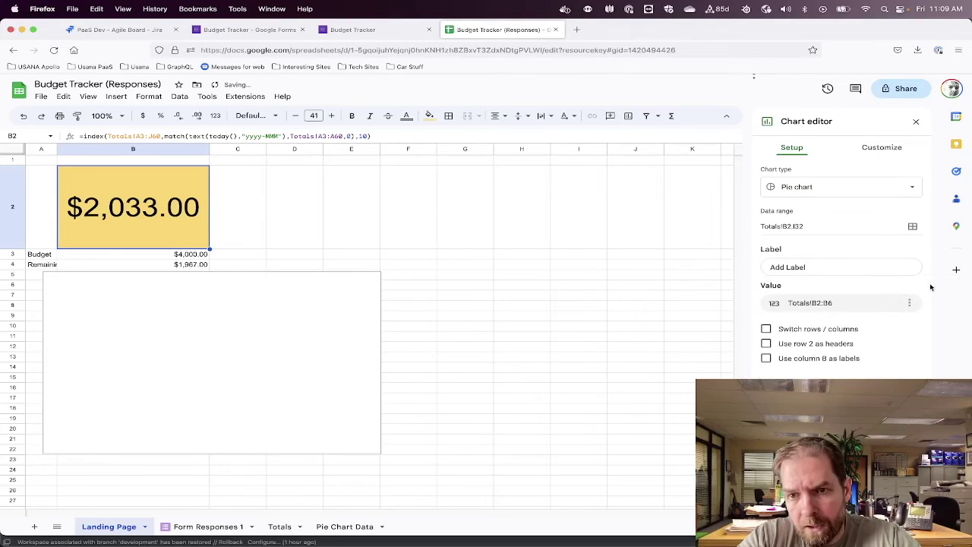
Try to set the pie chart's label range to Pie Chart Data A1:G2, then to A1:G1
left_click(795, 268)
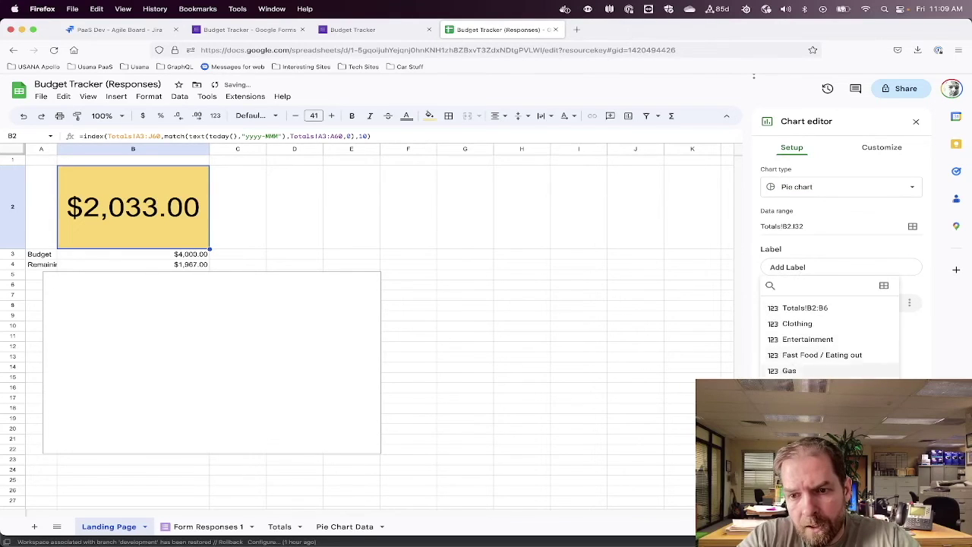
left_click(794, 268)
left_click(775, 269)
left_click(801, 267)
left_click(843, 269)
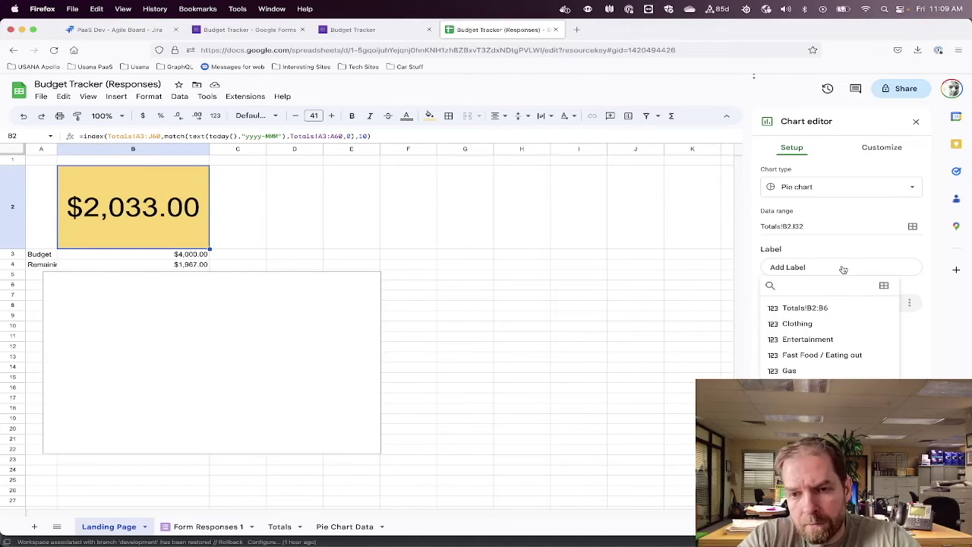
left_click(884, 285)
left_click(541, 290)
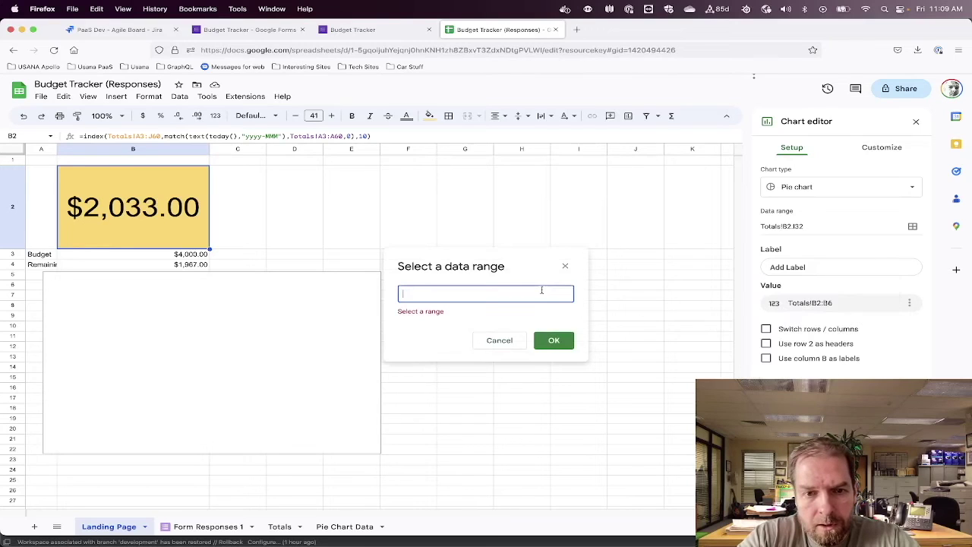
left_click(346, 527)
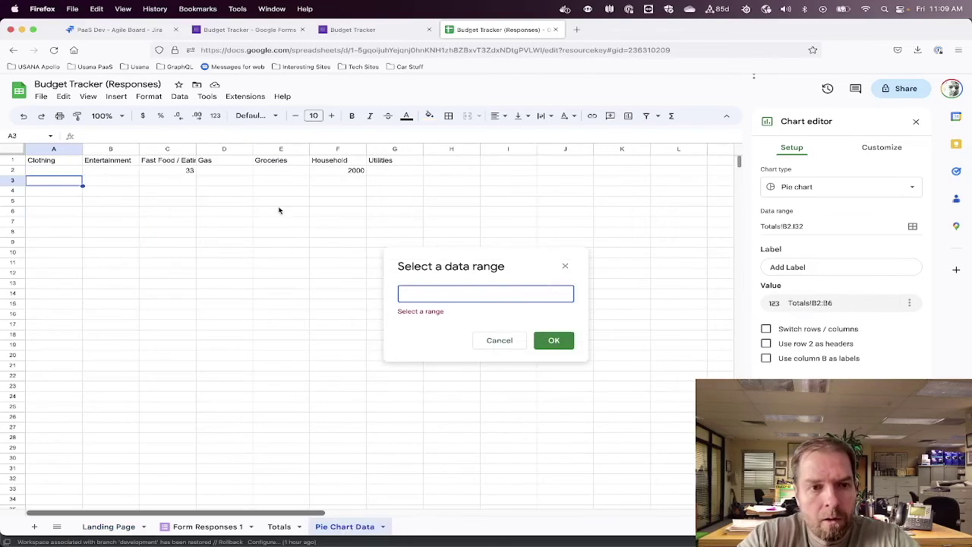
left_click_drag(33, 163, 396, 170)
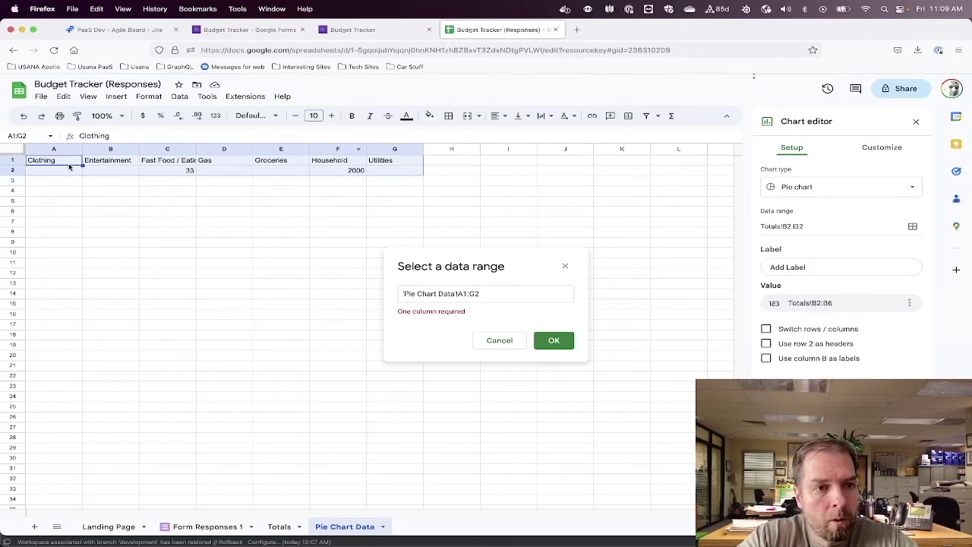
left_click_drag(55, 162, 392, 166)
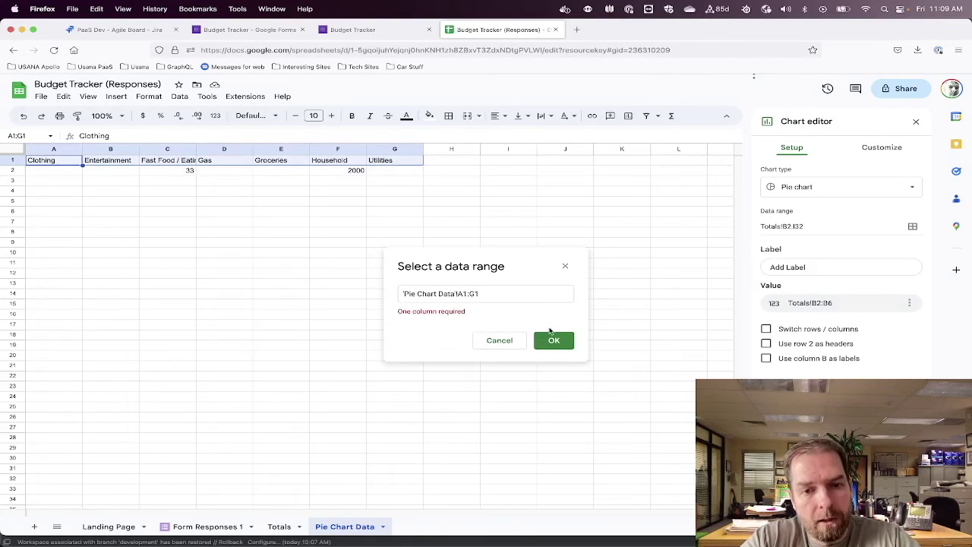
left_click(556, 343)
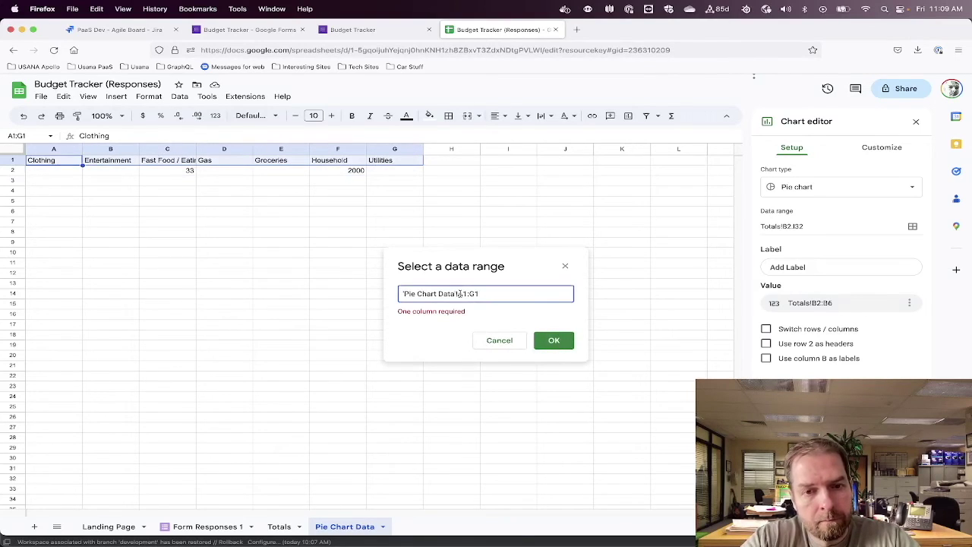
left_click(506, 339)
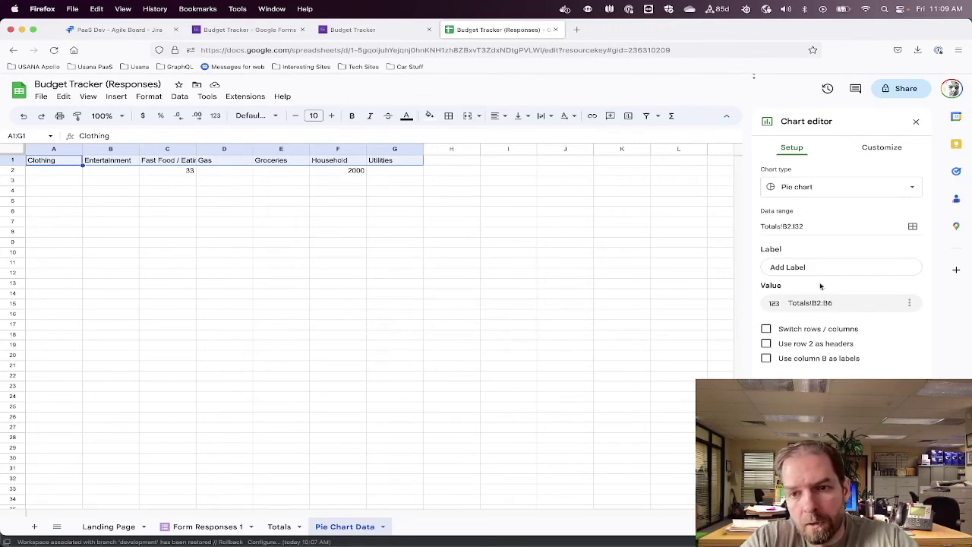
Remove the pie chart's value series one after another, from Totals!B2:B6 and Clothing through Household
left_click(909, 303)
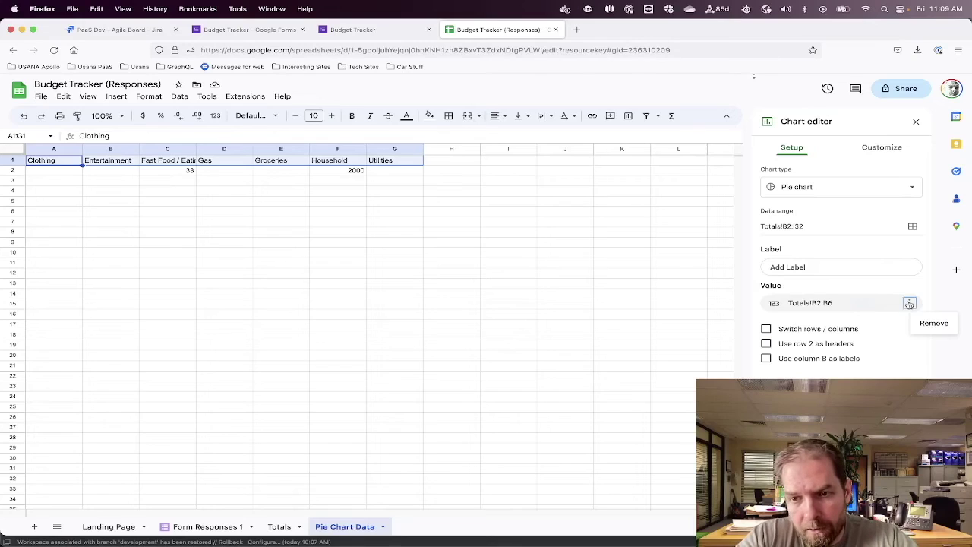
left_click(931, 322)
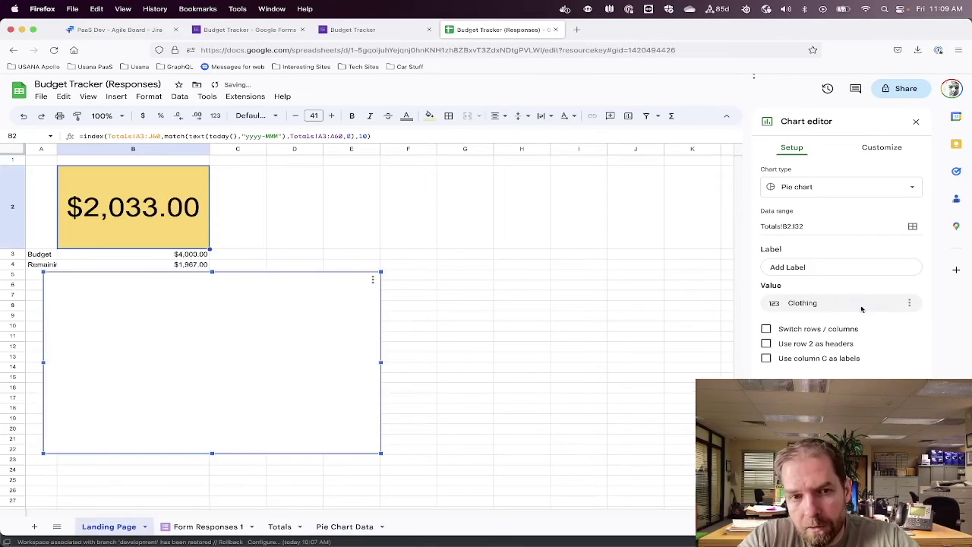
left_click(910, 303)
left_click(925, 324)
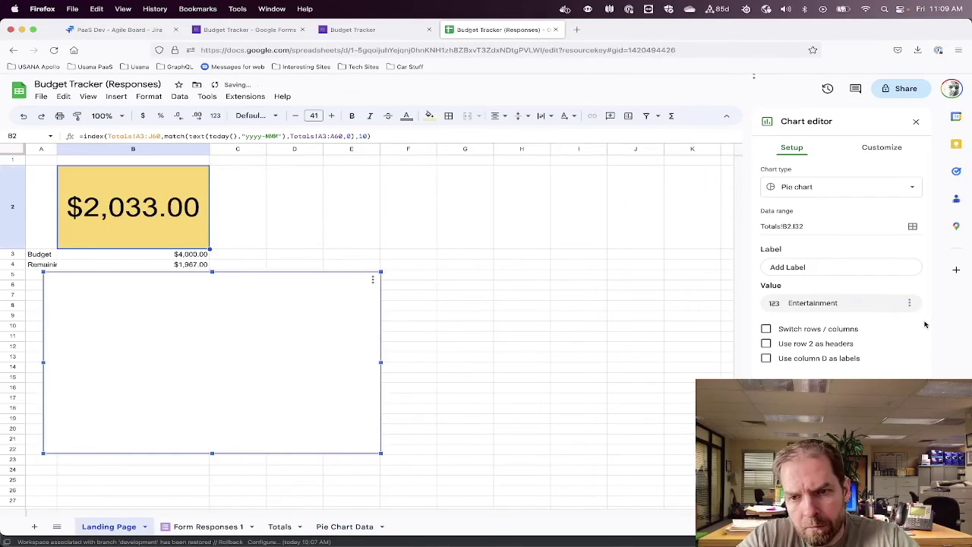
left_click(909, 303)
left_click(926, 325)
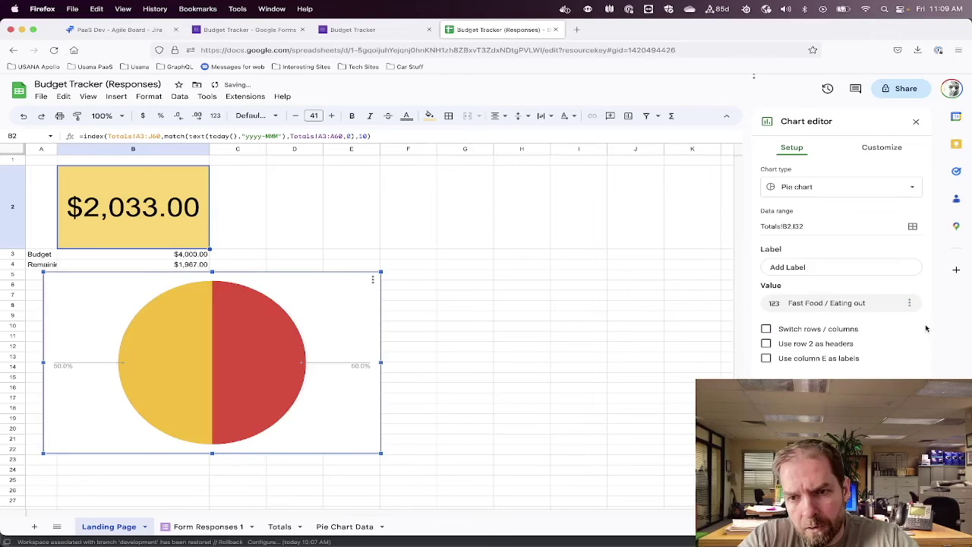
left_click(909, 303)
left_click(925, 324)
left_click(909, 303)
left_click(925, 325)
left_click(909, 304)
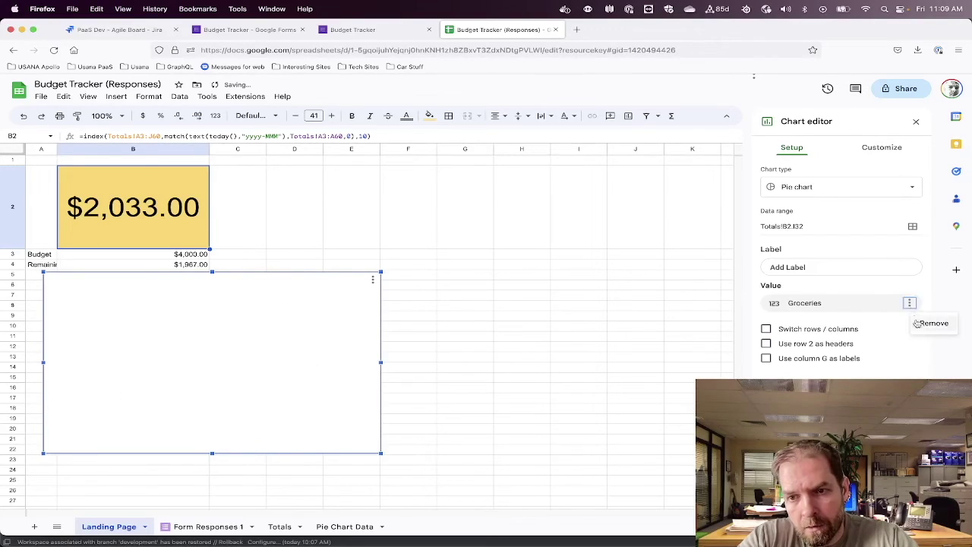
left_click(923, 324)
left_click(910, 304)
left_click(925, 324)
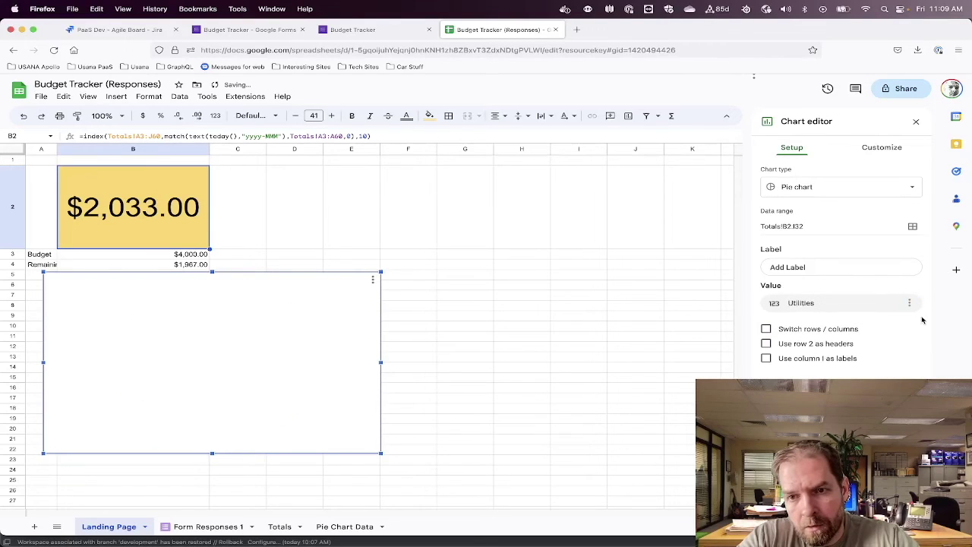
Replace the pie chart's data range with 'Pie Chart Data'!A1:G2
left_click(912, 226)
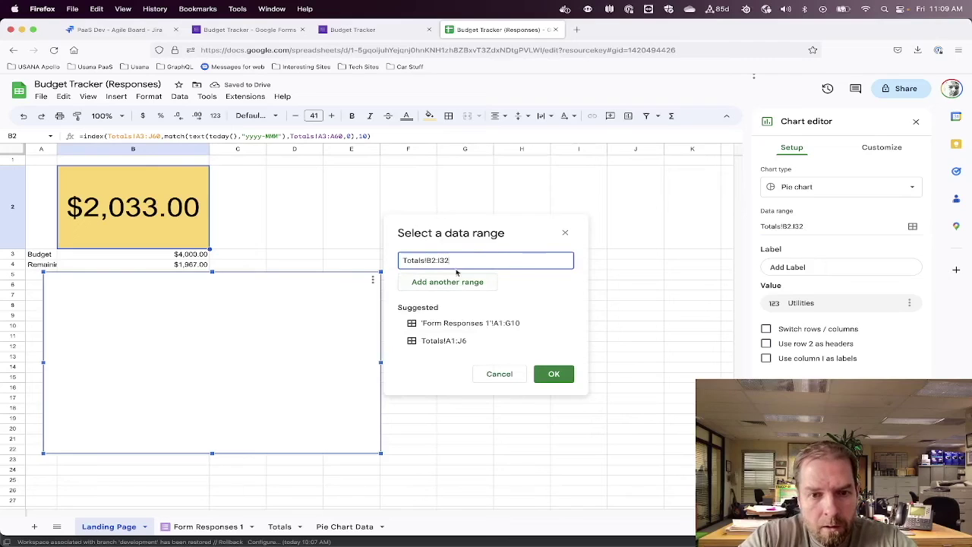
left_click_drag(475, 262, 388, 259)
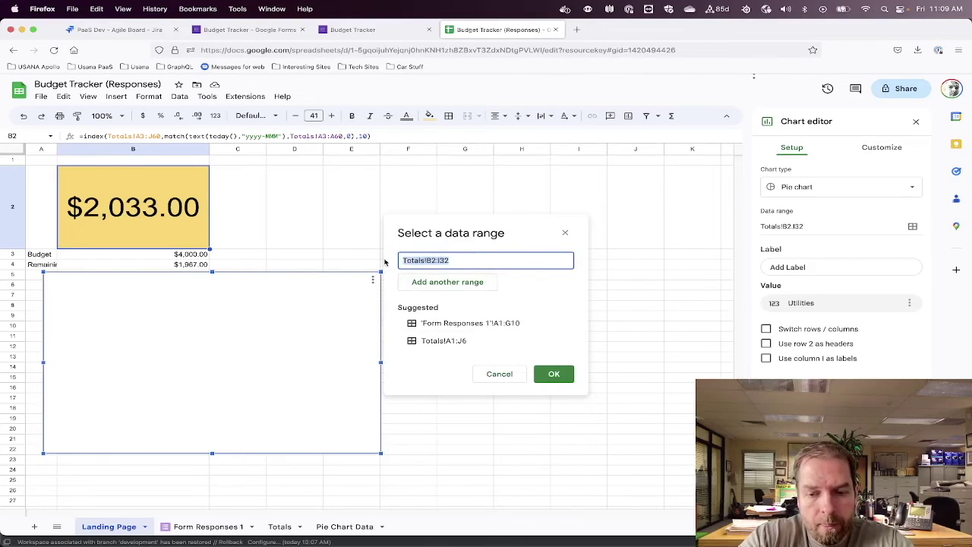
key("BackSpace")
left_click(323, 526)
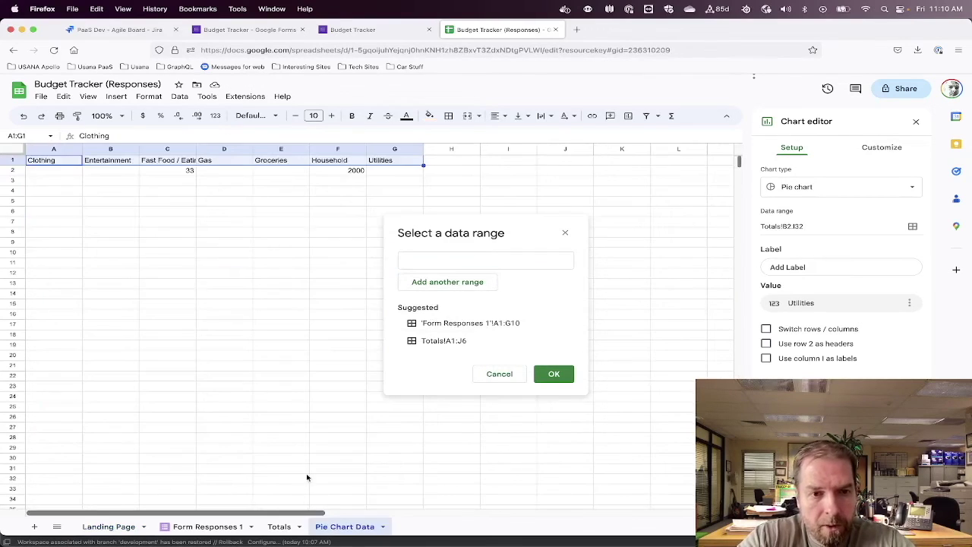
left_click_drag(57, 160, 389, 171)
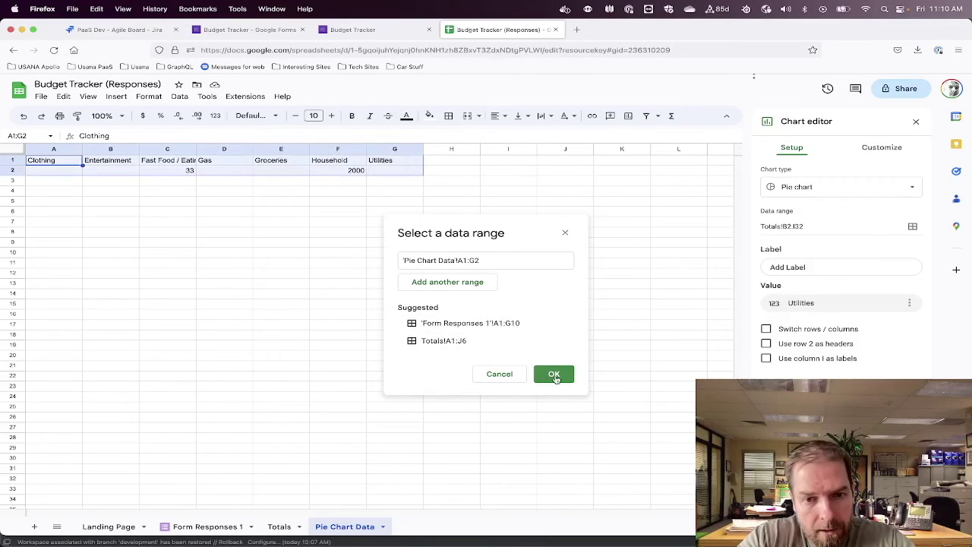
left_click(554, 375)
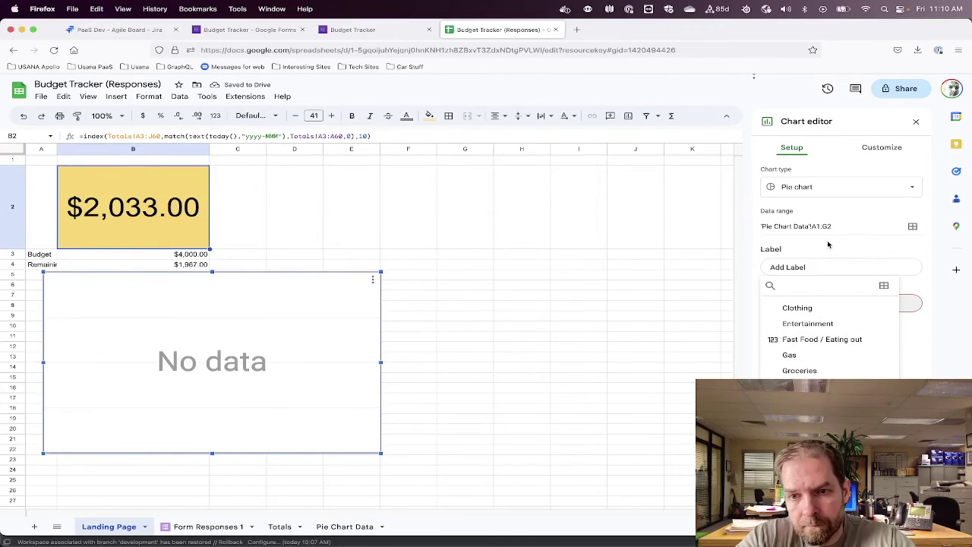
left_click(829, 245)
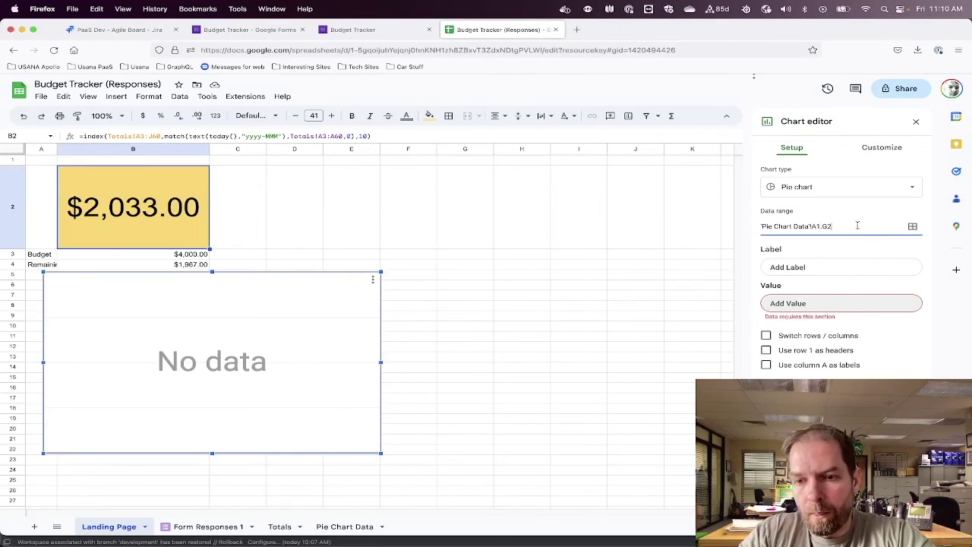
Try switching rows and columns and using column A as labels in the pie chart
left_click(766, 336)
left_click(767, 363)
left_click(767, 365)
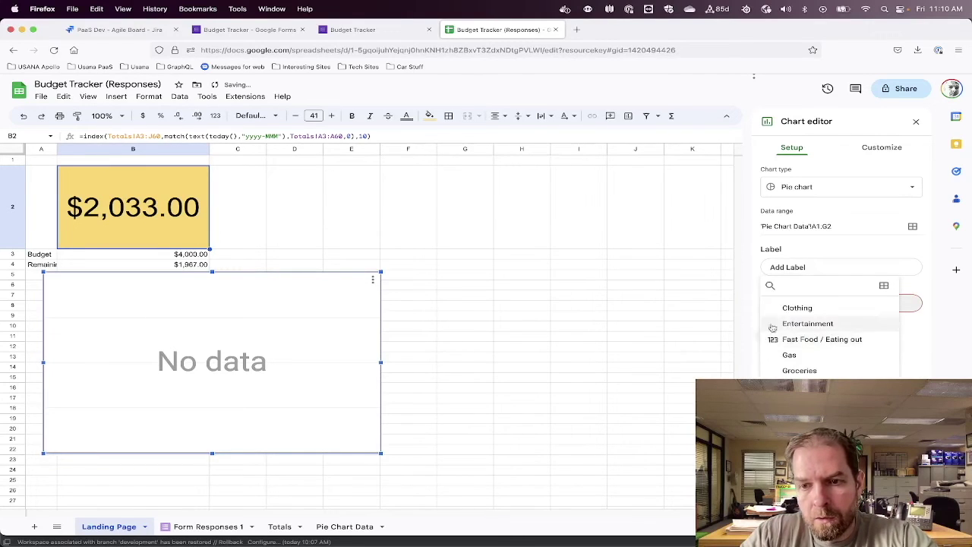
left_click(767, 335)
left_click(865, 271)
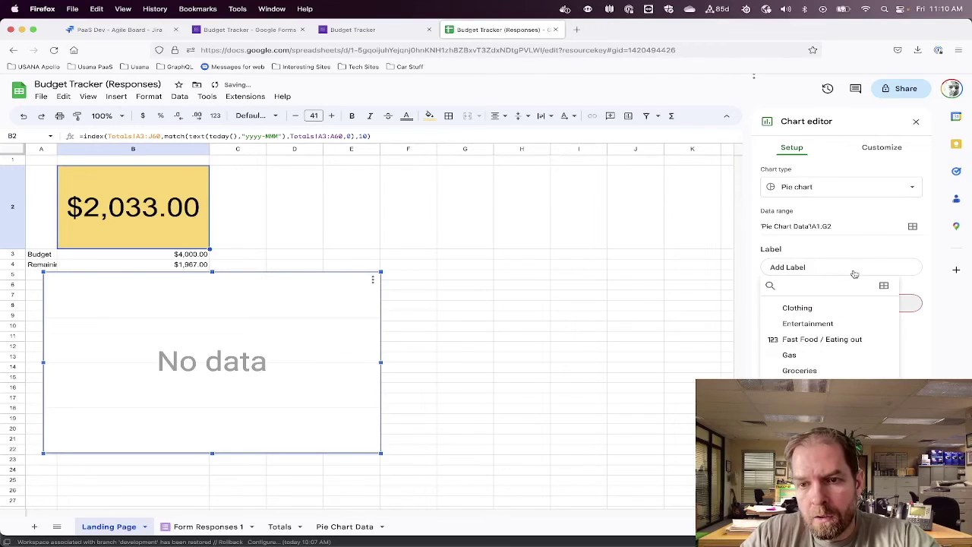
left_click(884, 286)
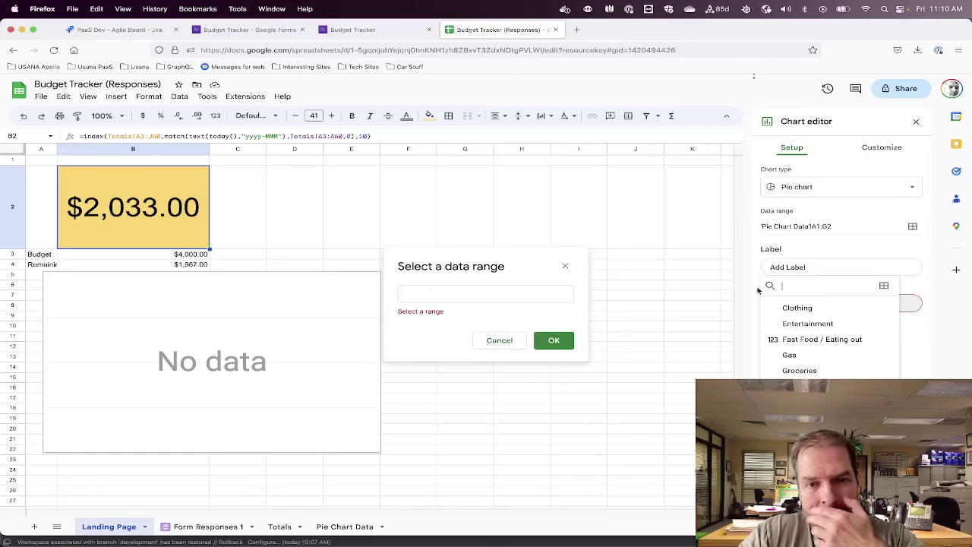
left_click(499, 343)
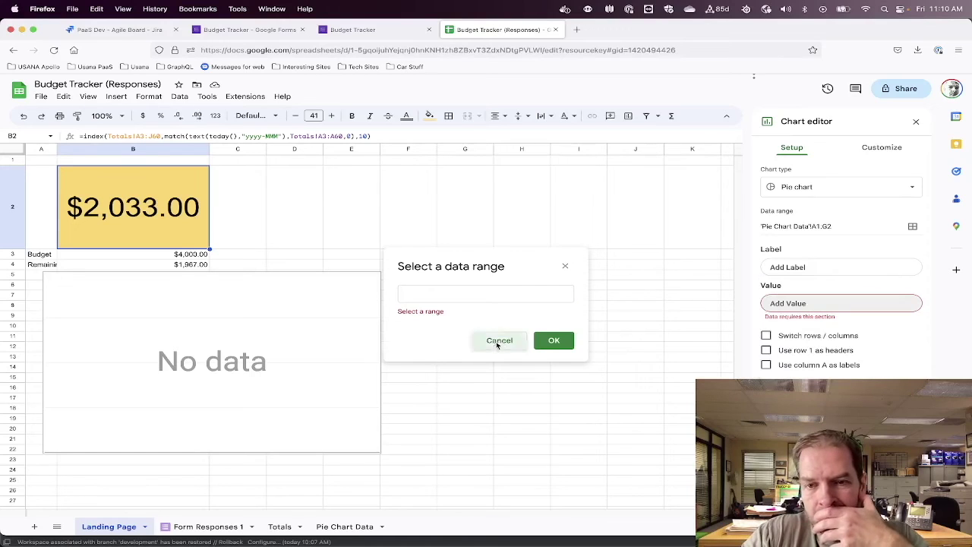
left_click(498, 344)
Close the chart settings and delete the empty pie chart from the Landing Page sheet
left_click(795, 306)
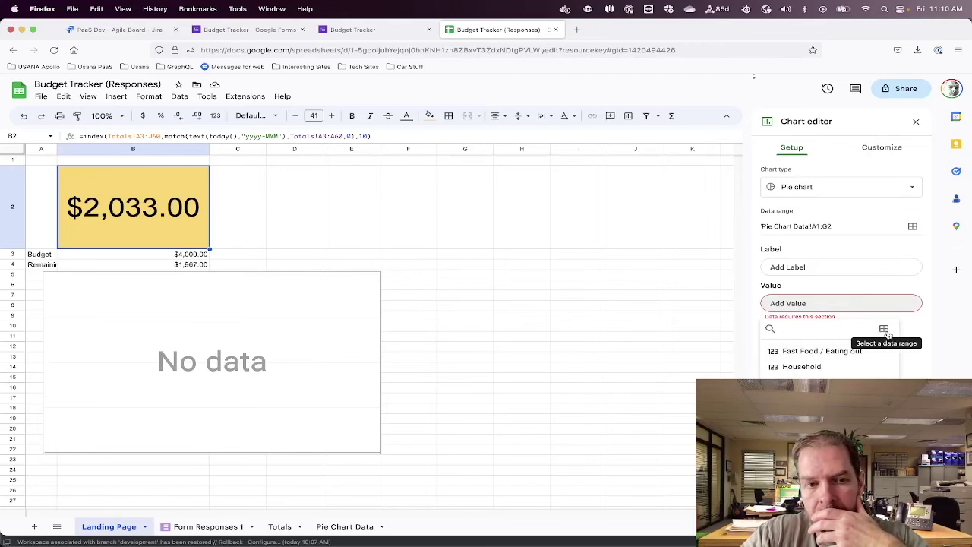
left_click(878, 241)
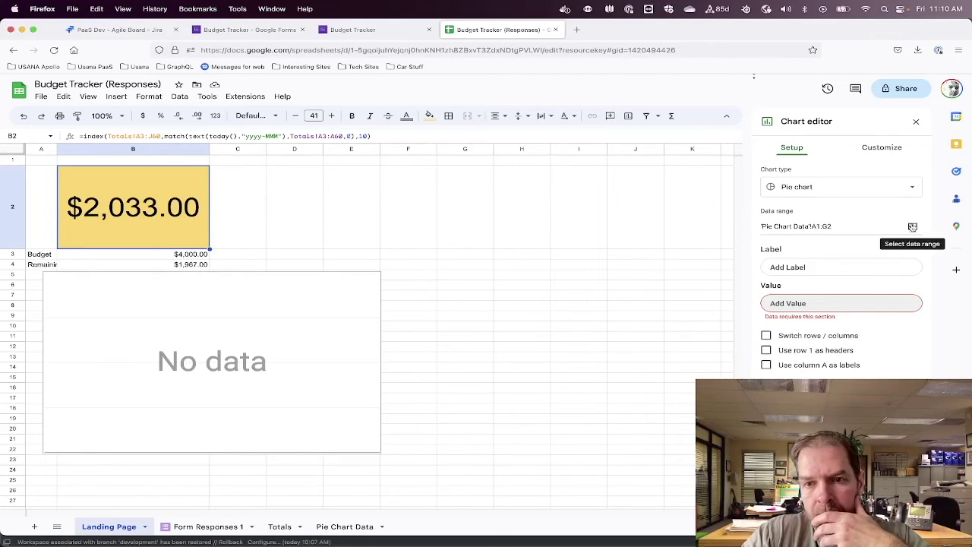
left_click(916, 121)
left_click(279, 356)
key("Delete")
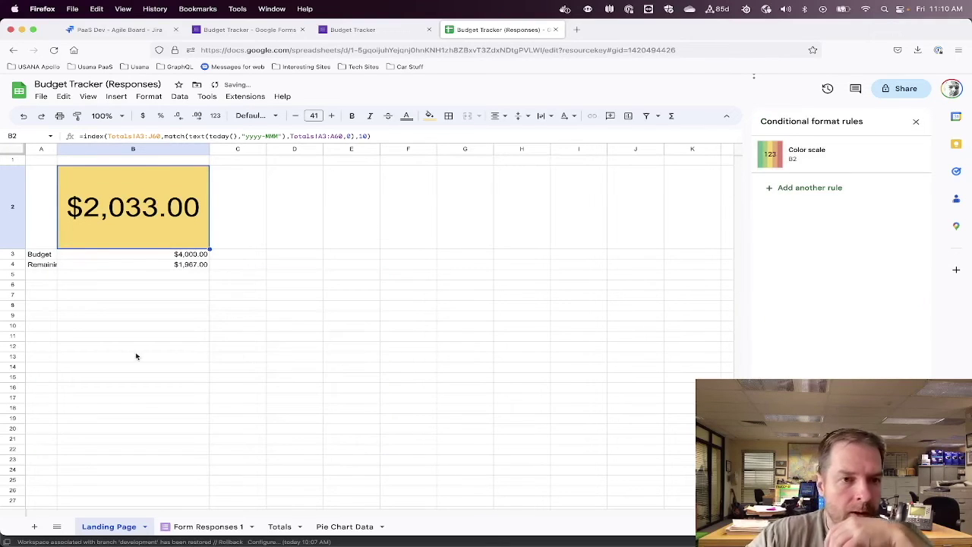
Insert a new pie chart on the Landing Page and place it below the Budget and Remaining rows
left_click(126, 99)
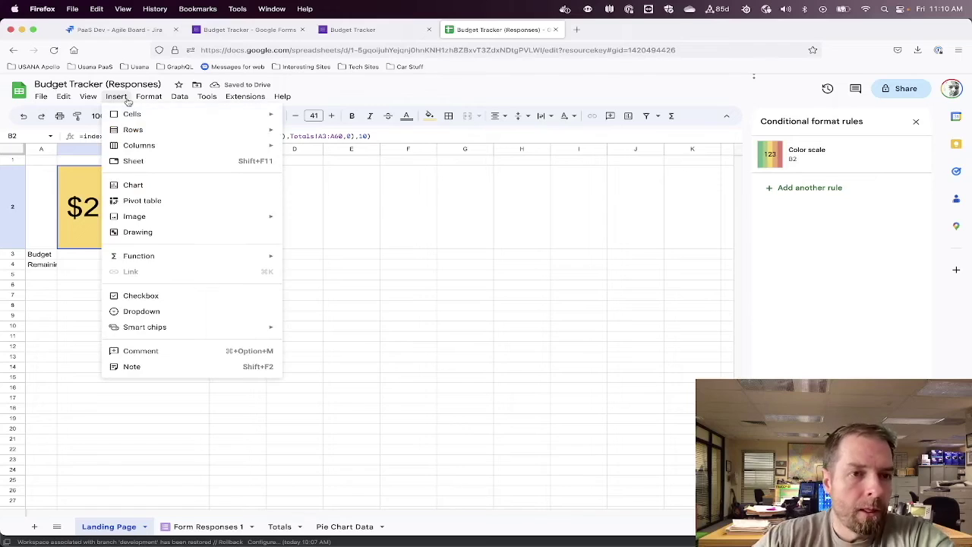
left_click(150, 187)
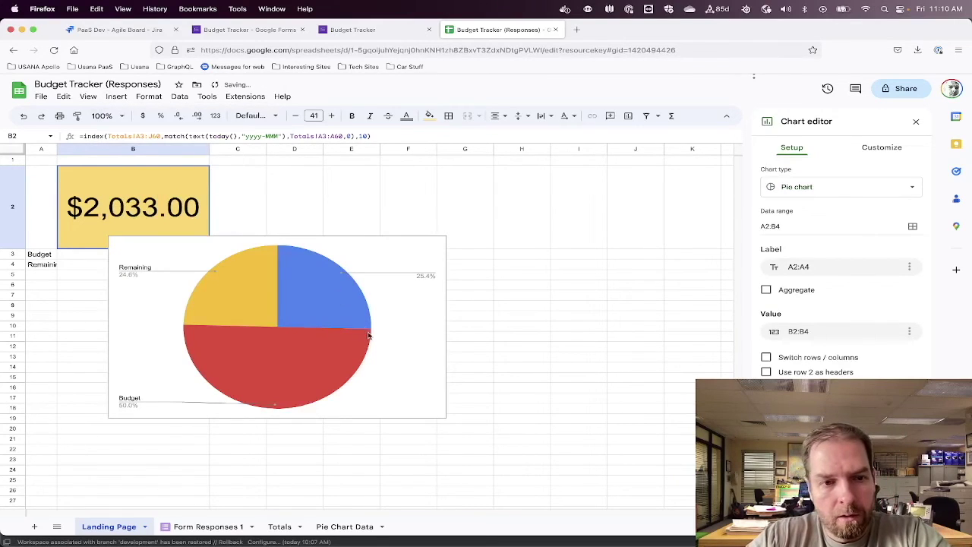
left_click(302, 353)
left_click_drag(343, 274, 280, 315)
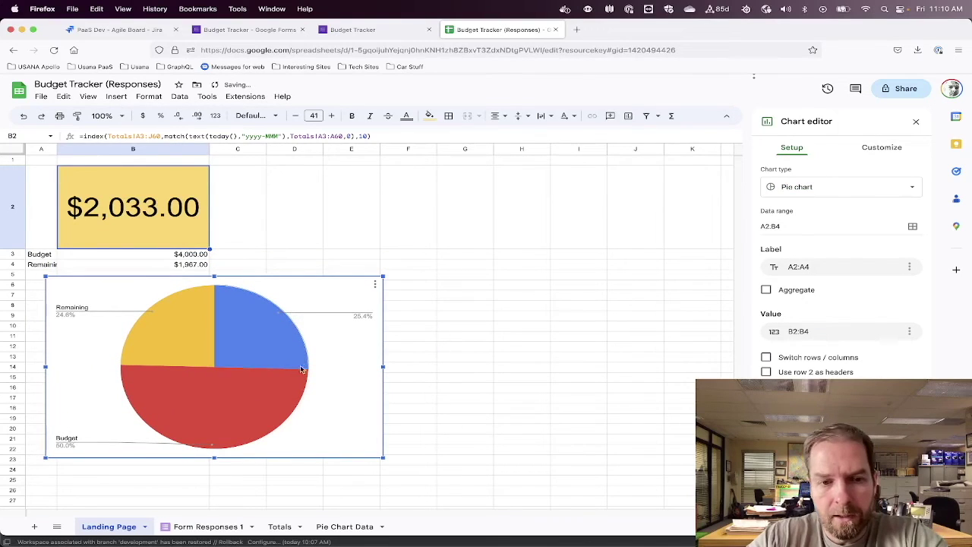
left_click(311, 321)
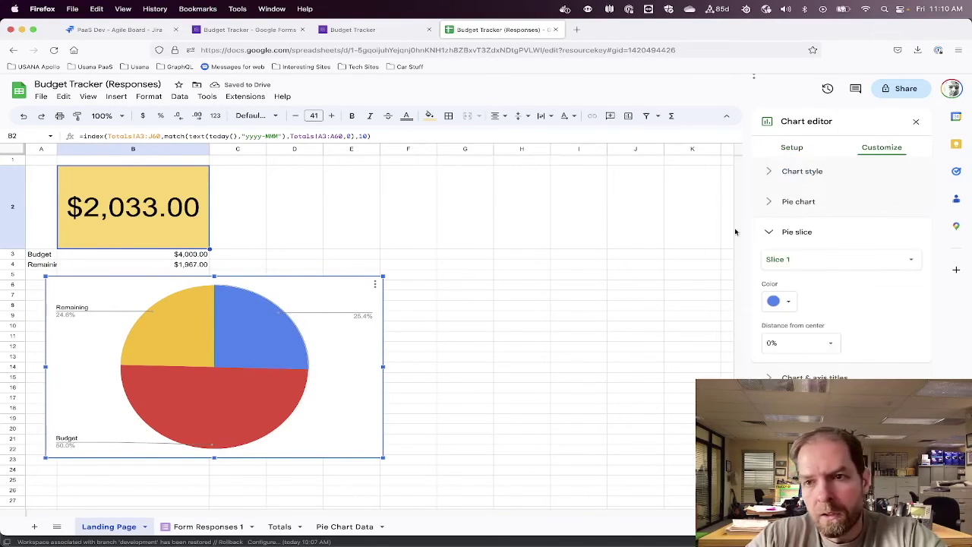
left_click(771, 203)
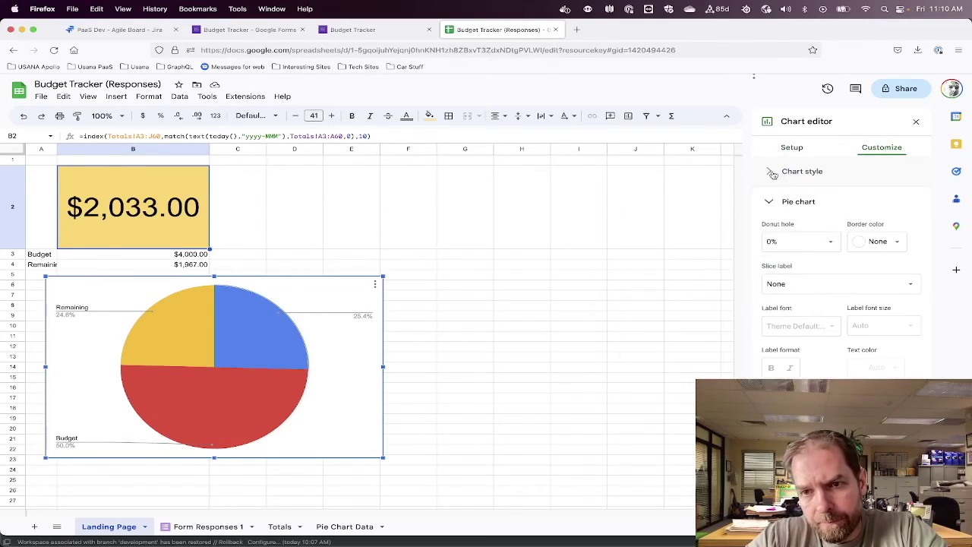
left_click(773, 173)
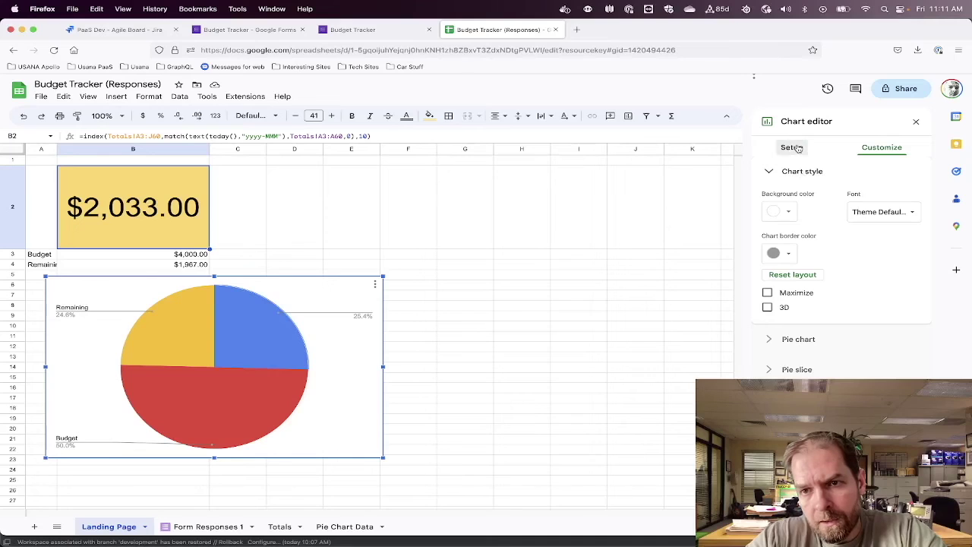
Set the new pie chart's data range to 'Pie Chart Data'!A1:G2
left_click(798, 148)
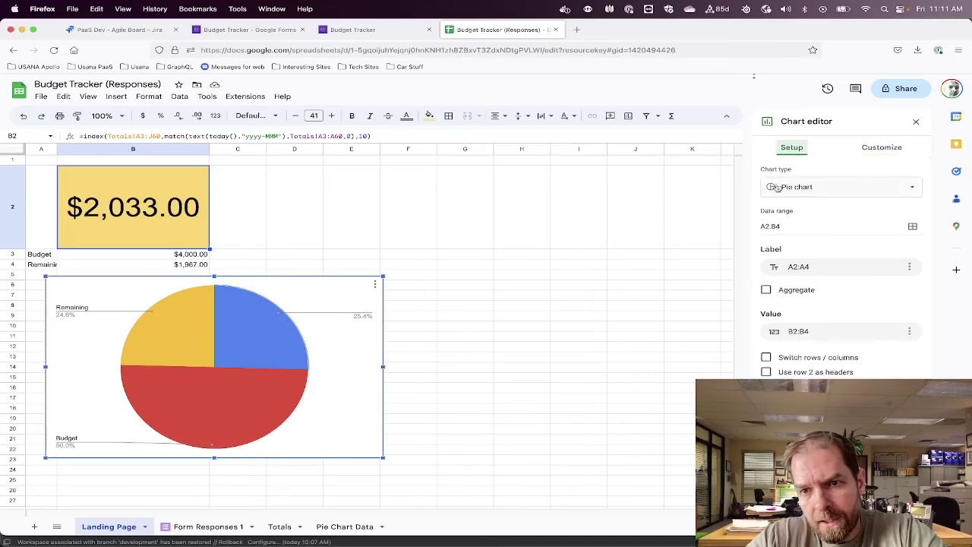
left_click(913, 226)
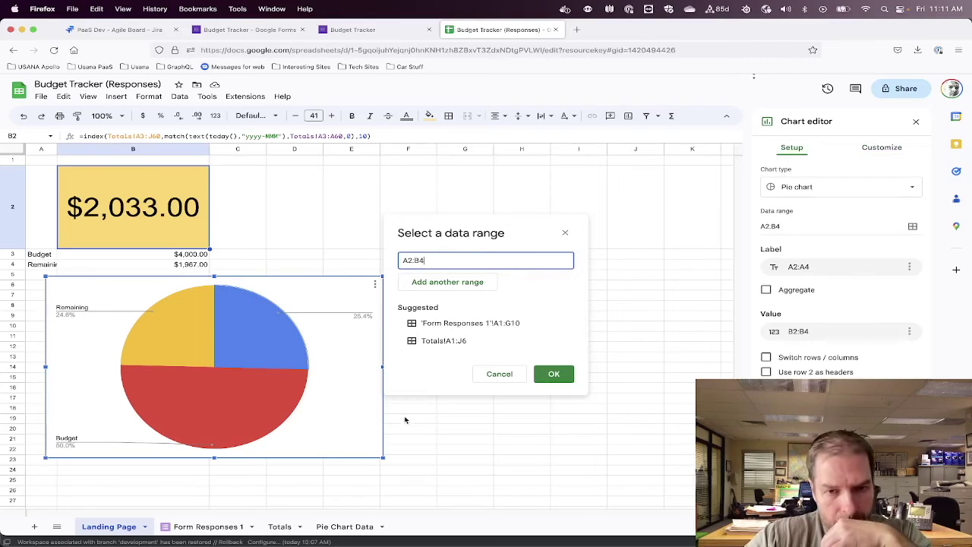
left_click(351, 523)
left_click_drag(45, 161, 381, 176)
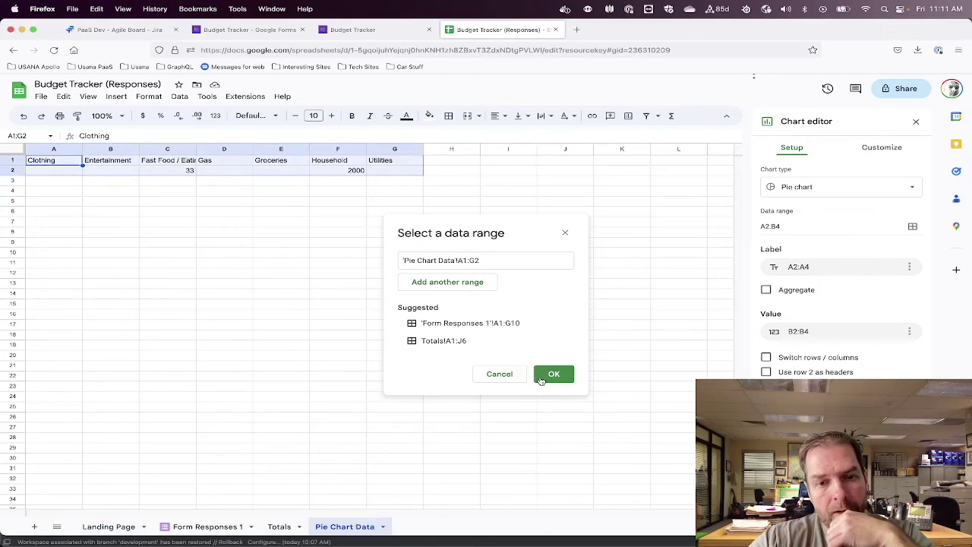
left_click(542, 377)
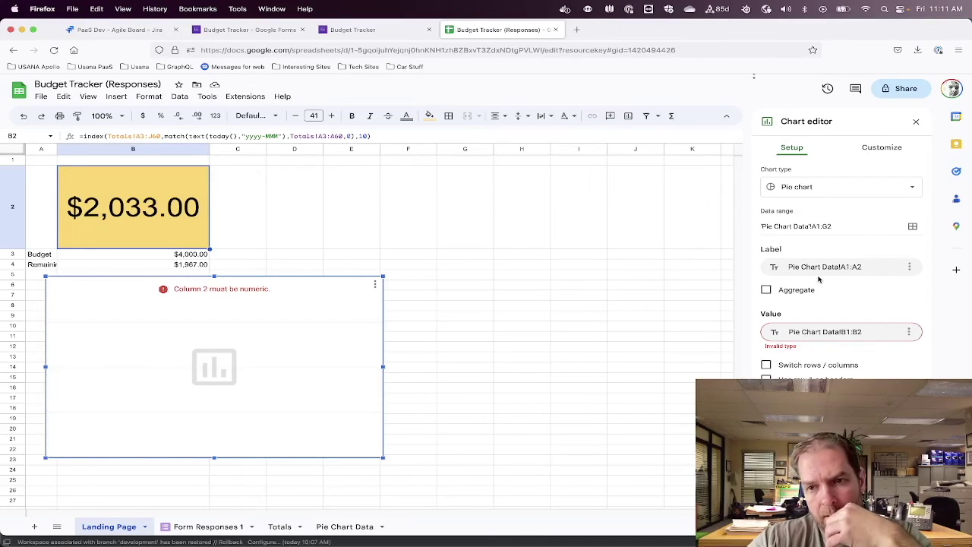
left_click(767, 292)
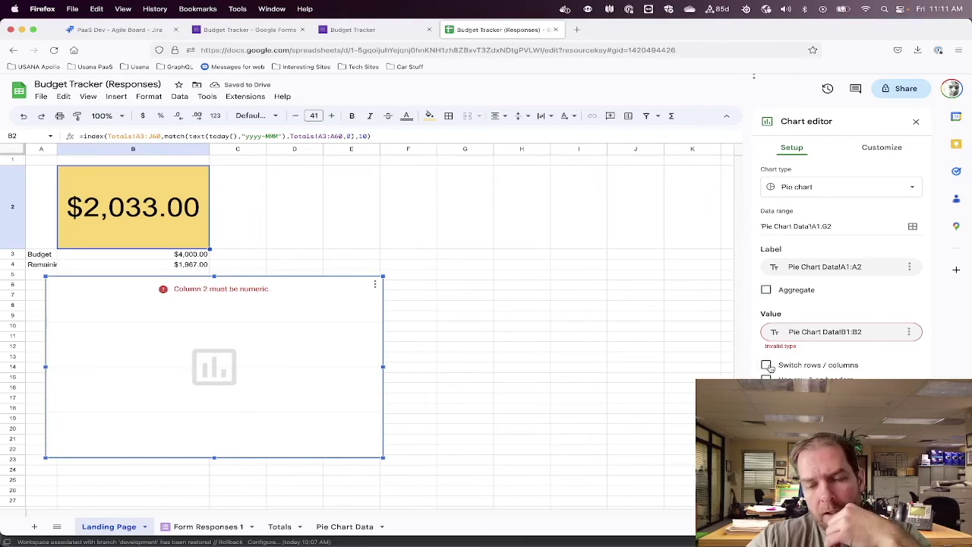
Format row 2 of the Pie Chart Data sheet as currency
left_click(348, 530)
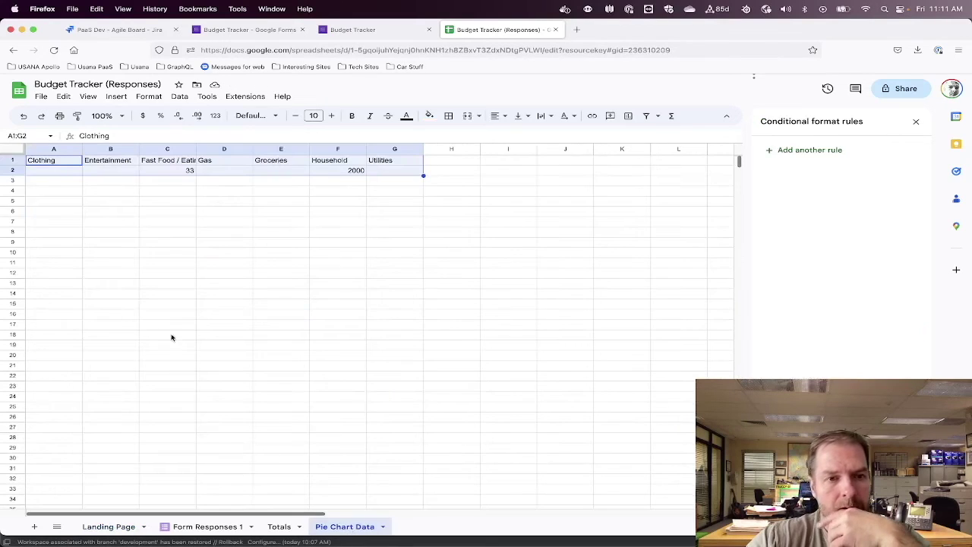
left_click(15, 174)
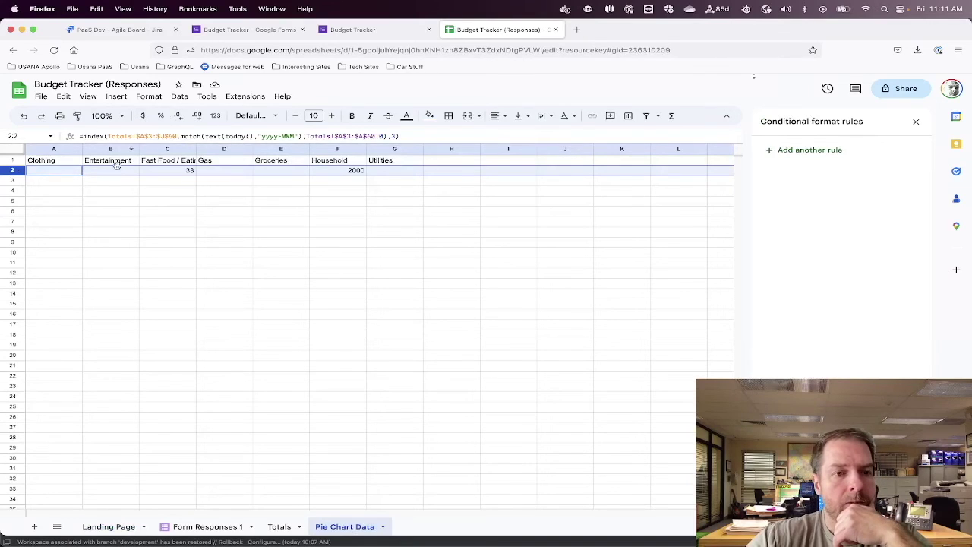
left_click(143, 119)
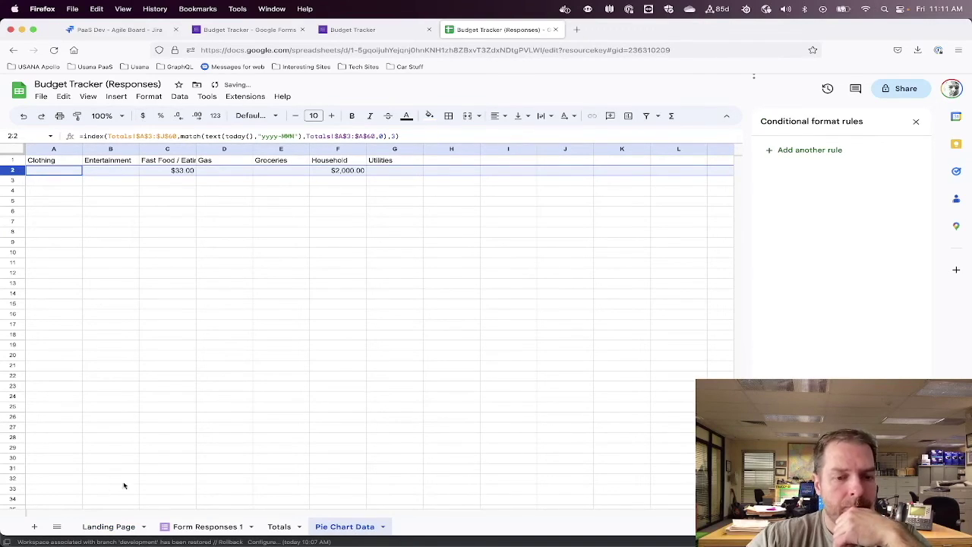
Reopen the Landing Page pie chart's settings and switch its rows and columns
left_click(99, 526)
double_click(264, 330)
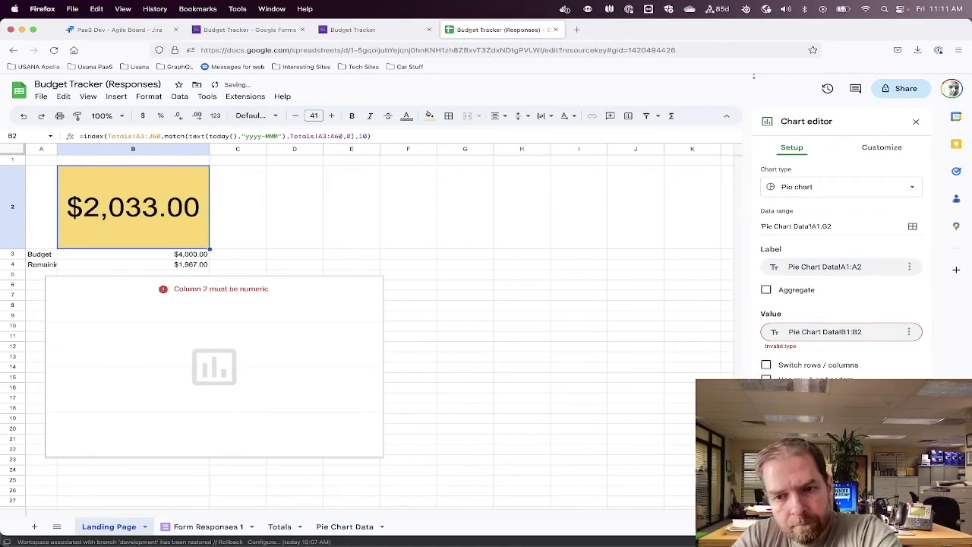
left_click(766, 365)
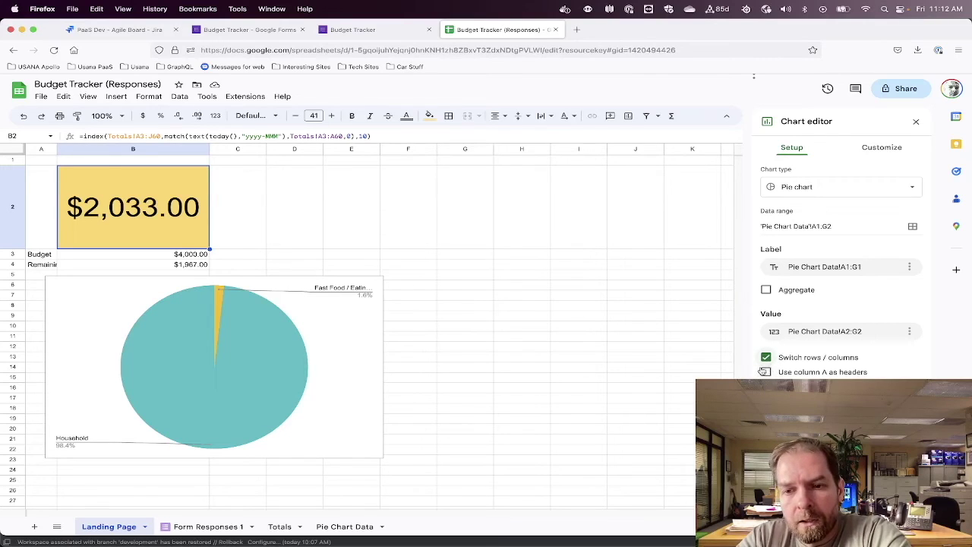
Shrink the pie chart to about the width of column B and align it beneath the Remaining row
left_click(357, 395)
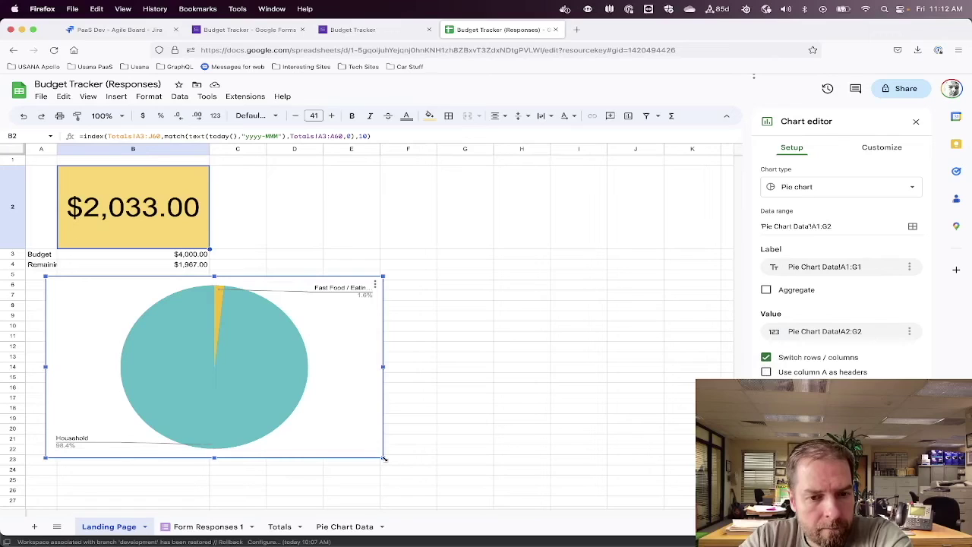
left_click_drag(384, 459, 291, 408)
left_click_drag(161, 397, 111, 372)
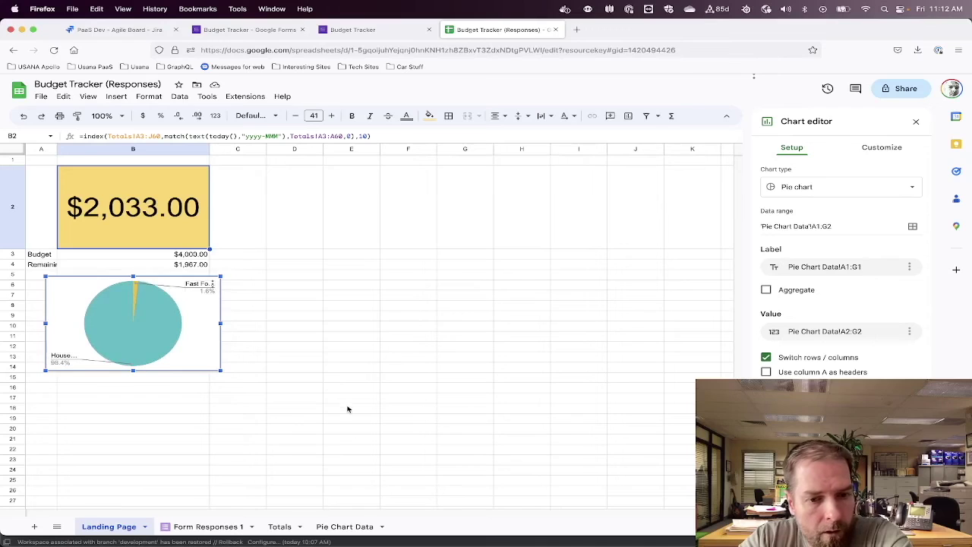
Try 500 as the Clothing amount in cell A2 of Pie Chart Data, then clear the cell
left_click(341, 527)
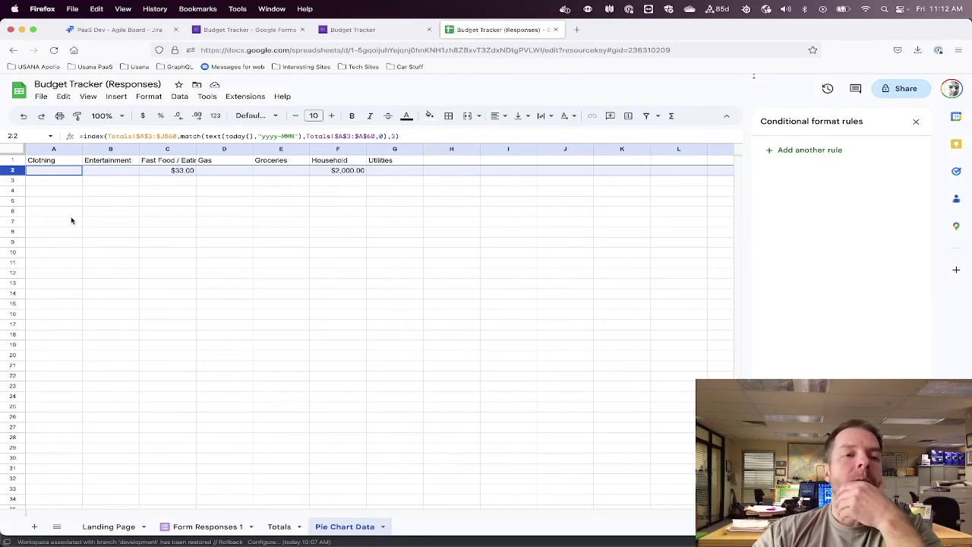
left_click(61, 174)
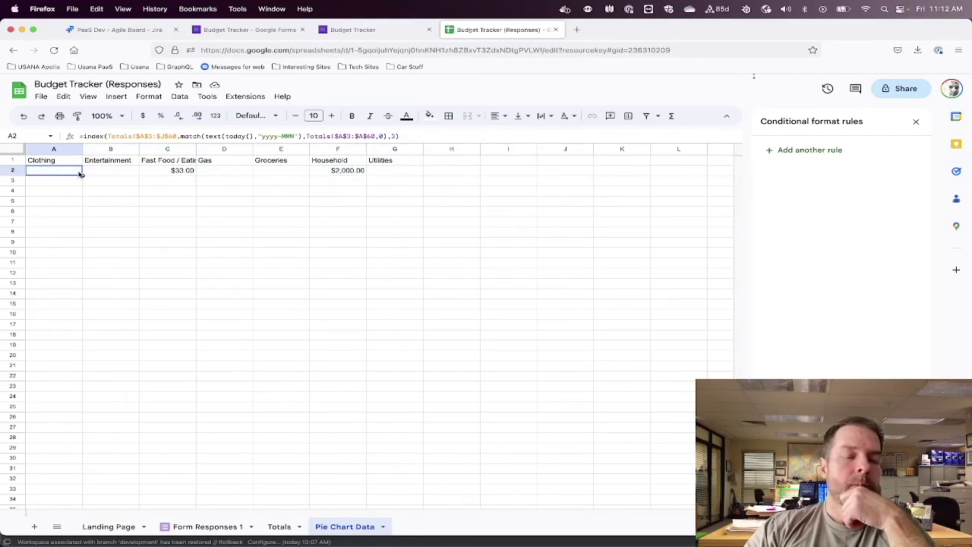
type("500")
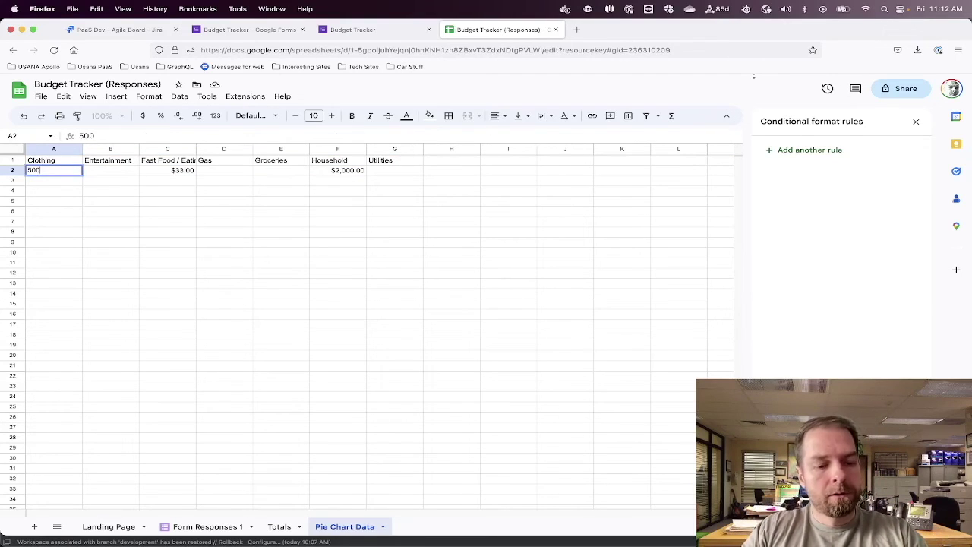
key("BackSpace")
key("BackSpace")
key("BackSpace")
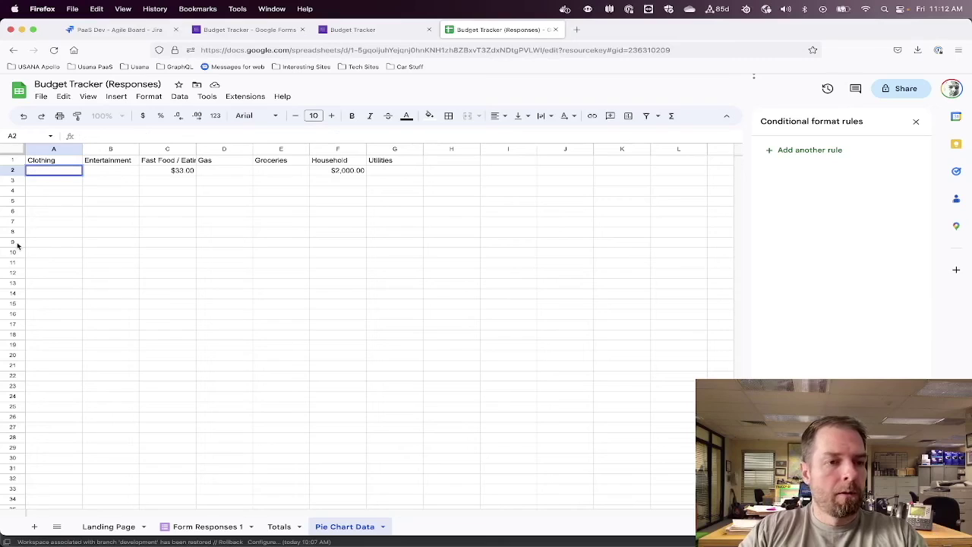
key("Return")
Restore the lookup formula in Clothing cell A2 by reusing Entertainment's formula from B2 and adjusting its column index
left_click(113, 170)
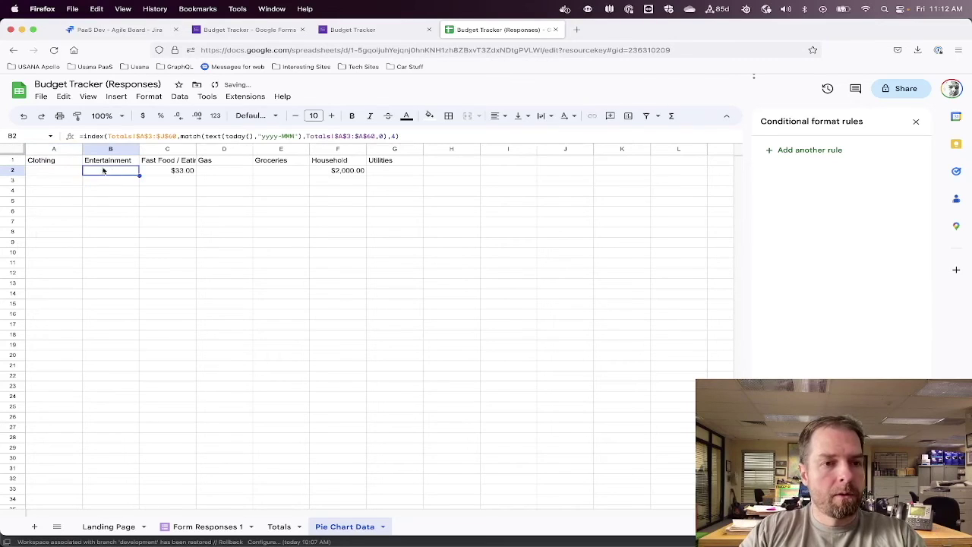
triple_click(83, 136)
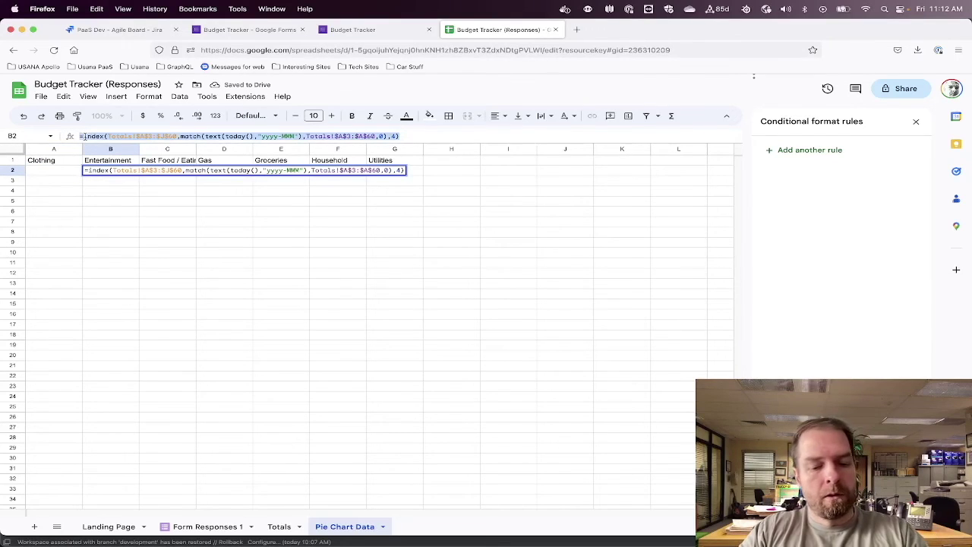
key("ctrl+x")
left_click(36, 171)
key("ctrl+v")
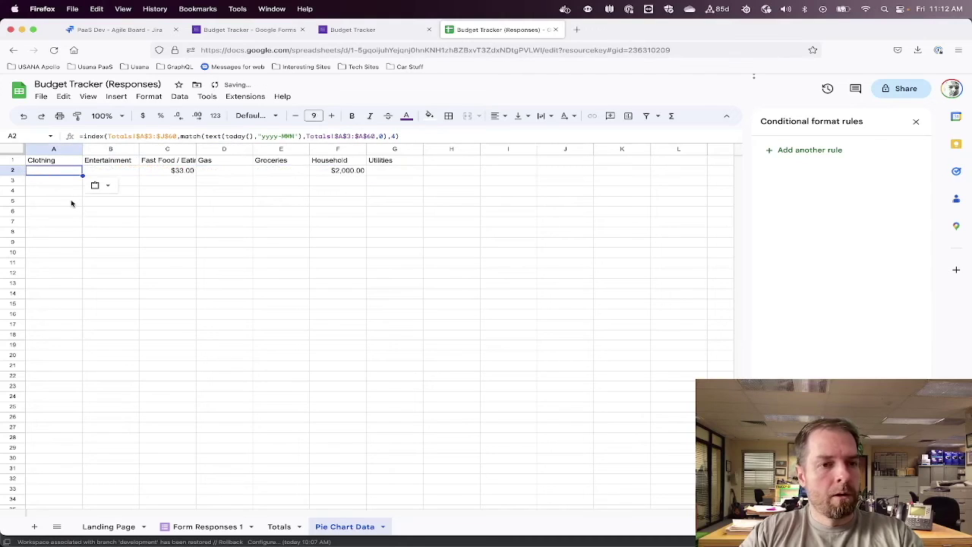
left_click(394, 137)
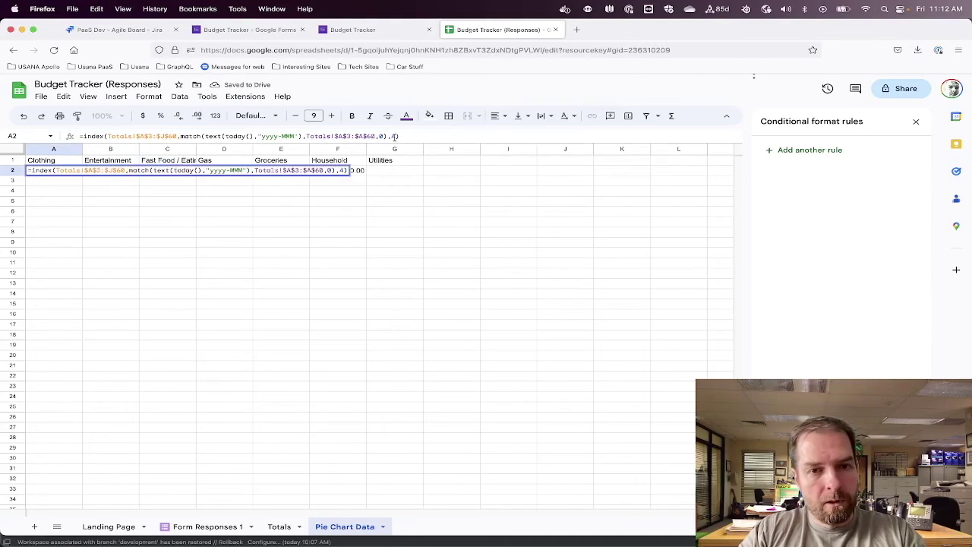
key("Return")
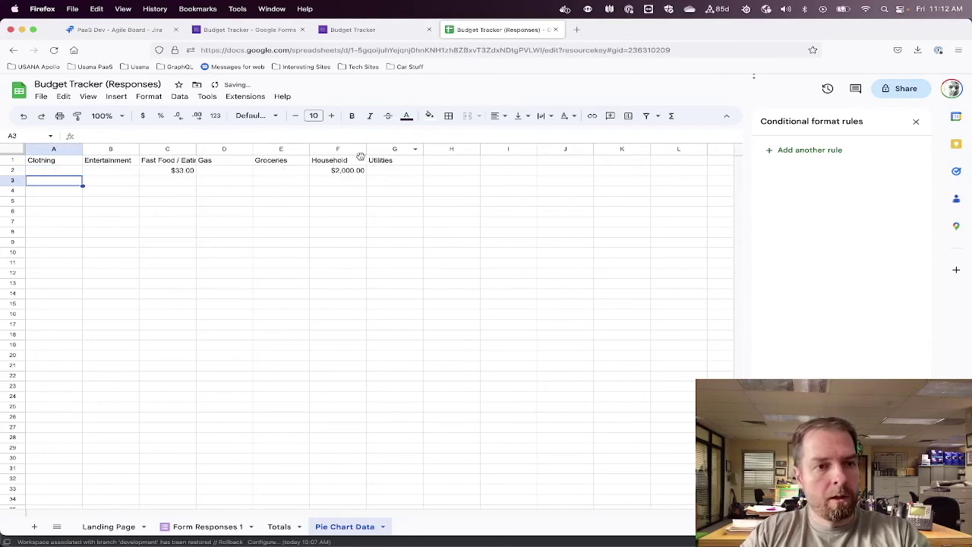
Submit a new Budget Tracker form response with amount 500, merchant Dillars and category Clothing
left_click(369, 29)
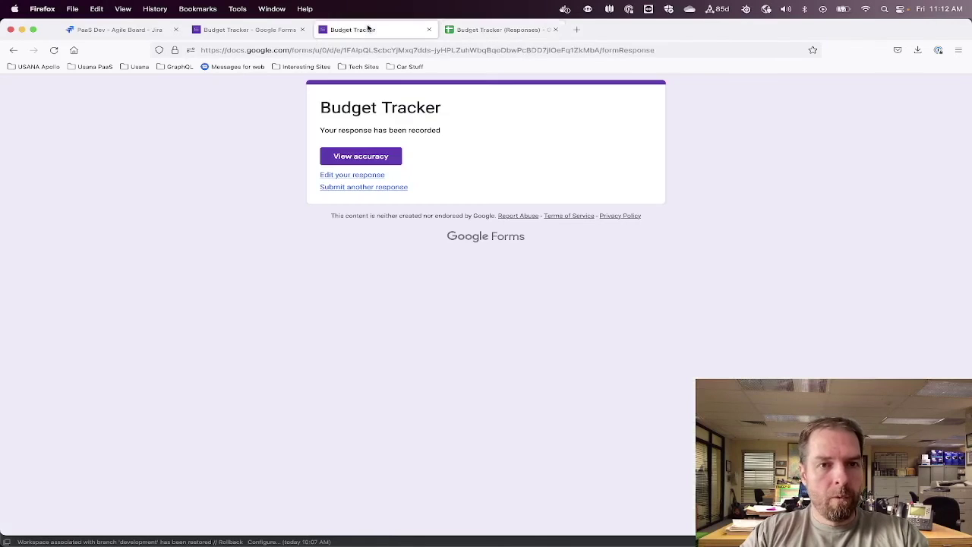
left_click(353, 188)
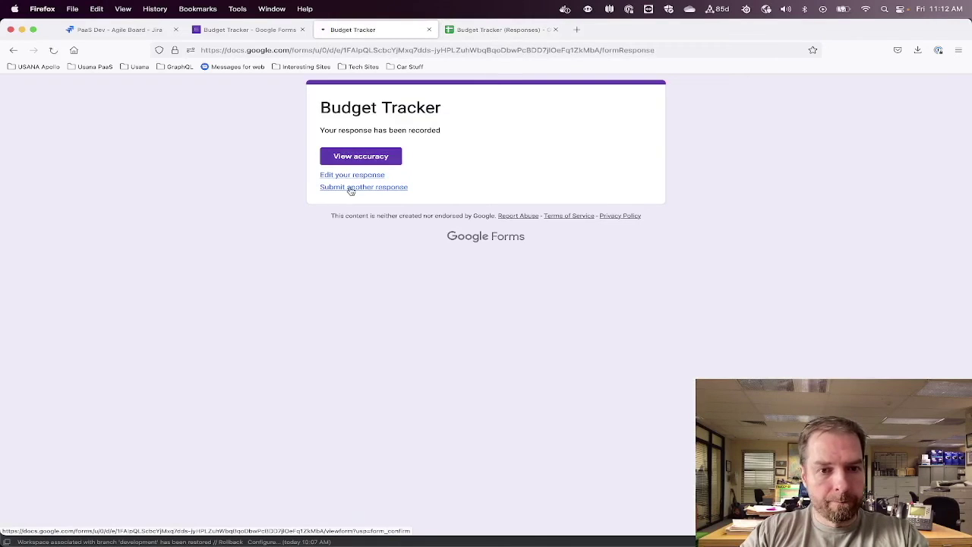
left_click(345, 235)
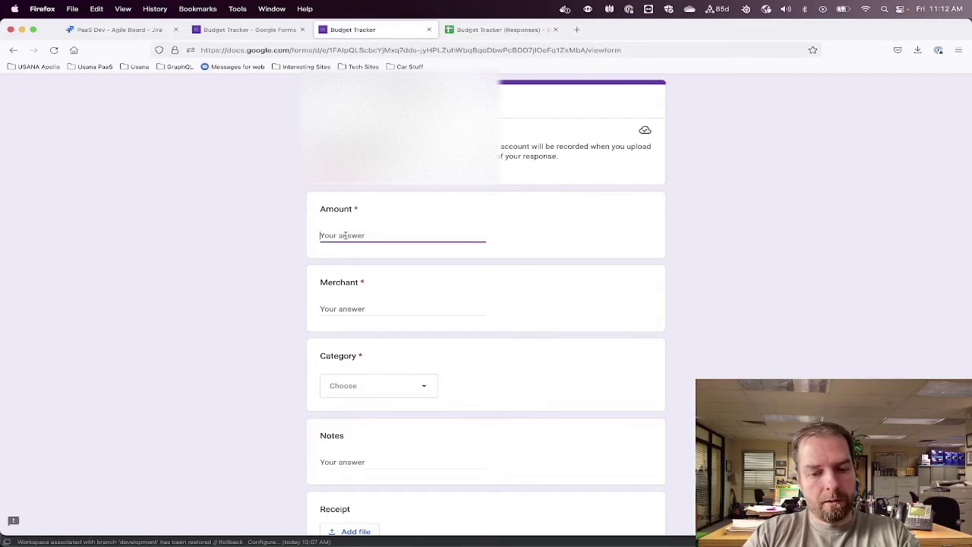
type("500")
key("Tab")
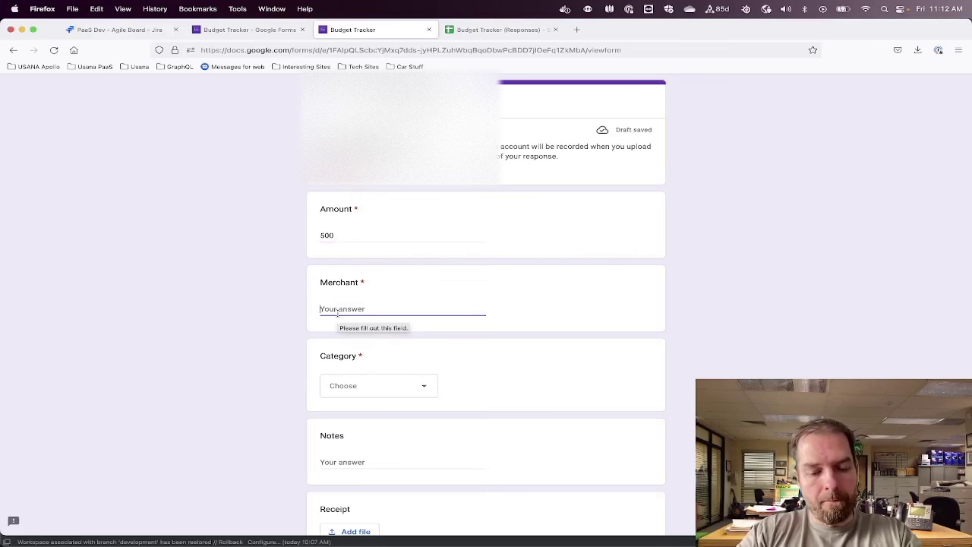
type("Cil")
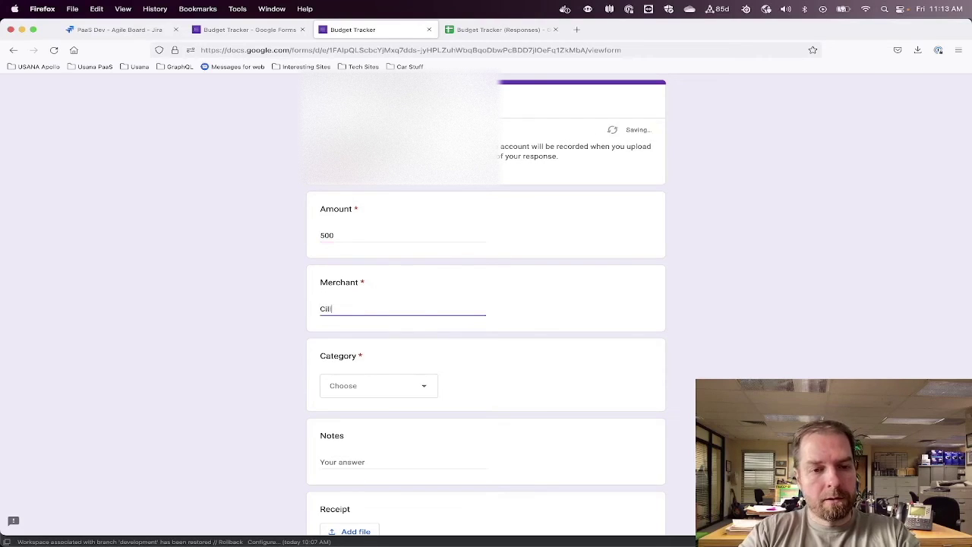
key("BackSpace")
type("Dillars")
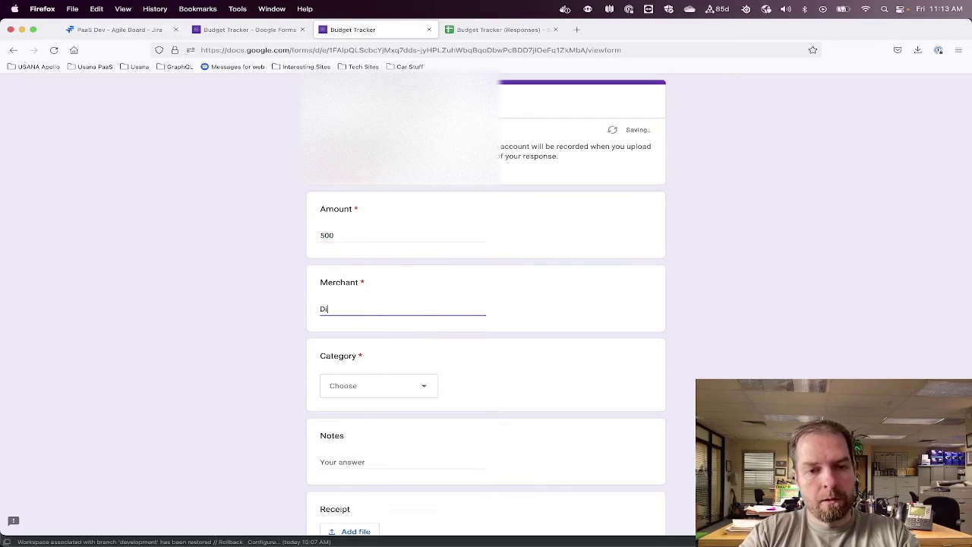
left_click(349, 386)
left_click(348, 436)
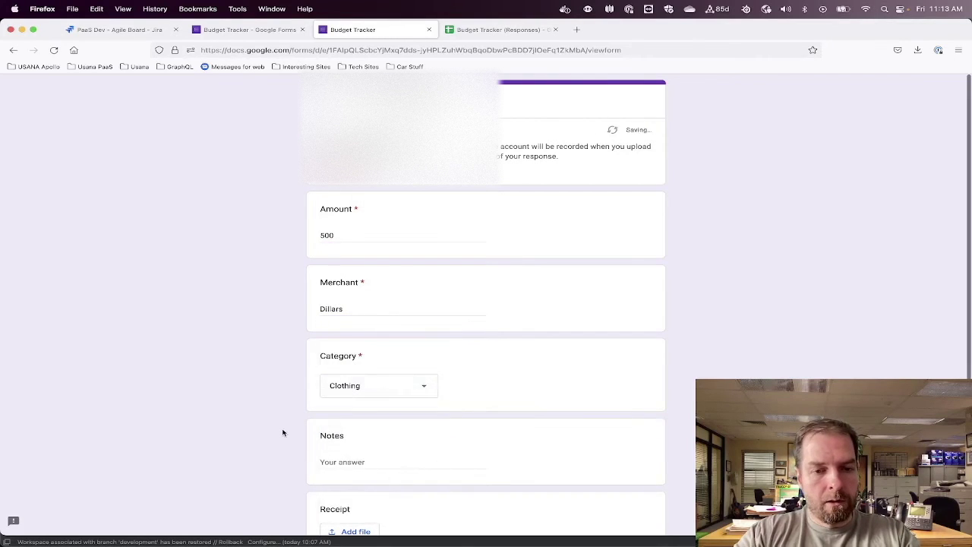
scroll(284, 432, "down", 3)
left_click(332, 456)
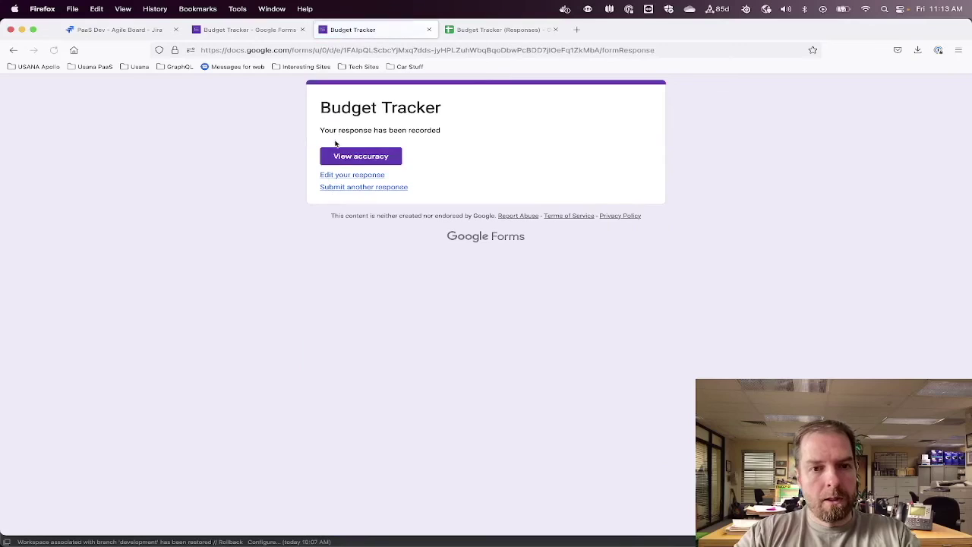
Submit another form response with amount 300, merchant Macy and category Groceries
left_click(349, 185)
left_click(340, 234)
type("300")
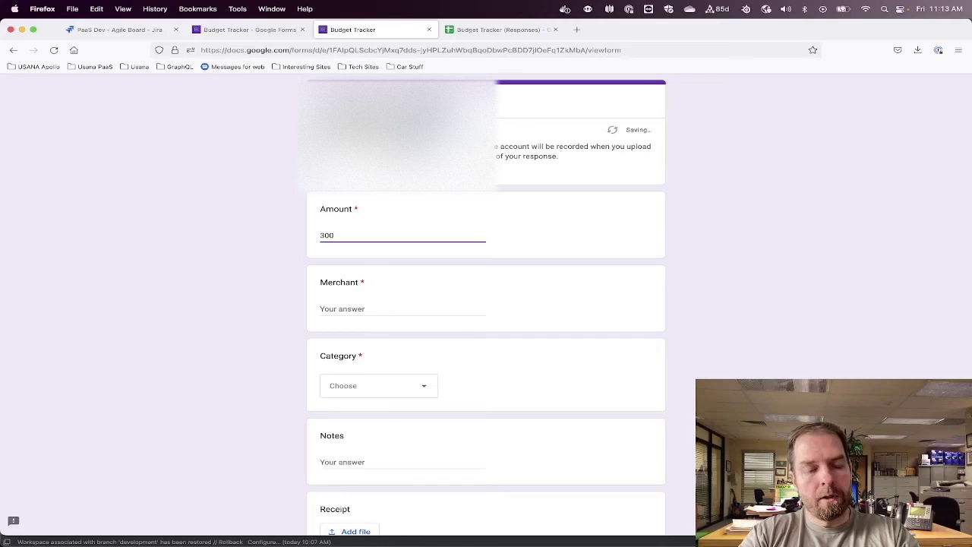
left_click(341, 309)
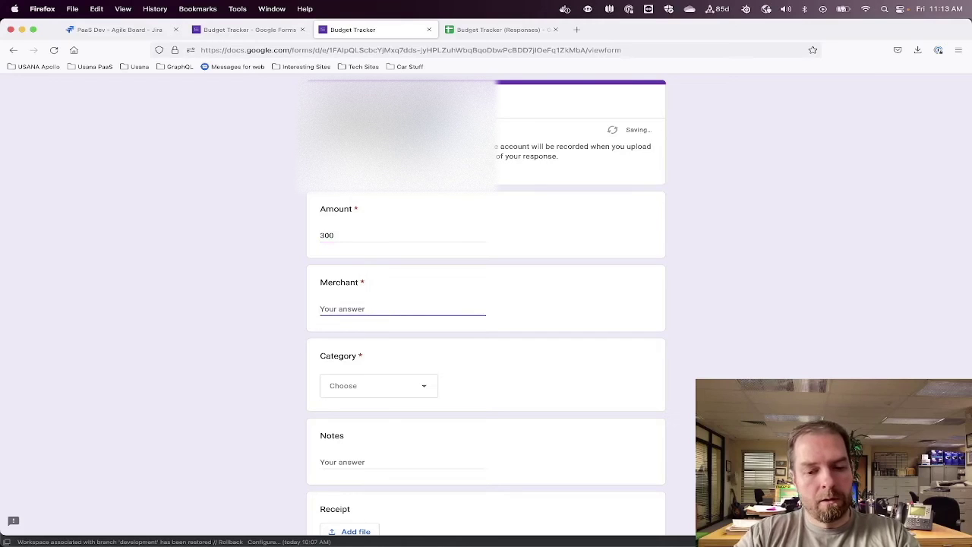
type("Macy")
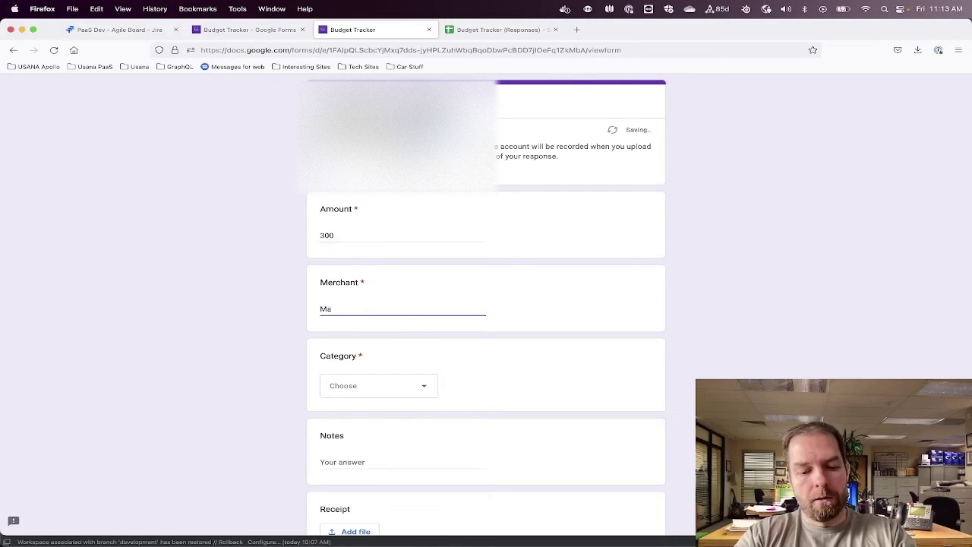
left_click(397, 386)
left_click(354, 368)
scroll(243, 422, "down", 2)
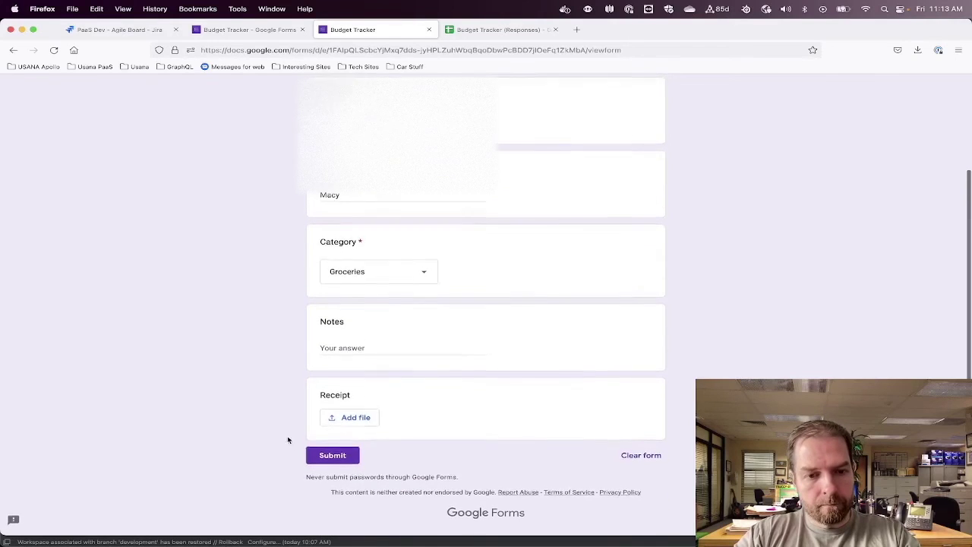
left_click(332, 456)
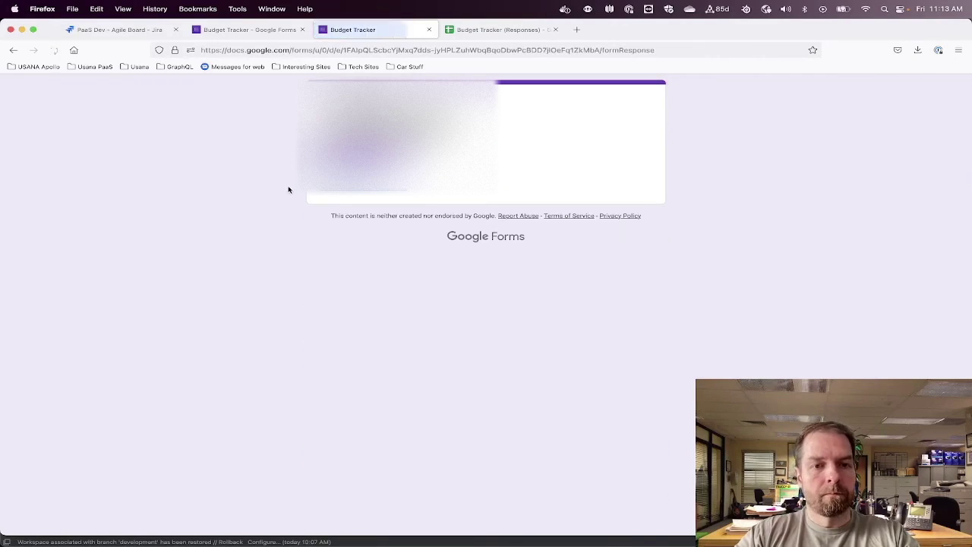
Submit another form response with amount 555, merchant Stuff and category Entertainment
left_click(348, 194)
left_click(344, 239)
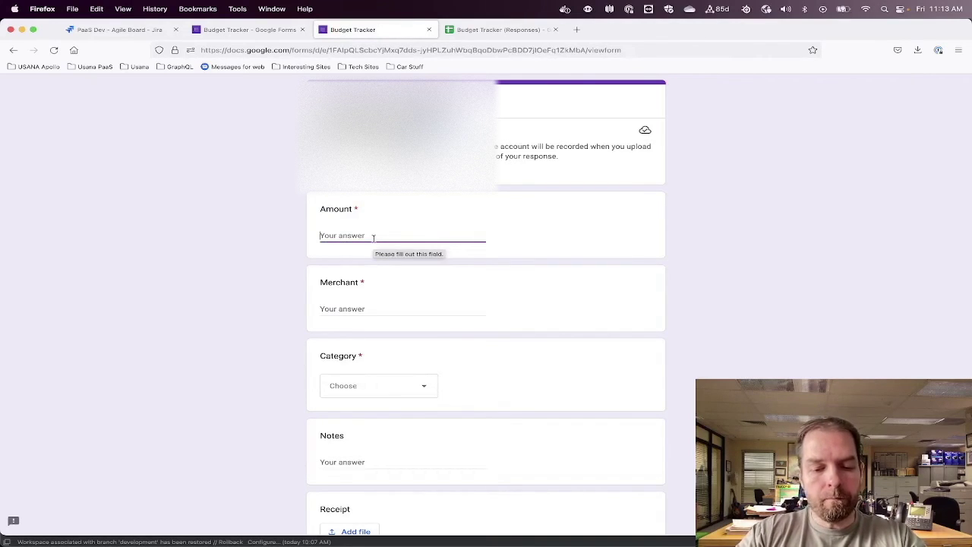
type("555")
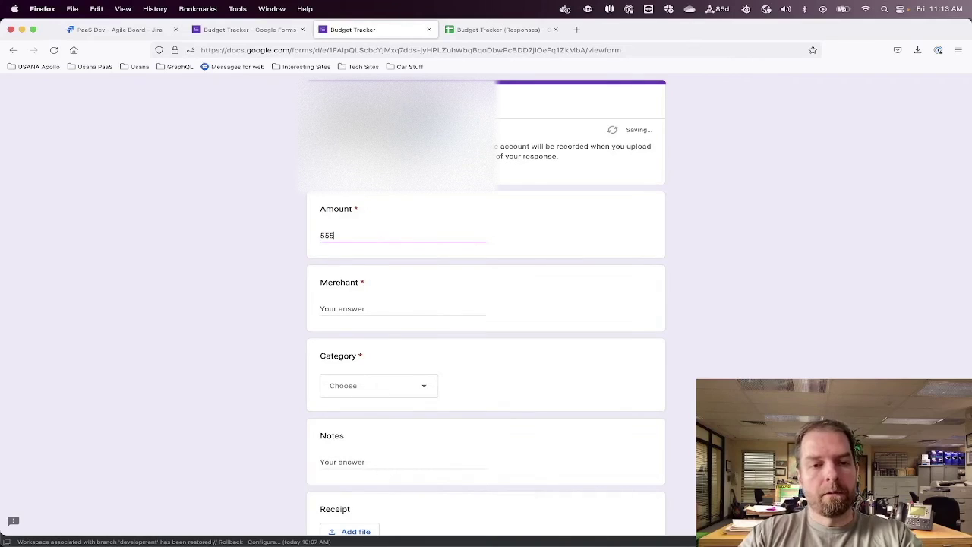
left_click(358, 309)
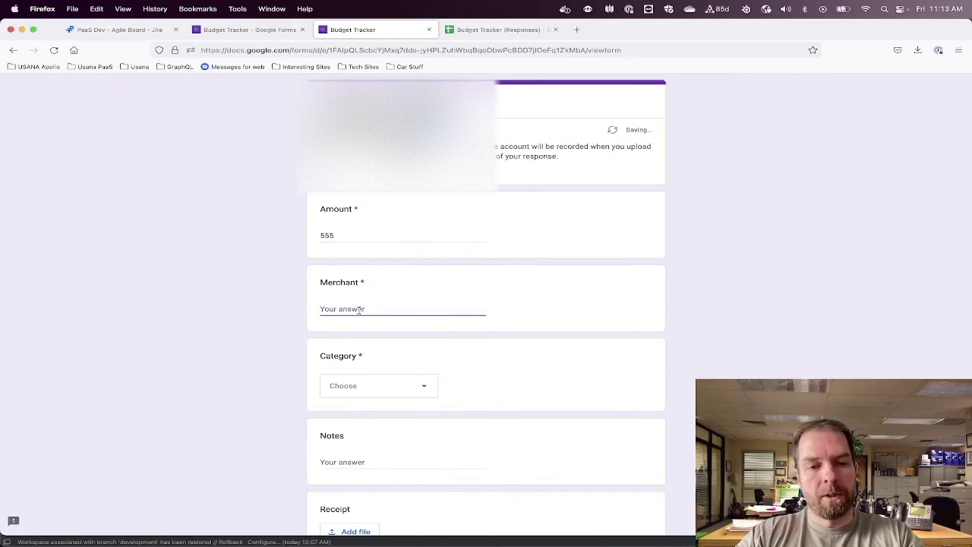
type("S")
key("BackSpace")
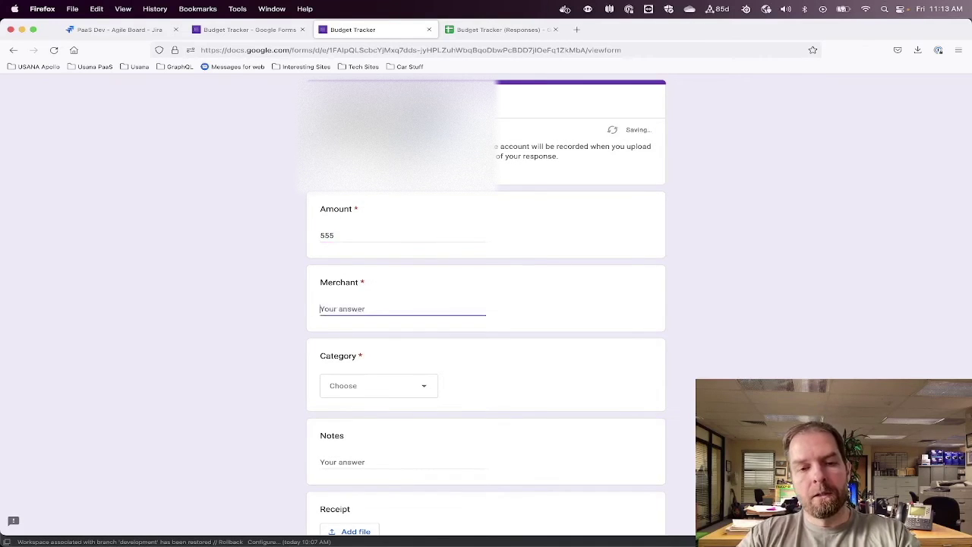
type("Stuff")
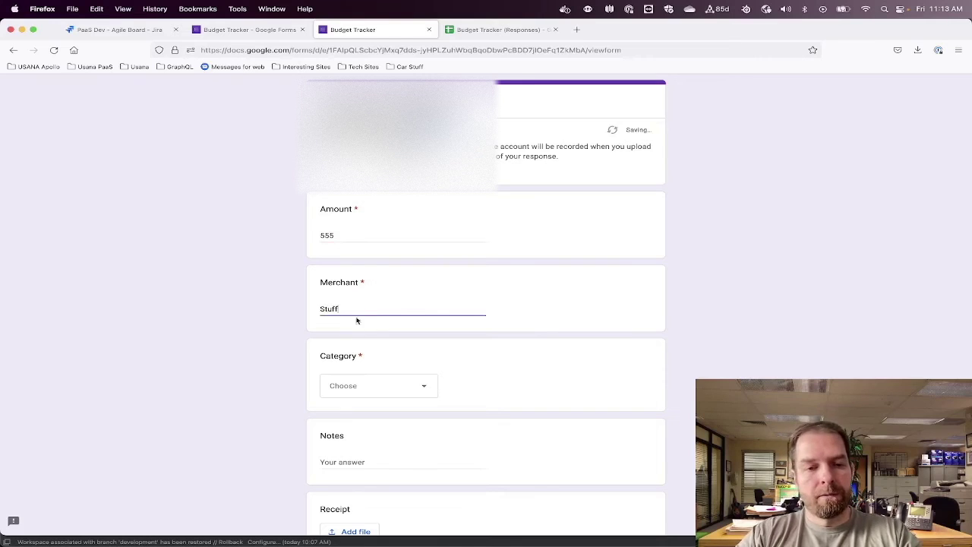
left_click(397, 393)
left_click(366, 414)
scroll(253, 466, "down", 3)
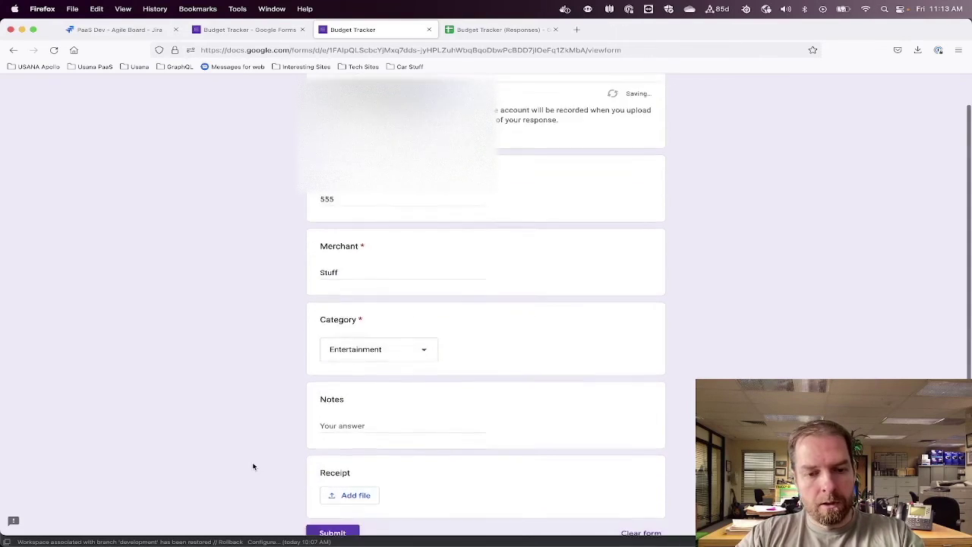
left_click(332, 456)
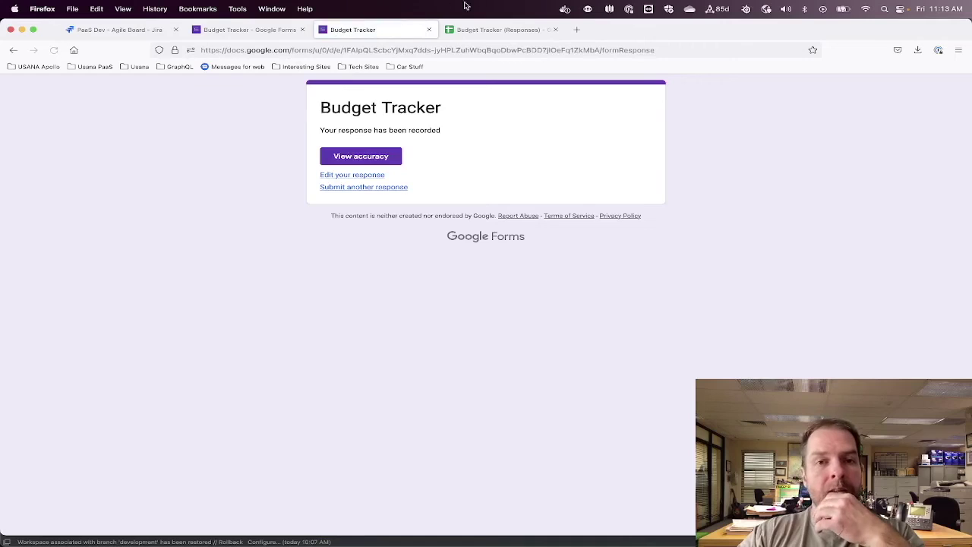
Compare the category amounts in the Pie Chart Data sheet with the submitted entries in Form Responses 1
left_click(472, 30)
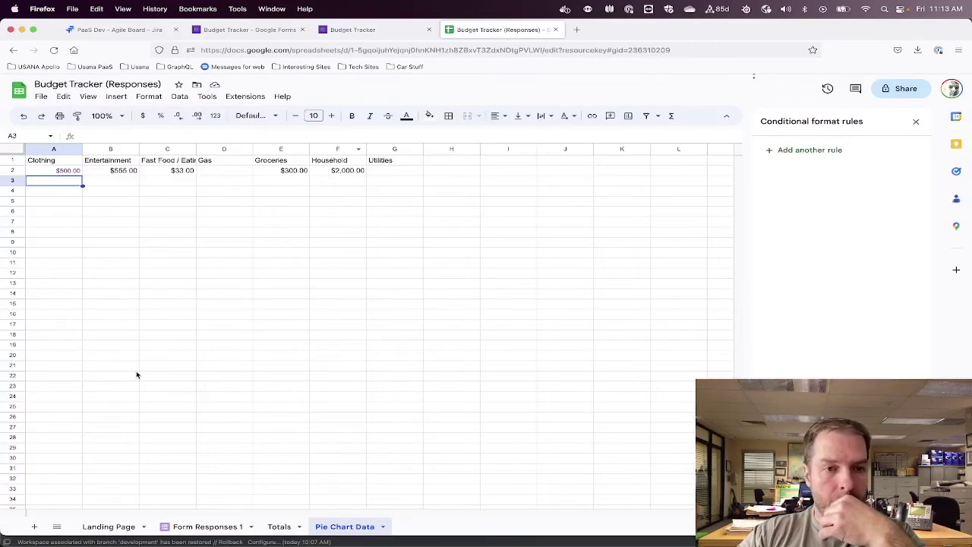
left_click(200, 527)
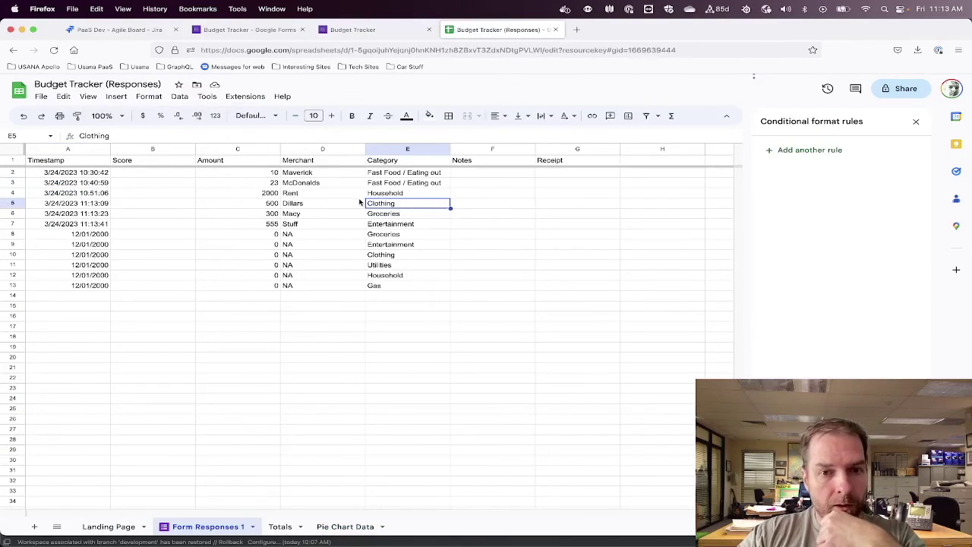
left_click(334, 524)
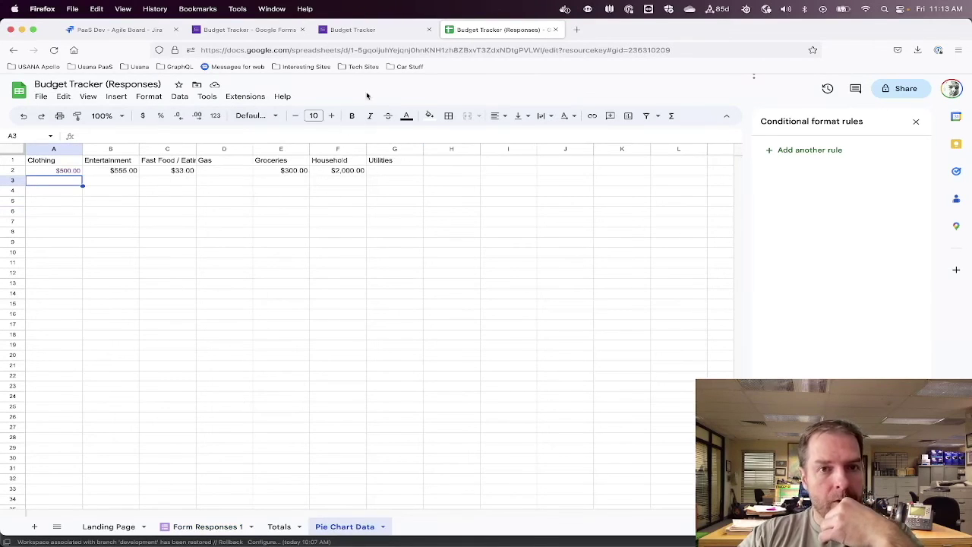
Submit another Budget Tracker form response with amount 299, merchant Bills and category Utilities
left_click(368, 30)
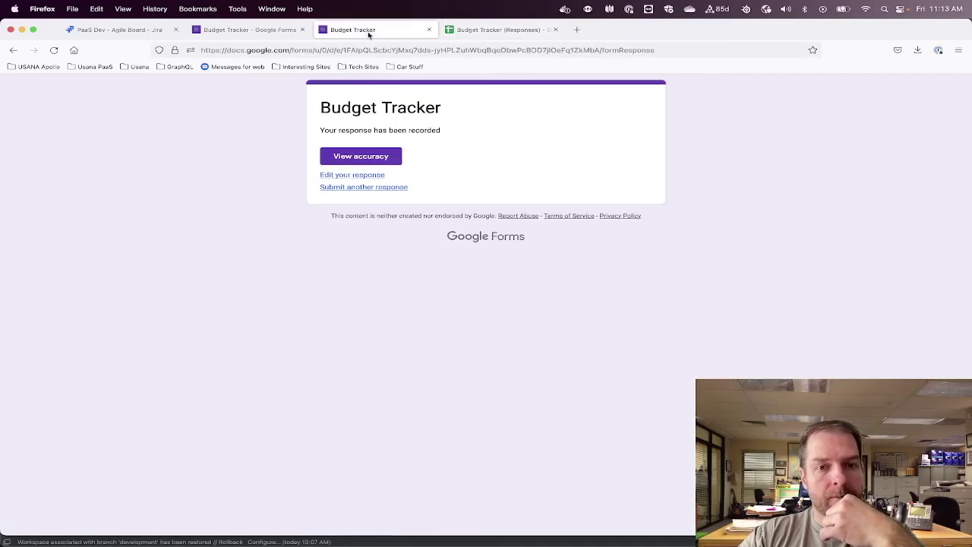
left_click(364, 188)
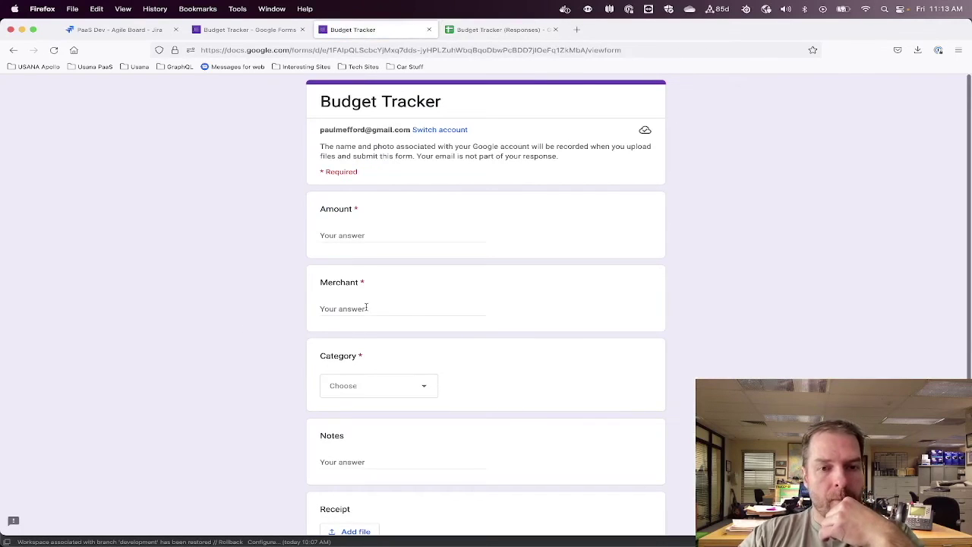
left_click(371, 233)
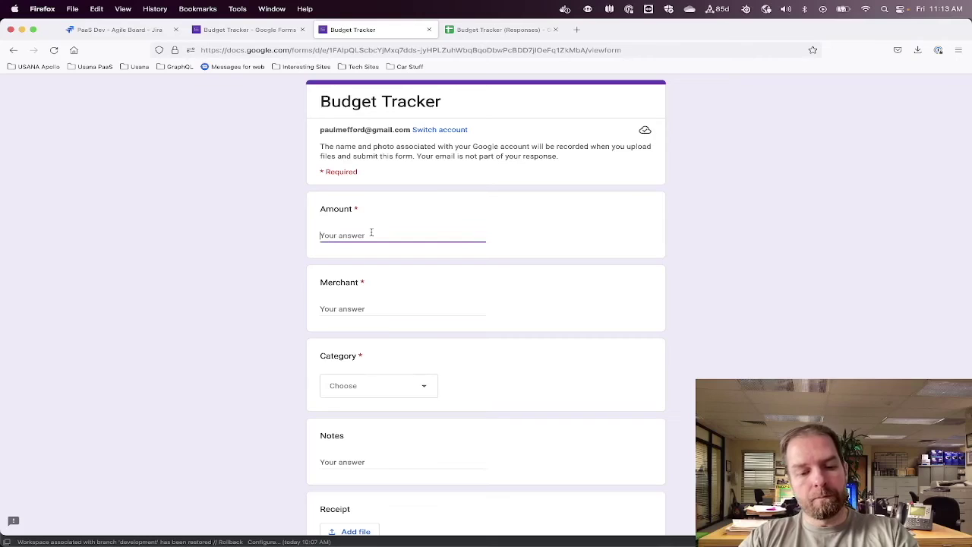
type("299")
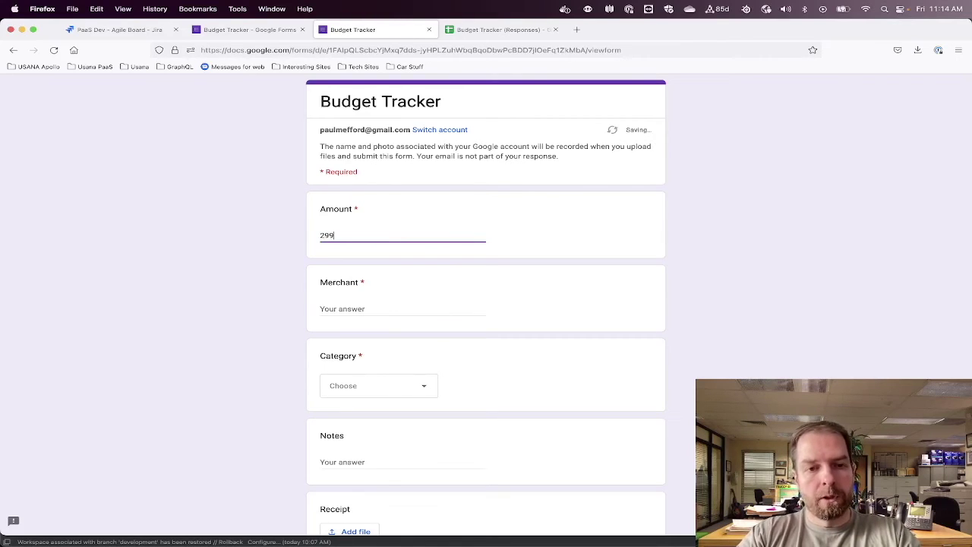
left_click(370, 306)
type("Bills")
left_click(365, 385)
left_click(366, 471)
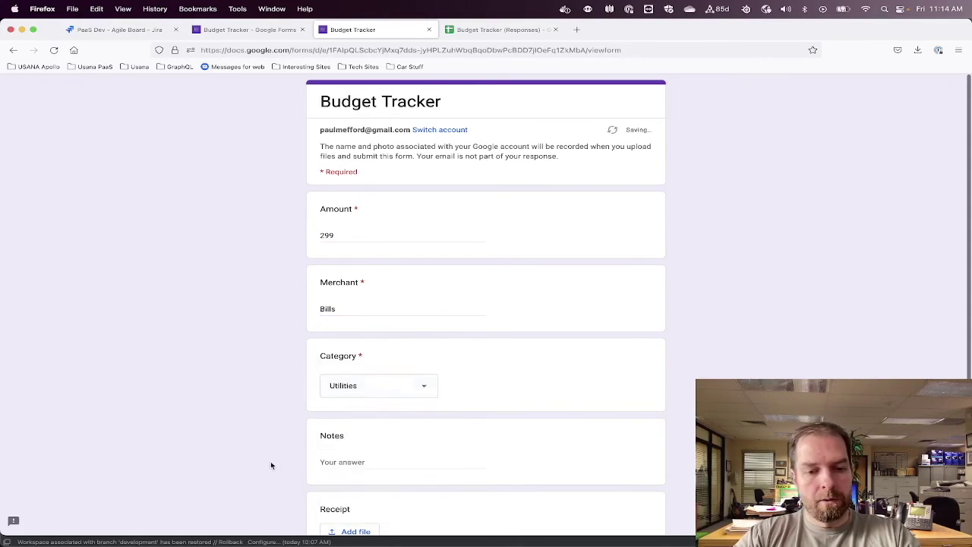
scroll(270, 461, "down", 3)
left_click(332, 455)
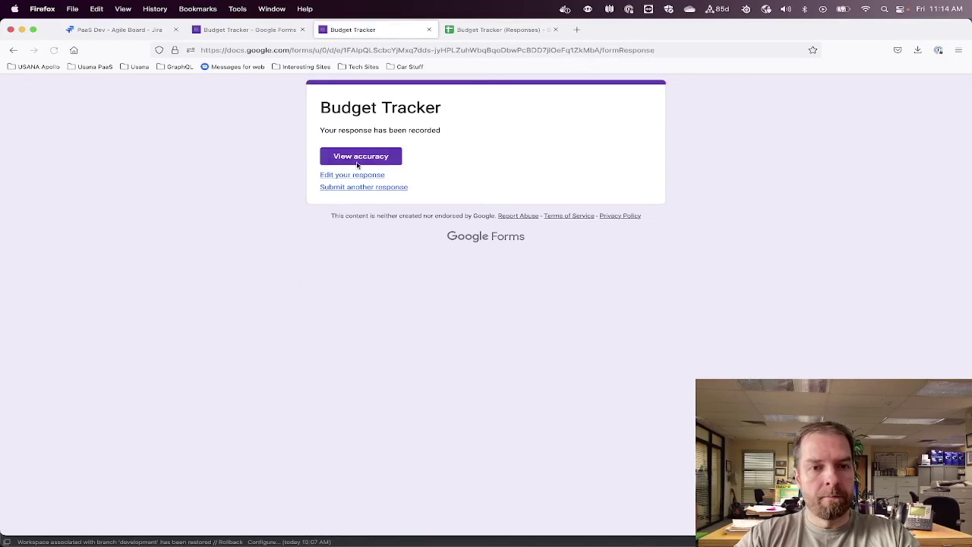
Submit another form response with amount 150, merchant Gas Station and category Gas
left_click(368, 187)
left_click(340, 232)
type("150")
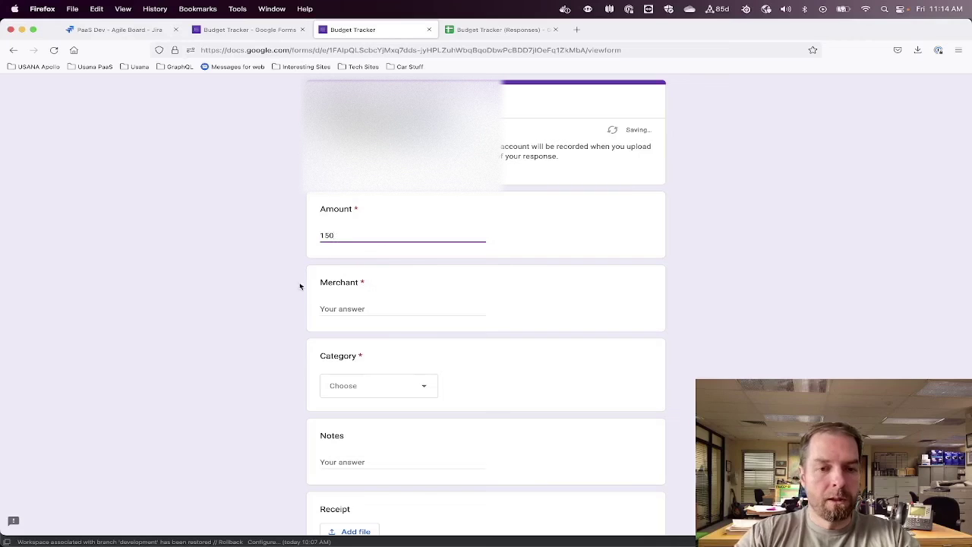
left_click(354, 302)
type("Gas Sta")
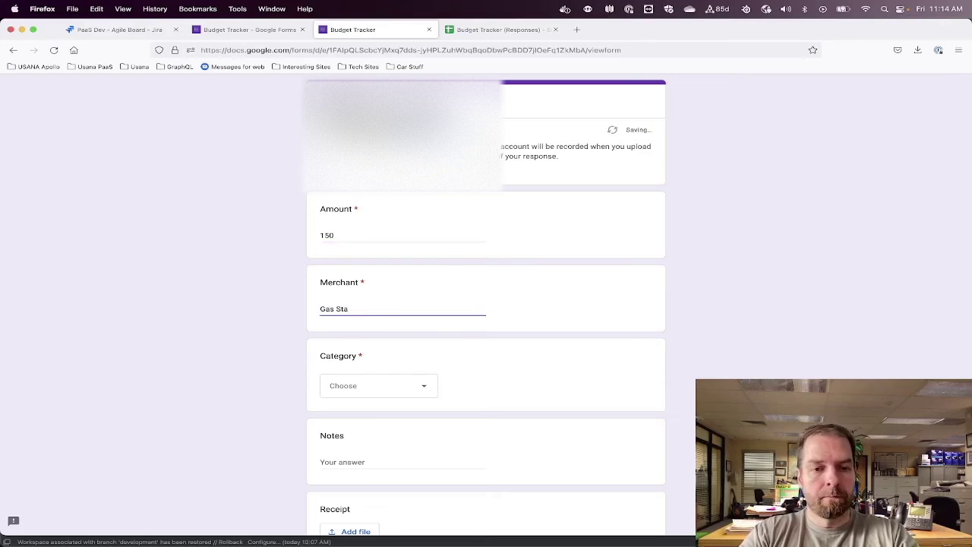
left_click(363, 393)
left_click(337, 507)
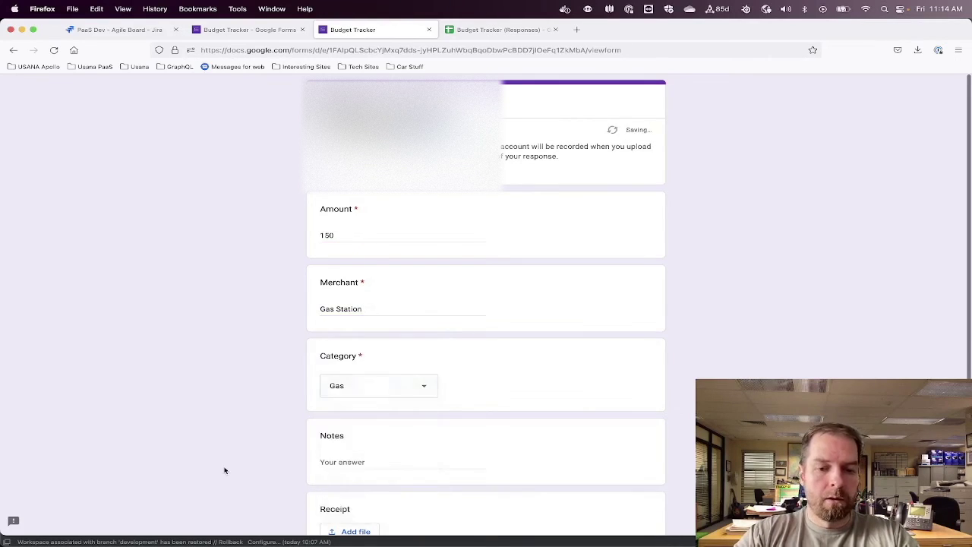
scroll(228, 464, "down", 3)
left_click(332, 457)
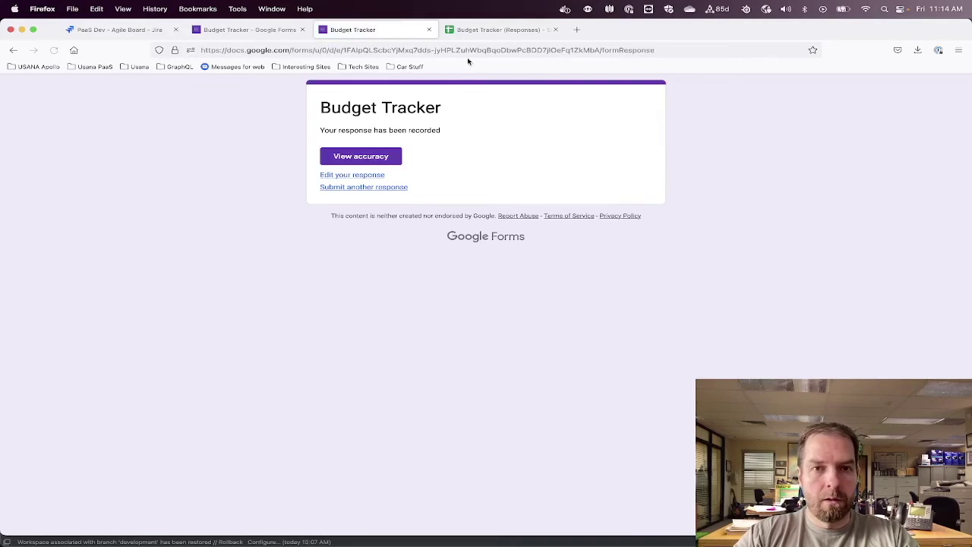
Check the category amounts in the Pie Chart Data sheet, and return to the Budget Tracker form
left_click(481, 30)
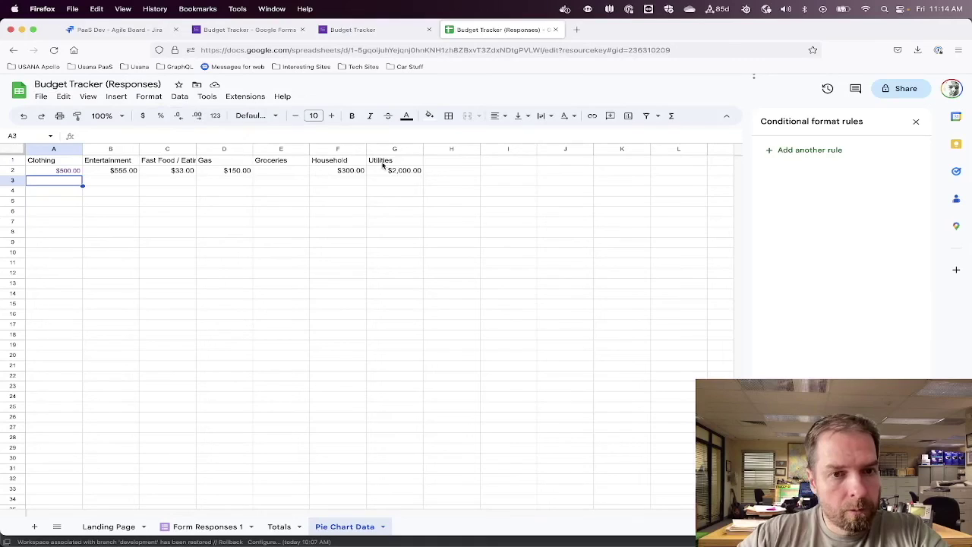
left_click(371, 30)
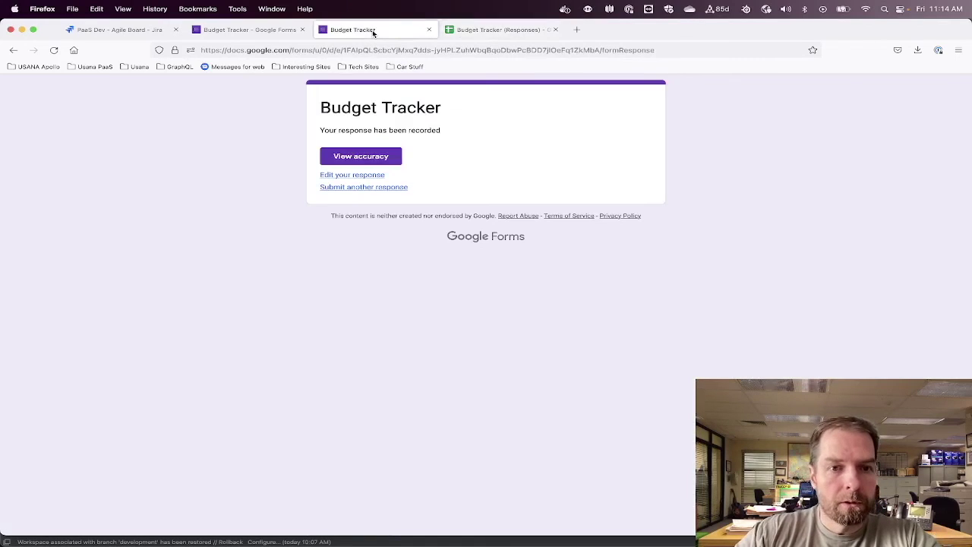
Compare the column index numbers in the Pie Chart Data row 2 formulas with the category column positions in the Totals sheet
left_click(507, 31)
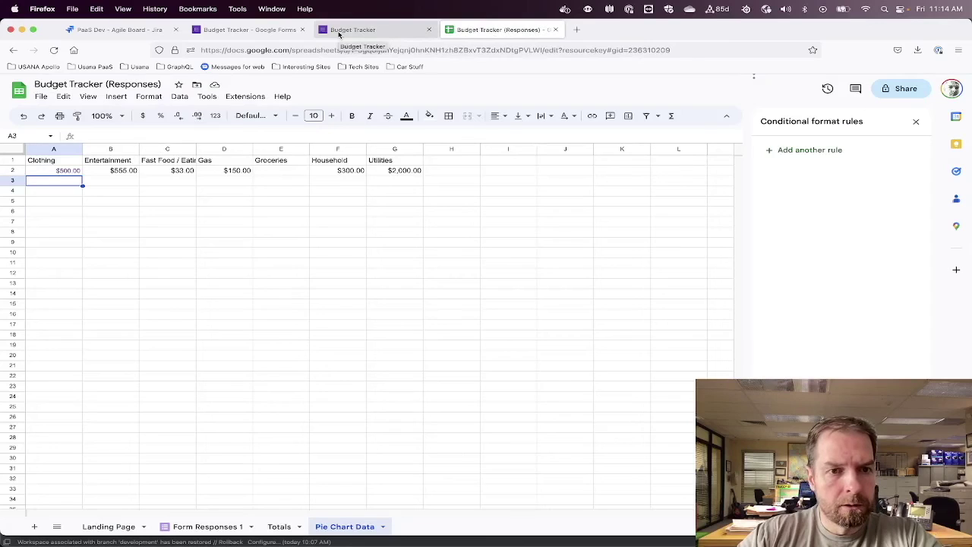
left_click(279, 174)
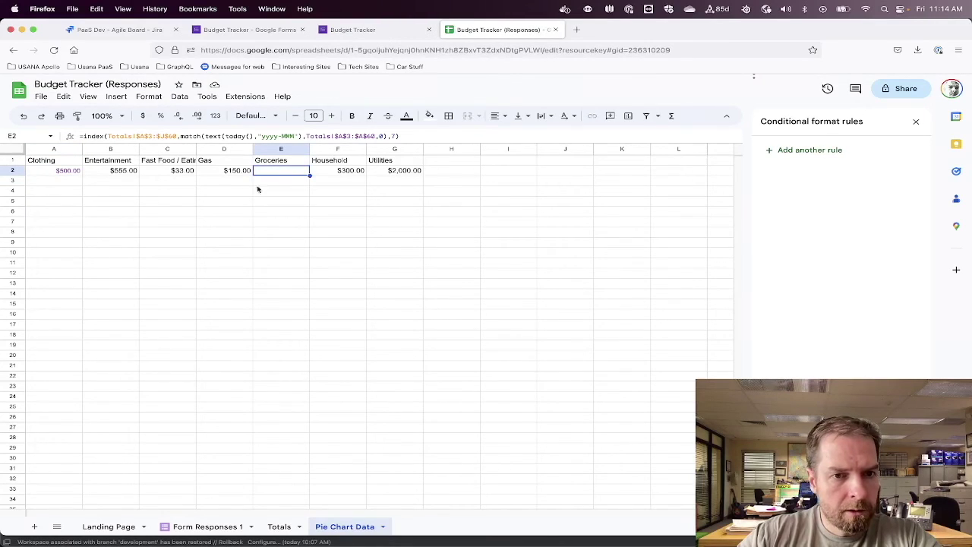
left_click(277, 527)
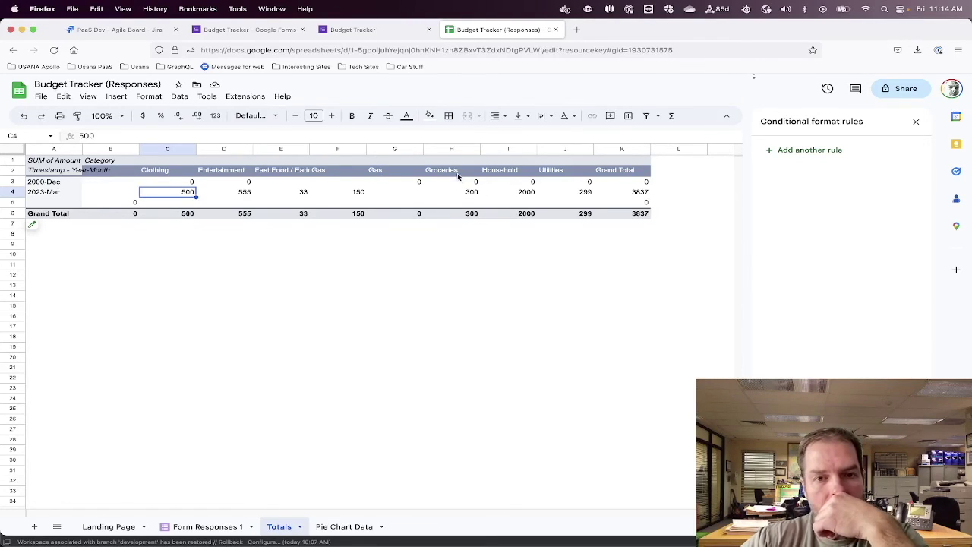
left_click(343, 527)
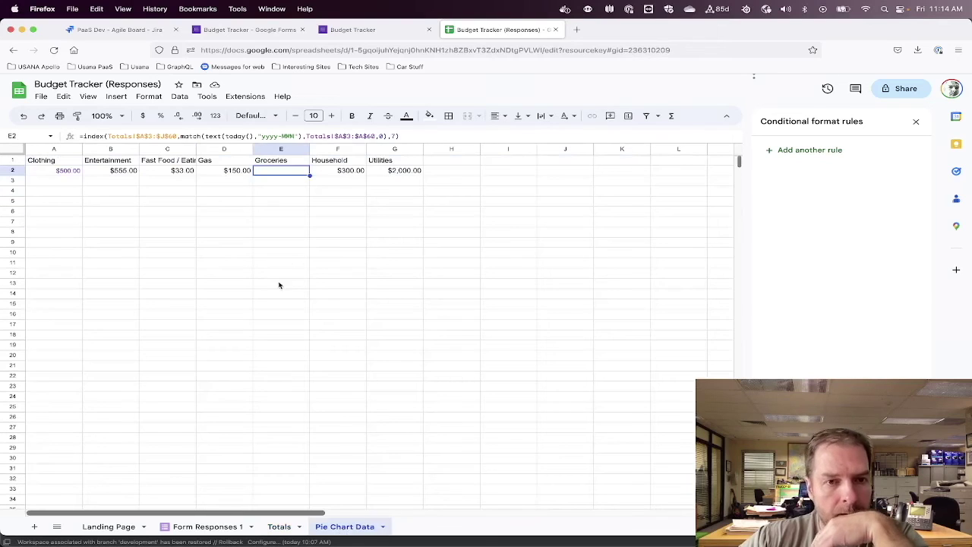
left_click(233, 172)
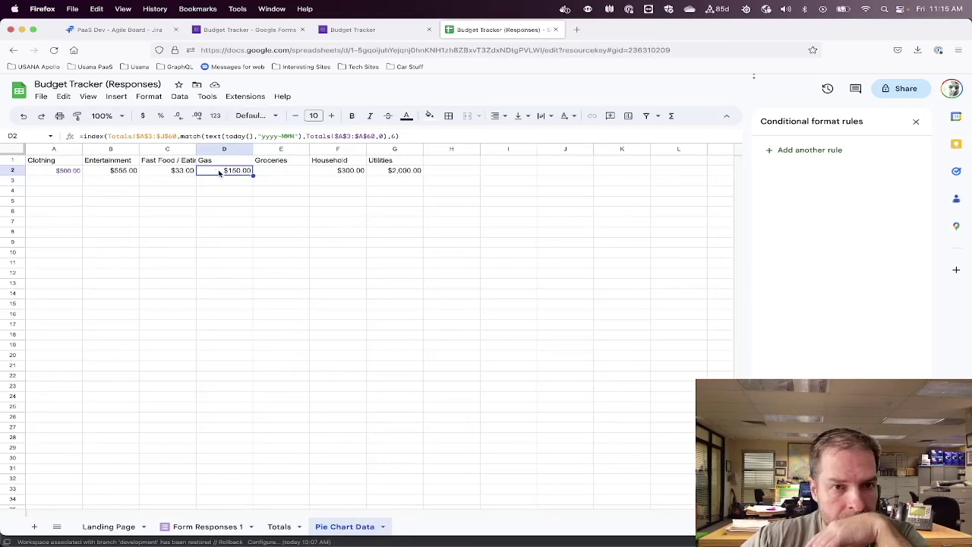
left_click(346, 171)
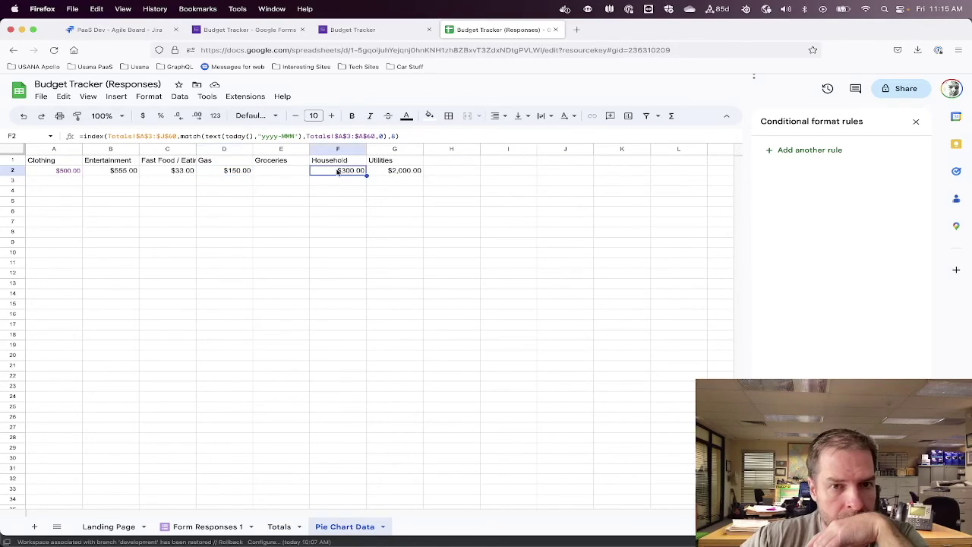
left_click(290, 172)
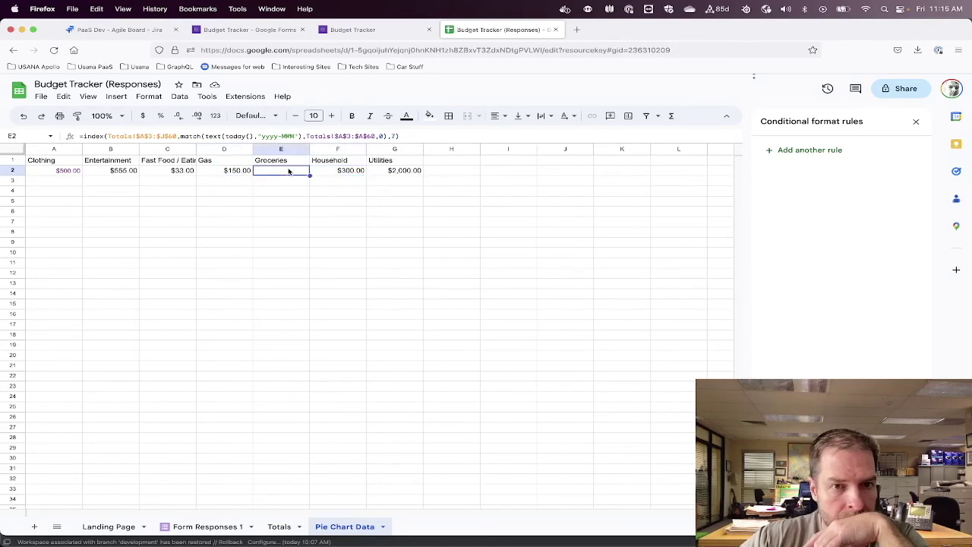
left_click(394, 136)
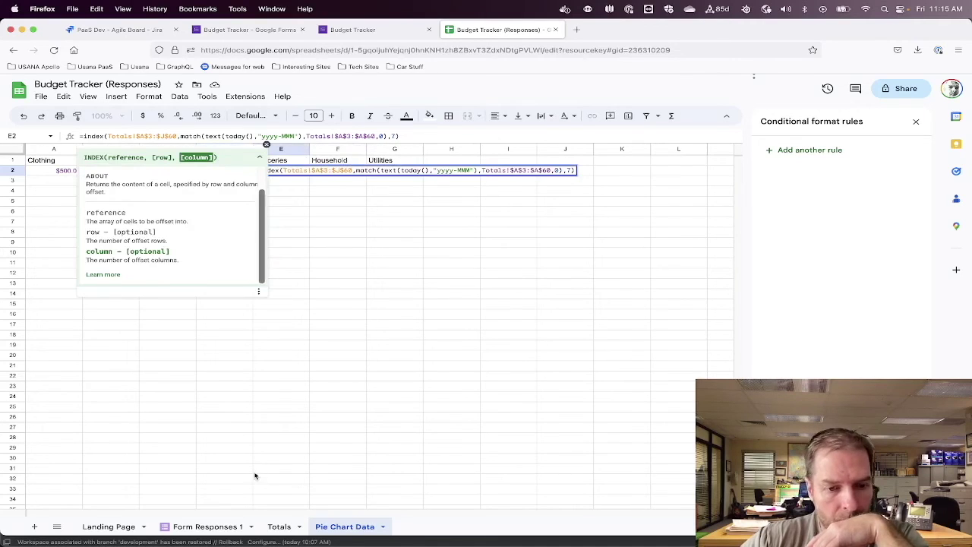
left_click(279, 527)
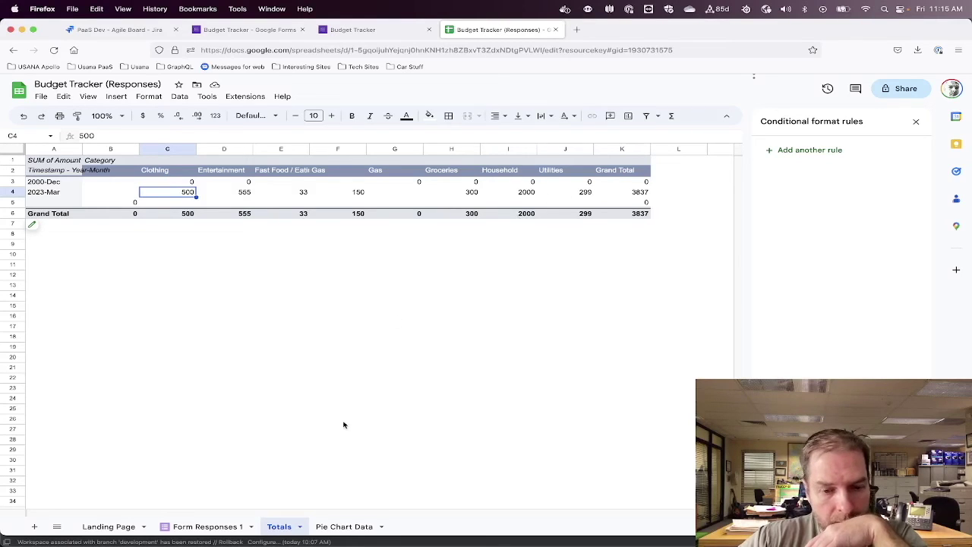
left_click(338, 527)
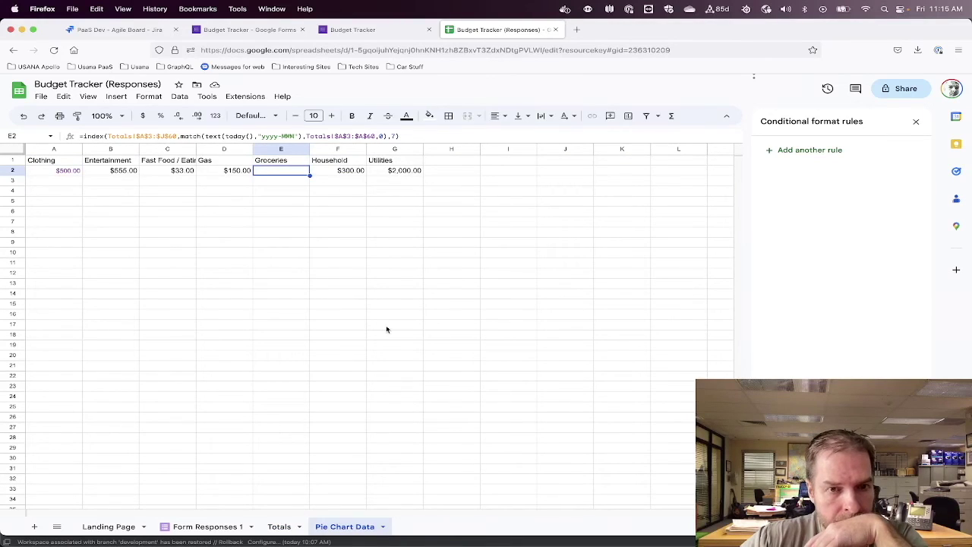
left_click(280, 532)
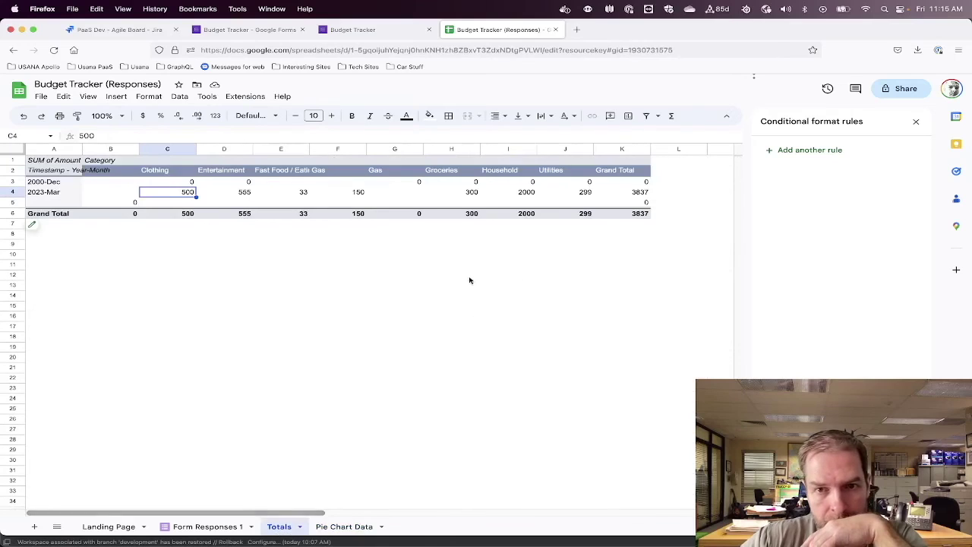
left_click(341, 527)
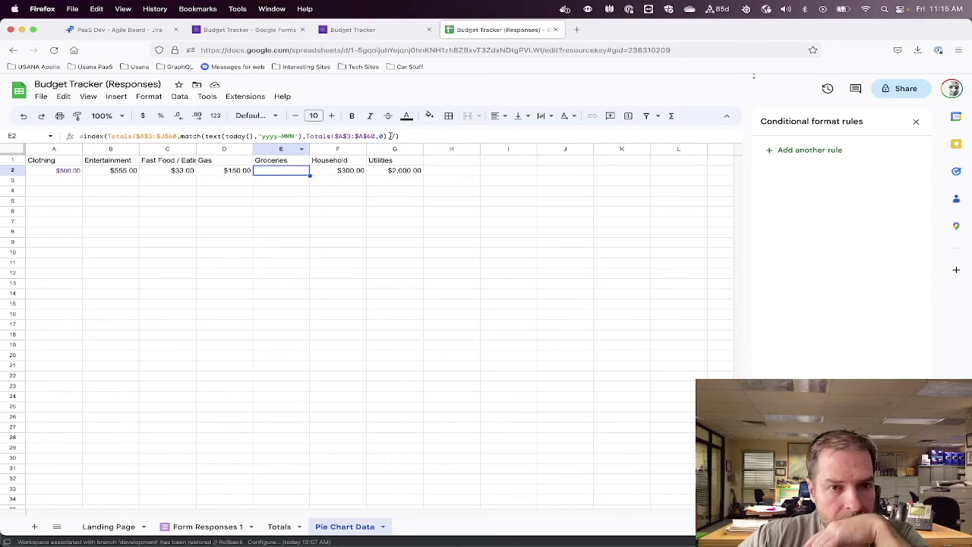
left_click(278, 527)
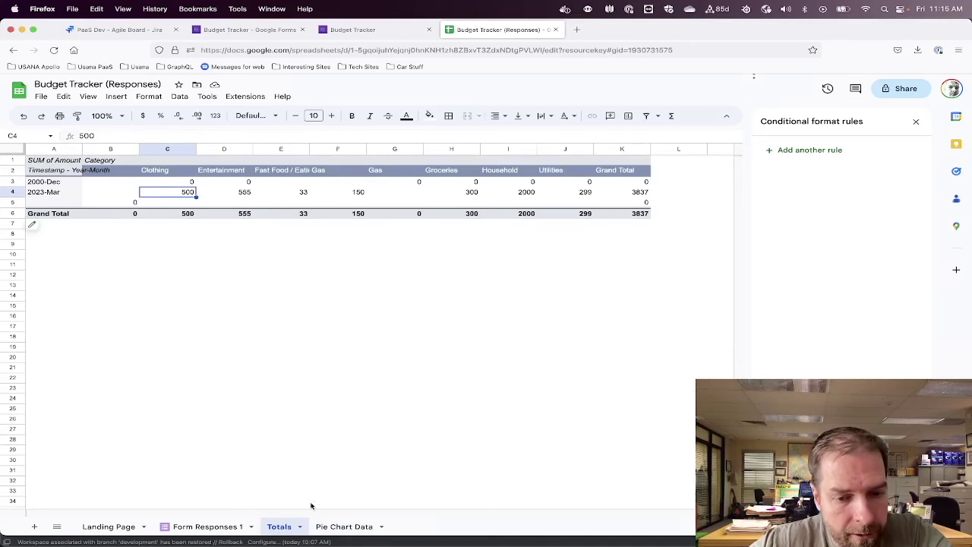
left_click(331, 527)
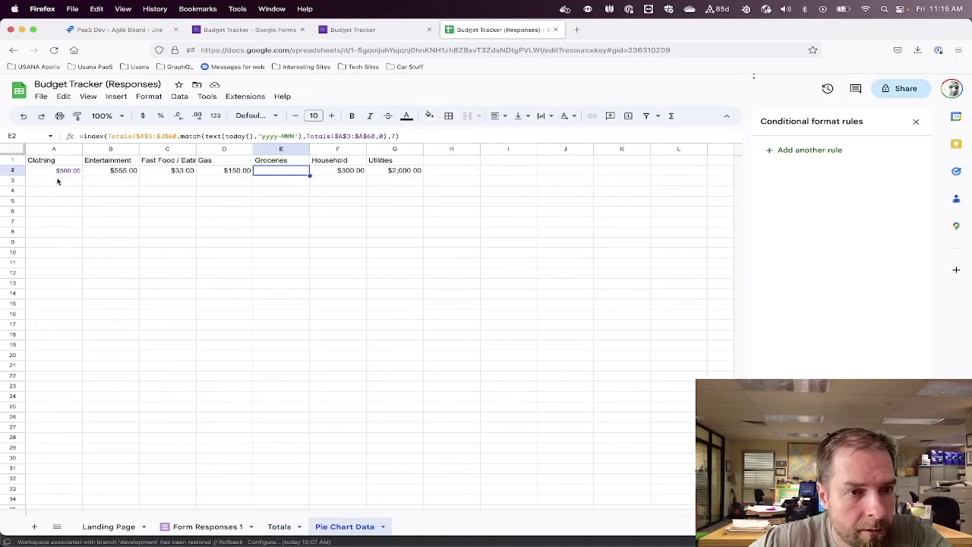
Copy the Clothing formula from A2 across row 2 of Pie Chart Data through the Utilities cell G2
left_click(103, 171)
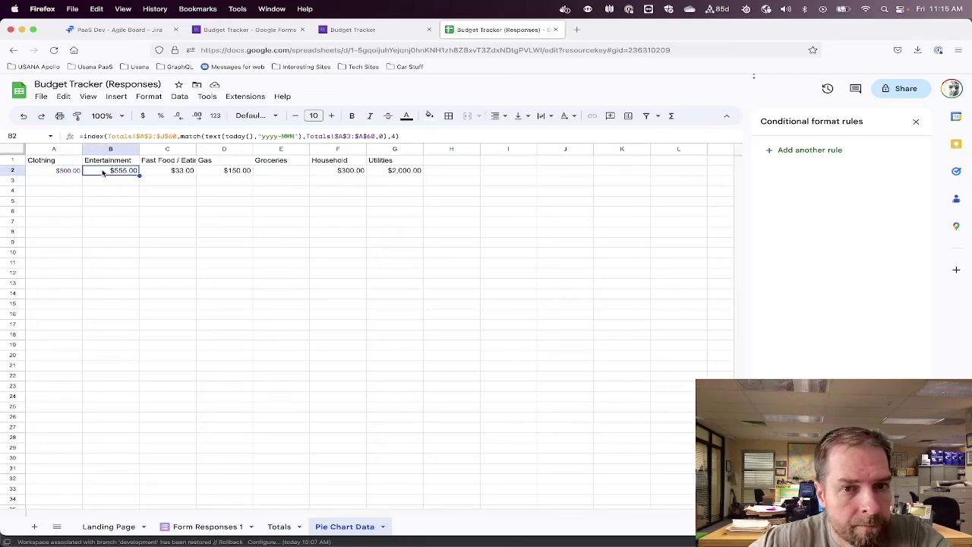
left_click(57, 172)
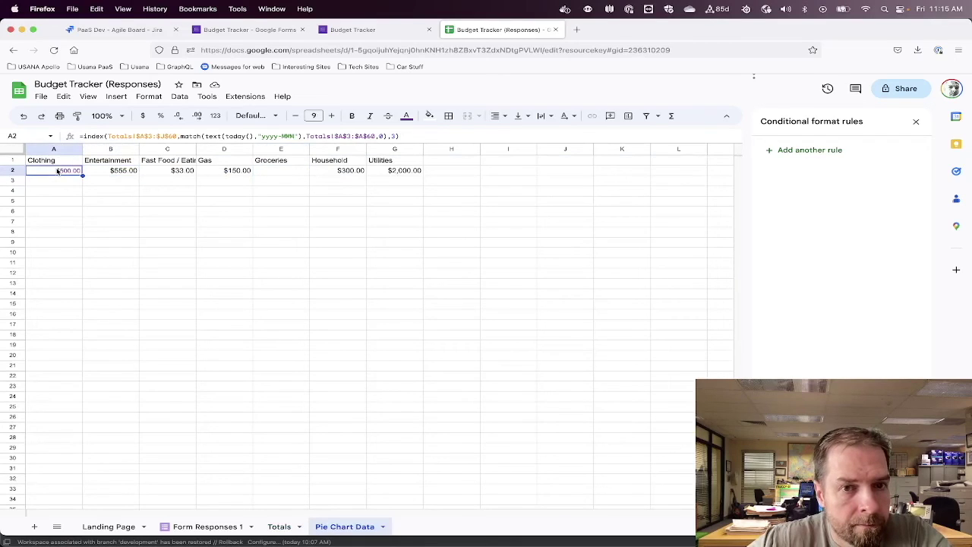
left_click(89, 172)
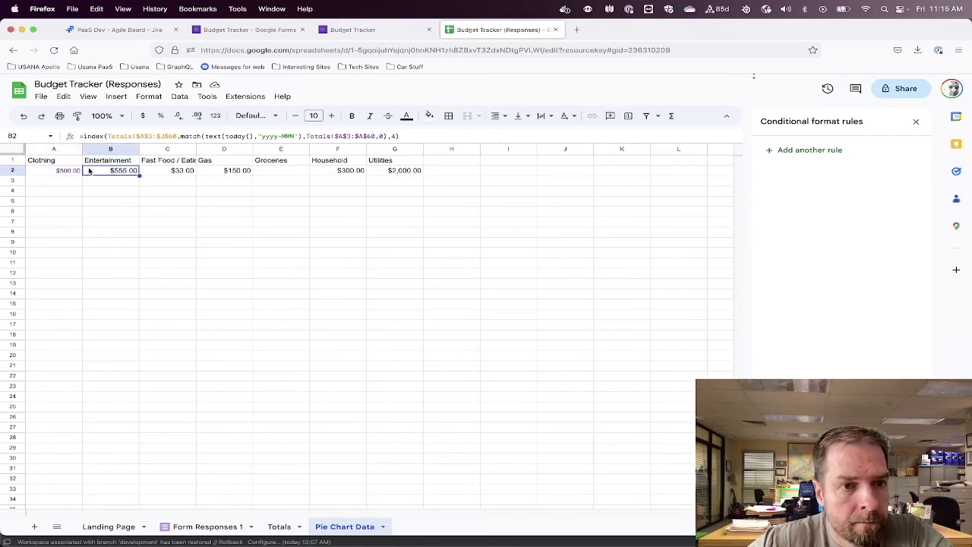
left_click(63, 171)
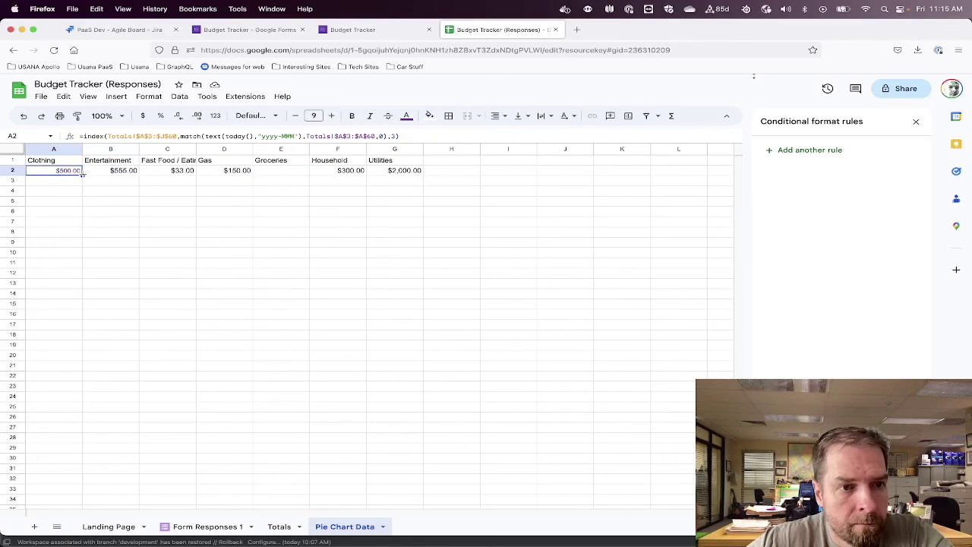
left_click_drag(331, 181, 419, 176)
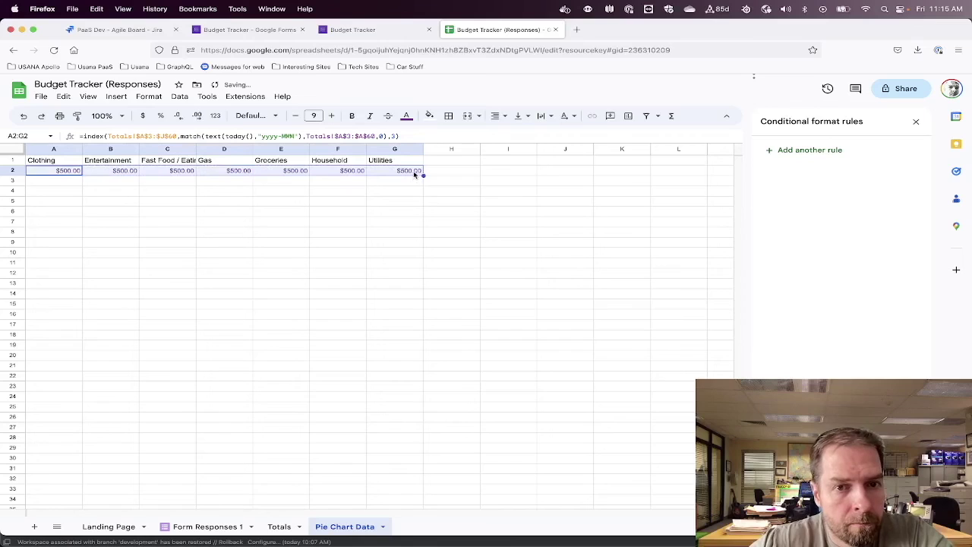
Set the INDEX column number in the Entertainment formula in B2 to 4
left_click(125, 171)
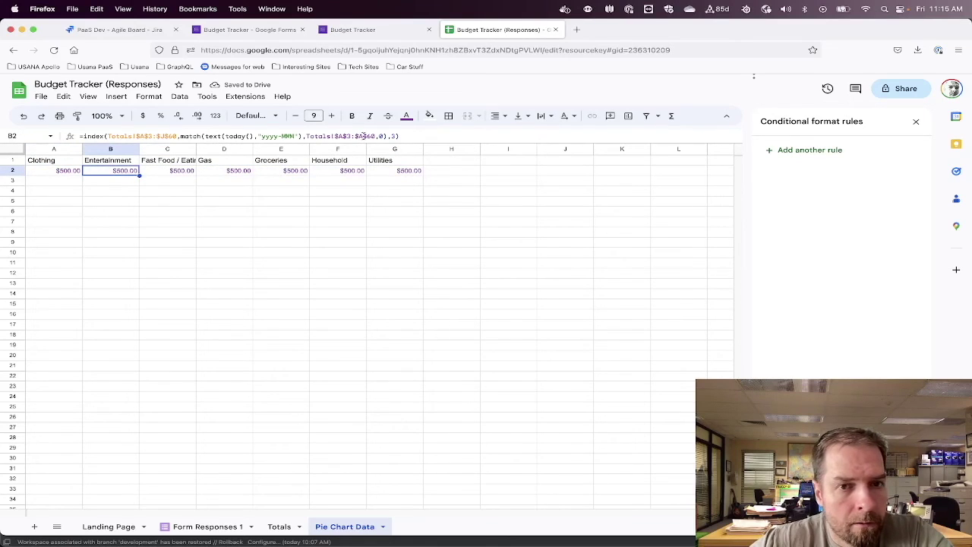
left_click(392, 136)
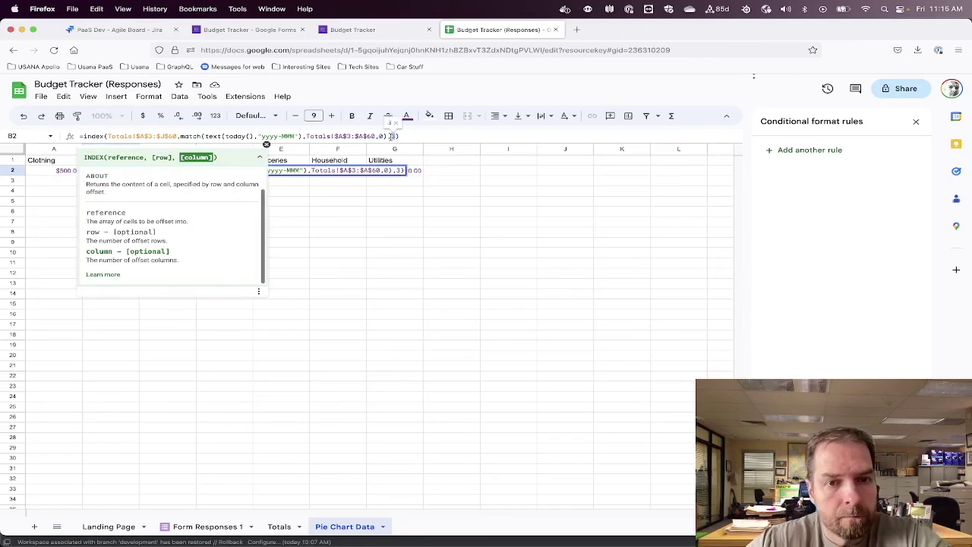
key("BackSpace")
type("4")
key("Return")
Set the INDEX column number in the fast food formula in C2 to 5
left_click(167, 170)
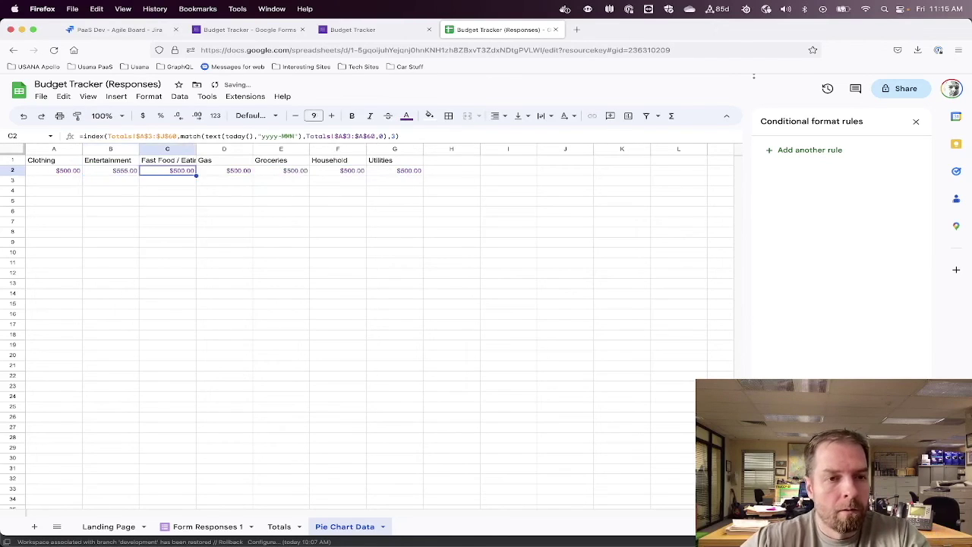
left_click(393, 136)
key("BackSpace")
type("5")
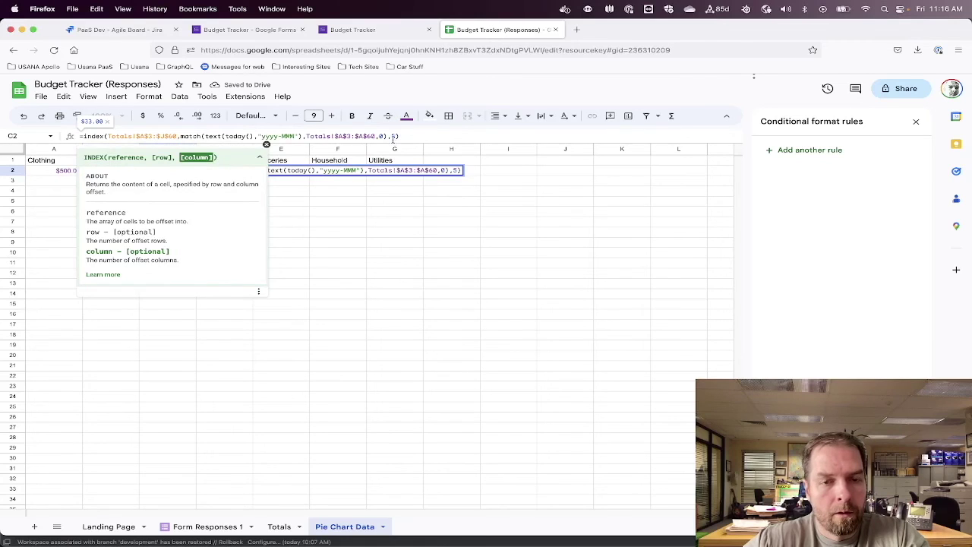
key("Return")
Set the INDEX column number in the Gas formula in D2 to 6
left_click(224, 171)
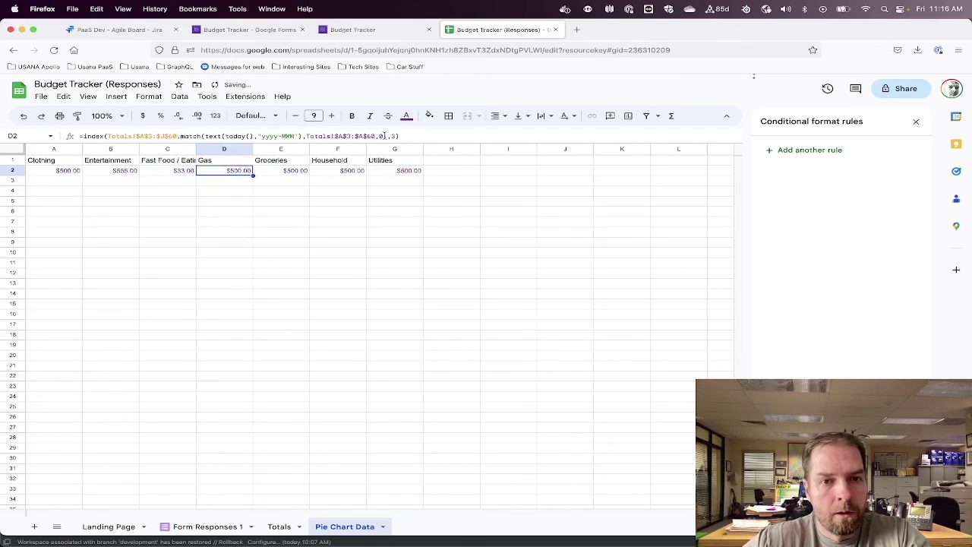
left_click(393, 136)
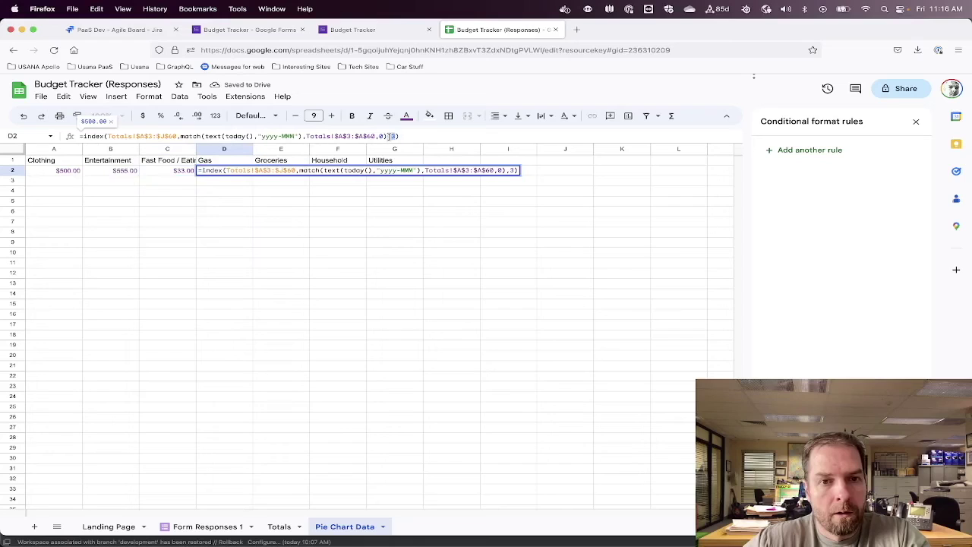
key("BackSpace")
type("6")
key("Return")
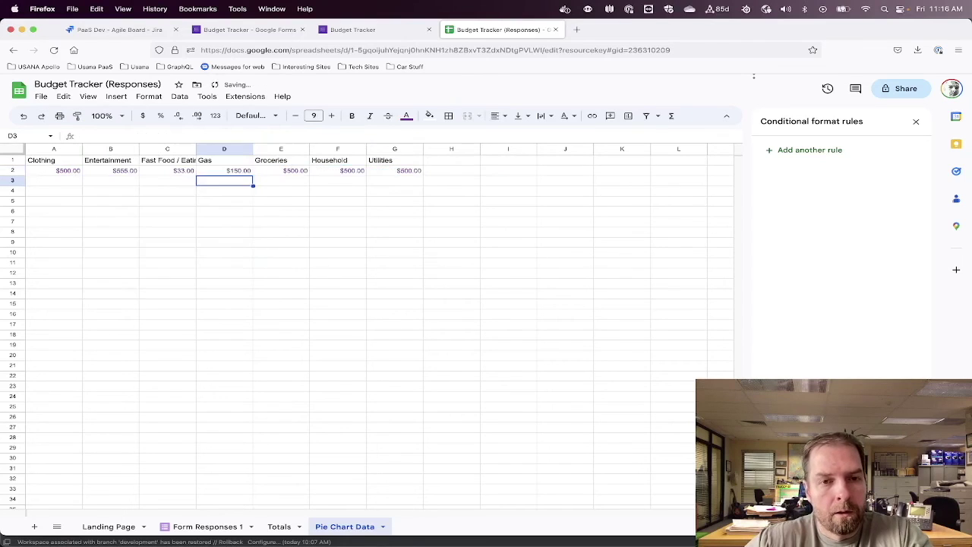
Set the INDEX column number in the Groceries formula in E2 to 7
left_click(281, 170)
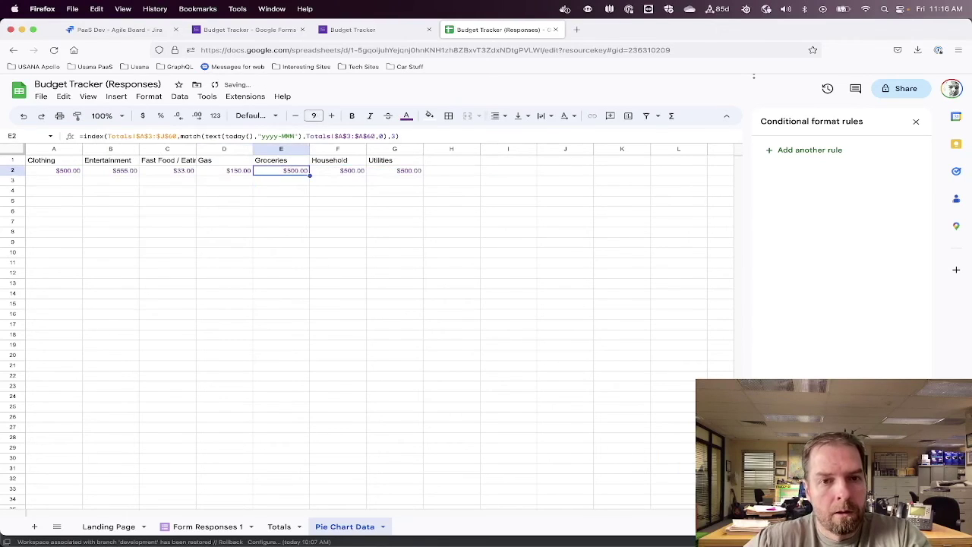
left_click(392, 136)
key("BackSpace")
type("7")
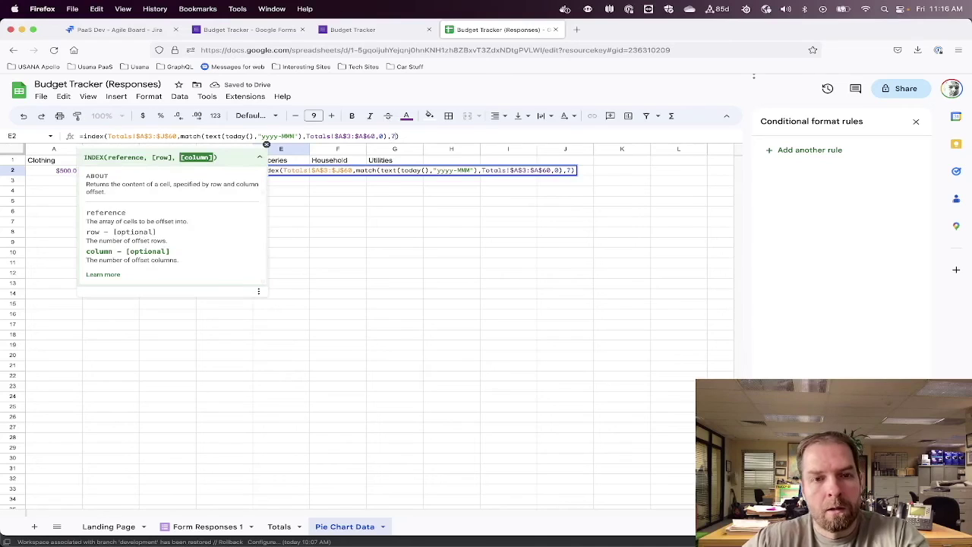
key("Return")
Set the INDEX column number in the Household formula in F2 to 8
left_click(338, 170)
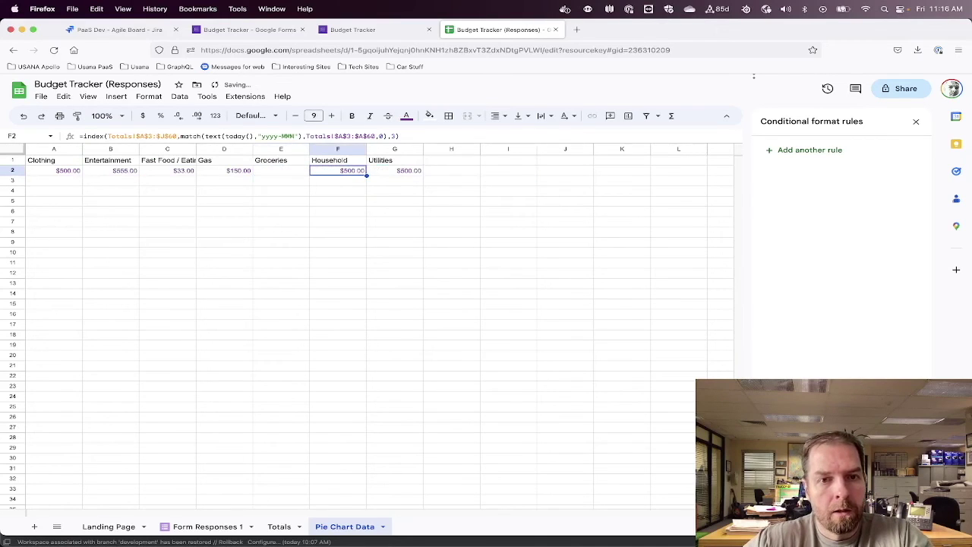
left_click(392, 136)
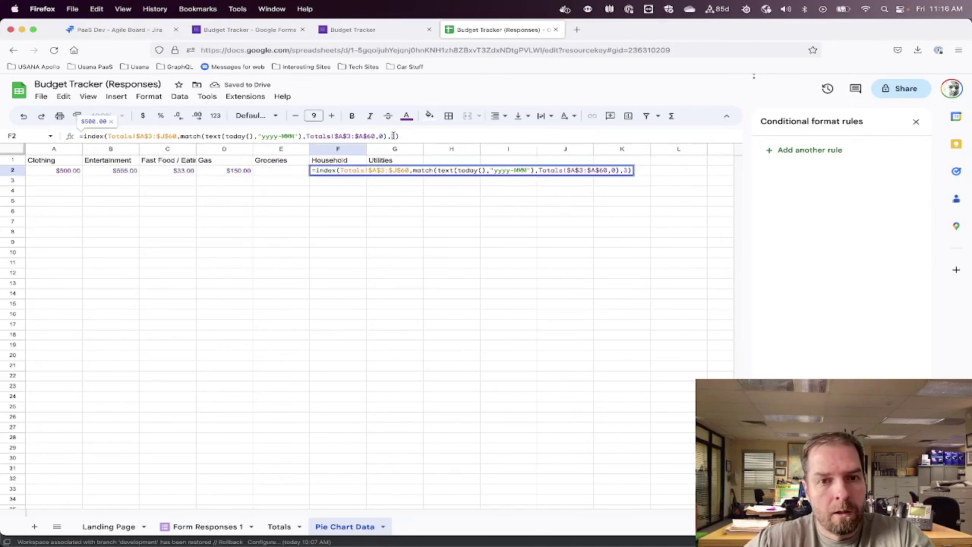
key("BackSpace")
type("8")
key("Return")
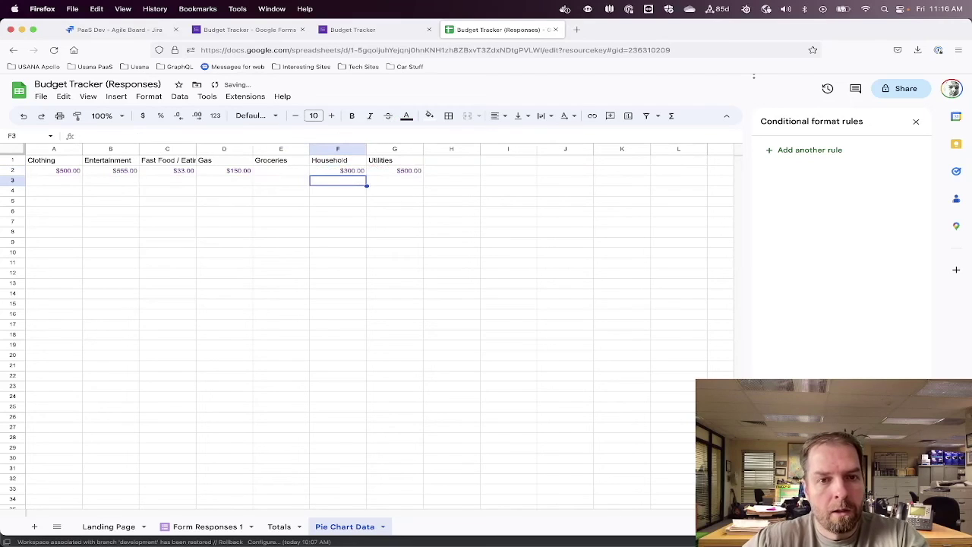
Set the INDEX column number in the Utilities formula in G2 to 9
left_click(394, 170)
left_click(394, 136)
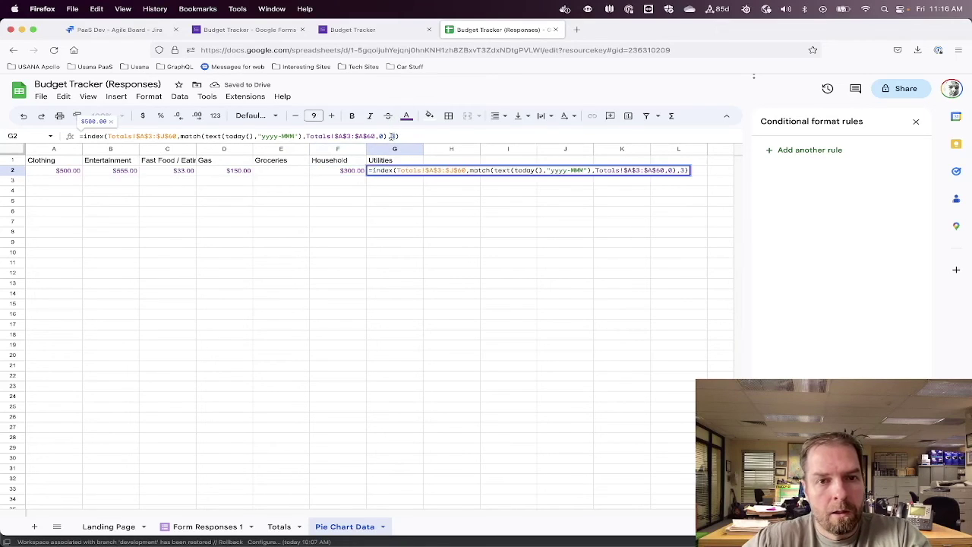
key("BackSpace")
type("9")
key("Return")
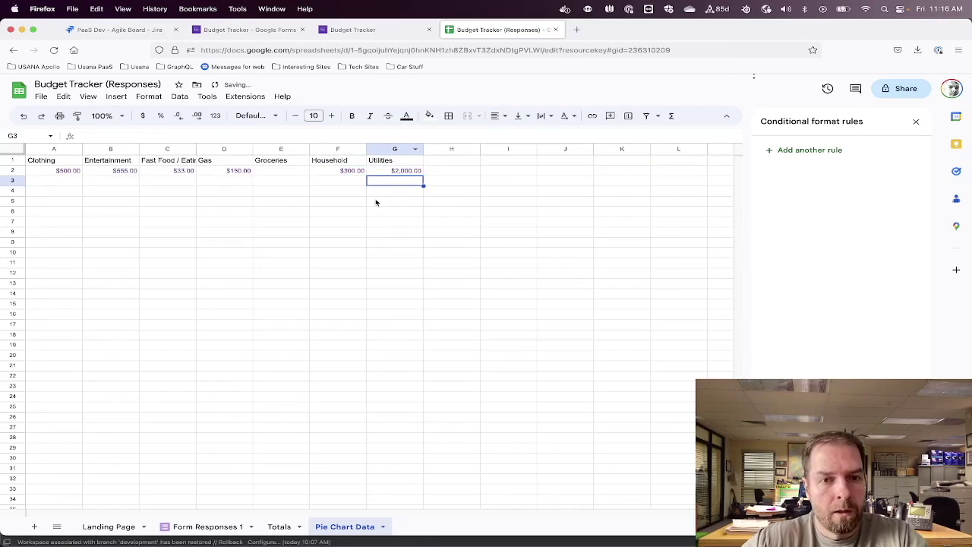
Extend the G2 formula into H2 and change its INDEX column number to the Utilities column of Totals
left_click(416, 171)
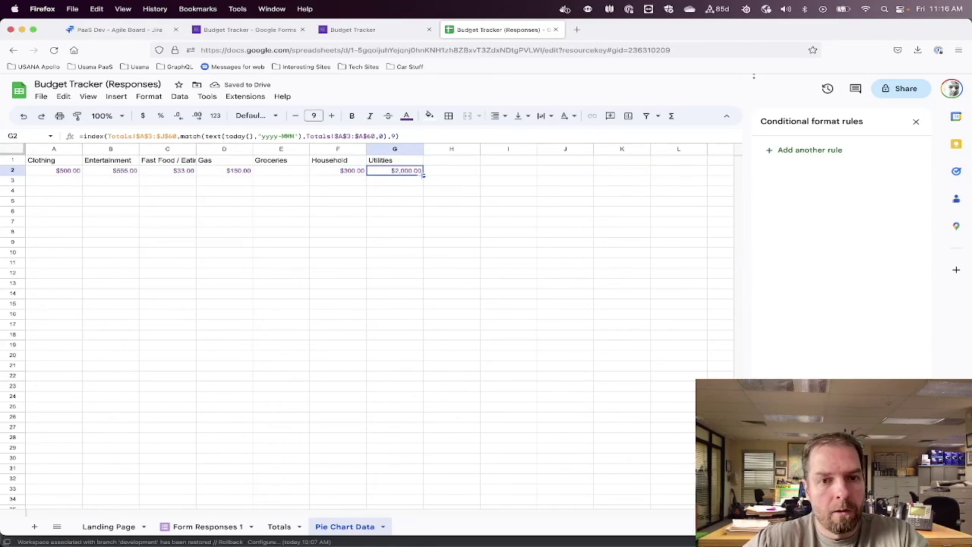
left_click_drag(457, 175, 458, 173)
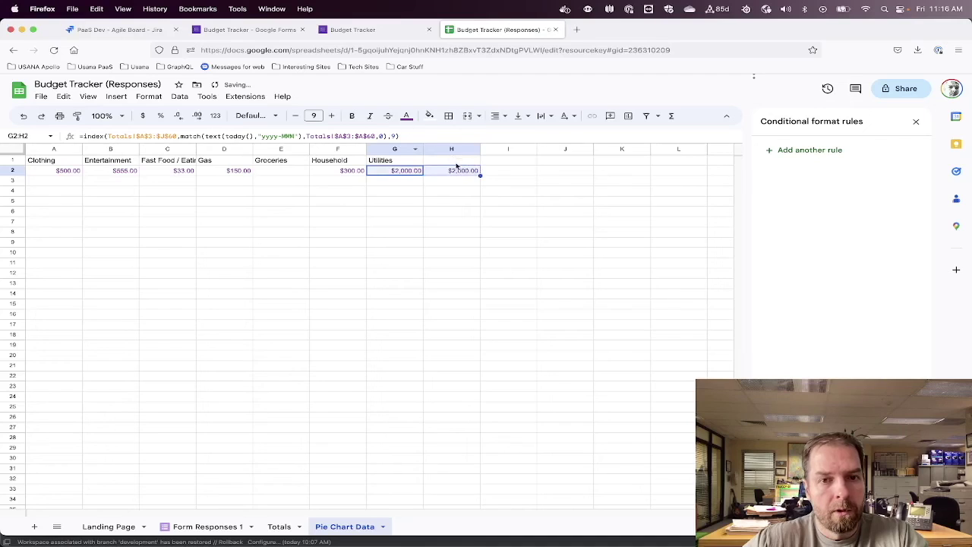
left_click(451, 170)
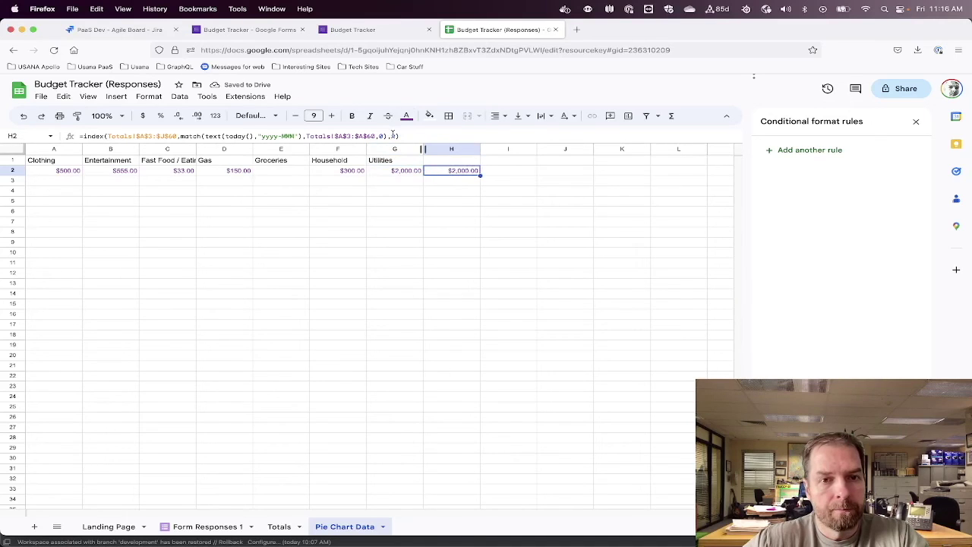
left_click(394, 135)
key("BackSpace")
type("8")
key("Return")
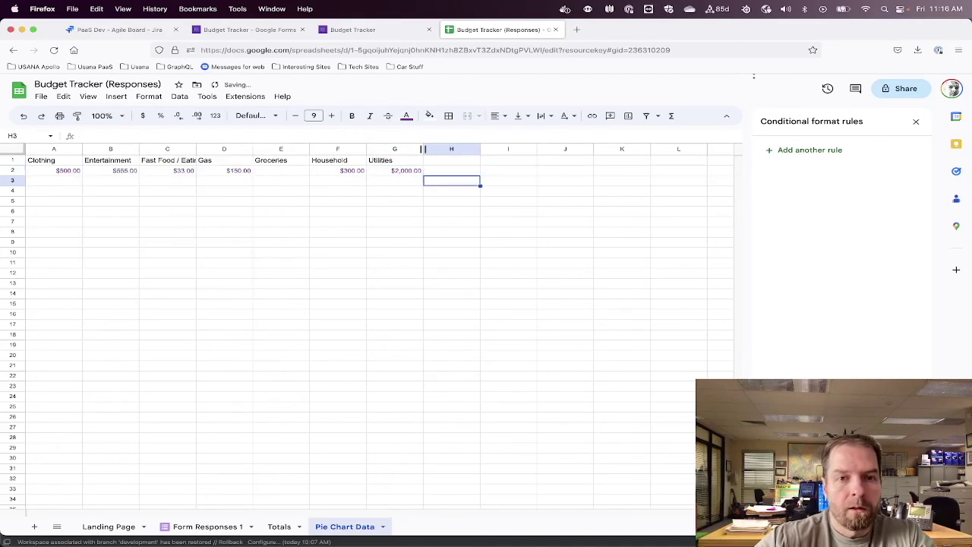
Copy the category headers C2:J2 from Totals into row 1 of Pie Chart Data, starting at A1
left_click(275, 529)
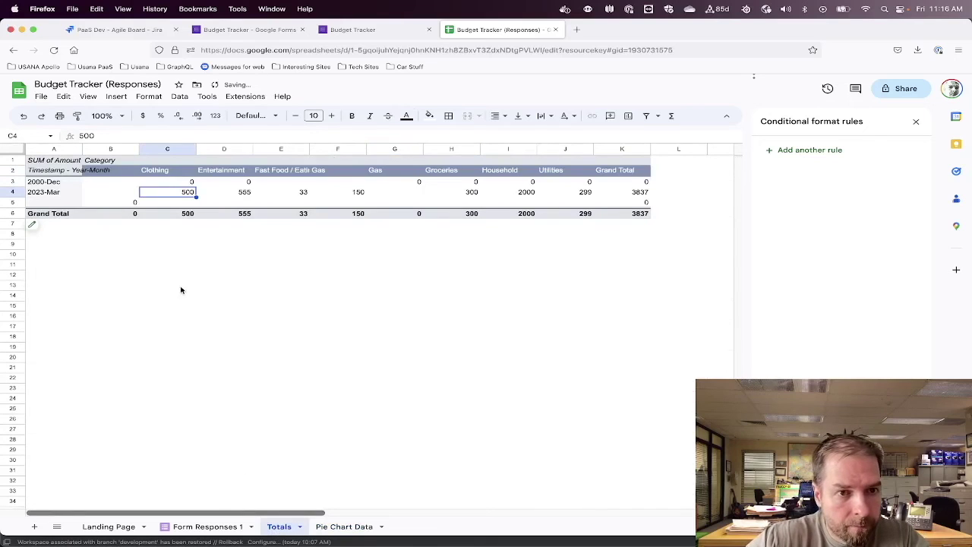
left_click_drag(152, 172, 563, 173)
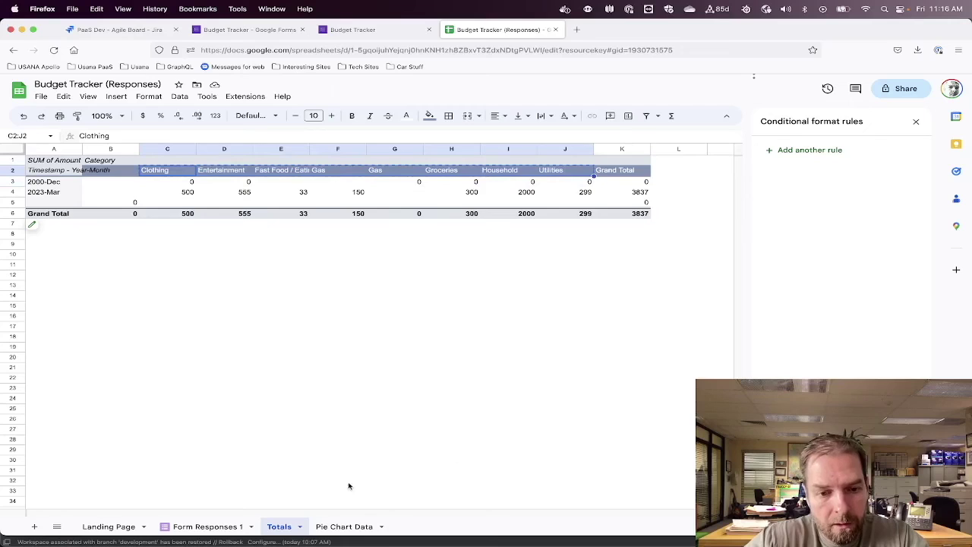
left_click(333, 526)
left_click(67, 161)
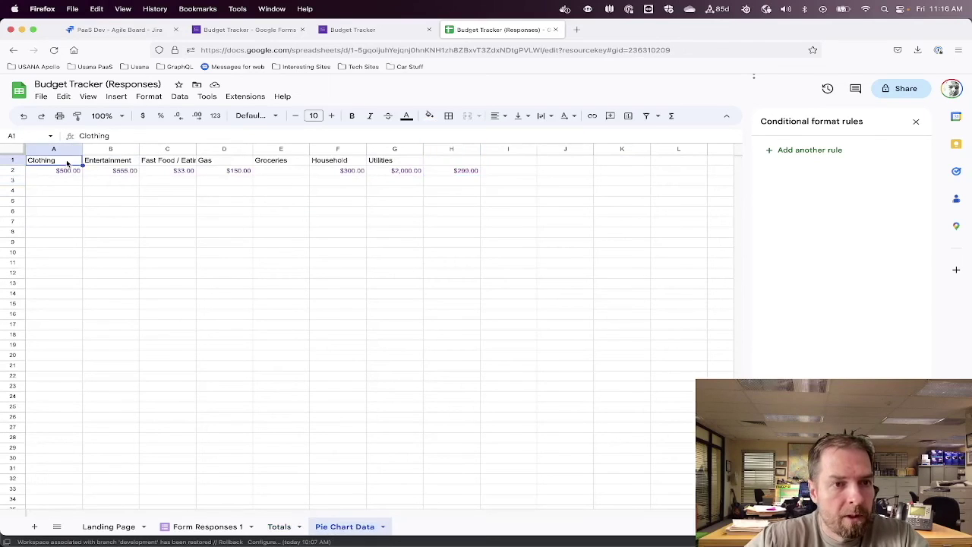
type("Clothing\tEntertainment\tFast Food / Eating Out\tGas\tGas\tGroceries\tHousehold\tUtilities")
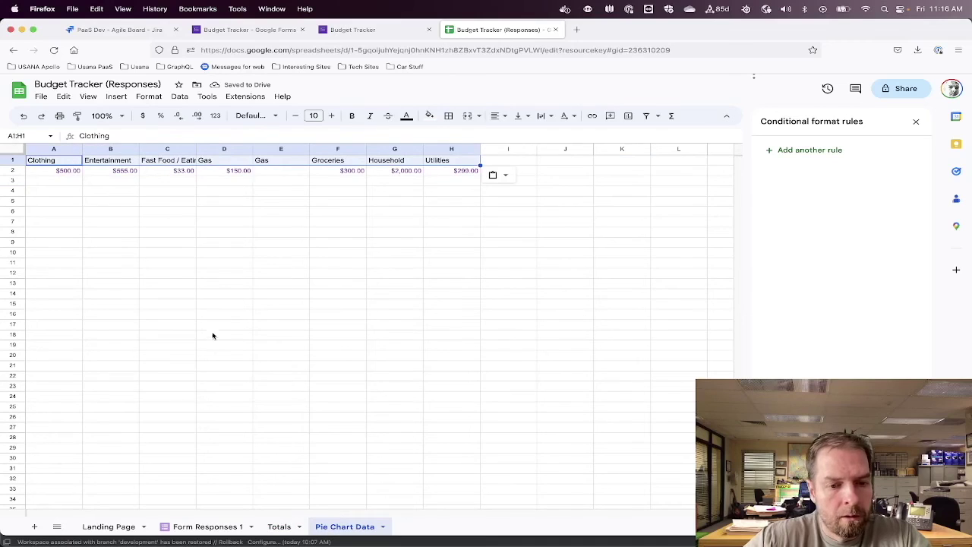
Compare the Gas columns in Totals and Pie Chart Data with the category entries in Form Responses 1
left_click(282, 527)
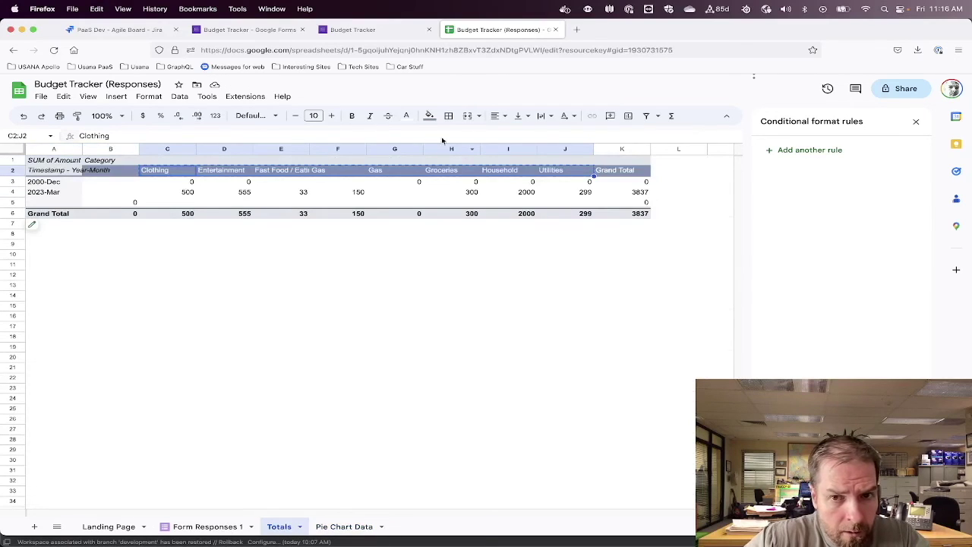
left_click(346, 527)
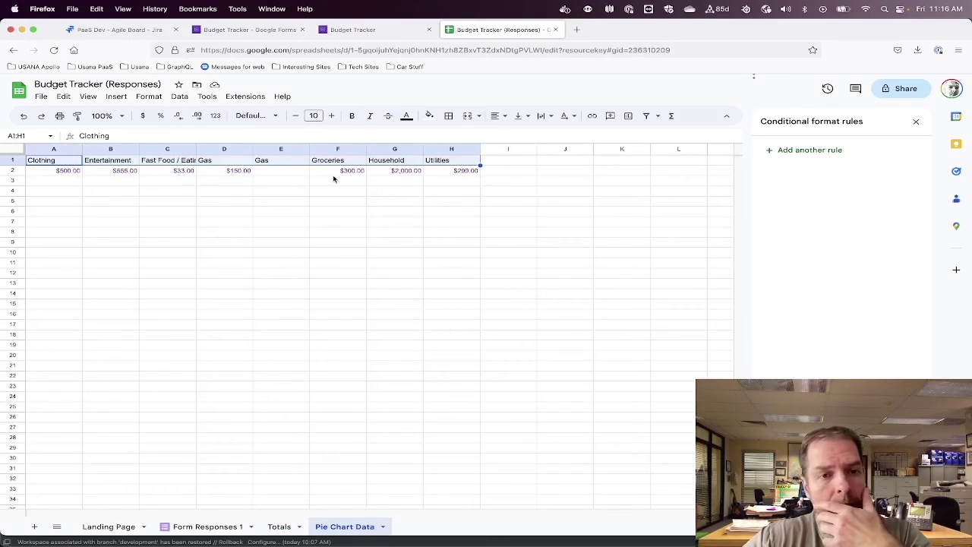
left_click(370, 29)
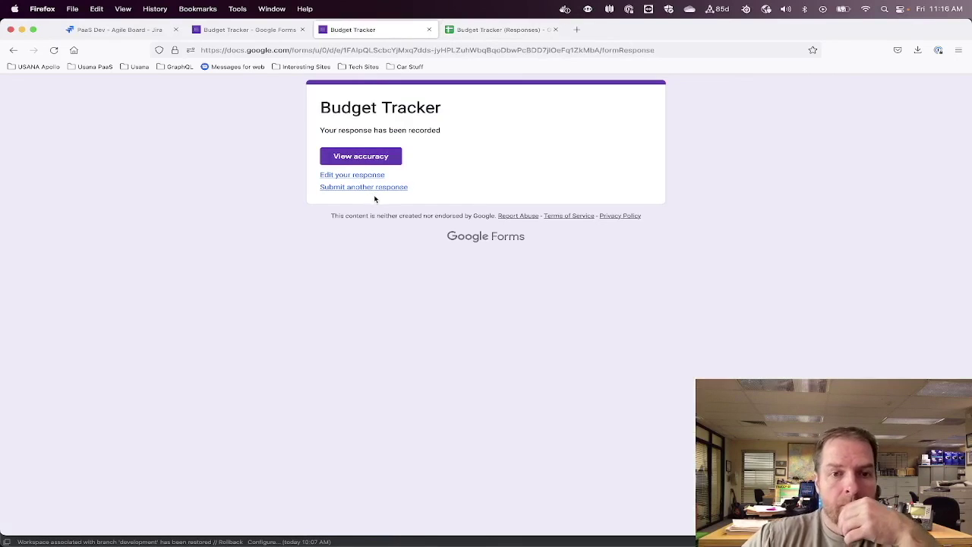
left_click(483, 29)
left_click(215, 526)
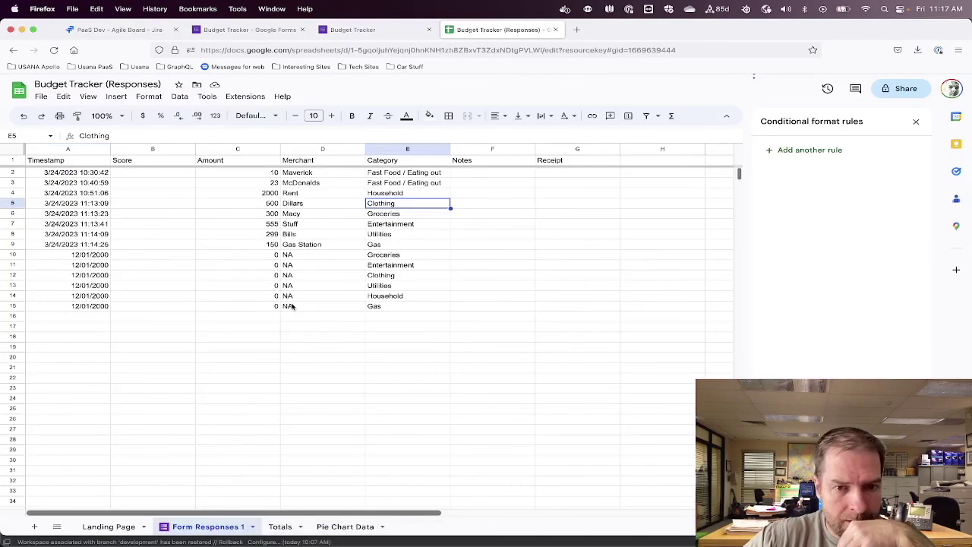
left_click(350, 249)
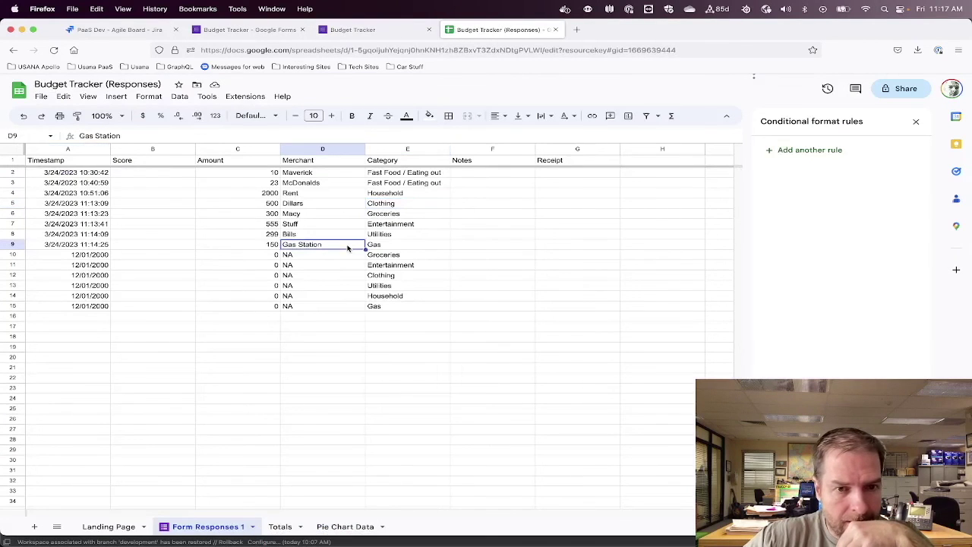
left_click(172, 257)
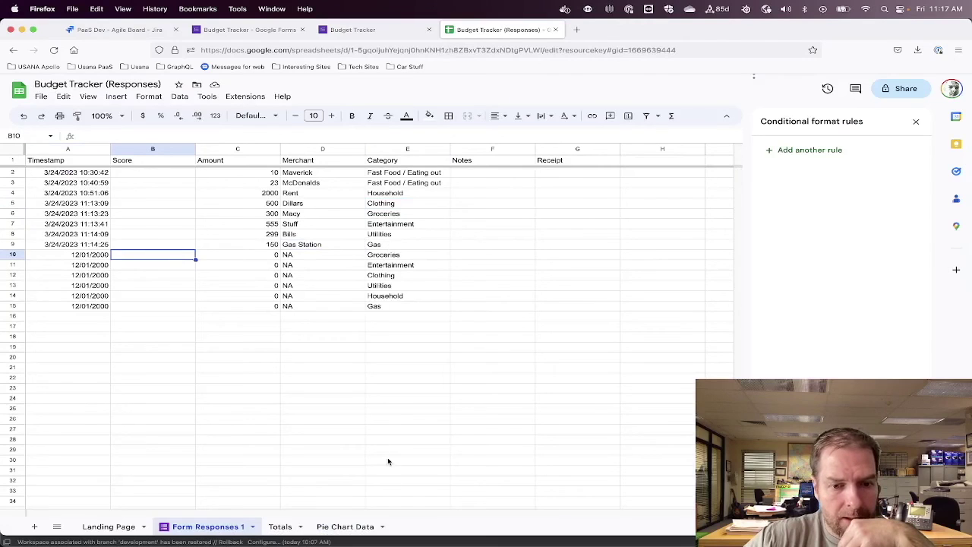
left_click(343, 526)
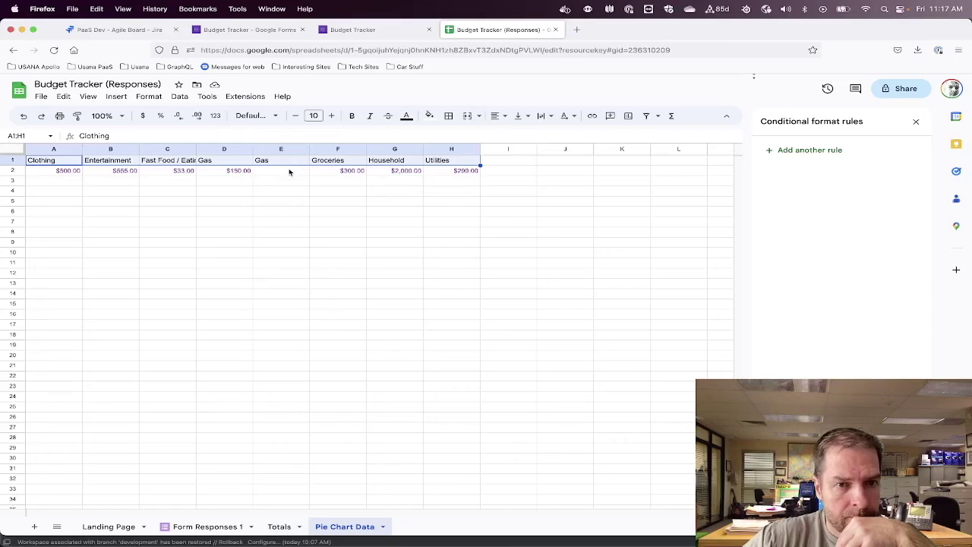
left_click(278, 526)
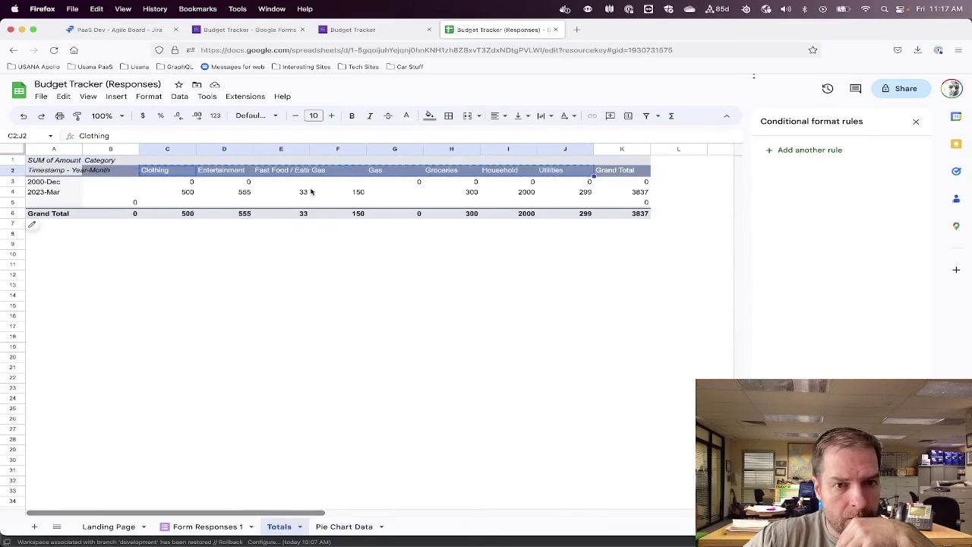
left_click(369, 193)
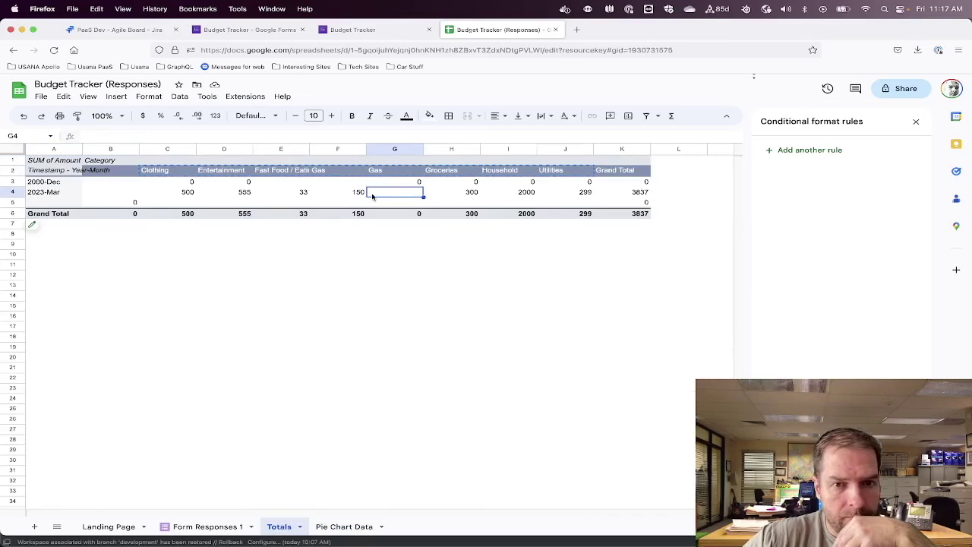
left_click(346, 194)
left_click(343, 169)
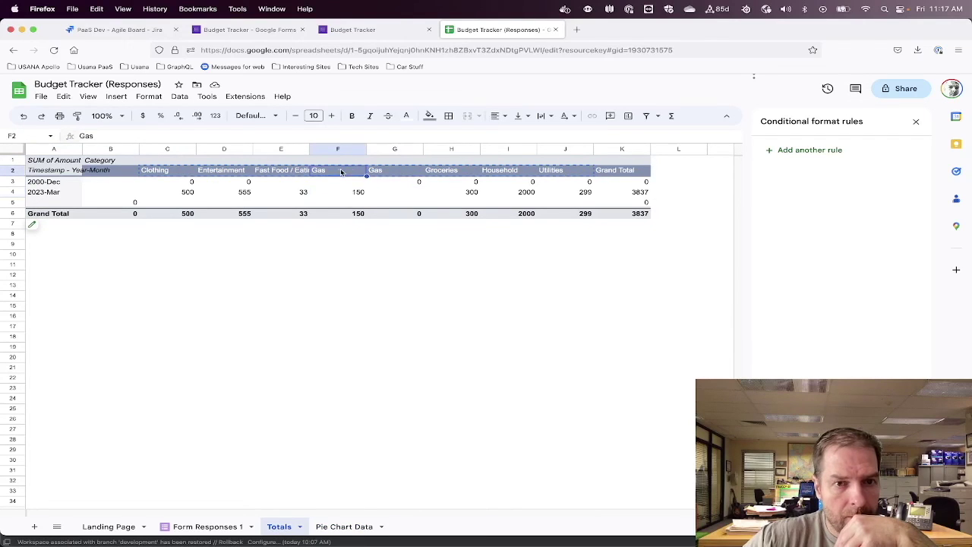
key("Right")
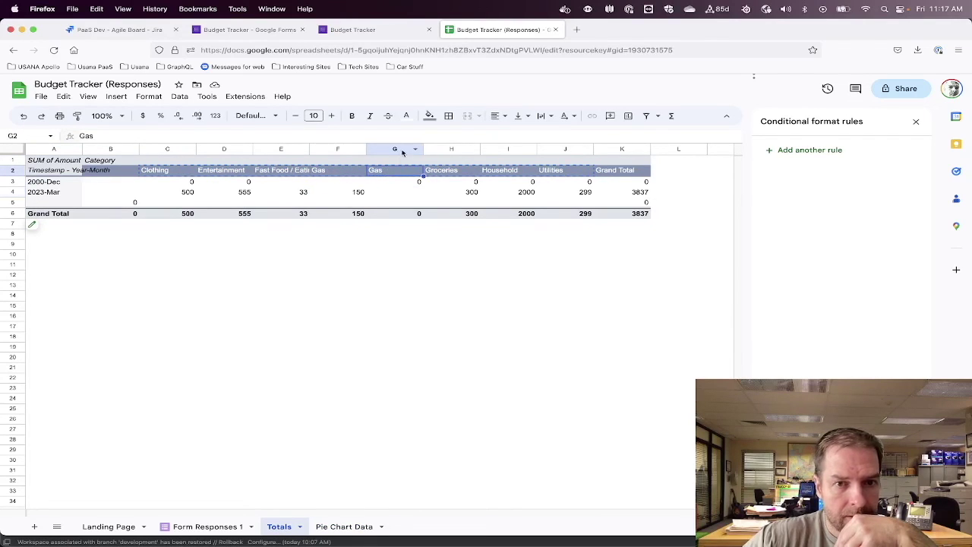
Correct the Gas category in E15 of Form Responses 1 so that it matches the Gas entry in E9
left_click(199, 531)
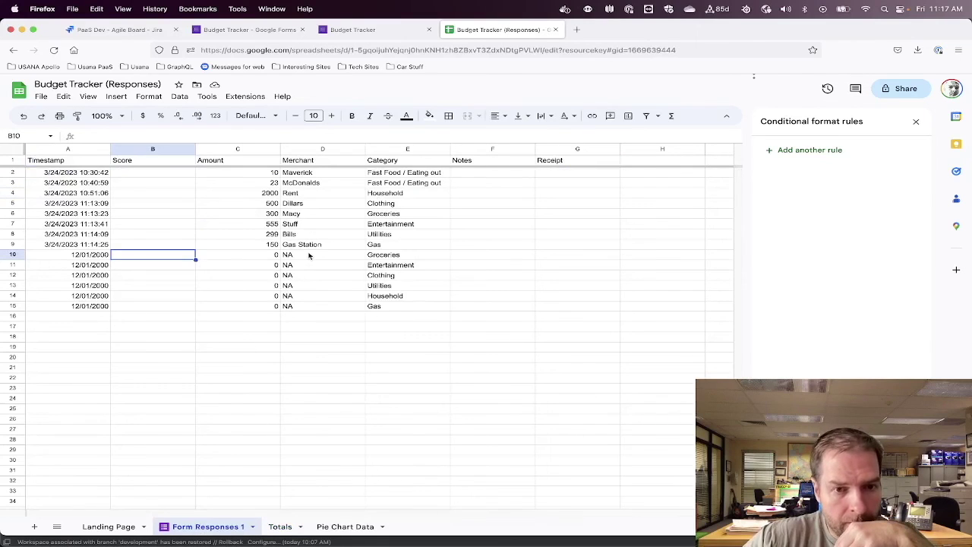
left_click(302, 227)
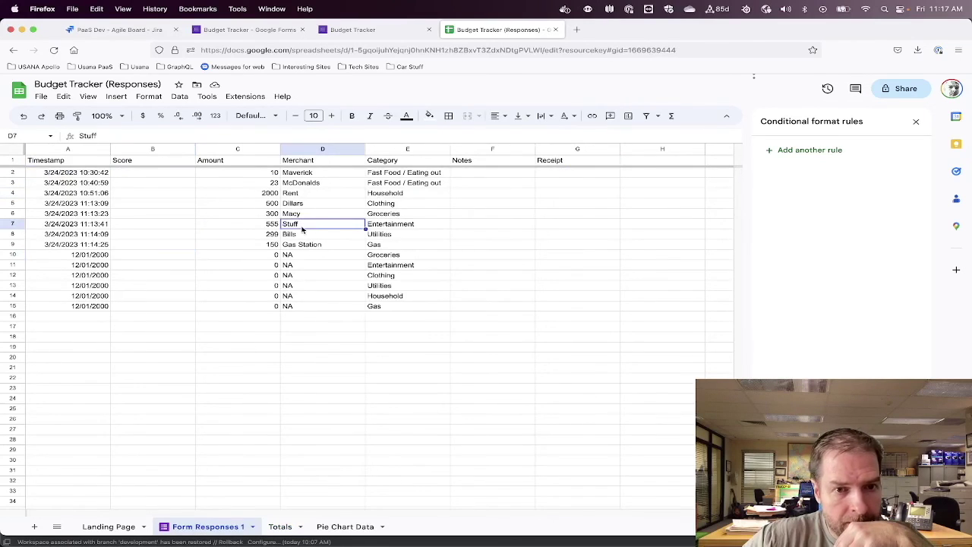
left_click(398, 244)
double_click(393, 308)
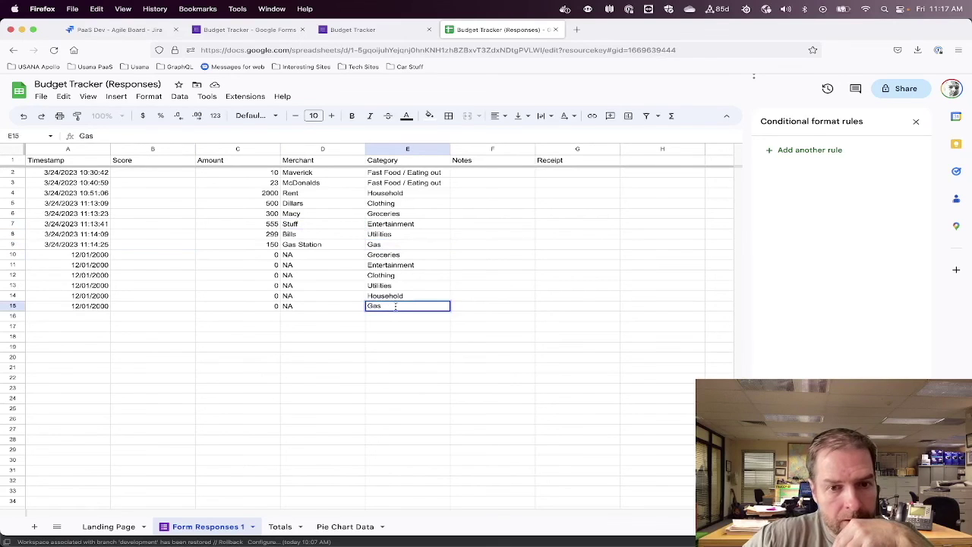
key("Return")
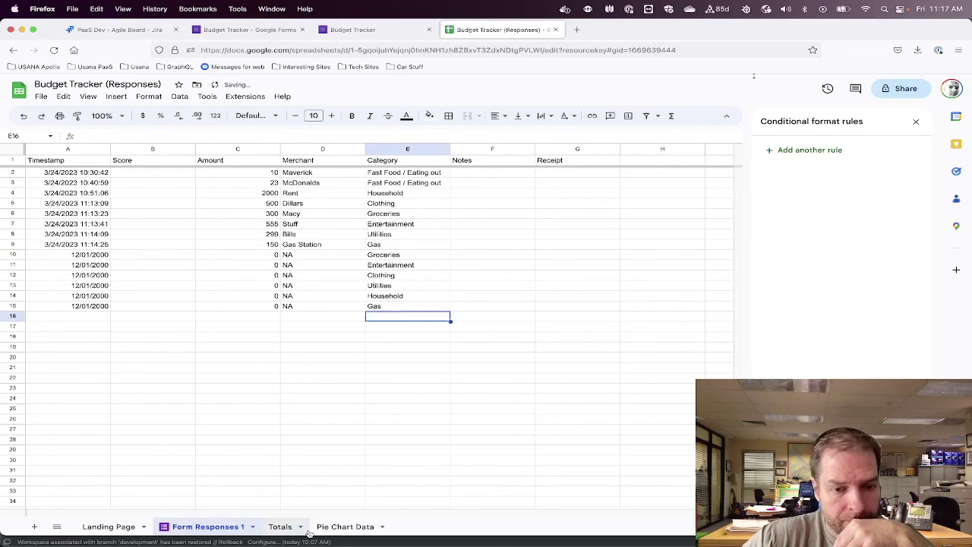
Replace the Pie Chart Data headers from A1 onward with the Totals headers C2:I2, Clothing through Utilities
left_click(281, 527)
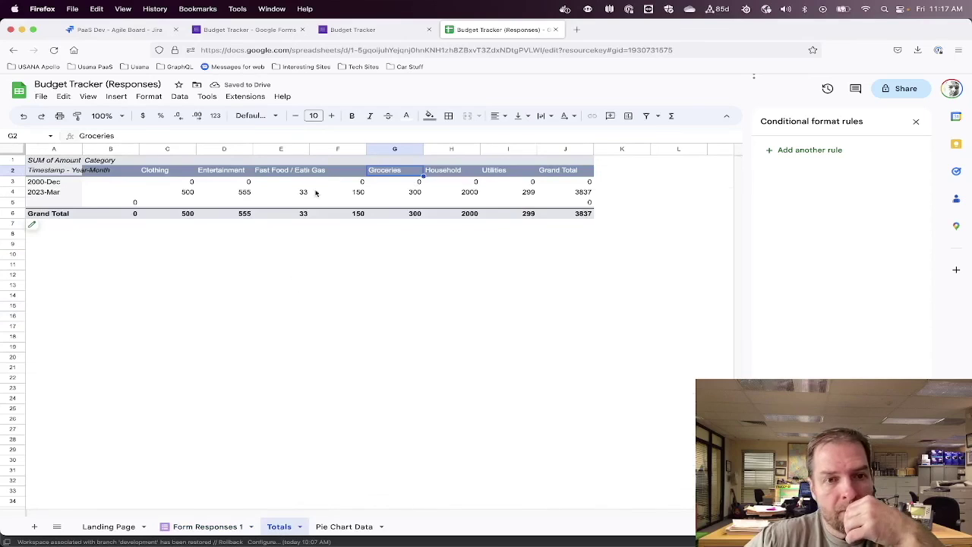
left_click(328, 527)
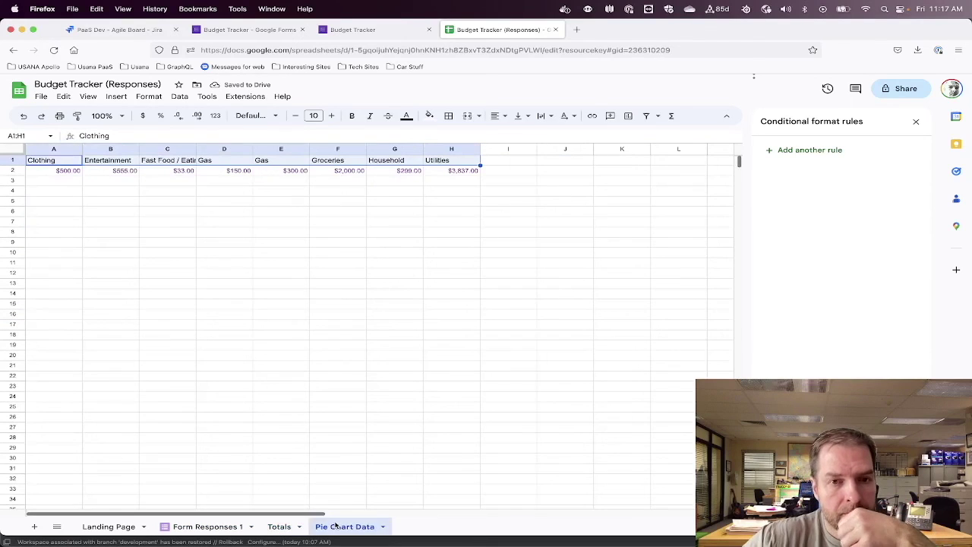
left_click(265, 164)
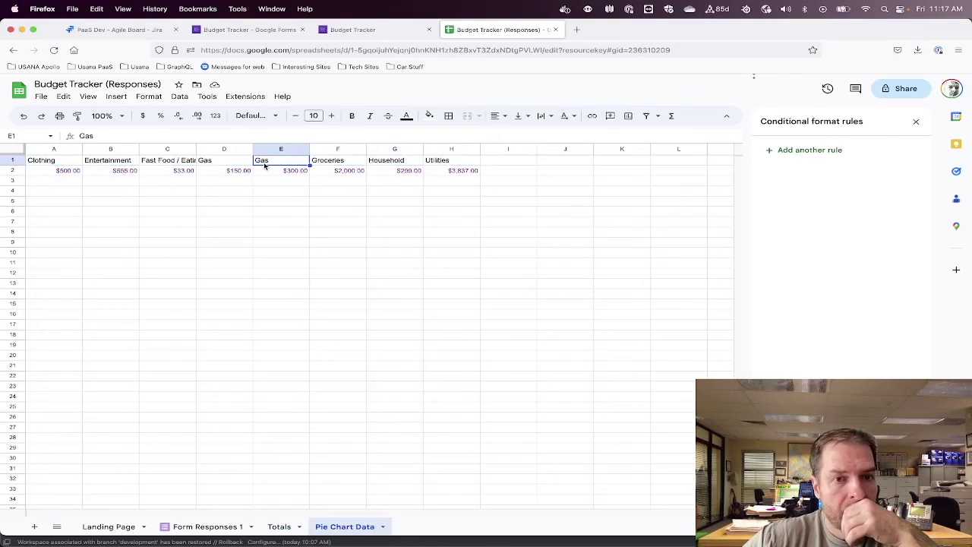
left_click(273, 527)
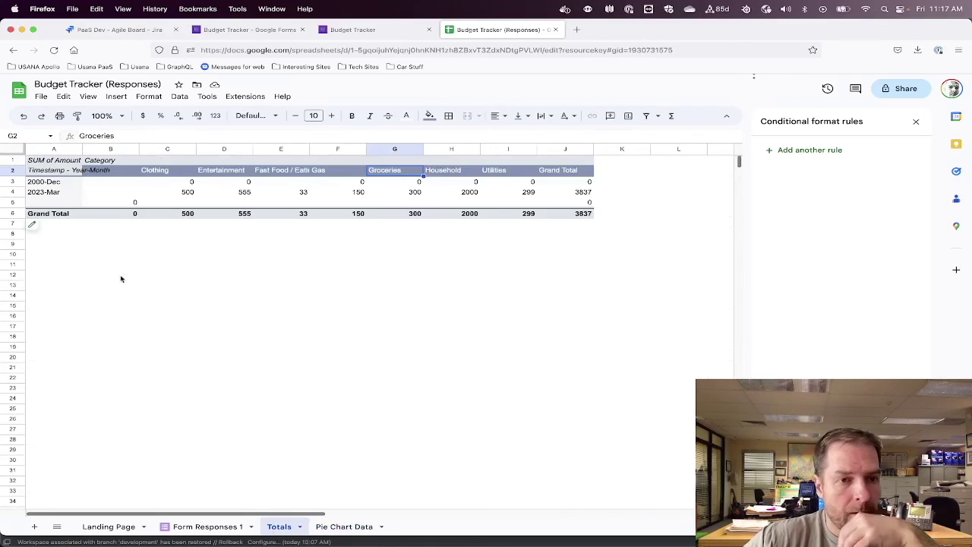
left_click_drag(154, 170, 524, 174)
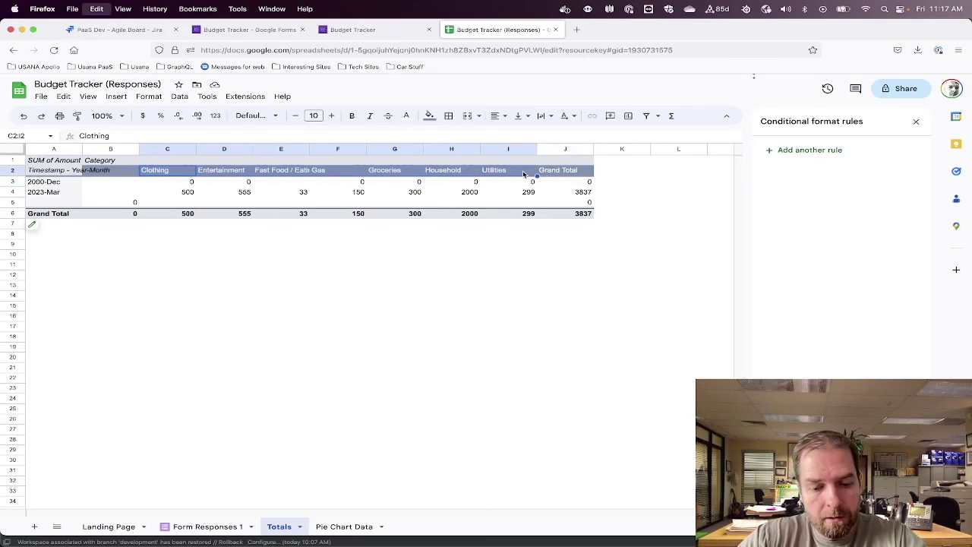
left_click(341, 528)
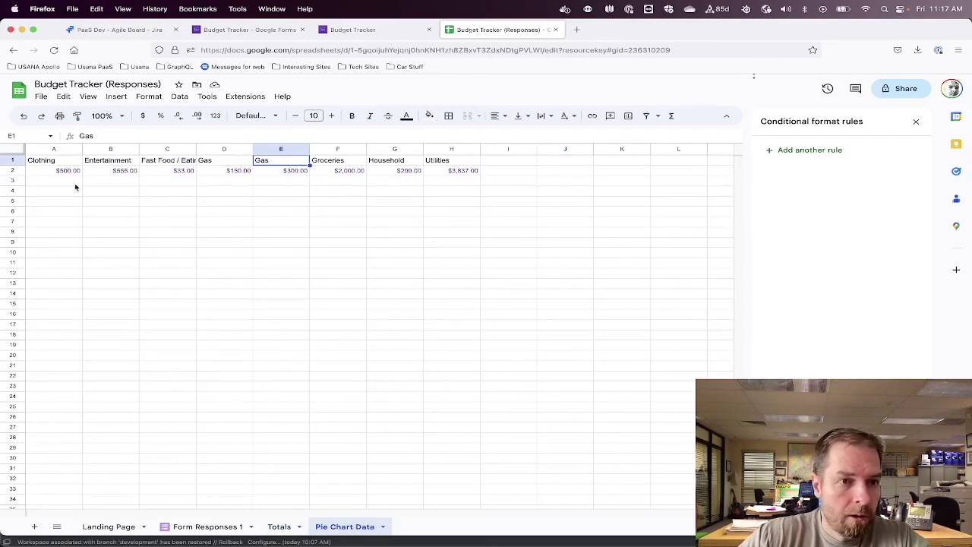
left_click(63, 160)
type("Clothing\tEntertainment\tFast Food / Eatin\tGas\tGroceries\tHousehold\tUtilities")
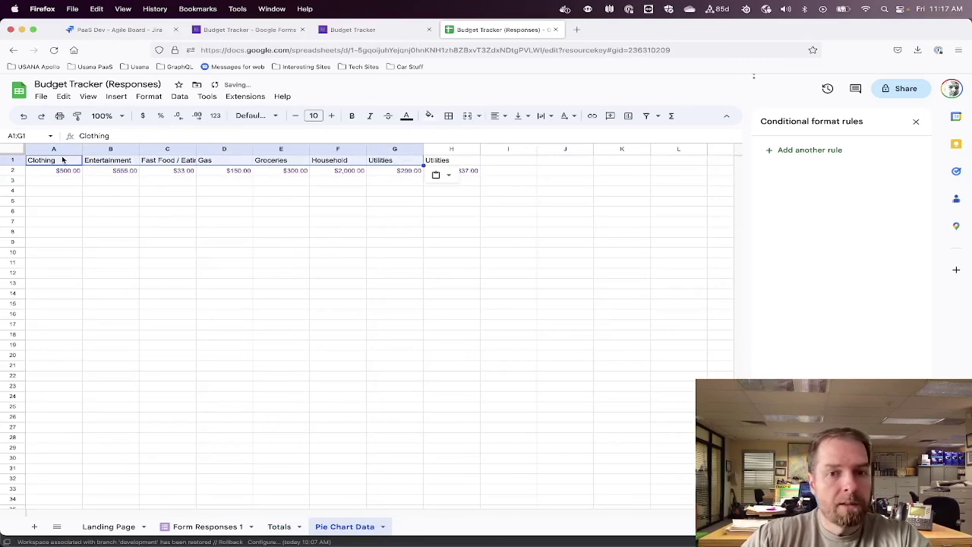
Clear the surplus Utilities header and formula in H1:H2 of Pie Chart Data
left_click(466, 164)
left_click(468, 174, "shift")
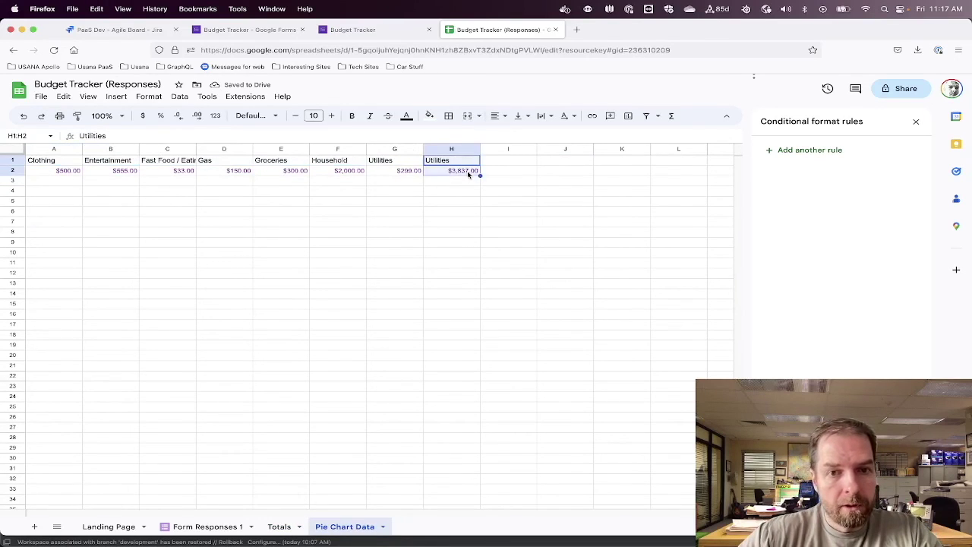
key("Delete")
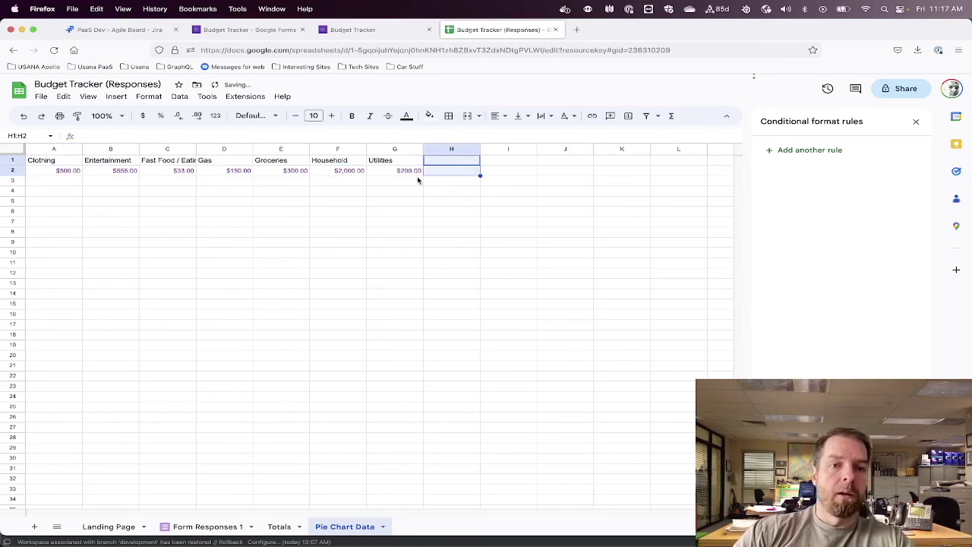
left_click(391, 225)
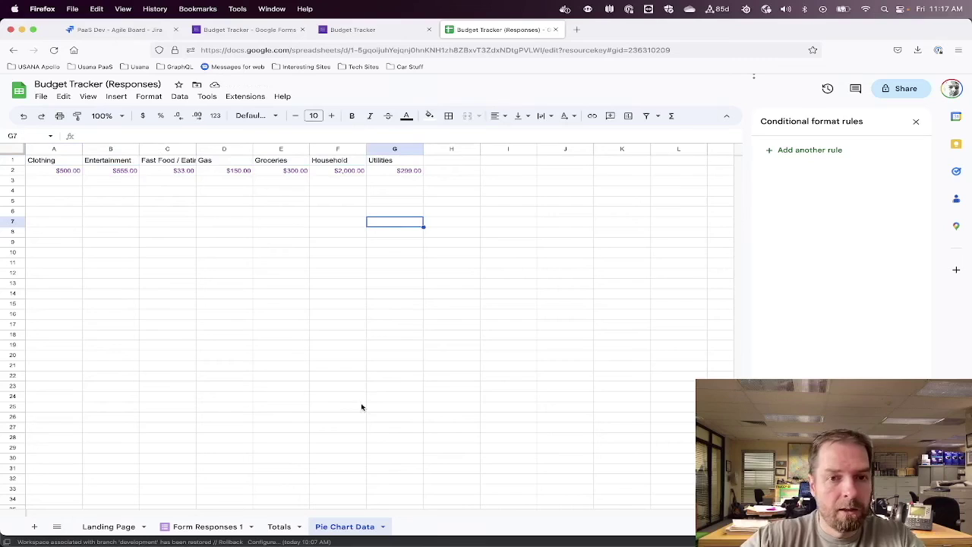
Move the pie chart on the Landing Page slightly upward, directly beneath the remaining budget row
left_click(105, 527)
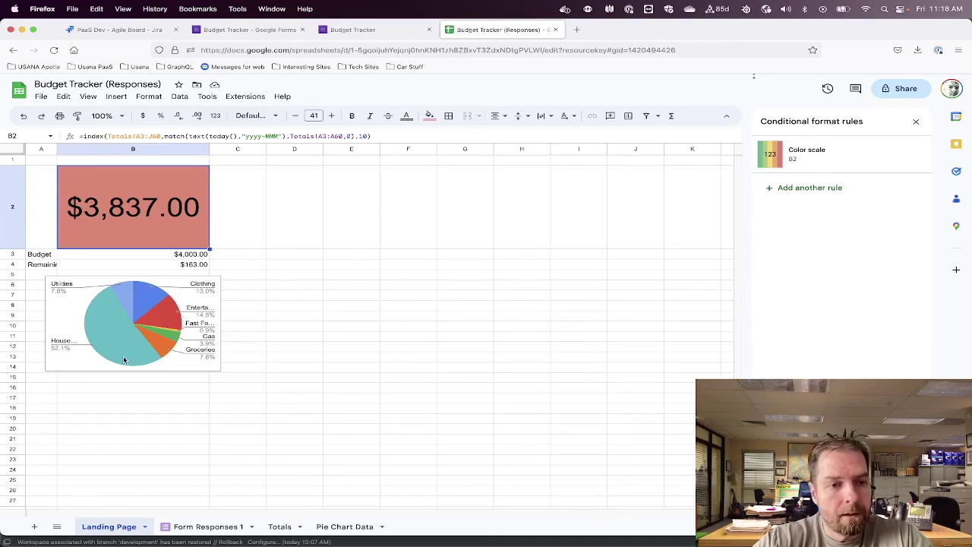
left_click(84, 310)
mouse_move(84, 310)
left_mouse_down()
mouse_move(72, 296)
mouse_move(80, 295)
left_mouse_up()
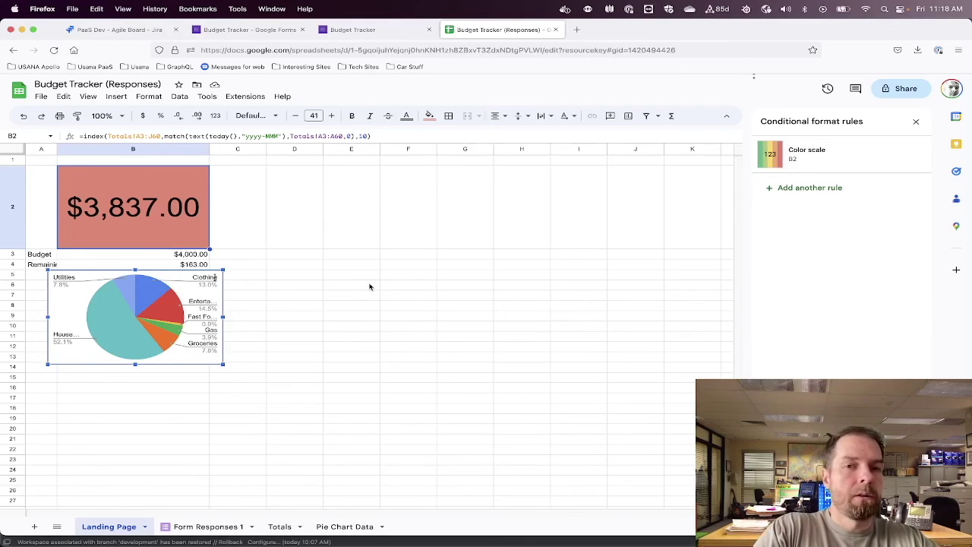
Close the submitted Budget Tracker form page and the form editor, keeping the Budget Tracker (Responses) spreadsheet open
left_click(396, 28)
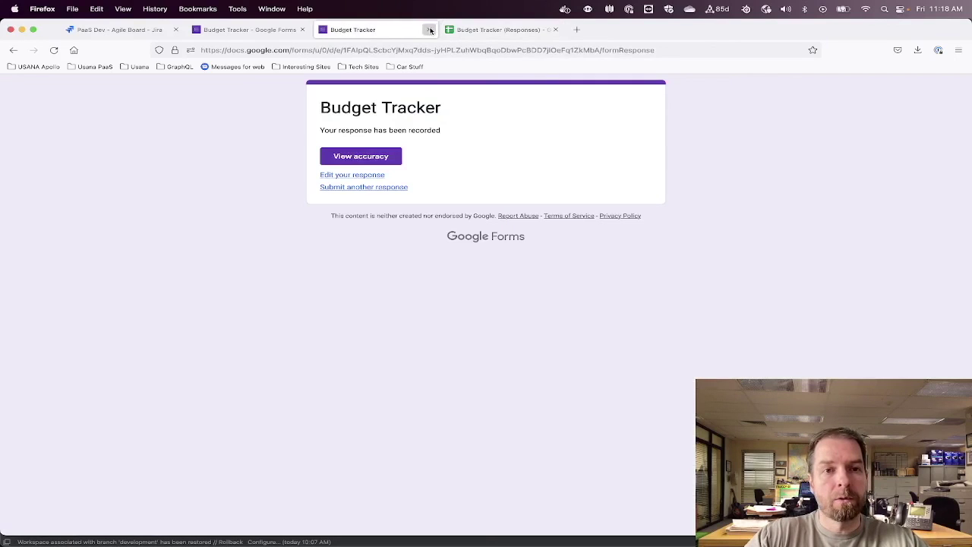
left_click(429, 28)
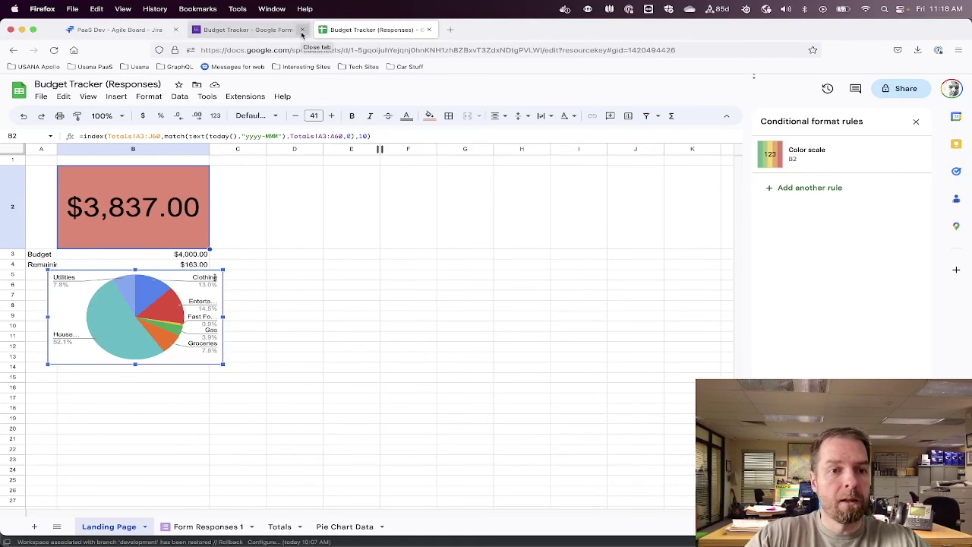
left_click(301, 30)
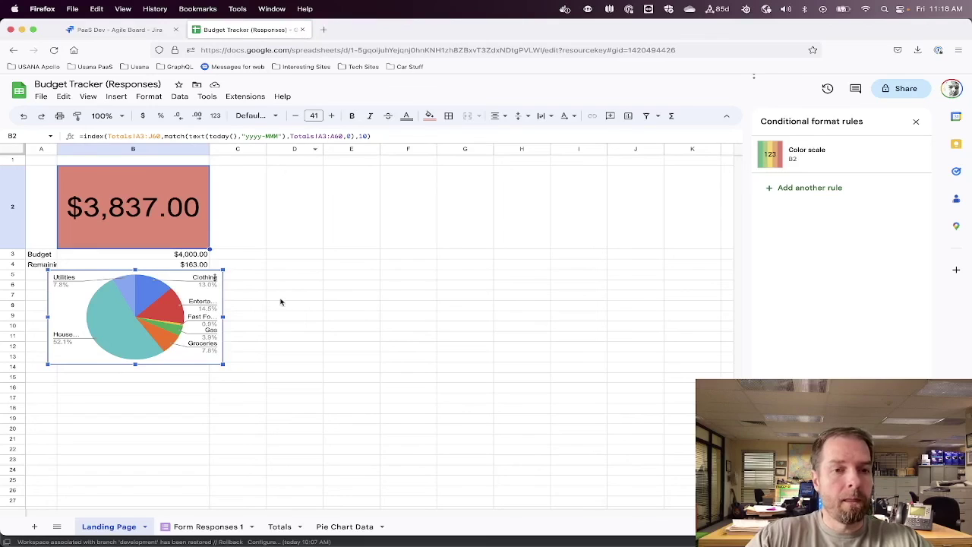
left_click(308, 241)
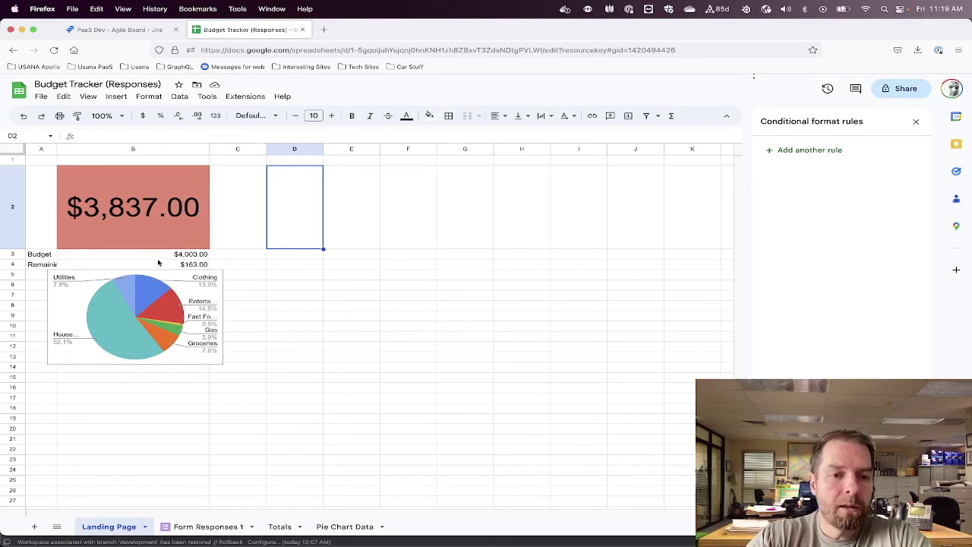
left_click(187, 257)
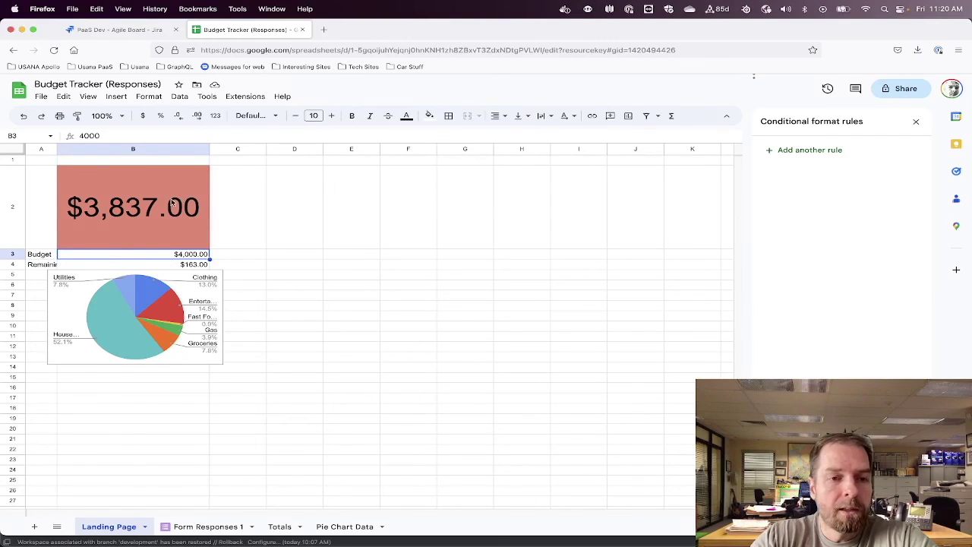
left_click(142, 222)
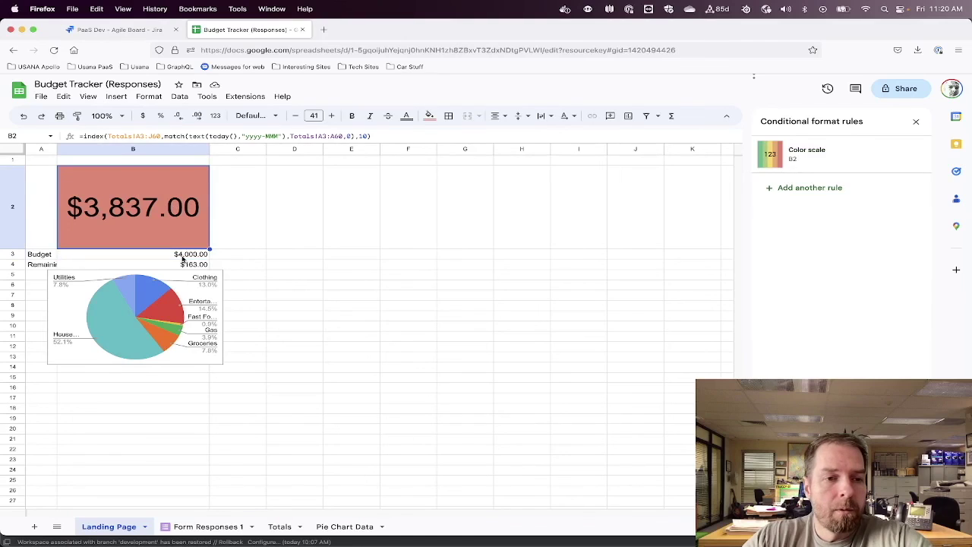
left_click(182, 255)
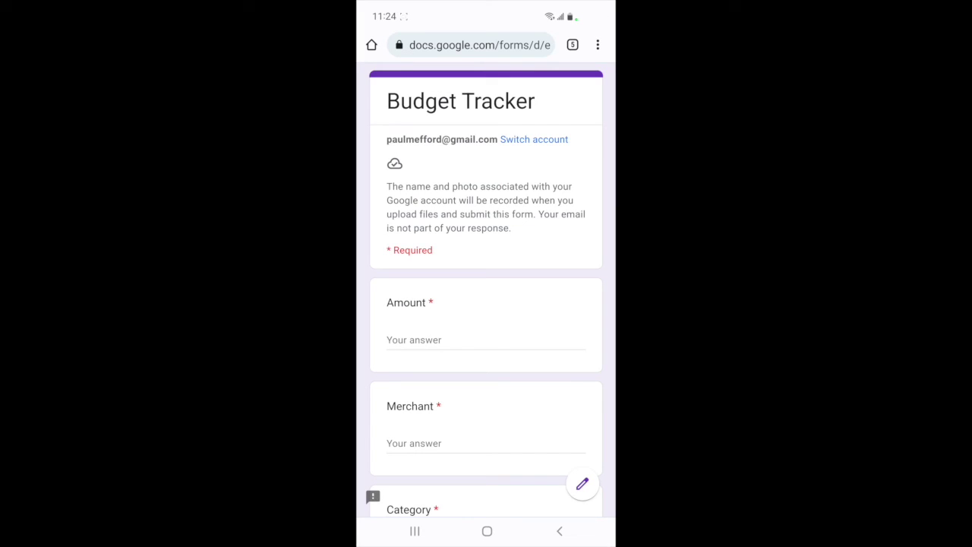
Add a shortcut to the Budget Tracker form to the phone's Home screen, keeping the name Budget Tracker
left_click(598, 45)
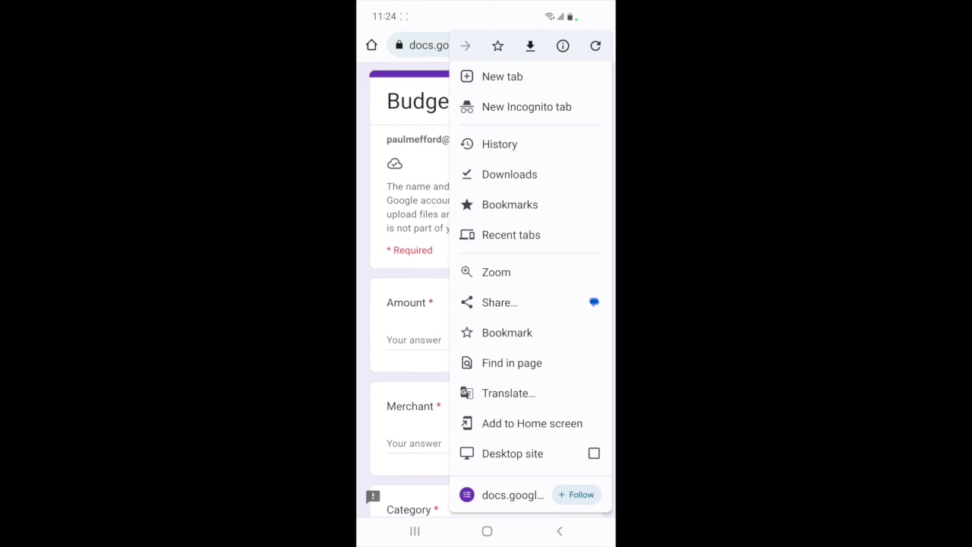
left_click(532, 423)
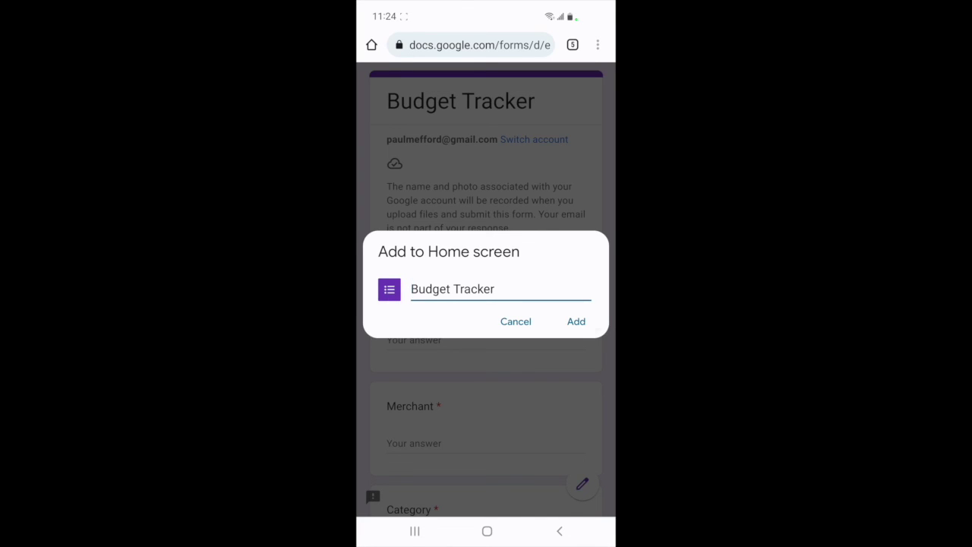
left_click(576, 322)
left_click(537, 481)
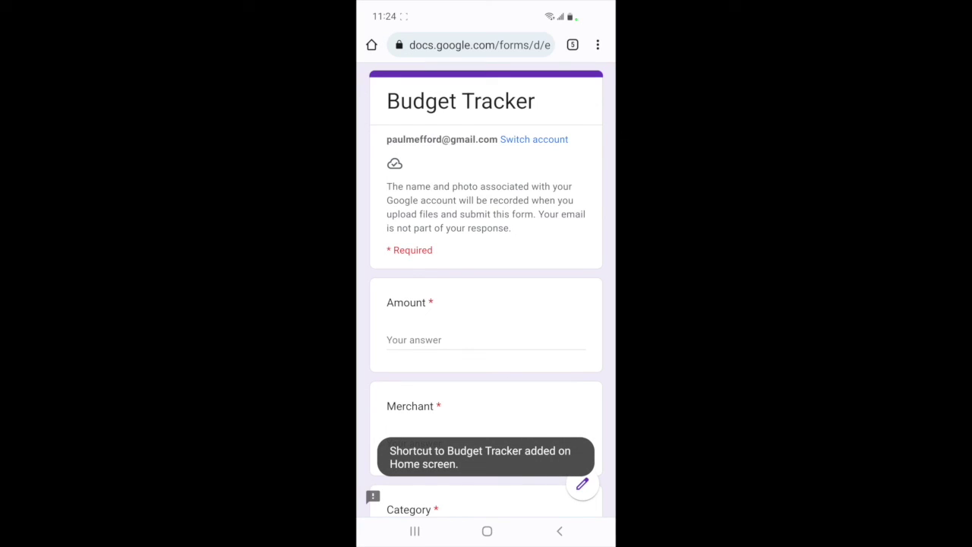
Leave the form in the phone's browser, return to Google Drive and open the Budget Tracker (Responses) spreadsheet
left_click(573, 45)
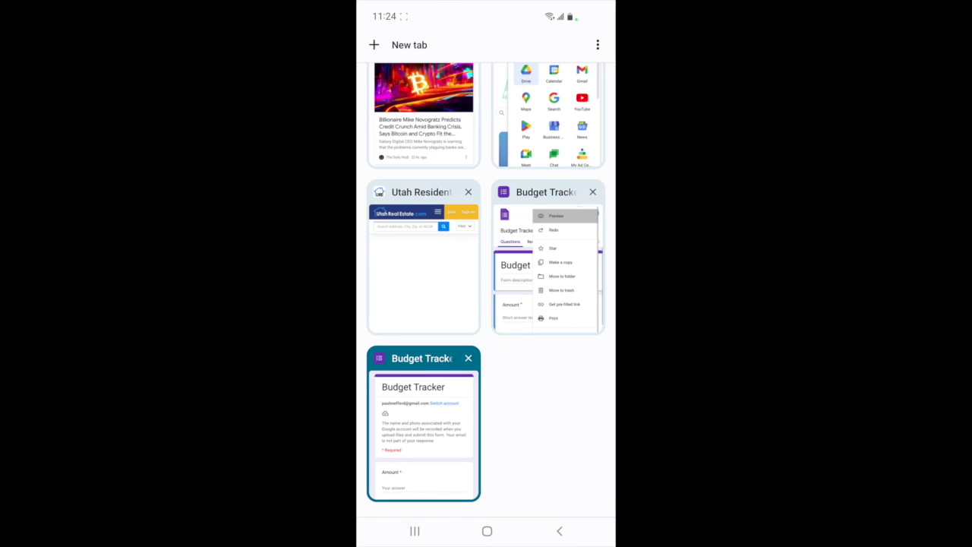
left_click(549, 259)
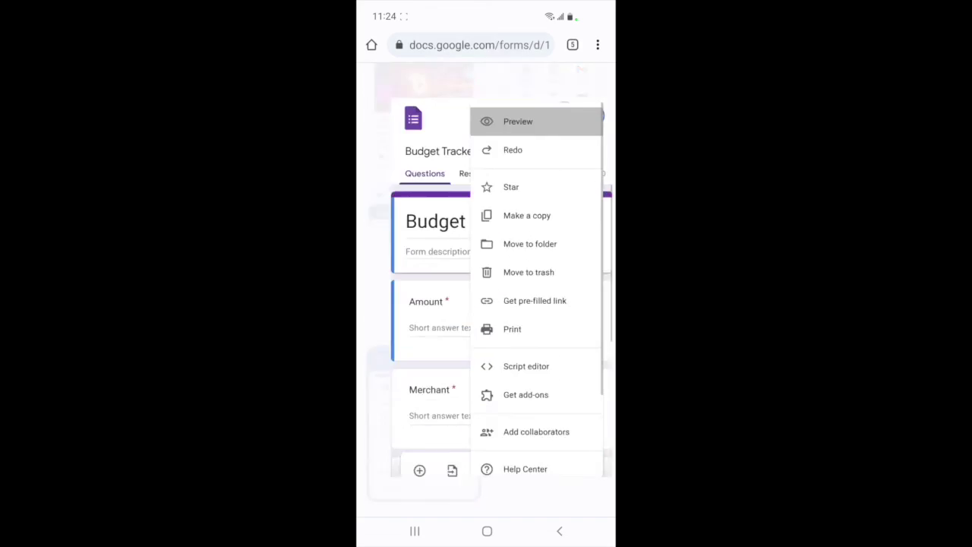
left_click(466, 43)
left_click(559, 531)
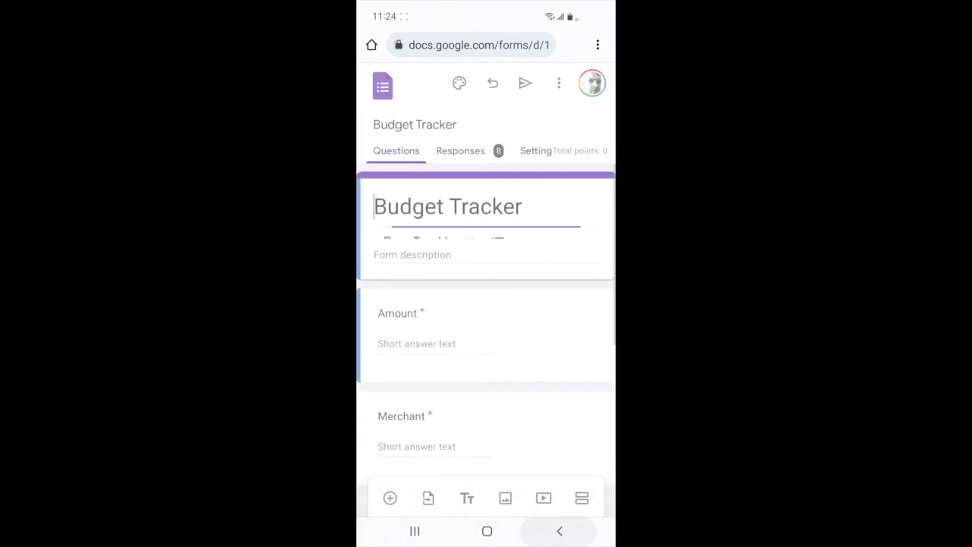
left_click(559, 531)
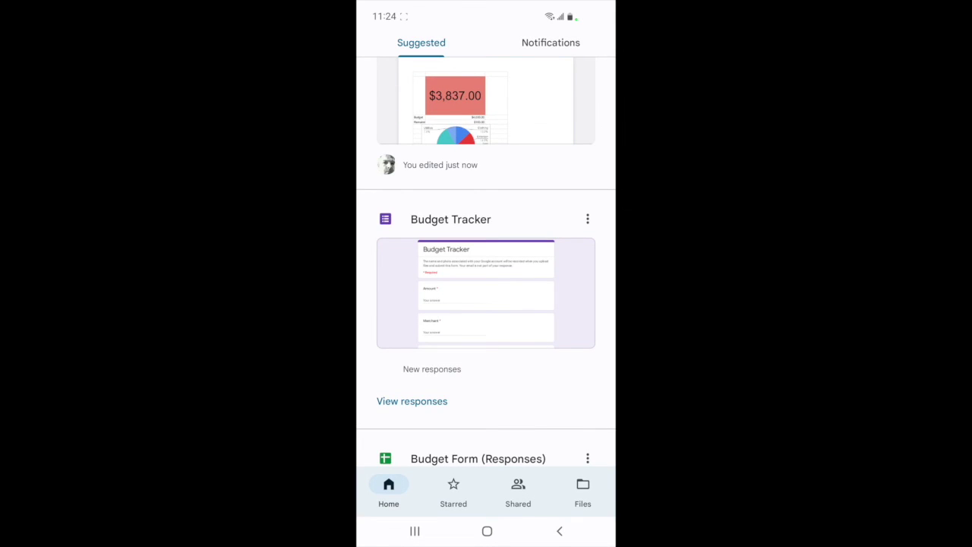
scroll(486, 266, "up", 2)
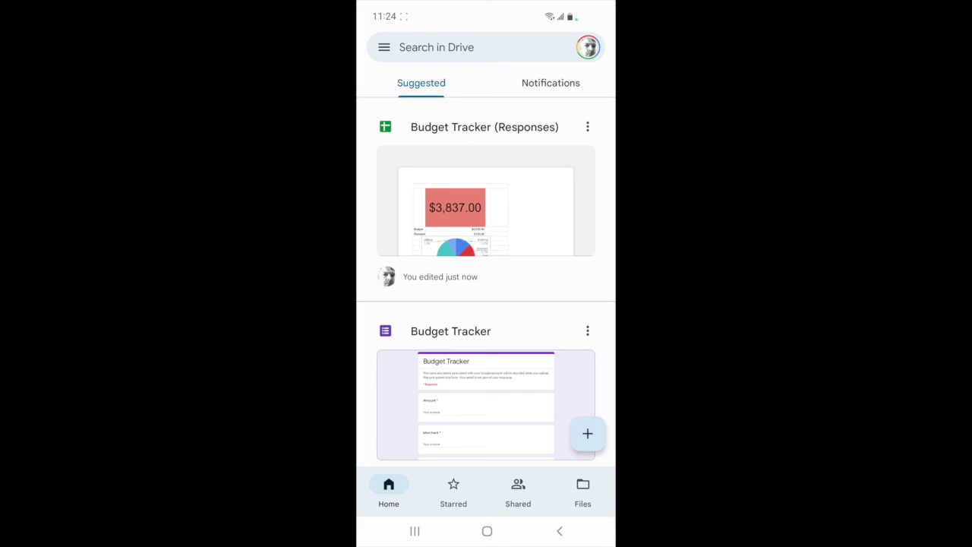
left_click(486, 197)
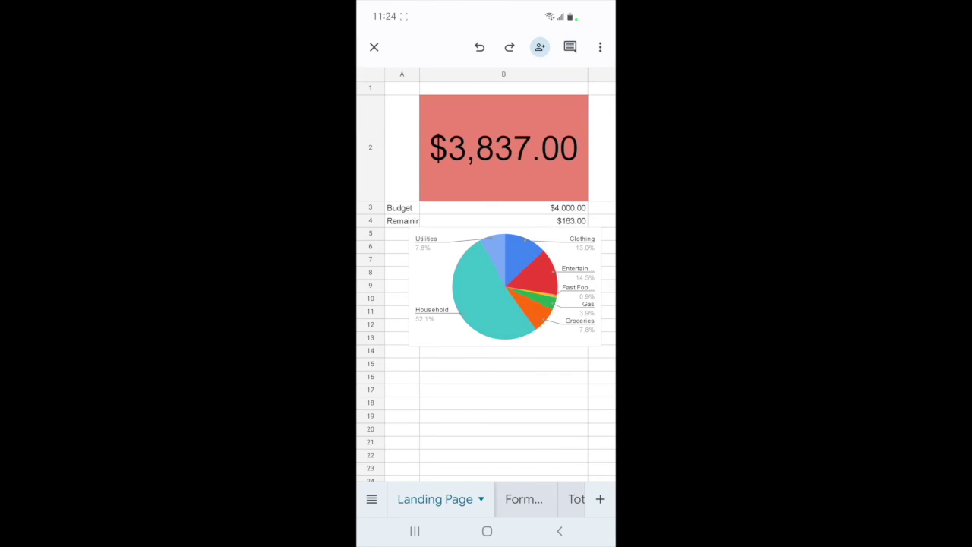
left_click(600, 47)
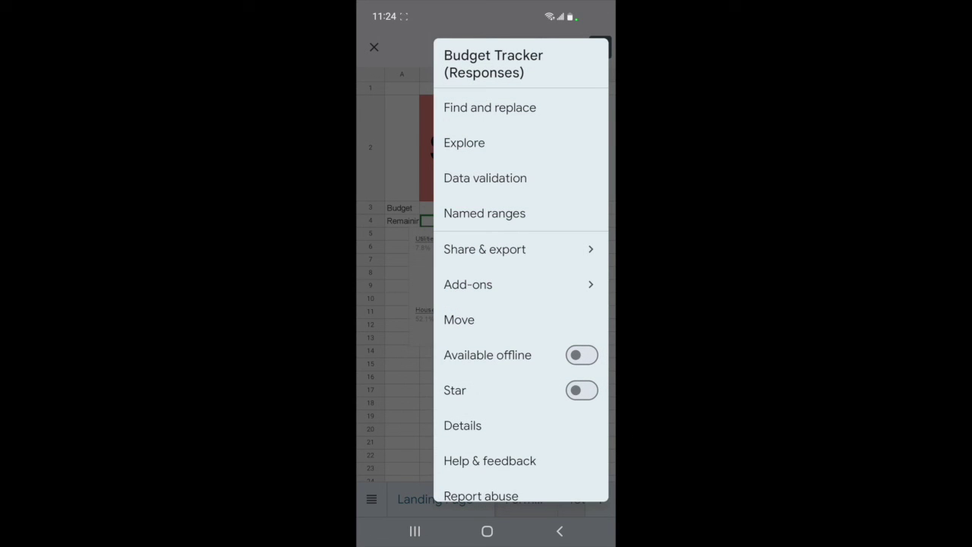
scroll(521, 271, "down", 1)
scroll(521, 271, "up", 1)
key("Escape")
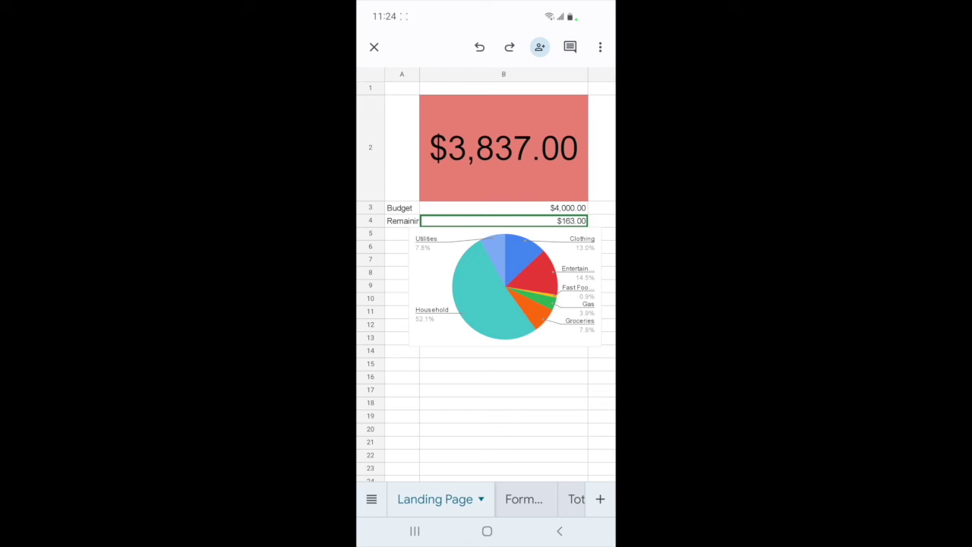
Add a shortcut to the Budget Tracker (Responses) spreadsheet to the phone's Home screen
left_click(600, 47)
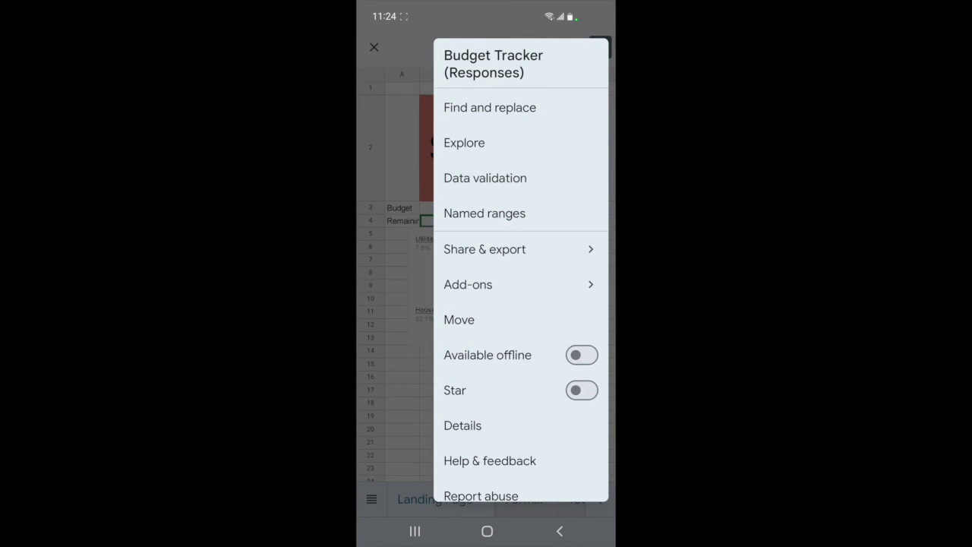
scroll(521, 269, "down", 1)
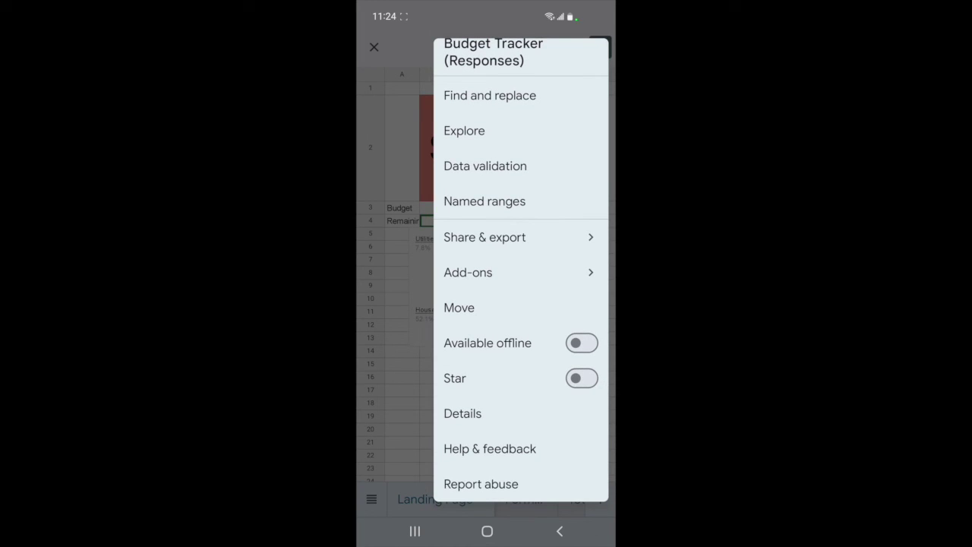
left_click(485, 237)
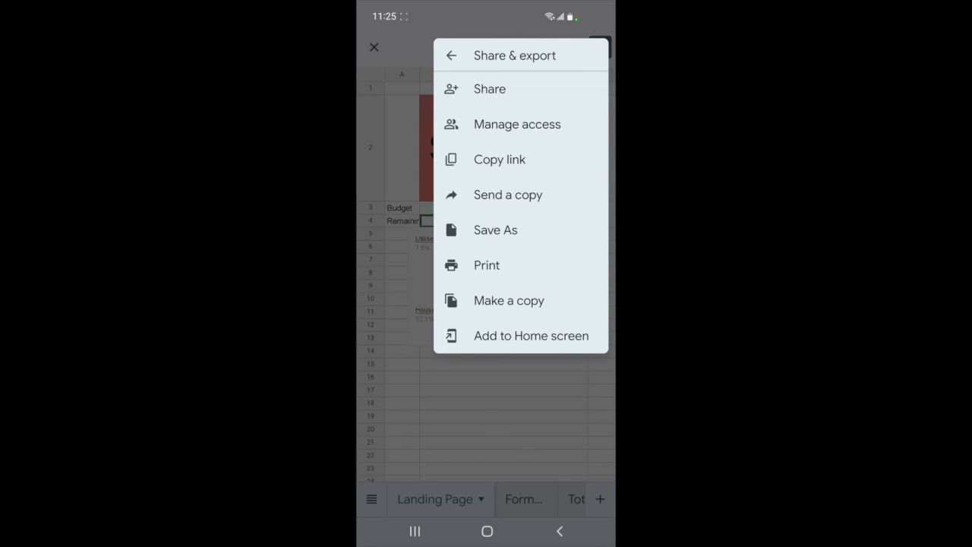
left_click(531, 335)
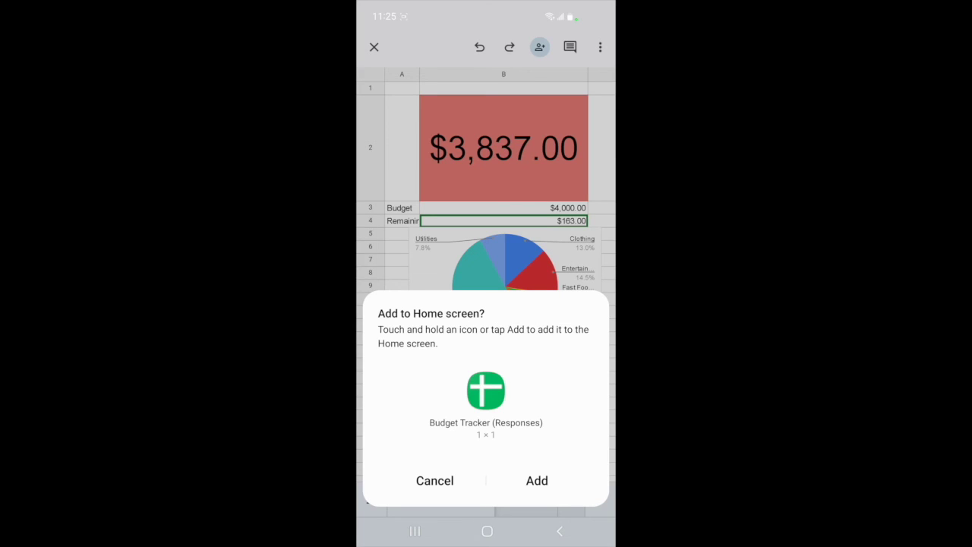
left_click(537, 480)
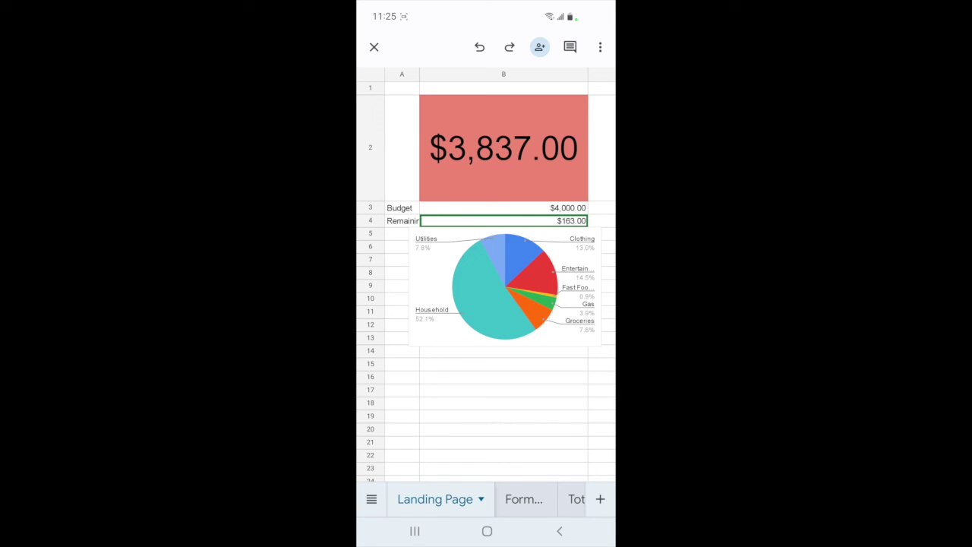
Group the Budget Tracker form and Budget Tracker (Responses) shortcuts into one folder on the phone's Home screen
left_click(487, 531)
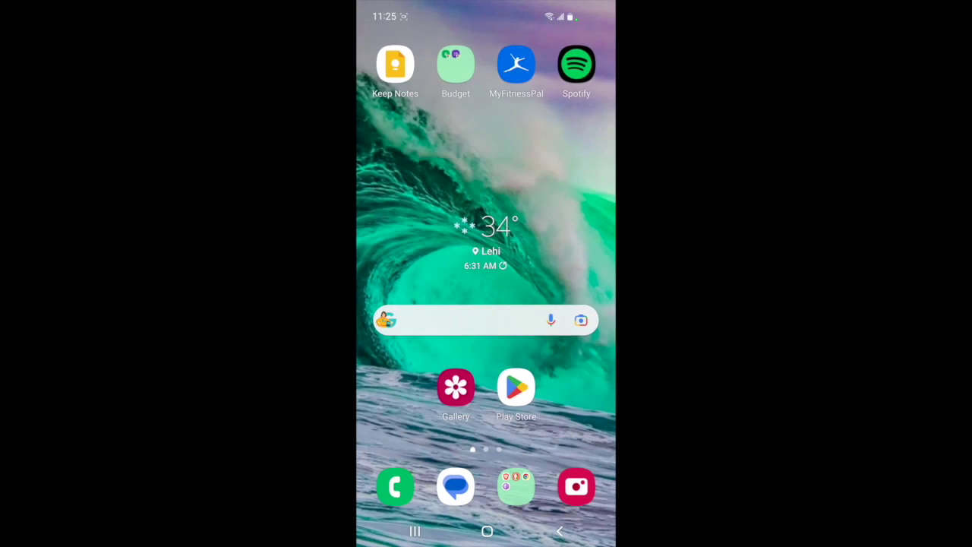
left_click_drag(577, 303, 395, 304)
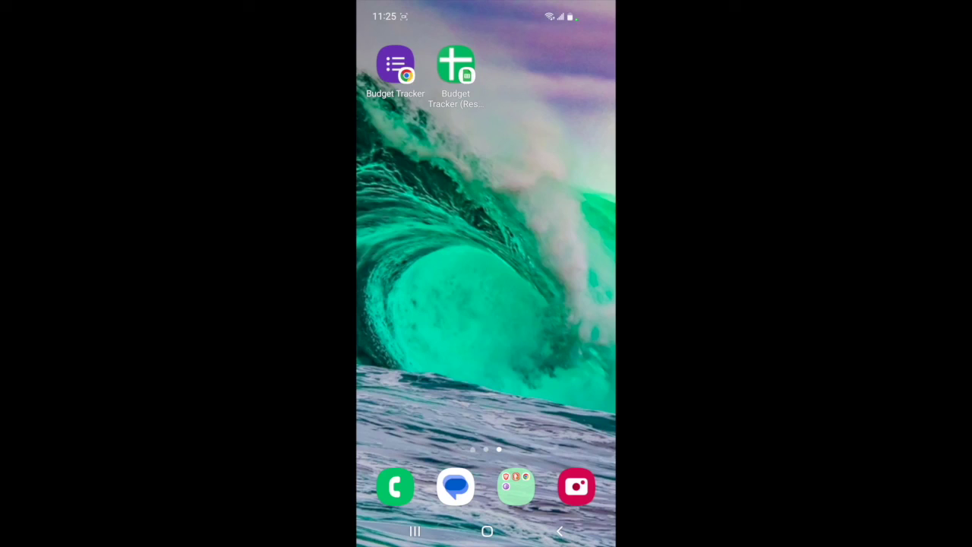
left_click_drag(395, 64, 461, 72)
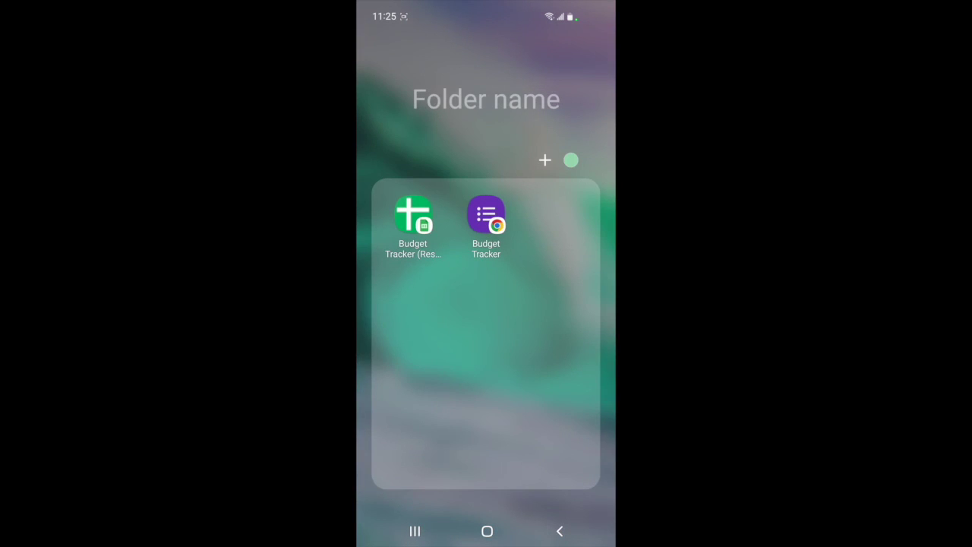
Name the new Home screen folder Budget
left_click(486, 98)
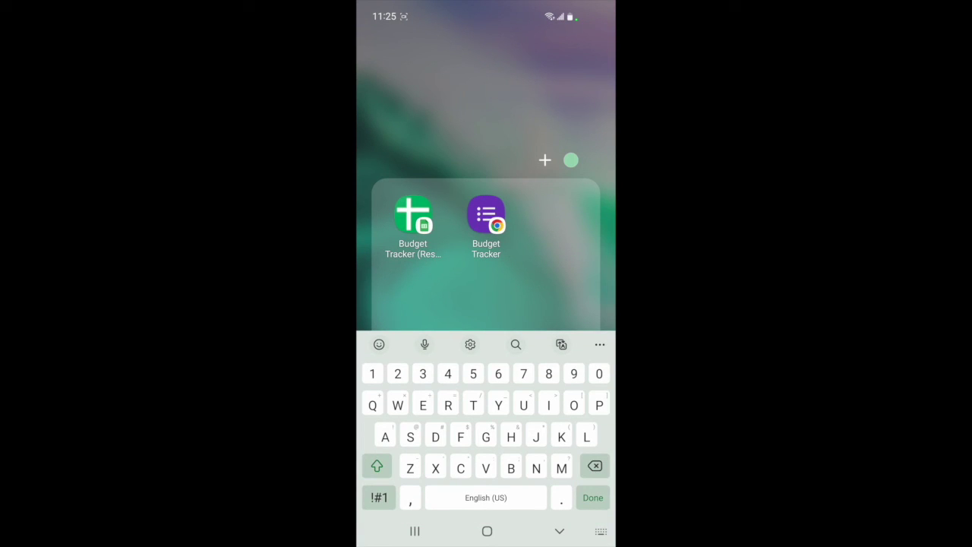
type("Bu")
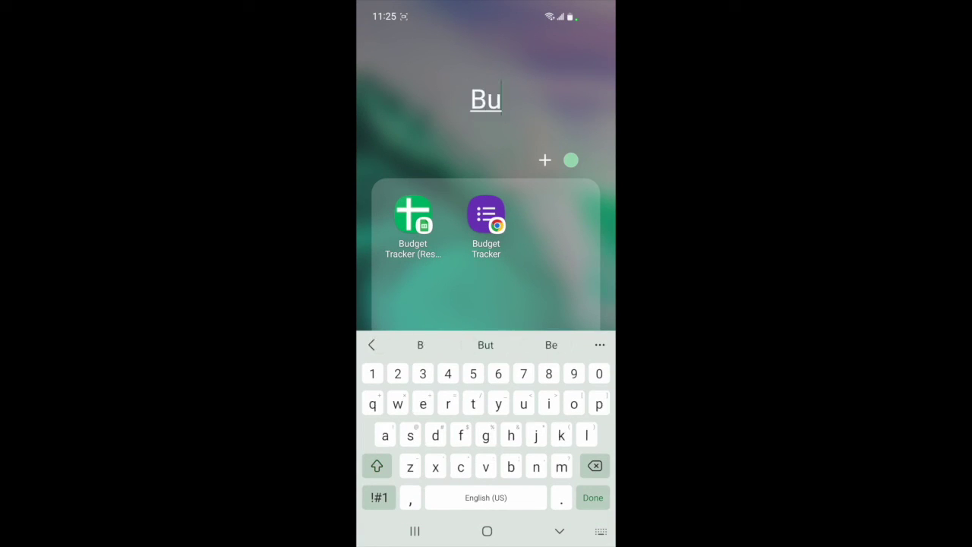
type("g")
key("BackSpace")
type("dget")
key("Return")
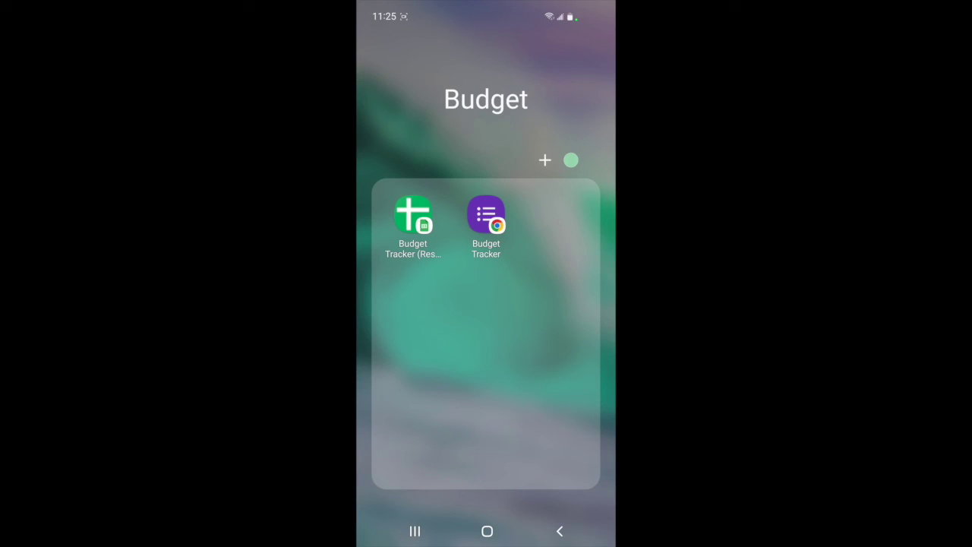
Open the Budget Tracker form from the Budget folder, examine its fields down to Receipt, and return to the Home screen
left_click(487, 215)
scroll(486, 365, "down", 10)
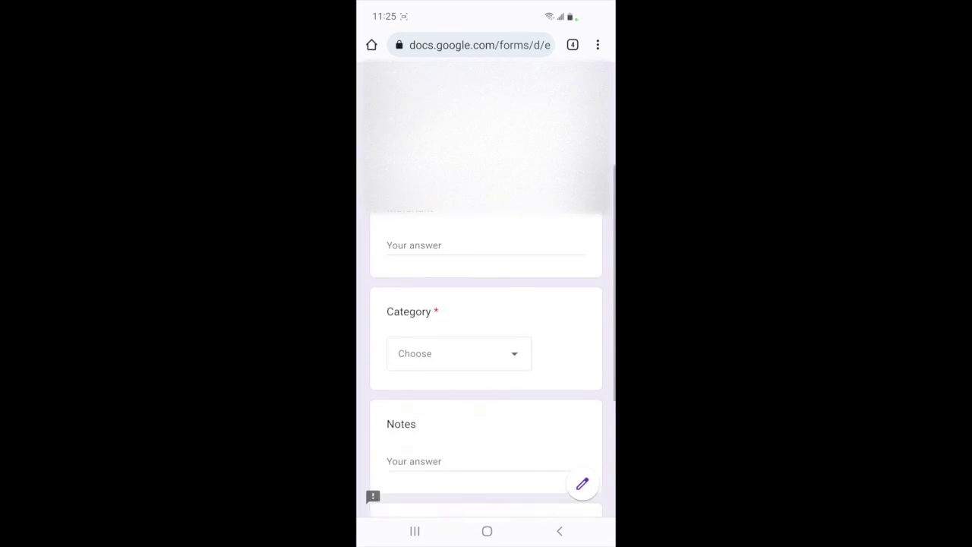
scroll(486, 364, "up", 10)
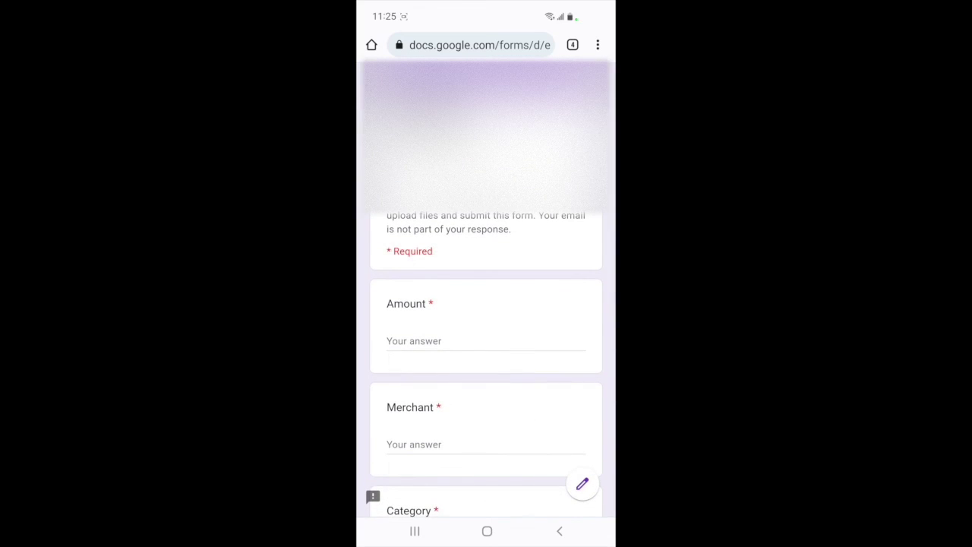
scroll(486, 342, "down", 10)
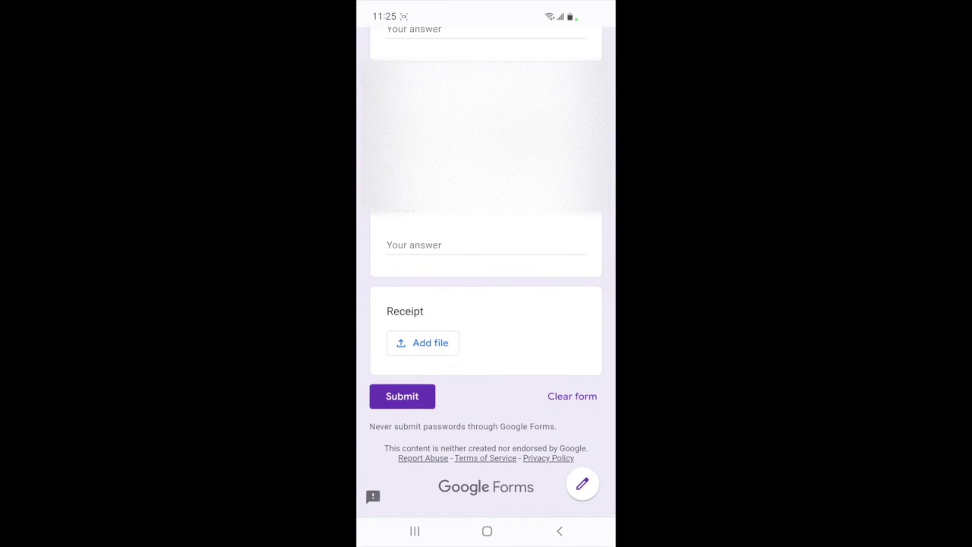
left_click(559, 531)
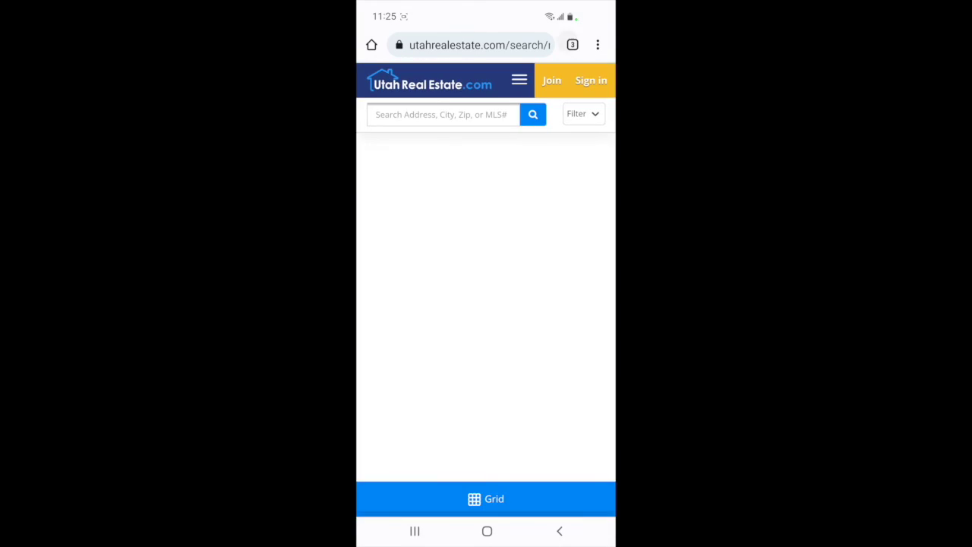
left_click(572, 45)
left_click(593, 79)
left_click(486, 531)
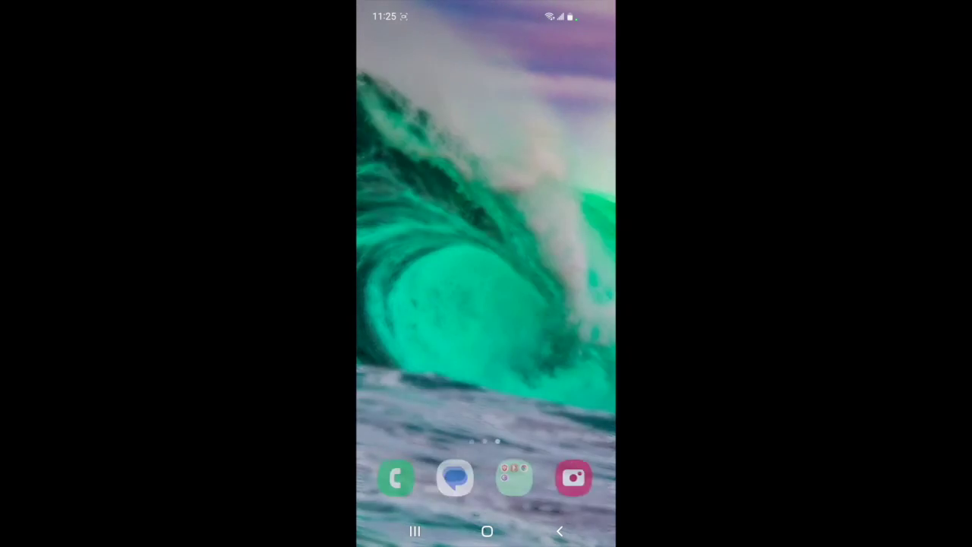
Open the Budget Tracker (Responses) spreadsheet from its Home screen shortcut and examine the Landing Page with its pie chart
left_click(514, 477)
left_click(412, 214)
left_click(505, 287)
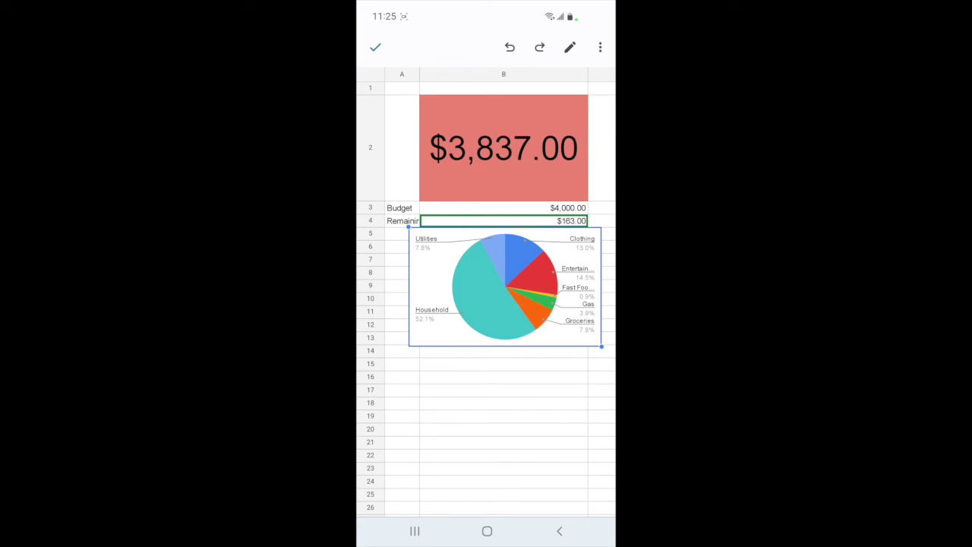
scroll(486, 296, "down", 3)
scroll(486, 296, "up", 3)
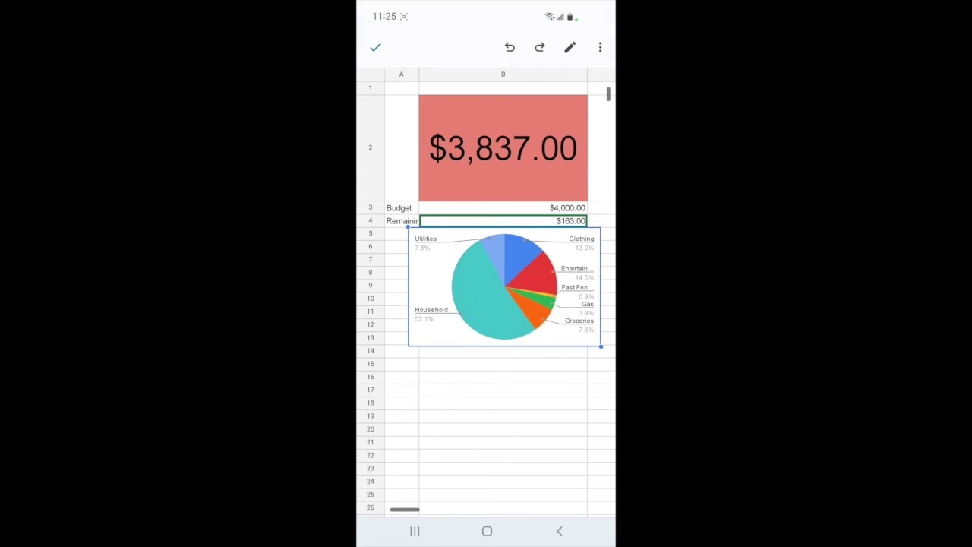
left_click(375, 47)
Look through the Form Responses 1, Totals and Pie Chart Data sheets, then return to the Landing Page
left_click(521, 498)
left_click_drag(570, 499, 452, 499)
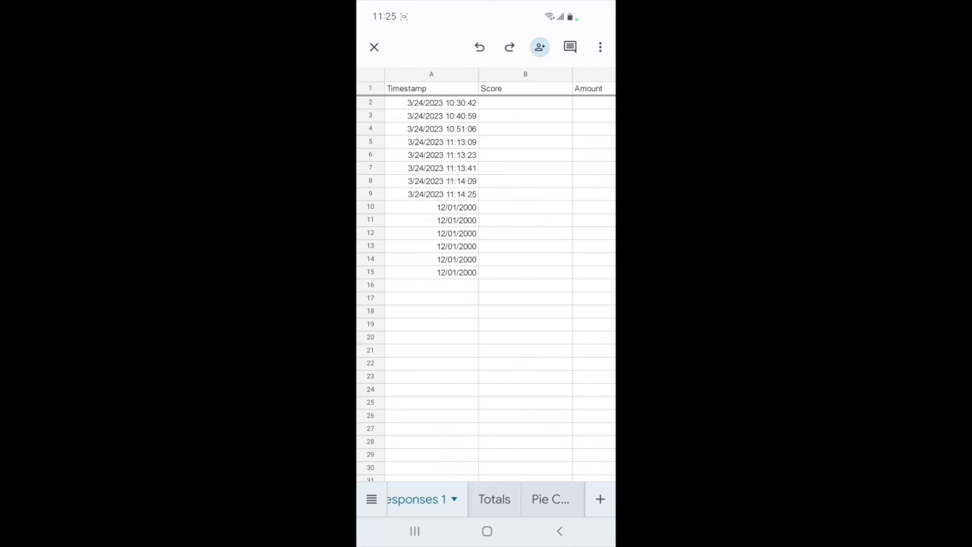
left_click(494, 499)
left_click(550, 500)
left_click_drag(425, 499, 520, 499)
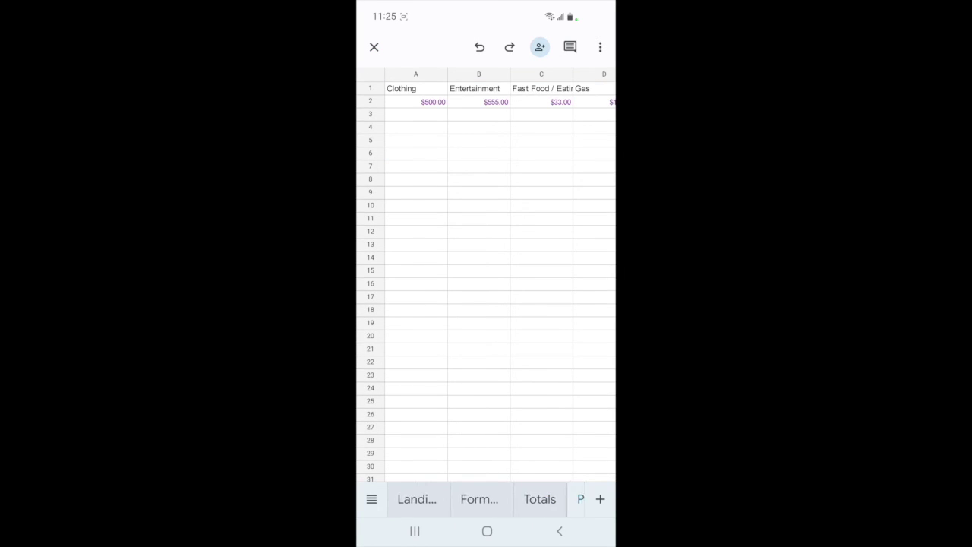
left_click(417, 499)
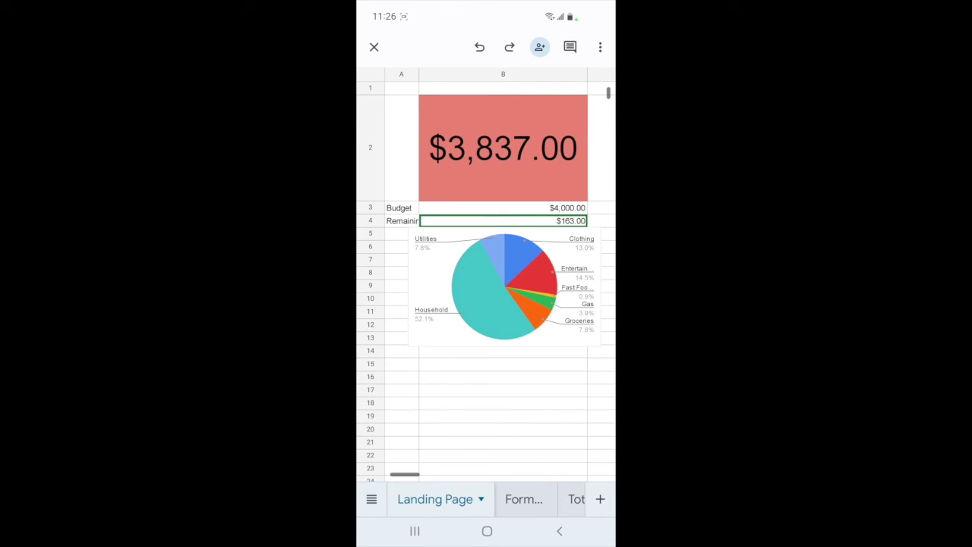